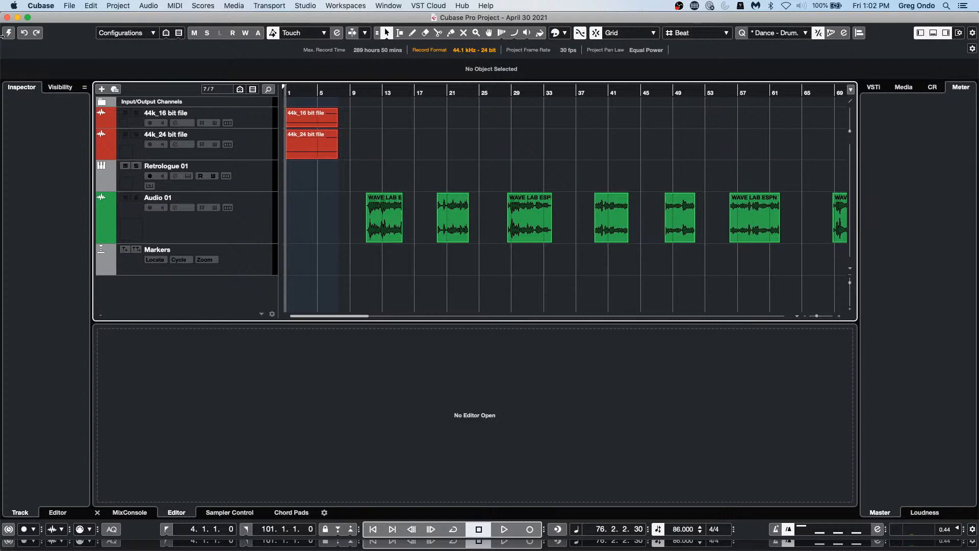
Activate the April 30 2021 project and close the Retrologue instrument window
{"action": "left_click", "coordinate": [8, 34]}
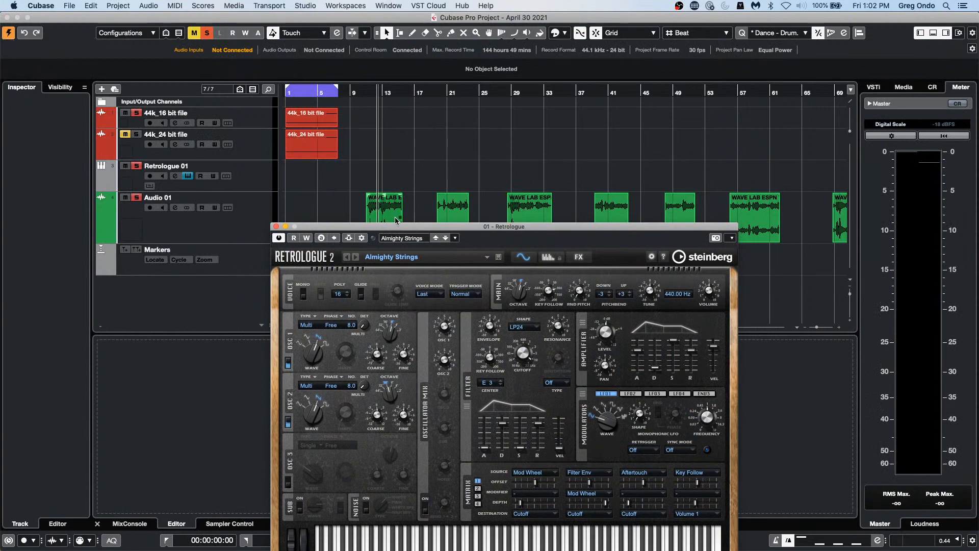
{"action": "left_click", "coordinate": [277, 226]}
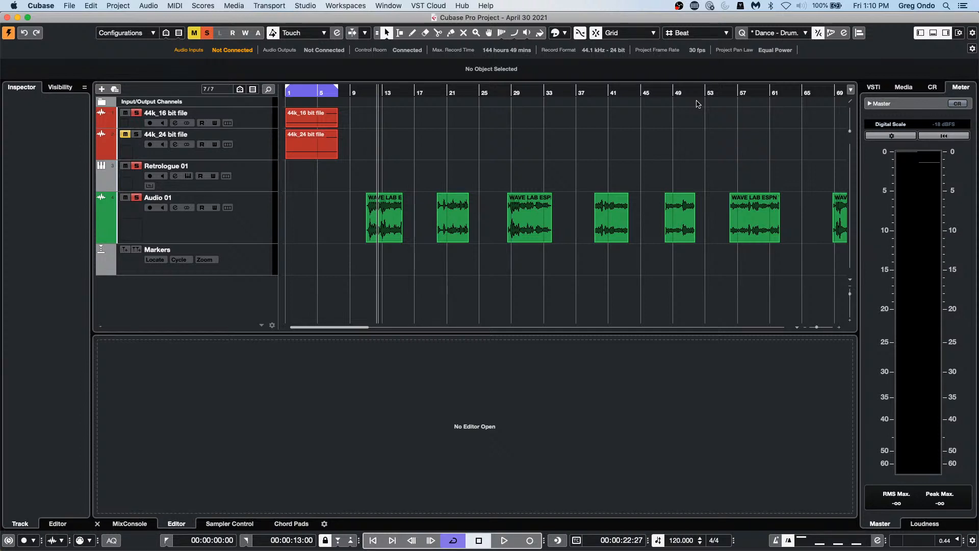
{"action": "right_click", "coordinate": [258, 174]}
{"action": "mouse_move", "coordinate": [263, 177]}
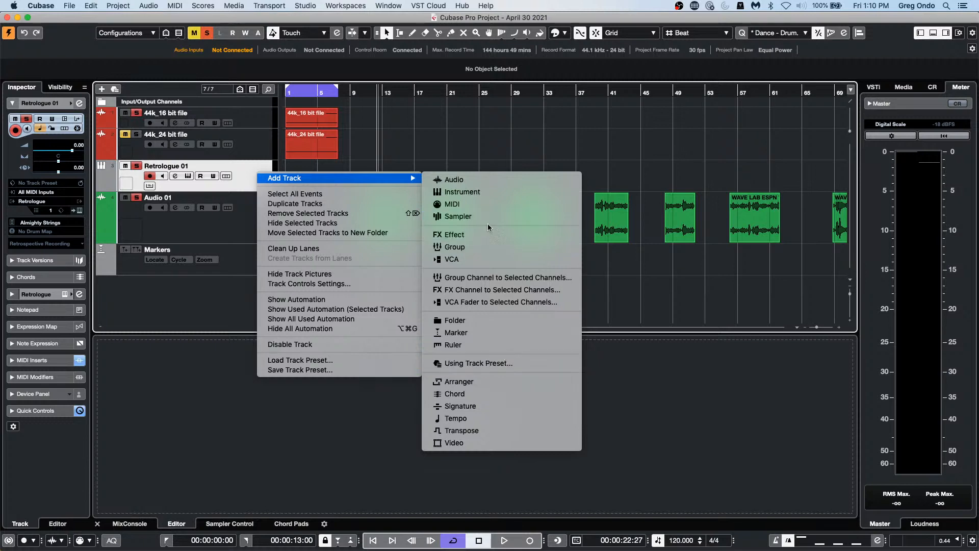
Open the recent project "jump off.cpr" and activate it
{"action": "left_click", "coordinate": [78, 7]}
{"action": "mouse_move", "coordinate": [102, 202]}
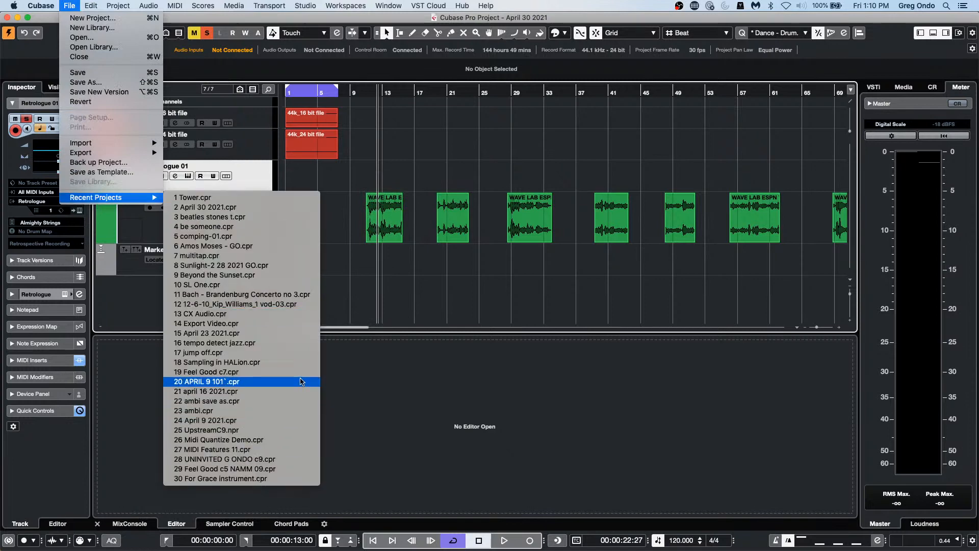
{"action": "left_click", "coordinate": [285, 352]}
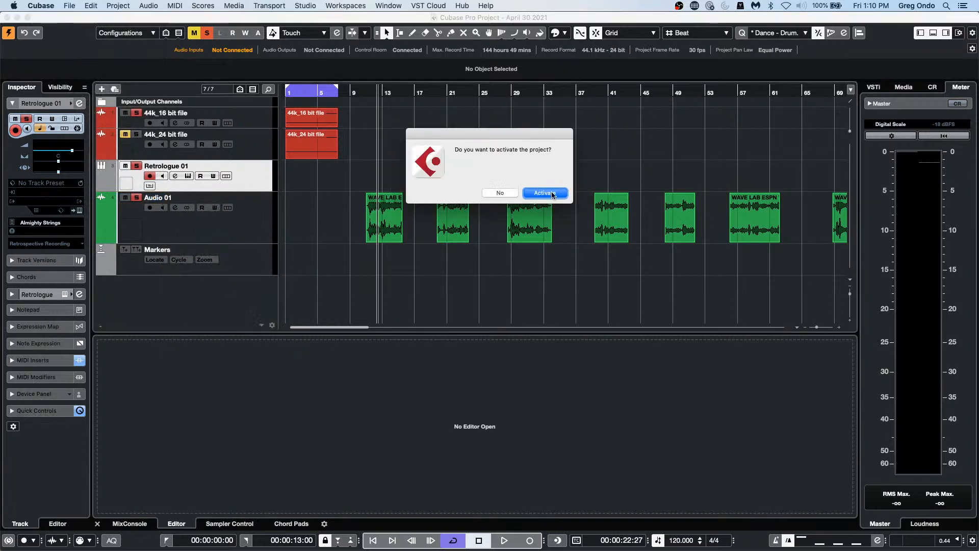
{"action": "left_click", "coordinate": [550, 196]}
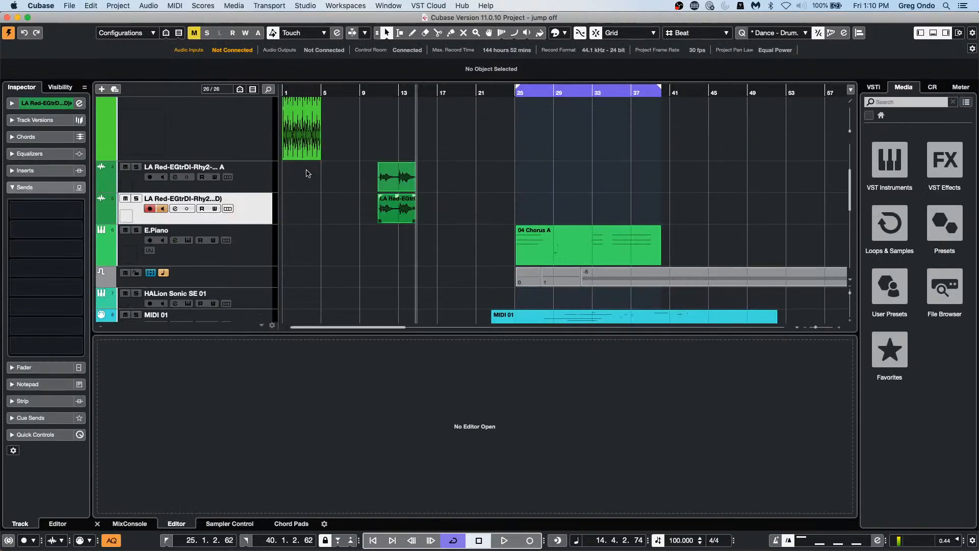
Select the forget the past track and open its channel settings and Groove Agent SE instrument
{"action": "scroll", "coordinate": [263, 217], "scroll_direction": "up", "scroll_amount": 5}
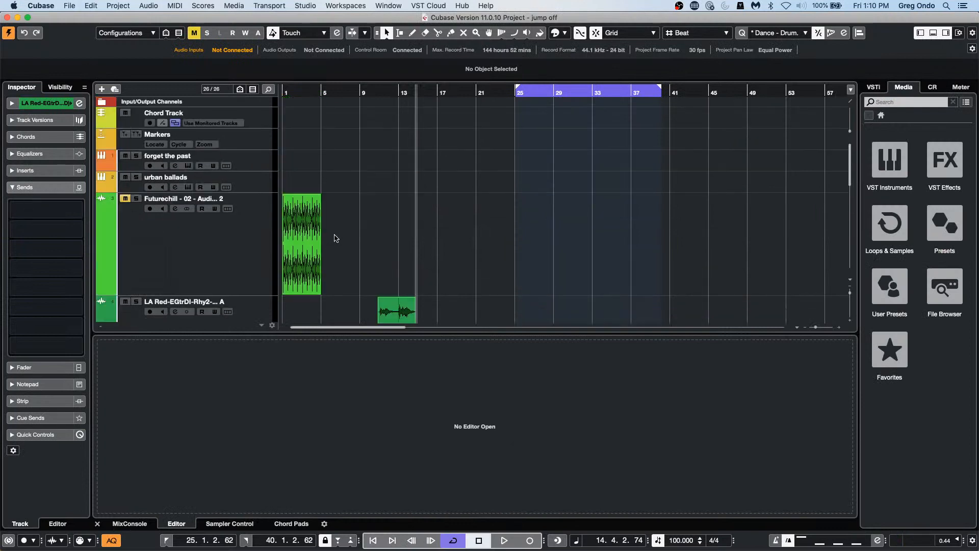
{"action": "left_click", "coordinate": [252, 161]}
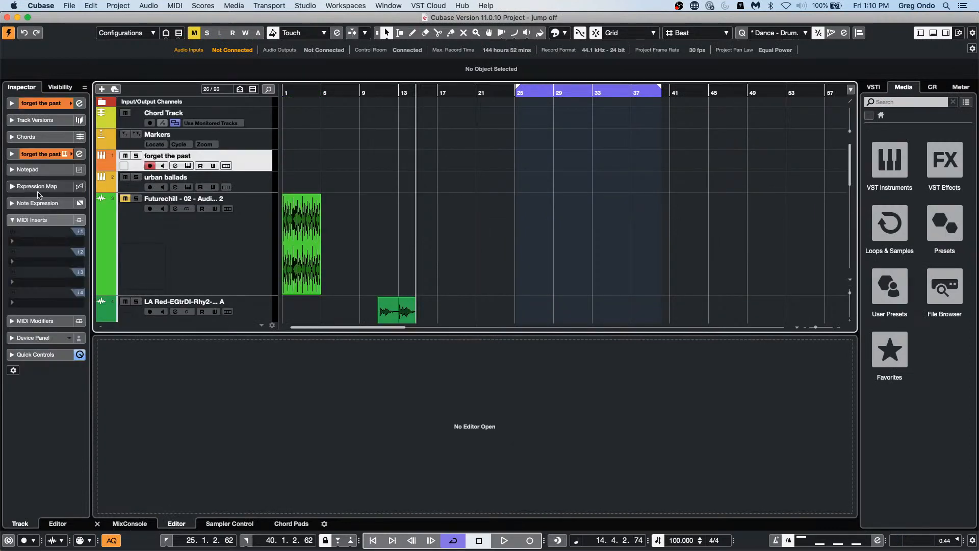
{"action": "left_click", "coordinate": [79, 103]}
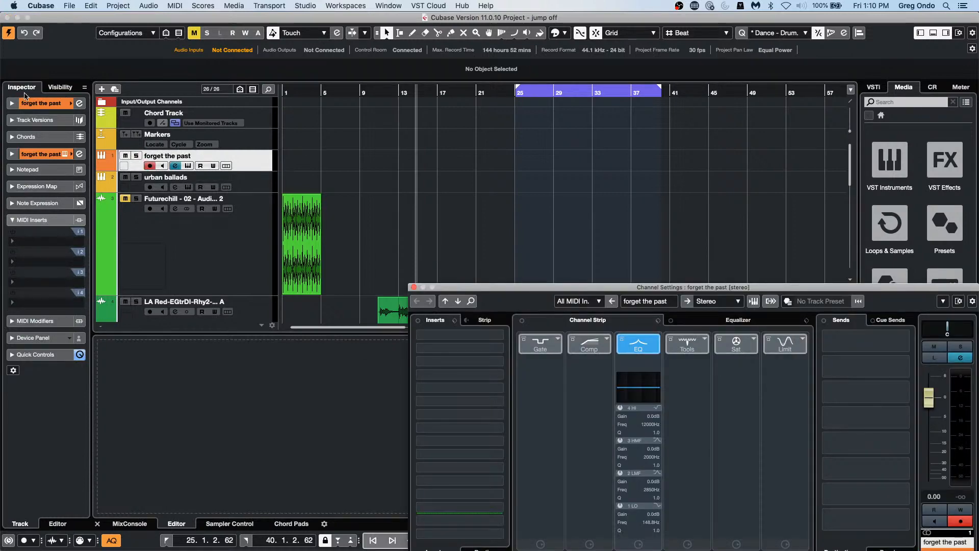
{"action": "left_click", "coordinate": [37, 105]}
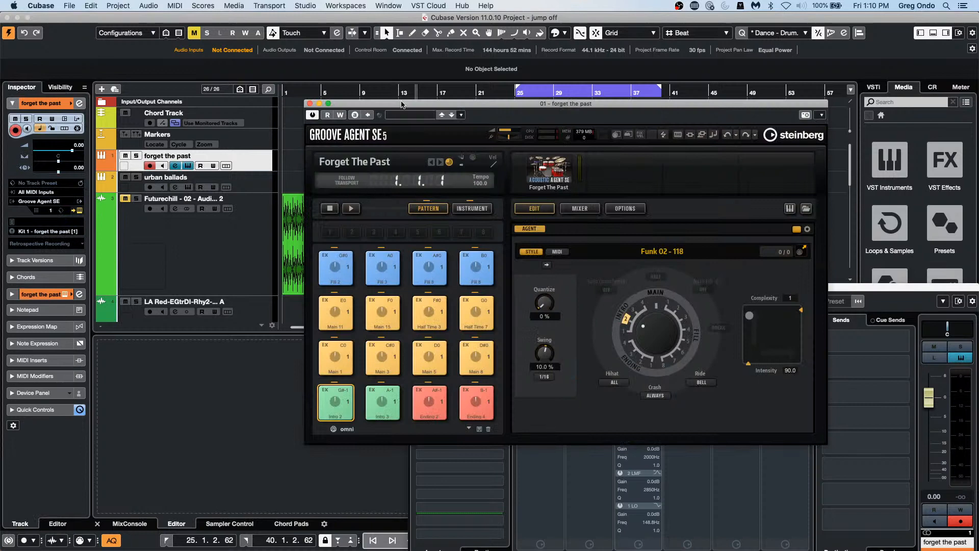
Place the Main 1 pattern from Groove Agent SE at bar 1 of the forget the past track and open the part in the drum editor
{"action": "left_click_drag", "start_coordinate": [404, 109], "coordinate": [595, 130]}
{"action": "left_click_drag", "start_coordinate": [529, 379], "coordinate": [296, 162]}
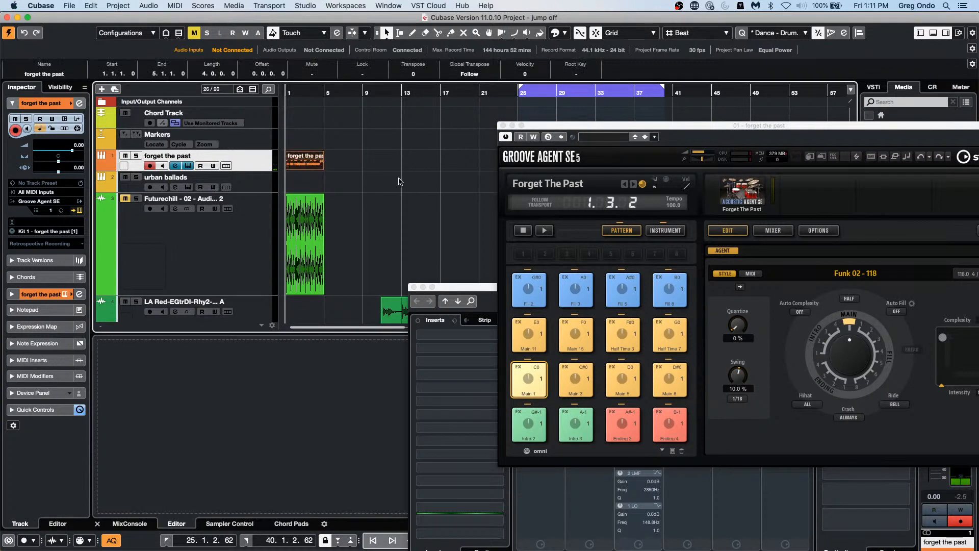
{"action": "double_click", "coordinate": [306, 167]}
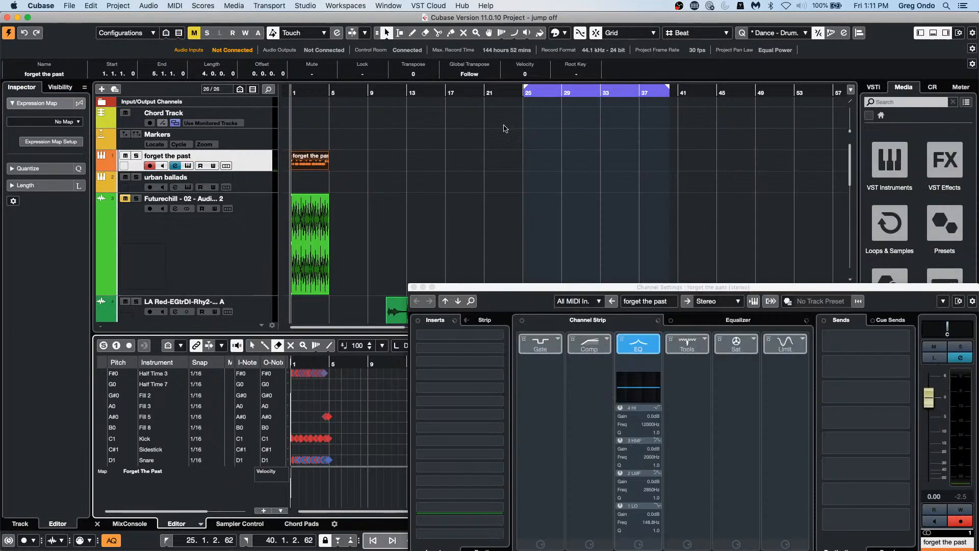
Close the Groove Agent SE and channel settings windows and enlarge the first bars of the timeline
{"action": "left_click", "coordinate": [502, 125]}
{"action": "left_click", "coordinate": [414, 287]}
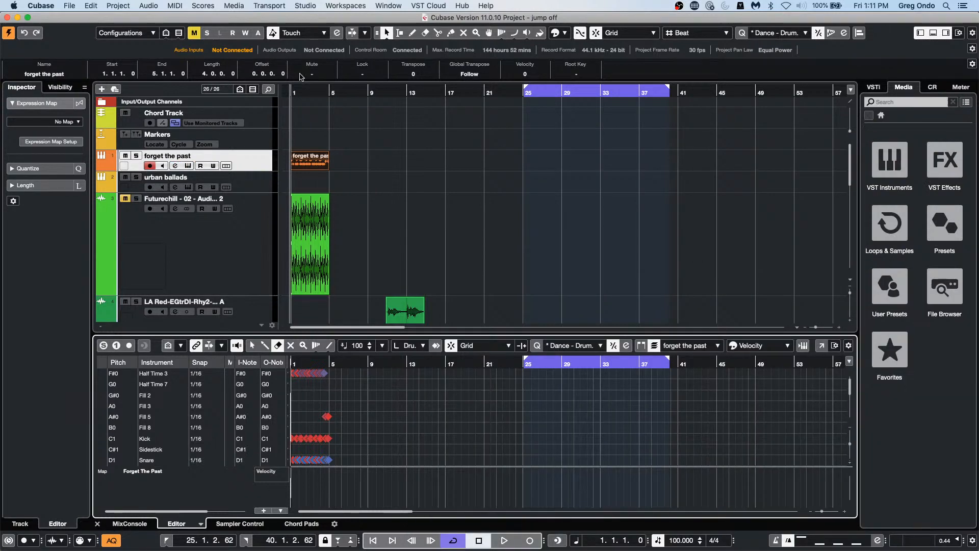
{"action": "left_click_drag", "start_coordinate": [303, 95], "coordinate": [237, 137]}
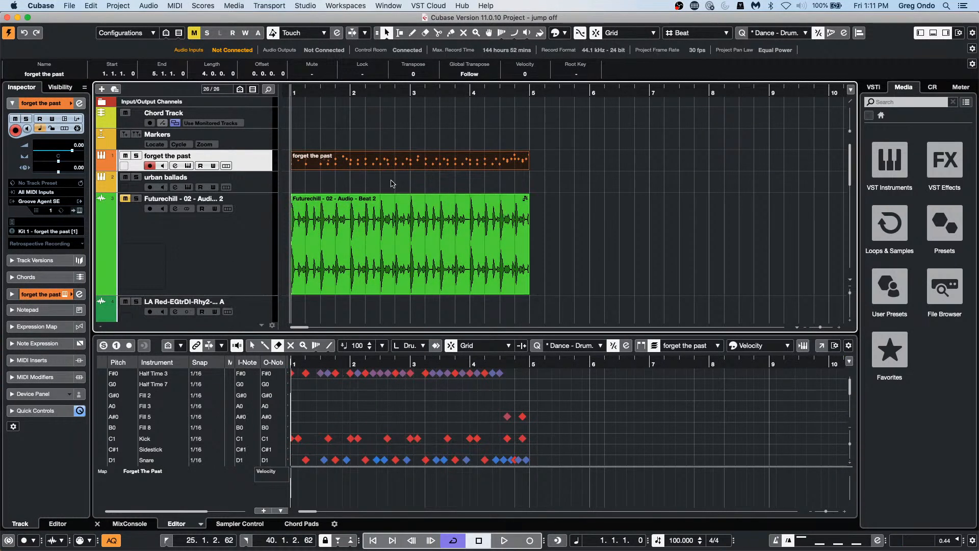
Dissolve the forget the past part into separate pitches with Optimized Display enabled
{"action": "left_click", "coordinate": [175, 6]}
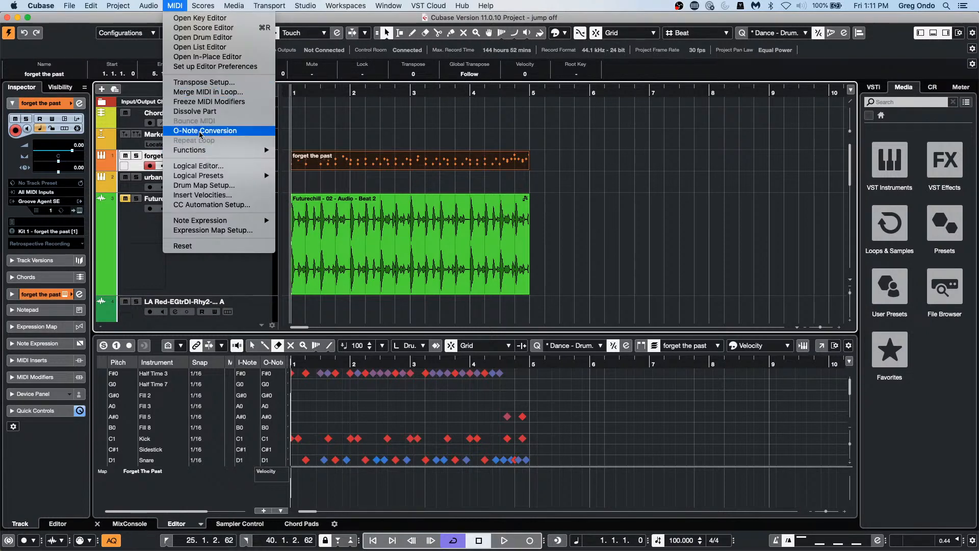
{"action": "left_click", "coordinate": [217, 113]}
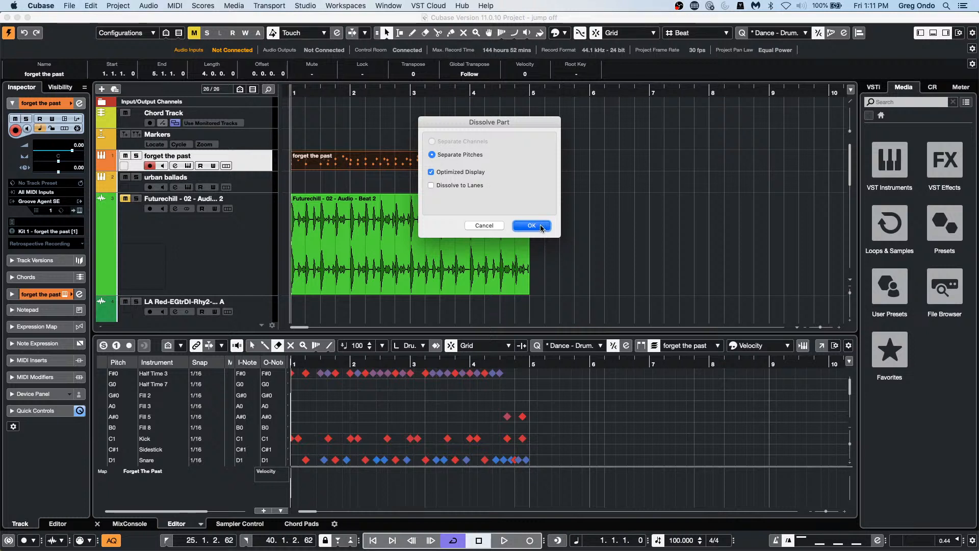
{"action": "left_click", "coordinate": [531, 226]}
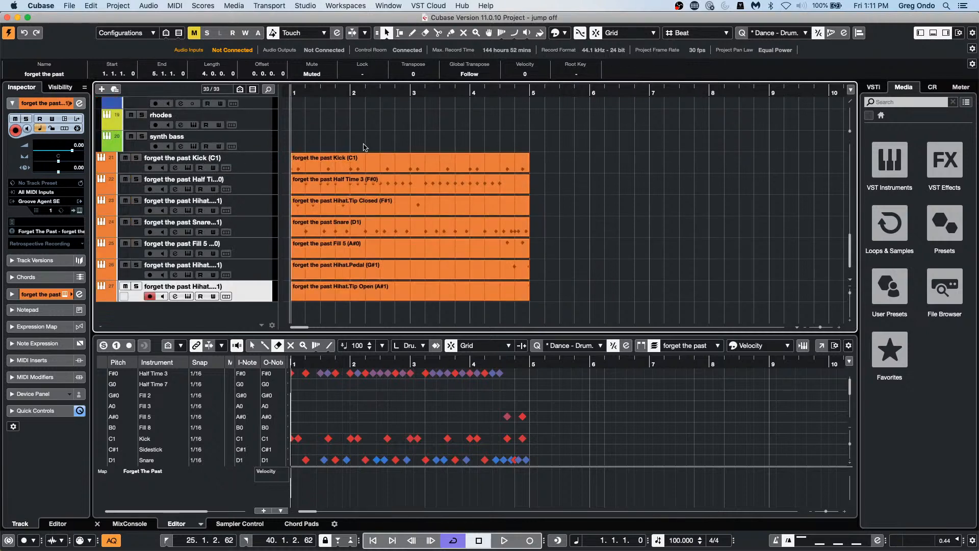
Examine the notes of the dissolved drum parts in the editor, from Kick (C1) through Hihat.Tip Open (A#1)
{"action": "left_click", "coordinate": [346, 156]}
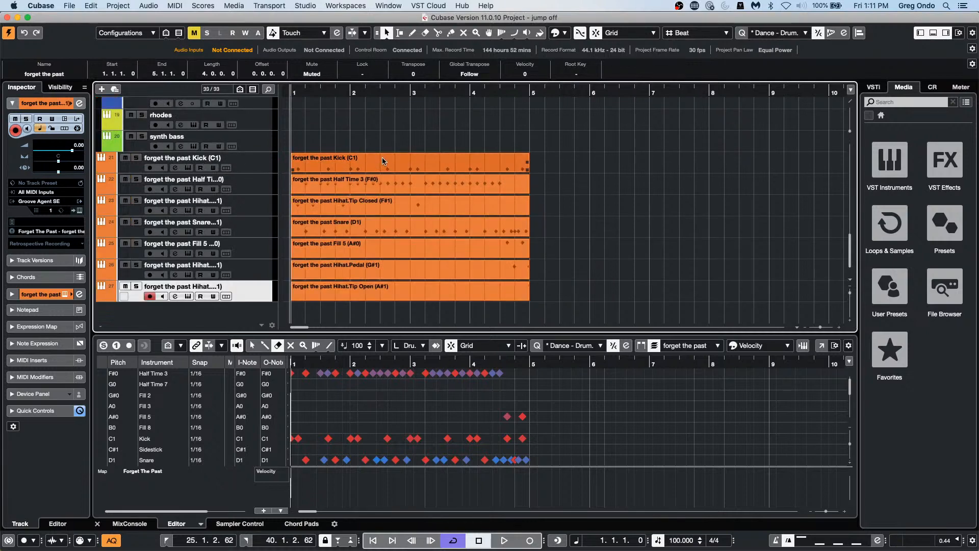
{"action": "left_click", "coordinate": [378, 180]}
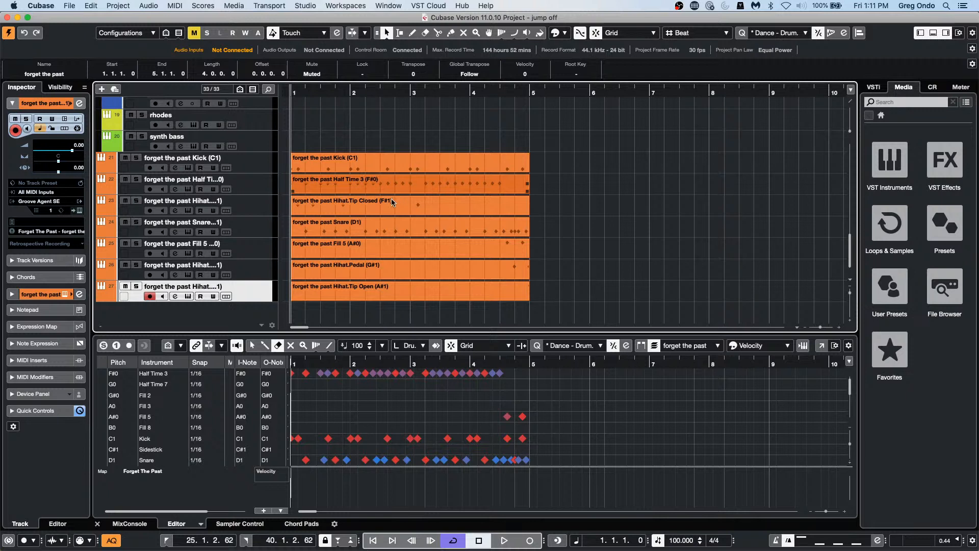
{"action": "left_click", "coordinate": [353, 248]}
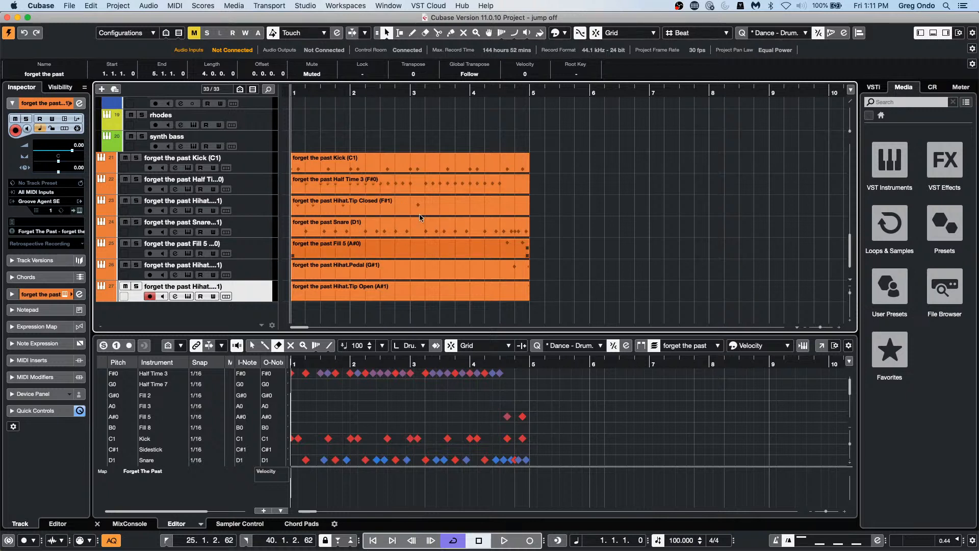
{"action": "left_click", "coordinate": [414, 189]}
{"action": "left_click", "coordinate": [400, 163]}
{"action": "double_click", "coordinate": [400, 162]}
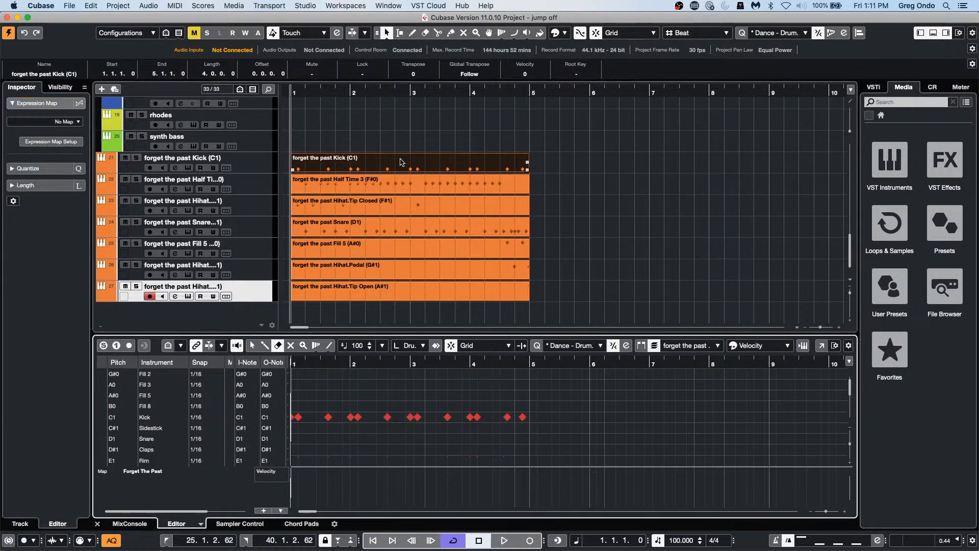
{"action": "double_click", "coordinate": [411, 187]}
{"action": "double_click", "coordinate": [409, 205]}
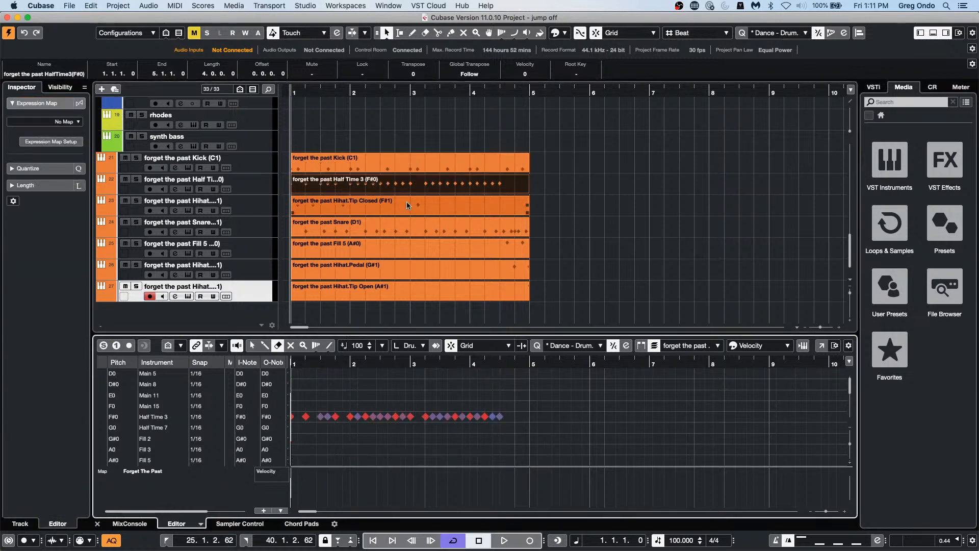
{"action": "double_click", "coordinate": [408, 232]}
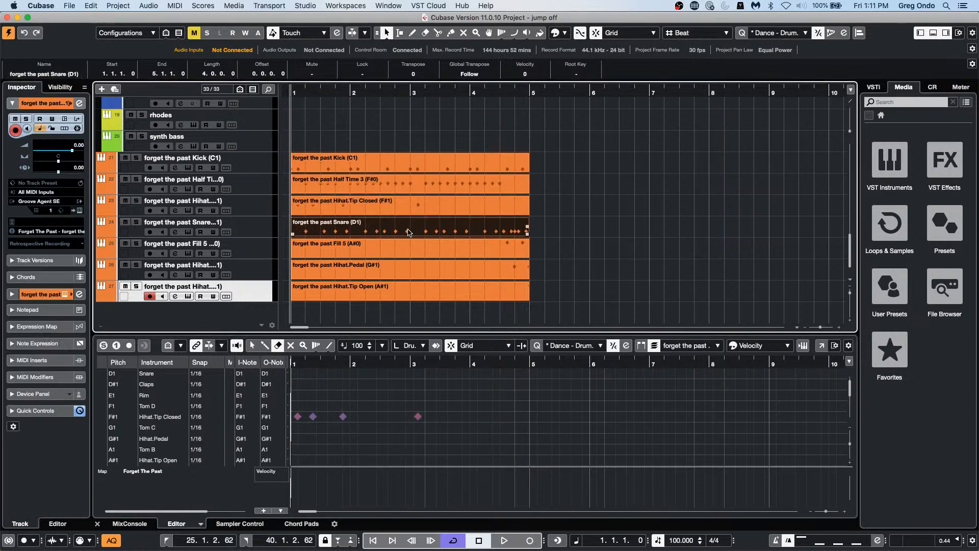
{"action": "left_click", "coordinate": [420, 250]}
{"action": "double_click", "coordinate": [421, 252]}
{"action": "left_click", "coordinate": [401, 270]}
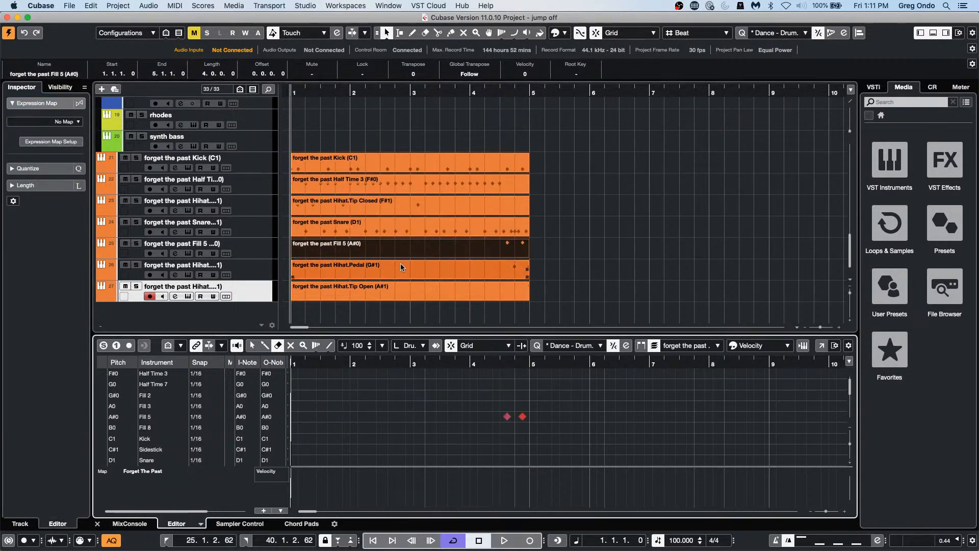
{"action": "double_click", "coordinate": [401, 270]}
{"action": "double_click", "coordinate": [399, 292]}
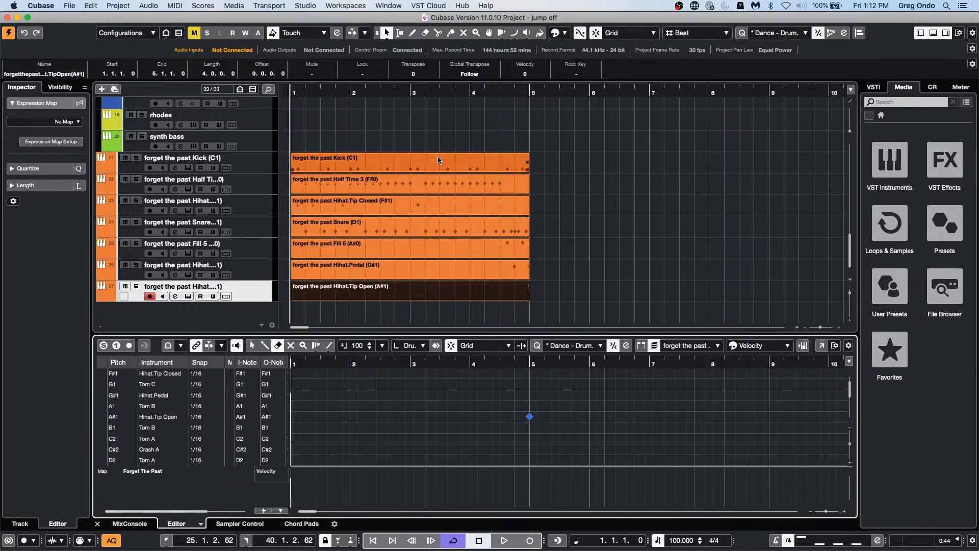
Open the recent project "CX Audio.cpr" and activate it
{"action": "left_click", "coordinate": [73, 6]}
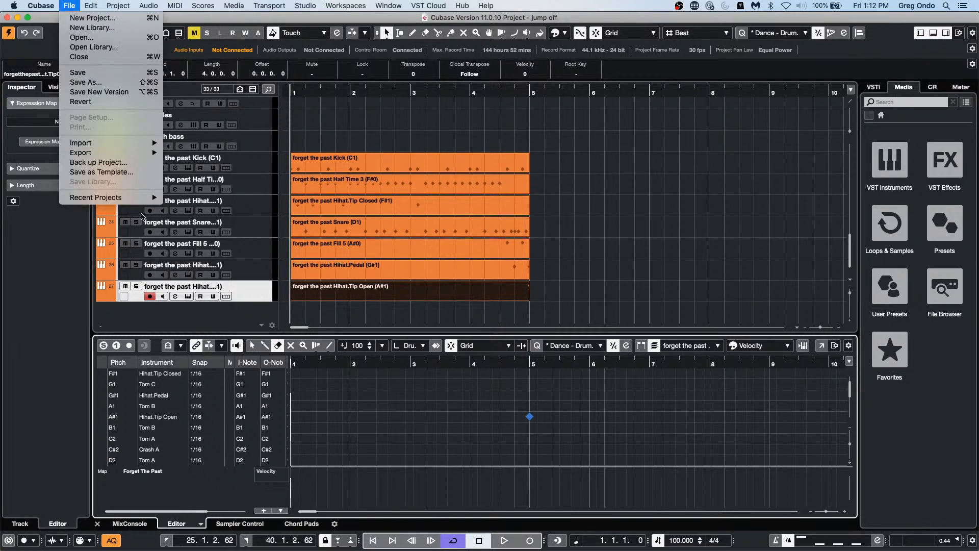
{"action": "mouse_move", "coordinate": [140, 199]}
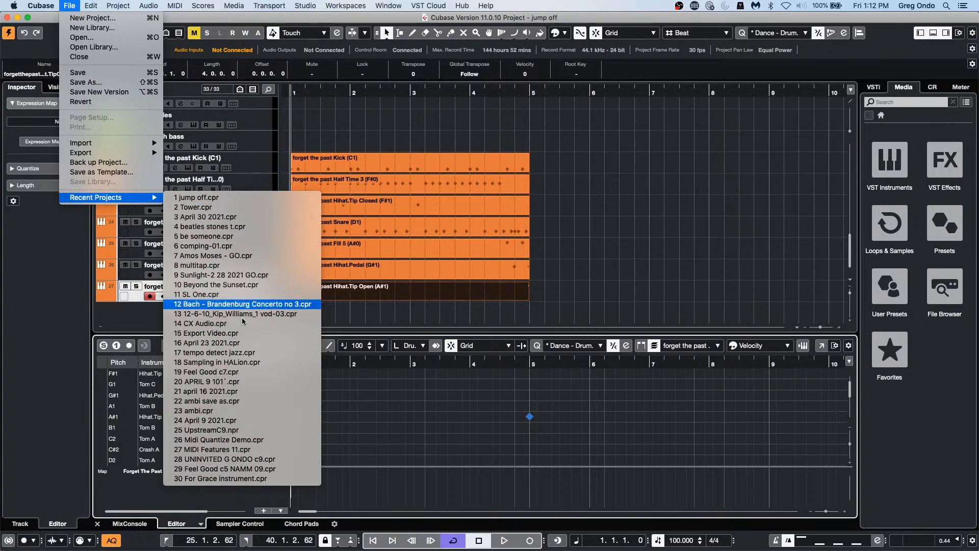
{"action": "left_click", "coordinate": [266, 324]}
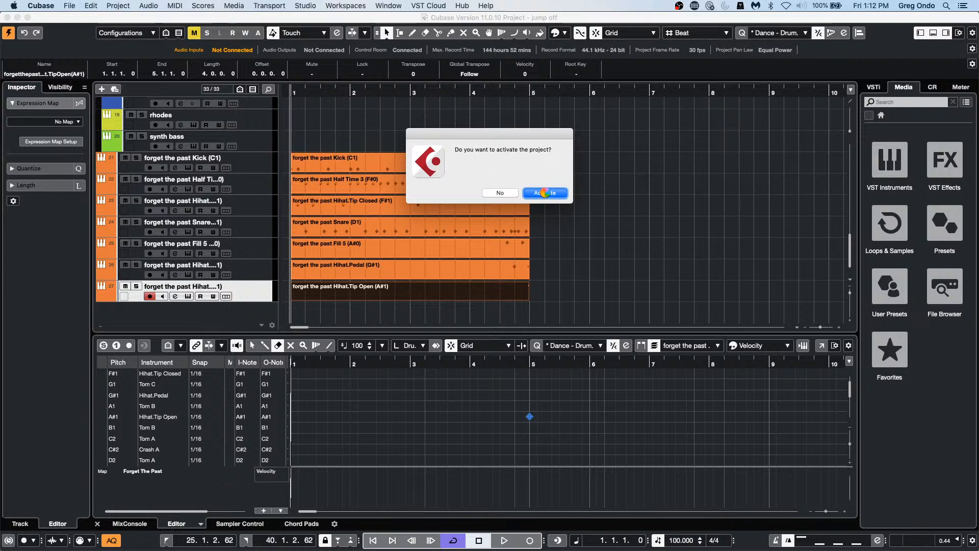
{"action": "left_click", "coordinate": [544, 192]}
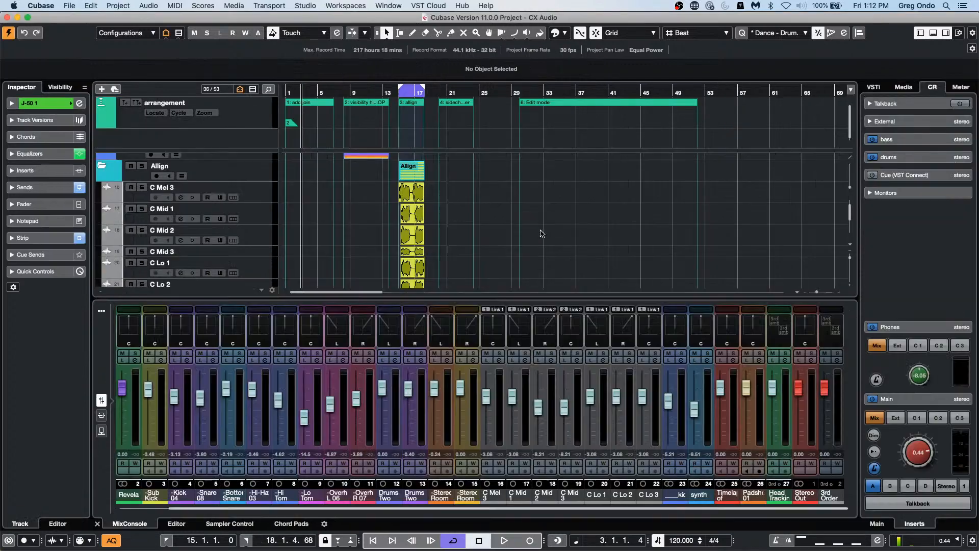
Move the project cursor to bar 20 at the start of the side chain distroyer section and select the synth track
{"action": "scroll", "coordinate": [475, 208], "scroll_direction": "up", "scroll_amount": 4}
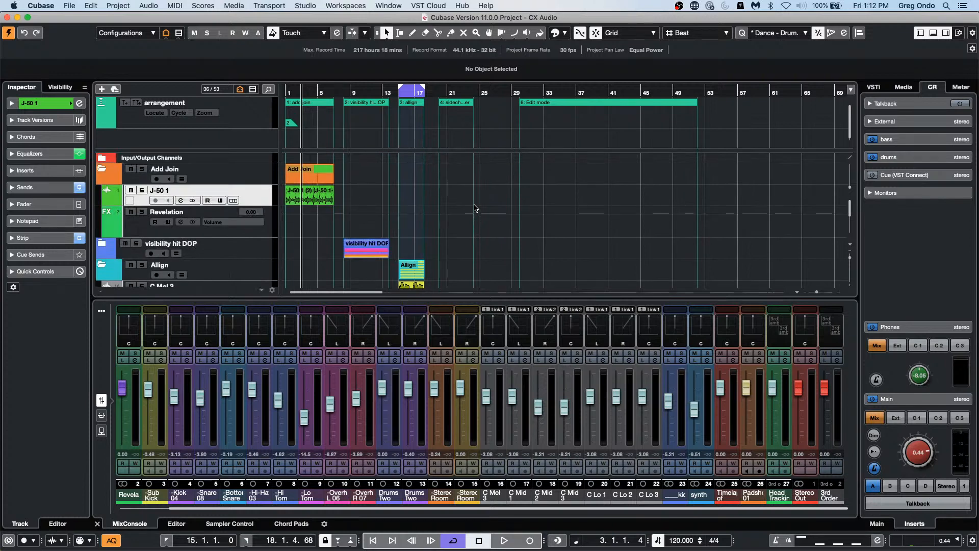
{"action": "scroll", "coordinate": [474, 207], "scroll_direction": "down", "scroll_amount": 10}
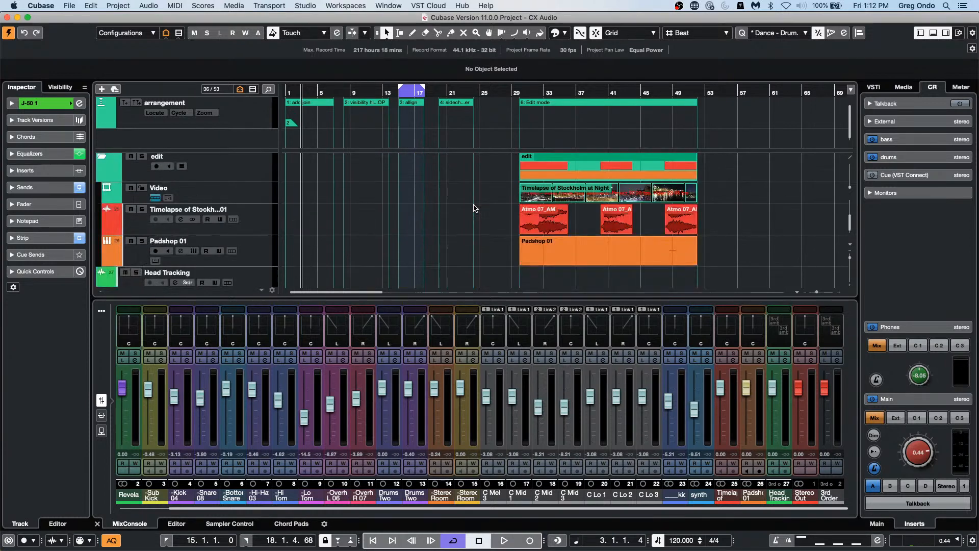
{"action": "scroll", "coordinate": [475, 208], "scroll_direction": "up", "scroll_amount": 3}
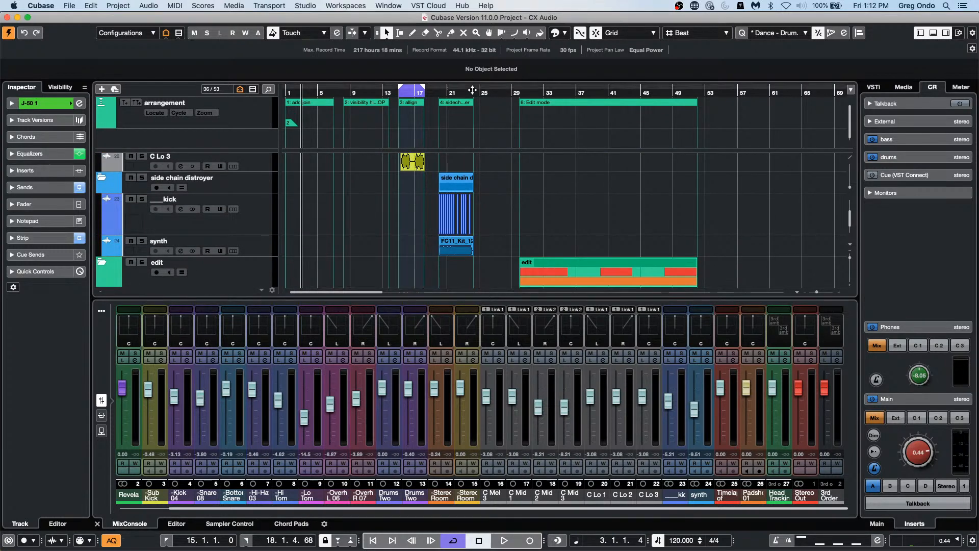
{"action": "left_click_drag", "start_coordinate": [443, 92], "coordinate": [121, 147]}
{"action": "left_click", "coordinate": [262, 254]}
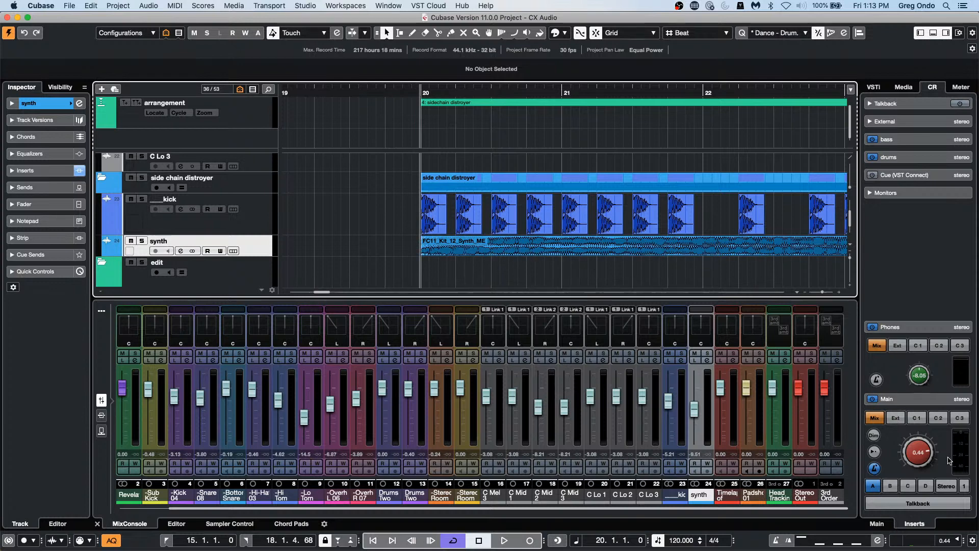
Lower the Control Room main level to -6.81 and start playback from bar 20
{"action": "left_click_drag", "start_coordinate": [923, 459], "coordinate": [910, 477]}
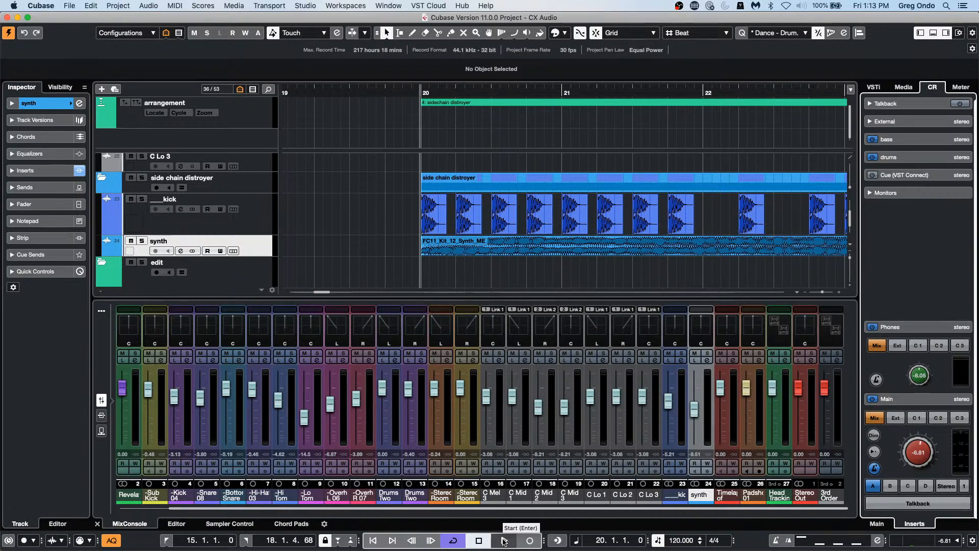
{"action": "left_click", "coordinate": [504, 540]}
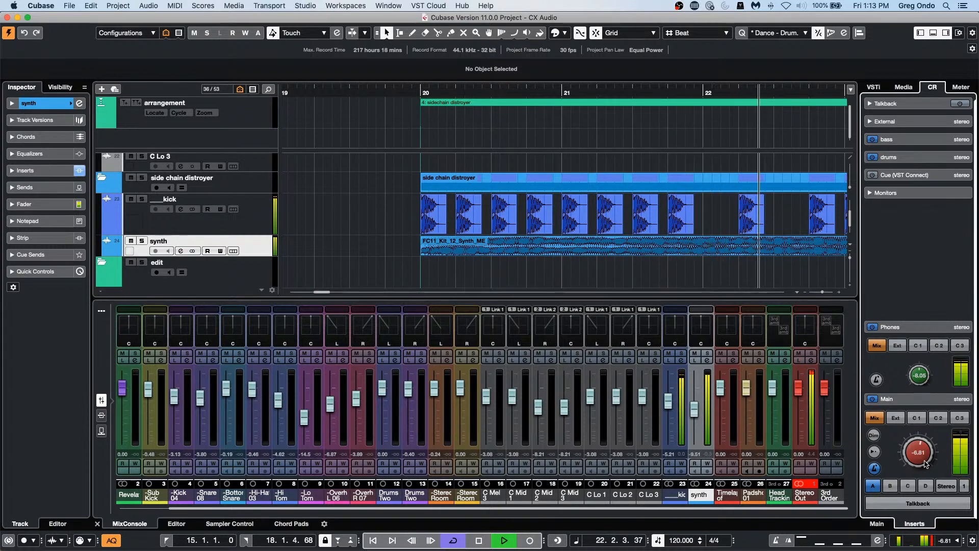
Stop playback, then show the ___kick track's automation lane and assign it to the Linked Panner parameter
{"action": "key", "text": "space"}
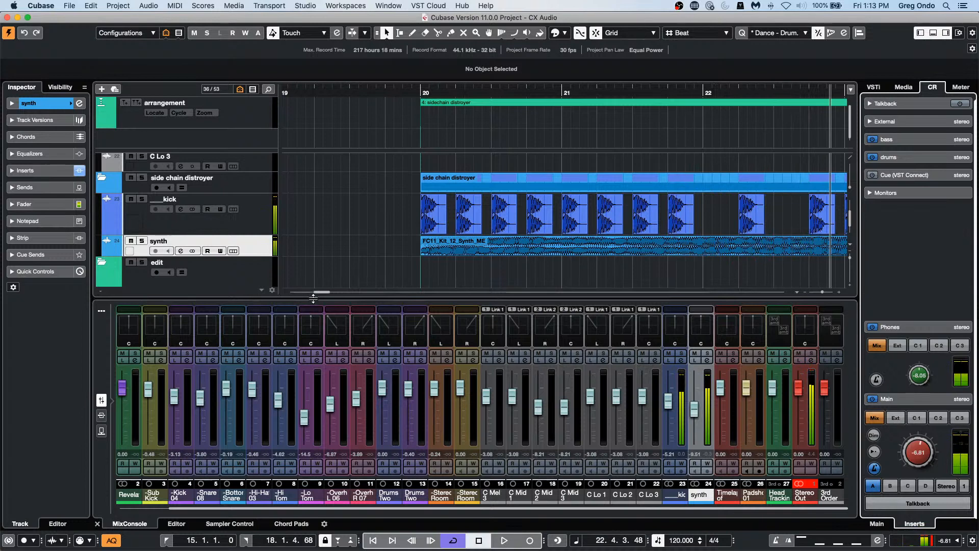
{"action": "left_click", "coordinate": [265, 220]}
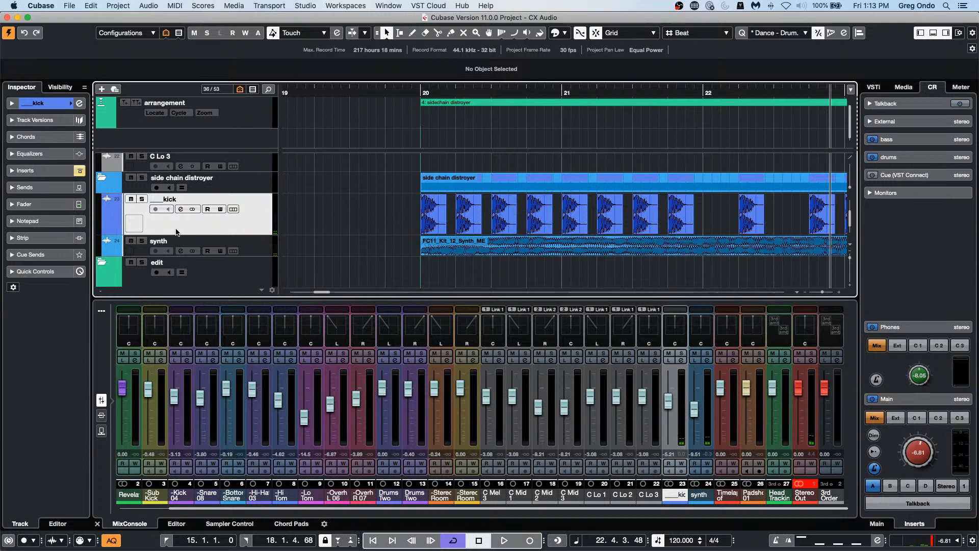
{"action": "left_click", "coordinate": [107, 229]}
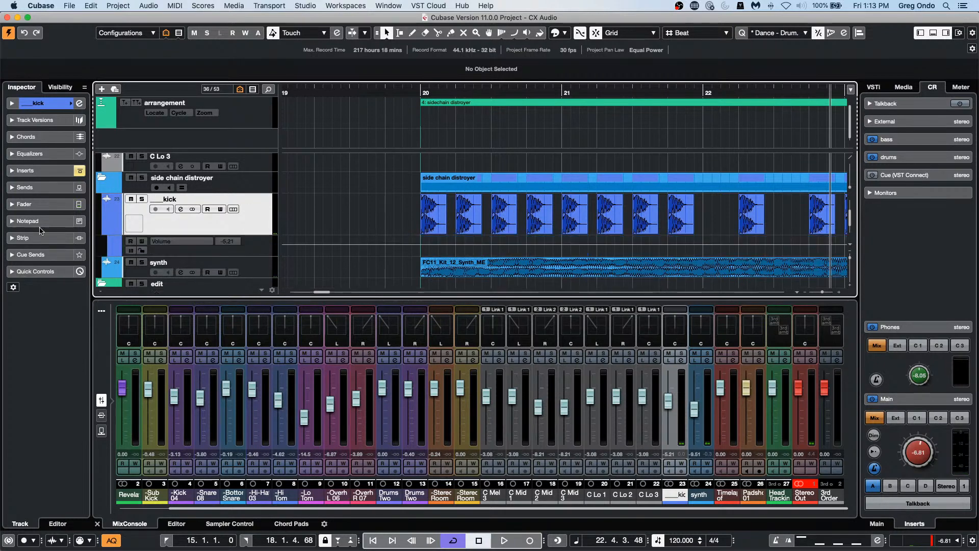
{"action": "left_click", "coordinate": [175, 5]}
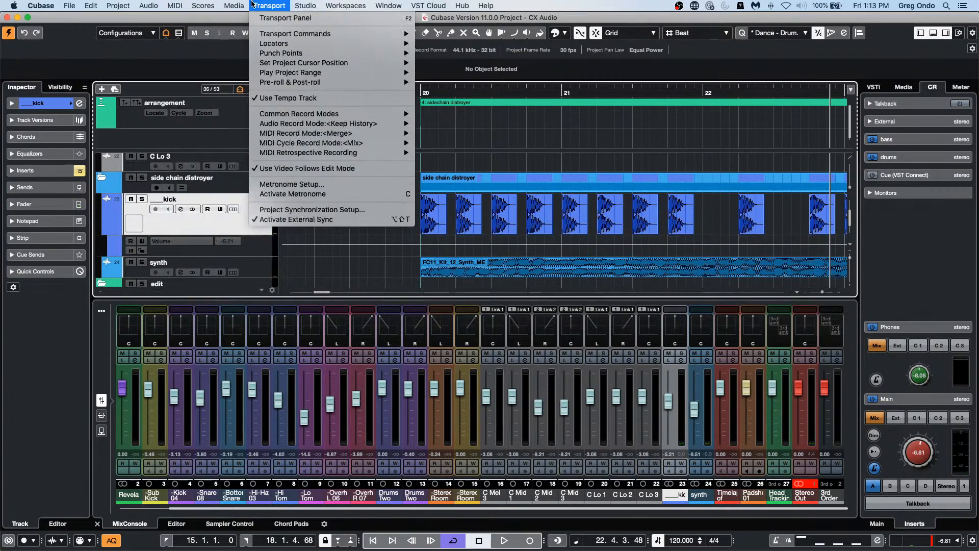
{"action": "left_click", "coordinate": [202, 223]}
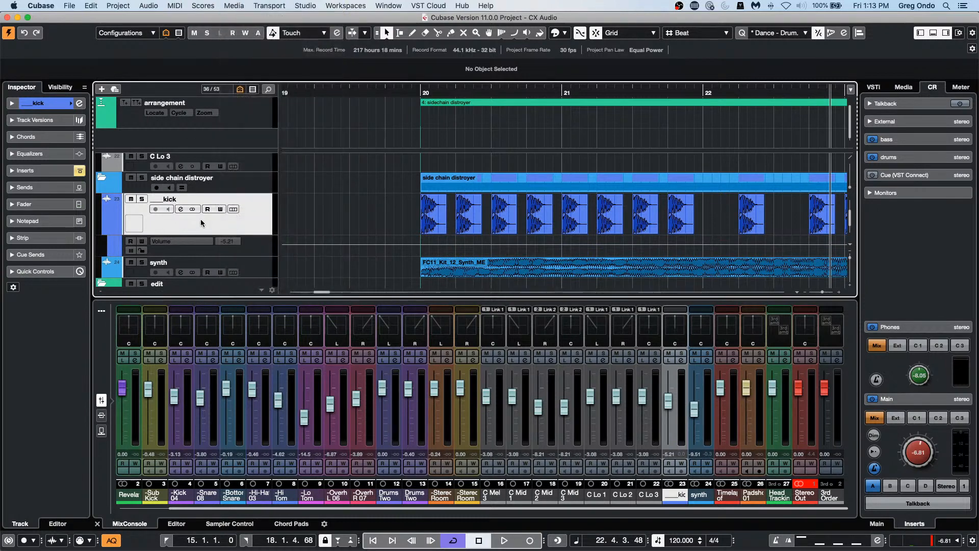
{"action": "left_click", "coordinate": [193, 242]}
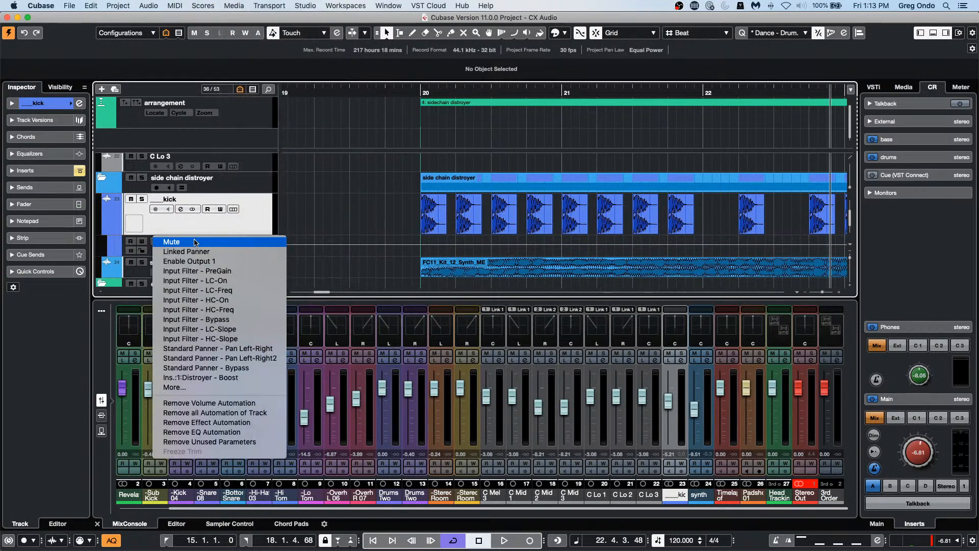
{"action": "left_click", "coordinate": [193, 252]}
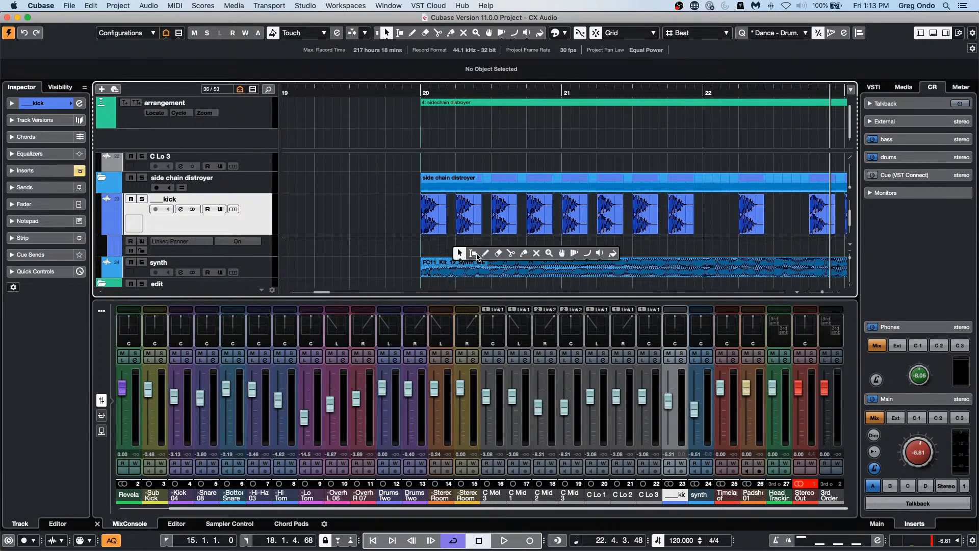
Draw alternating Off and On Linked Panner automation under the kick hits between bars 20 and 22
{"action": "key", "text": "8"}
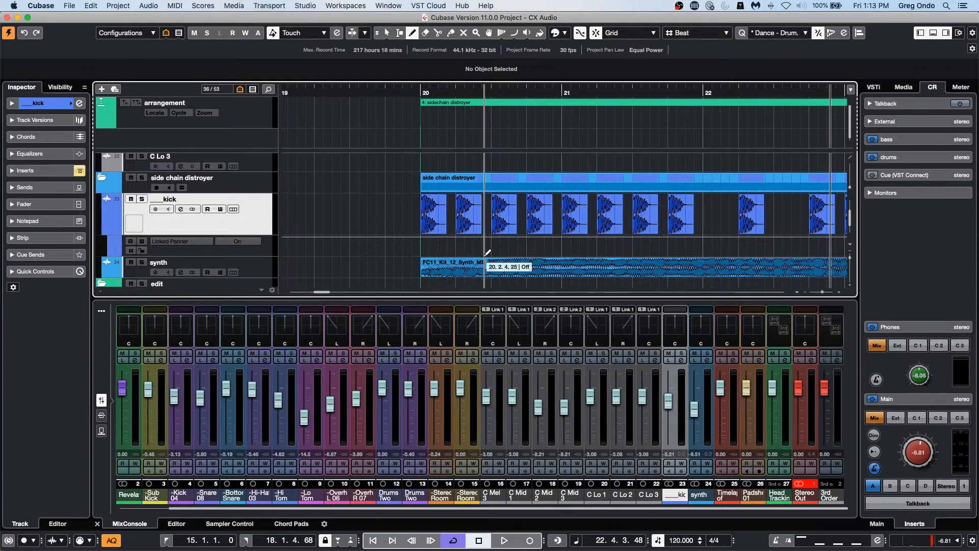
{"action": "left_click", "coordinate": [457, 252]}
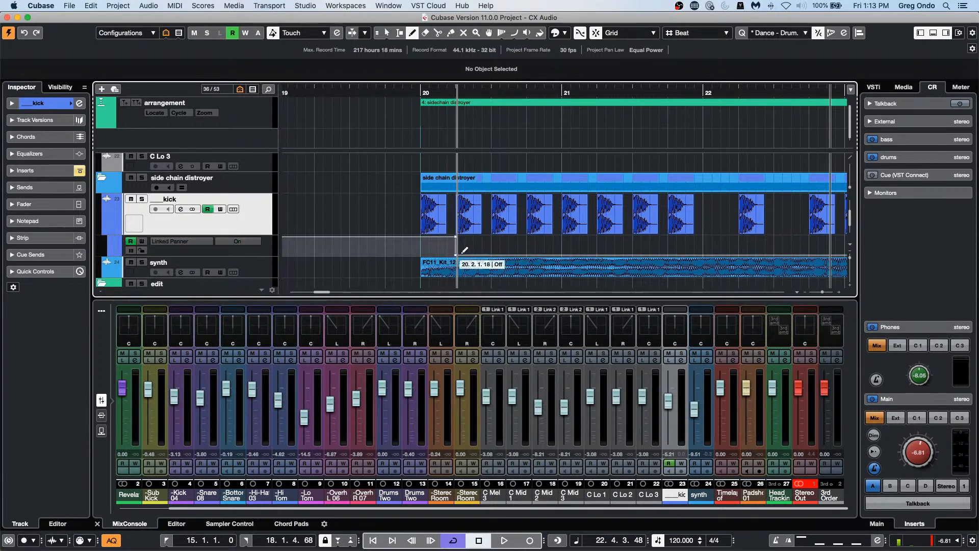
{"action": "left_click", "coordinate": [493, 235]}
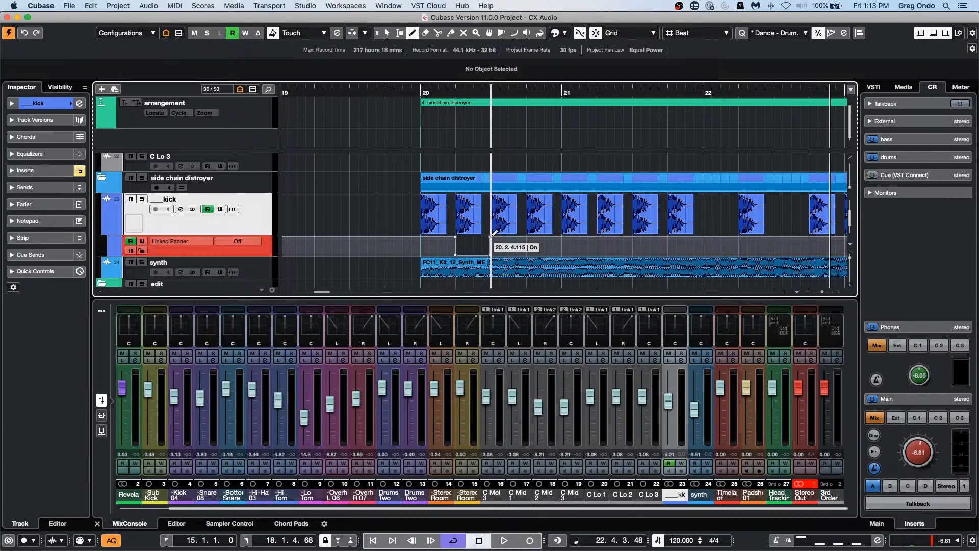
{"action": "left_click", "coordinate": [524, 252]}
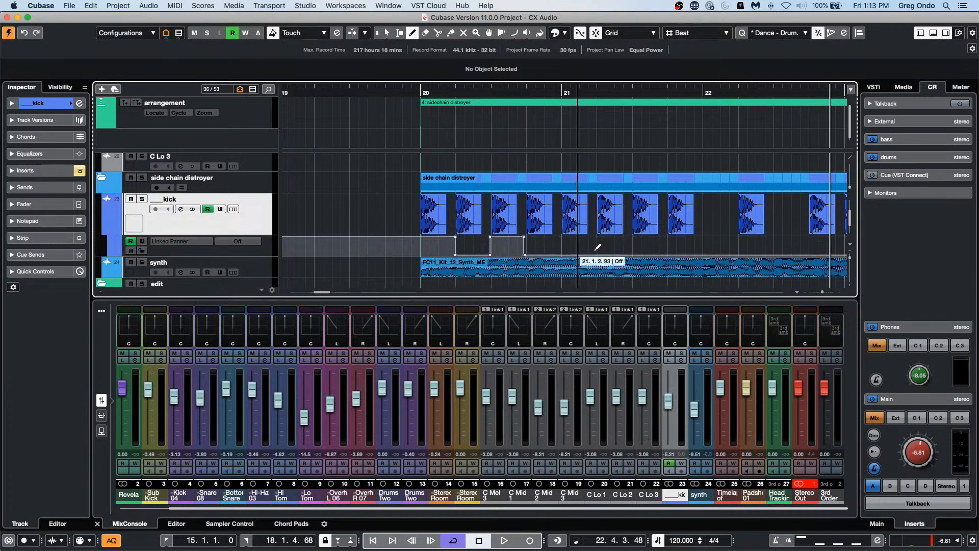
{"action": "left_click", "coordinate": [560, 239]}
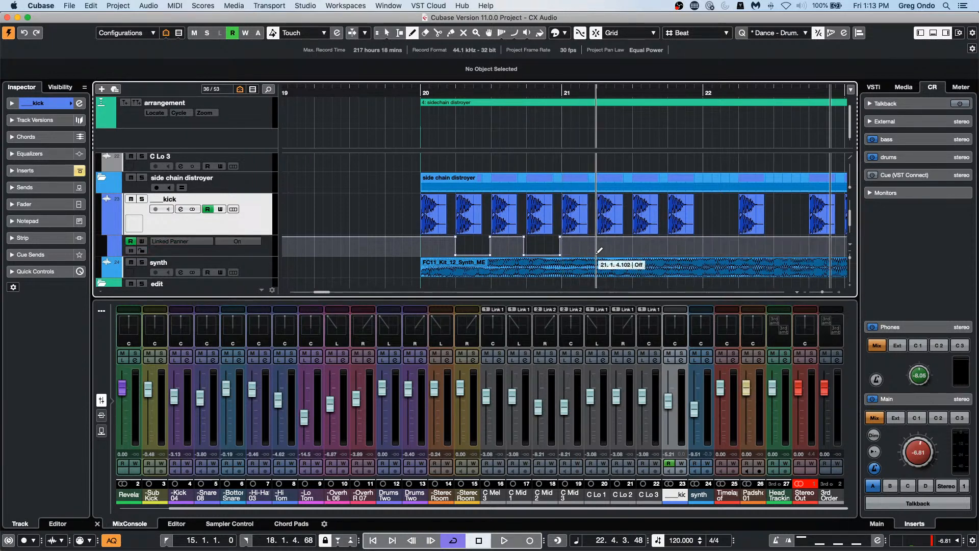
{"action": "left_click", "coordinate": [599, 250]}
{"action": "left_click", "coordinate": [629, 237]}
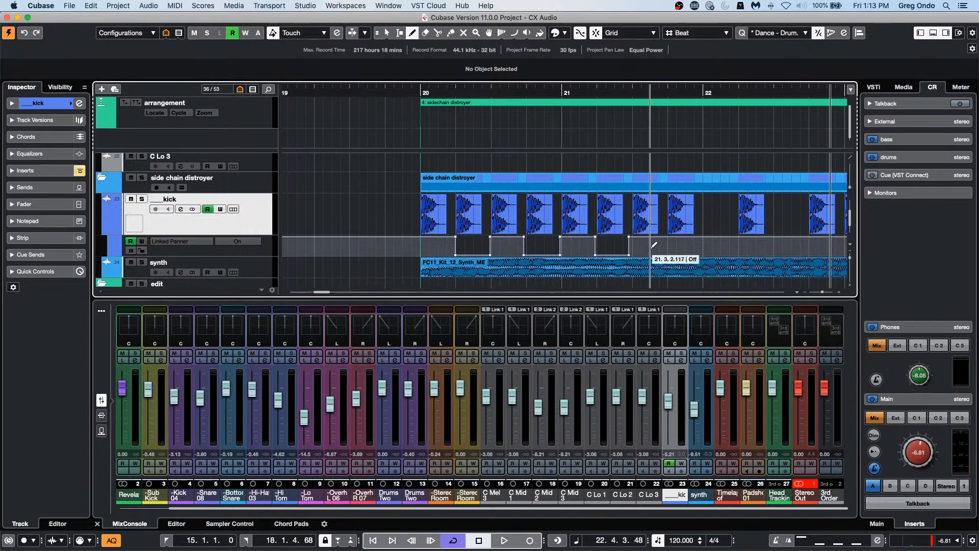
{"action": "left_click", "coordinate": [664, 253]}
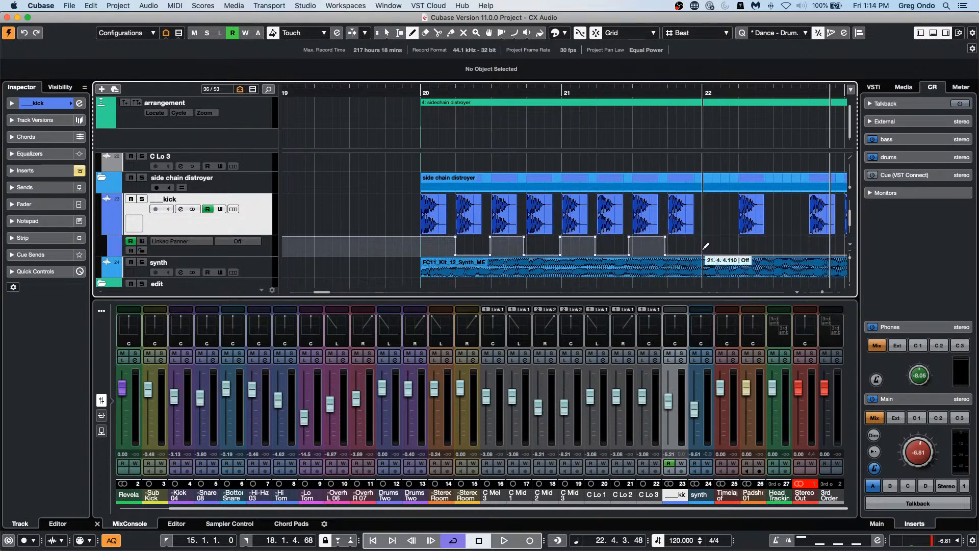
{"action": "left_click", "coordinate": [734, 237]}
{"action": "left_click", "coordinate": [802, 253]}
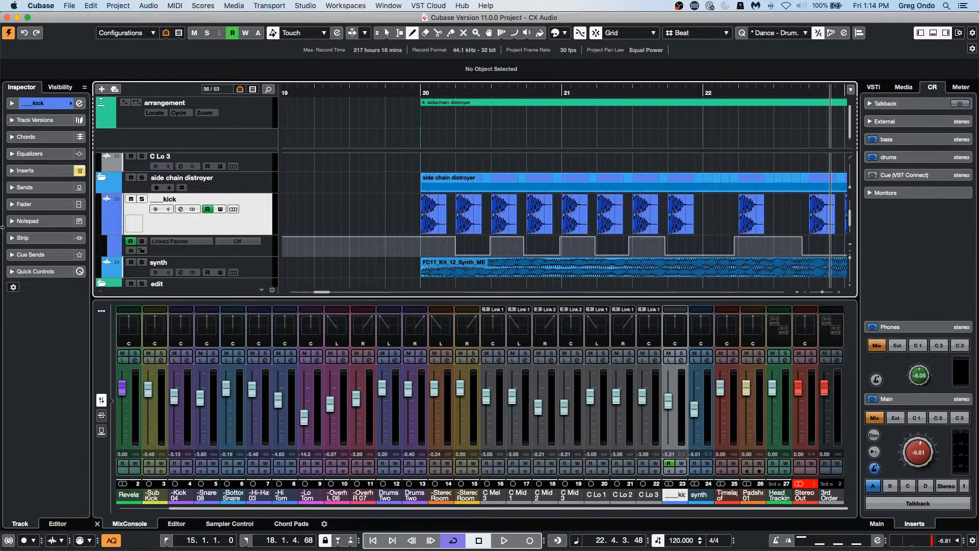
Solo the ___kick track and play the side chain distroyer section from bar 20, stopping in bar 22
{"action": "left_click", "coordinate": [142, 199]}
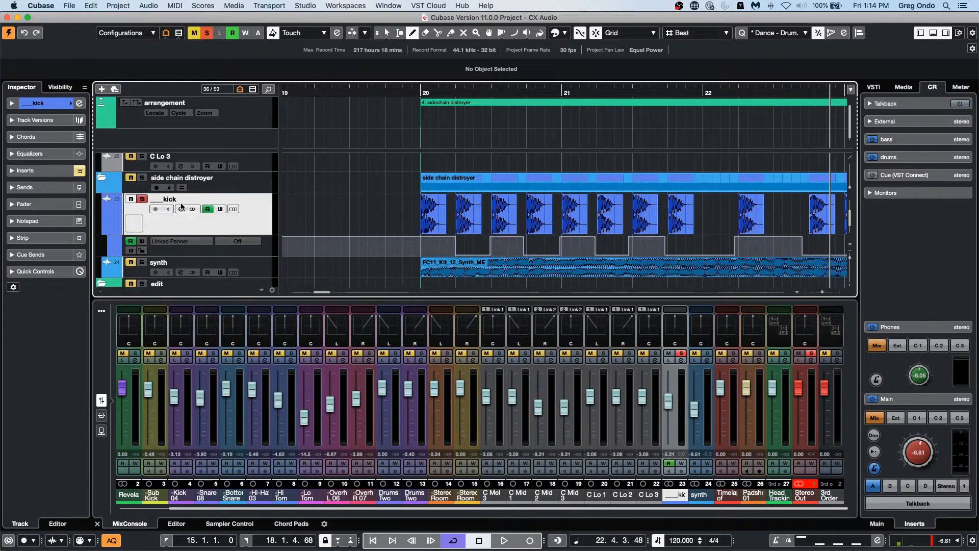
{"action": "key", "text": "space"}
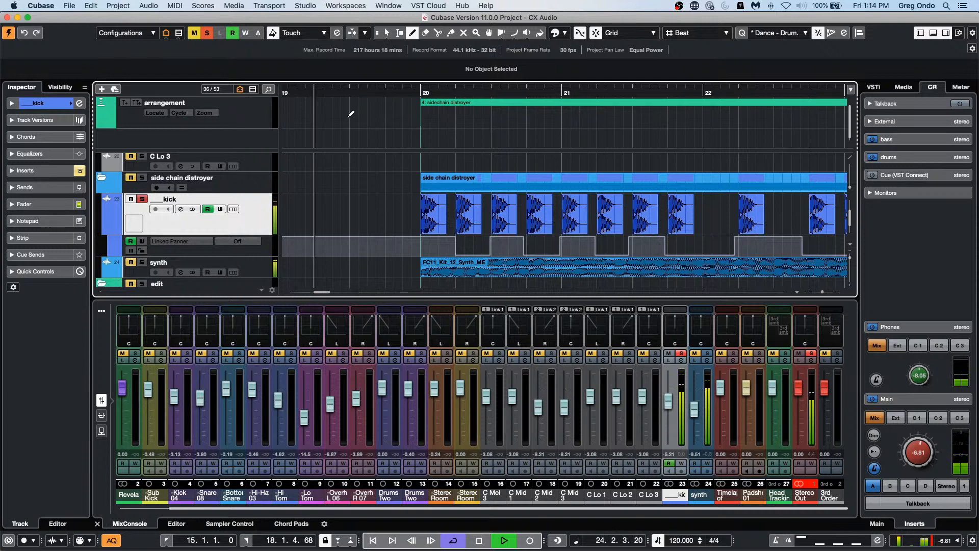
{"action": "left_click", "coordinate": [421, 89]}
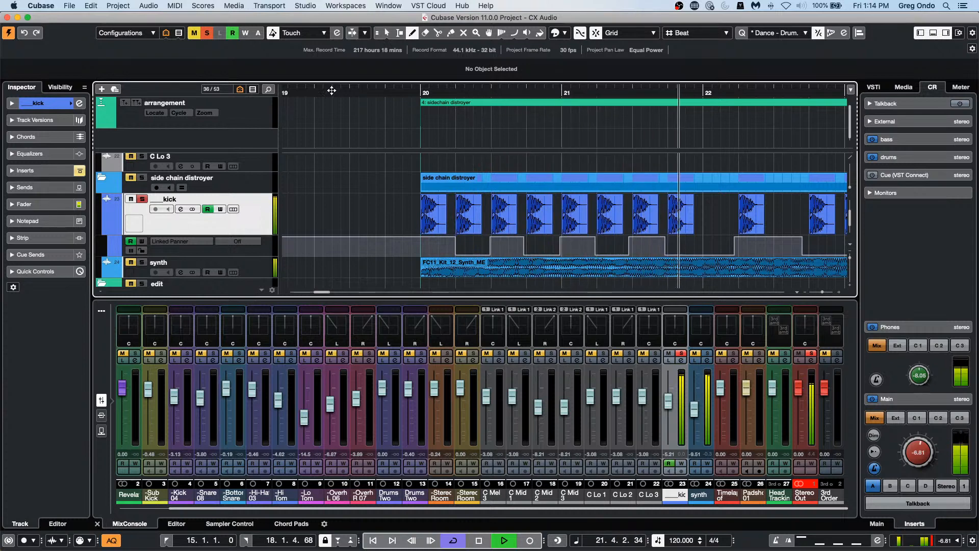
{"action": "key", "text": "space"}
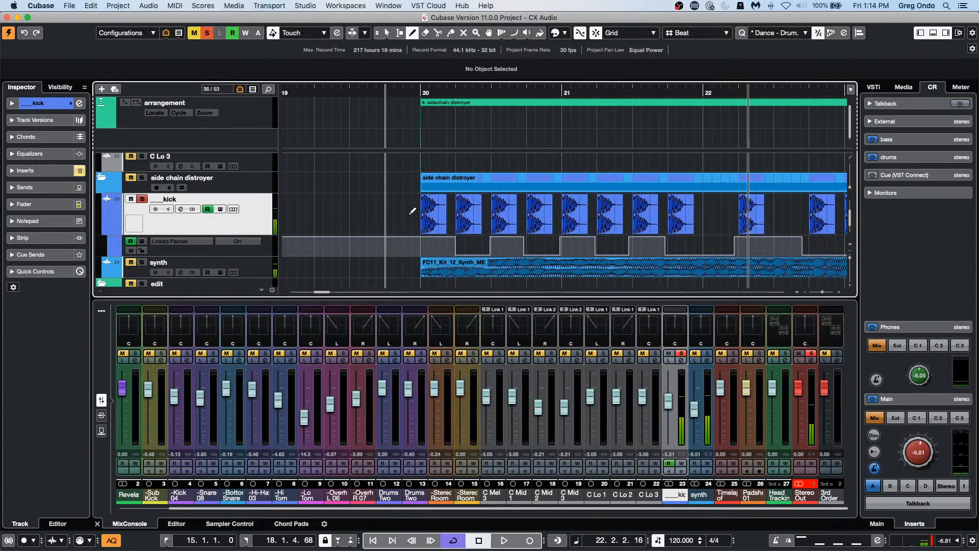
Open the Compressor insert on the synth track, then show the ___kick track's basic settings and output routing
{"action": "left_click", "coordinate": [251, 266]}
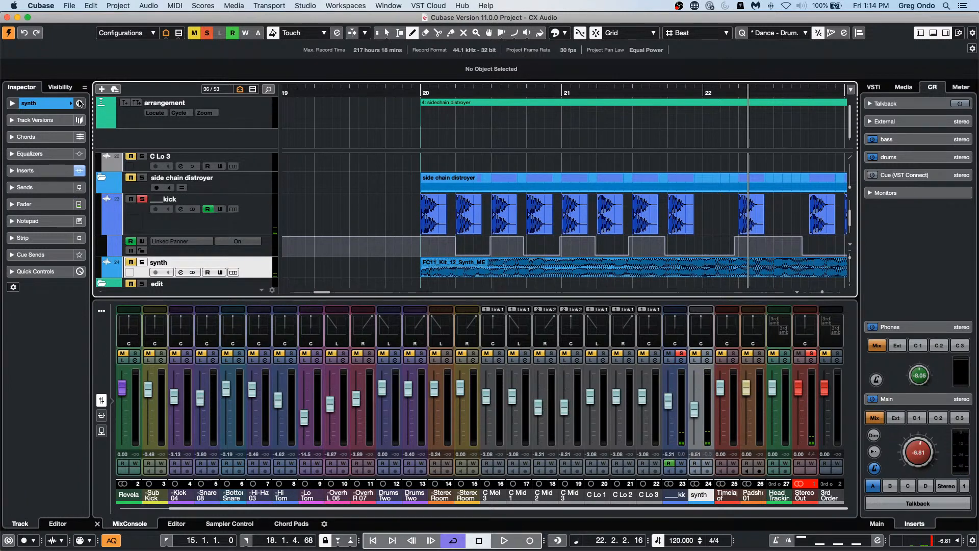
{"action": "left_click", "coordinate": [79, 103]}
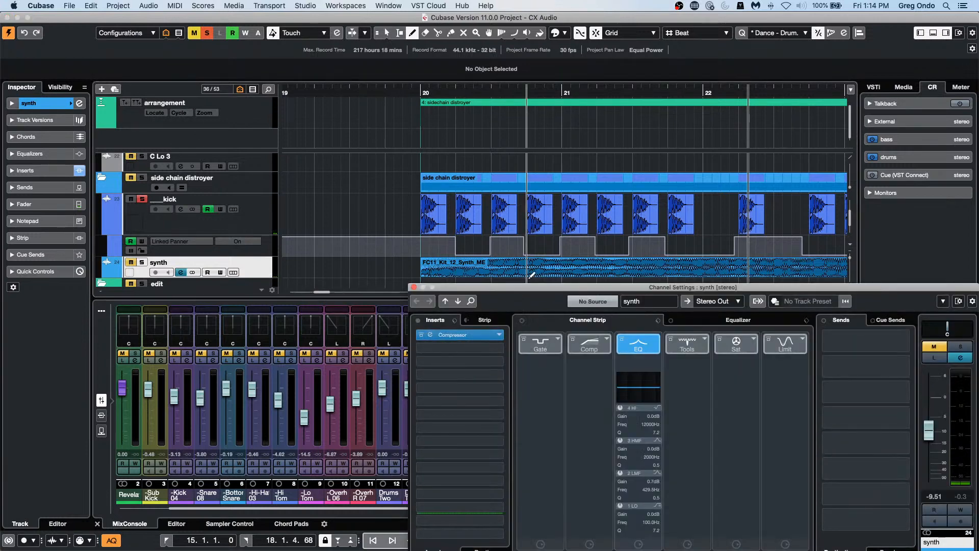
{"action": "left_click", "coordinate": [477, 336]}
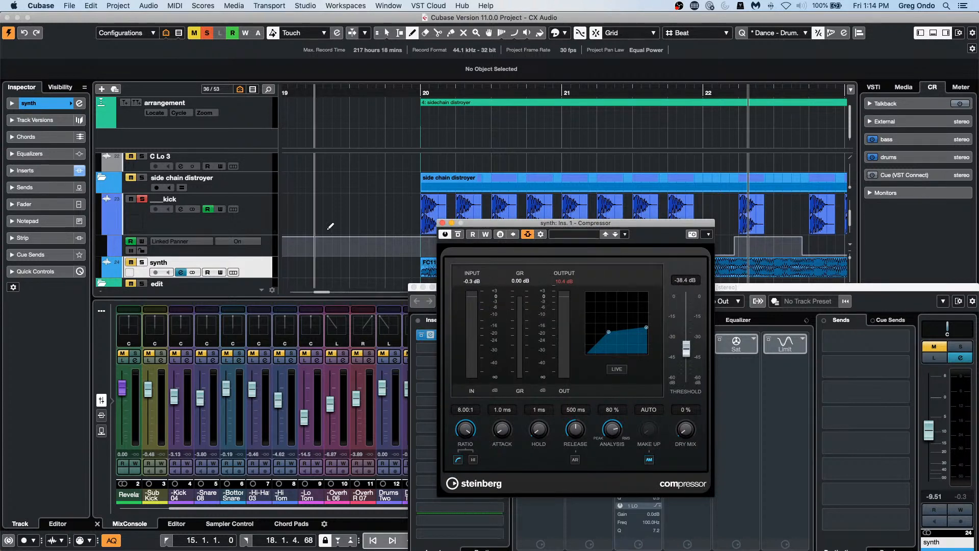
{"action": "left_click", "coordinate": [258, 221]}
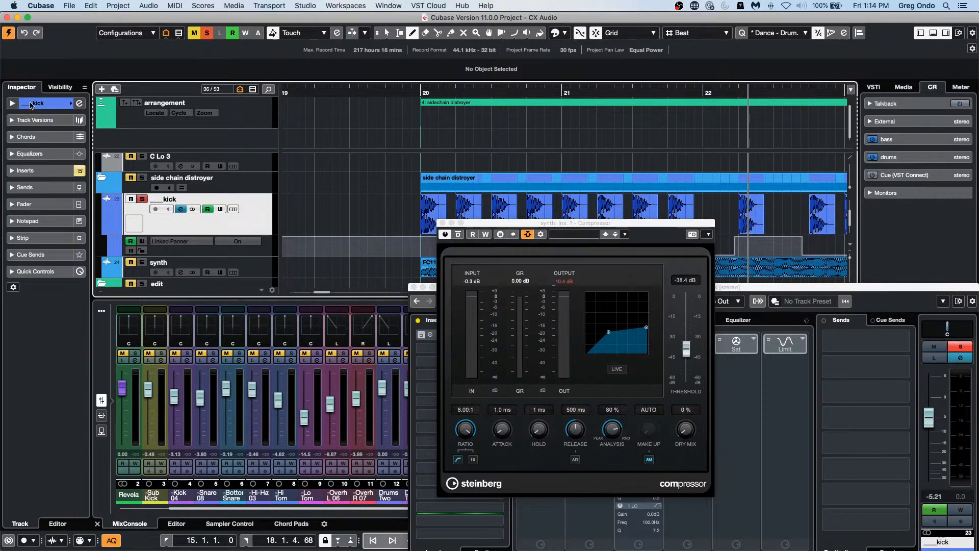
{"action": "left_click", "coordinate": [47, 104]}
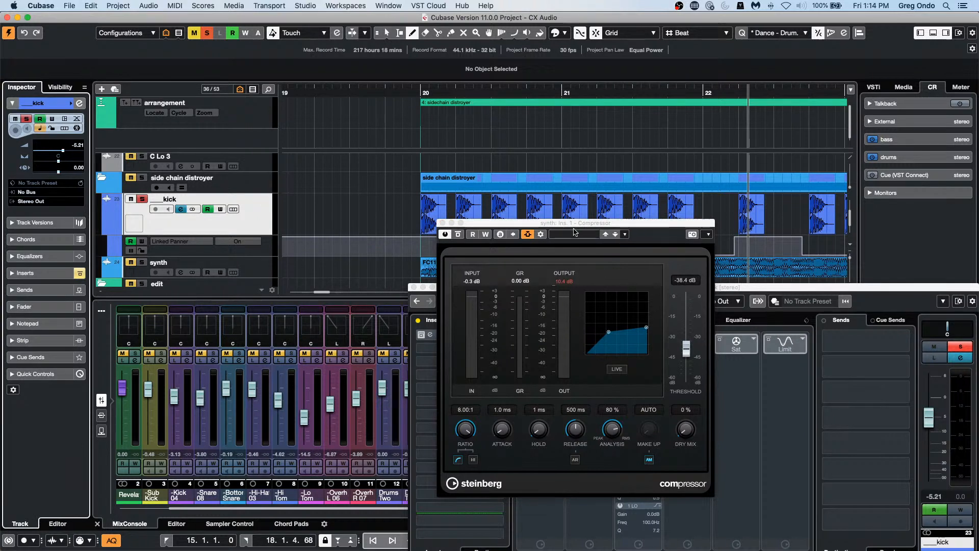
Add the ___kick track as a side-chain source for the synth's Compressor and close the routing window
{"action": "left_click", "coordinate": [541, 235]}
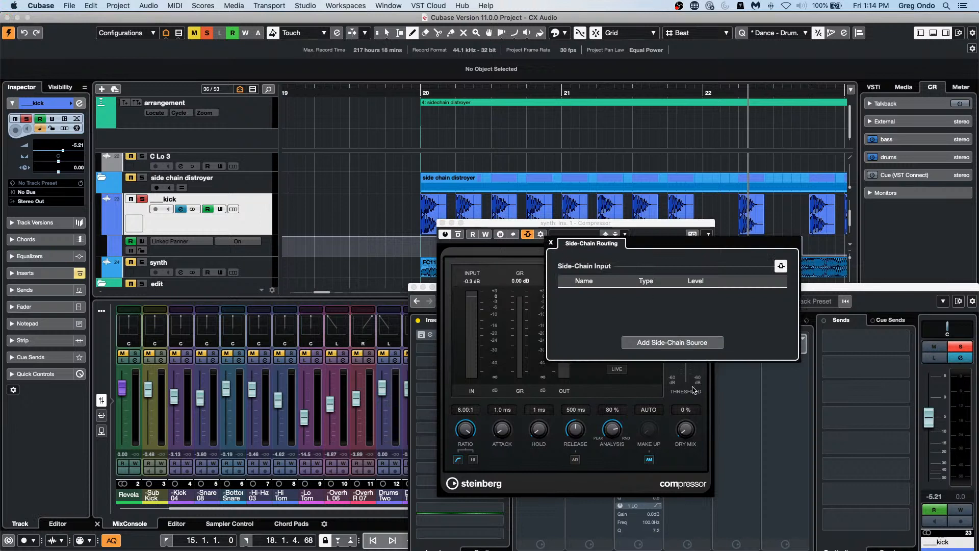
{"action": "left_click", "coordinate": [672, 346]}
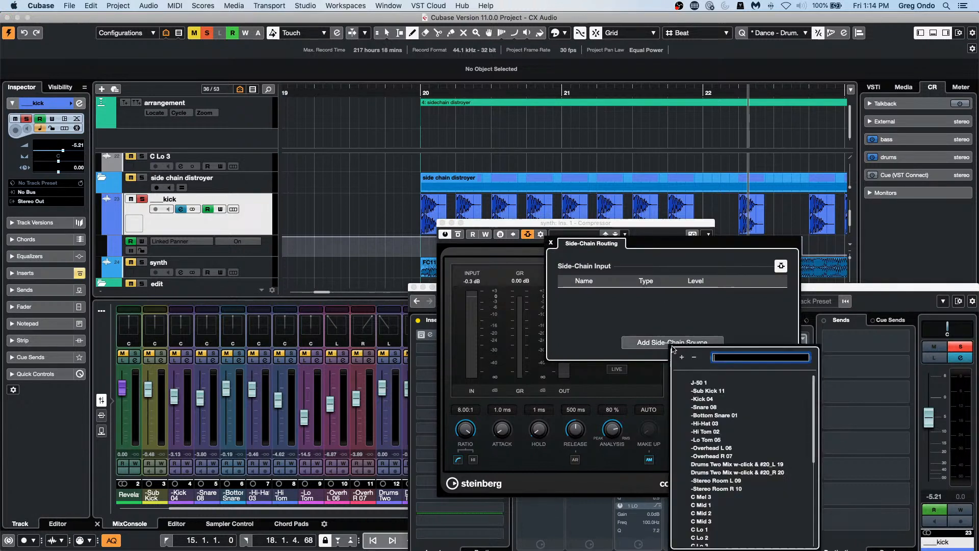
{"action": "scroll", "coordinate": [747, 466], "scroll_direction": "down", "scroll_amount": 10}
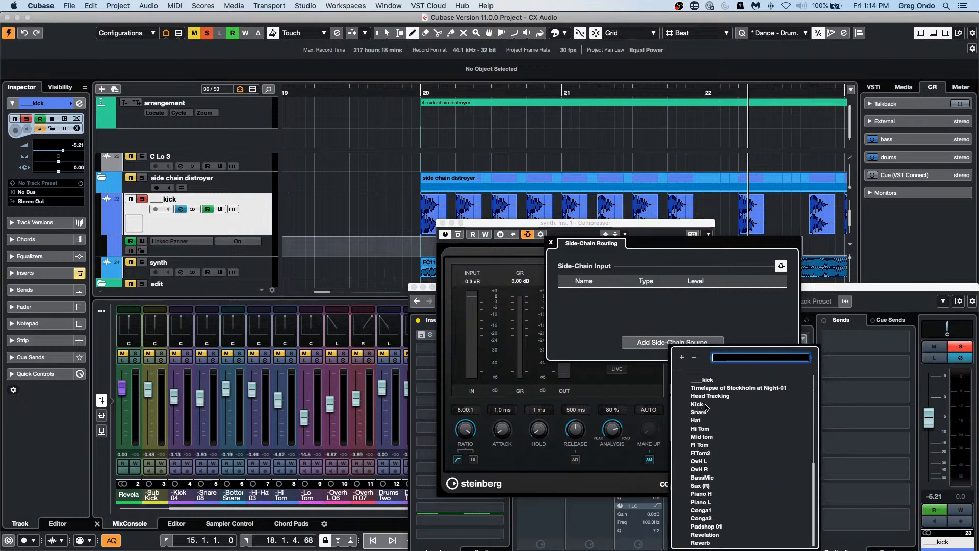
{"action": "left_click", "coordinate": [708, 380]}
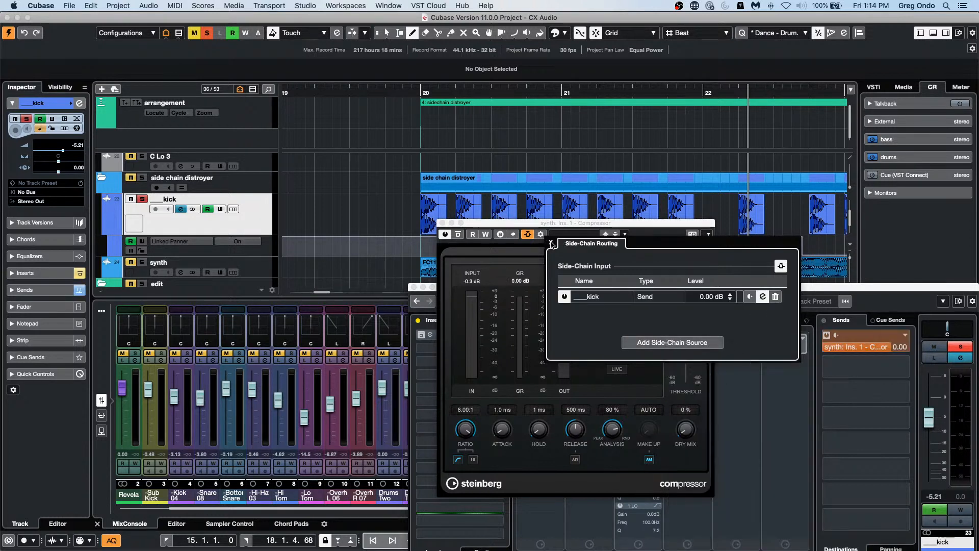
{"action": "left_click", "coordinate": [549, 242]}
Audition the side-chained compression from bar 20 with the synth track also soloed, then close the Compressor window
{"action": "left_click", "coordinate": [417, 91]}
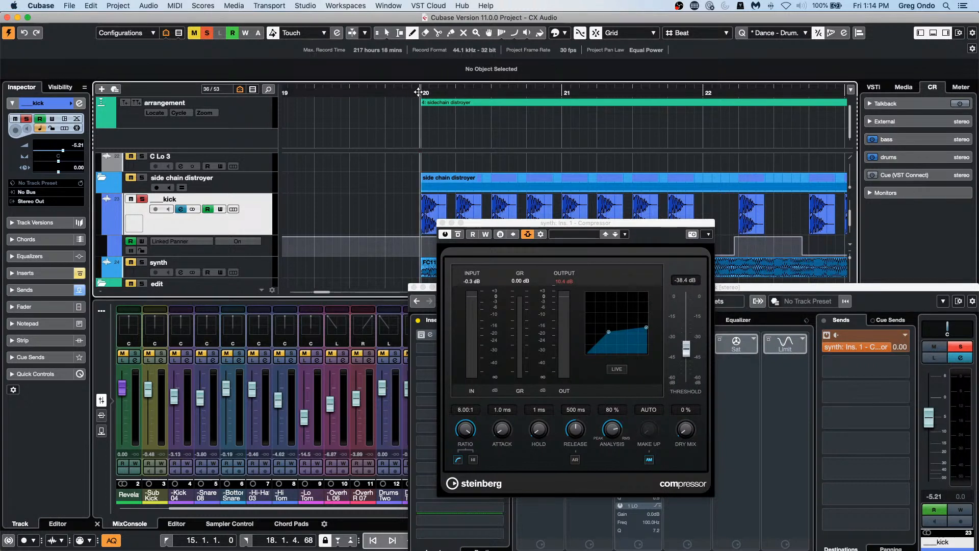
{"action": "key", "text": "space"}
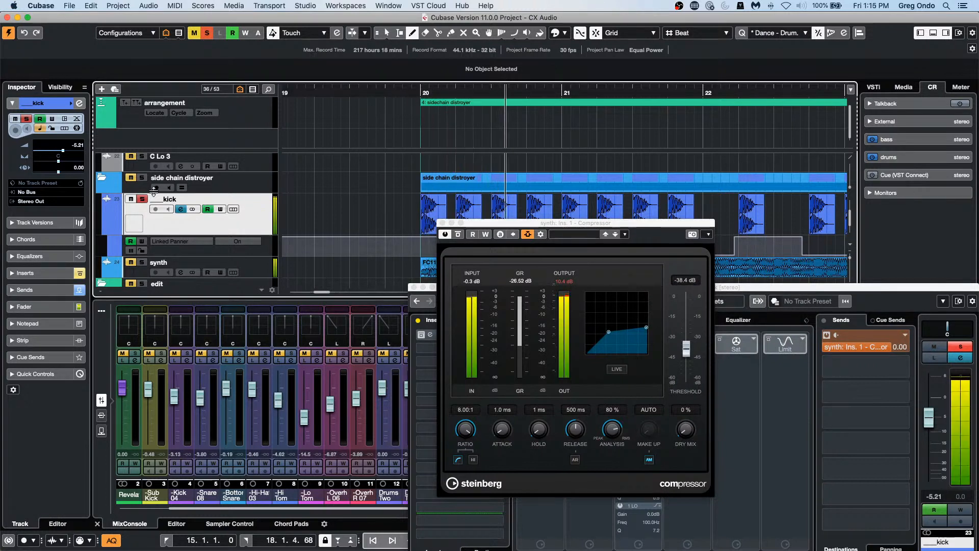
{"action": "left_click", "coordinate": [142, 262]}
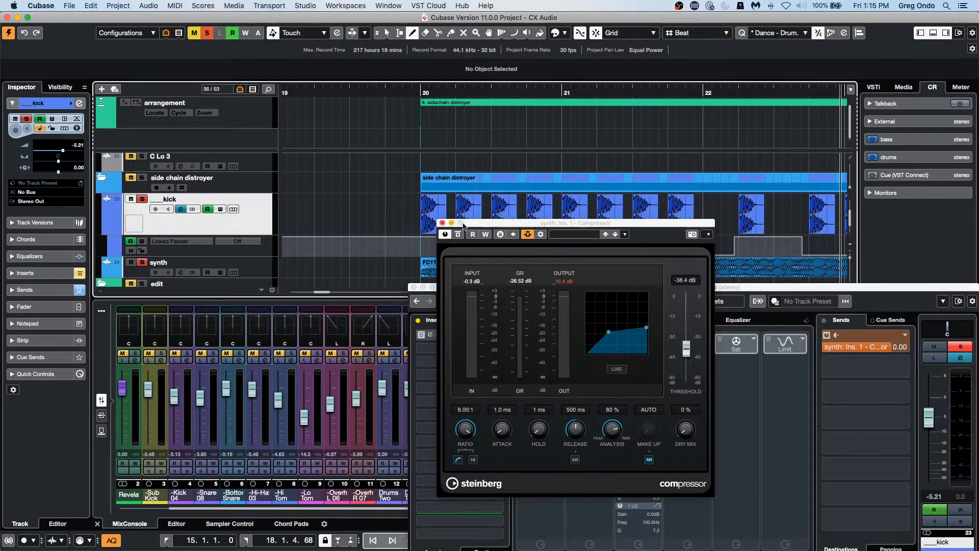
{"action": "left_click", "coordinate": [441, 223]}
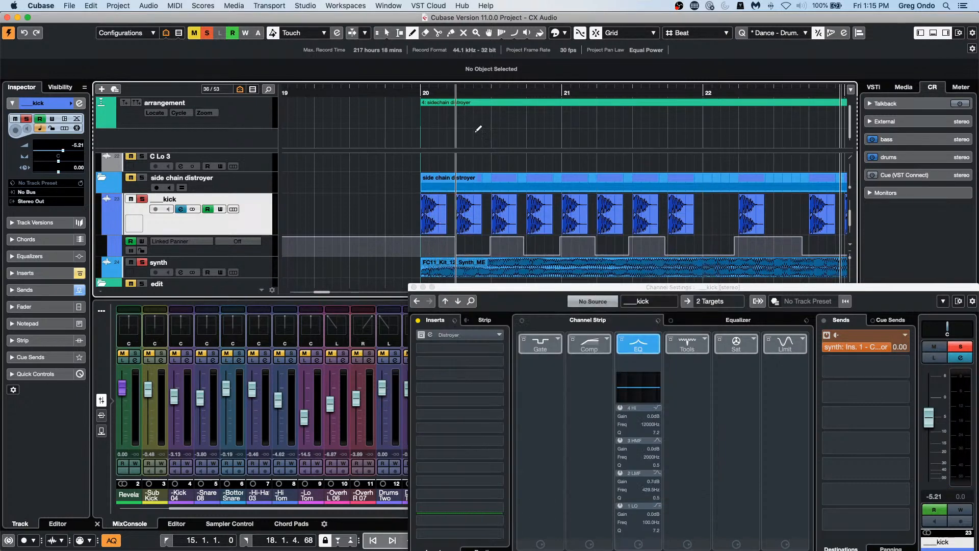
{"action": "key", "text": "space"}
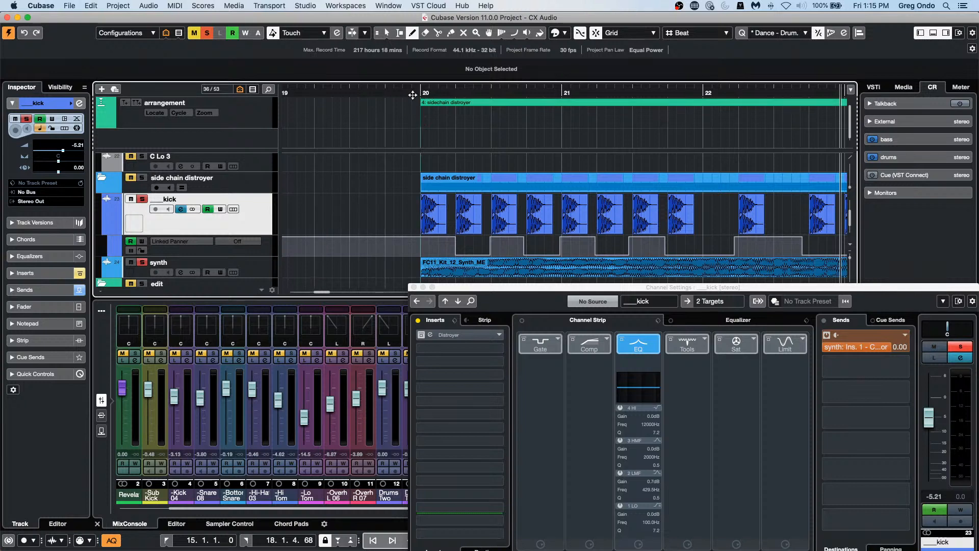
Solo and select the C Mid 1 track in the Allign folder, with the playhead placed in the align section
{"action": "left_click_drag", "start_coordinate": [413, 95], "coordinate": [413, 67]}
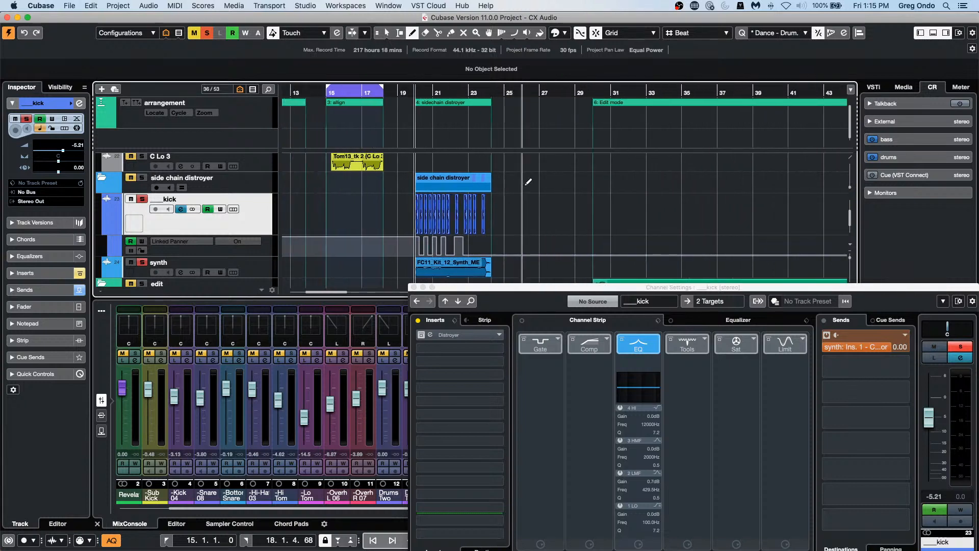
{"action": "scroll", "coordinate": [528, 182], "scroll_direction": "up", "scroll_amount": 5}
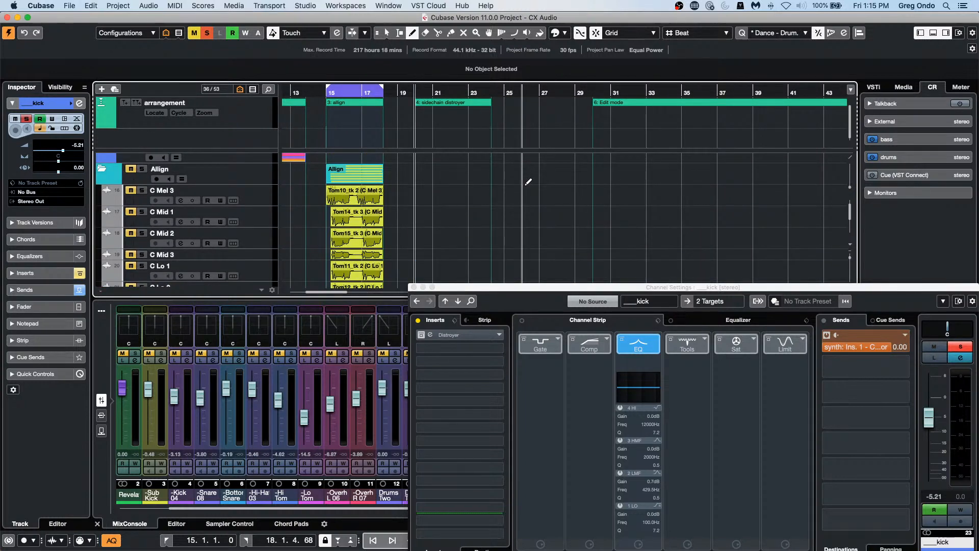
{"action": "left_click", "coordinate": [132, 215]}
{"action": "left_click", "coordinate": [338, 92]}
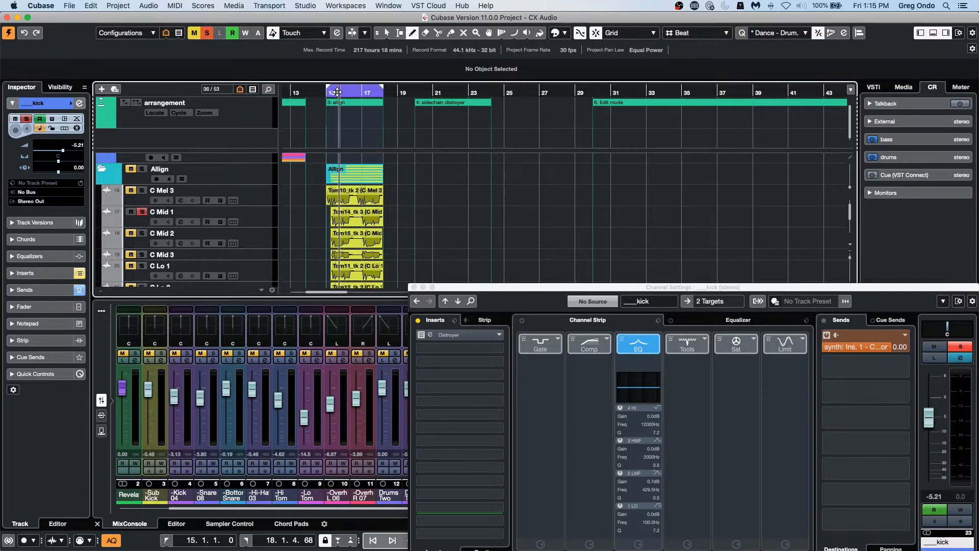
{"action": "left_click_drag", "start_coordinate": [338, 92], "coordinate": [334, 161]}
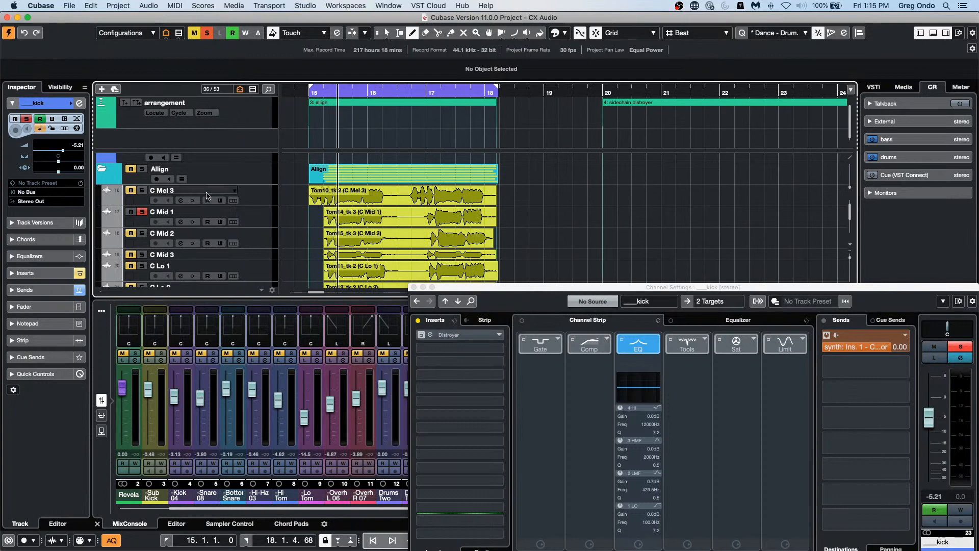
{"action": "left_click", "coordinate": [252, 226]}
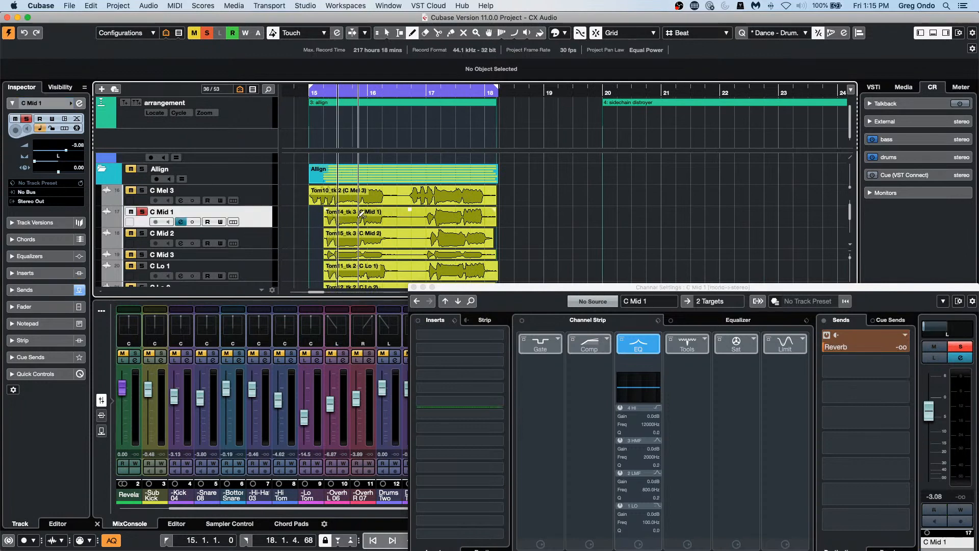
Open the recent project "beatles stones t.cpr" and activate it
{"action": "left_click", "coordinate": [70, 6]}
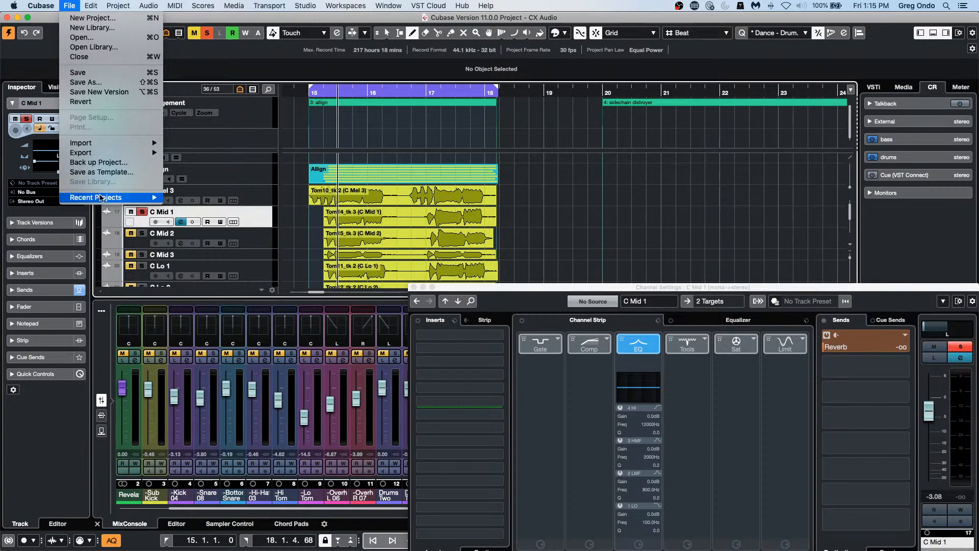
{"action": "mouse_move", "coordinate": [127, 197]}
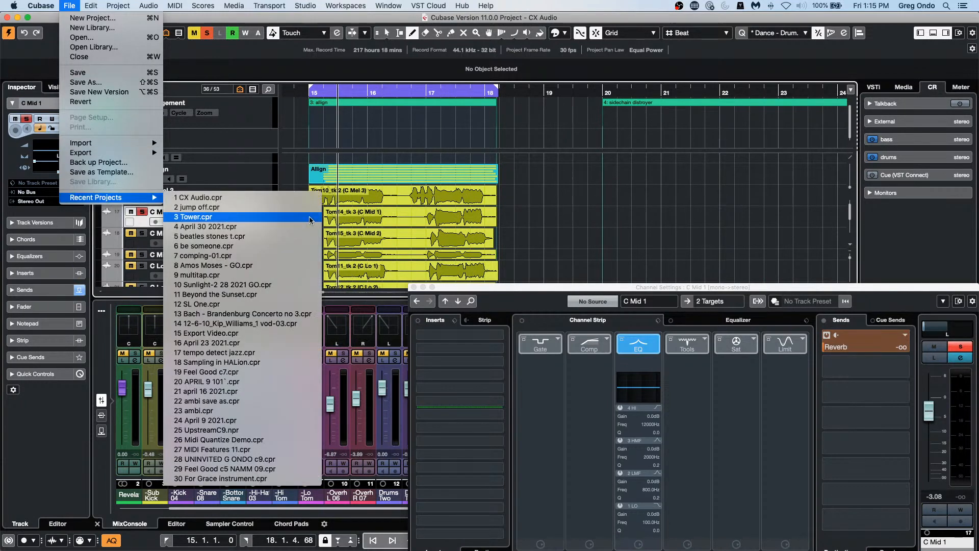
{"action": "left_click", "coordinate": [286, 238]}
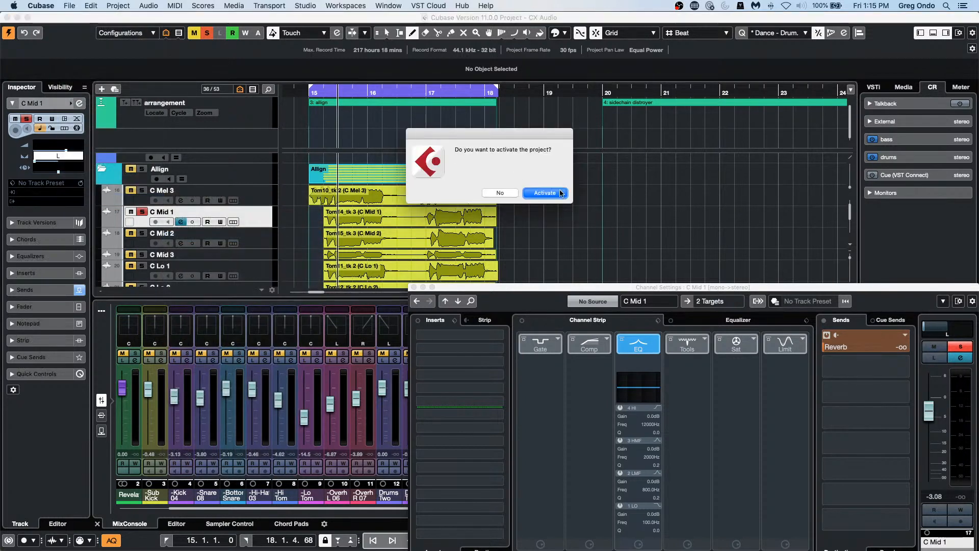
{"action": "left_click", "coordinate": [544, 193]}
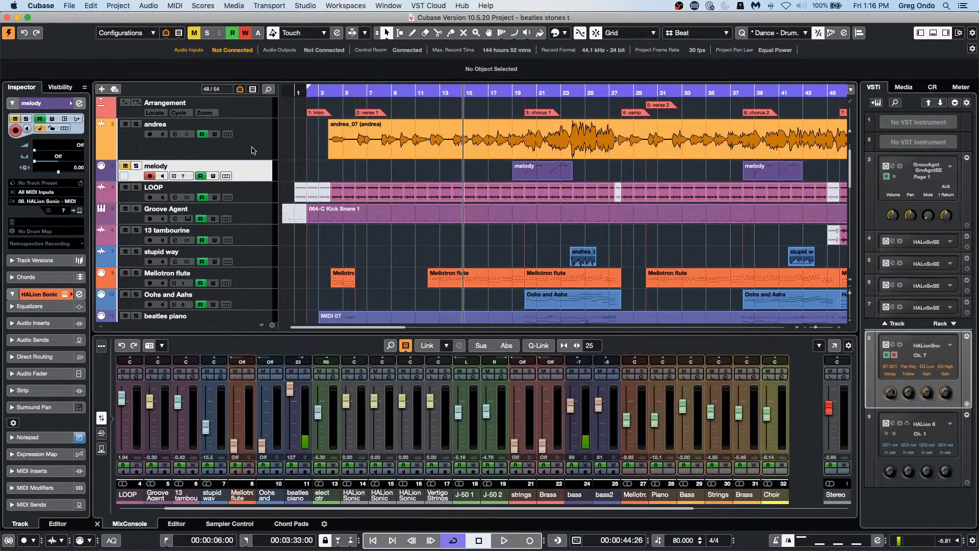
Select the first audio track below the Arrangement track, solo it during playback, and stop
{"action": "left_click", "coordinate": [255, 152]}
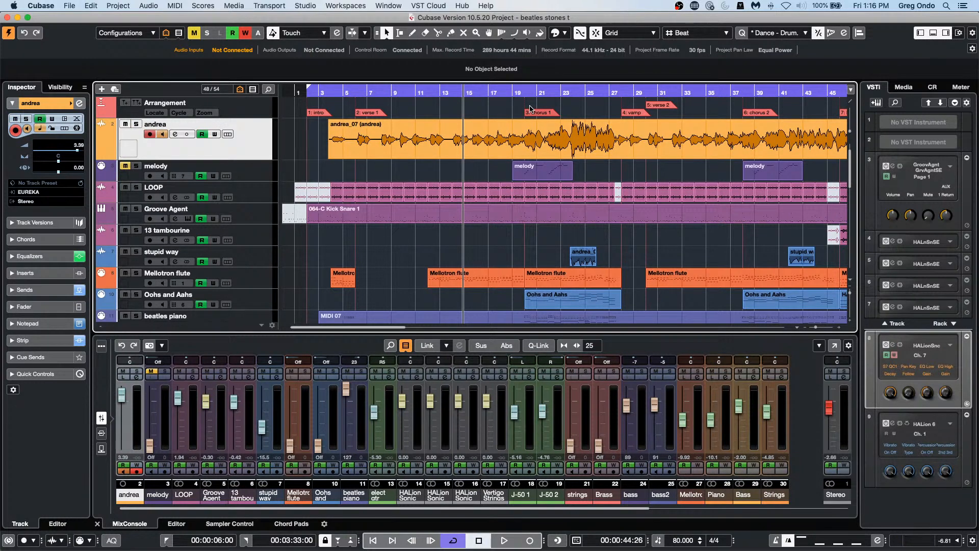
{"action": "key", "text": "space"}
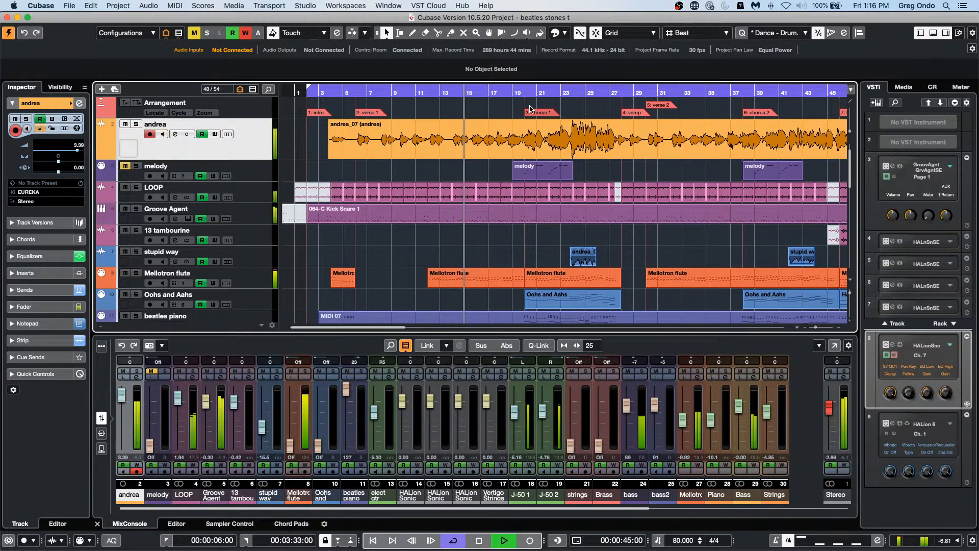
{"action": "left_click", "coordinate": [136, 124]}
{"action": "key", "text": "space"}
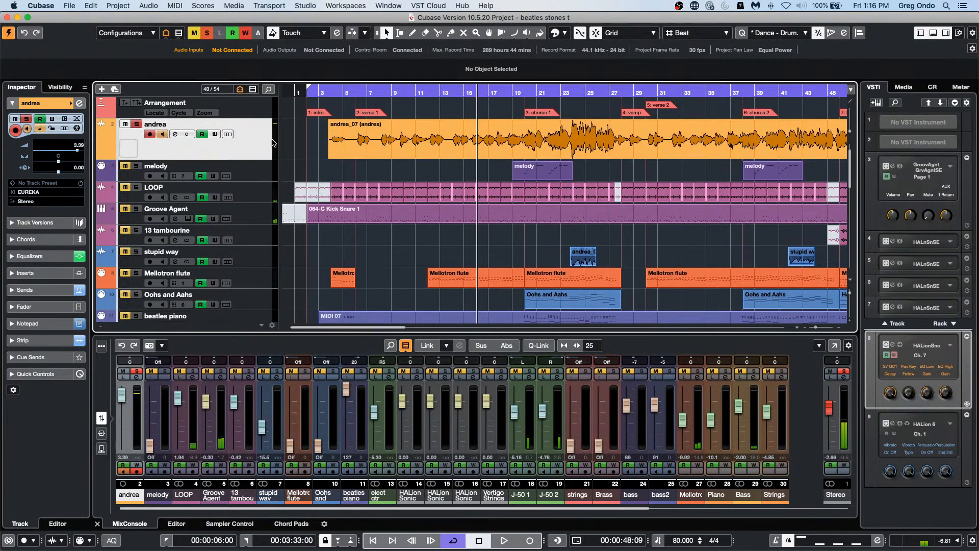
Add two mono group tracks with stereo output outside any folder, then reselect the soloed audio track
{"action": "right_click", "coordinate": [229, 148]}
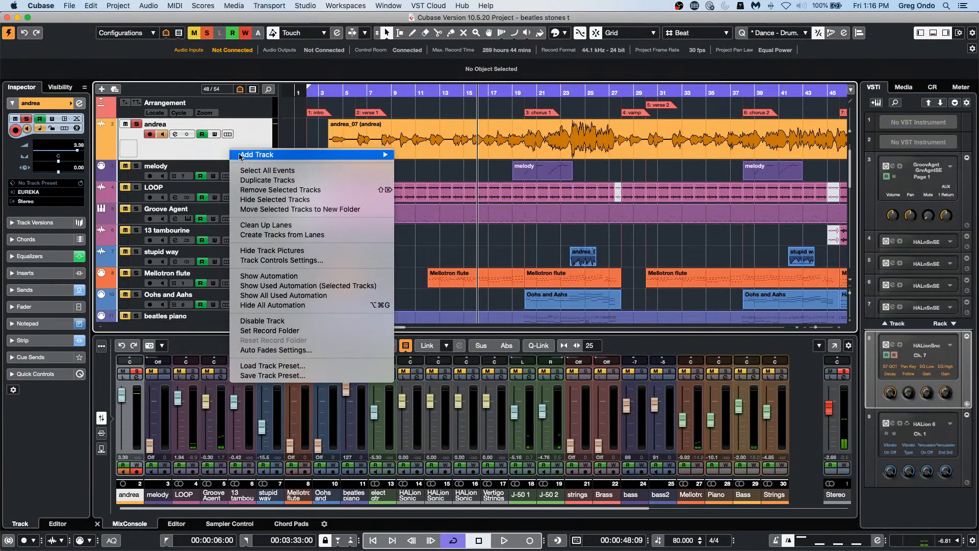
{"action": "mouse_move", "coordinate": [302, 157]}
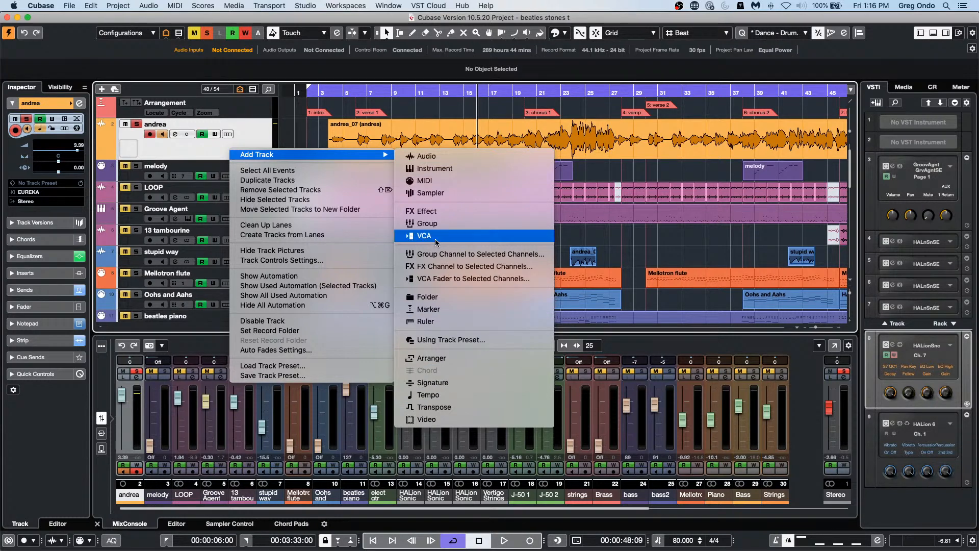
{"action": "left_click", "coordinate": [440, 225]}
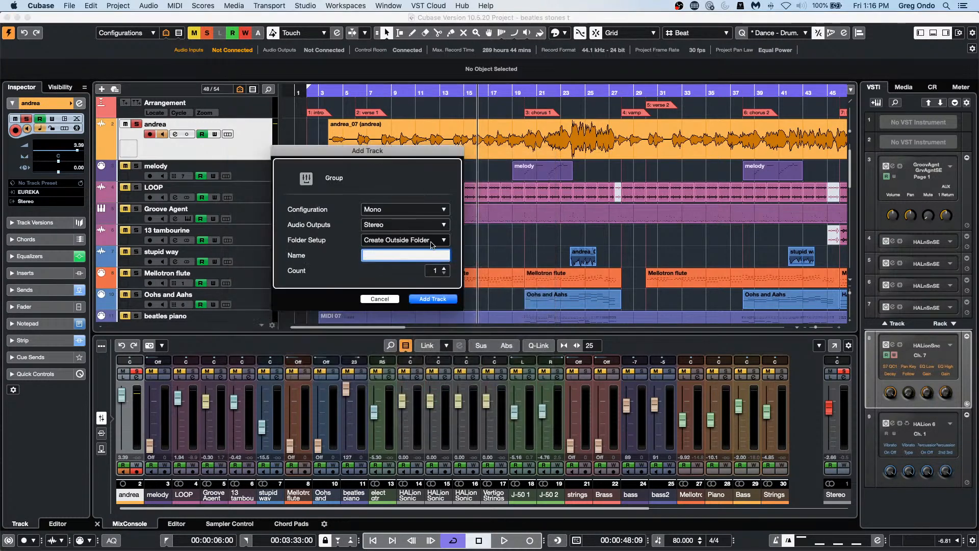
{"action": "left_click", "coordinate": [444, 267]}
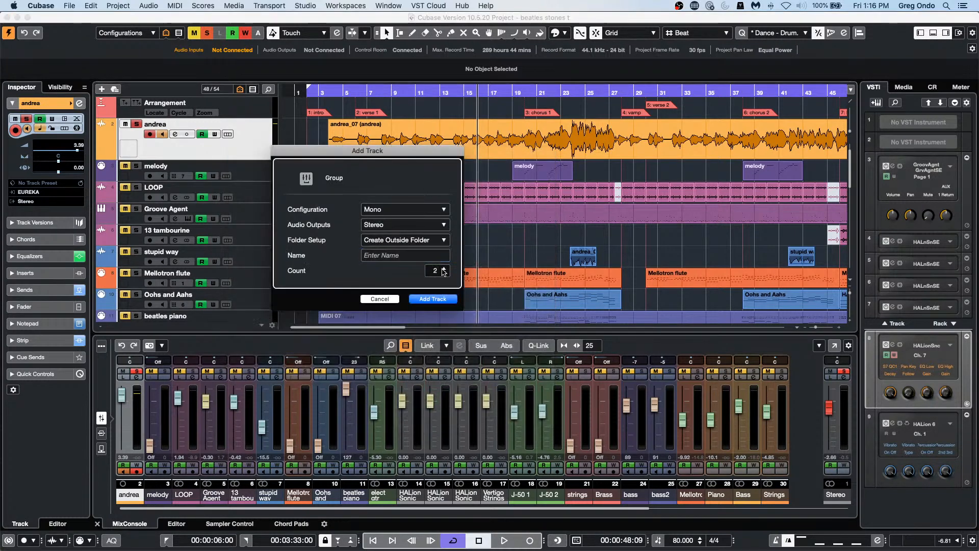
{"action": "left_click", "coordinate": [433, 299]}
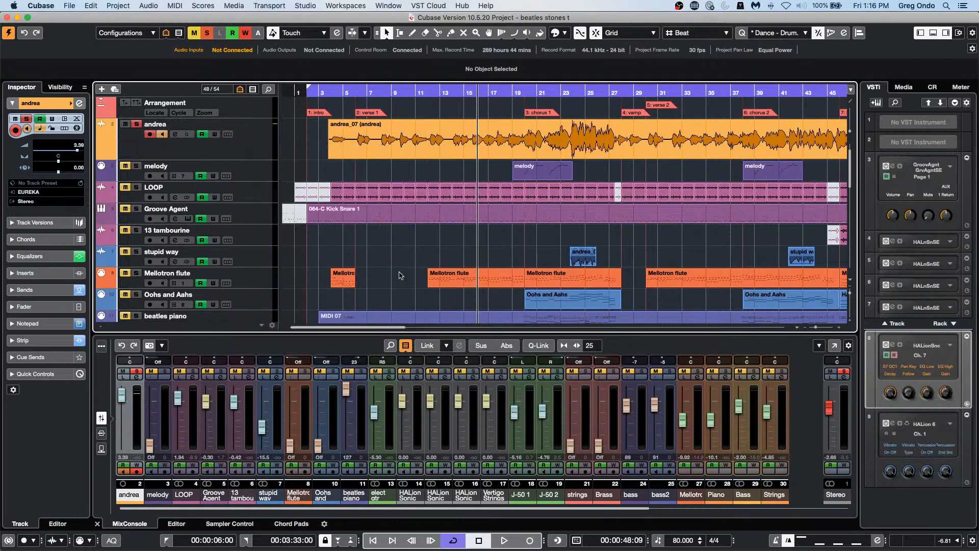
{"action": "left_click", "coordinate": [262, 153]}
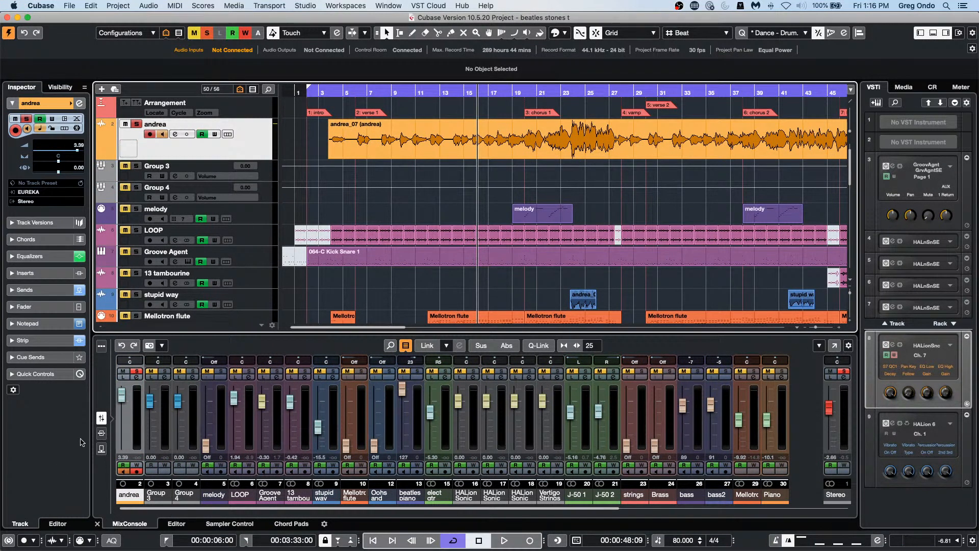
Show the sends in the MixConsole and route the soloed audio track's next two free sends to Group 3 and Group 4
{"action": "left_click", "coordinate": [101, 434]}
{"action": "left_click", "coordinate": [100, 449]}
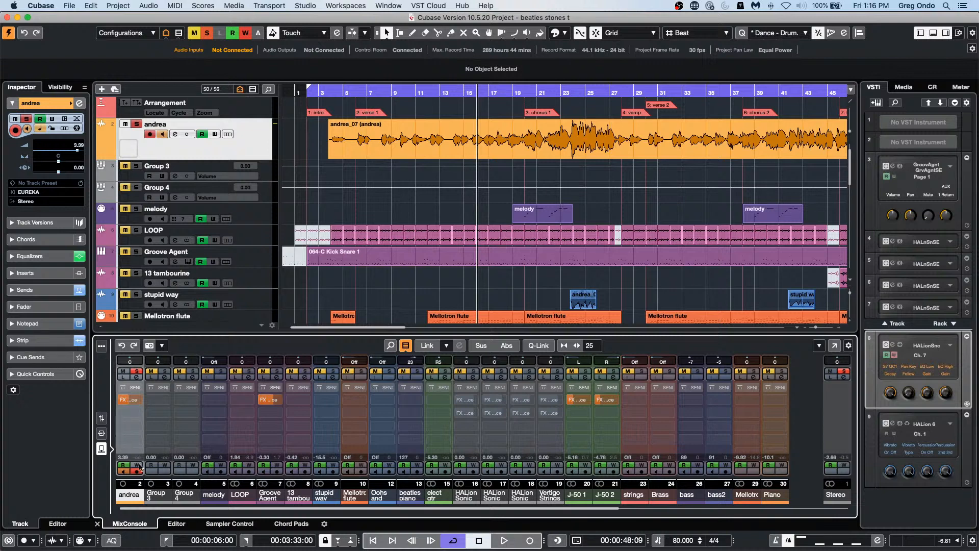
{"action": "left_click", "coordinate": [137, 412]}
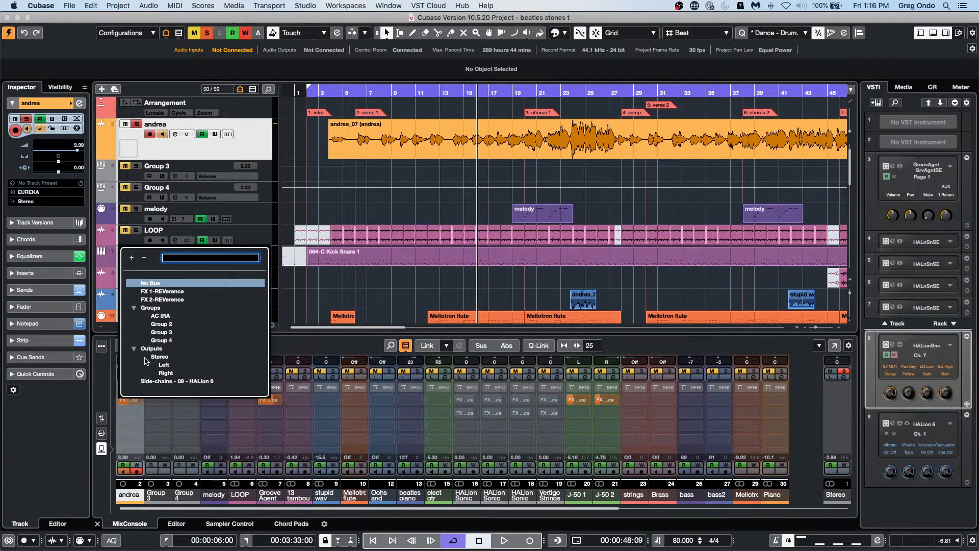
{"action": "left_click", "coordinate": [174, 332]}
{"action": "left_click", "coordinate": [137, 429]}
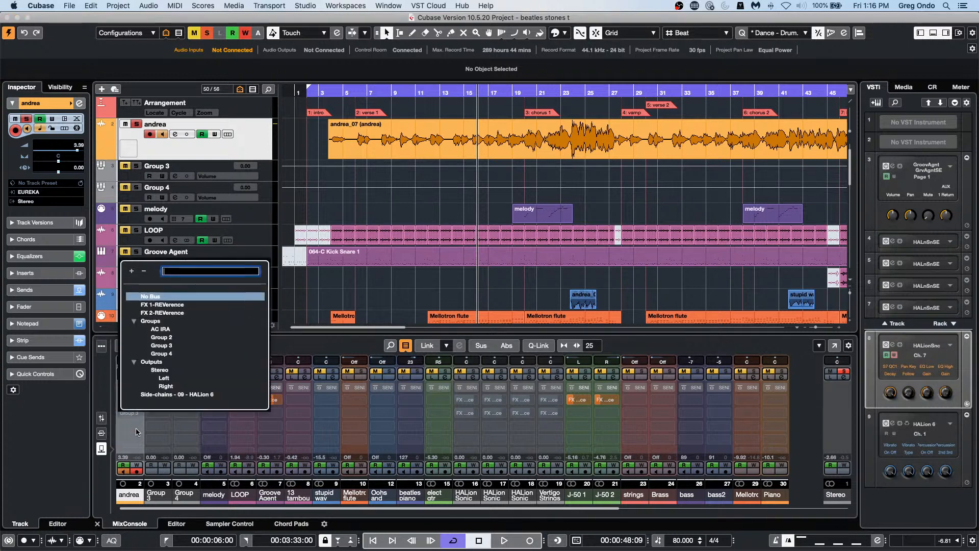
{"action": "left_click", "coordinate": [162, 354]}
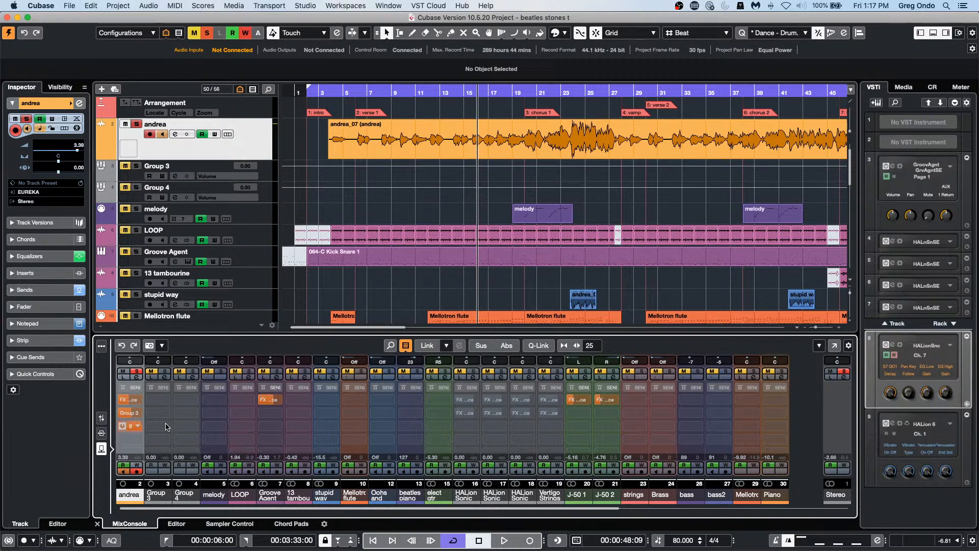
Play the soloed audio track, show the MixConsole faders, solo Group 3 and Group 4 as well, and stop
{"action": "key", "text": "space"}
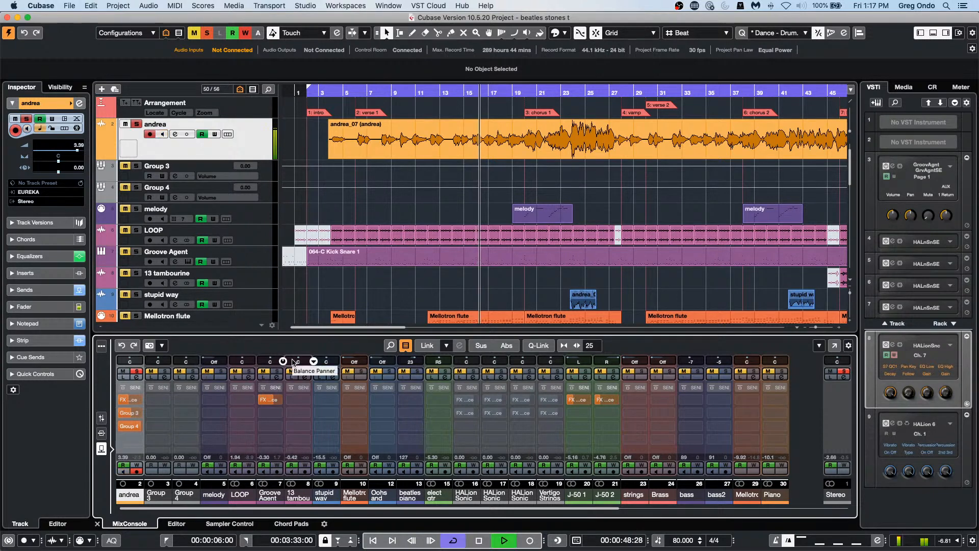
{"action": "left_click", "coordinate": [101, 417]}
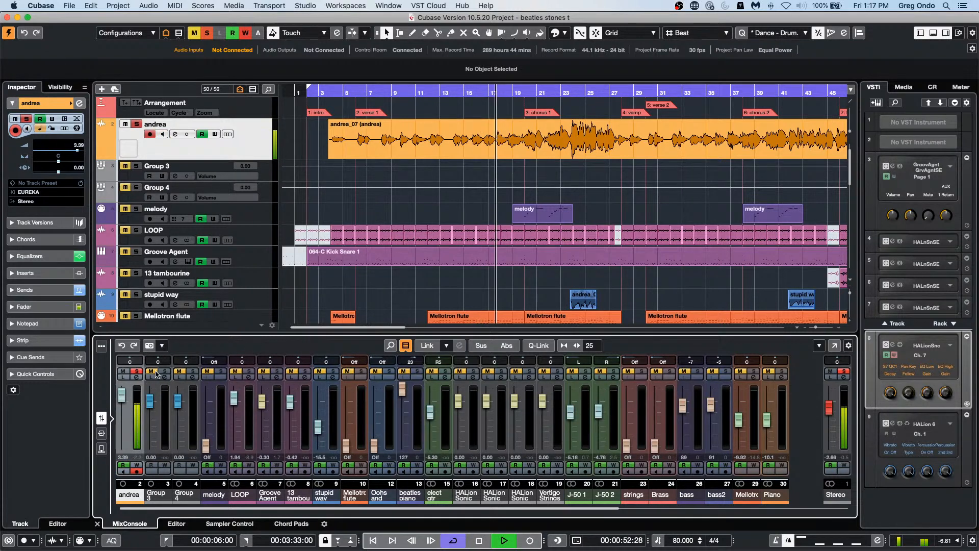
{"action": "left_click", "coordinate": [165, 371]}
{"action": "left_click", "coordinate": [192, 371]}
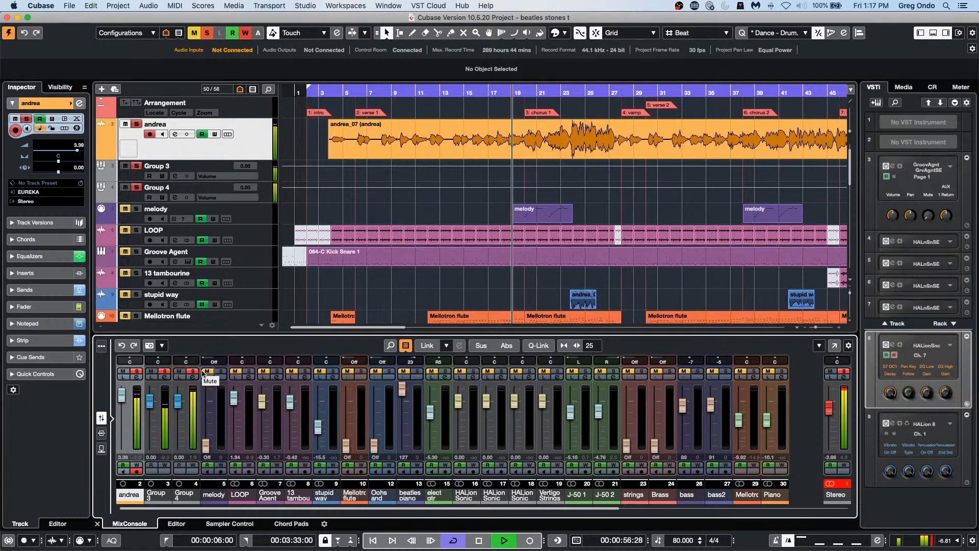
{"action": "key", "text": "space"}
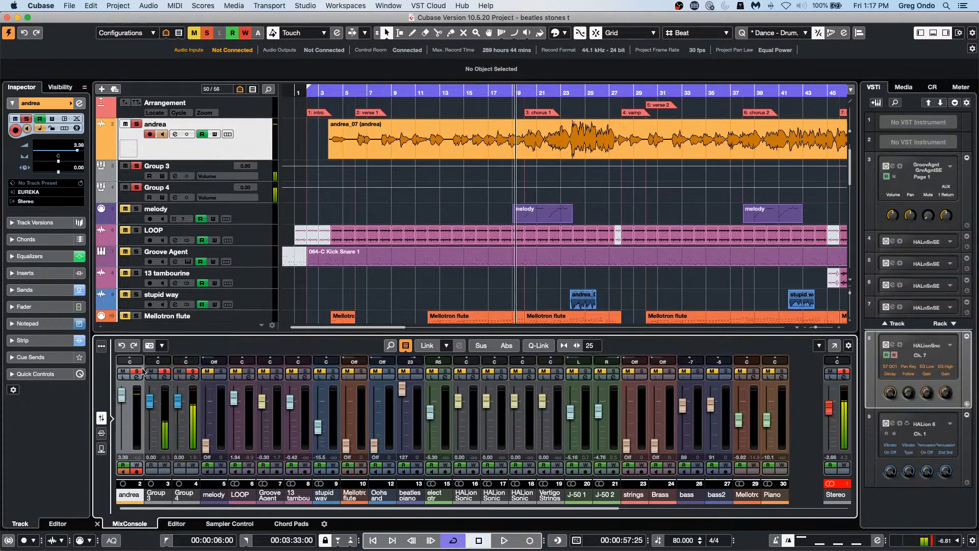
Open the channel settings of Group 4 and load the Standard Compressor in its channel strip
{"action": "left_click", "coordinate": [193, 378]}
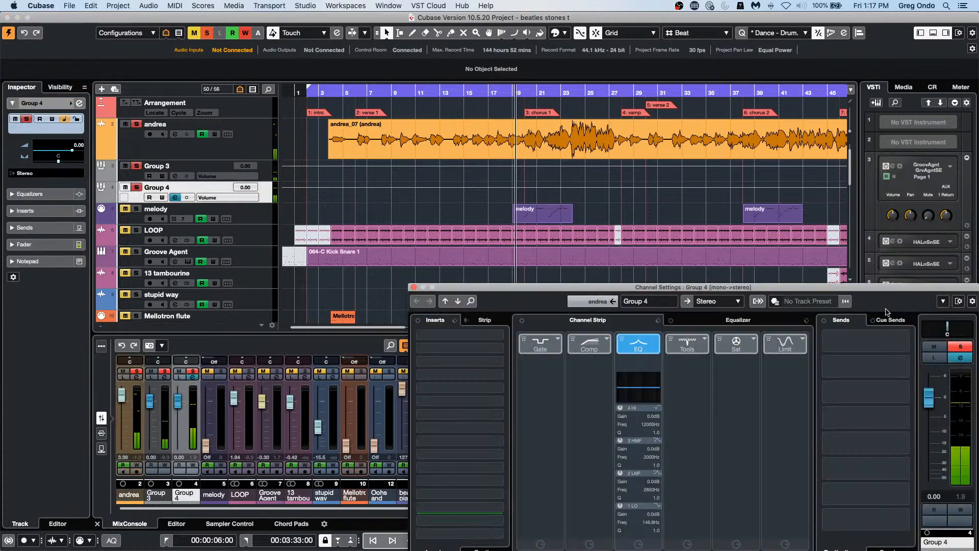
{"action": "left_click_drag", "start_coordinate": [618, 289], "coordinate": [492, 153]}
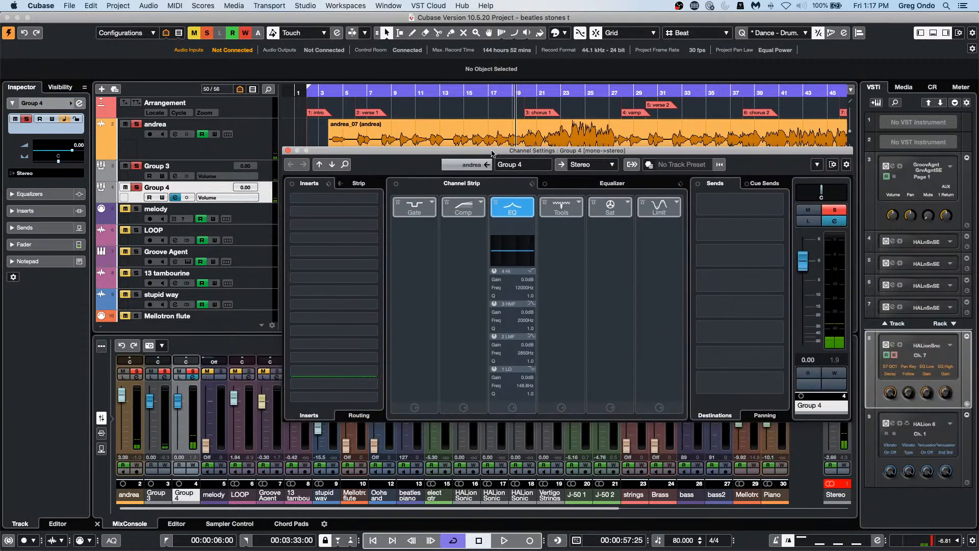
{"action": "left_click", "coordinate": [479, 205]}
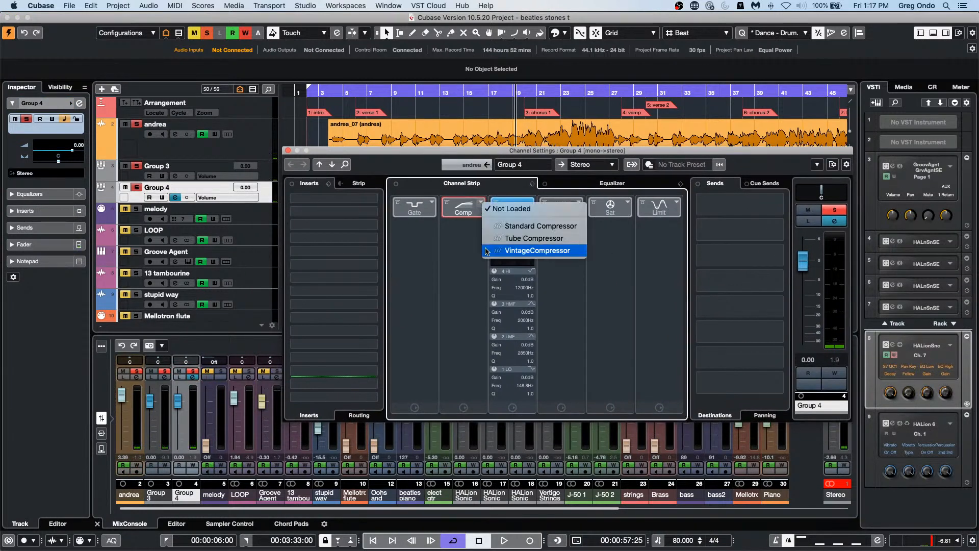
{"action": "left_click", "coordinate": [536, 227]}
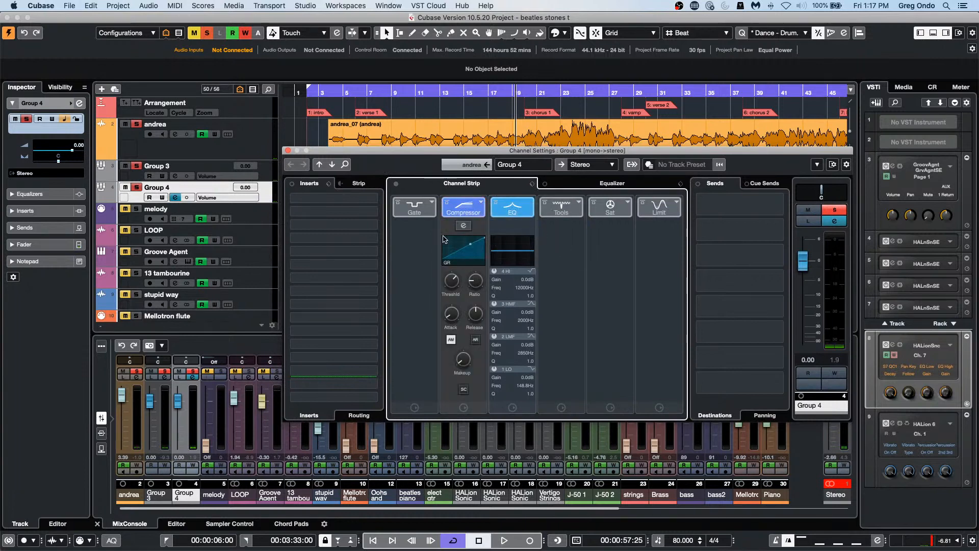
Expand Group 4's compressor and set its threshold to -47.4 dB and its ratio to 8.00:1
{"action": "left_click", "coordinate": [464, 226]}
{"action": "left_click_drag", "start_coordinate": [590, 262], "coordinate": [582, 298]}
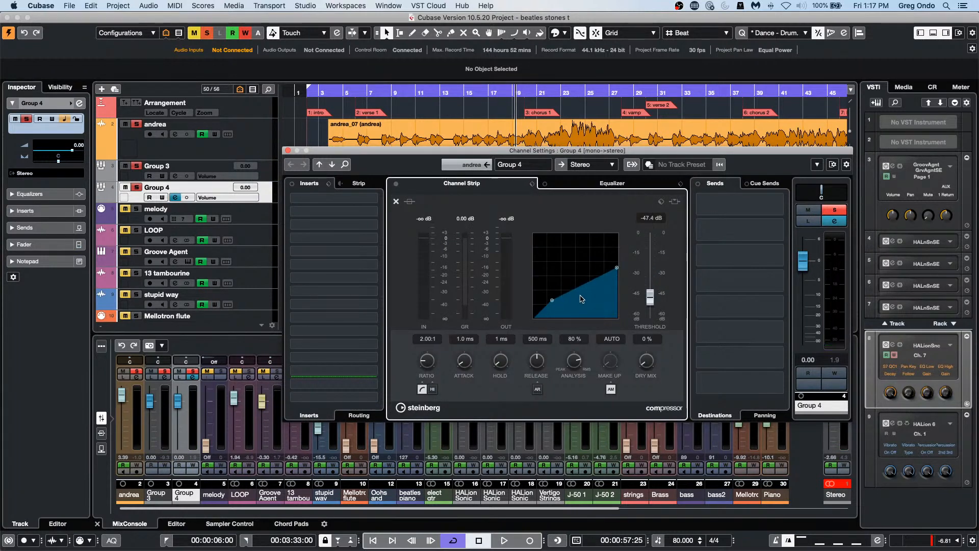
{"action": "left_click_drag", "start_coordinate": [622, 271], "coordinate": [611, 312]}
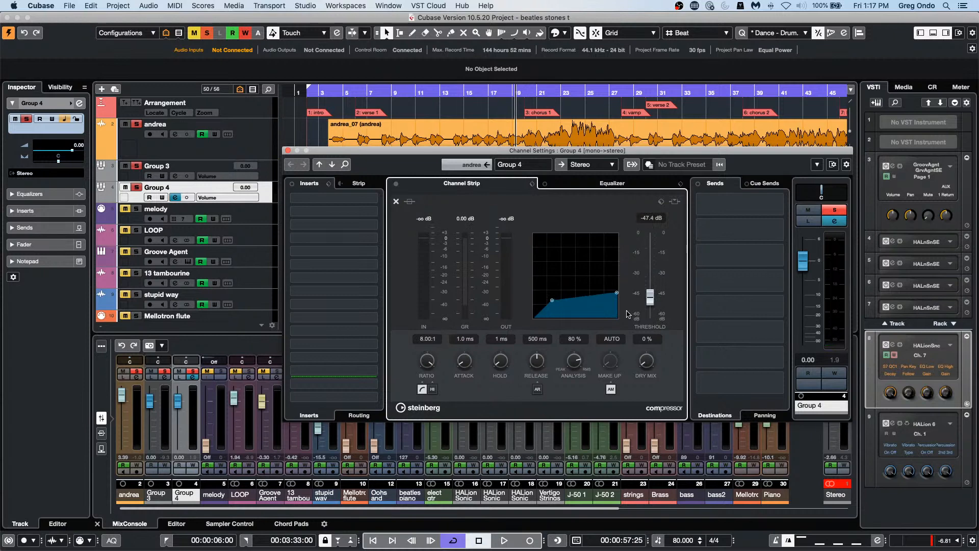
Play back the compressed Group 4 signal, then close and reopen its channel settings
{"action": "key", "text": "space"}
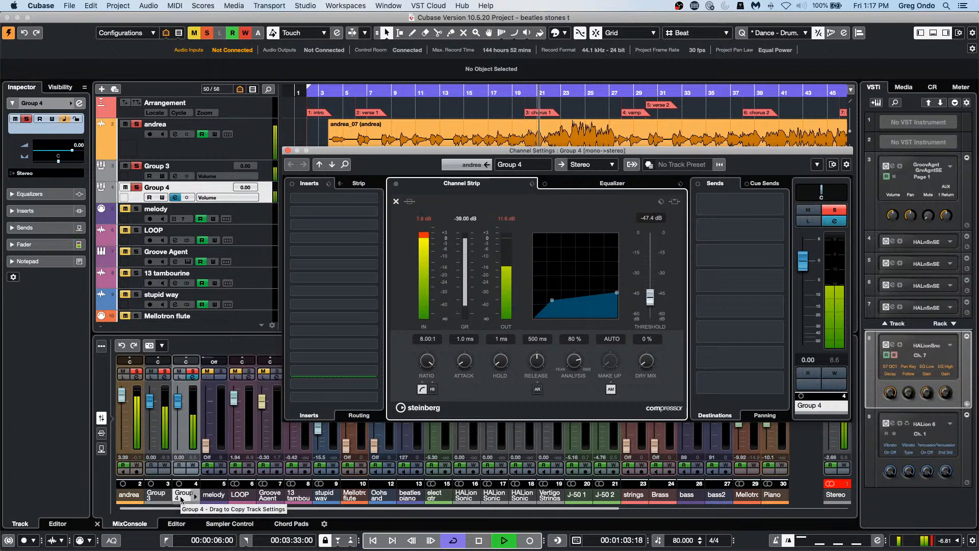
{"action": "left_click", "coordinate": [288, 151]}
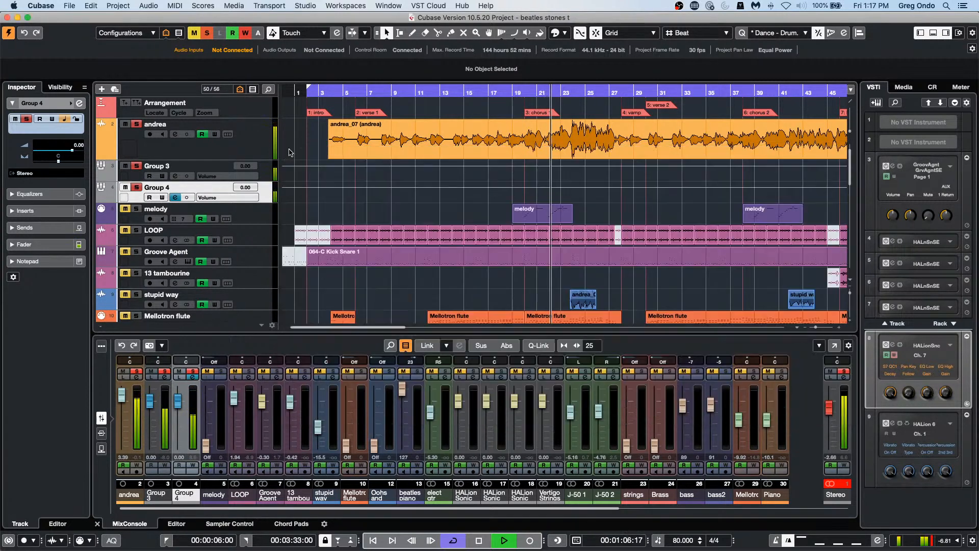
{"action": "left_click", "coordinate": [194, 377]}
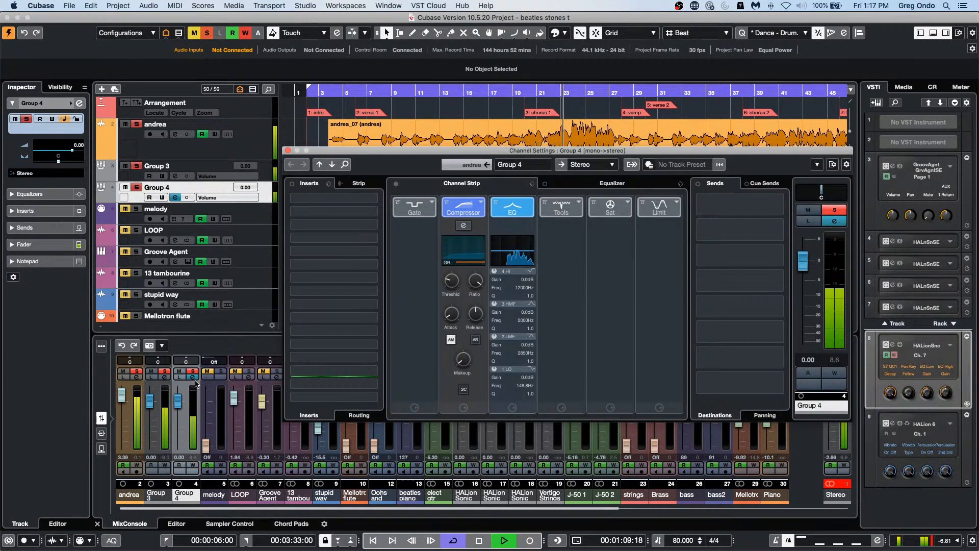
Stop playback and rename the Group 4 channel as "parallel"
{"action": "key", "text": "space"}
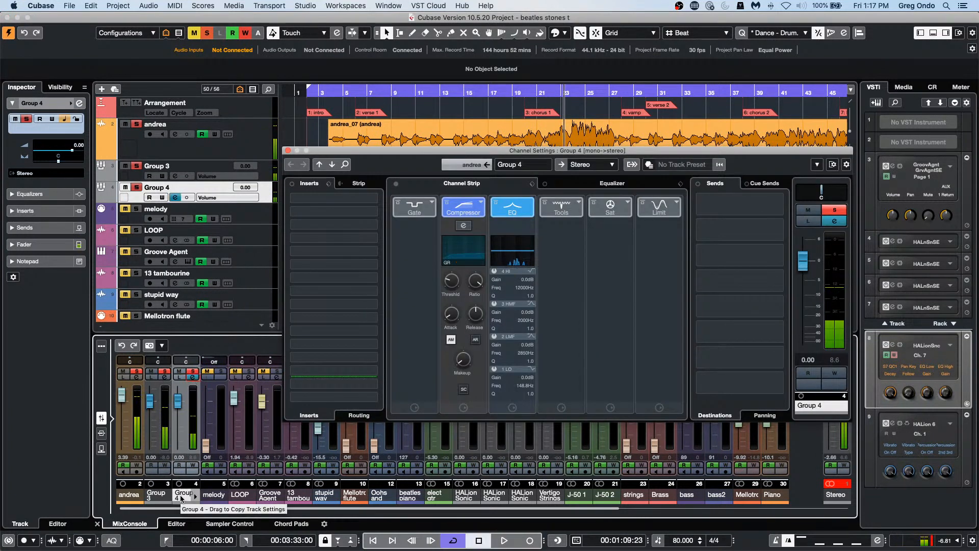
{"action": "double_click", "coordinate": [181, 497]}
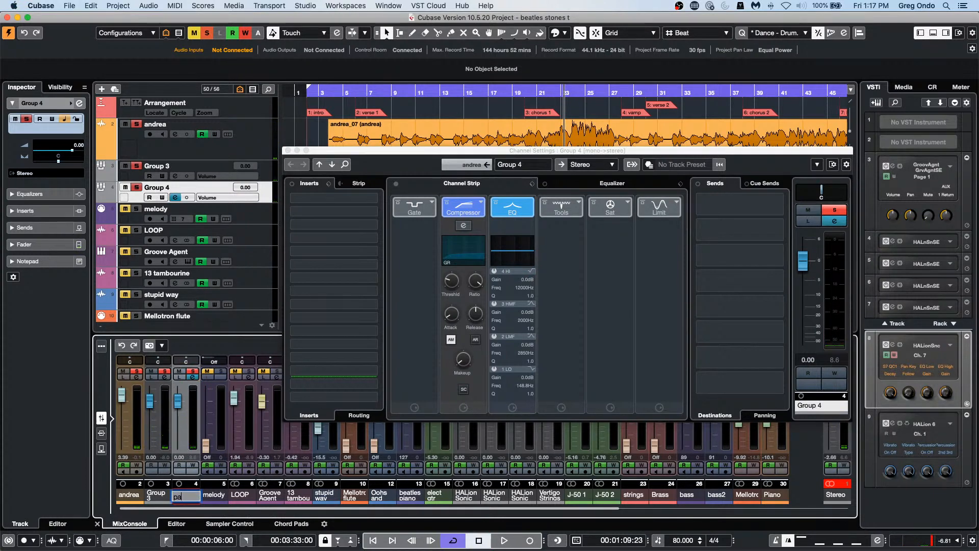
{"action": "key", "text": "Return"}
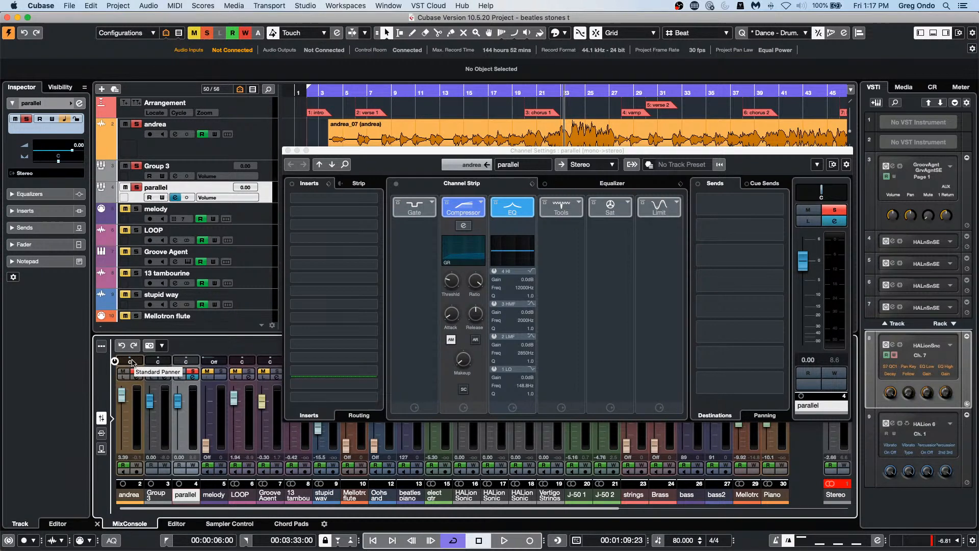
Play the mix, pan the source audio channel hard left, and expand the parallel group's compressor
{"action": "key", "text": "space"}
{"action": "left_click_drag", "start_coordinate": [132, 362], "coordinate": [117, 362]}
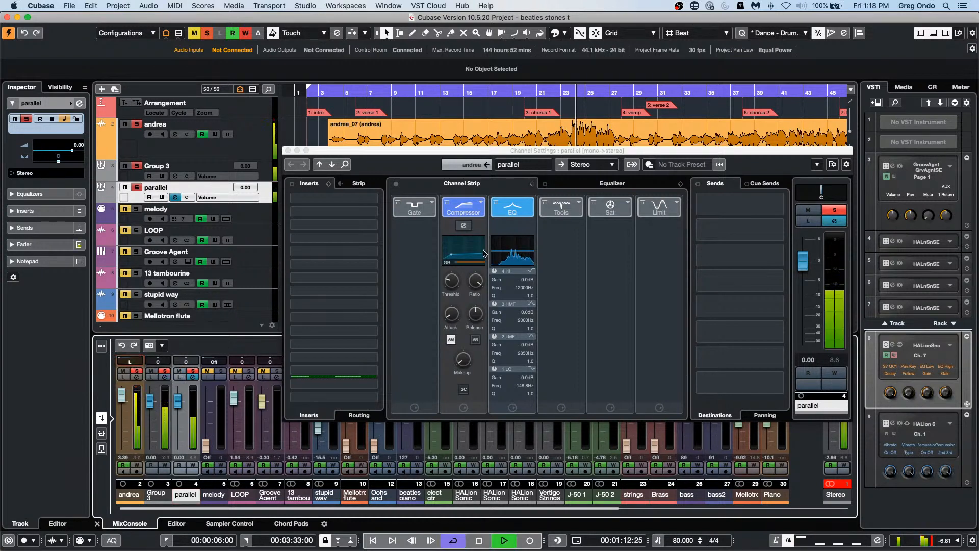
{"action": "left_click", "coordinate": [464, 228]}
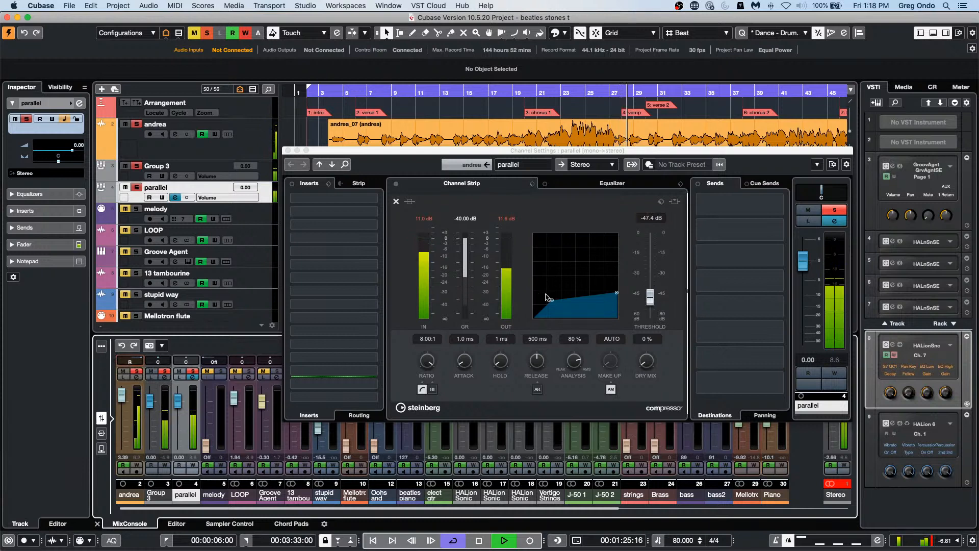
Sweep the source audio channel's panning between hard left and hard right during playback, leave it at R63, and stop
{"action": "left_click", "coordinate": [143, 361], "text": "super"}
{"action": "scroll", "coordinate": [142, 361], "scroll_direction": "down", "scroll_amount": 10}
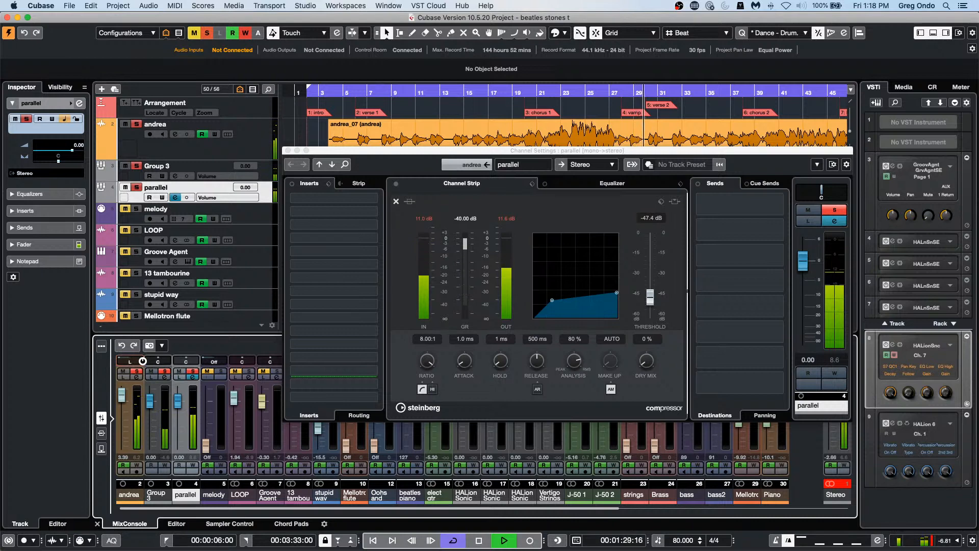
{"action": "scroll", "coordinate": [142, 361], "scroll_direction": "up", "scroll_amount": 20}
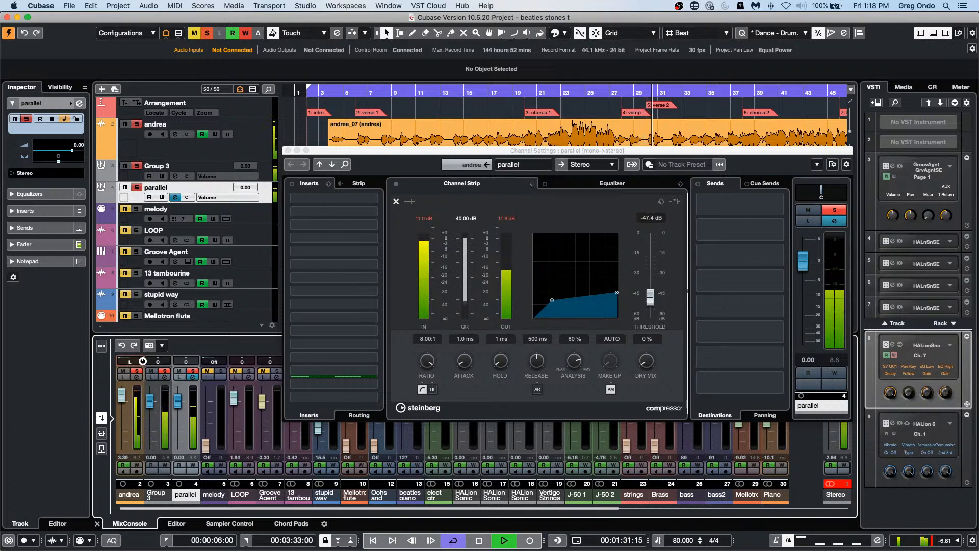
{"action": "scroll", "coordinate": [142, 361], "scroll_direction": "down", "scroll_amount": 20}
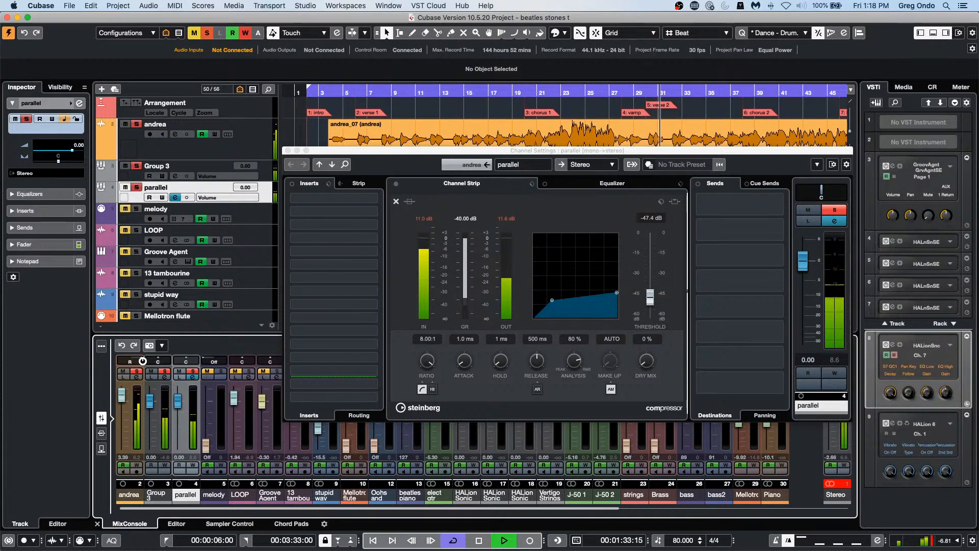
{"action": "scroll", "coordinate": [142, 361], "scroll_direction": "up", "scroll_amount": 16}
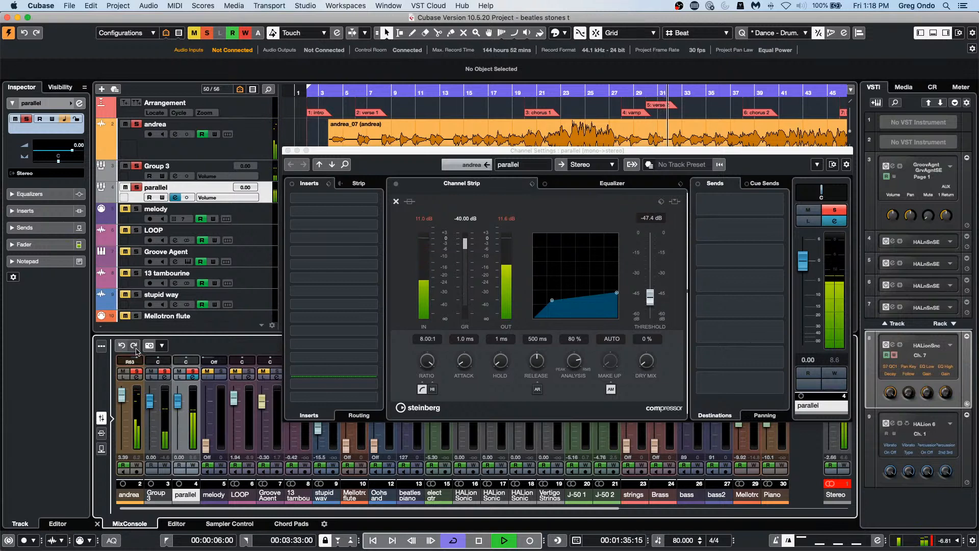
{"action": "key", "text": "space"}
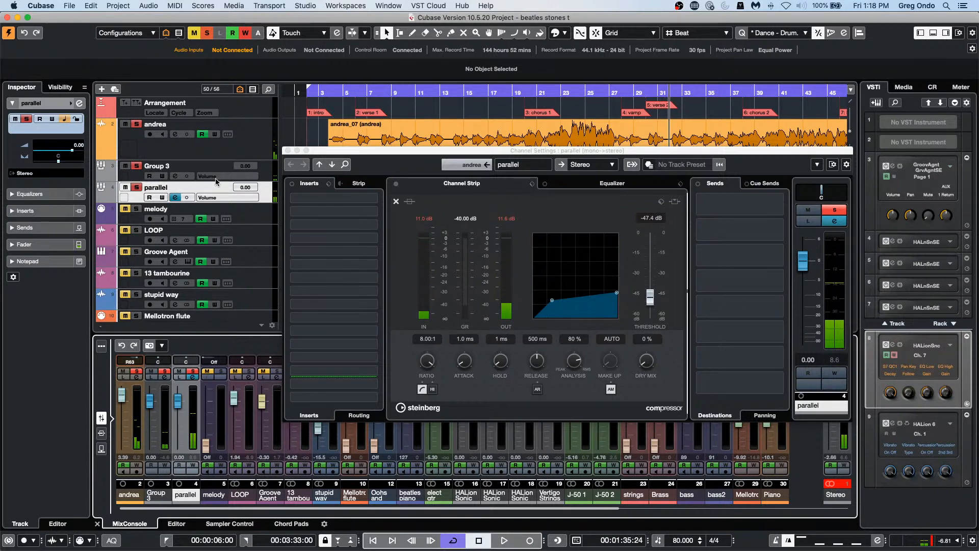
Review the channel settings of Group 3 and of parallel with its compressor expanded, and close the channel settings window
{"action": "left_click", "coordinate": [201, 168]}
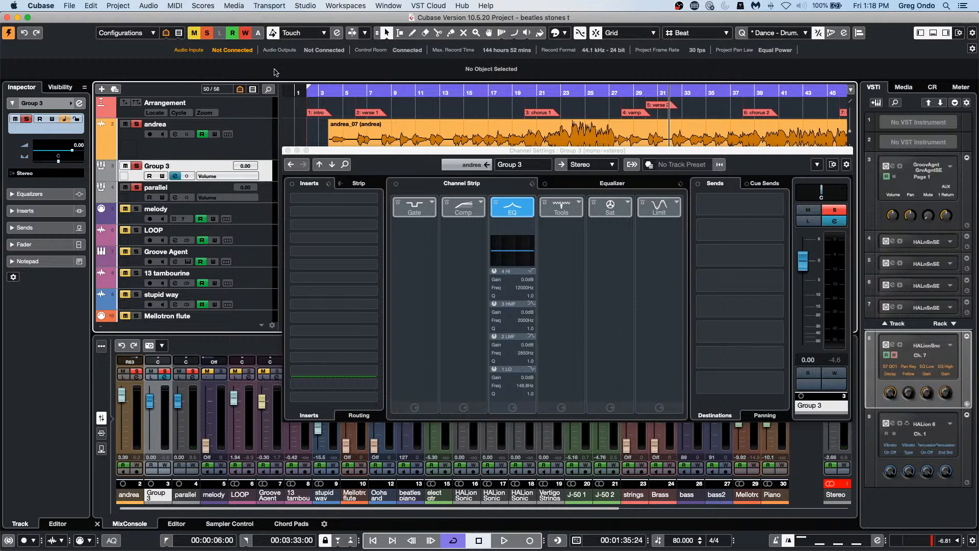
{"action": "left_click", "coordinate": [265, 188]}
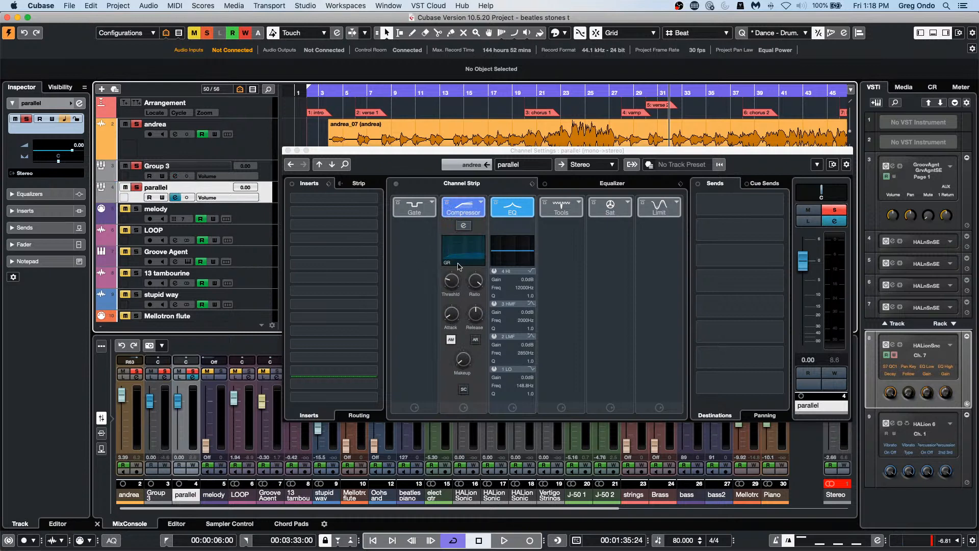
{"action": "left_click", "coordinate": [480, 261]}
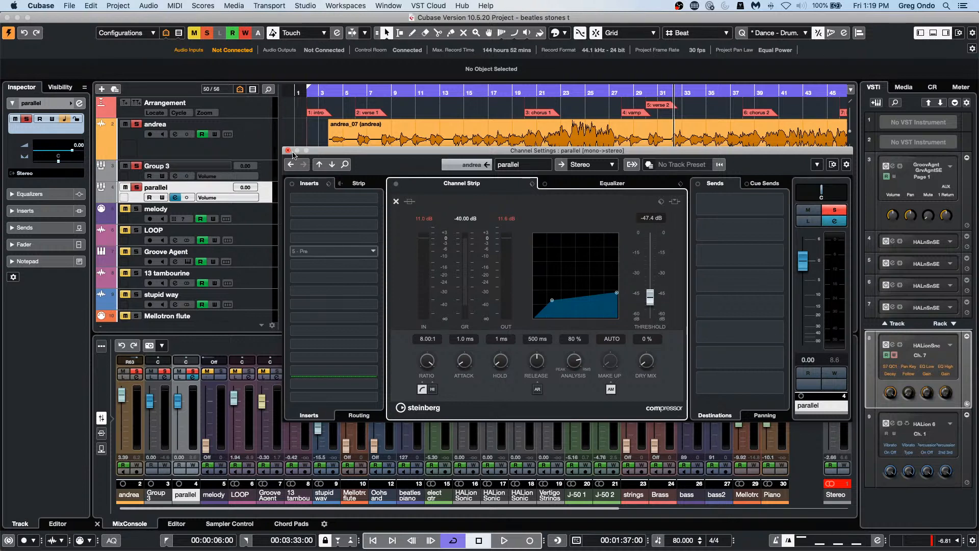
{"action": "left_click", "coordinate": [288, 151]}
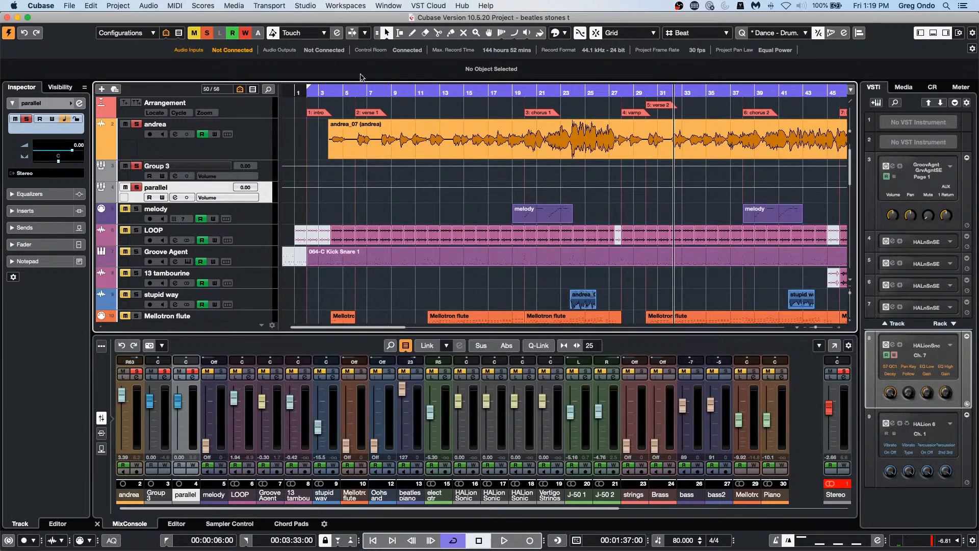
{"action": "left_click", "coordinate": [70, 5]}
{"action": "mouse_move", "coordinate": [84, 195]}
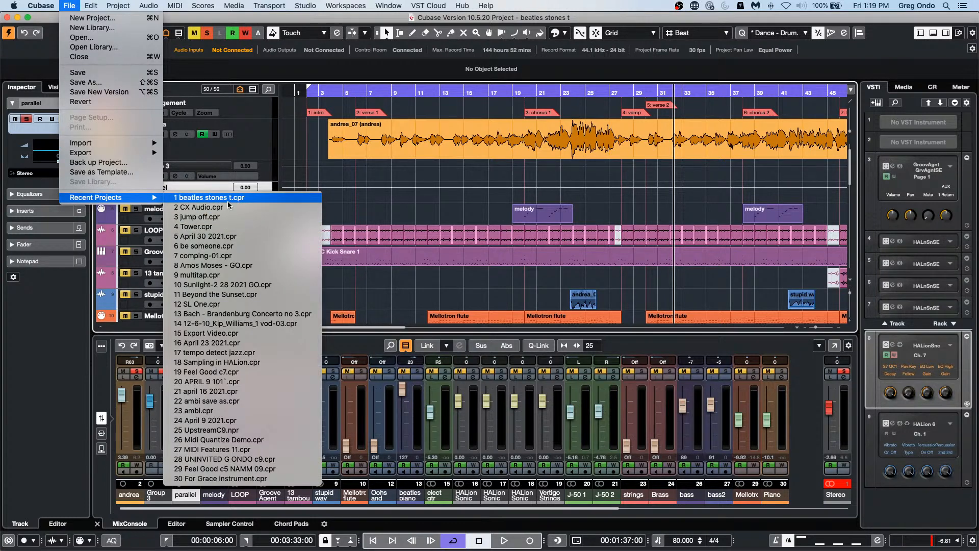
{"action": "left_click", "coordinate": [378, 135]}
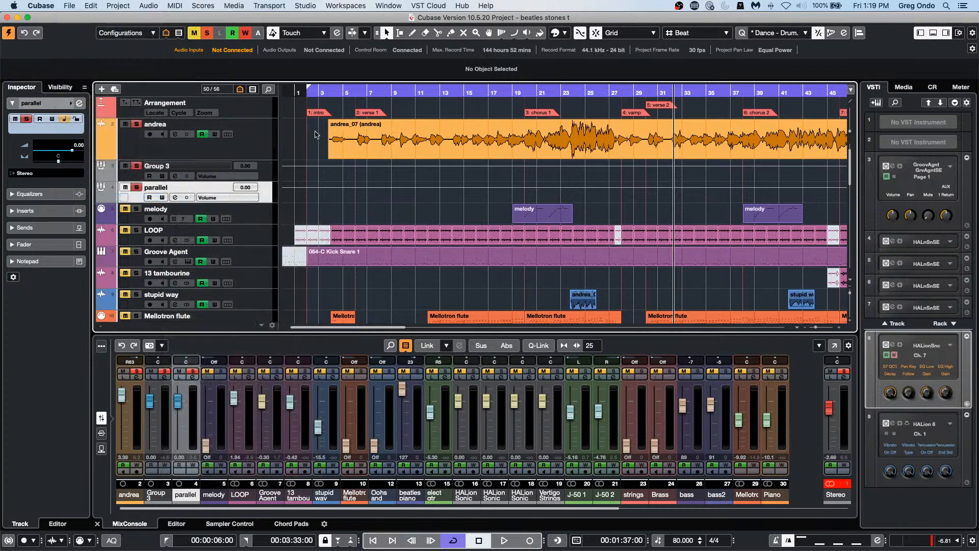
{"action": "left_click", "coordinate": [68, 8]}
{"action": "mouse_move", "coordinate": [92, 198]}
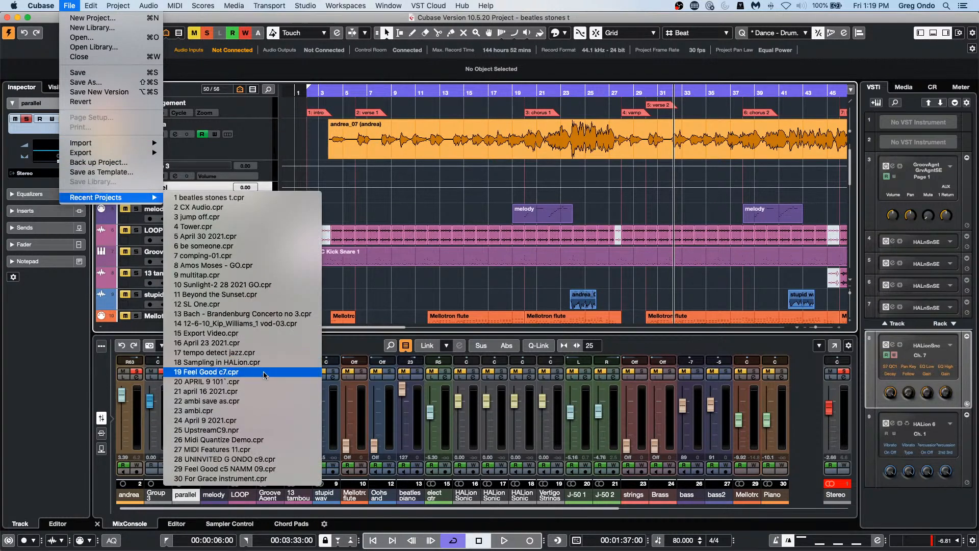
{"action": "left_click", "coordinate": [402, 297]}
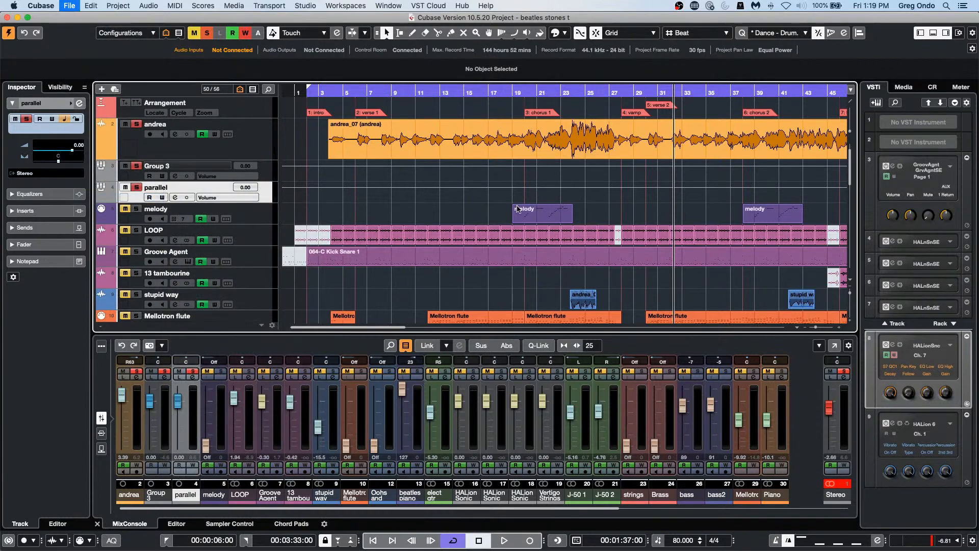
Open the "tempo detect jazz" project and activate it
{"action": "key", "text": "super+o"}
{"action": "left_click", "coordinate": [807, 434]}
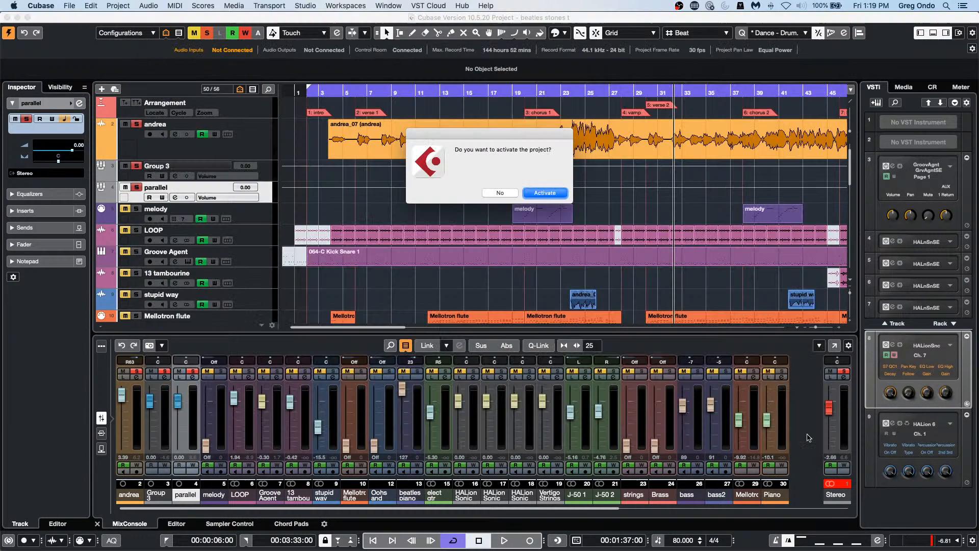
{"action": "left_click", "coordinate": [541, 192]}
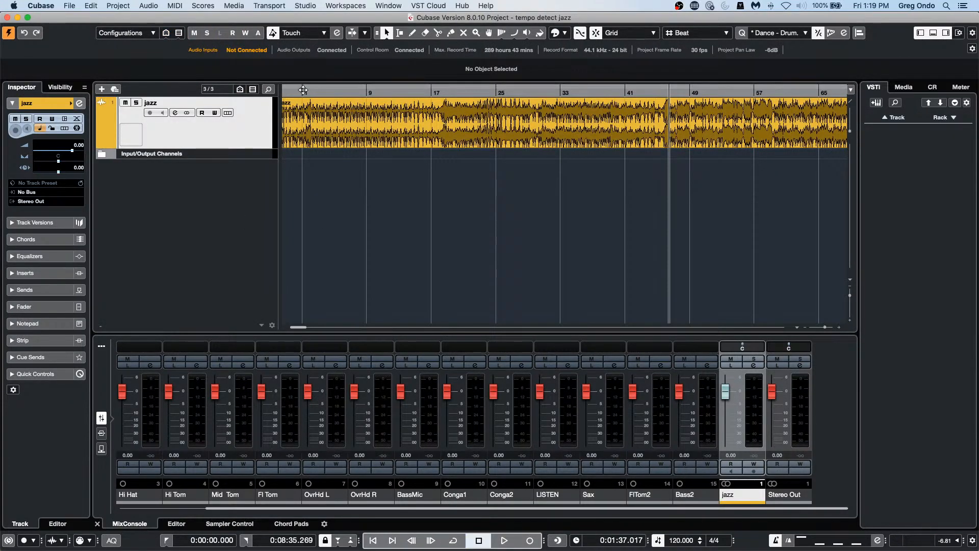
Return the project cursor to the start and play short passages of the jazz track
{"action": "mouse_move", "coordinate": [316, 91]}
{"action": "left_mouse_down"}
{"action": "mouse_move", "coordinate": [344, 66]}
{"action": "mouse_move", "coordinate": [322, 90]}
{"action": "left_mouse_up"}
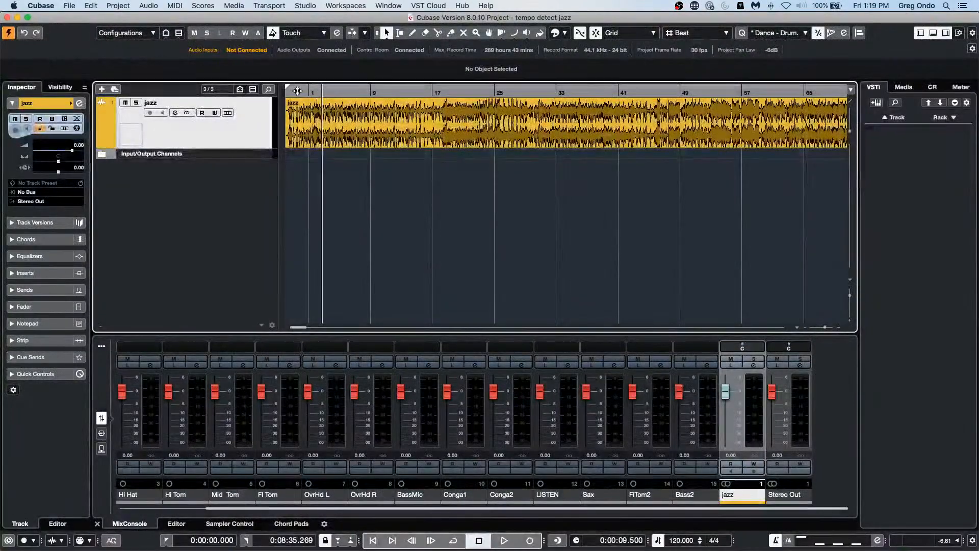
{"action": "key", "text": "Home"}
{"action": "key", "text": "space"}
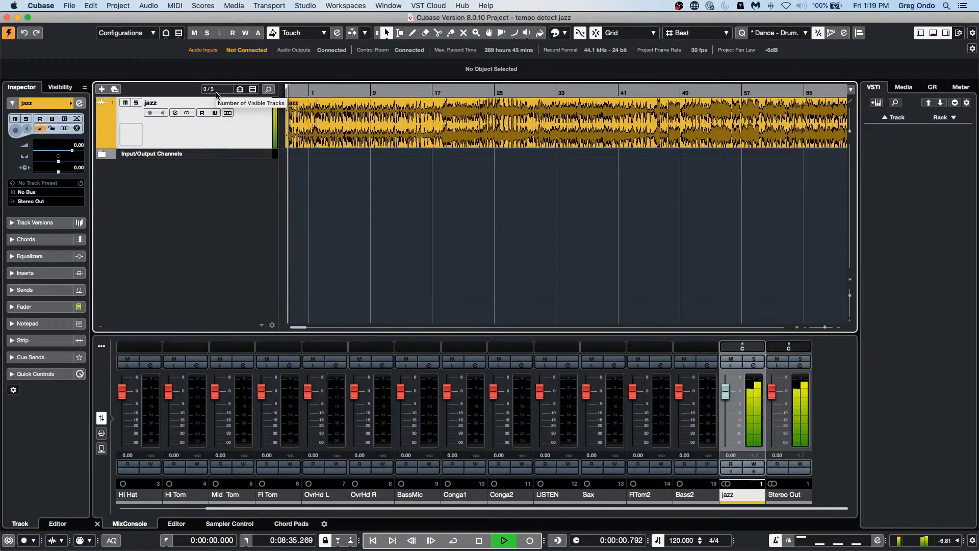
{"action": "key", "text": "space"}
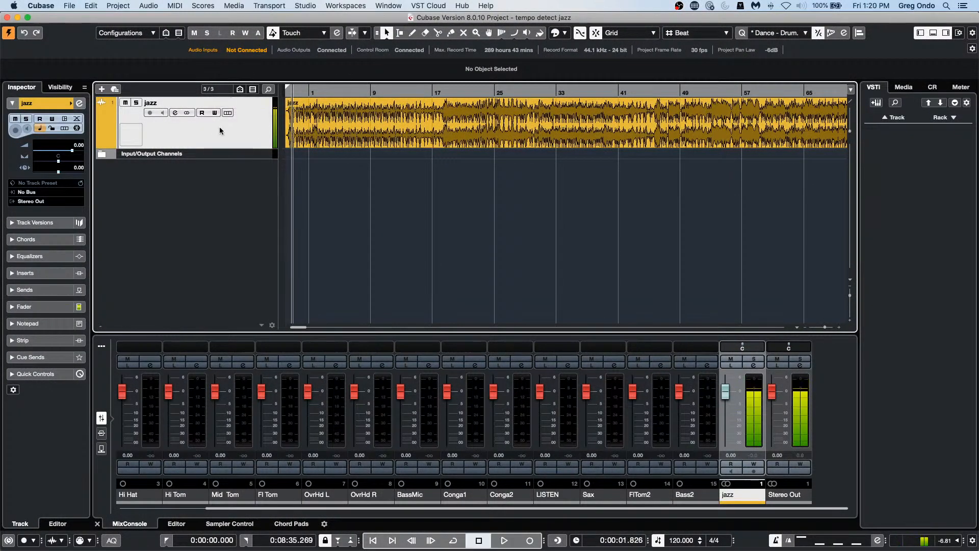
{"action": "key", "text": "space"}
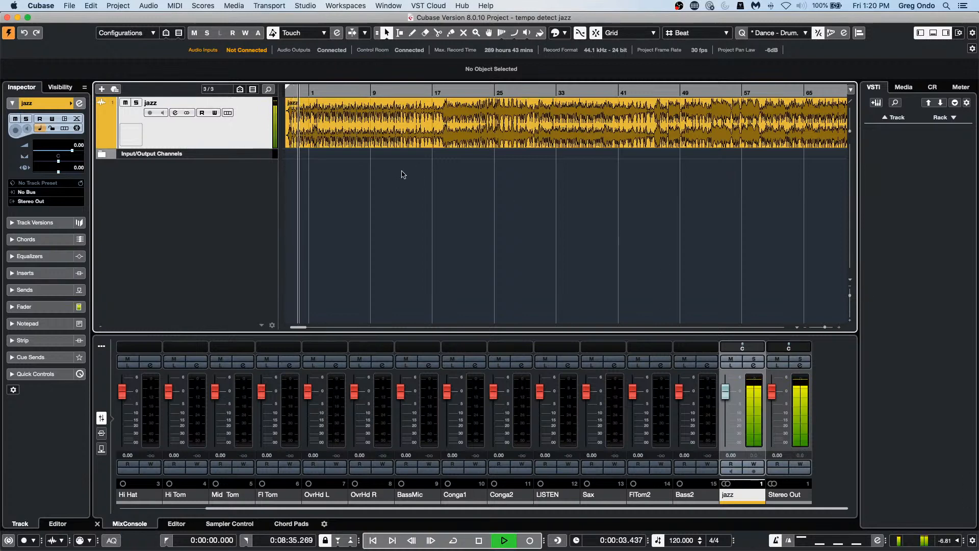
{"action": "key", "text": "space"}
Import the audio file WAVE LAB ESPN TEST 1.wav onto a new track, with its event starting at 0.4.1.0
{"action": "right_click", "coordinate": [228, 143]}
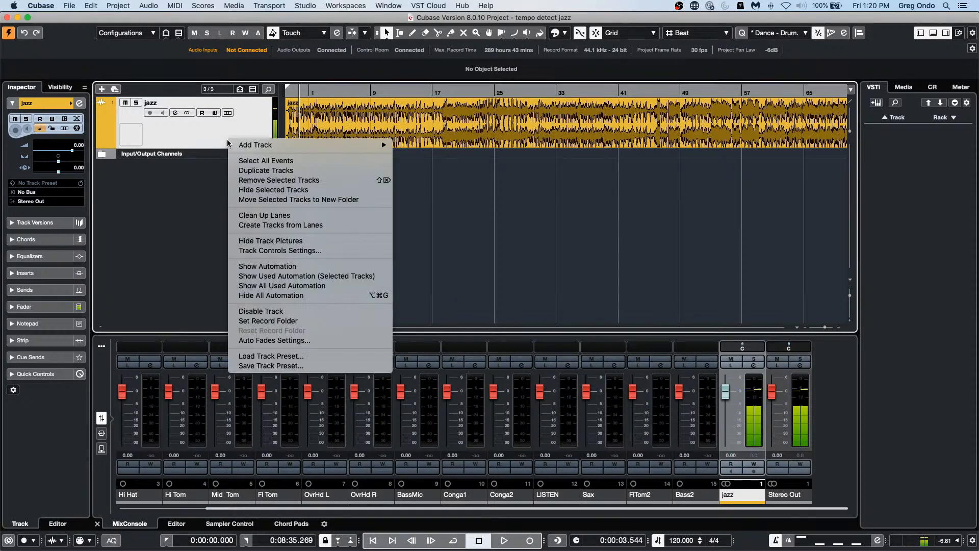
{"action": "mouse_move", "coordinate": [391, 148]}
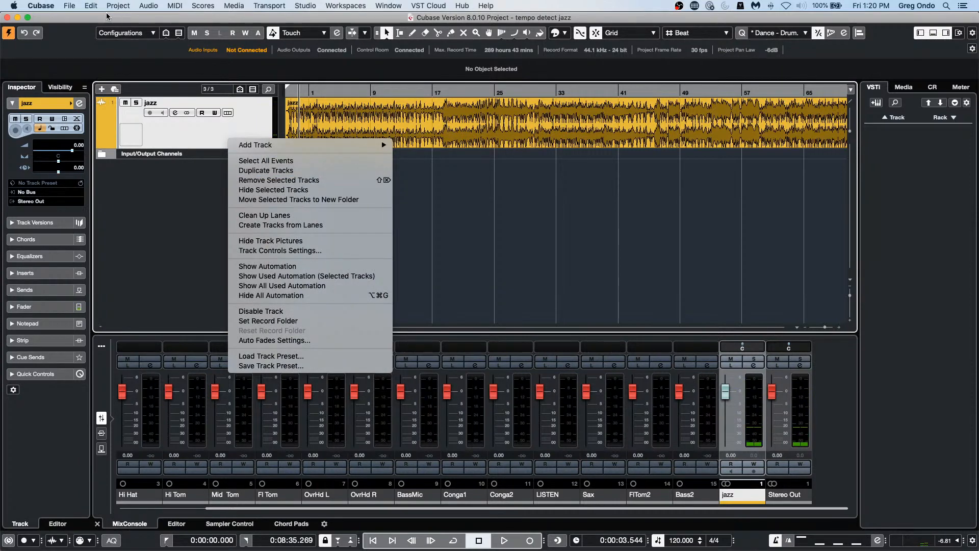
{"action": "left_click", "coordinate": [70, 6]}
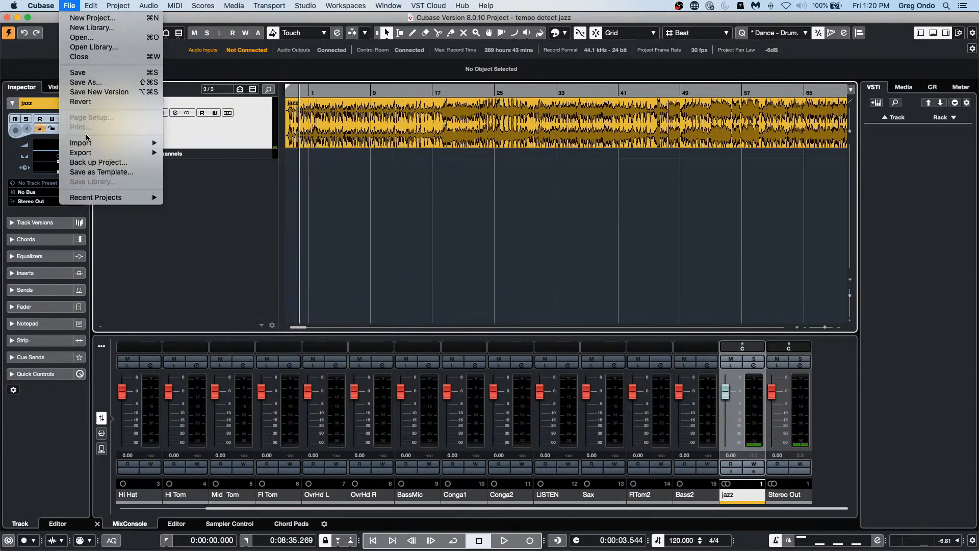
{"action": "mouse_move", "coordinate": [86, 142]}
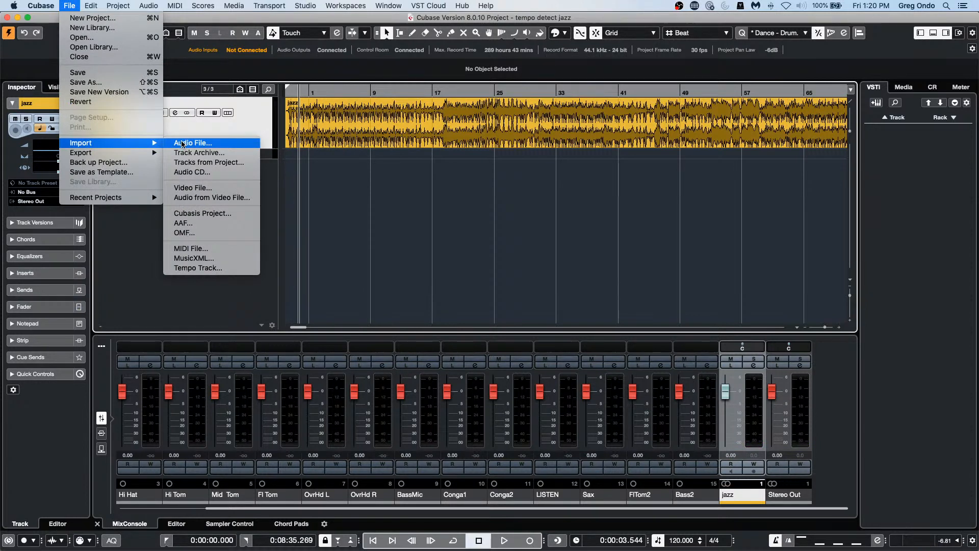
{"action": "left_click", "coordinate": [223, 143]}
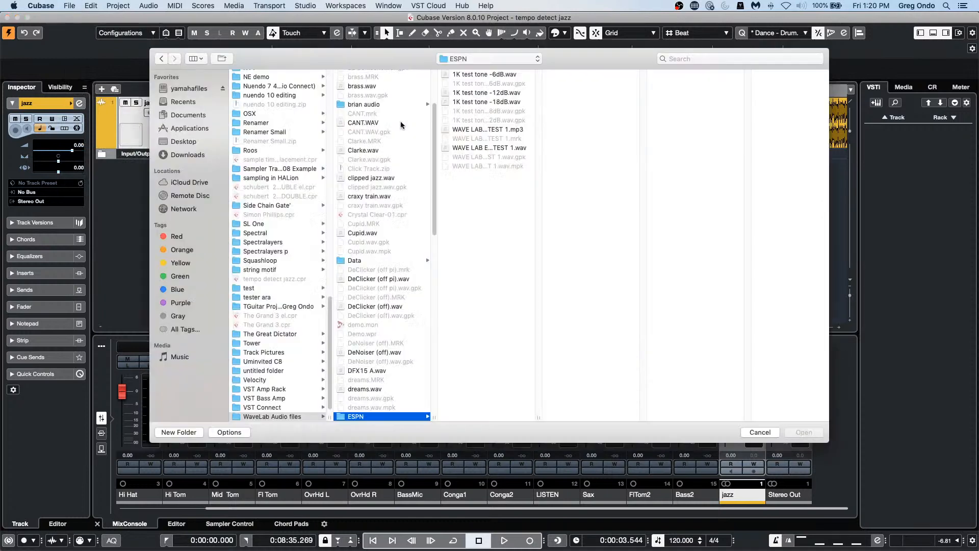
{"action": "double_click", "coordinate": [506, 147]}
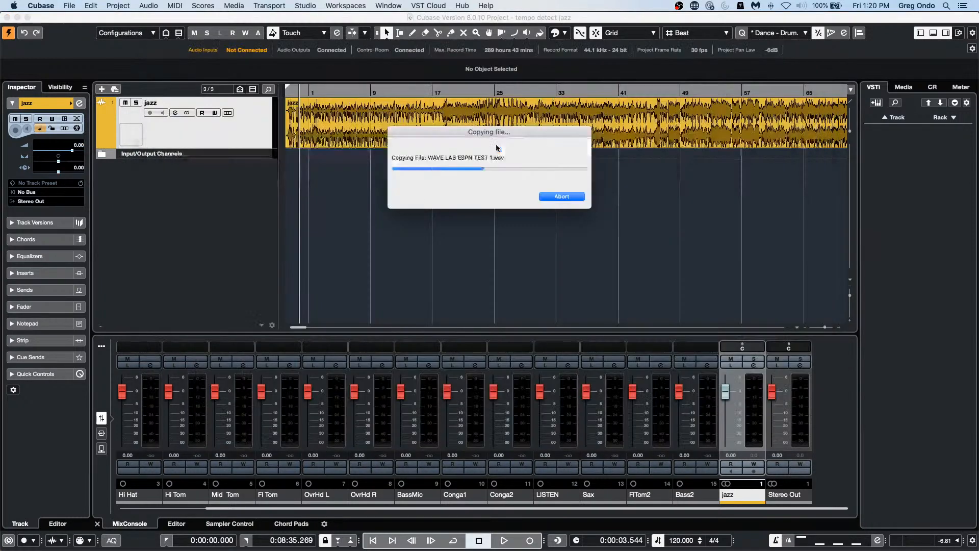
{"action": "left_click_drag", "start_coordinate": [408, 140], "coordinate": [412, 165]}
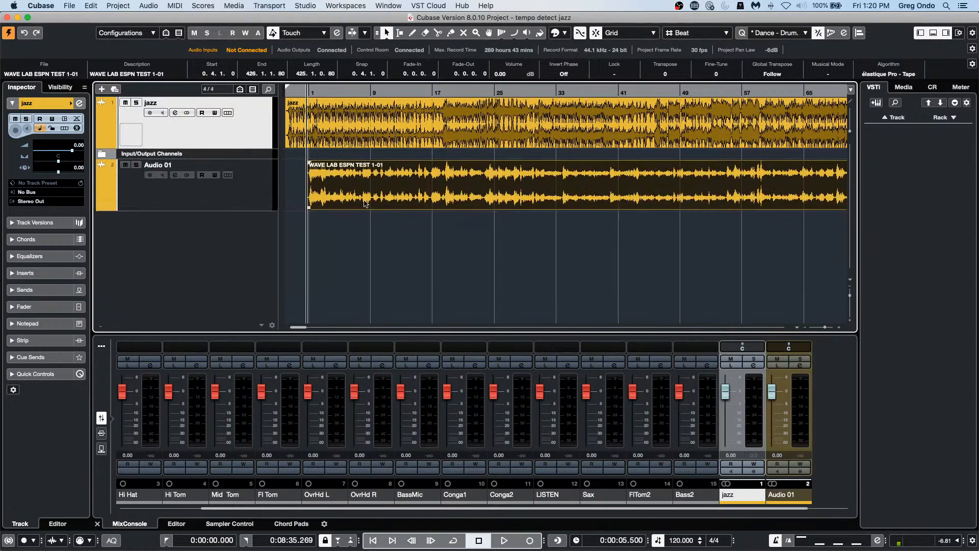
Split the imported event at about 5.3.4 and move its later part to start at 13.2.1.0
{"action": "right_click", "coordinate": [430, 182]}
{"action": "left_click", "coordinate": [483, 182]}
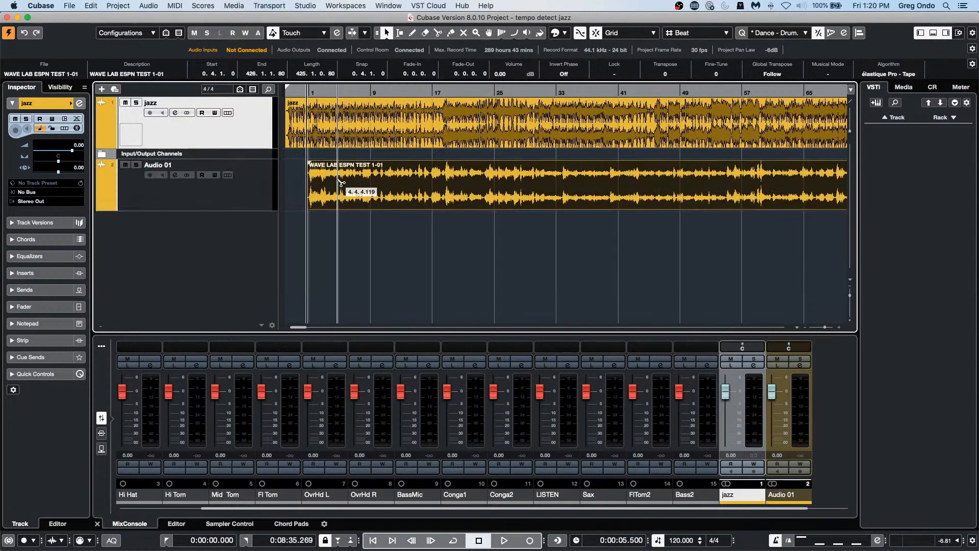
{"action": "left_click", "coordinate": [345, 188]}
{"action": "right_click", "coordinate": [356, 185]}
{"action": "left_click", "coordinate": [356, 185]}
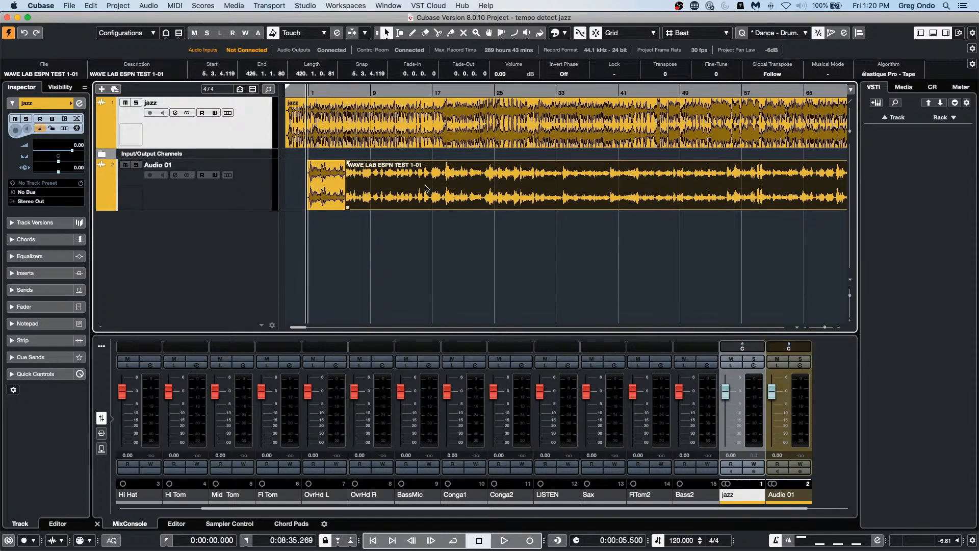
{"action": "left_click_drag", "start_coordinate": [427, 190], "coordinate": [485, 188]}
Split the later WAVE LAB ESPN TEST 1-01 event at about bars 19, 26, 34, 37 and 47
{"action": "right_click", "coordinate": [445, 188]}
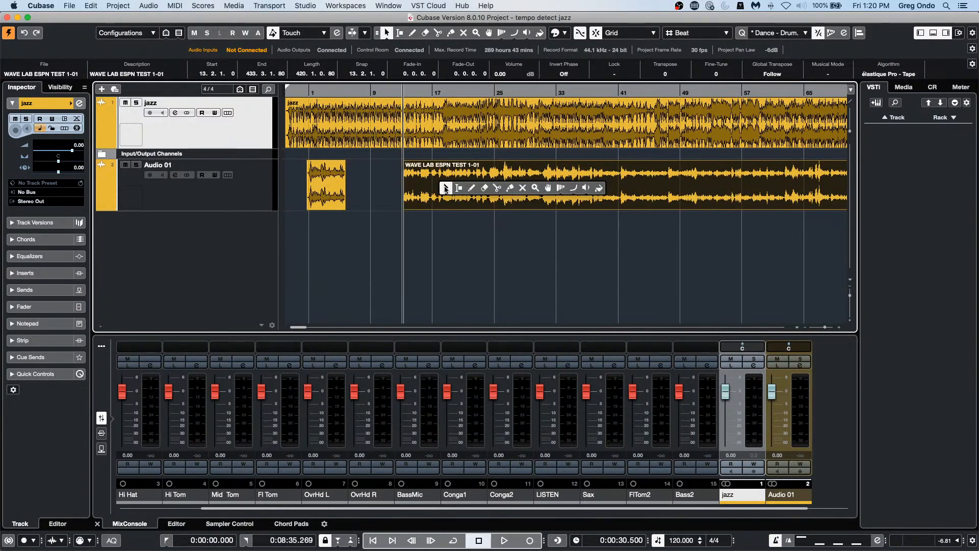
{"action": "left_click", "coordinate": [495, 189]}
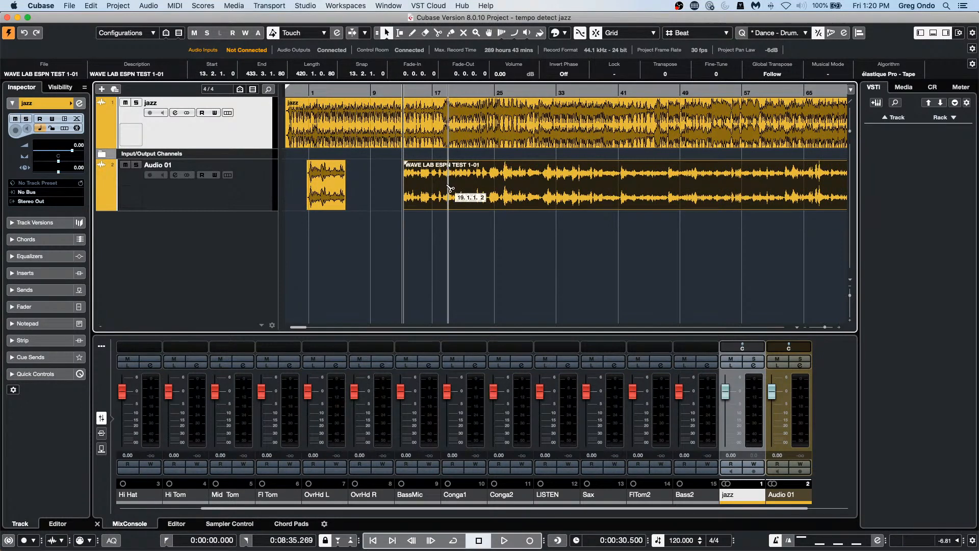
{"action": "left_click", "coordinate": [449, 190]}
{"action": "left_click", "coordinate": [505, 194]}
{"action": "left_click", "coordinate": [565, 194]}
{"action": "left_click", "coordinate": [591, 195]}
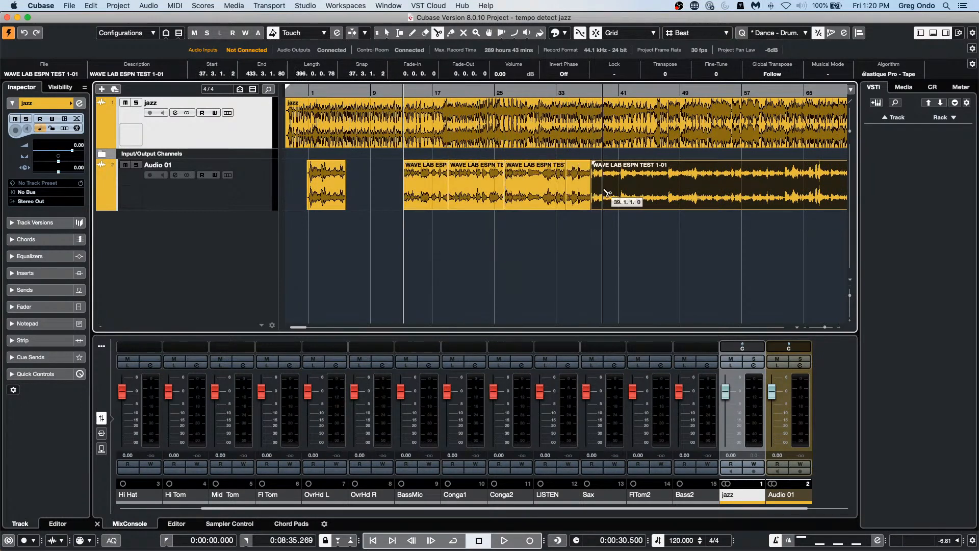
{"action": "left_click", "coordinate": [666, 196]}
{"action": "key", "text": "1"}
Spread the cut sections along Audio 01 with gaps between them, placing the short section at 44.3.1.0
{"action": "left_click_drag", "start_coordinate": [464, 223], "coordinate": [715, 178]}
{"action": "left_click_drag", "start_coordinate": [475, 191], "coordinate": [776, 171]}
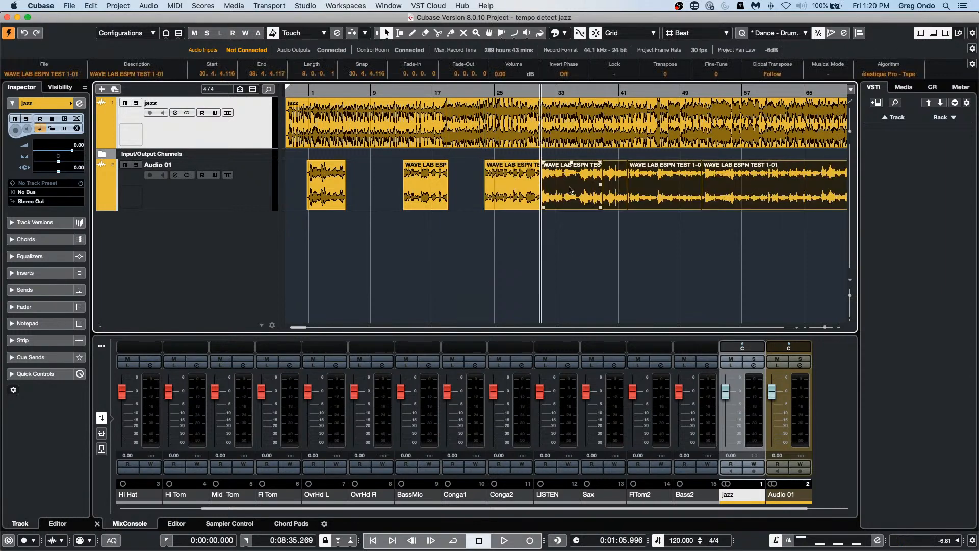
{"action": "left_click_drag", "start_coordinate": [570, 190], "coordinate": [589, 208]}
{"action": "left_click_drag", "start_coordinate": [655, 231], "coordinate": [798, 171]}
{"action": "left_click_drag", "start_coordinate": [704, 194], "coordinate": [792, 193]}
{"action": "left_click_drag", "start_coordinate": [634, 190], "coordinate": [658, 189]}
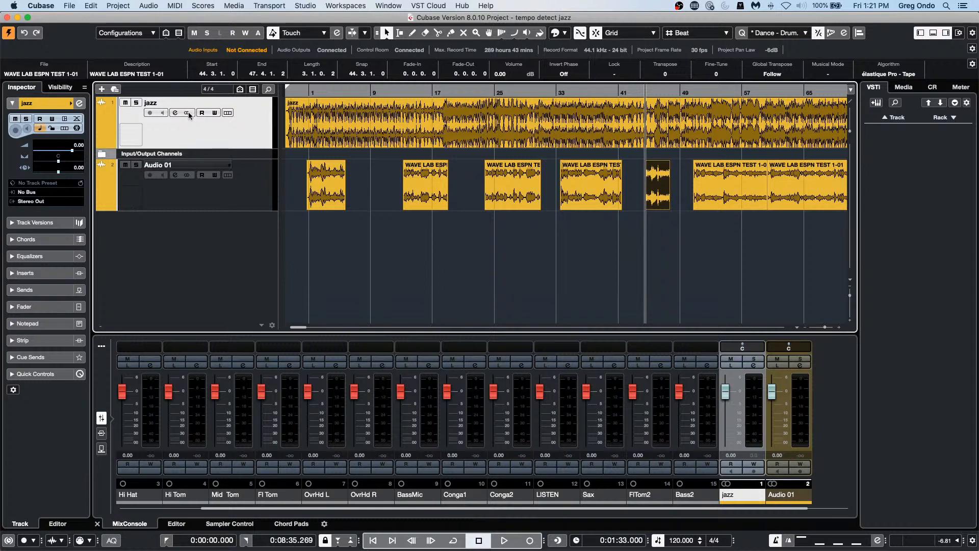
Open the jazz track's channel settings and load the Standard Compressor in its channel strip
{"action": "left_click", "coordinate": [79, 103]}
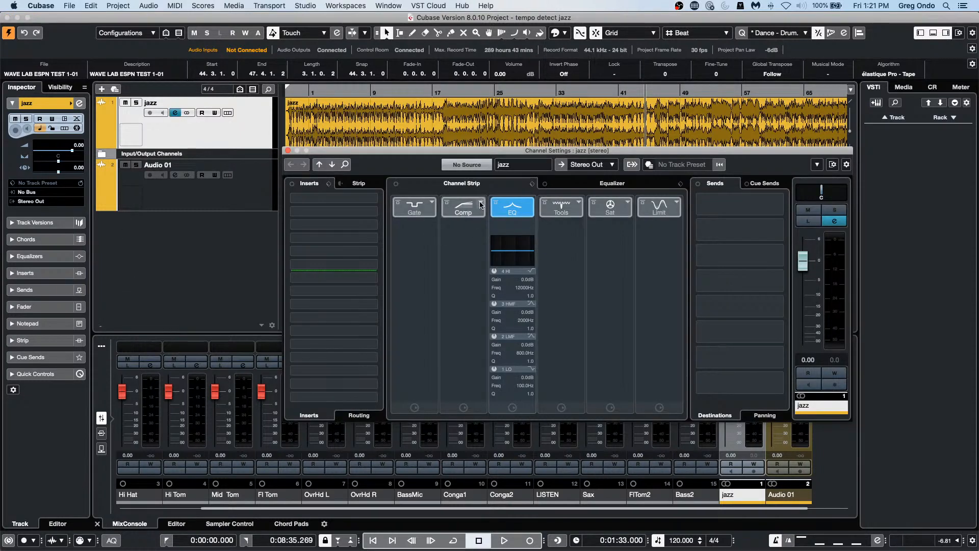
{"action": "left_click", "coordinate": [480, 205]}
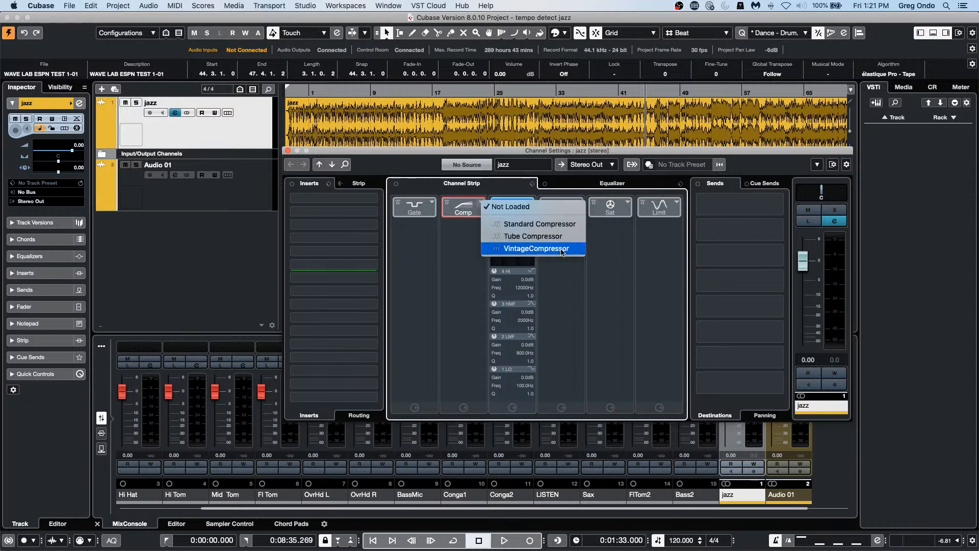
{"action": "left_click", "coordinate": [561, 224]}
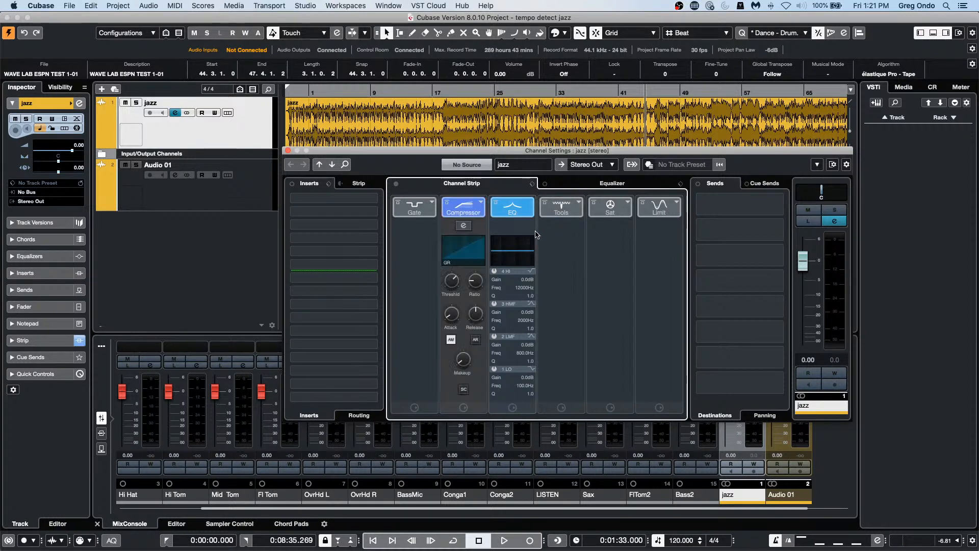
Insert the Compressor plug-in on the jazz channel and set its threshold to -35.4 dB and ratio to 8.00:1
{"action": "left_click", "coordinate": [363, 204]}
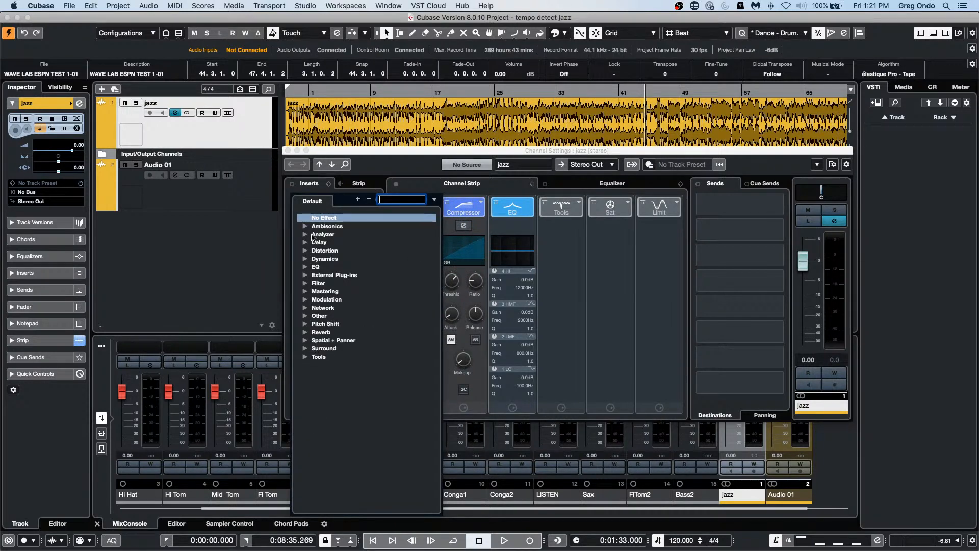
{"action": "left_click", "coordinate": [305, 258]}
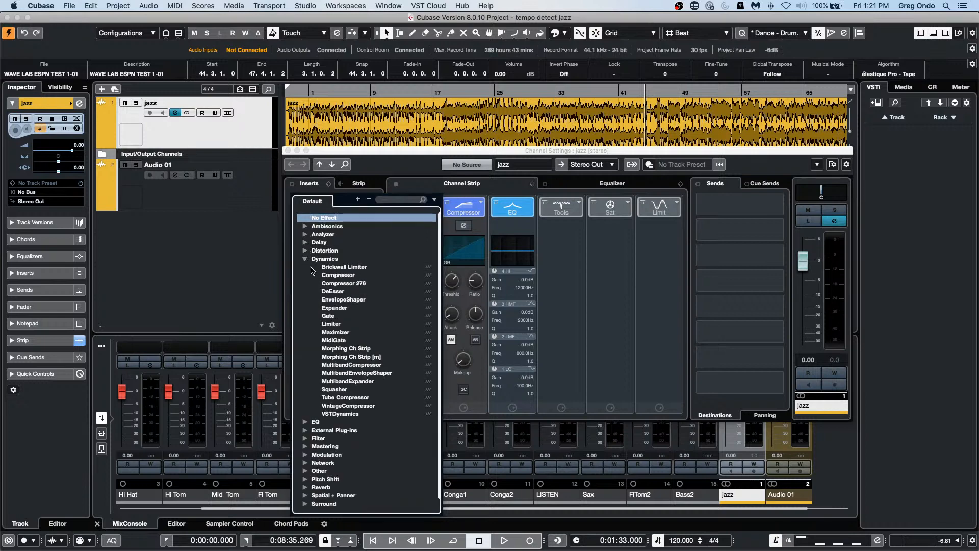
{"action": "left_click", "coordinate": [339, 275]}
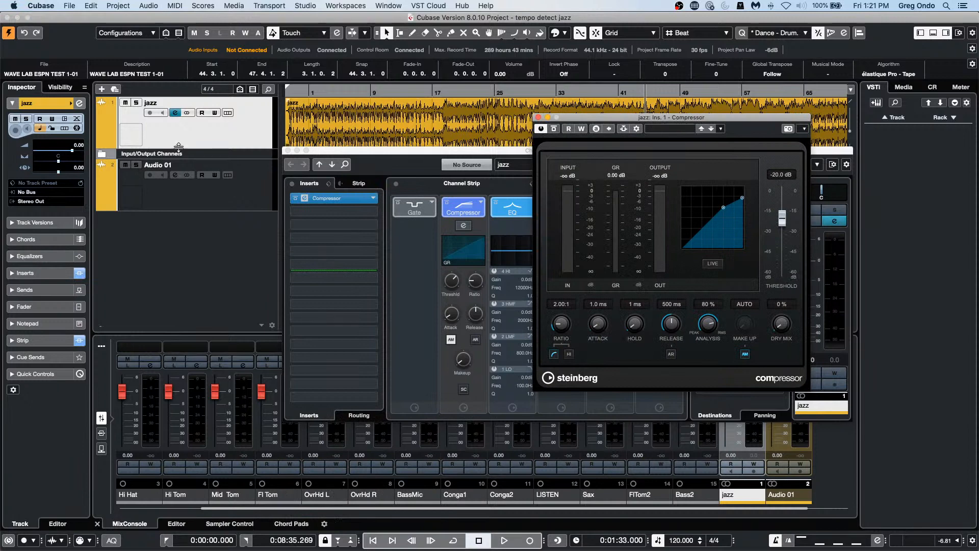
{"action": "left_click", "coordinate": [287, 151]}
{"action": "left_click_drag", "start_coordinate": [724, 209], "coordinate": [743, 220]}
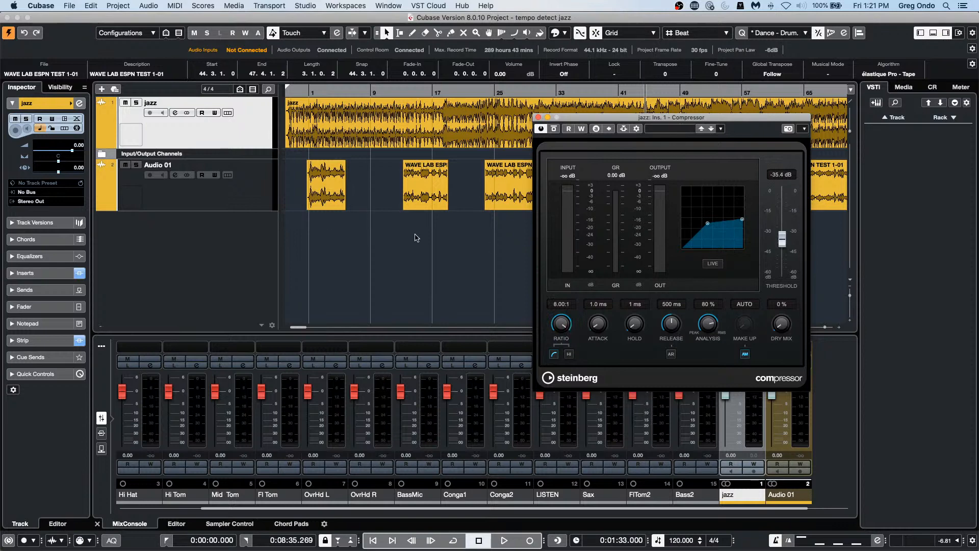
Activate the compressor's side-chain and add Audio 01 as its source
{"action": "left_click", "coordinate": [623, 129]}
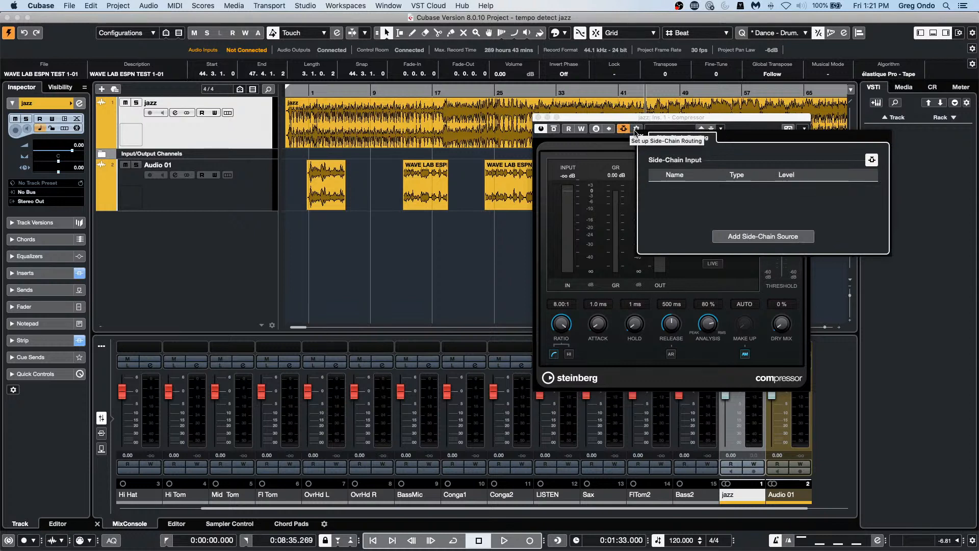
{"action": "left_click", "coordinate": [742, 236]}
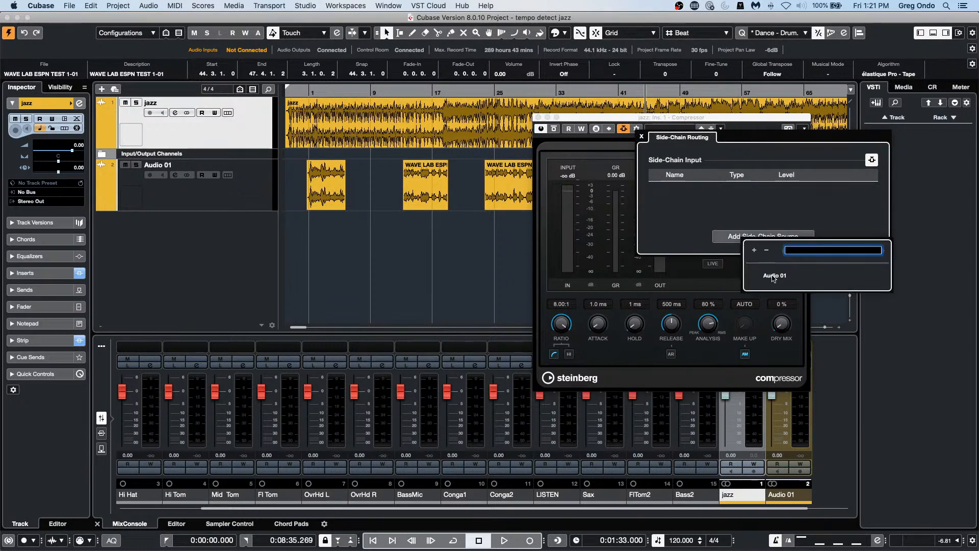
{"action": "left_click", "coordinate": [774, 275]}
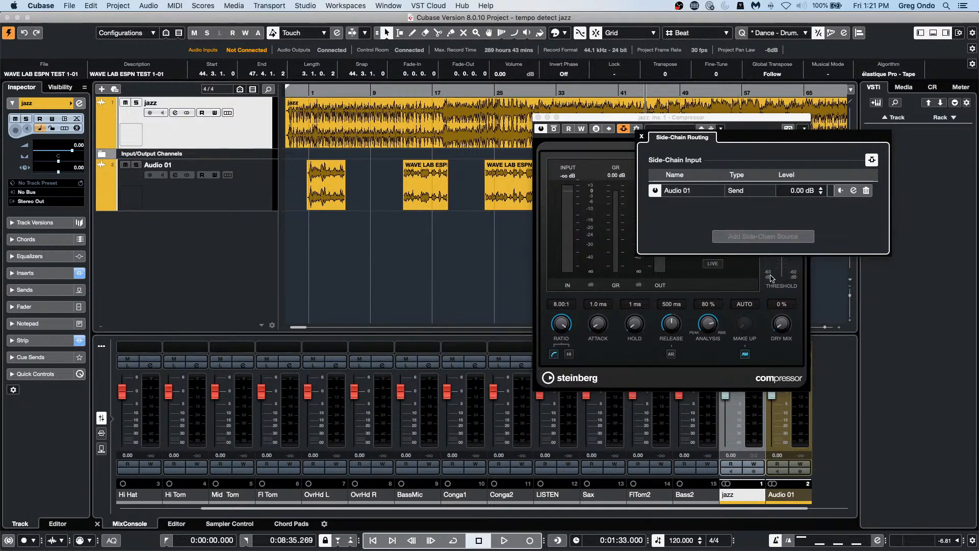
{"action": "left_click", "coordinate": [642, 136]}
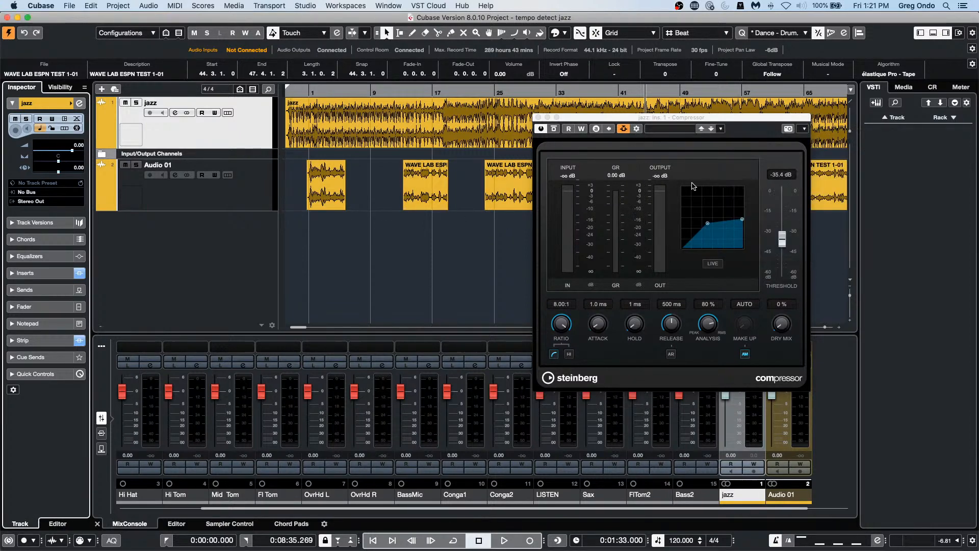
Play the project from the start and set the Control Room main level to -10.7
{"action": "left_click", "coordinate": [297, 91]}
{"action": "key", "text": "Home"}
{"action": "left_click", "coordinate": [334, 185]}
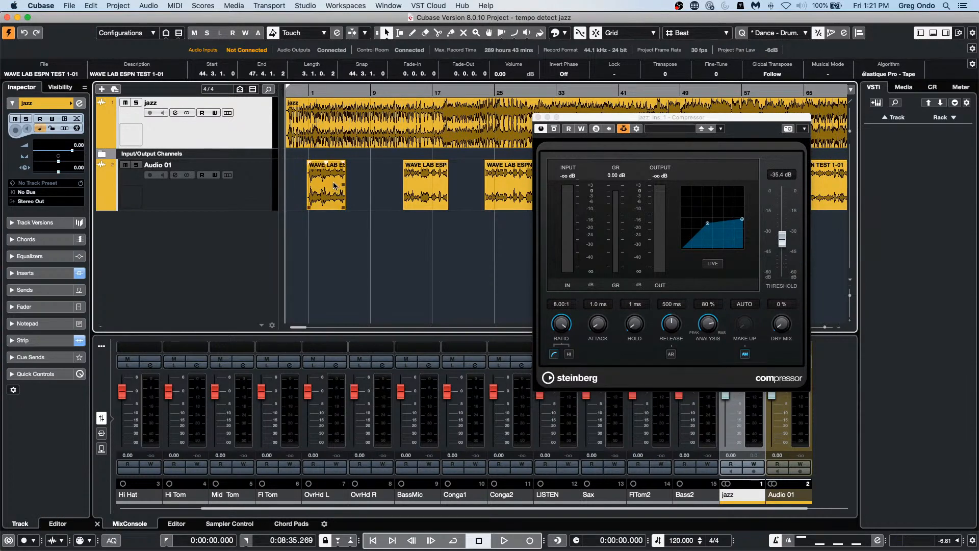
{"action": "key", "text": "space"}
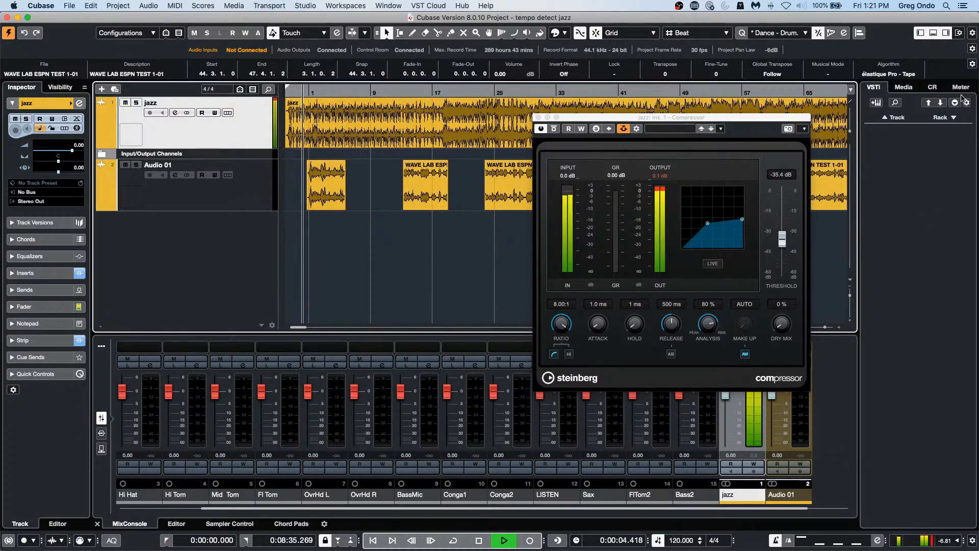
{"action": "left_click", "coordinate": [932, 87]}
{"action": "left_click_drag", "start_coordinate": [918, 452], "coordinate": [922, 464]}
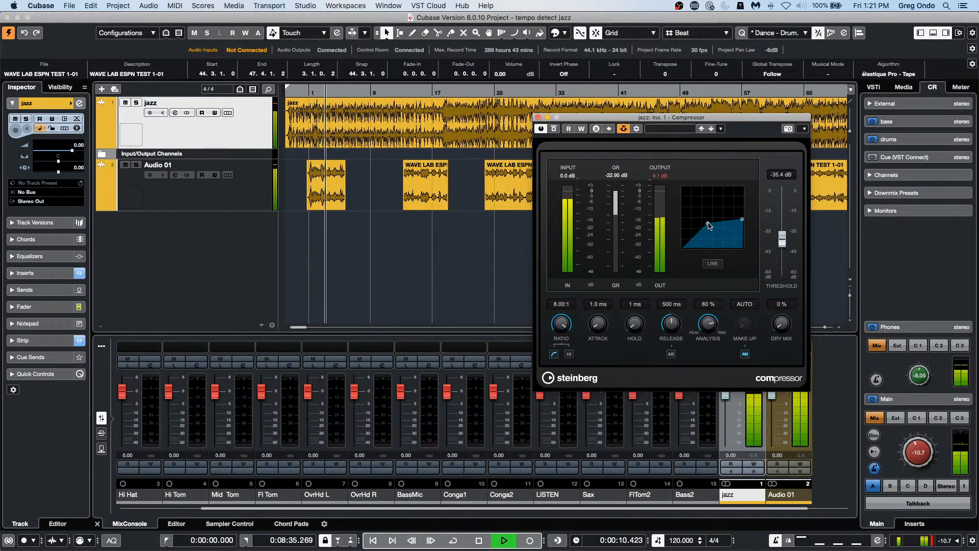
Set the jazz compressor's threshold to -44.3 dB and its release to 1000 ms, moving its window clear of the events
{"action": "left_click_drag", "start_coordinate": [707, 223], "coordinate": [706, 234]}
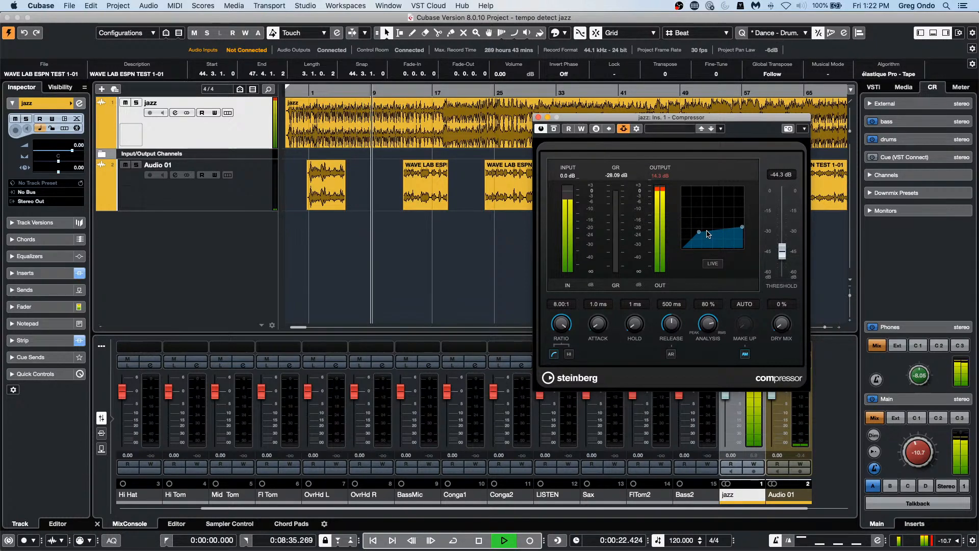
{"action": "left_click_drag", "start_coordinate": [766, 128], "coordinate": [624, 130]}
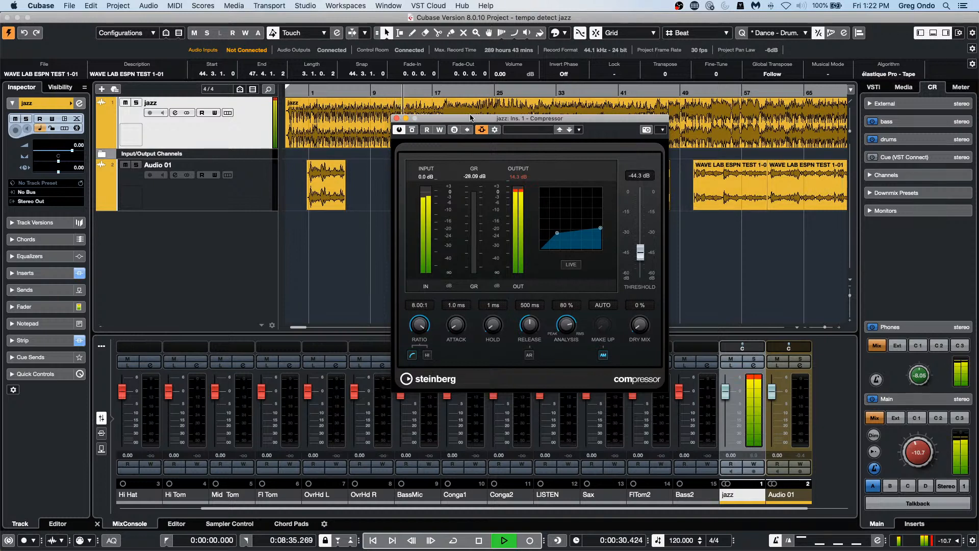
{"action": "left_click_drag", "start_coordinate": [591, 119], "coordinate": [679, 202]}
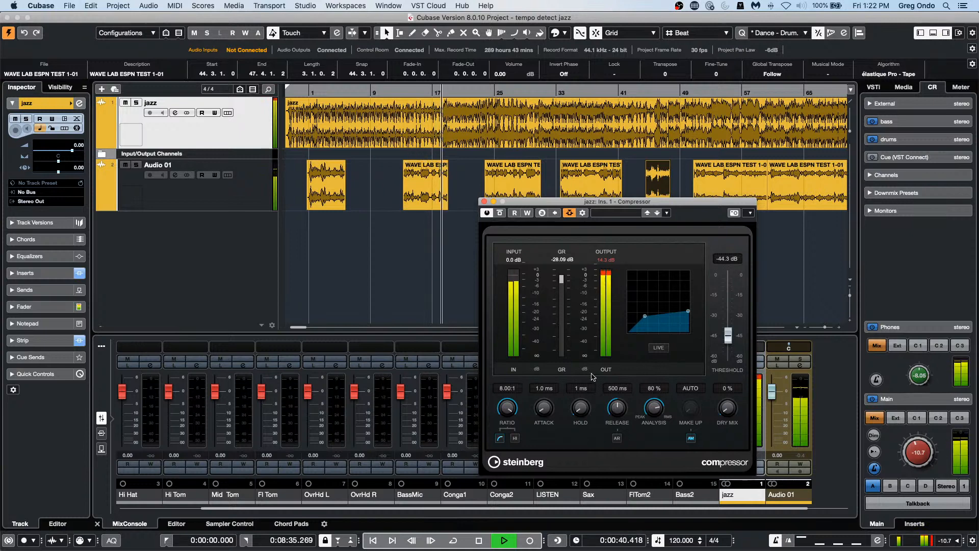
{"action": "left_click_drag", "start_coordinate": [617, 408], "coordinate": [621, 349]}
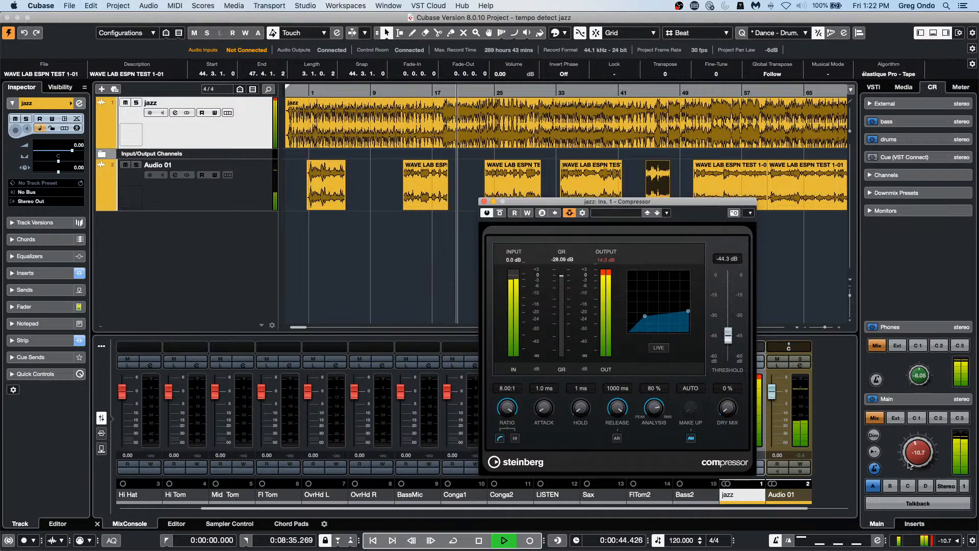
Lower the Control Room main level to -11.5 and stop playback
{"action": "mouse_move", "coordinate": [907, 447]}
{"action": "left_mouse_down"}
{"action": "mouse_move", "coordinate": [906, 474]}
{"action": "mouse_move", "coordinate": [919, 441]}
{"action": "left_mouse_up"}
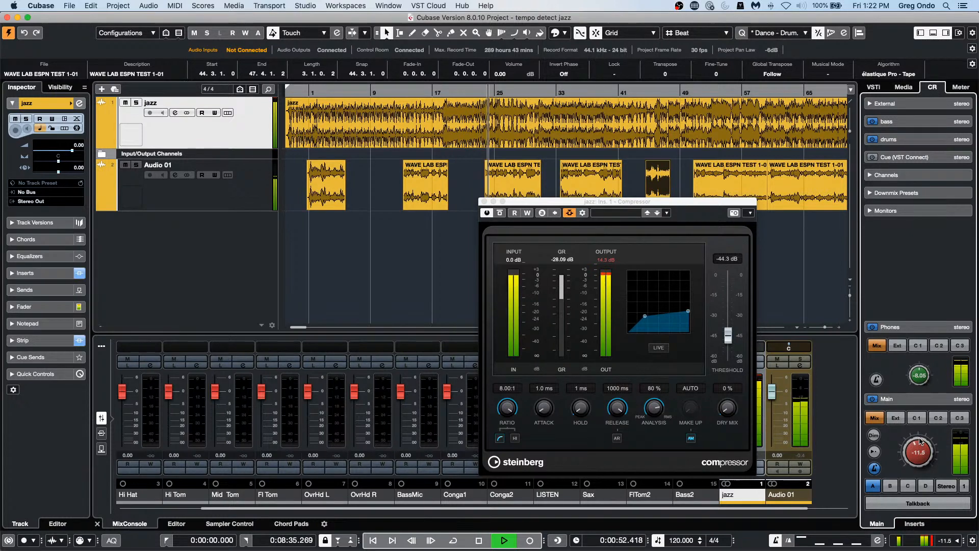
{"action": "key", "text": "space"}
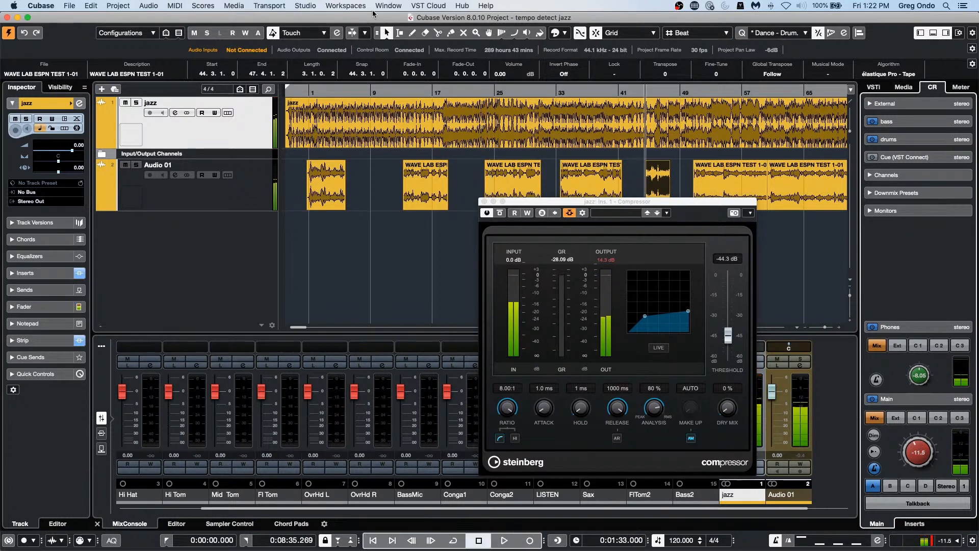
Set the Stereo Out bus's audio device to Not Connected in the audio connections and close them
{"action": "left_click", "coordinate": [305, 5]}
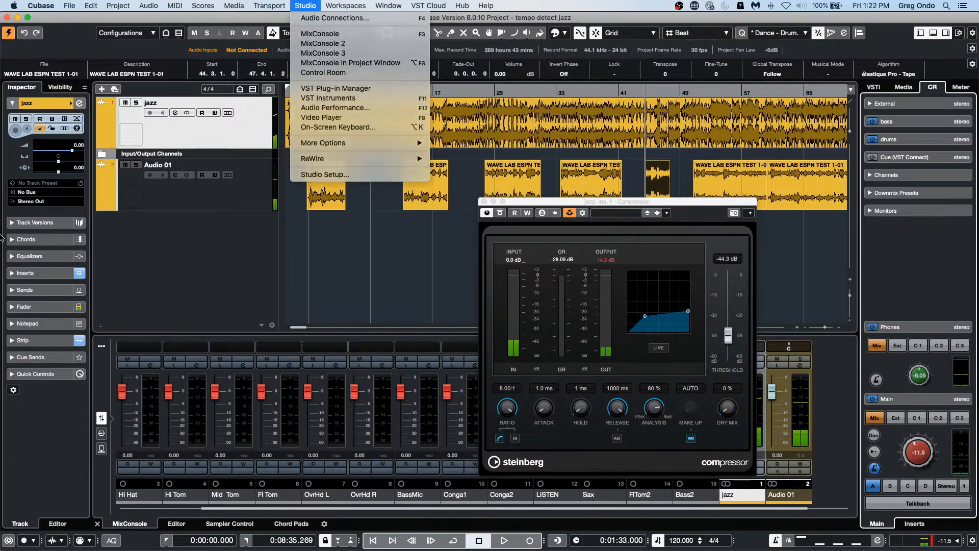
{"action": "left_click", "coordinate": [219, 130]}
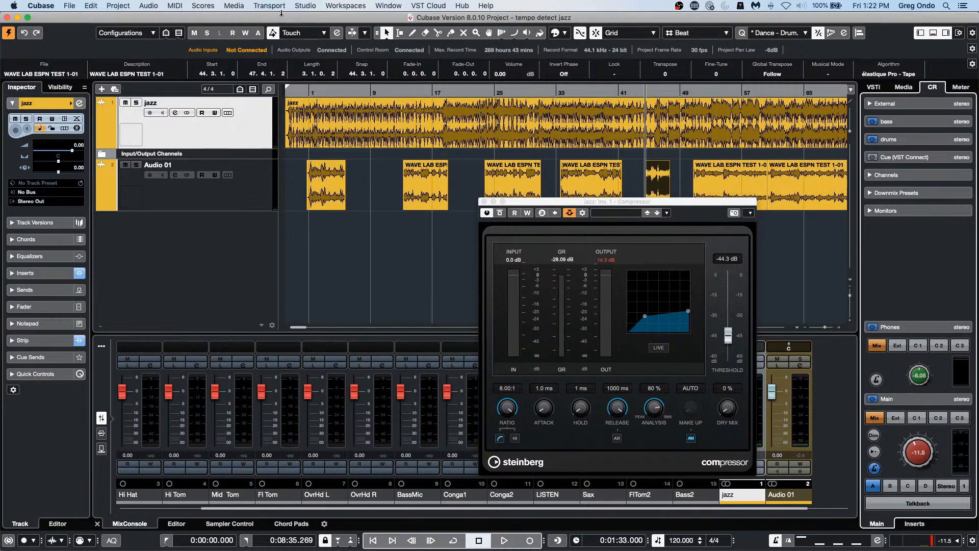
{"action": "left_click", "coordinate": [236, 6]}
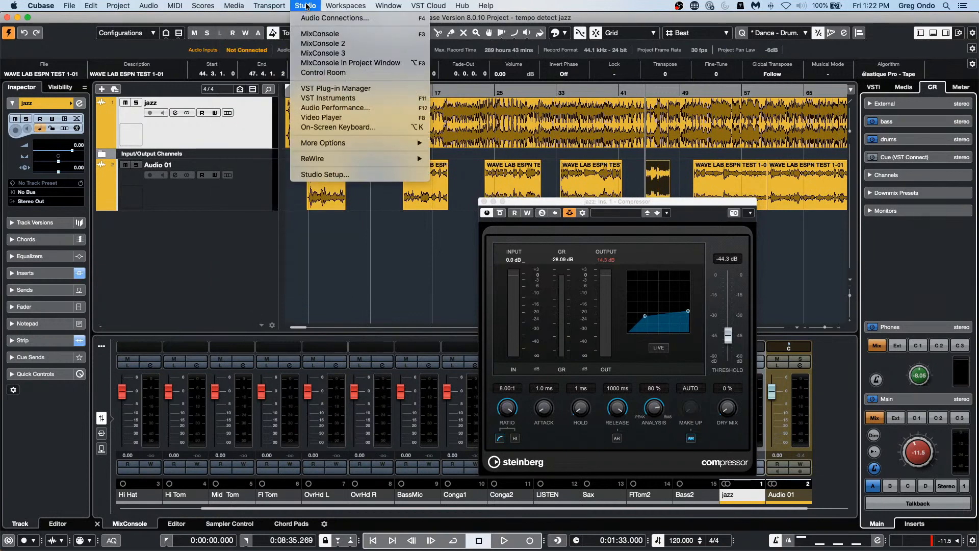
{"action": "left_click", "coordinate": [310, 19]}
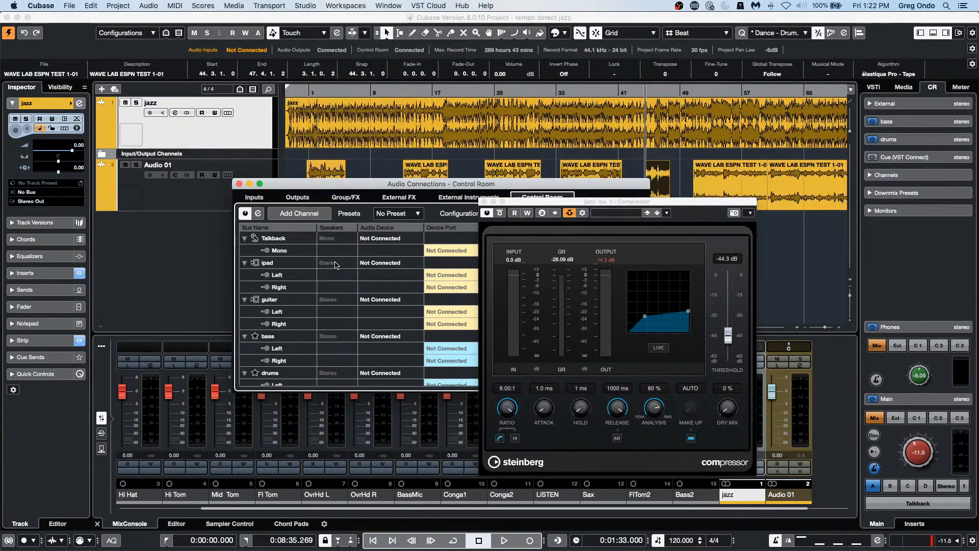
{"action": "left_click", "coordinate": [297, 197]}
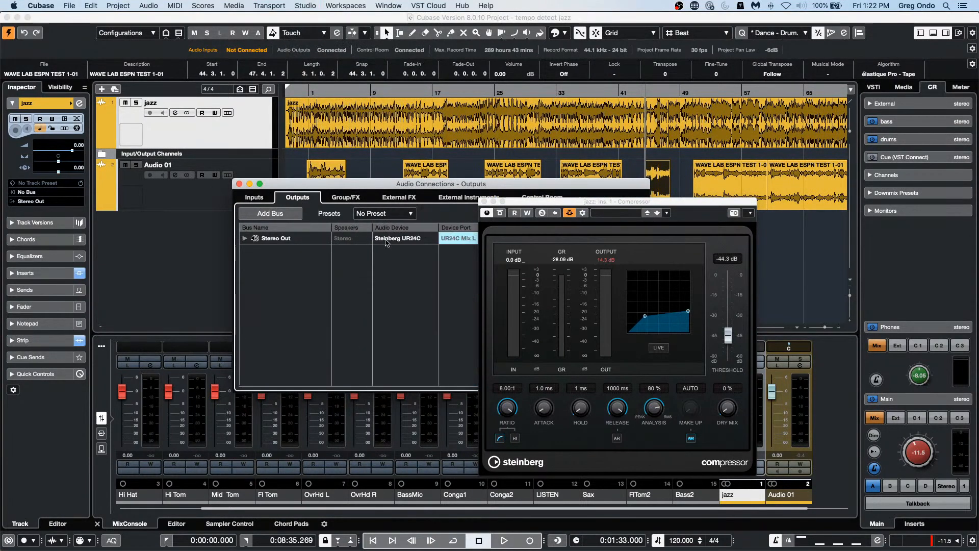
{"action": "left_click", "coordinate": [453, 244]}
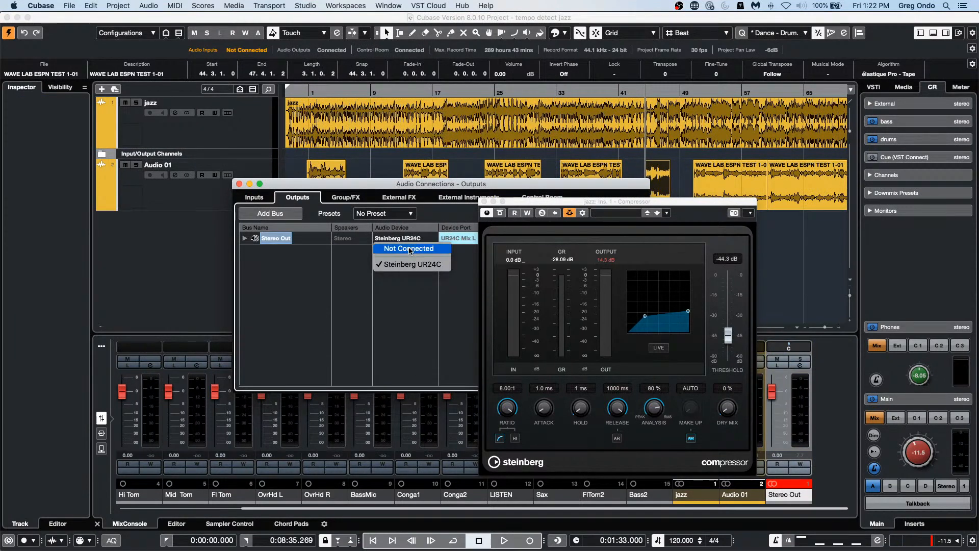
{"action": "left_click", "coordinate": [433, 247]}
{"action": "left_click", "coordinate": [239, 184]}
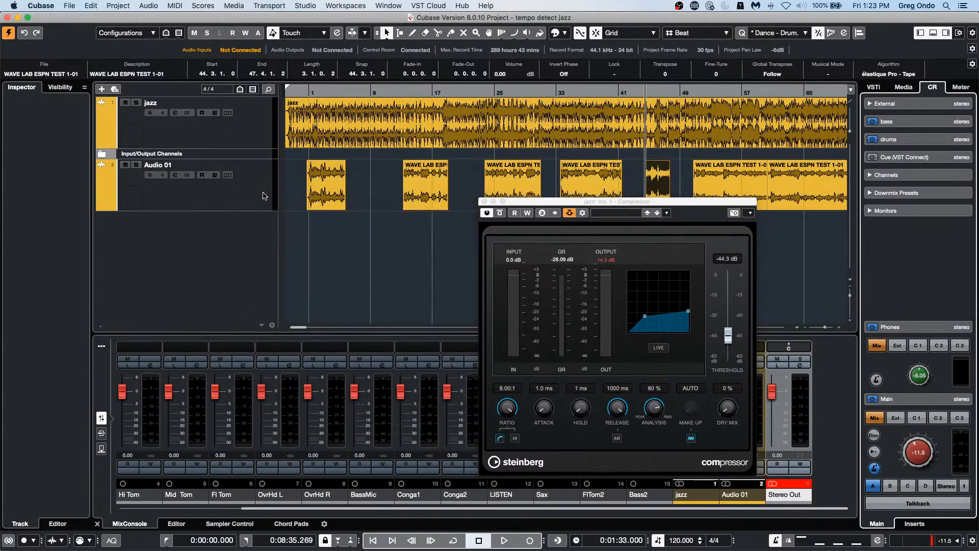
Play the side-chained passage with the Control Room main level at -5.64, stop it, and close the compressor window
{"action": "key", "text": "space"}
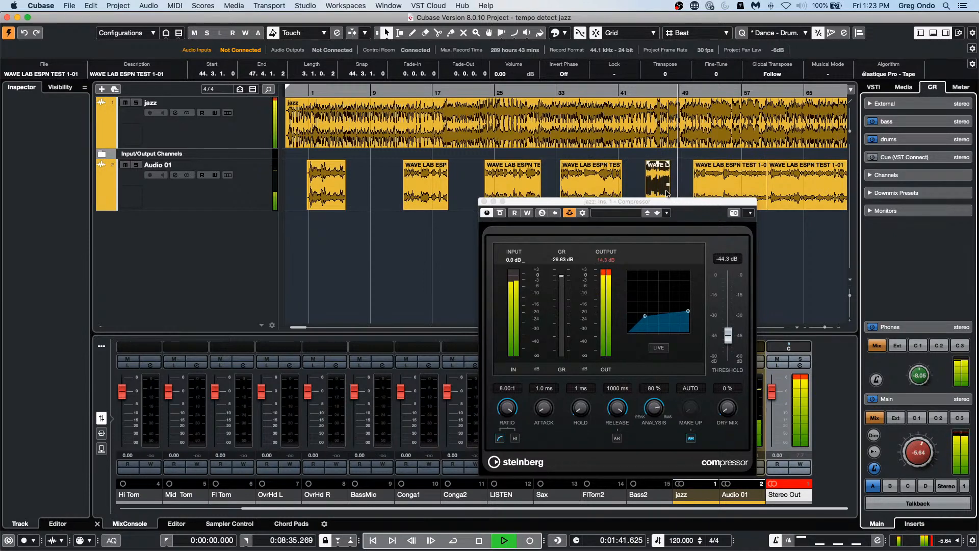
{"action": "key", "text": "space"}
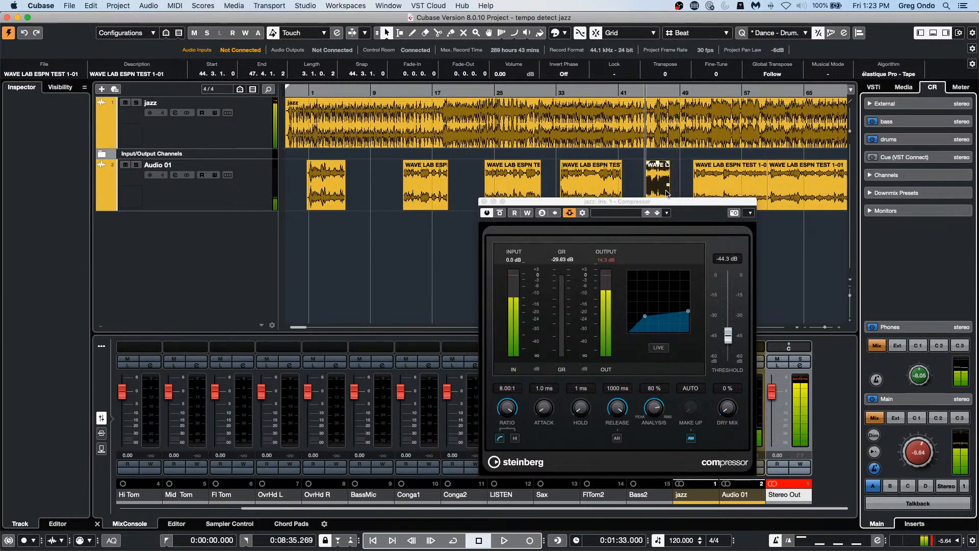
{"action": "left_click", "coordinate": [484, 201]}
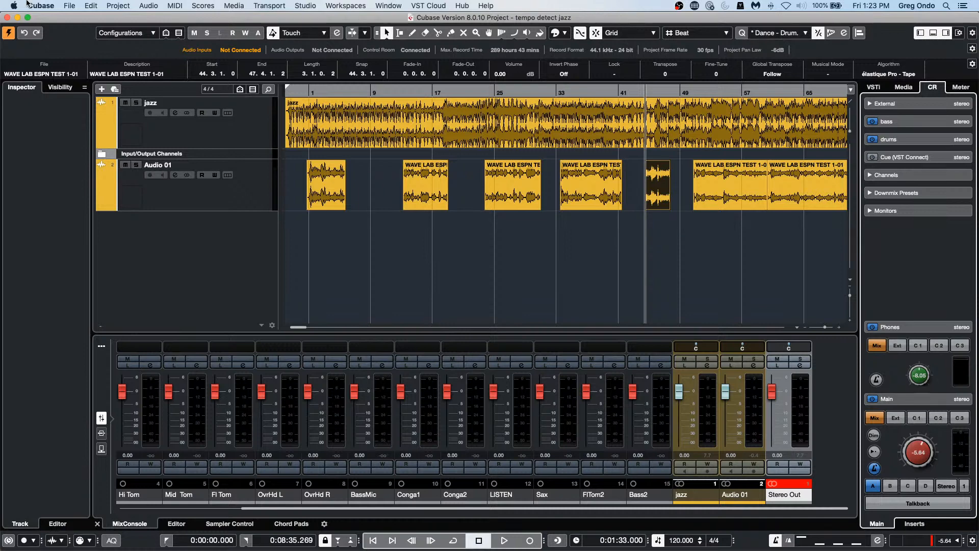
Switch to the already open project "beatles stones t"
{"action": "left_click", "coordinate": [69, 4]}
{"action": "mouse_move", "coordinate": [402, 4]}
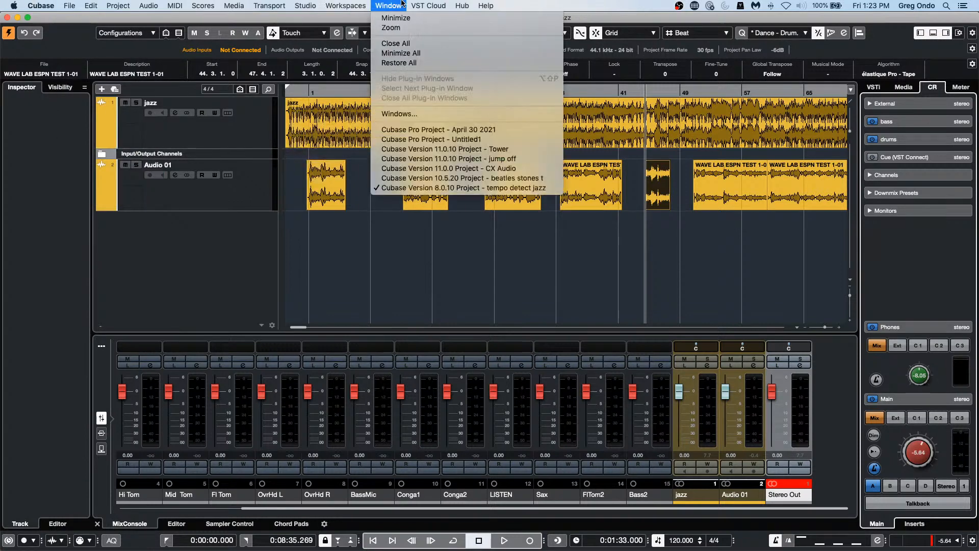
{"action": "mouse_move", "coordinate": [249, 4]}
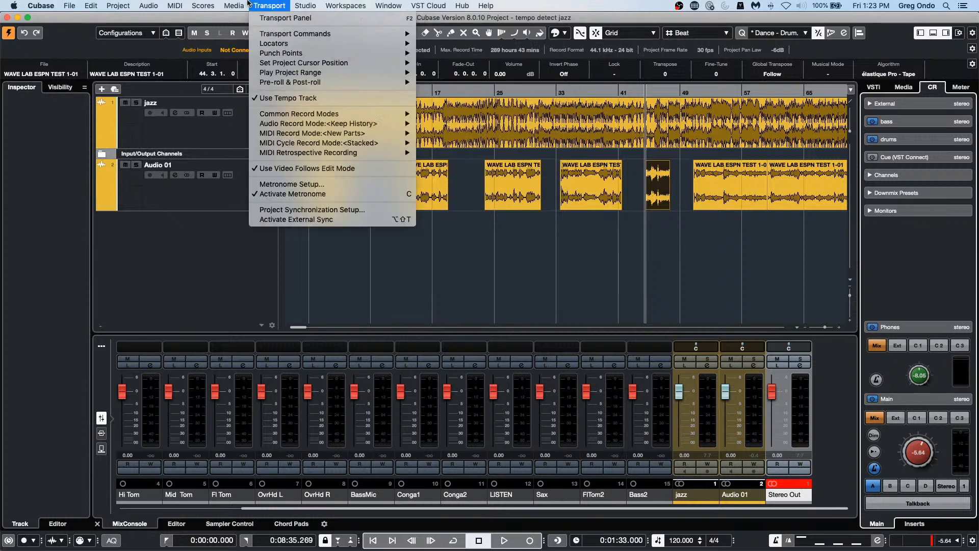
{"action": "mouse_move", "coordinate": [305, 5]}
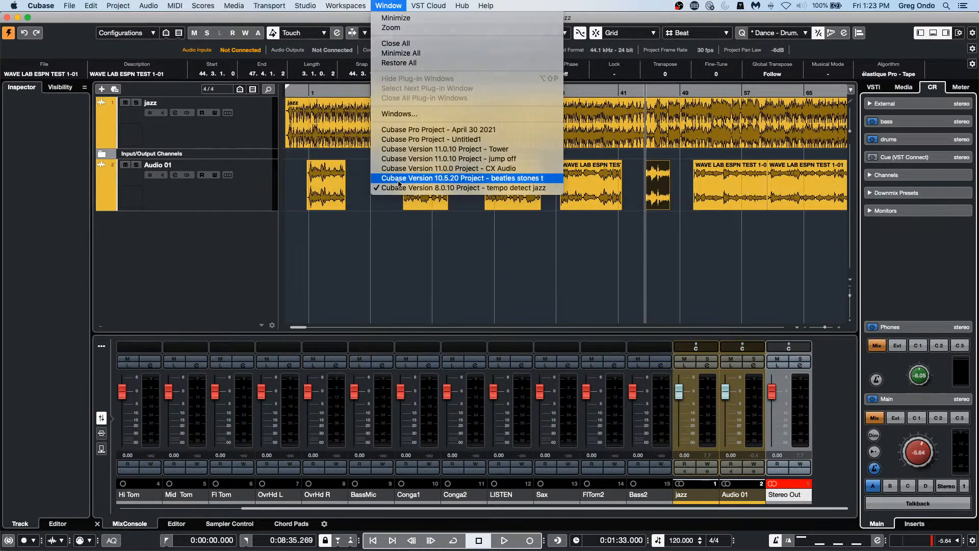
{"action": "left_click", "coordinate": [398, 179]}
Open the Mellotron flute part that starts at bar 12 in a separate Key Editor window
{"action": "scroll", "coordinate": [416, 201], "scroll_direction": "down", "scroll_amount": 5}
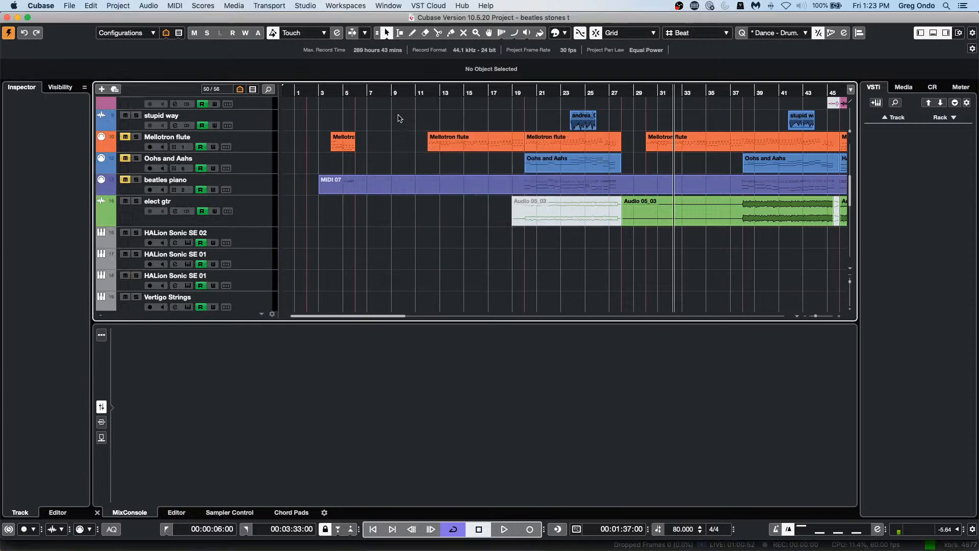
{"action": "scroll", "coordinate": [483, 259], "scroll_direction": "down", "scroll_amount": 5}
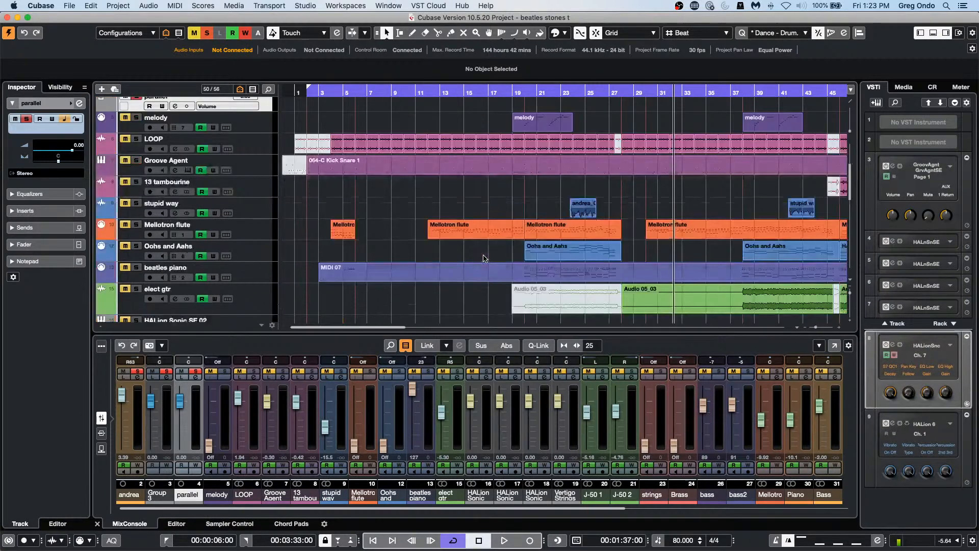
{"action": "scroll", "coordinate": [485, 258], "scroll_direction": "up", "scroll_amount": 5}
{"action": "scroll", "coordinate": [483, 258], "scroll_direction": "down", "scroll_amount": 4}
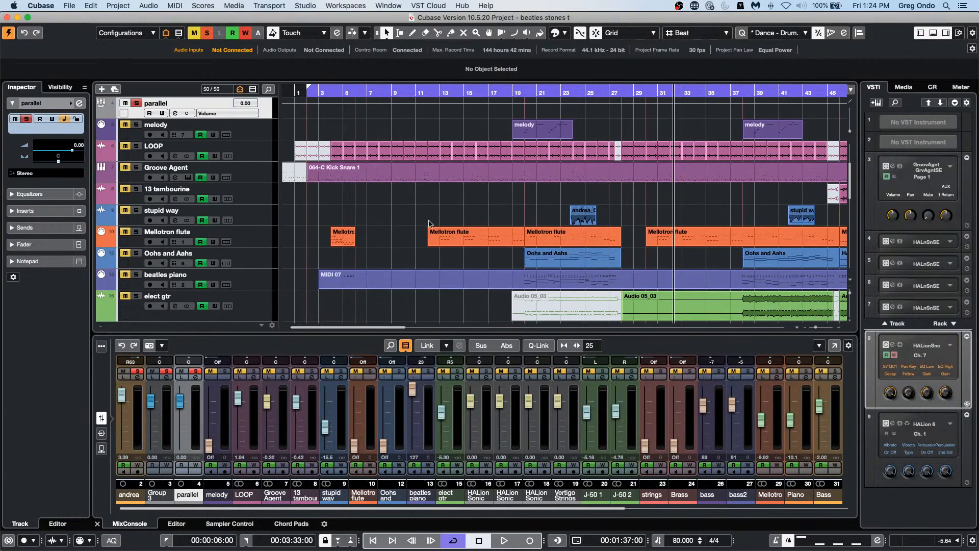
{"action": "scroll", "coordinate": [429, 224], "scroll_direction": "down", "scroll_amount": 8}
{"action": "scroll", "coordinate": [428, 223], "scroll_direction": "up", "scroll_amount": 4}
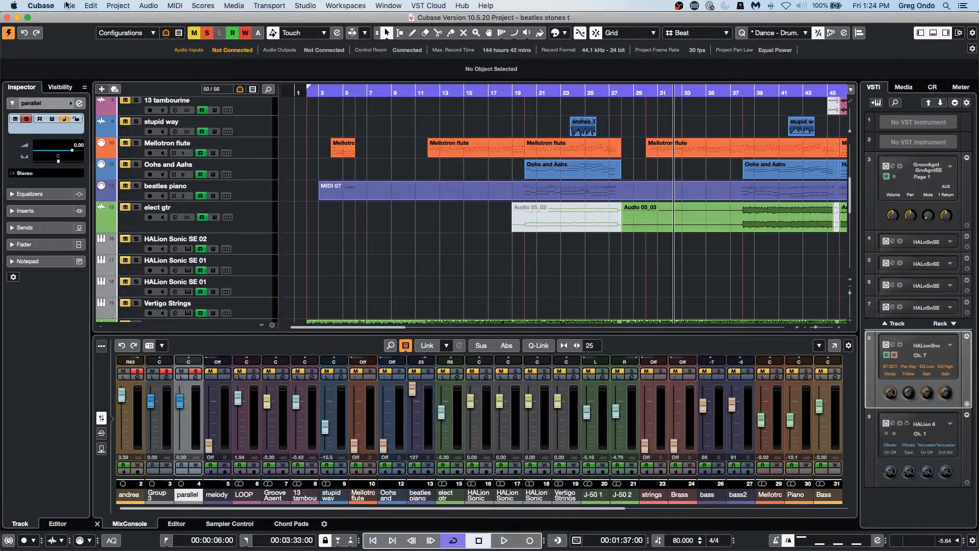
{"action": "double_click", "coordinate": [465, 155]}
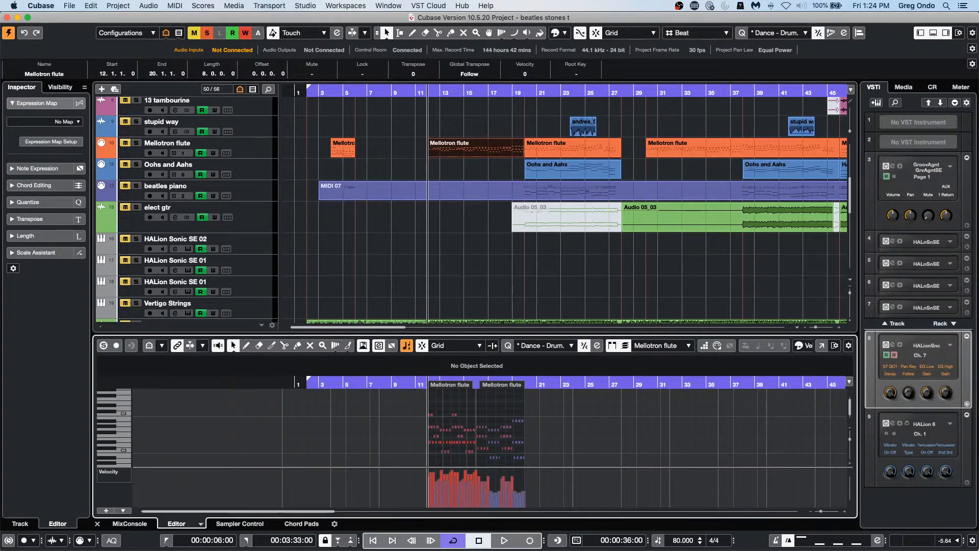
{"action": "left_click", "coordinate": [821, 345]}
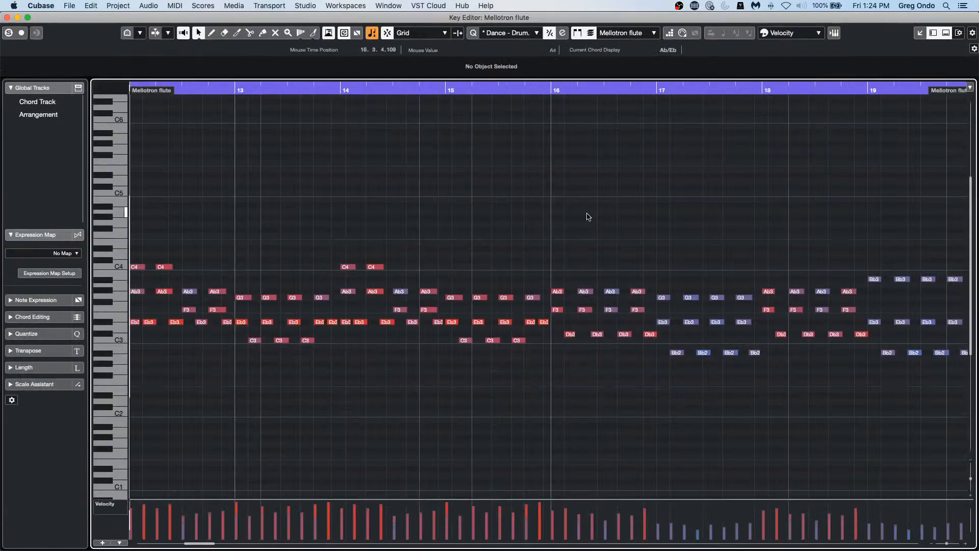
Open the Mellotron flute part in the Score Editor and bring its notes at bar 12 into view
{"action": "left_click", "coordinate": [232, 6]}
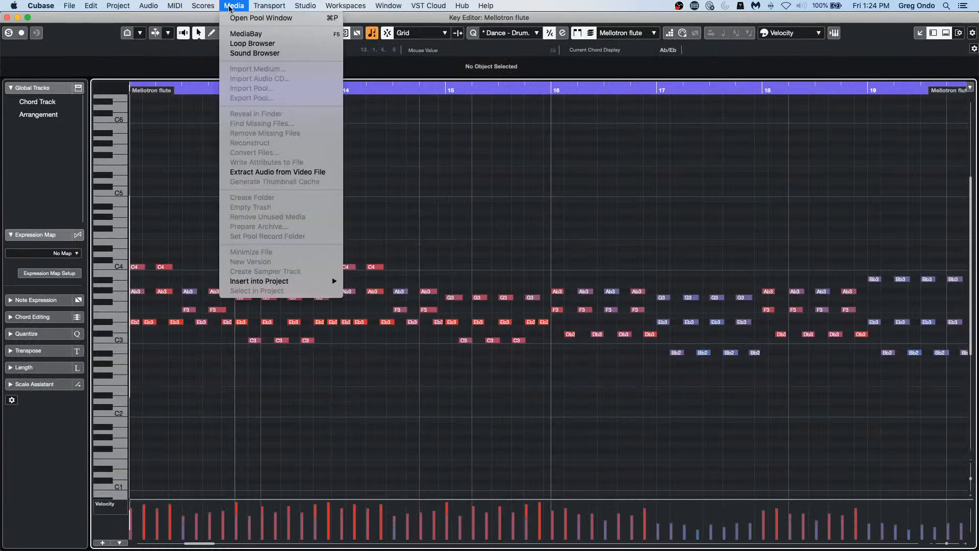
{"action": "mouse_move", "coordinate": [132, 5]}
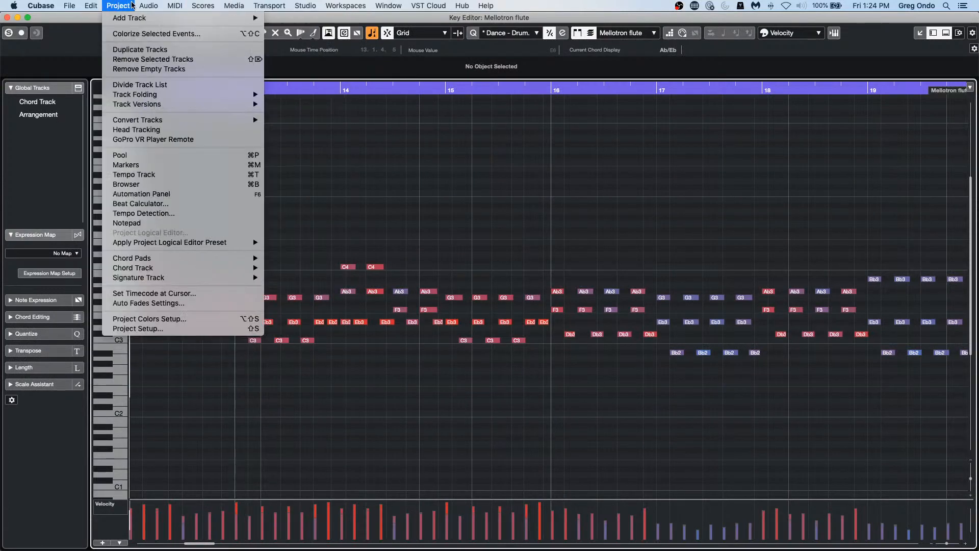
{"action": "mouse_move", "coordinate": [199, 7]}
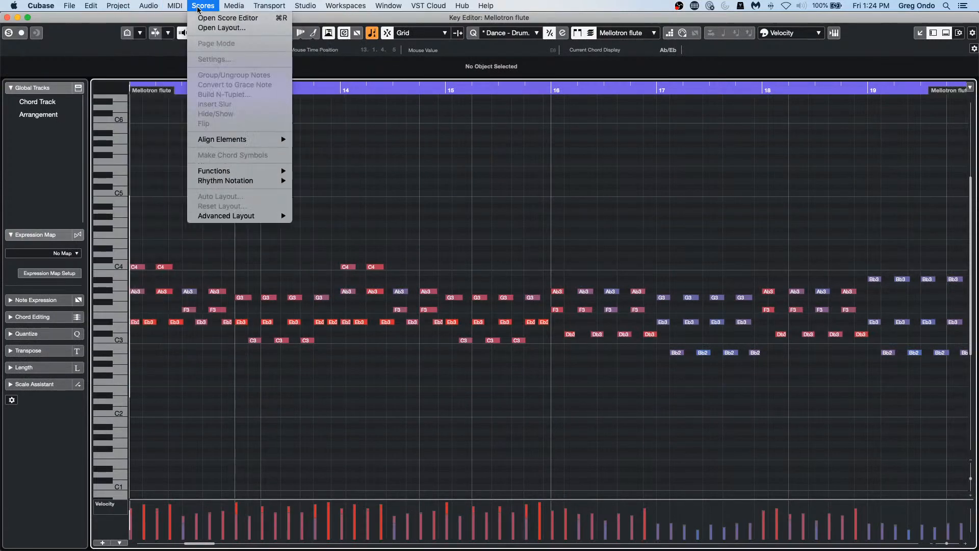
{"action": "left_click", "coordinate": [201, 19]}
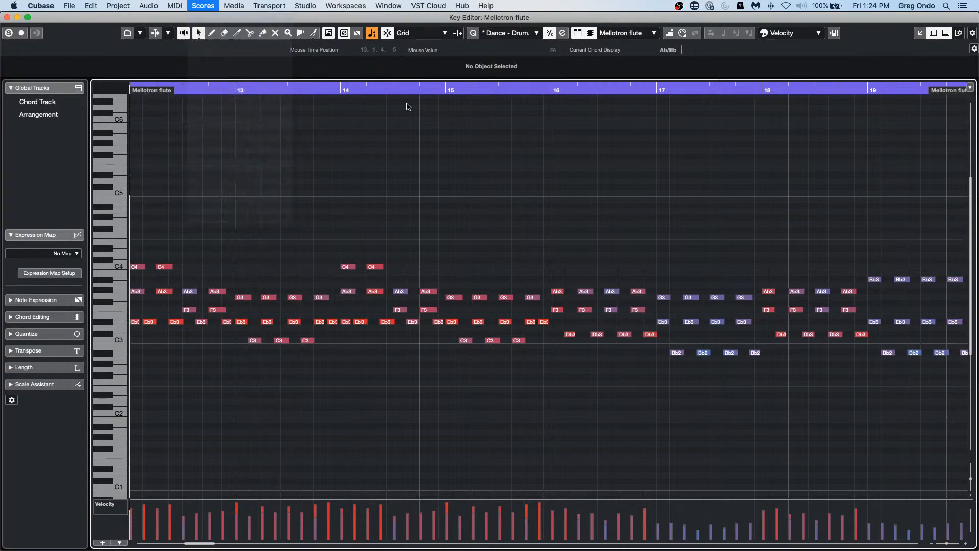
{"action": "scroll", "coordinate": [268, 344], "scroll_direction": "down", "scroll_amount": 18}
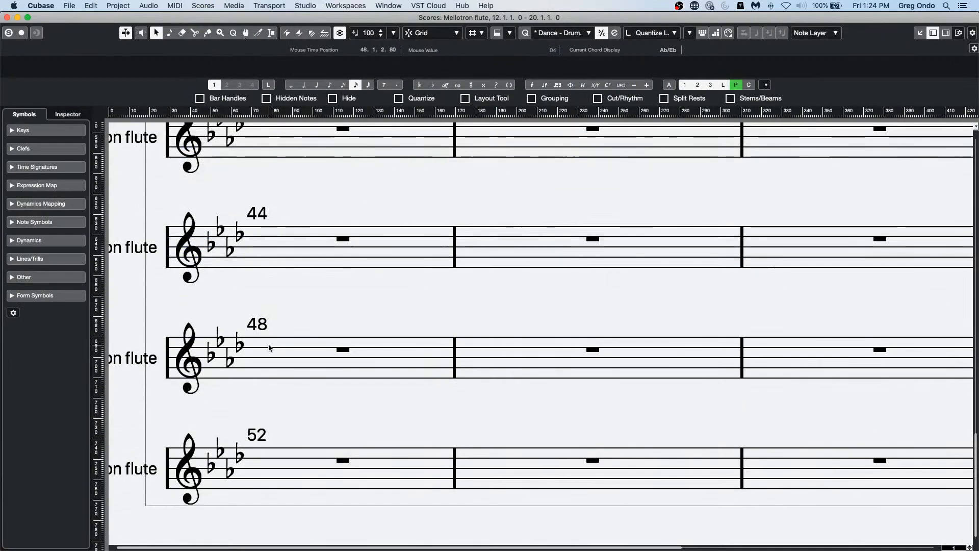
{"action": "scroll", "coordinate": [268, 345], "scroll_direction": "up", "scroll_amount": 16}
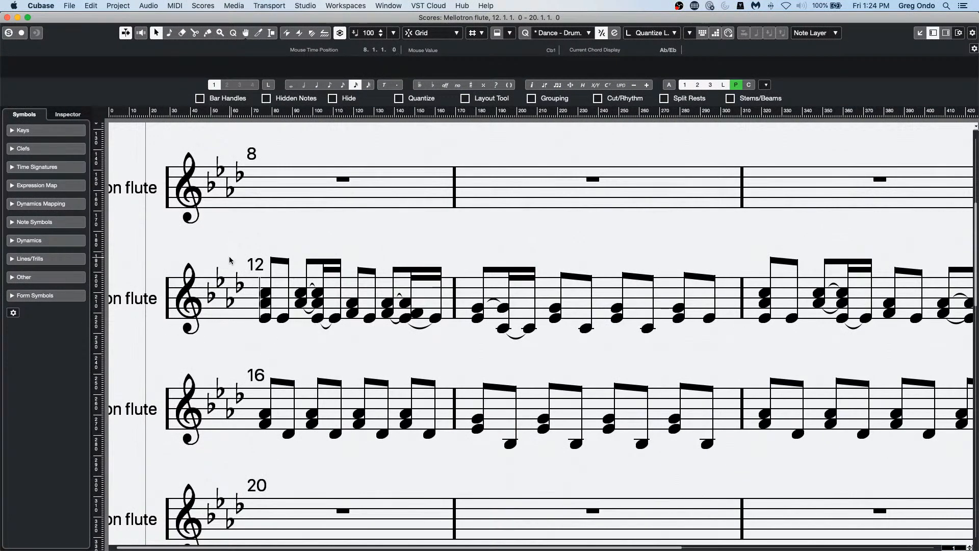
Apply Tablature Mode to the Mellotron flute staff in the score settings, close them, and view the tablature from bar 12
{"action": "left_click", "coordinate": [164, 204]}
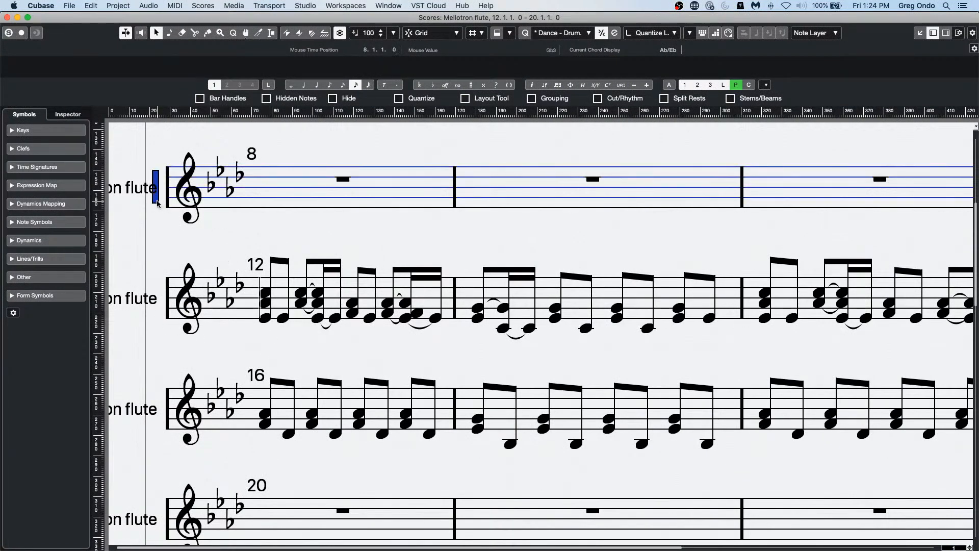
{"action": "double_click", "coordinate": [156, 193]}
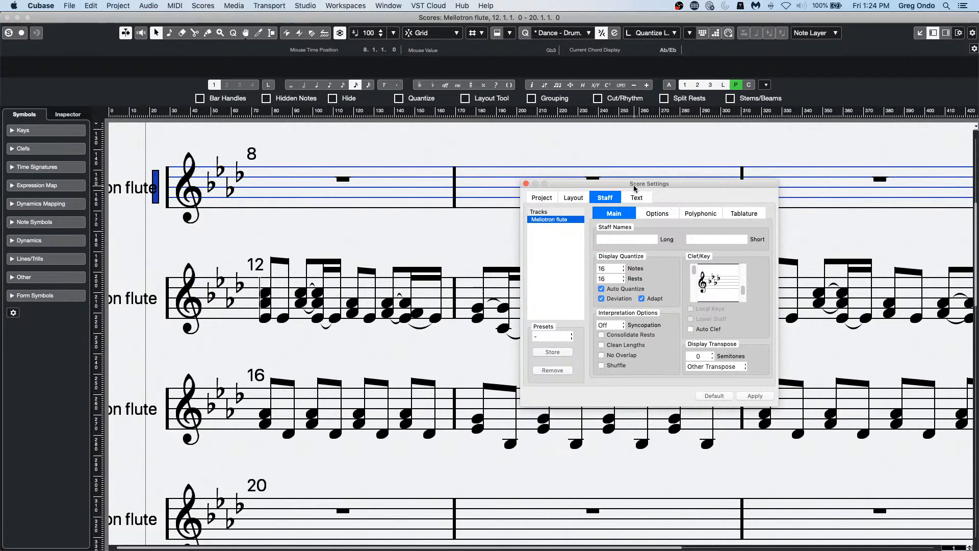
{"action": "left_click_drag", "start_coordinate": [635, 188], "coordinate": [338, 185]}
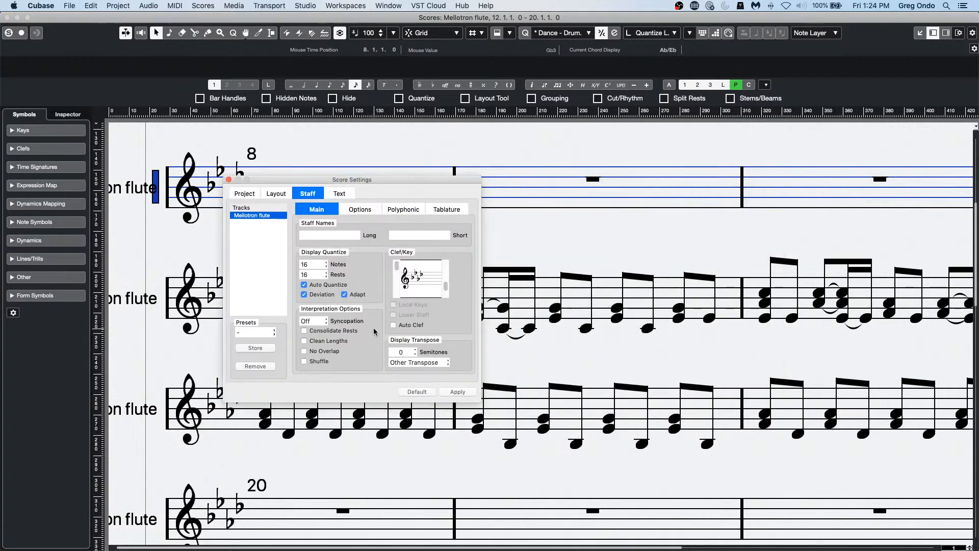
{"action": "left_click", "coordinate": [458, 212]}
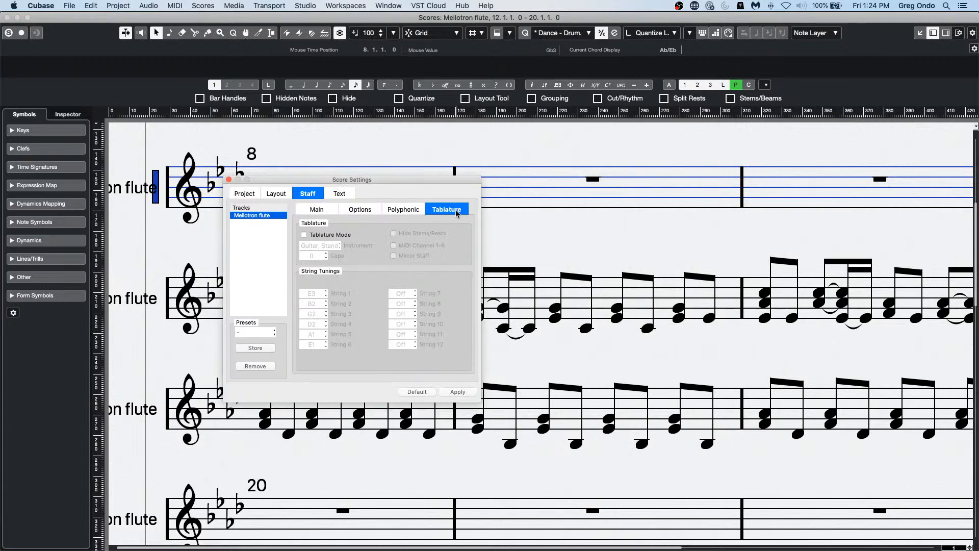
{"action": "left_click", "coordinate": [303, 235]}
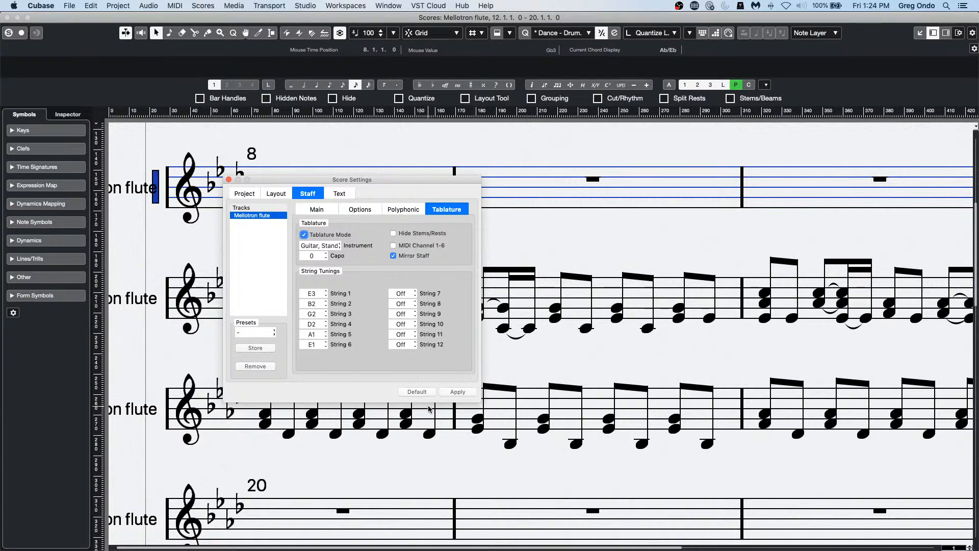
{"action": "left_click", "coordinate": [456, 393]}
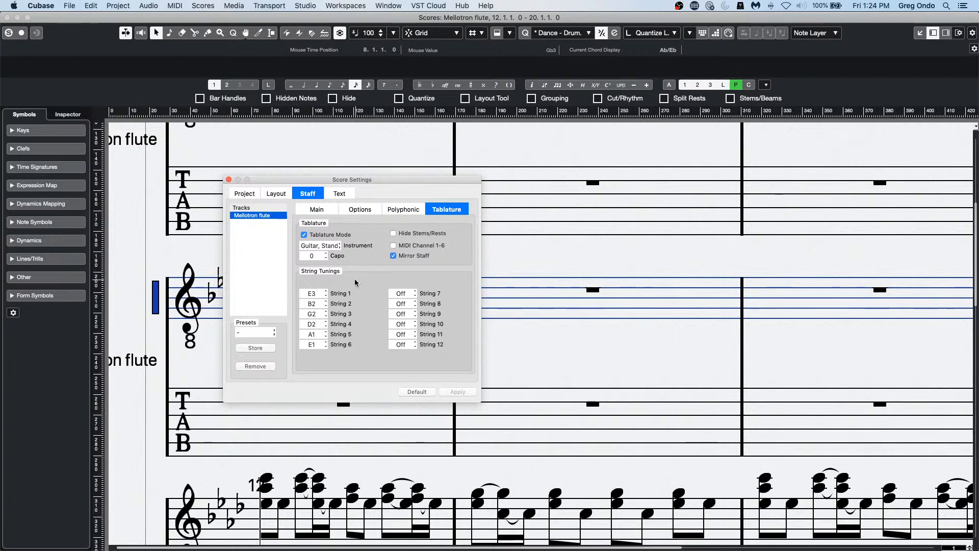
{"action": "scroll", "coordinate": [586, 353], "scroll_direction": "up", "scroll_amount": 5}
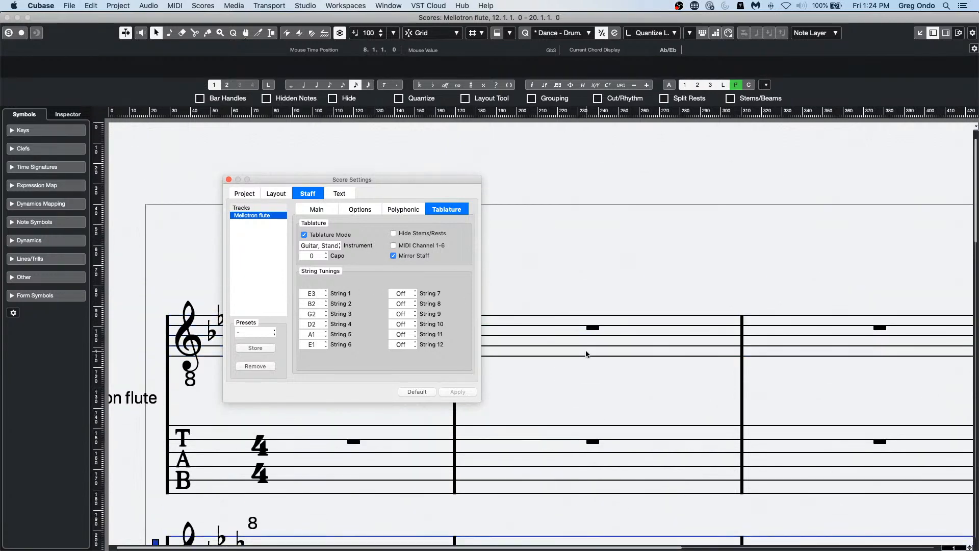
{"action": "scroll", "coordinate": [587, 354], "scroll_direction": "down", "scroll_amount": 5}
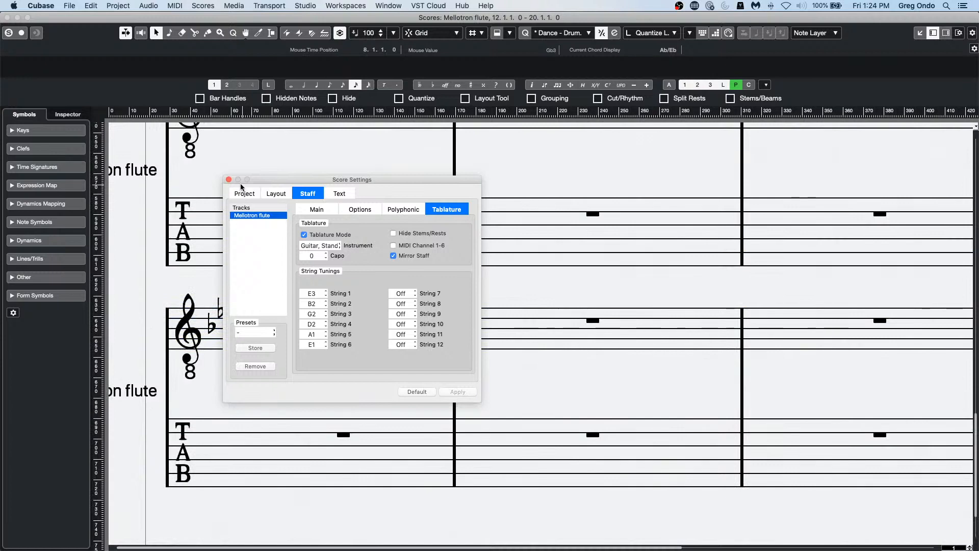
{"action": "left_click", "coordinate": [229, 179]}
{"action": "scroll", "coordinate": [442, 243], "scroll_direction": "up", "scroll_amount": 15}
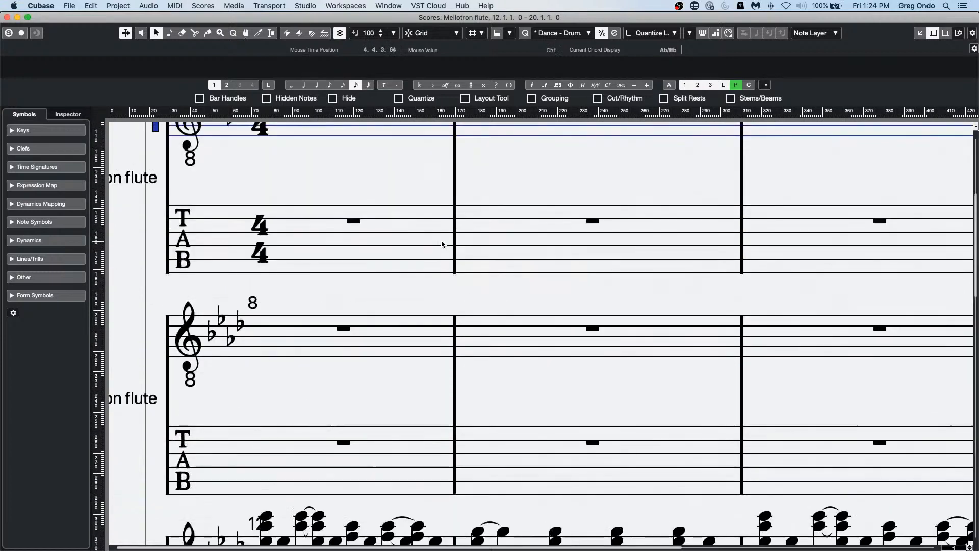
{"action": "scroll", "coordinate": [441, 244], "scroll_direction": "down", "scroll_amount": 10}
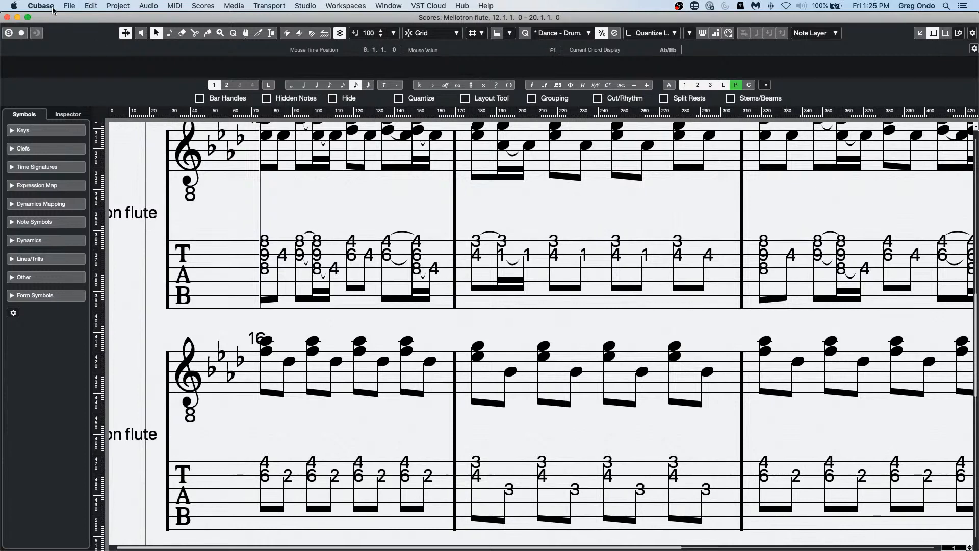
{"action": "left_click", "coordinate": [69, 5]}
{"action": "mouse_move", "coordinate": [105, 202]}
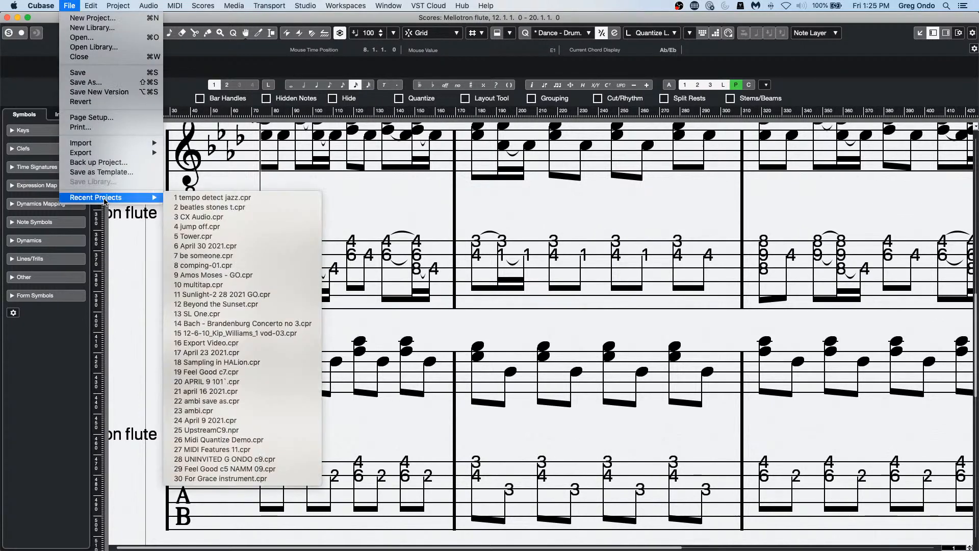
{"action": "left_click", "coordinate": [405, 226]}
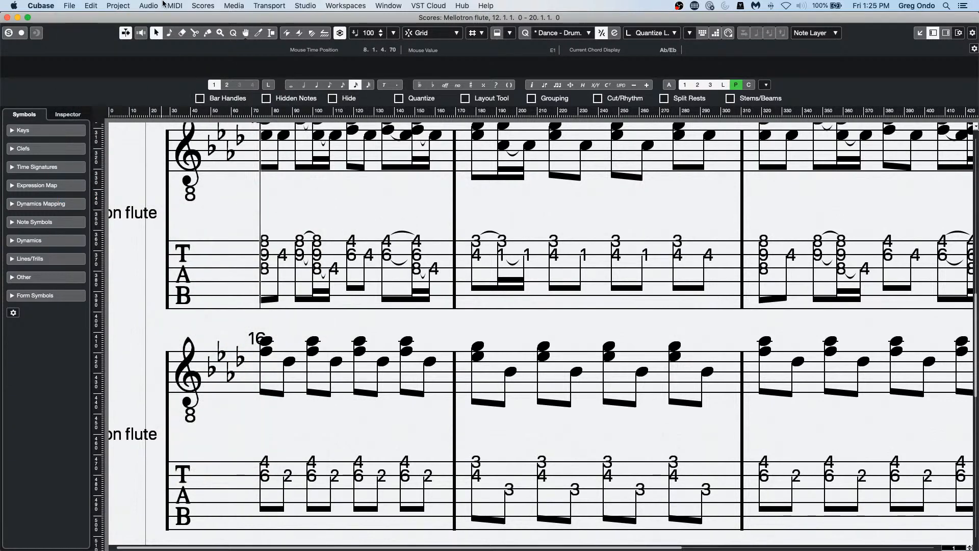
Turn off Mirror Staff for the Mellotron flute tablature, keeping the standard guitar instrument, apply it and close the score settings
{"action": "double_click", "coordinate": [164, 159]}
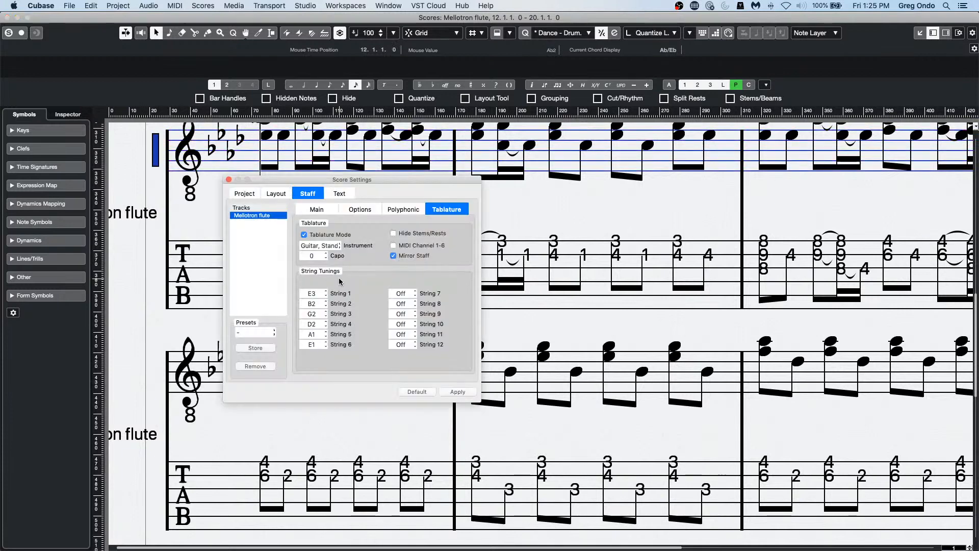
{"action": "left_click", "coordinate": [333, 247]}
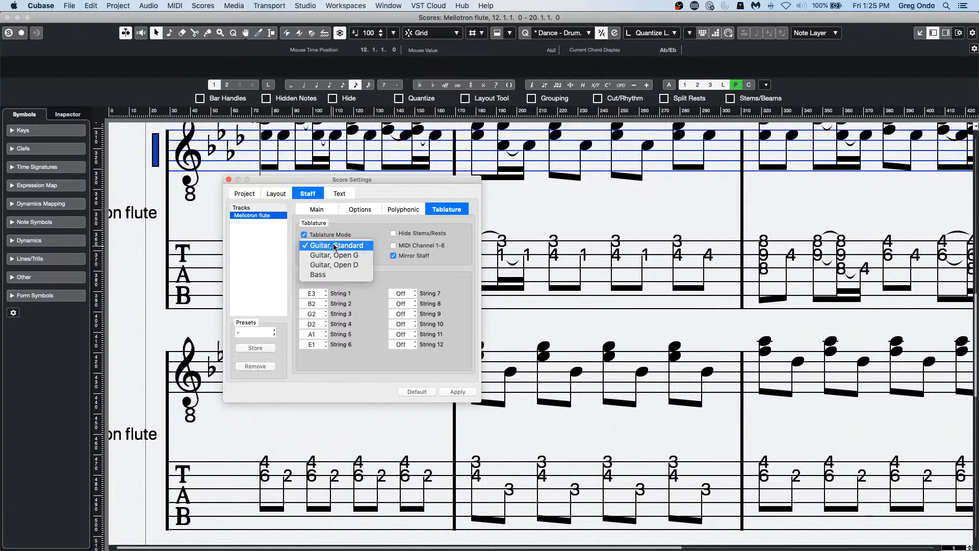
{"action": "left_click", "coordinate": [335, 247]}
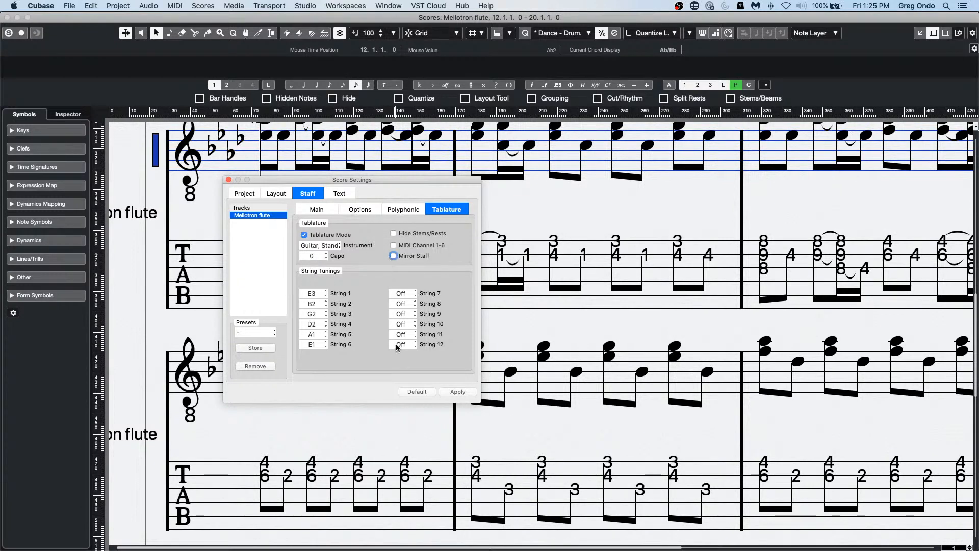
{"action": "left_click", "coordinate": [457, 391]}
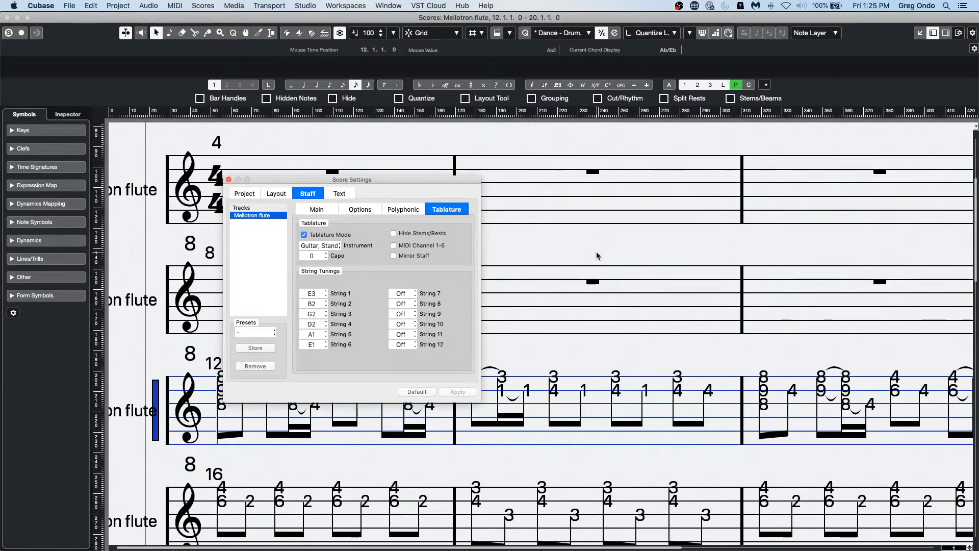
{"action": "left_click", "coordinate": [228, 180]}
Open the print dialog for the tablature score and check the available printers without choosing one
{"action": "left_click", "coordinate": [70, 5]}
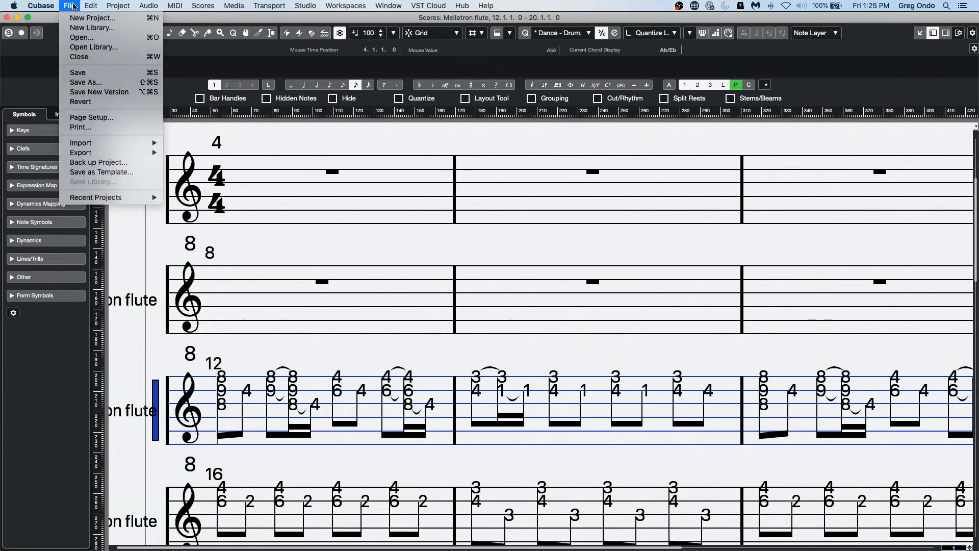
{"action": "mouse_move", "coordinate": [89, 143]}
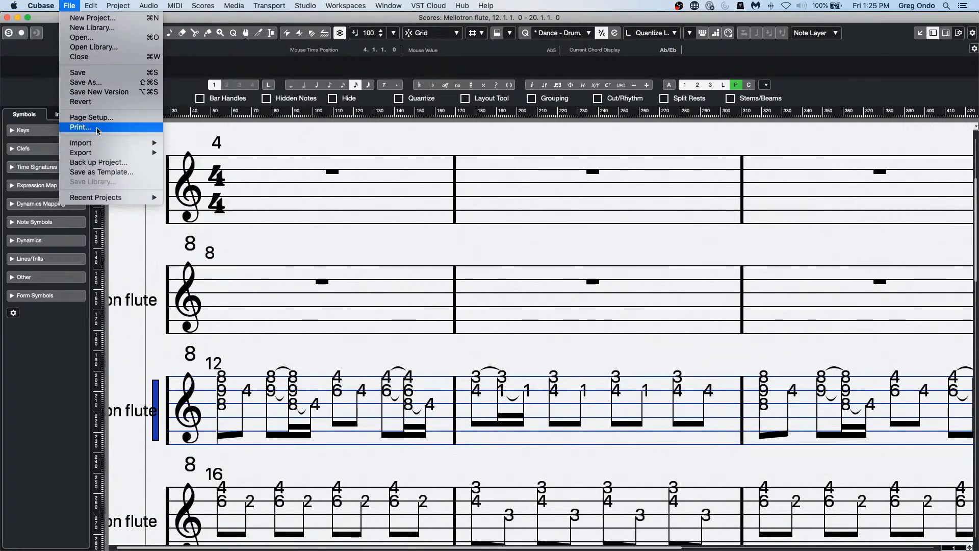
{"action": "left_click", "coordinate": [81, 127]}
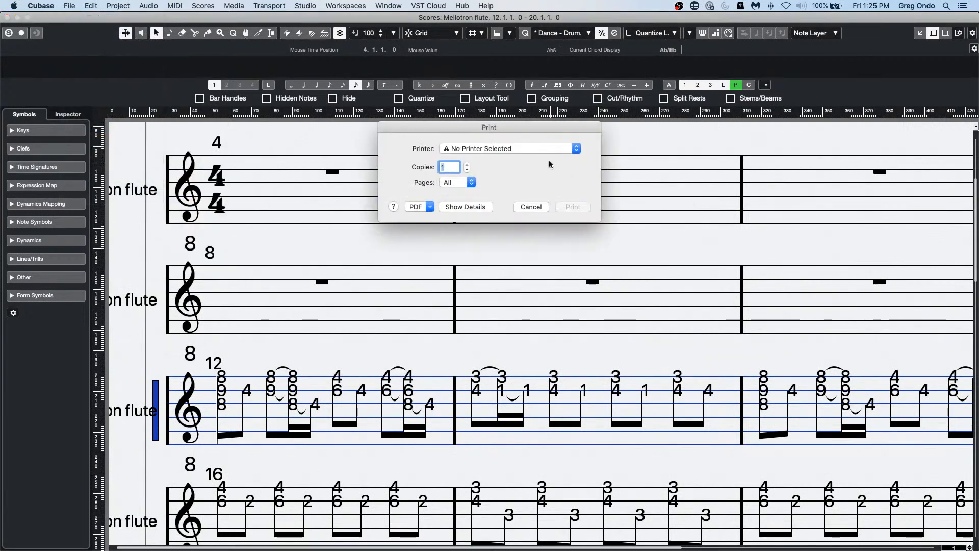
{"action": "left_click", "coordinate": [530, 148]}
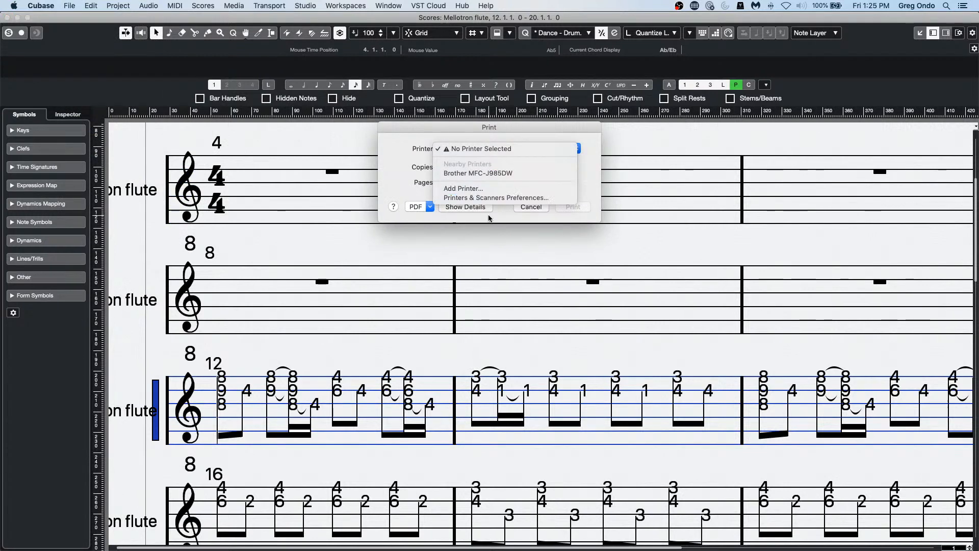
{"action": "left_click", "coordinate": [489, 218]}
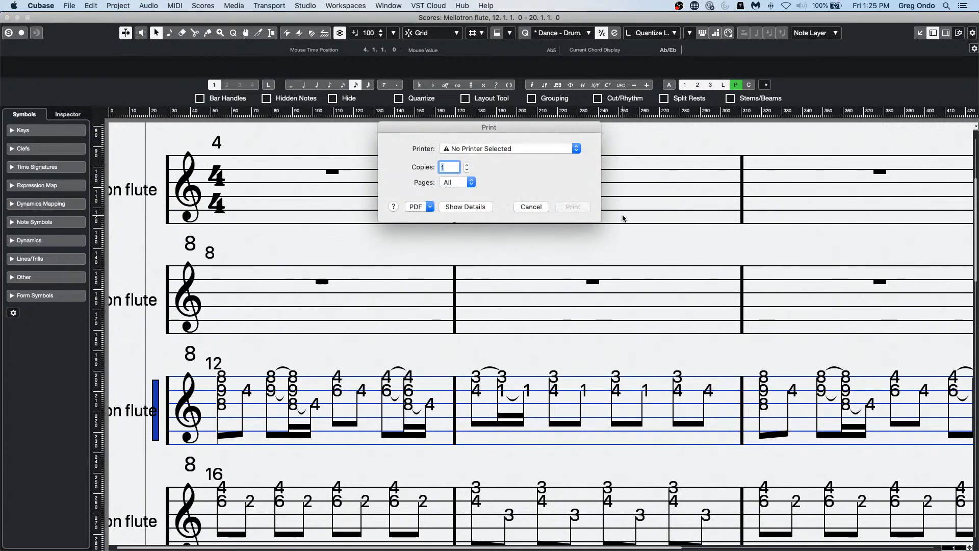
Save the tablature printout to the Desktop as a PDF named "tab print"
{"action": "left_click", "coordinate": [429, 207]}
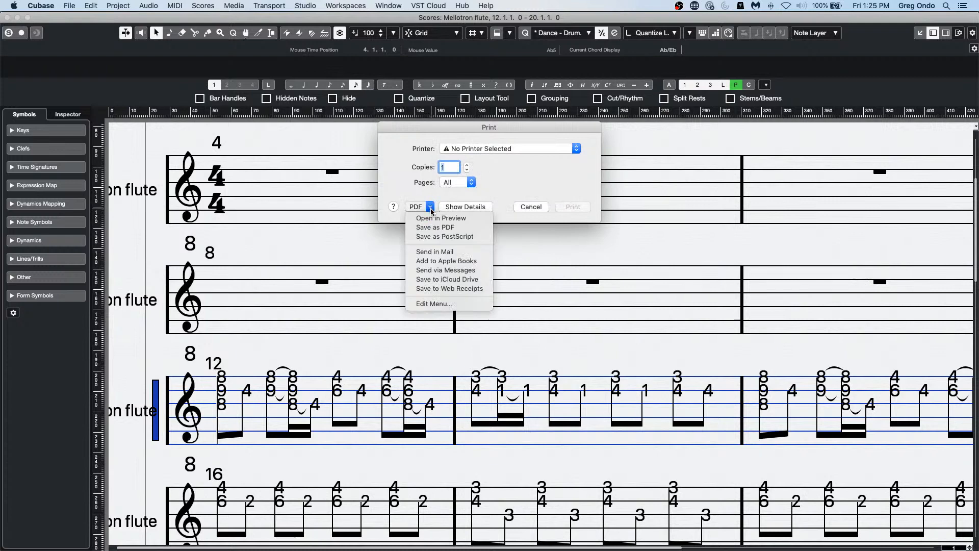
{"action": "left_click", "coordinate": [447, 227]}
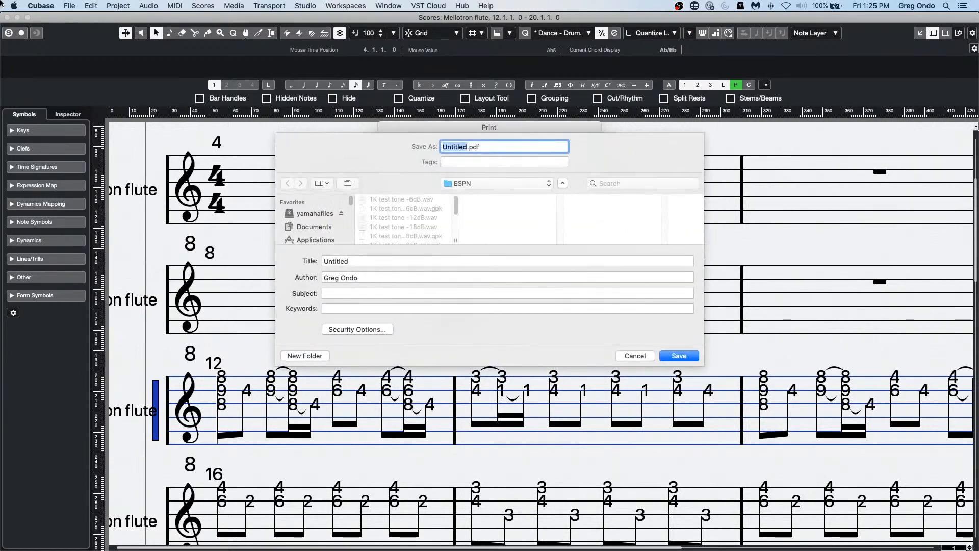
{"action": "type", "text": "tab"}
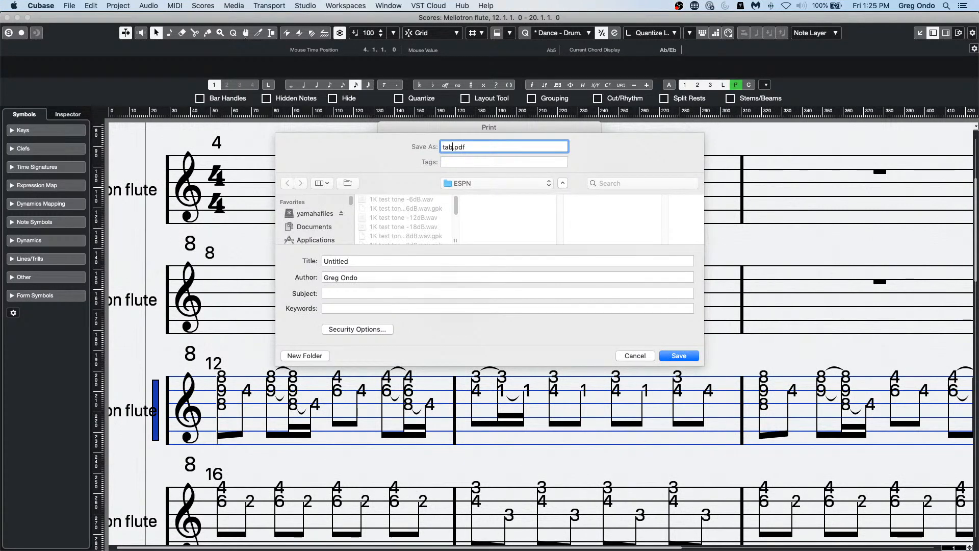
{"action": "type", "text": " print"}
{"action": "left_click", "coordinate": [491, 183]}
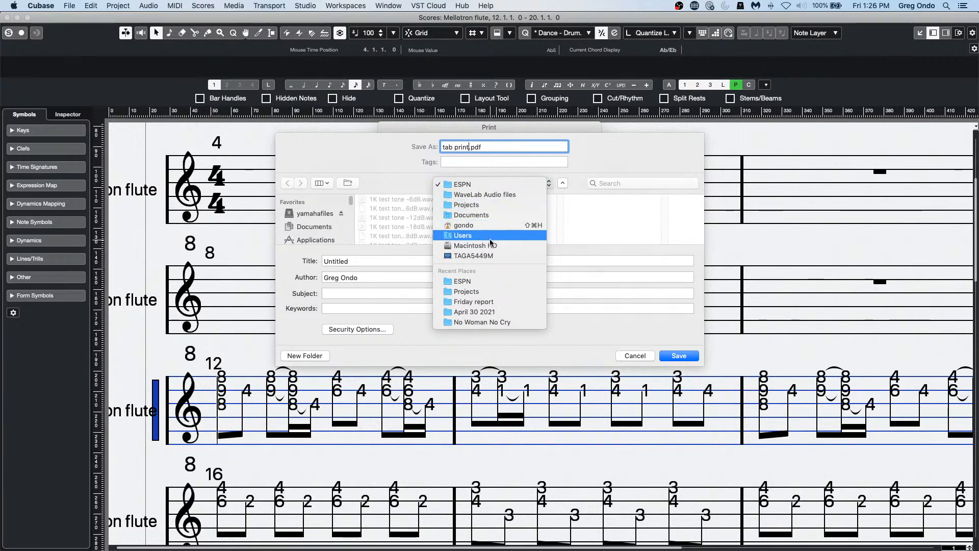
{"action": "left_click", "coordinate": [495, 225]}
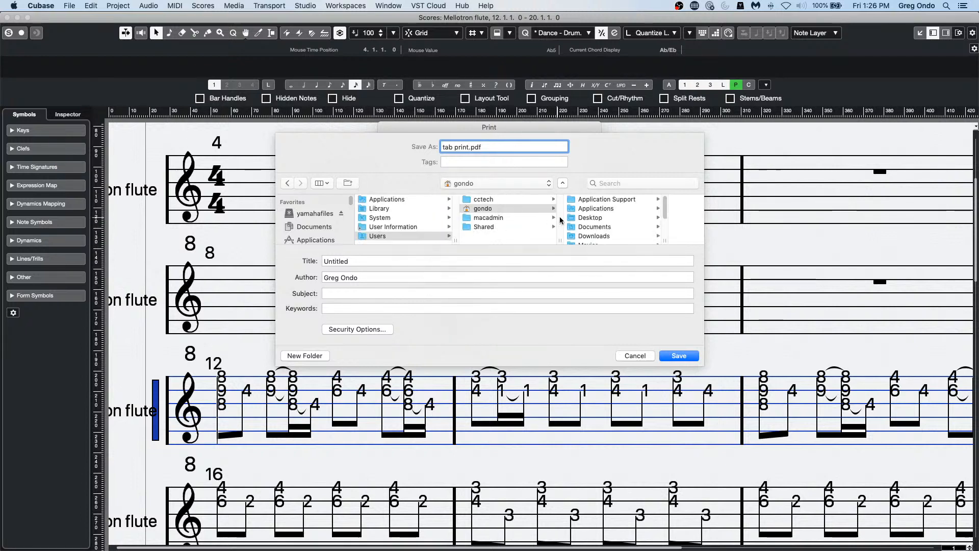
{"action": "left_click", "coordinate": [605, 219]}
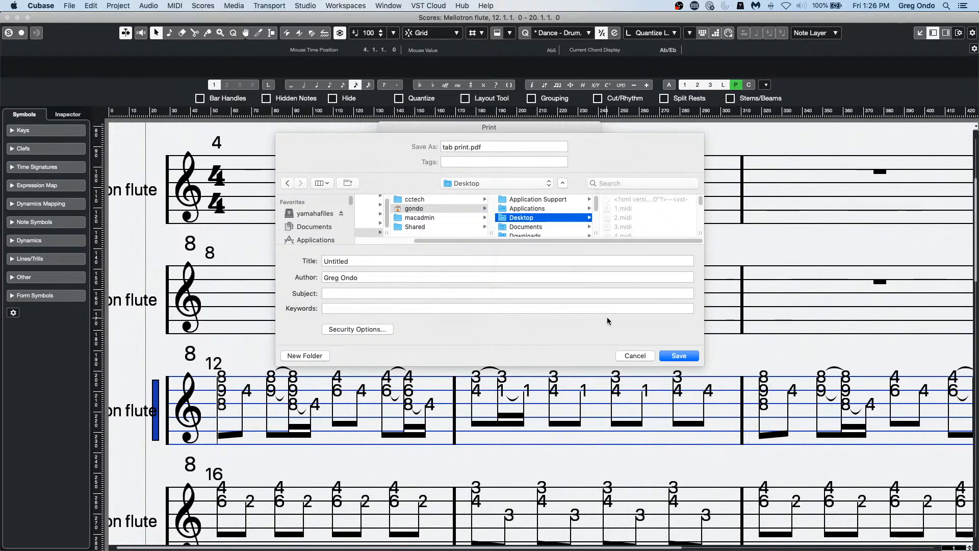
{"action": "left_click", "coordinate": [678, 355]}
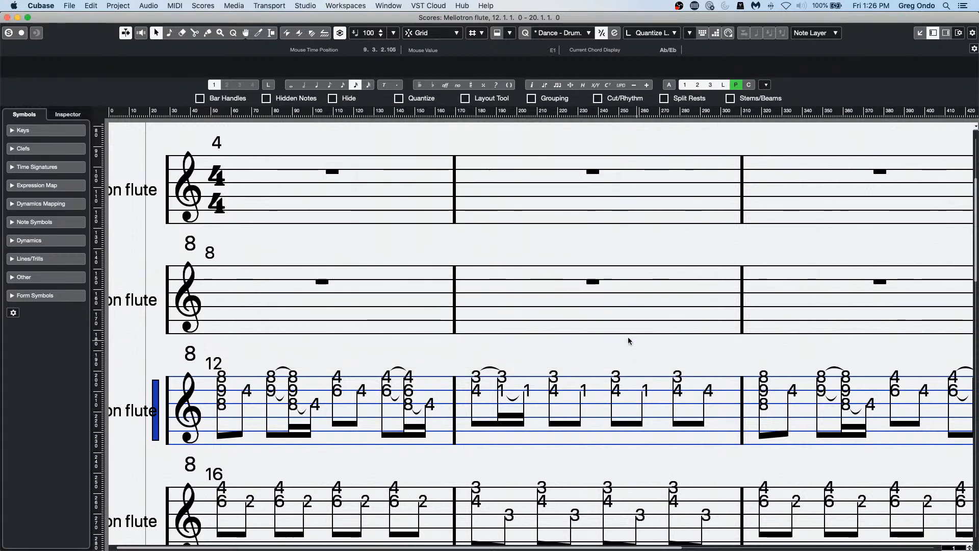
Switch to Finder, open tab print.pdf from the Desktop to view the printed tablature, and close both the PDF and the Finder window
{"action": "mouse_move", "coordinate": [275, 547]}
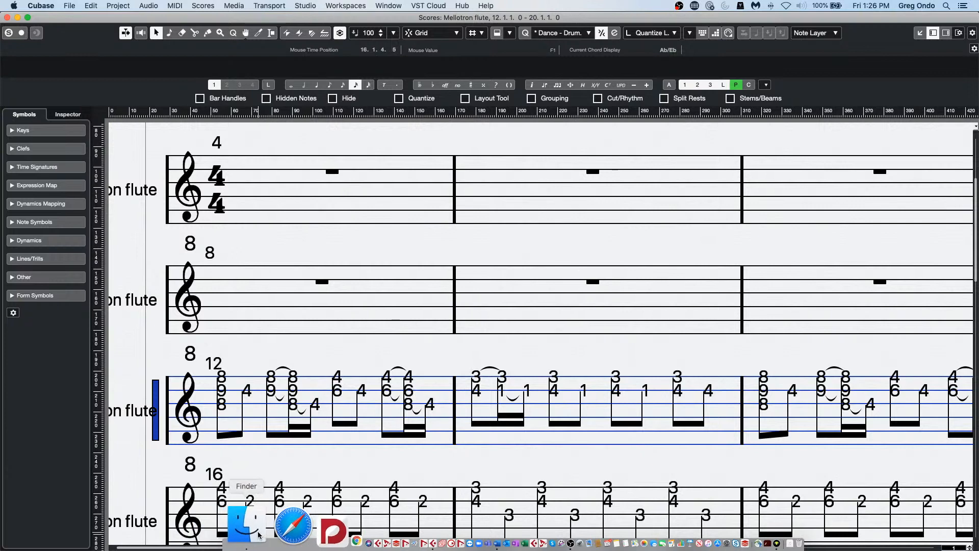
{"action": "left_click", "coordinate": [246, 526]}
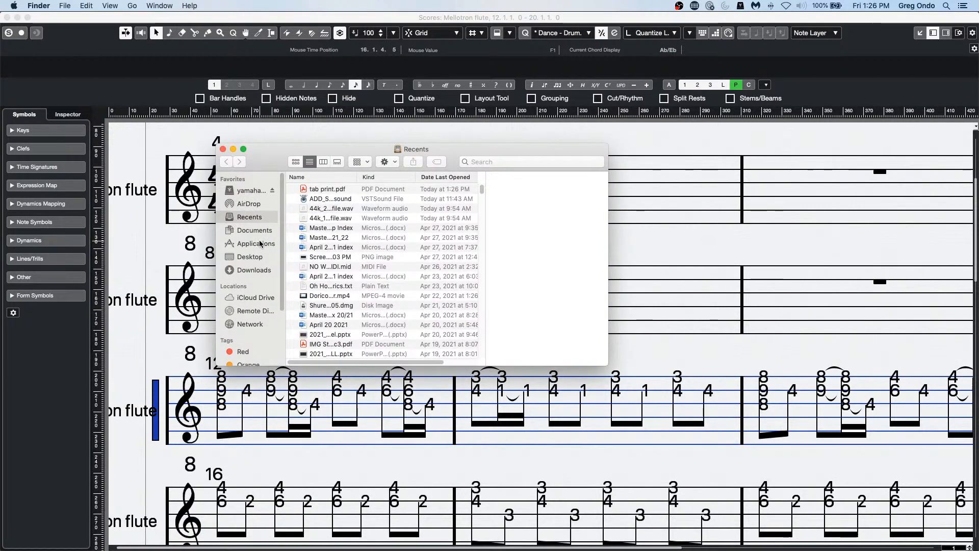
{"action": "left_click", "coordinate": [257, 259]}
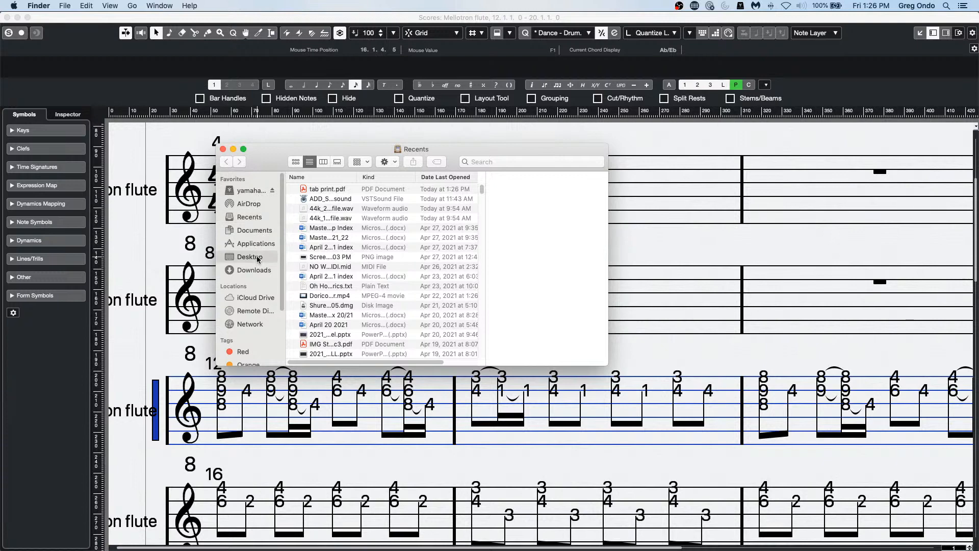
{"action": "scroll", "coordinate": [389, 227], "scroll_direction": "up", "scroll_amount": 15}
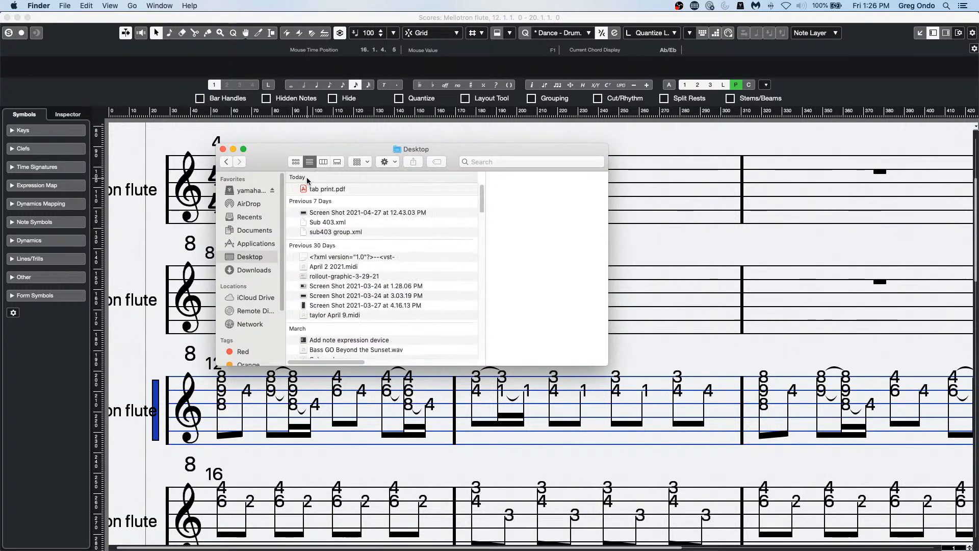
{"action": "left_click", "coordinate": [330, 190]}
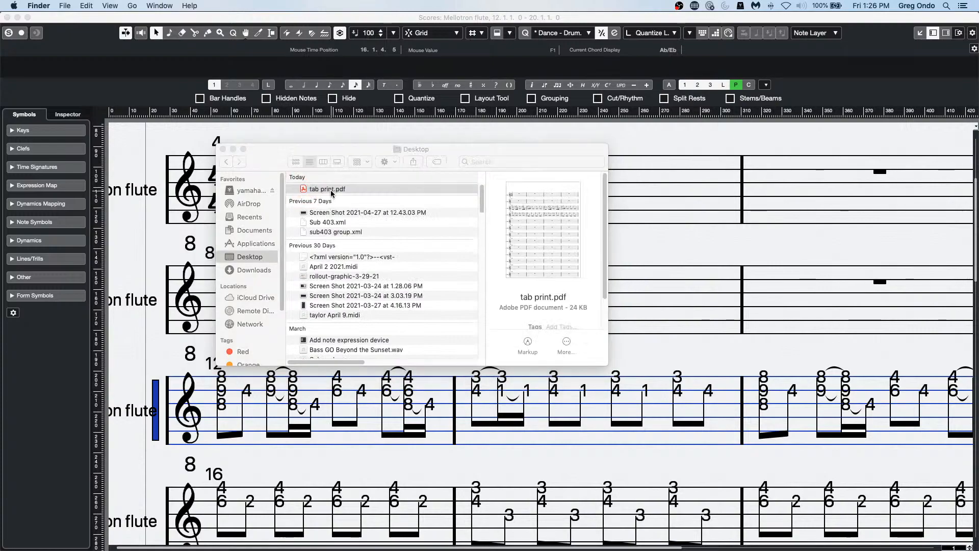
{"action": "double_click", "coordinate": [331, 192]}
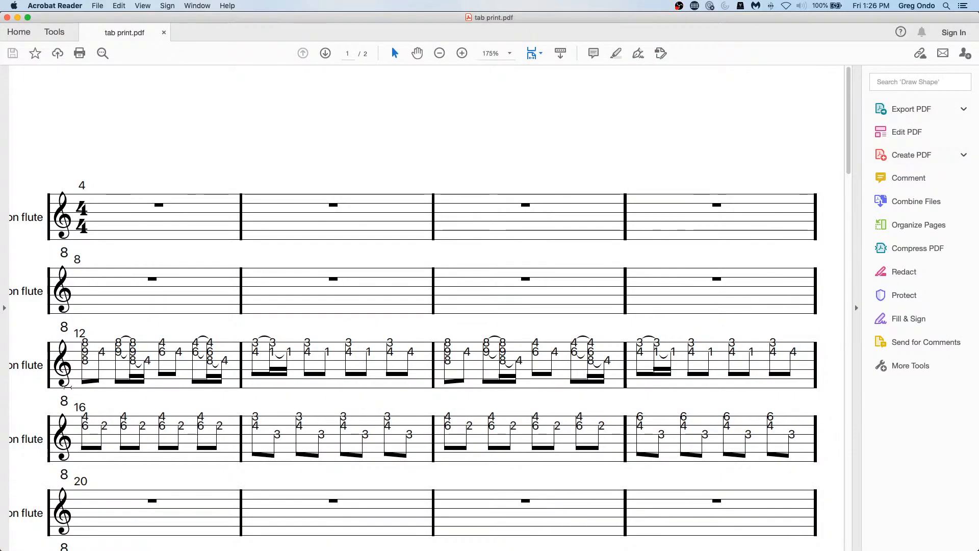
{"action": "left_click", "coordinate": [7, 18]}
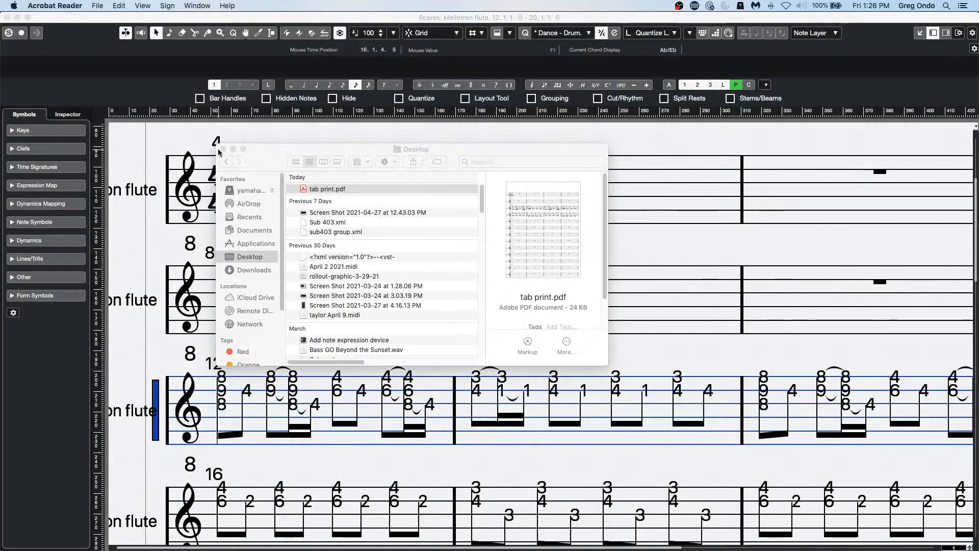
{"action": "left_click", "coordinate": [222, 149]}
Open the score settings from the Mellotron flute staff at bar 4 to review its tablature options, and close them
{"action": "left_click", "coordinate": [155, 204]}
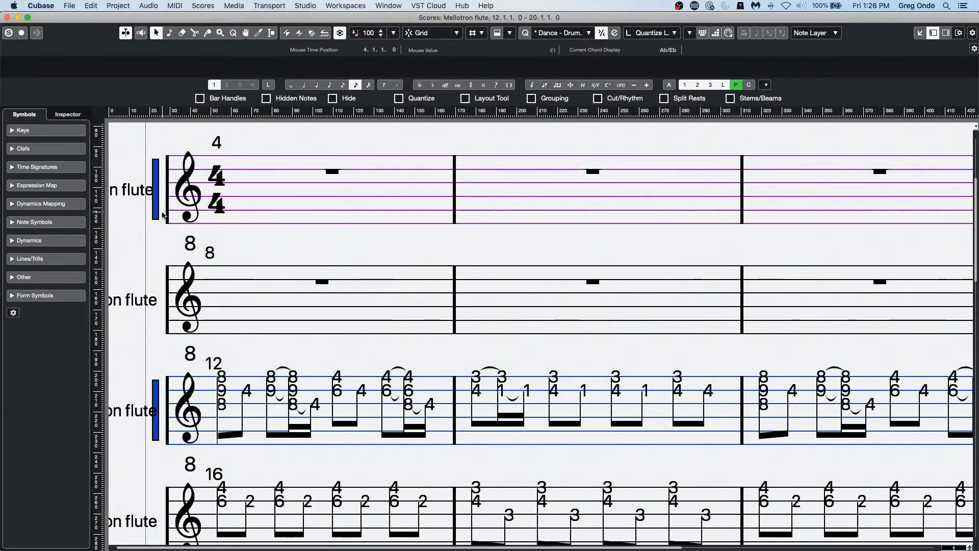
{"action": "double_click", "coordinate": [155, 206]}
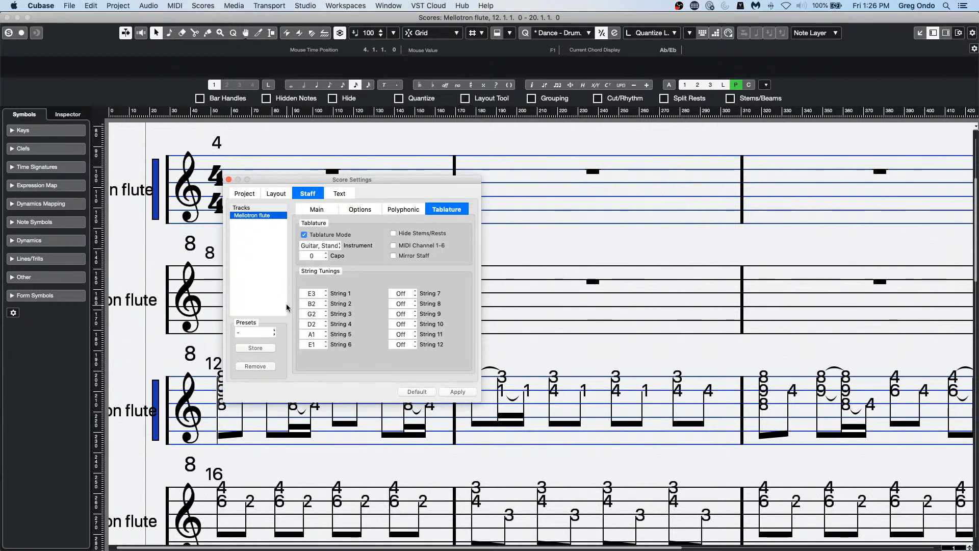
{"action": "left_click", "coordinate": [228, 180]}
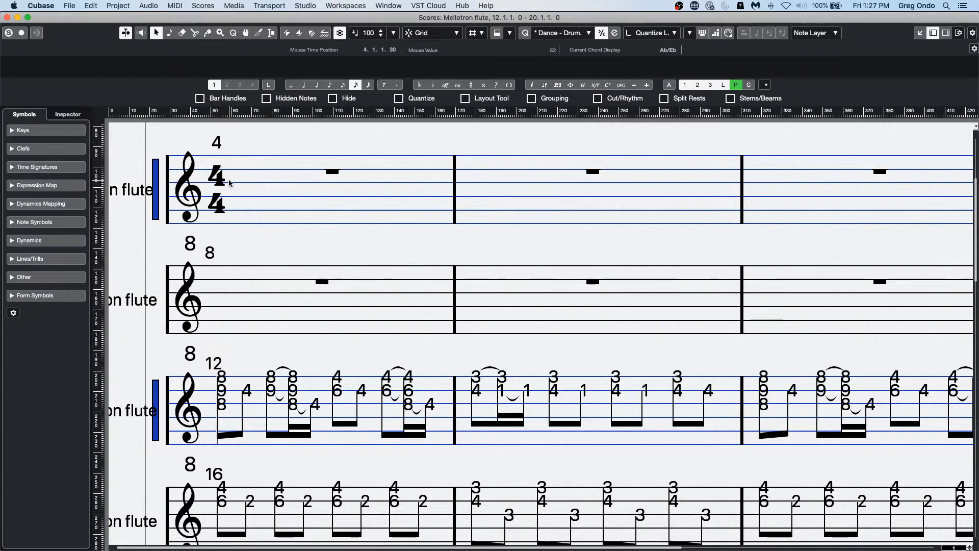
Close the Score Editor and Key Editor windows and place the project cursor in the empty area past bar 81
{"action": "left_click", "coordinate": [7, 18]}
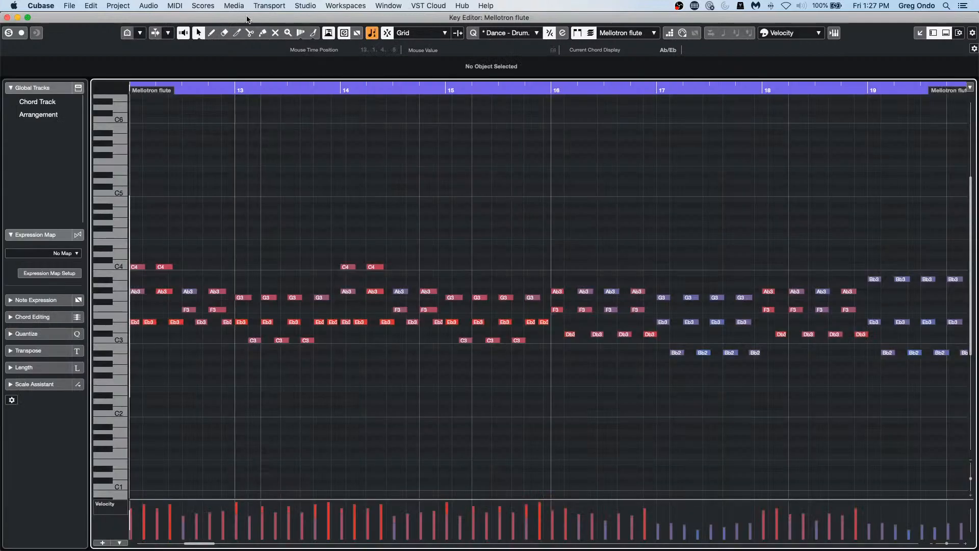
{"action": "left_click", "coordinate": [7, 18]}
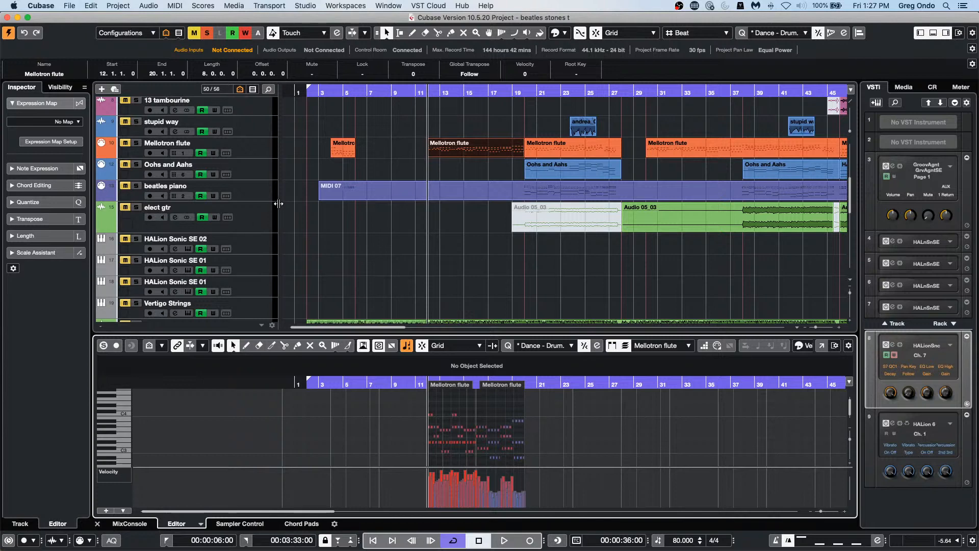
{"action": "left_click_drag", "start_coordinate": [356, 91], "coordinate": [354, 32]}
{"action": "left_click", "coordinate": [521, 92]}
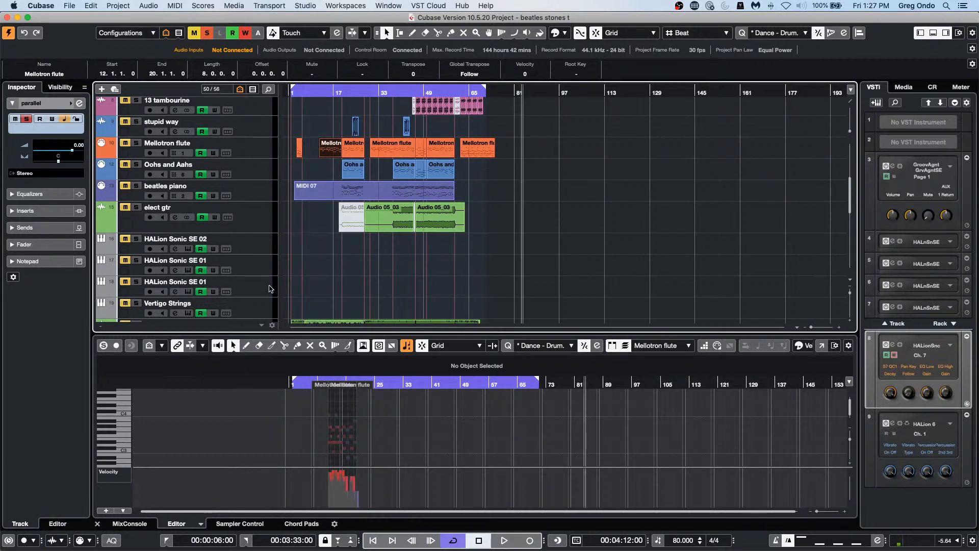
Add one mono audio track with UR24C Input 1 as its input and Stereo output below the "stupid way" track
{"action": "right_click", "coordinate": [248, 127]}
{"action": "mouse_move", "coordinate": [276, 131]}
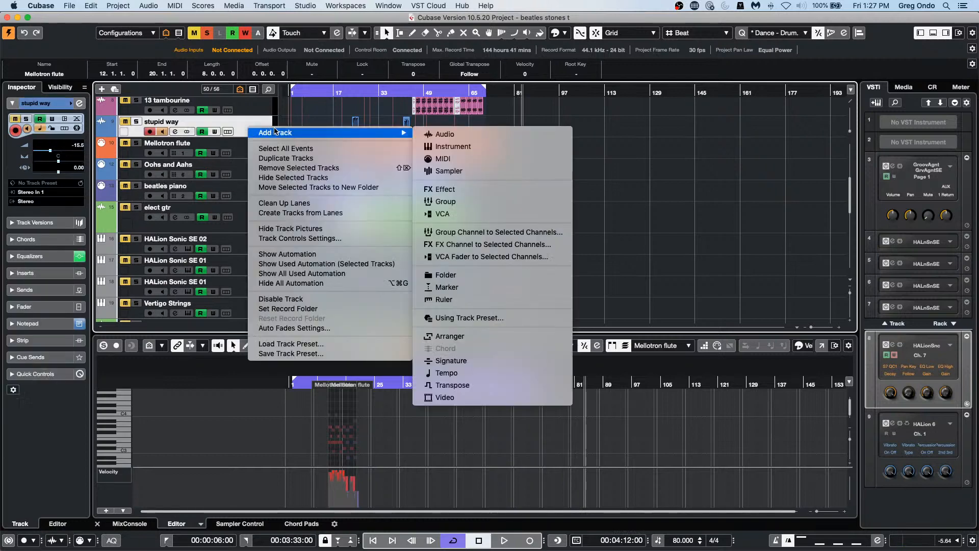
{"action": "left_click", "coordinate": [488, 134]}
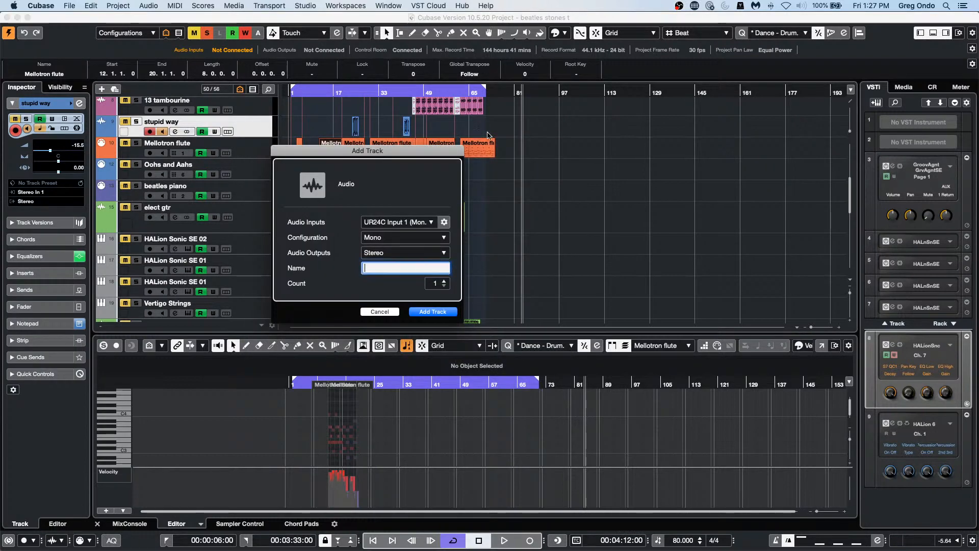
{"action": "left_click", "coordinate": [442, 314]}
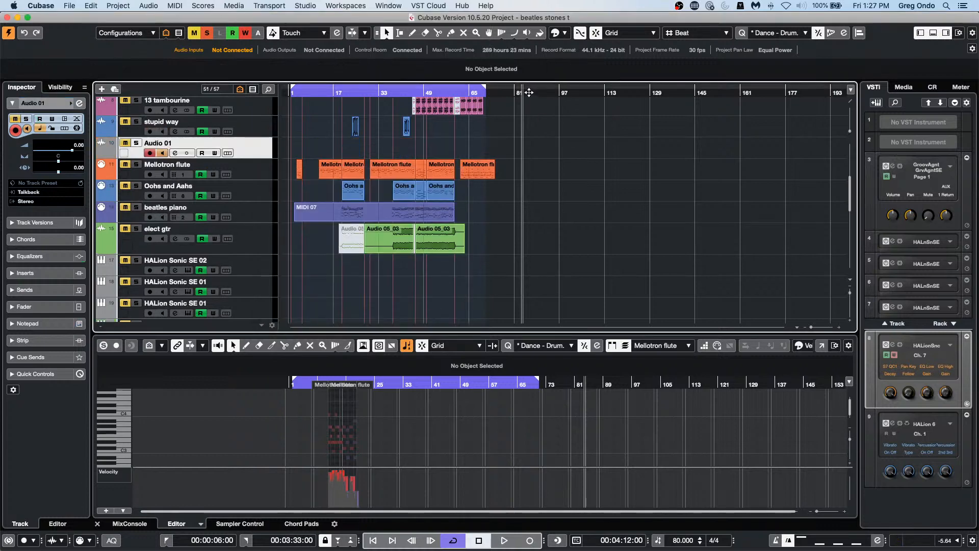
Start playback and punch recording in and out twice on the new audio track
{"action": "left_click", "coordinate": [504, 539]}
{"action": "left_click", "coordinate": [533, 542]}
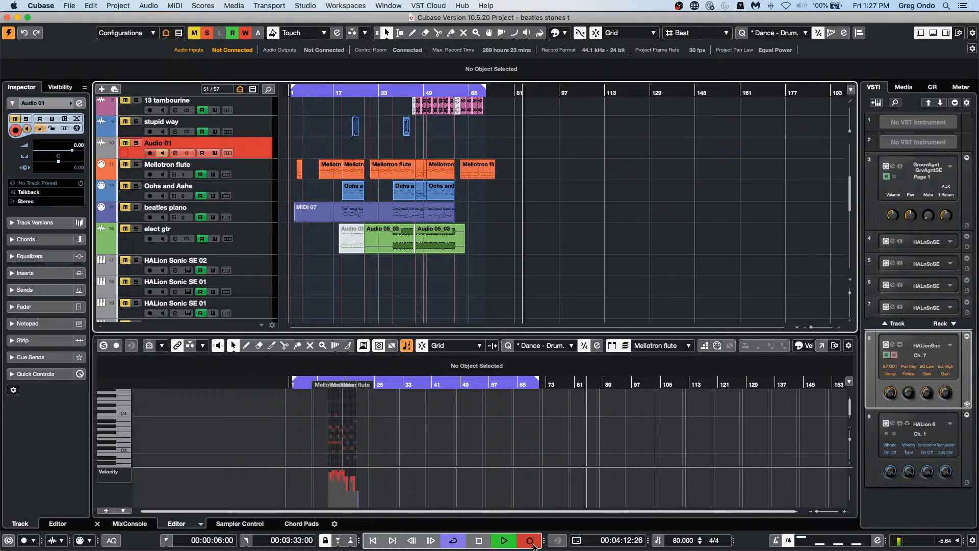
{"action": "left_click", "coordinate": [533, 544]}
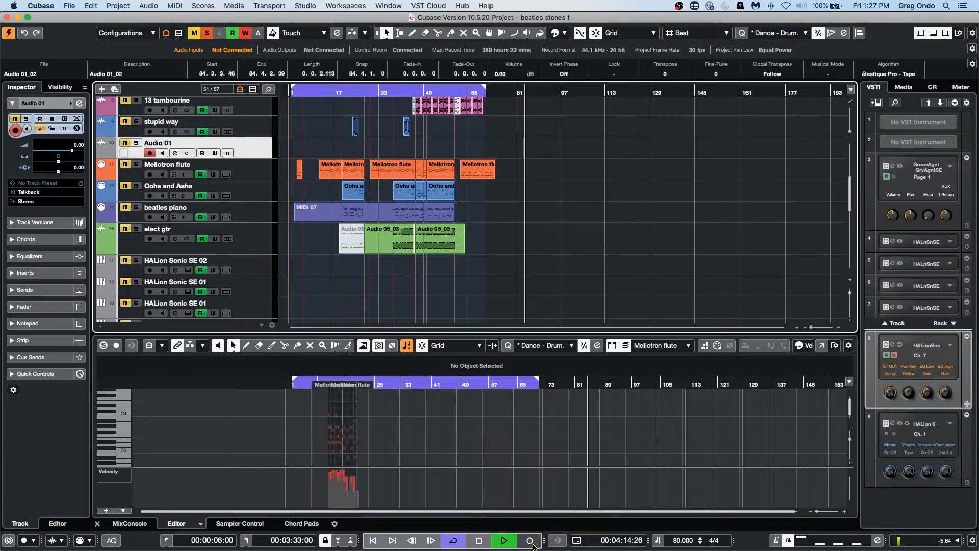
{"action": "left_click", "coordinate": [533, 544]}
{"action": "left_click", "coordinate": [533, 543]}
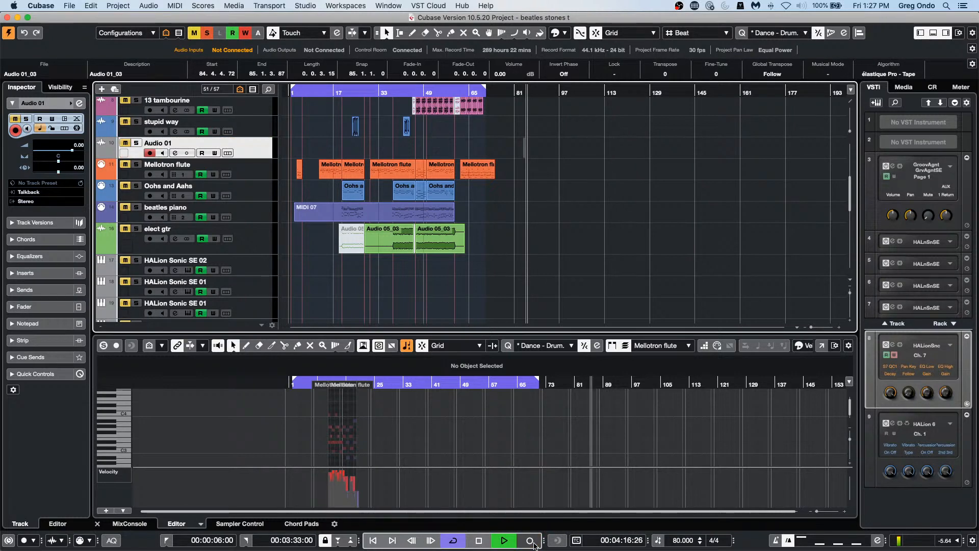
Record several more short punch-in takes on the new audio track around bars 86 to 88, and stop playback
{"action": "key", "text": "h"}
{"action": "key", "text": "h"}
{"action": "key", "text": "h"}
{"action": "key", "text": "h"}
{"action": "key", "text": "h"}
{"action": "key", "text": "h"}
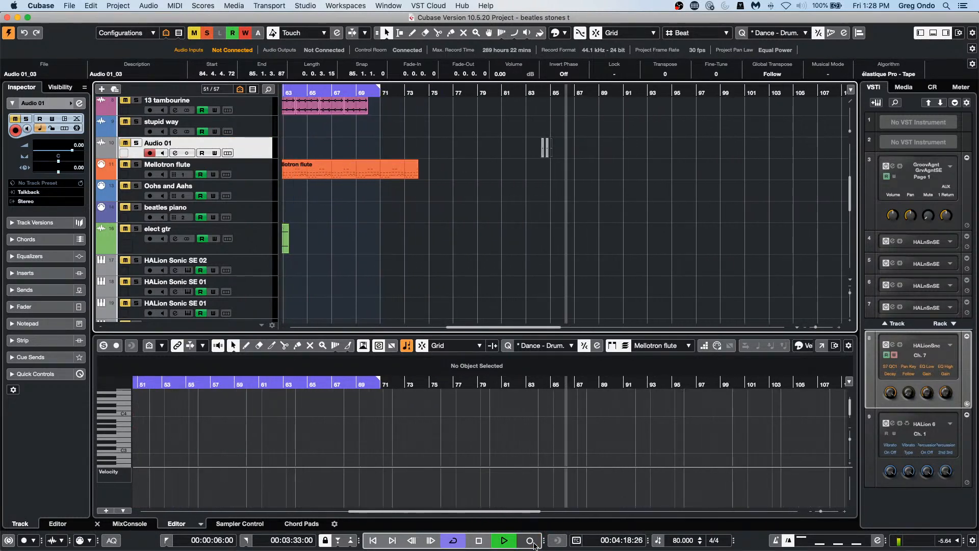
{"action": "left_click", "coordinate": [533, 543]}
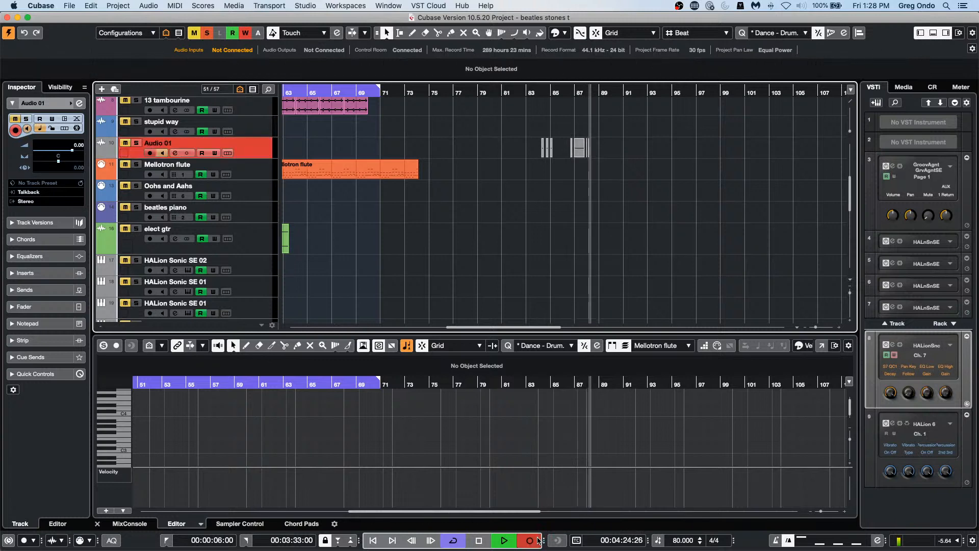
{"action": "key", "text": "space"}
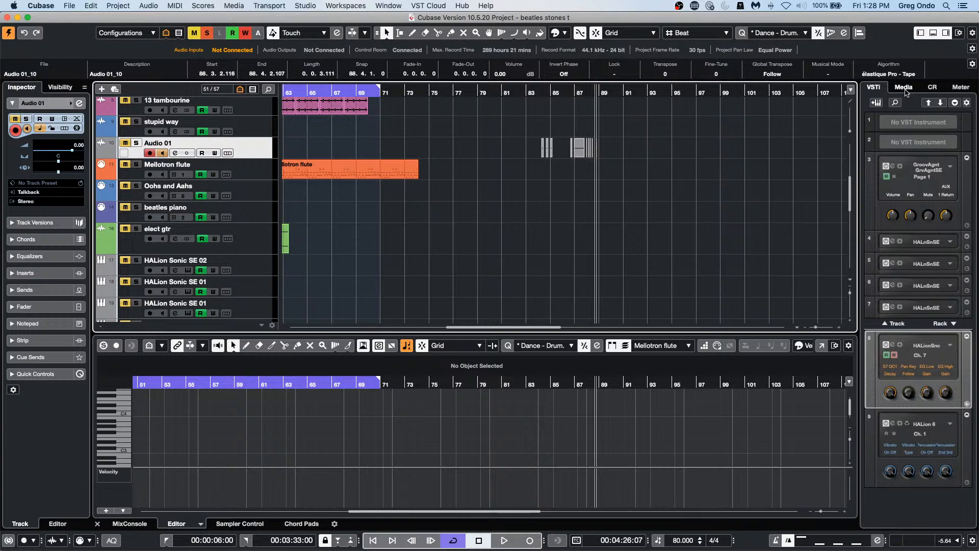
Load Groove Agent SE into the first empty instrument slot and move its window clear of the recorded takes
{"action": "left_click", "coordinate": [923, 126]}
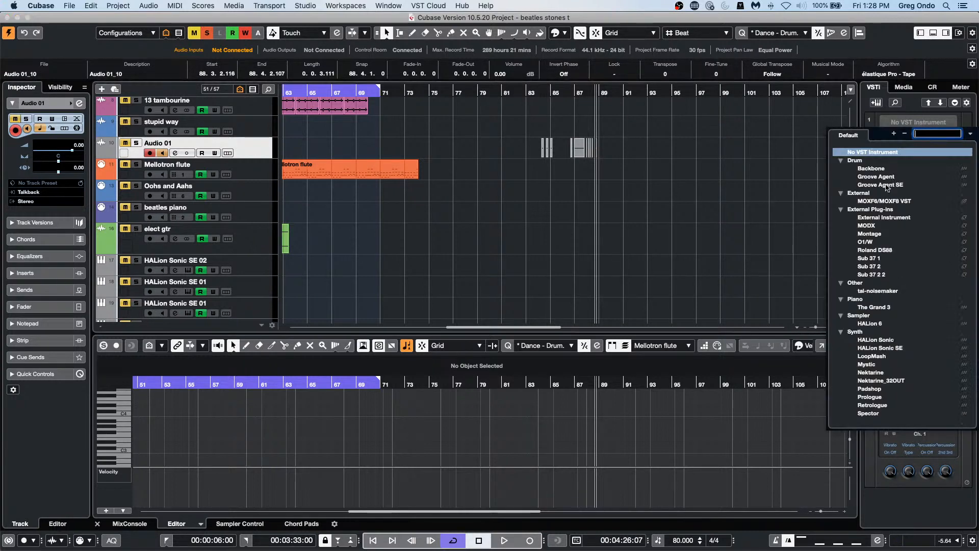
{"action": "left_click", "coordinate": [889, 185]}
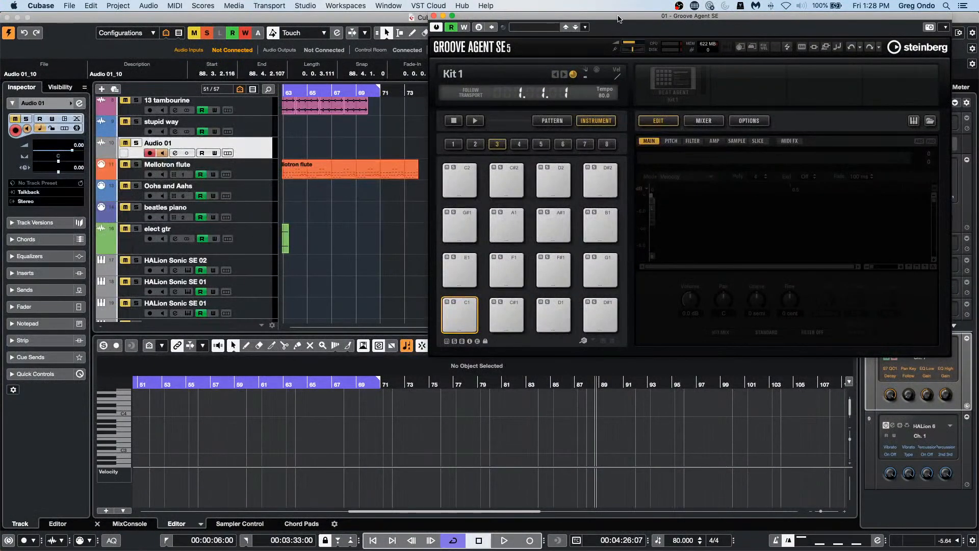
{"action": "left_click_drag", "start_coordinate": [616, 17], "coordinate": [772, 268]}
Select all recorded takes on the Audio 01 track and drop them onto Groove Agent SE's pads, starting at pad E1
{"action": "left_click_drag", "start_coordinate": [513, 146], "coordinate": [788, 199]}
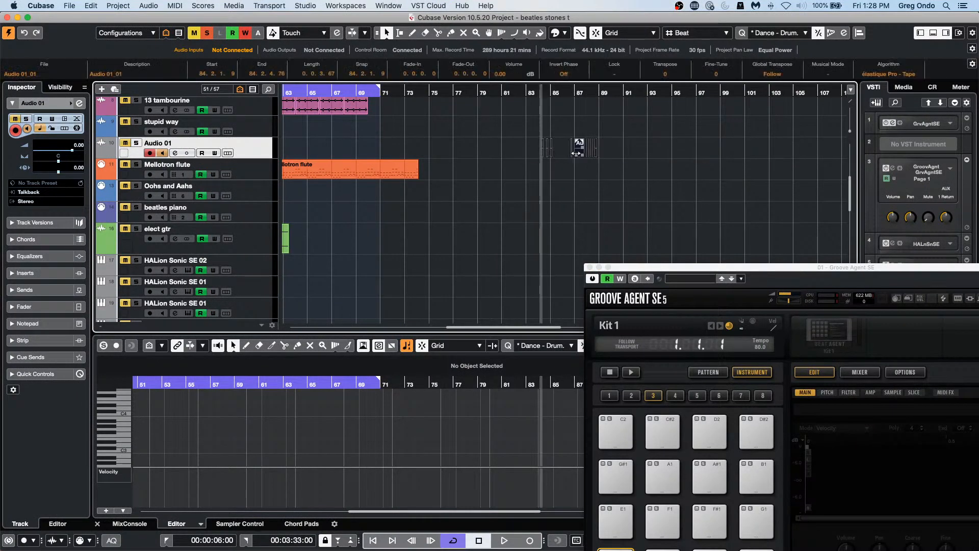
{"action": "left_click_drag", "start_coordinate": [579, 149], "coordinate": [613, 533]}
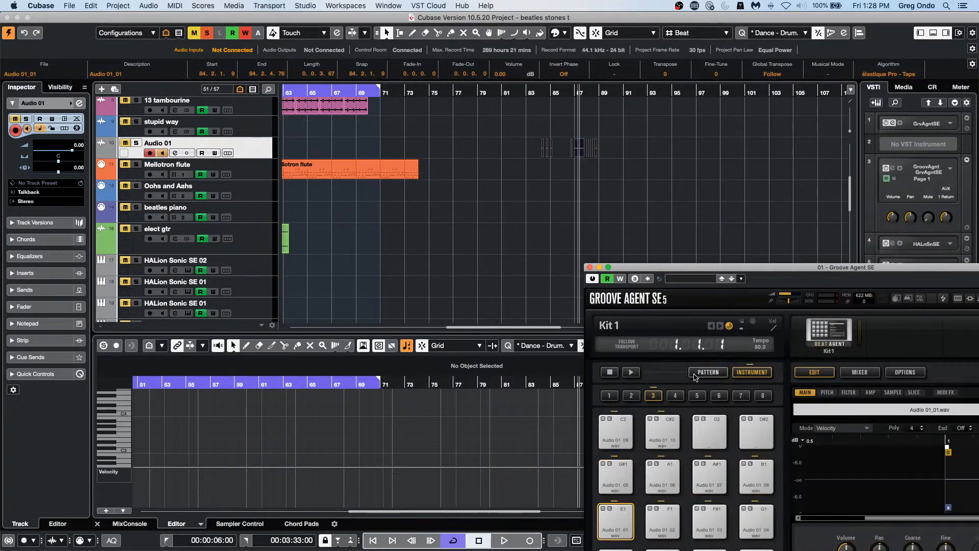
{"action": "left_click_drag", "start_coordinate": [670, 271], "coordinate": [456, 136]}
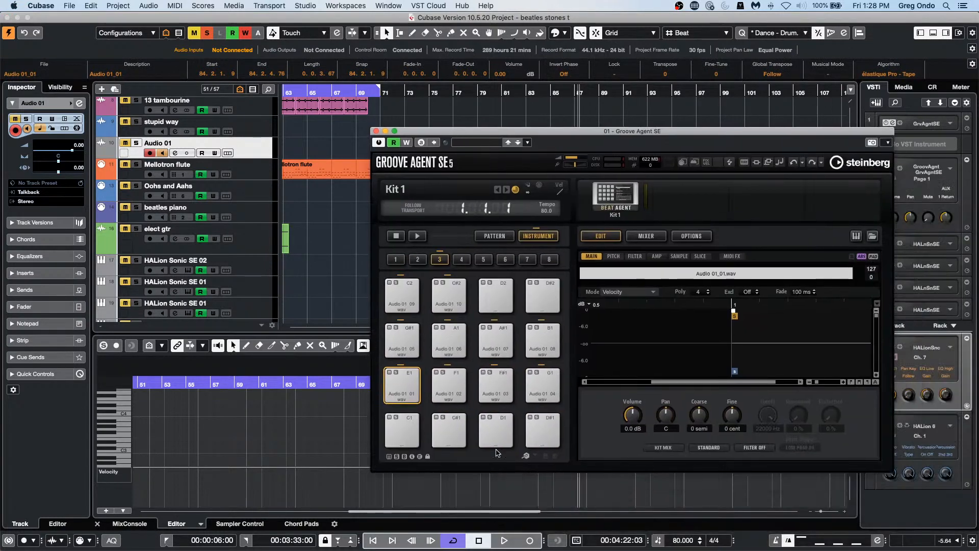
Examine the Export Kit With Samples dialog and its folder chooser for Kit 1, cancel it, and close Groove Agent SE's window
{"action": "left_click", "coordinate": [623, 203]}
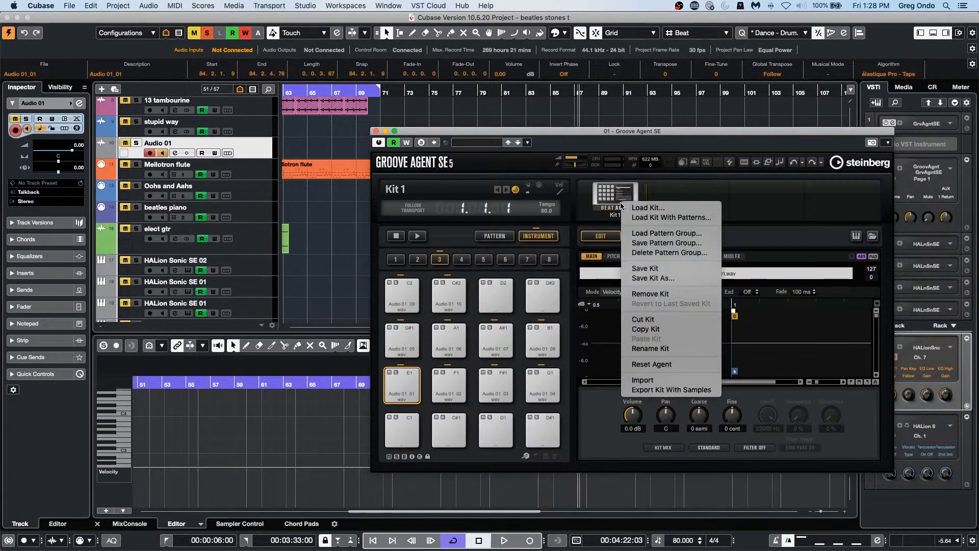
{"action": "left_click", "coordinate": [676, 390]}
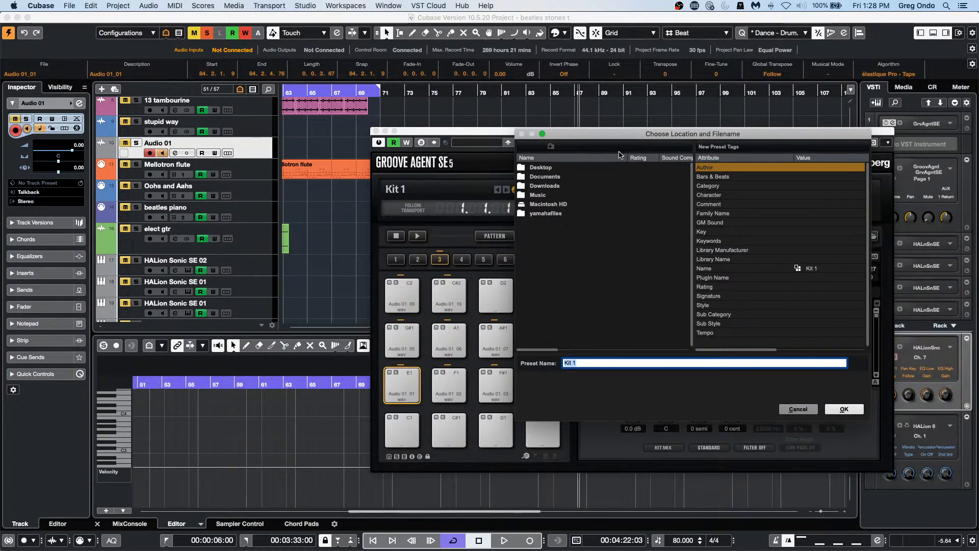
{"action": "left_click", "coordinate": [551, 147]}
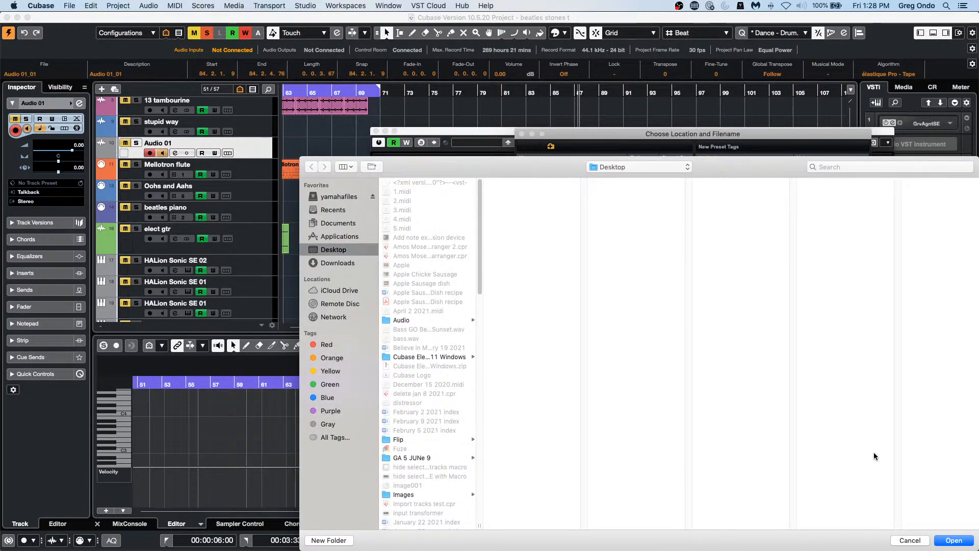
{"action": "left_click", "coordinate": [924, 541]}
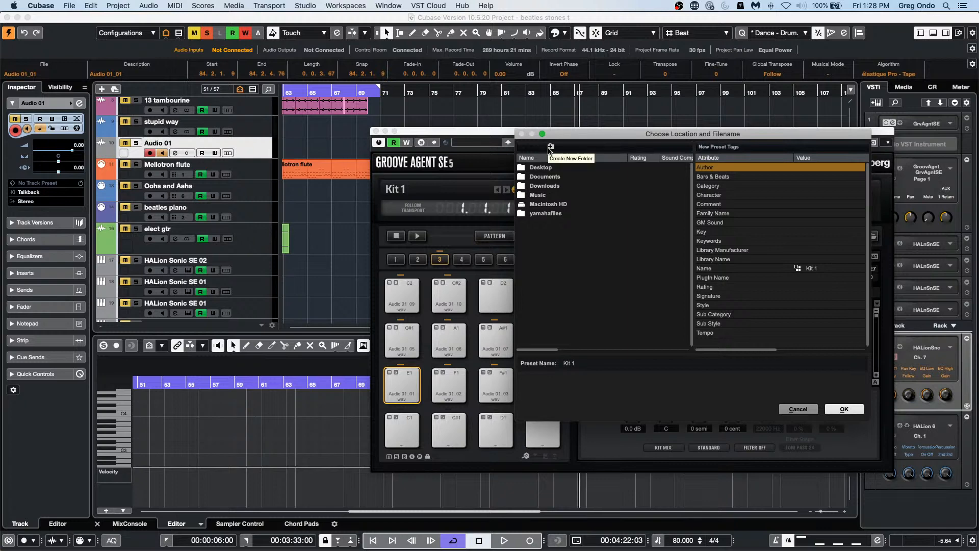
{"action": "left_click", "coordinate": [550, 147]}
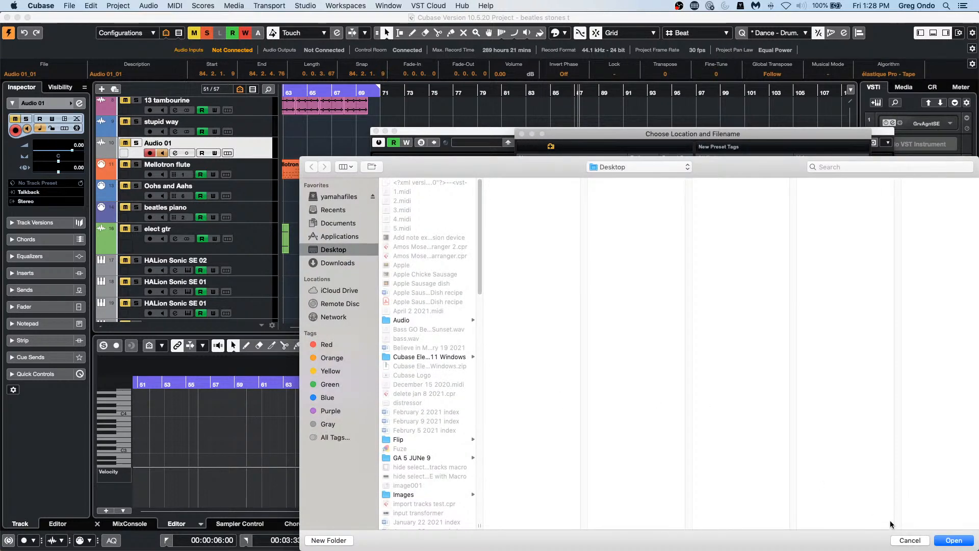
{"action": "left_click", "coordinate": [900, 539]}
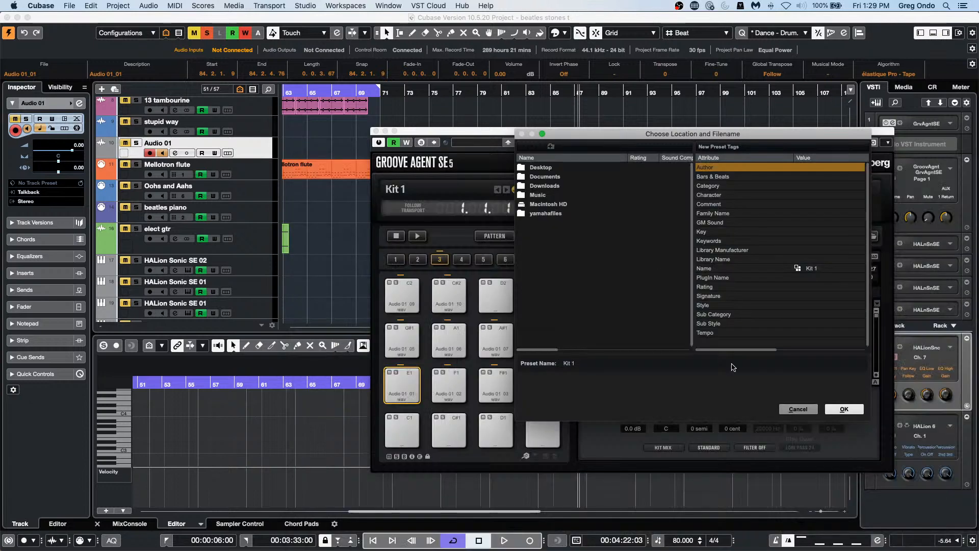
{"action": "left_click", "coordinate": [811, 410]}
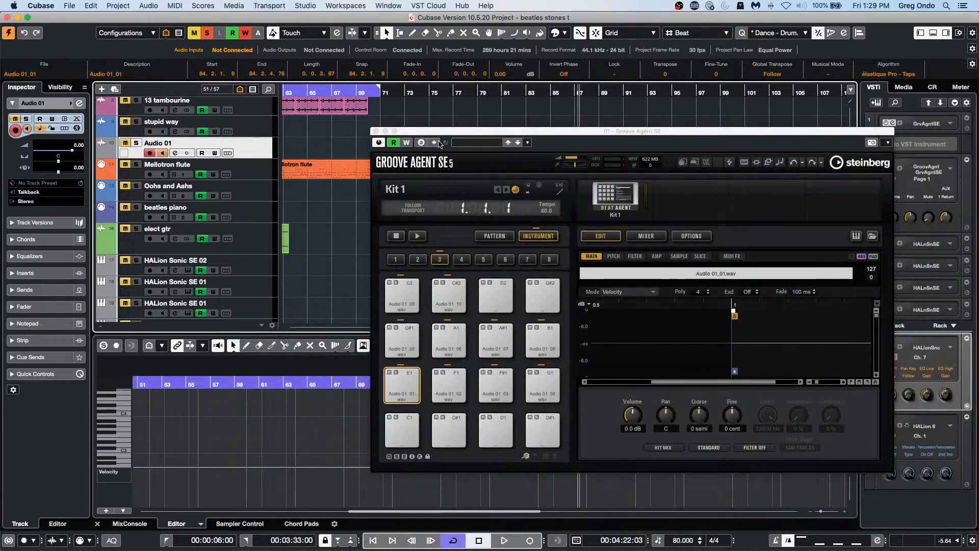
{"action": "left_click", "coordinate": [375, 131]}
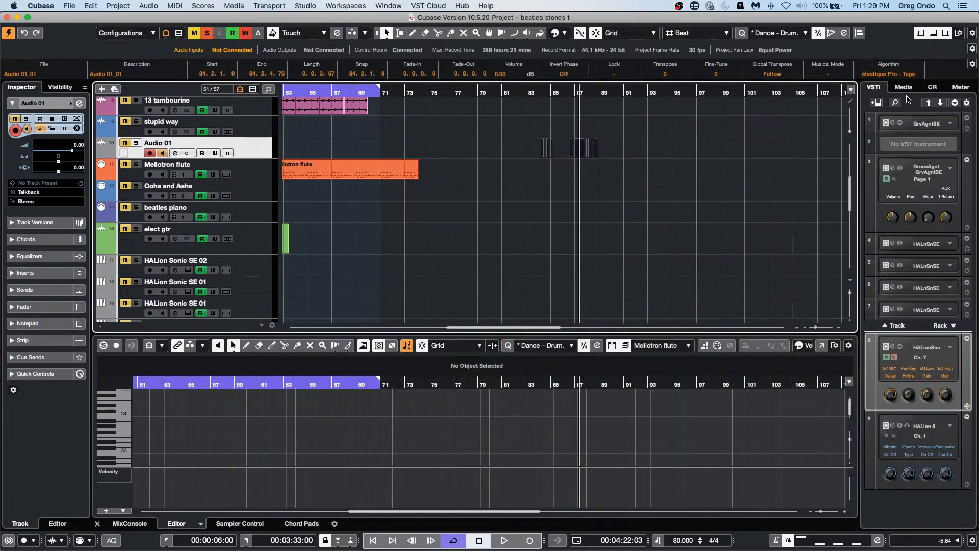
Replace Groove Agent SE with HALion 6 in the first instrument slot and bring its window fully into view
{"action": "left_click", "coordinate": [928, 127]}
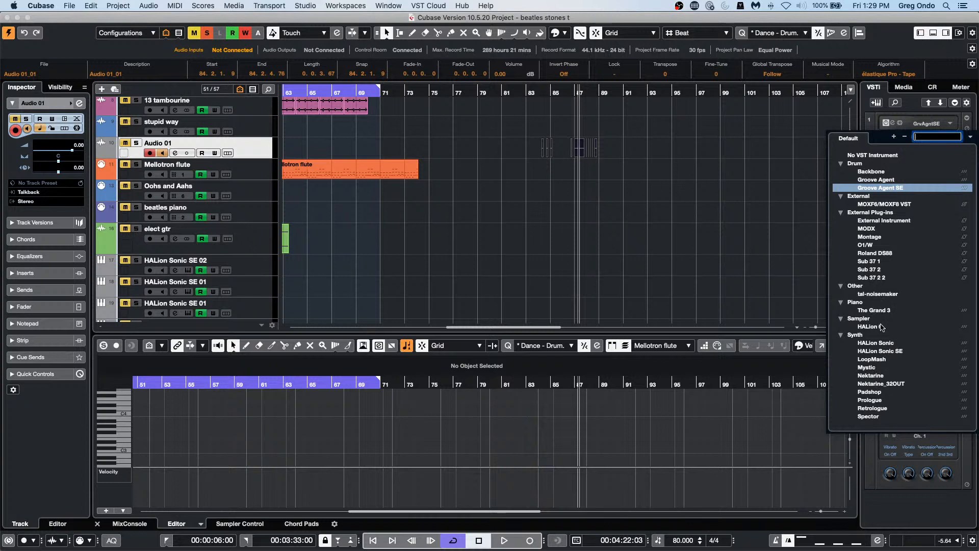
{"action": "left_click", "coordinate": [881, 327]}
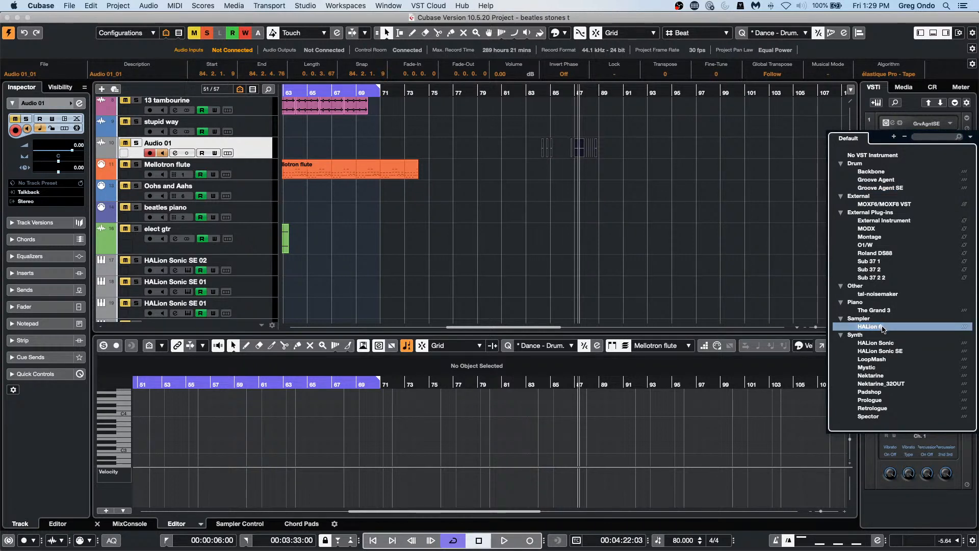
{"action": "left_click", "coordinate": [882, 329]}
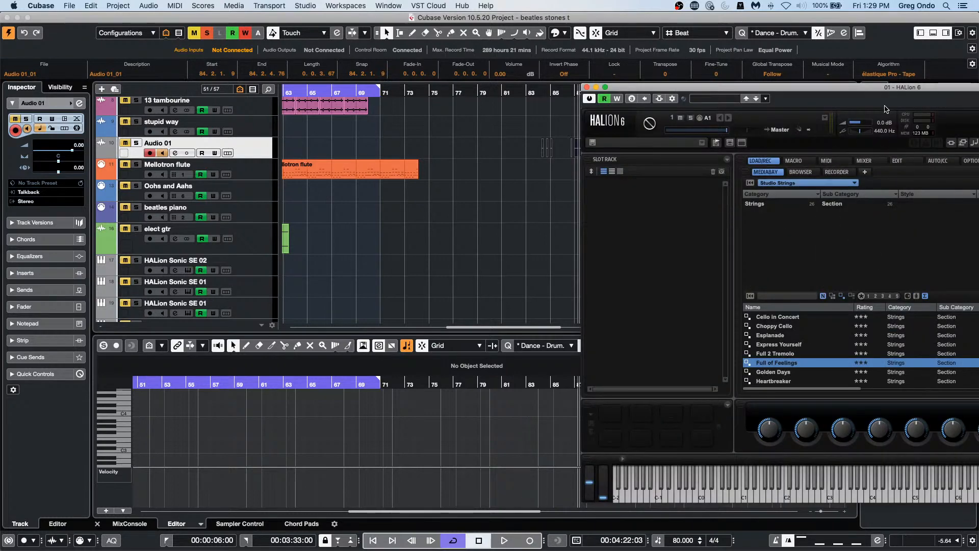
{"action": "left_click_drag", "start_coordinate": [884, 88], "coordinate": [655, 174]}
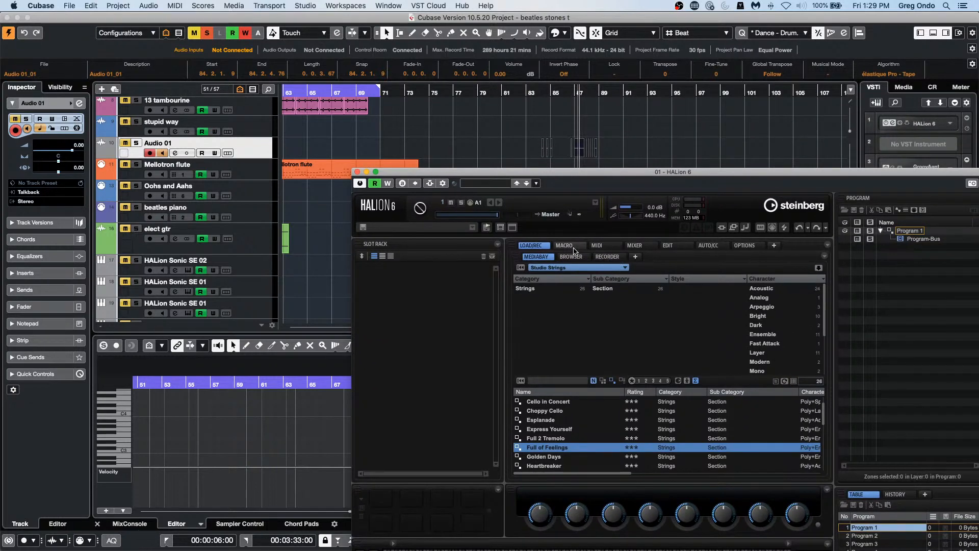
Show the sample mapping editor in HALion 6 and move the window clear of the Audio 01 takes
{"action": "left_click", "coordinate": [666, 246]}
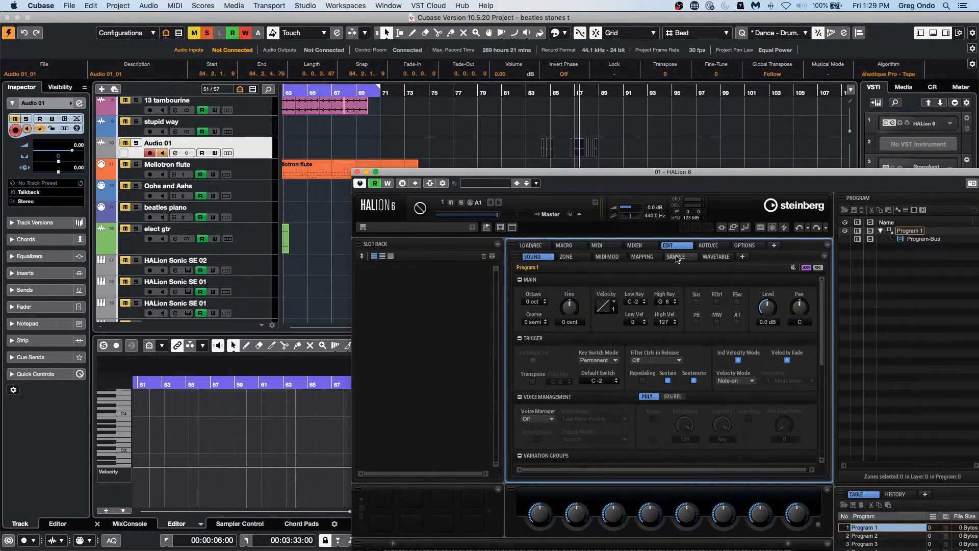
{"action": "left_click", "coordinate": [673, 257]}
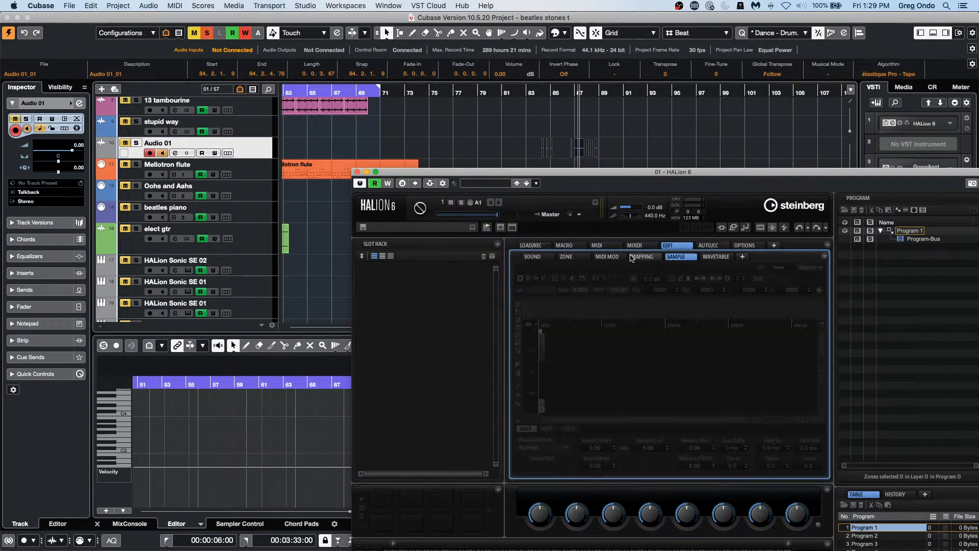
{"action": "left_click", "coordinate": [642, 257]}
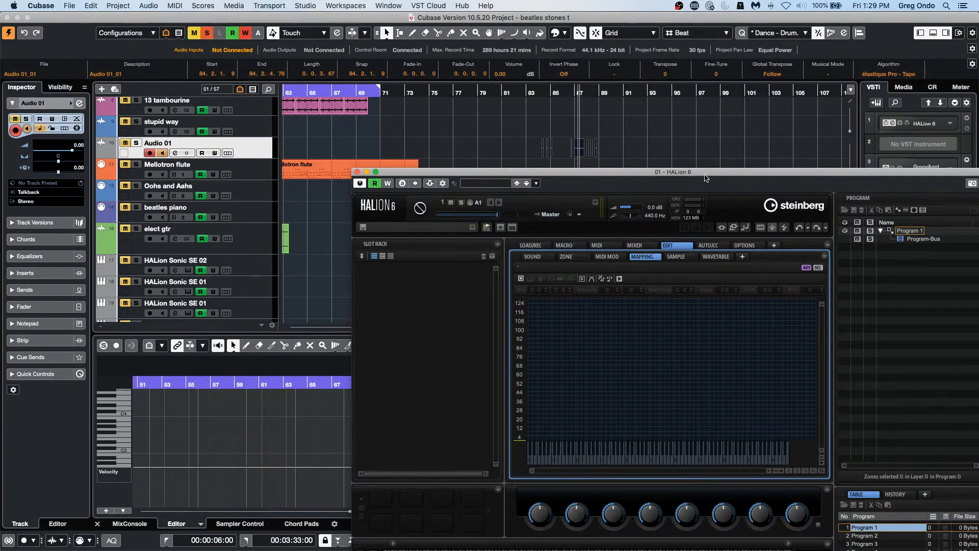
{"action": "left_click_drag", "start_coordinate": [540, 172], "coordinate": [534, 209]}
Import all Audio 01 takes into HALion 6's empty slot rack, with key range, root key and velocity range set to From Sample File
{"action": "left_click_drag", "start_coordinate": [580, 149], "coordinate": [594, 483]}
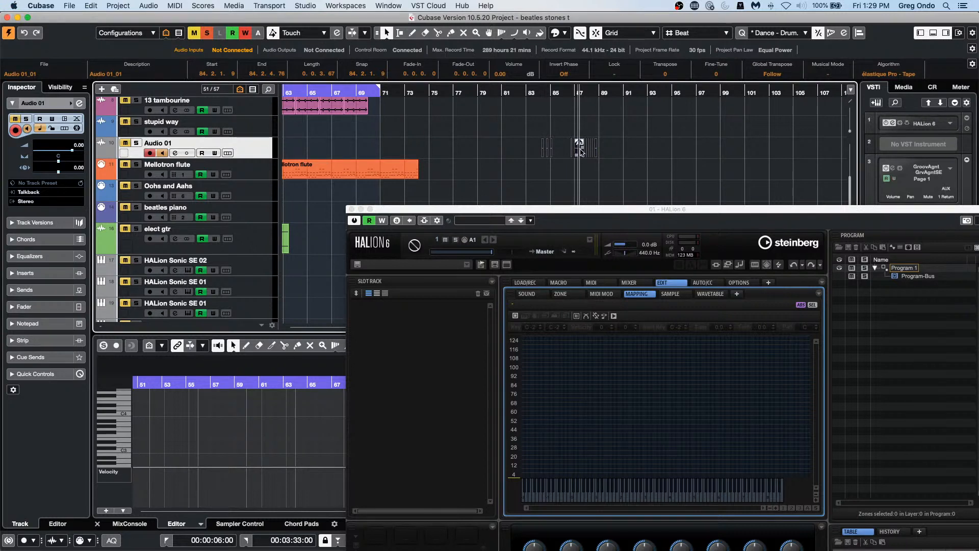
{"action": "left_click_drag", "start_coordinate": [579, 145], "coordinate": [404, 313]}
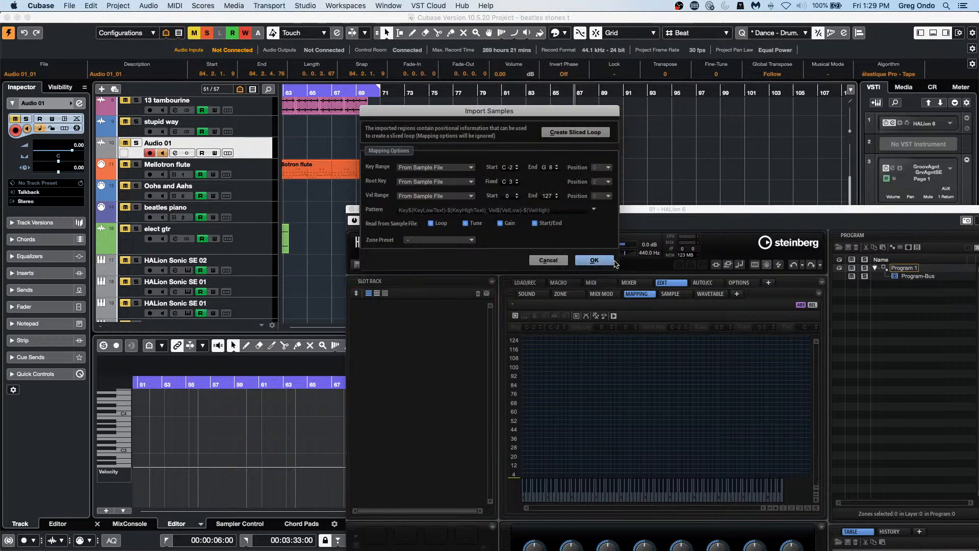
{"action": "left_click", "coordinate": [594, 261]}
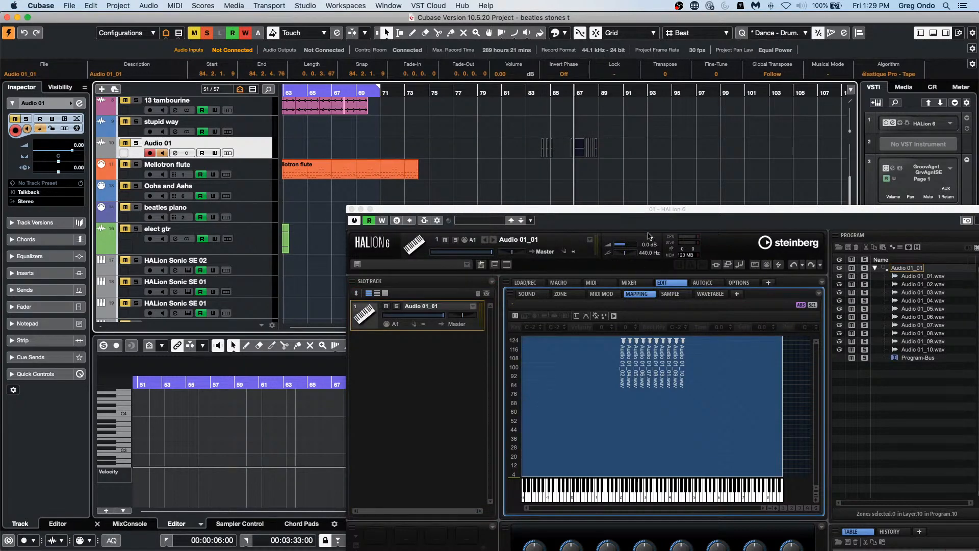
{"action": "left_click_drag", "start_coordinate": [649, 212], "coordinate": [556, 83]}
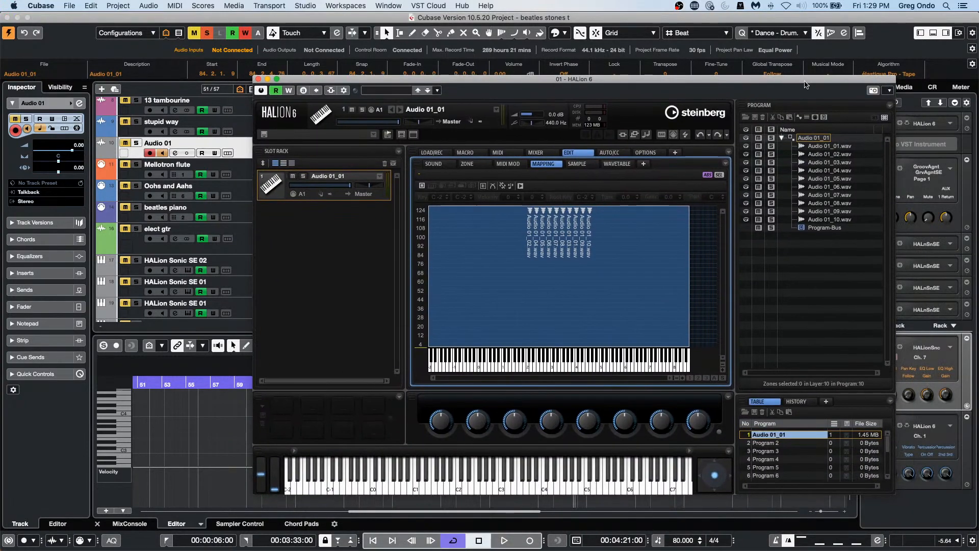
{"action": "left_click_drag", "start_coordinate": [804, 82], "coordinate": [700, 75]}
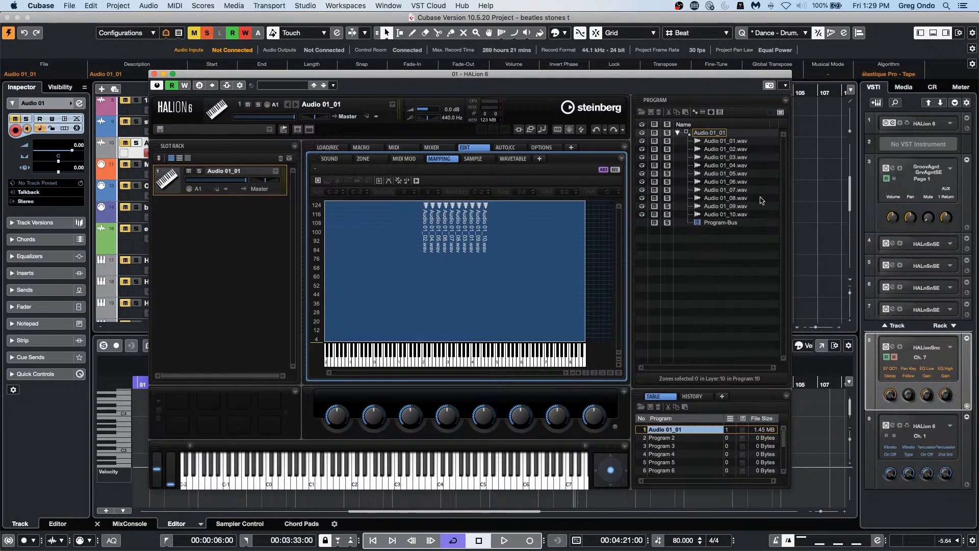
Examine the import and export options for the Audio 01_01 program in HALion 6, and close the instrument window
{"action": "right_click", "coordinate": [707, 135]}
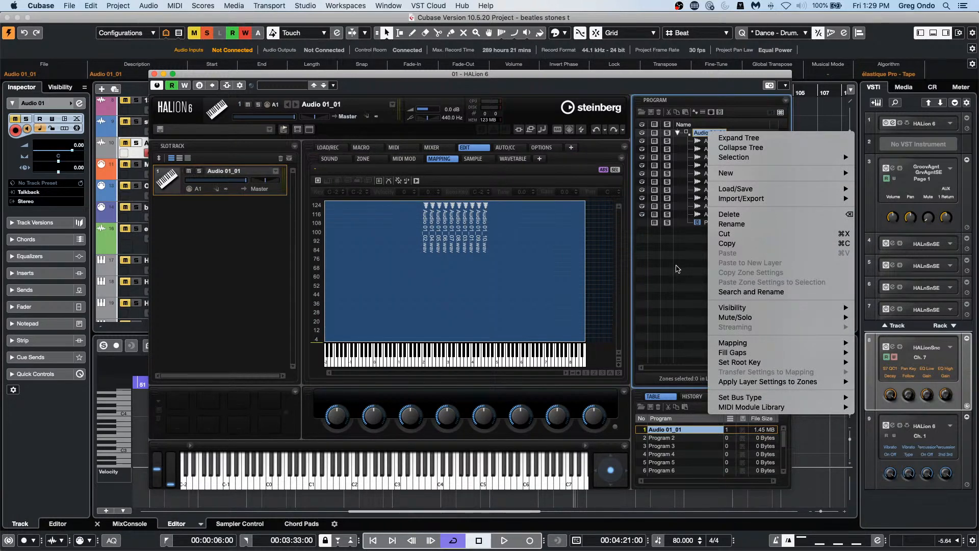
{"action": "mouse_move", "coordinate": [762, 198]}
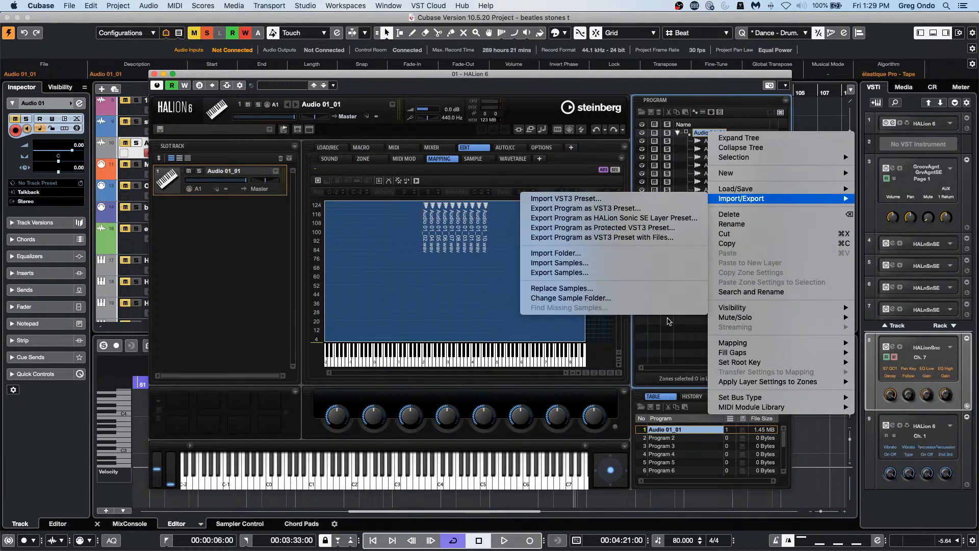
{"action": "left_click", "coordinate": [442, 331]}
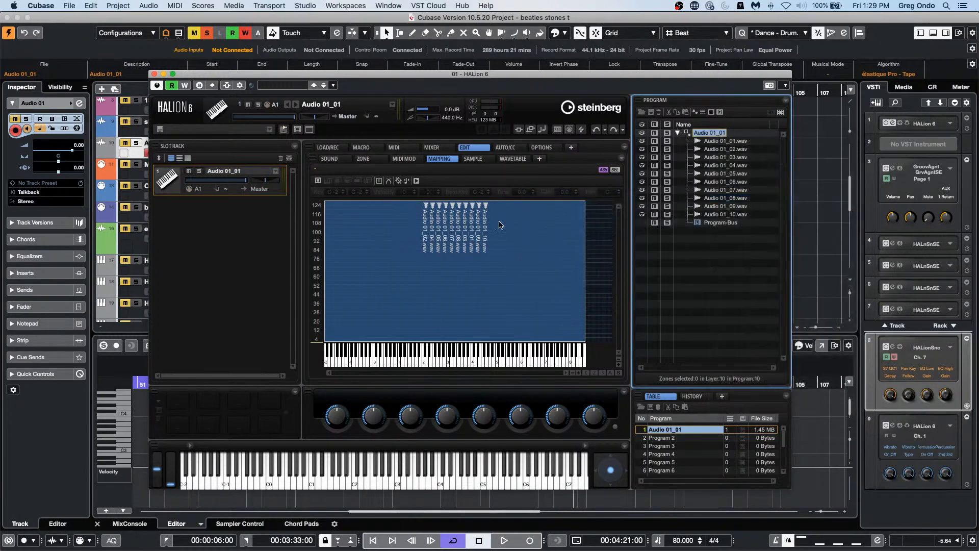
{"action": "right_click", "coordinate": [712, 135]}
{"action": "mouse_move", "coordinate": [775, 201]}
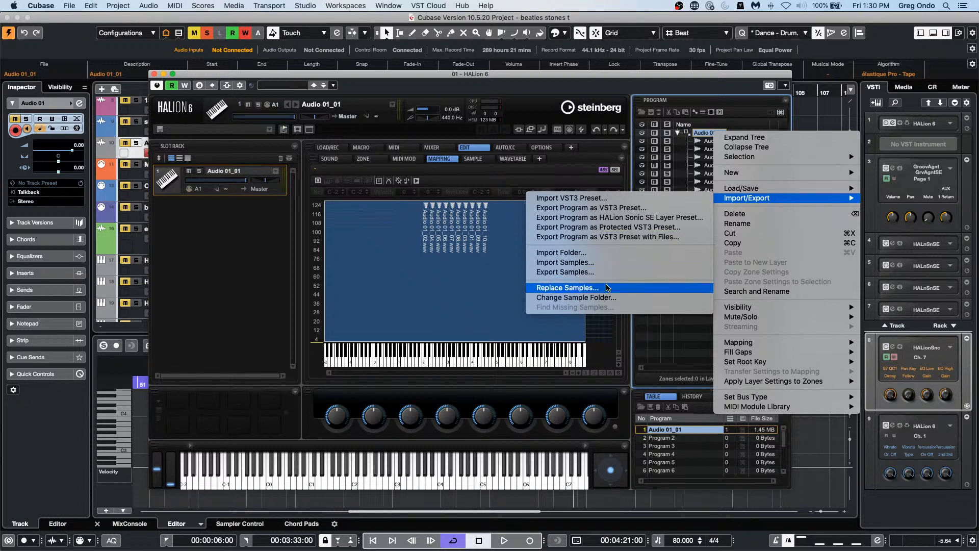
{"action": "left_click", "coordinate": [683, 312]}
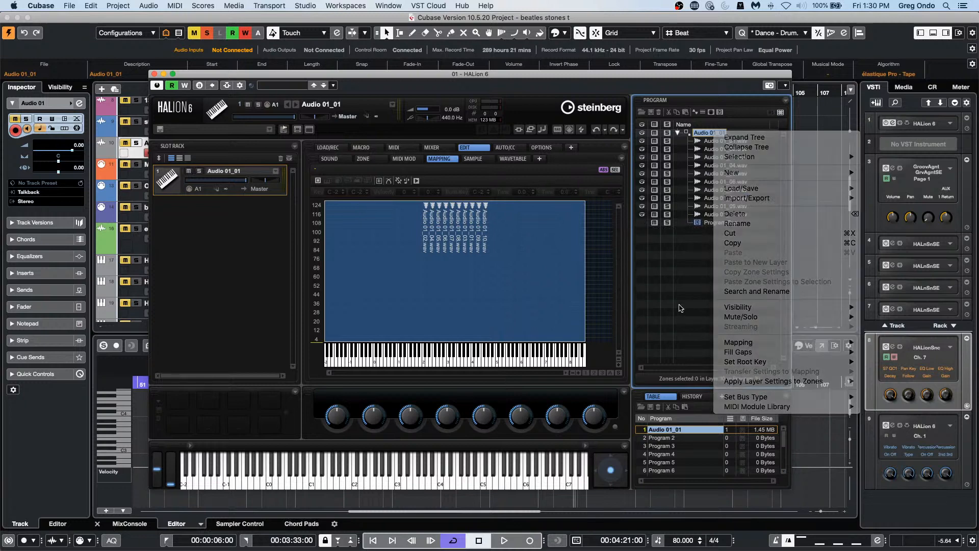
{"action": "right_click", "coordinate": [707, 135]}
{"action": "left_click", "coordinate": [691, 254]}
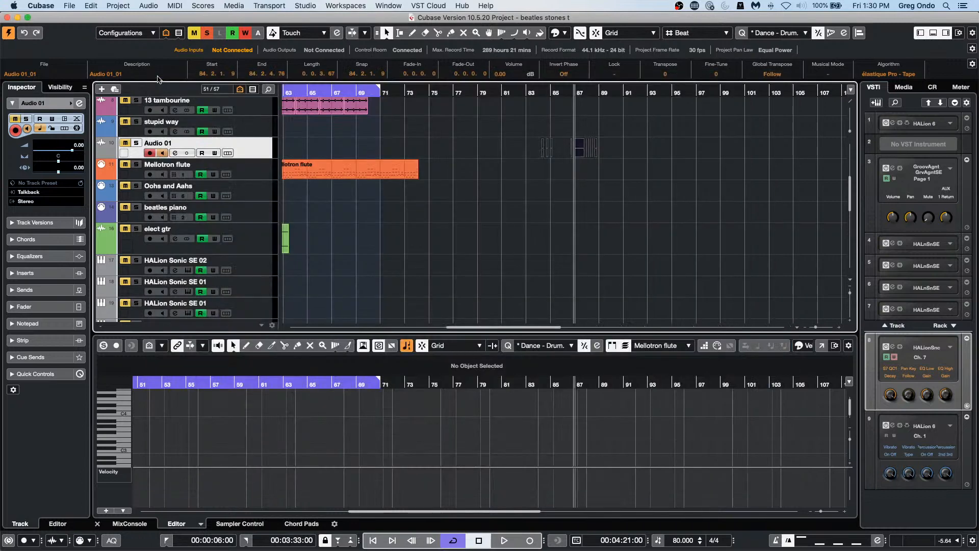
{"action": "left_click", "coordinate": [155, 75]}
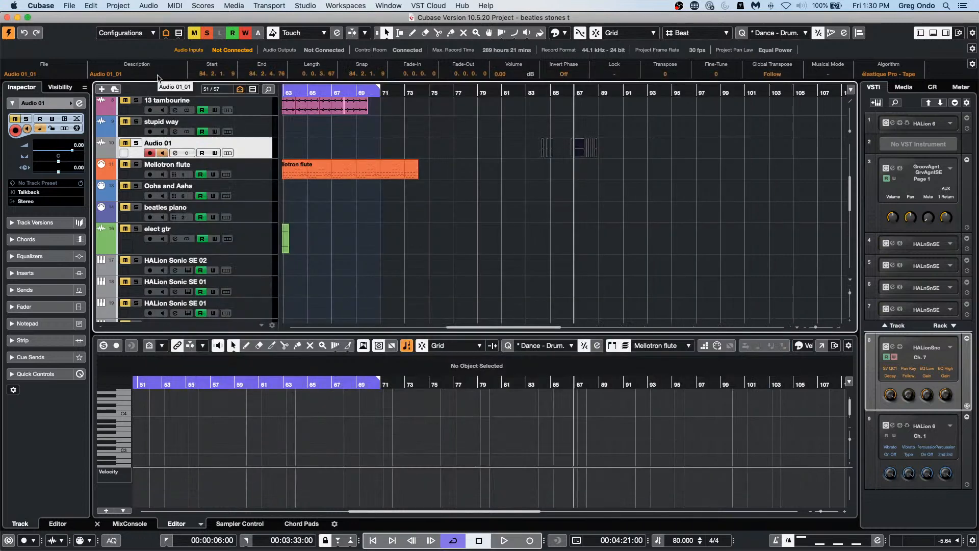
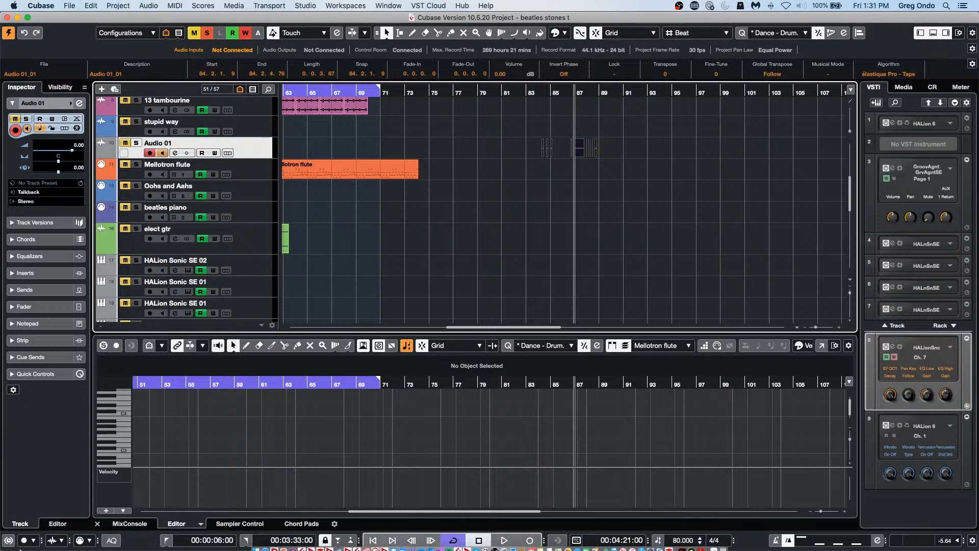
Switch to Safari and search the web for "steinberg cmc controller download"
{"action": "mouse_move", "coordinate": [291, 540]}
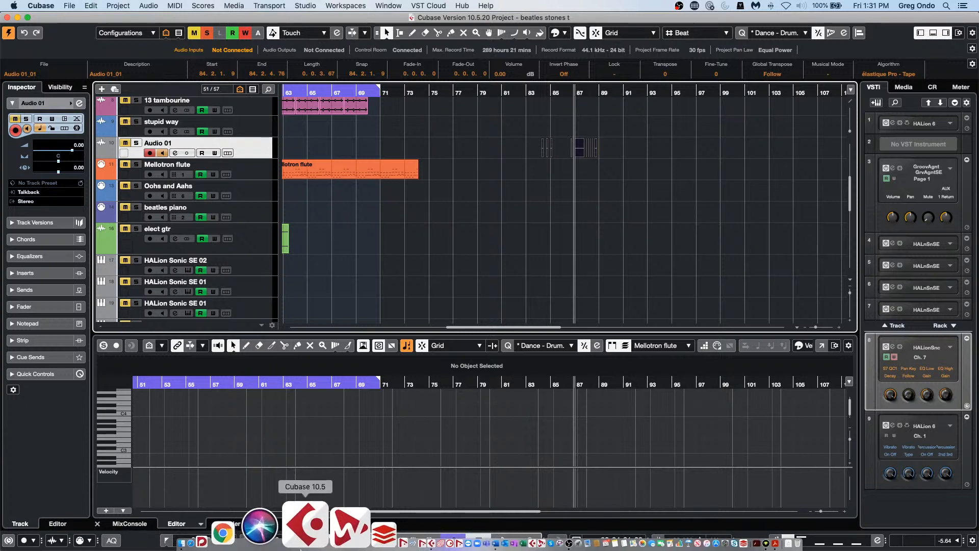
{"action": "left_click", "coordinate": [263, 536]}
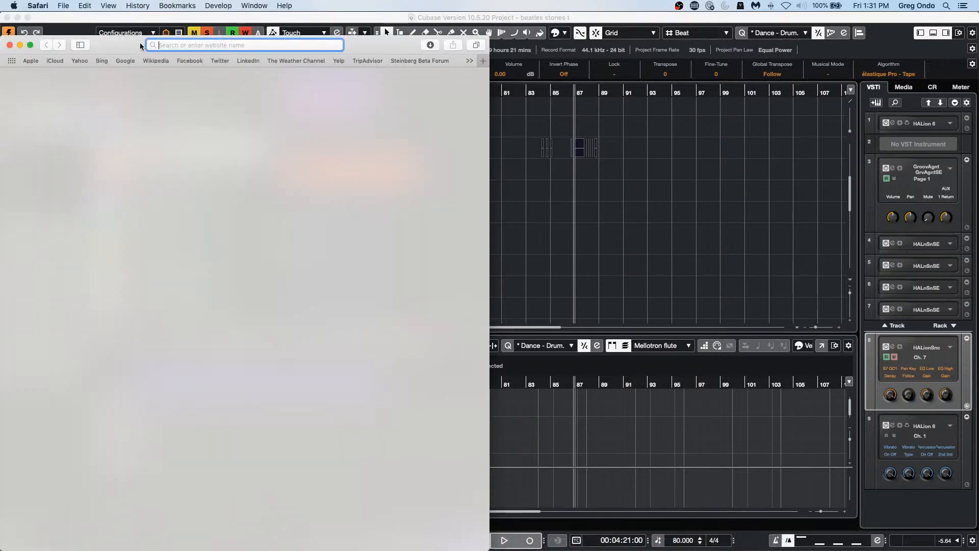
{"action": "type", "text": "st"}
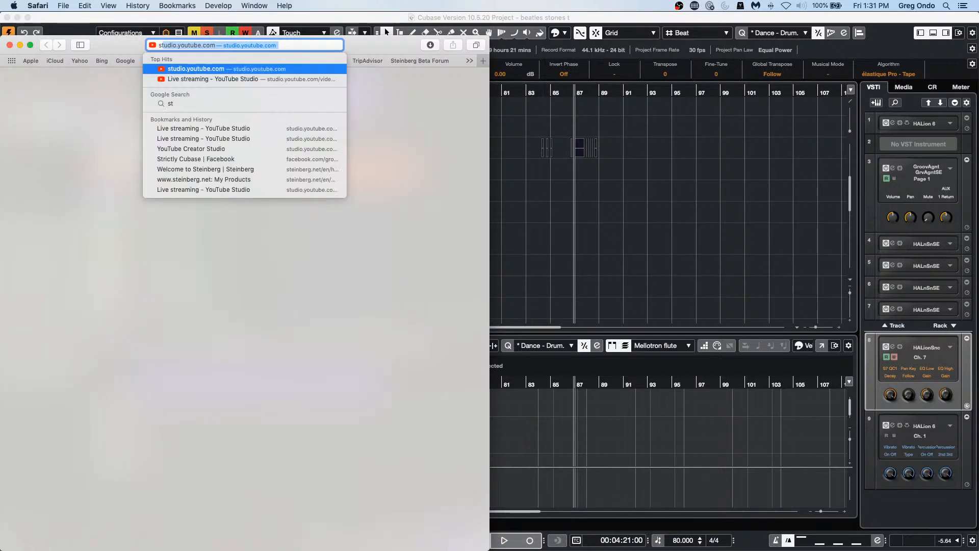
{"action": "type", "text": "einber"}
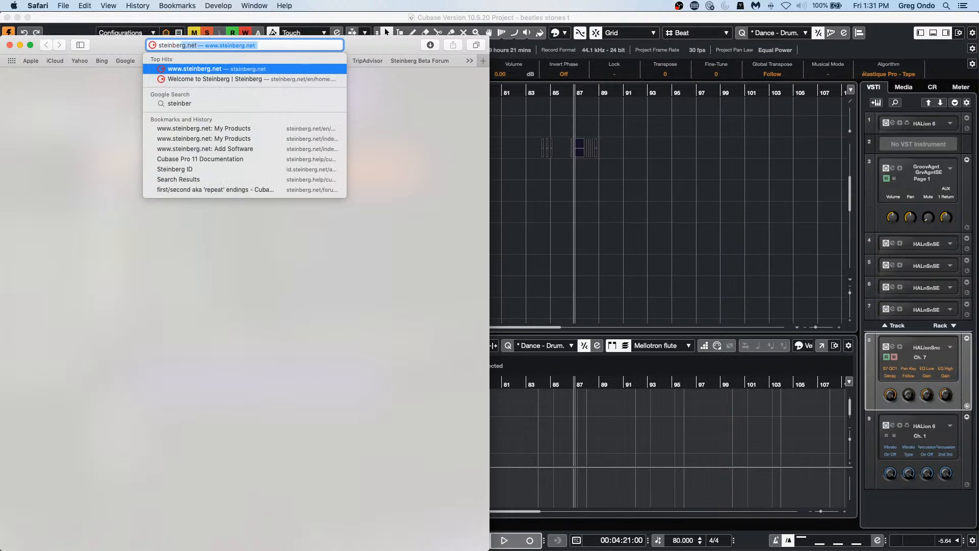
{"action": "type", "text": "g cmc co"}
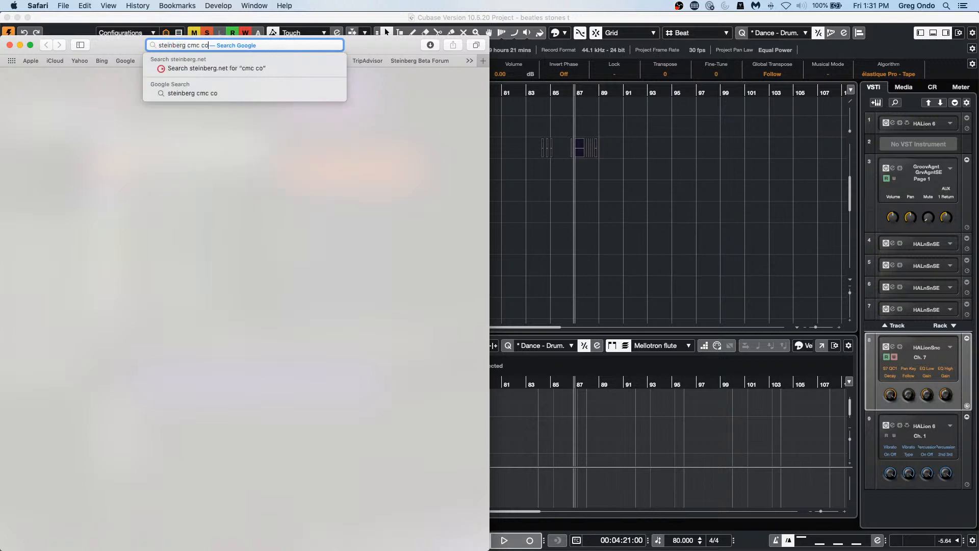
{"action": "type", "text": "ntrollers"}
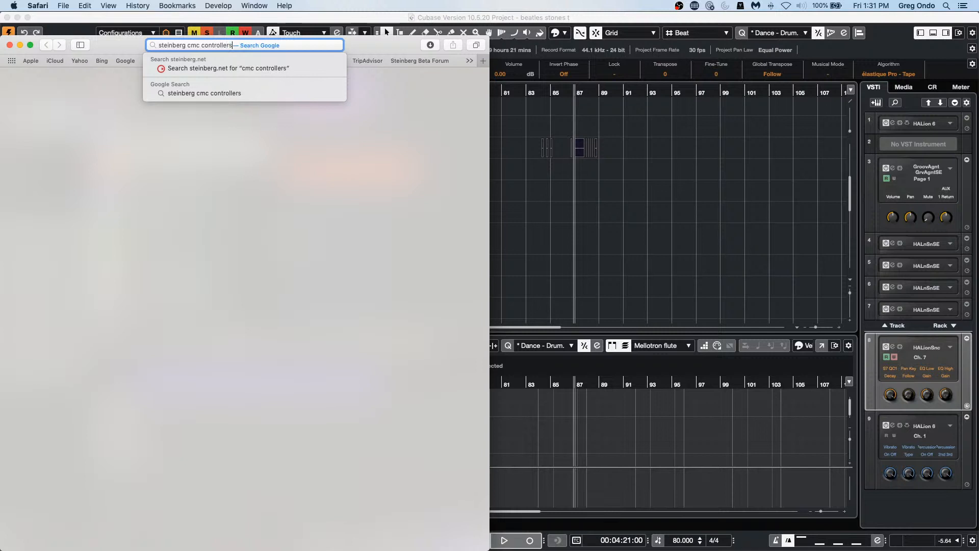
{"action": "key", "text": "BackSpace"}
{"action": "type", "text": "download"}
{"action": "key", "text": "Return"}
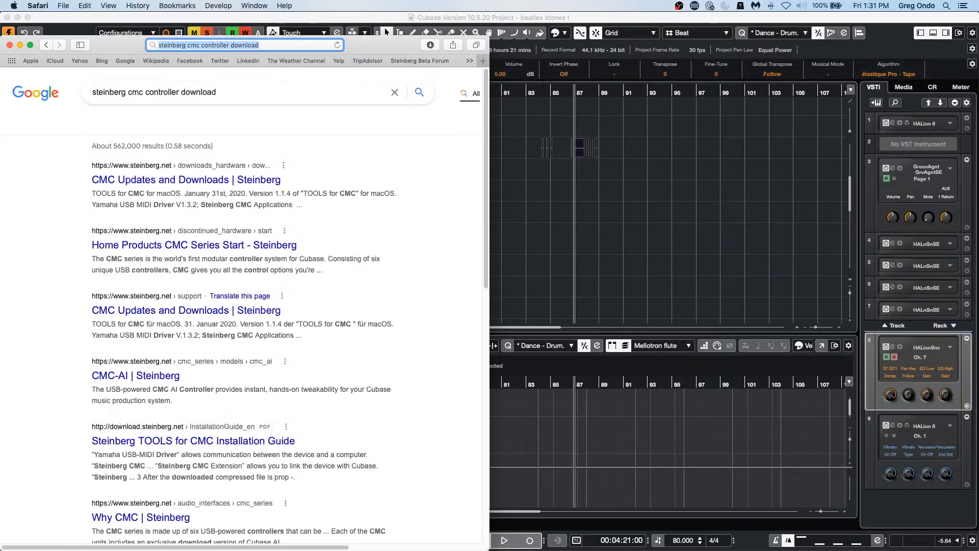
Open Steinberg's CMC Updates and Downloads page and examine the TOOLS for CMC downloads for macOS and Windows
{"action": "left_click", "coordinate": [214, 182]}
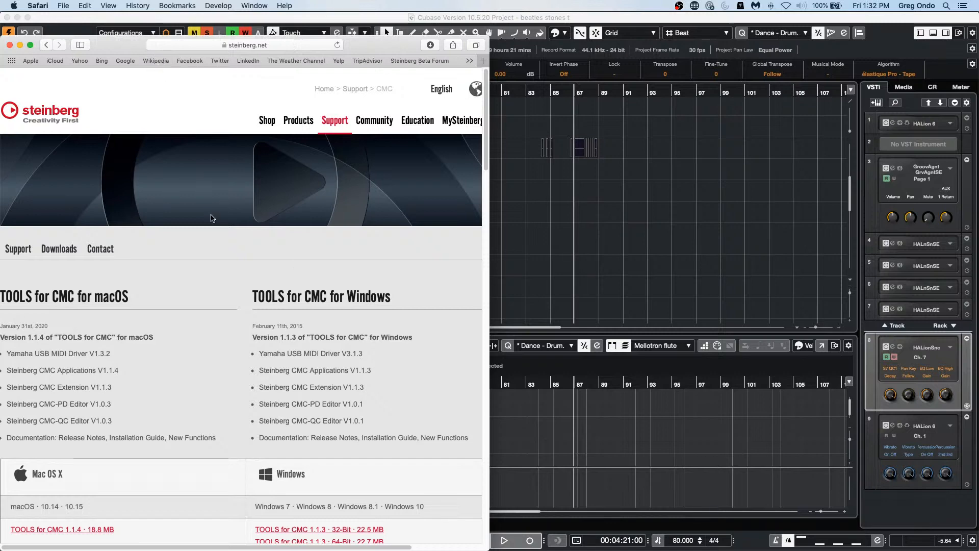
{"action": "scroll", "coordinate": [200, 258], "scroll_direction": "down", "scroll_amount": 5}
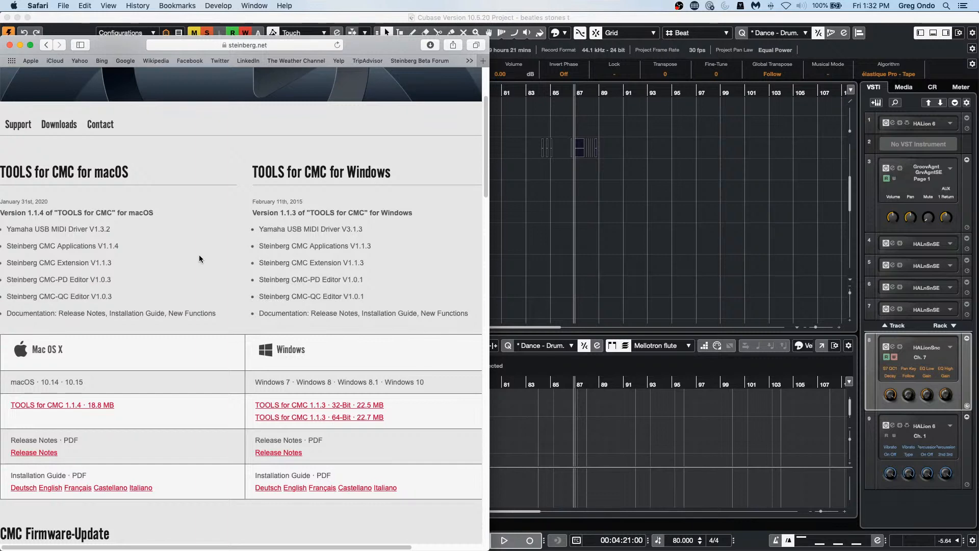
{"action": "scroll", "coordinate": [115, 199], "scroll_direction": "down", "scroll_amount": 1}
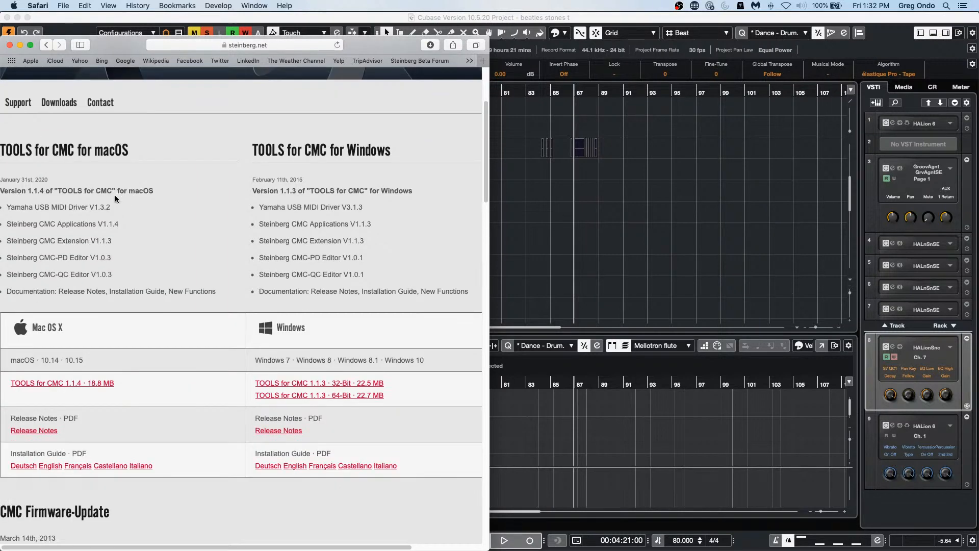
{"action": "scroll", "coordinate": [115, 199], "scroll_direction": "down", "scroll_amount": 3}
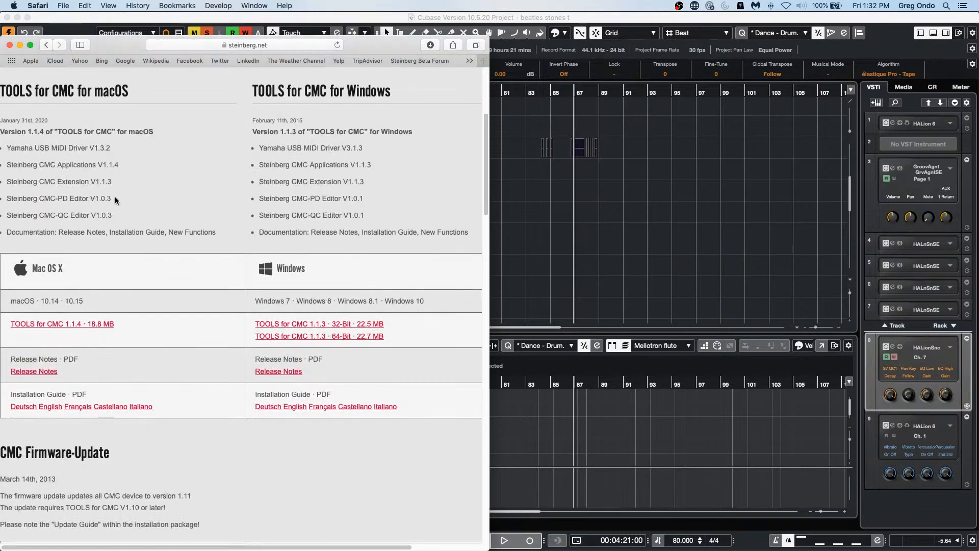
{"action": "scroll", "coordinate": [115, 197], "scroll_direction": "up", "scroll_amount": 1}
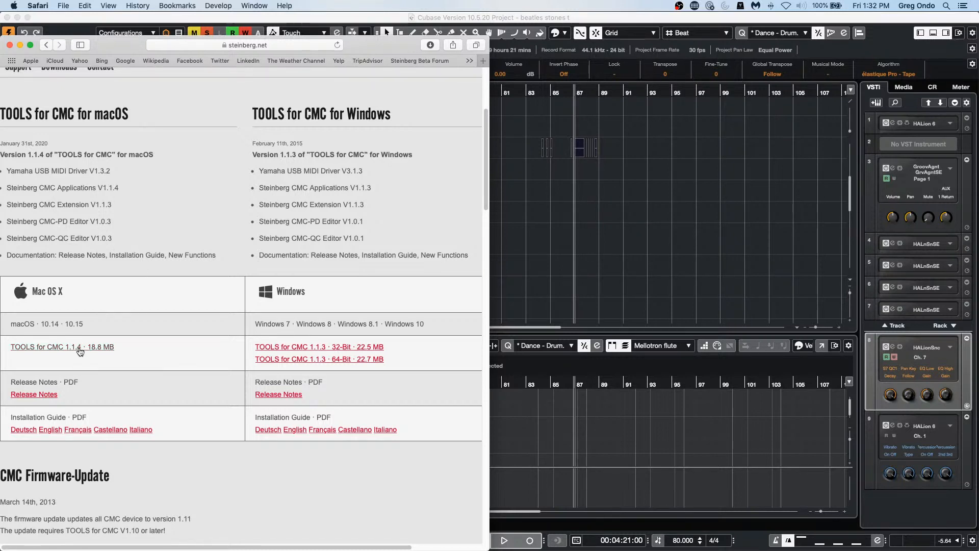
Read the system requirements in the macOS release notes for TOOLS for CMC, and close the browser window
{"action": "left_click", "coordinate": [47, 397]}
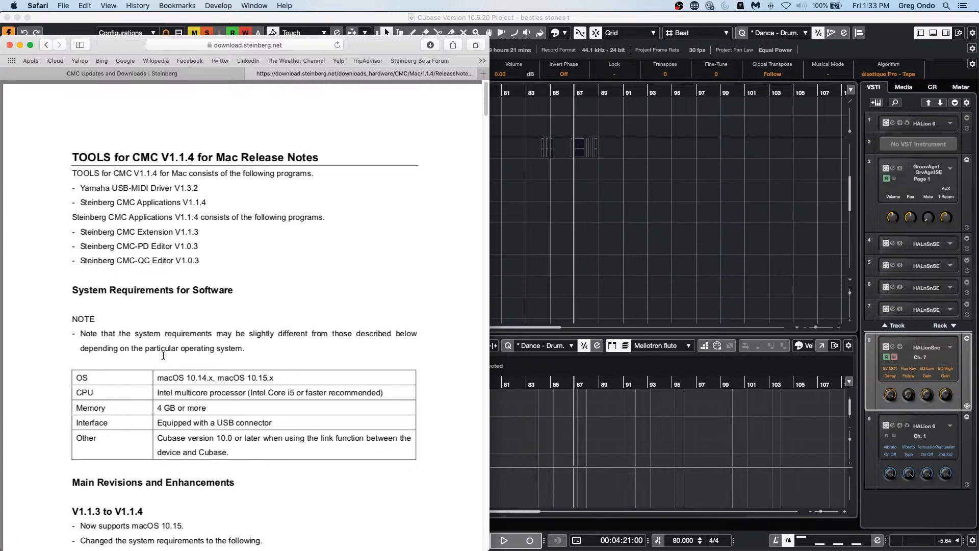
{"action": "scroll", "coordinate": [246, 295], "scroll_direction": "down", "scroll_amount": 3}
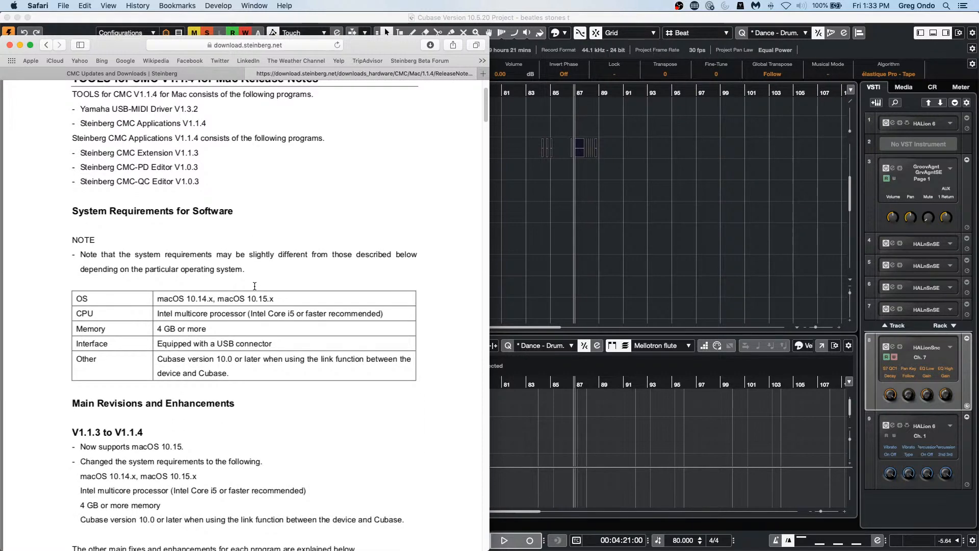
{"action": "scroll", "coordinate": [254, 286], "scroll_direction": "up", "scroll_amount": 3}
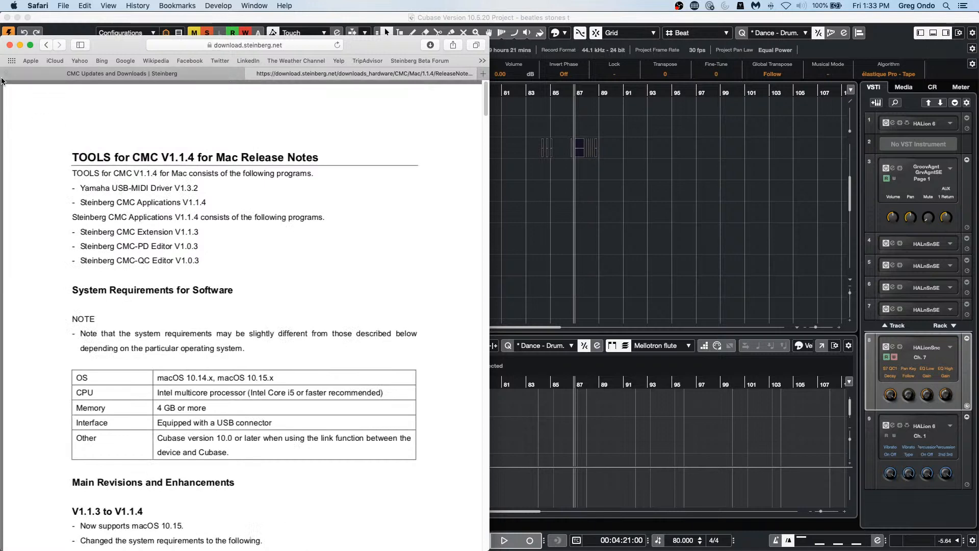
{"action": "left_click", "coordinate": [10, 45]}
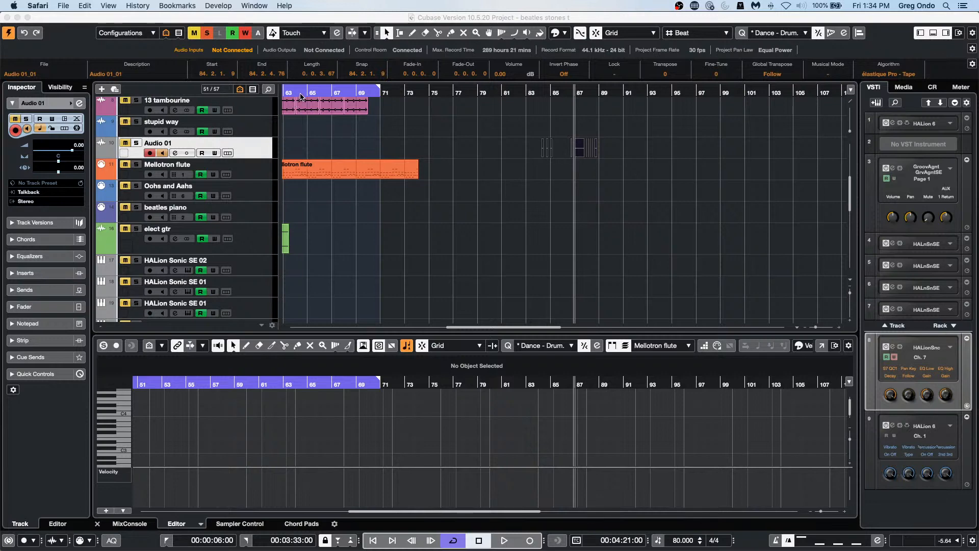
Place the project cursor at bar 4 near the start of the song and open the Key Commands dialog
{"action": "left_click_drag", "start_coordinate": [303, 90], "coordinate": [214, 88]}
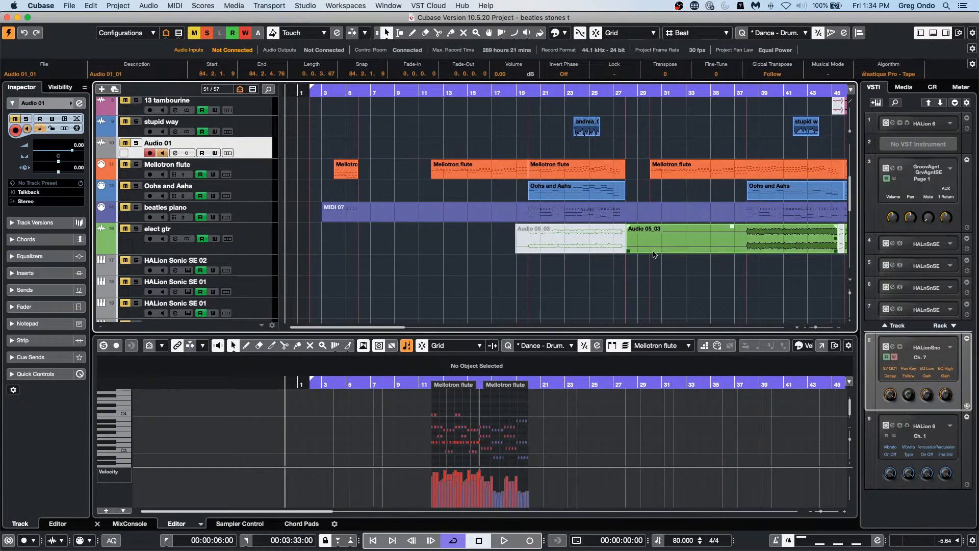
{"action": "left_click", "coordinate": [335, 90]}
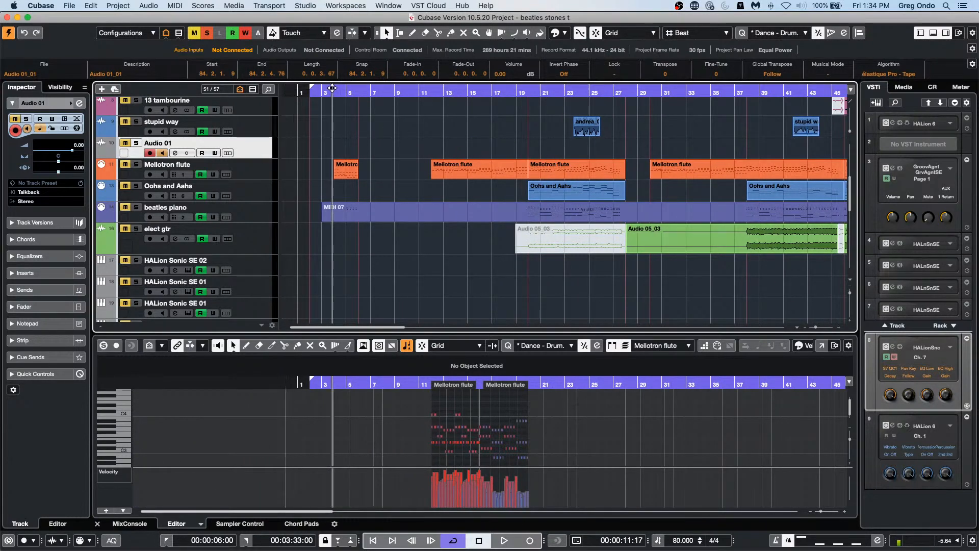
{"action": "left_click", "coordinate": [120, 7]}
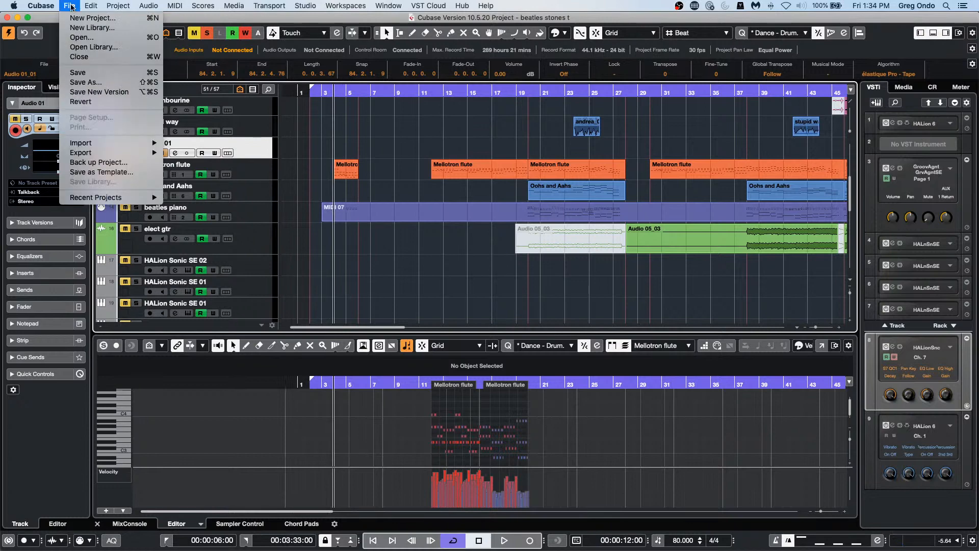
{"action": "mouse_move", "coordinate": [91, 5]}
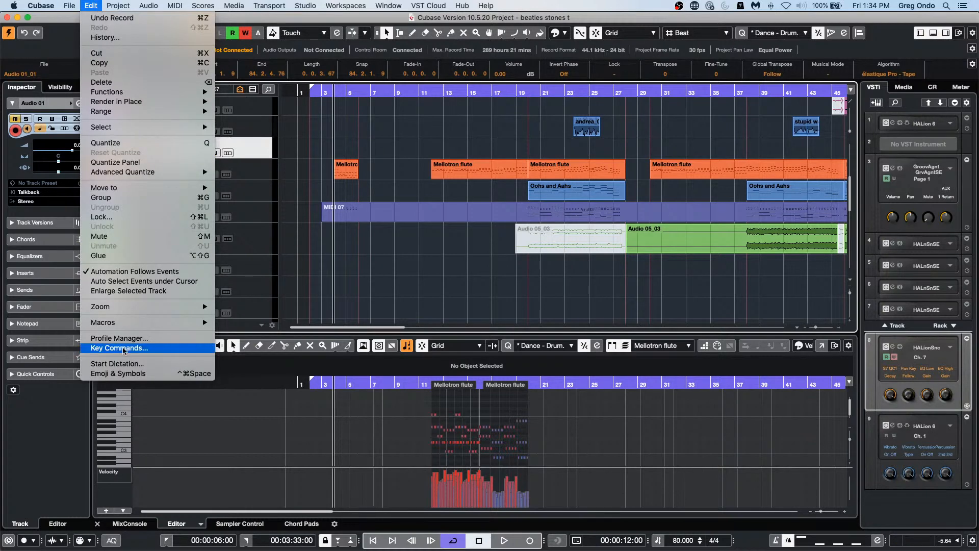
{"action": "mouse_move", "coordinate": [122, 323]}
{"action": "left_click", "coordinate": [147, 350]}
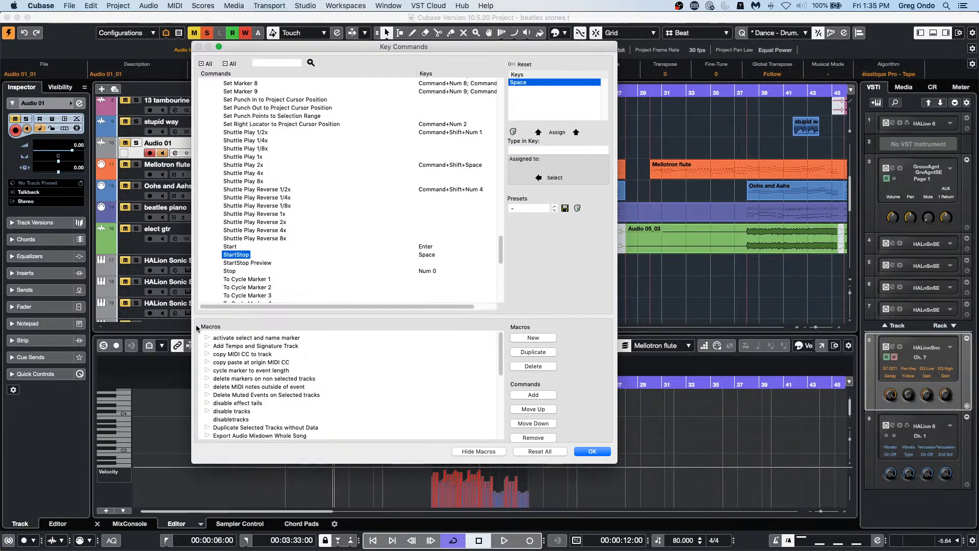
Examine the commands inside the disable tracks, Hide Selected Tracks and move event 1 second away macros
{"action": "left_click", "coordinate": [206, 411]}
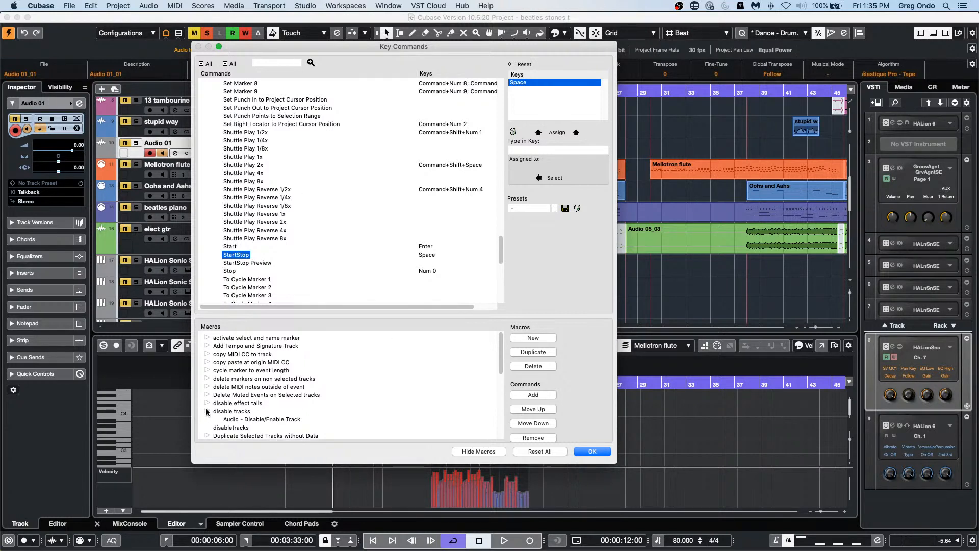
{"action": "scroll", "coordinate": [342, 353], "scroll_direction": "down", "scroll_amount": 5}
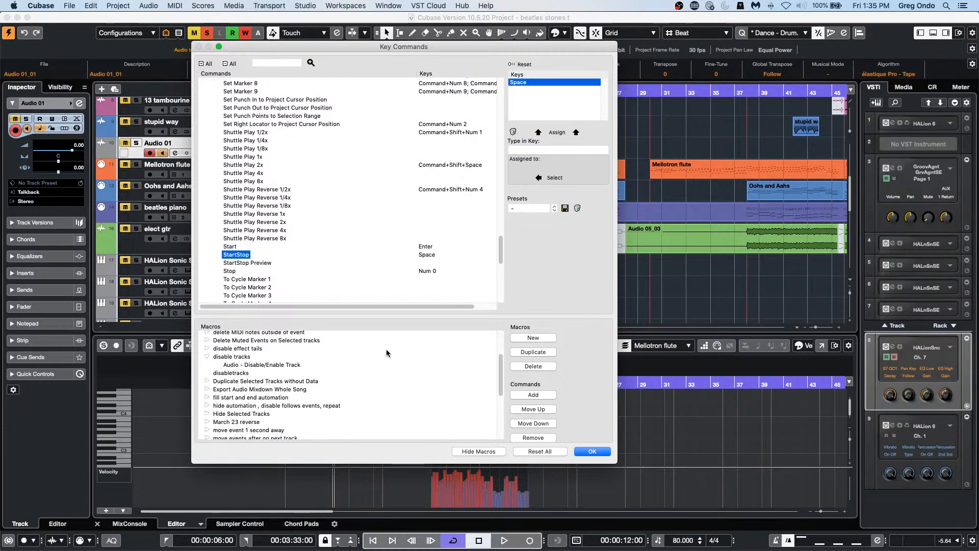
{"action": "left_click", "coordinate": [207, 414]}
{"action": "scroll", "coordinate": [298, 386], "scroll_direction": "down", "scroll_amount": 2}
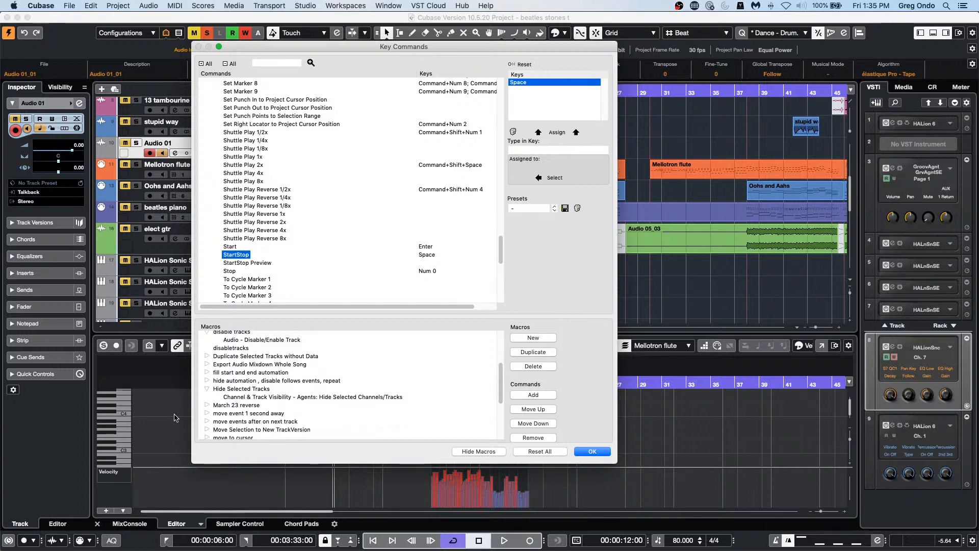
{"action": "left_click", "coordinate": [206, 413]}
{"action": "scroll", "coordinate": [345, 401], "scroll_direction": "down", "scroll_amount": 1}
{"action": "scroll", "coordinate": [345, 400], "scroll_direction": "down", "scroll_amount": 3}
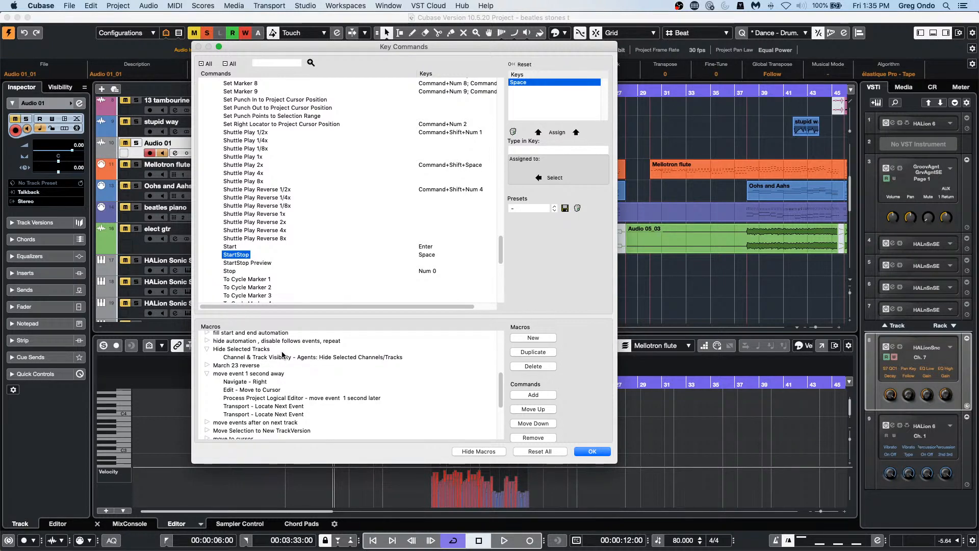
Examine the key assignments in the Macro category of the command list, and close the Key Commands dialog
{"action": "scroll", "coordinate": [306, 237], "scroll_direction": "up", "scroll_amount": 10}
{"action": "scroll", "coordinate": [306, 236], "scroll_direction": "up", "scroll_amount": 15}
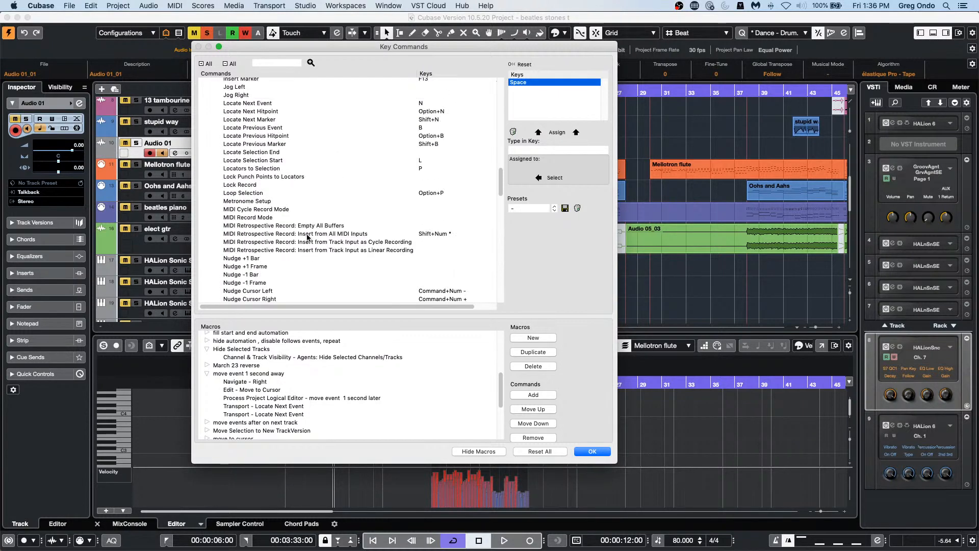
{"action": "scroll", "coordinate": [308, 238], "scroll_direction": "down", "scroll_amount": 2}
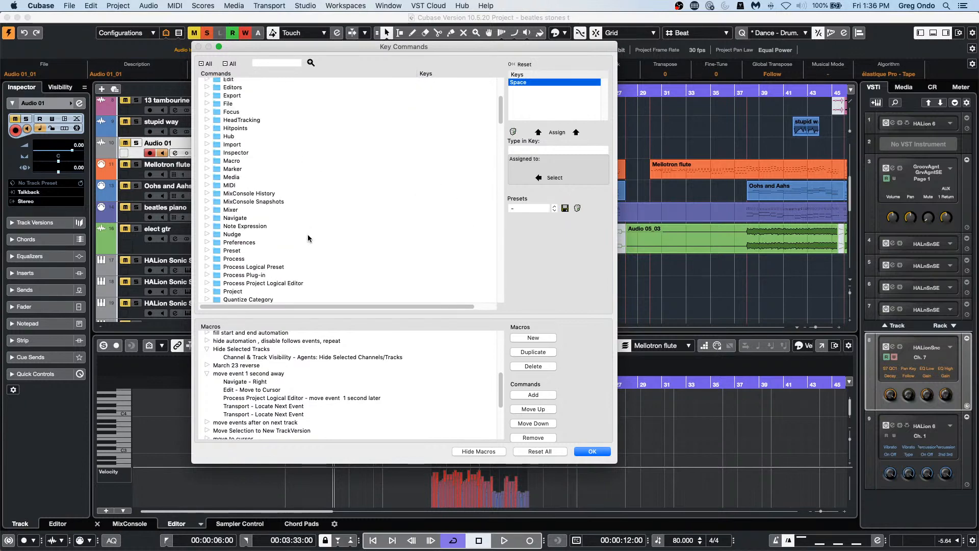
{"action": "scroll", "coordinate": [309, 237], "scroll_direction": "down", "scroll_amount": 2}
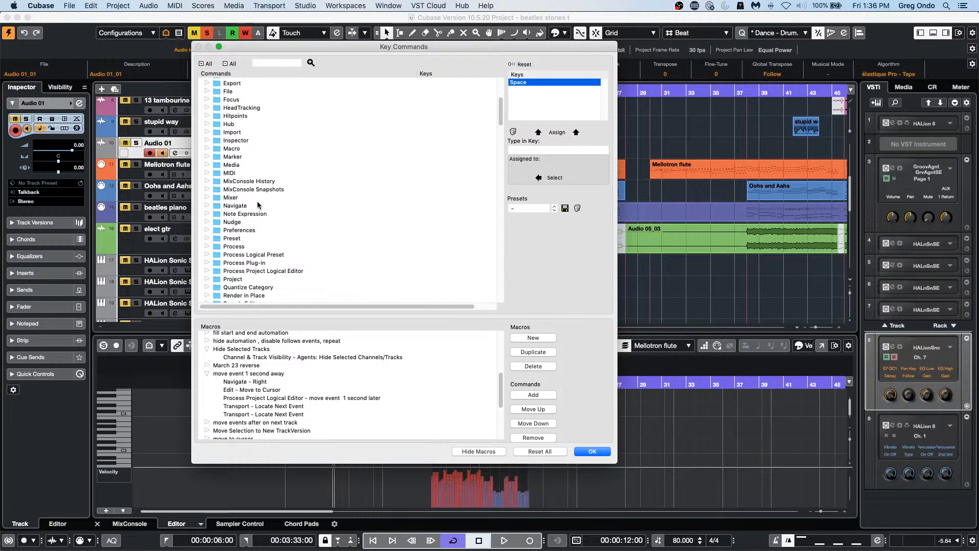
{"action": "left_click", "coordinate": [207, 149]}
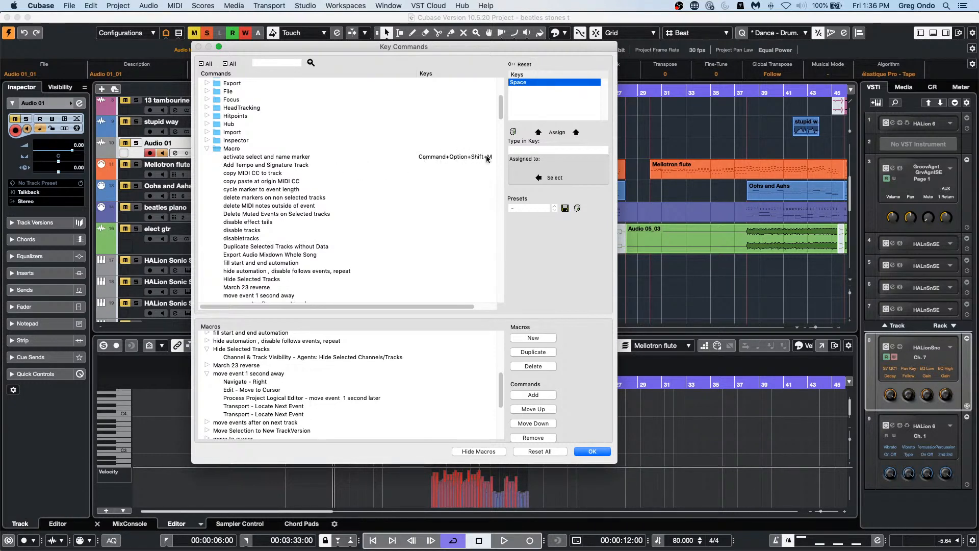
{"action": "scroll", "coordinate": [291, 206], "scroll_direction": "down", "scroll_amount": 2}
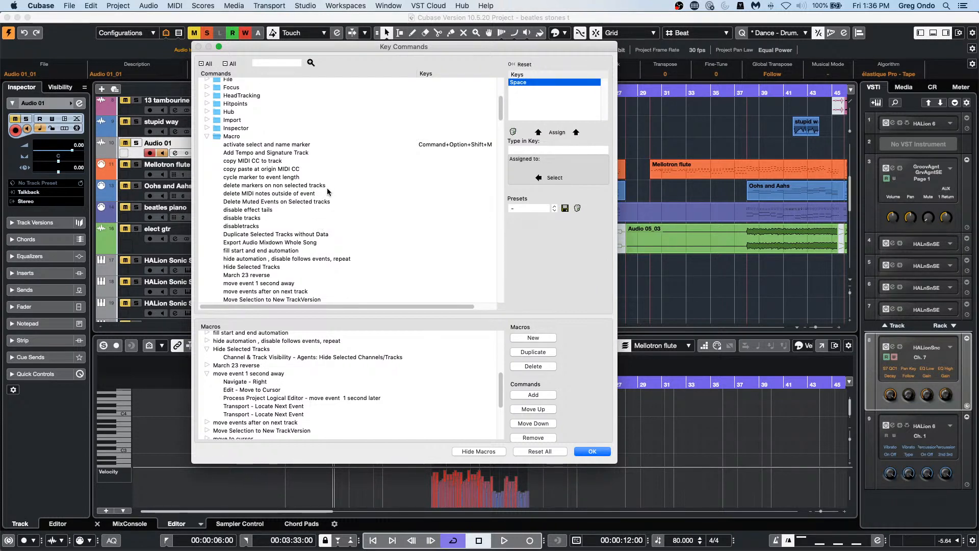
{"action": "left_click", "coordinate": [592, 451]}
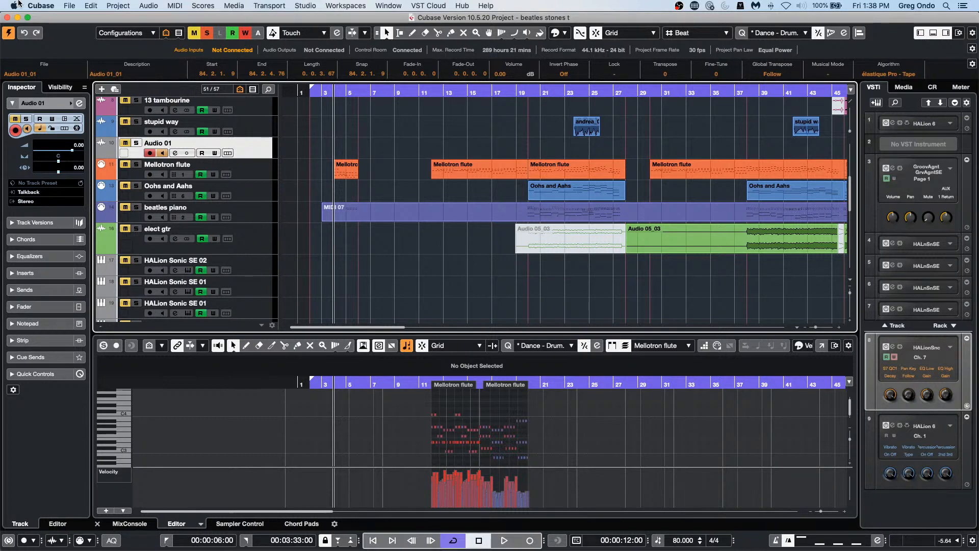
Open the project Hit the Road go.cpr from the hit the road folder and activate it
{"action": "left_click", "coordinate": [62, 5]}
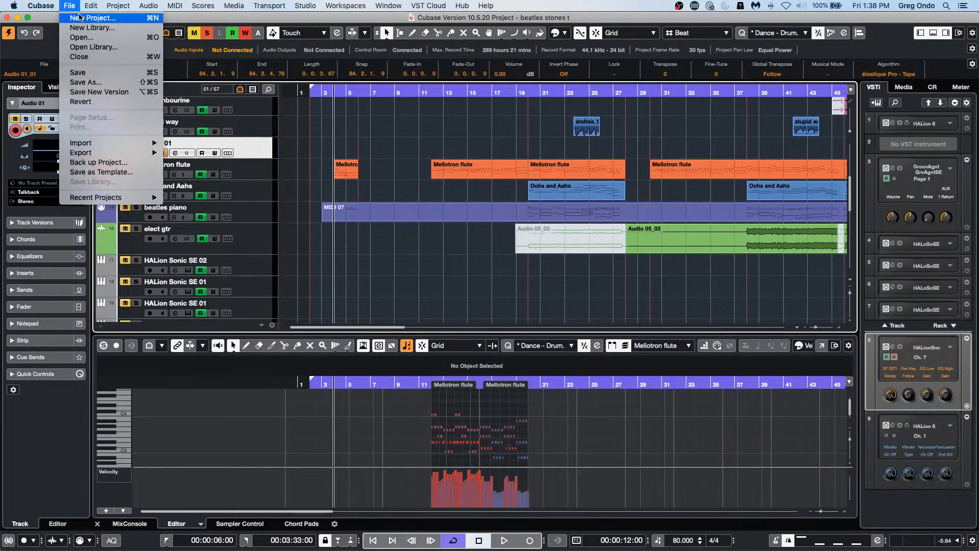
{"action": "left_click", "coordinate": [101, 41]}
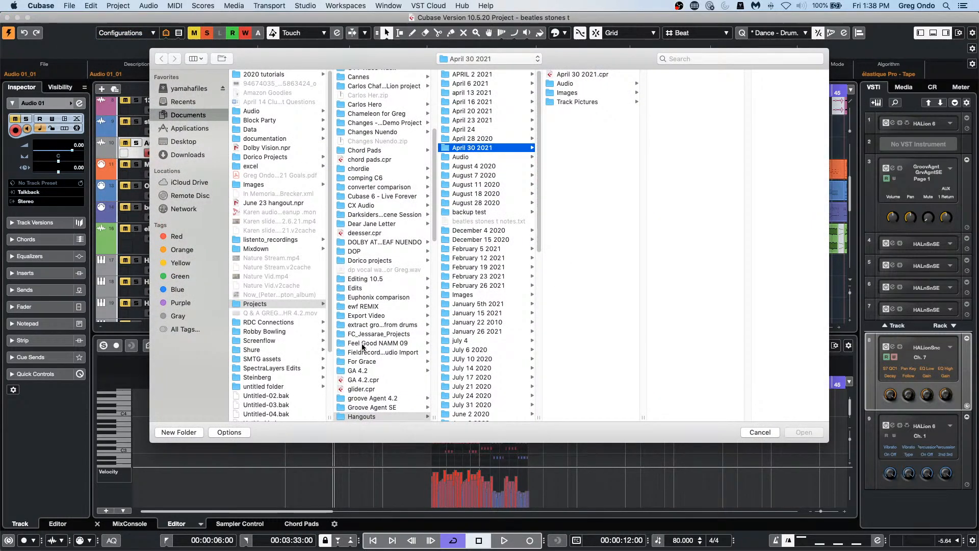
{"action": "scroll", "coordinate": [362, 344], "scroll_direction": "down", "scroll_amount": 3}
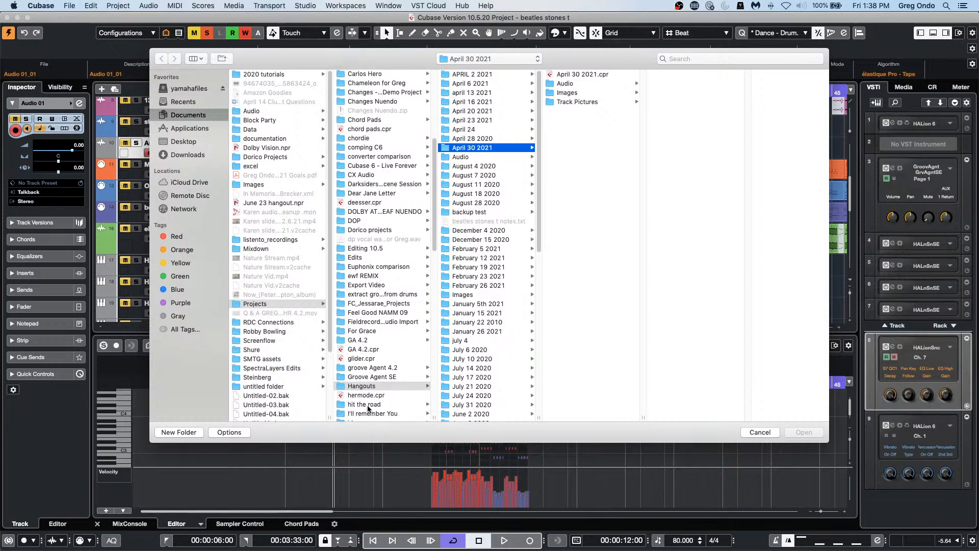
{"action": "left_click", "coordinate": [366, 404]}
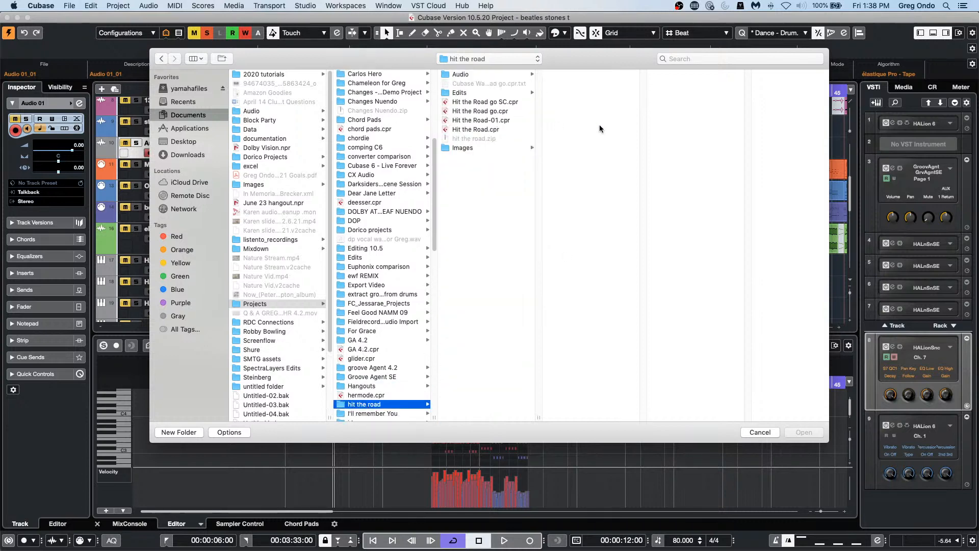
{"action": "double_click", "coordinate": [506, 111]}
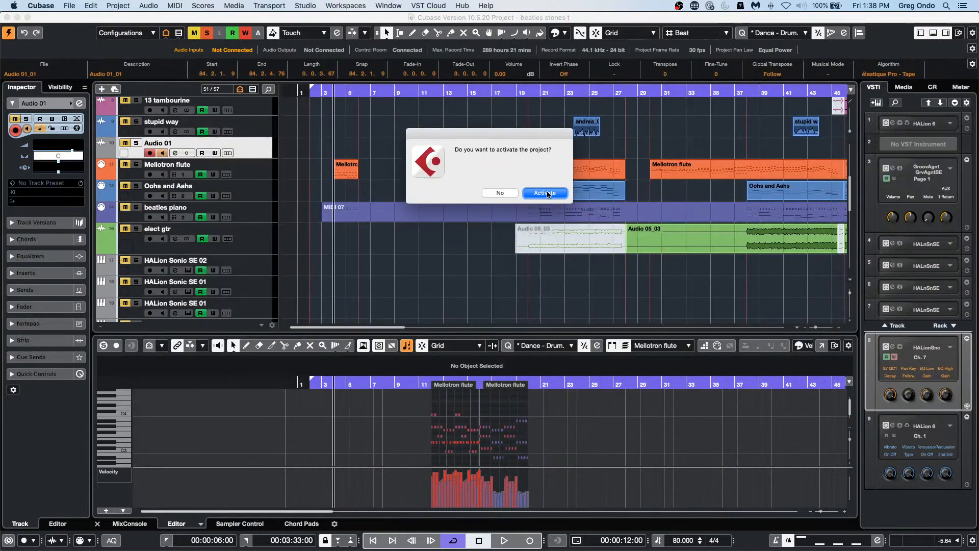
{"action": "left_click", "coordinate": [546, 193]}
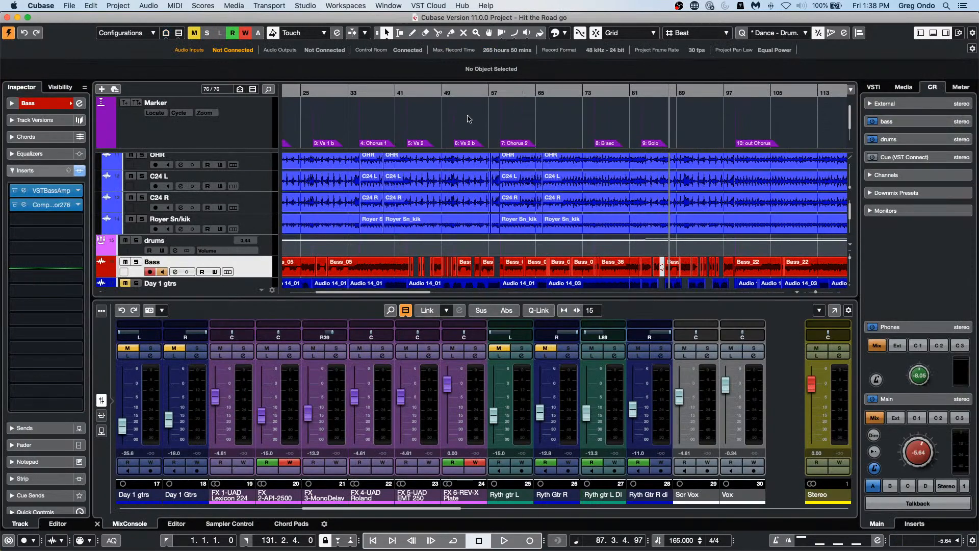
Select all drum tracks from Kik through Royer Sn/kik in the track list
{"action": "scroll", "coordinate": [404, 162], "scroll_direction": "up", "scroll_amount": 6}
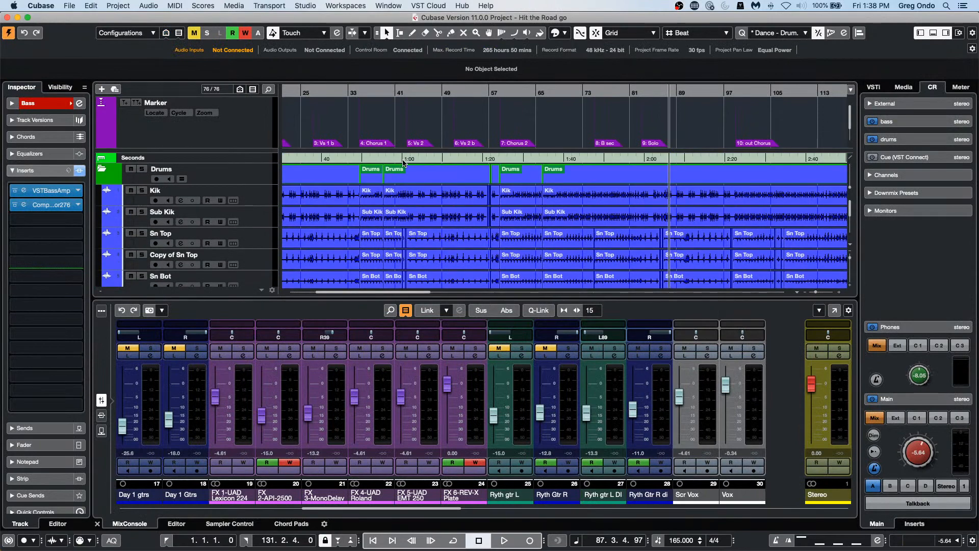
{"action": "left_click", "coordinate": [270, 200]}
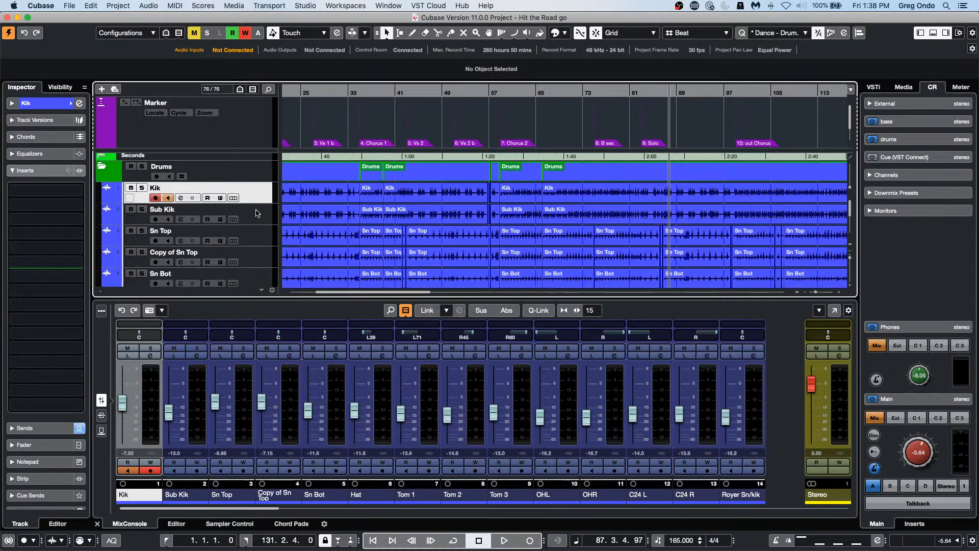
{"action": "scroll", "coordinate": [258, 213], "scroll_direction": "down", "scroll_amount": 6}
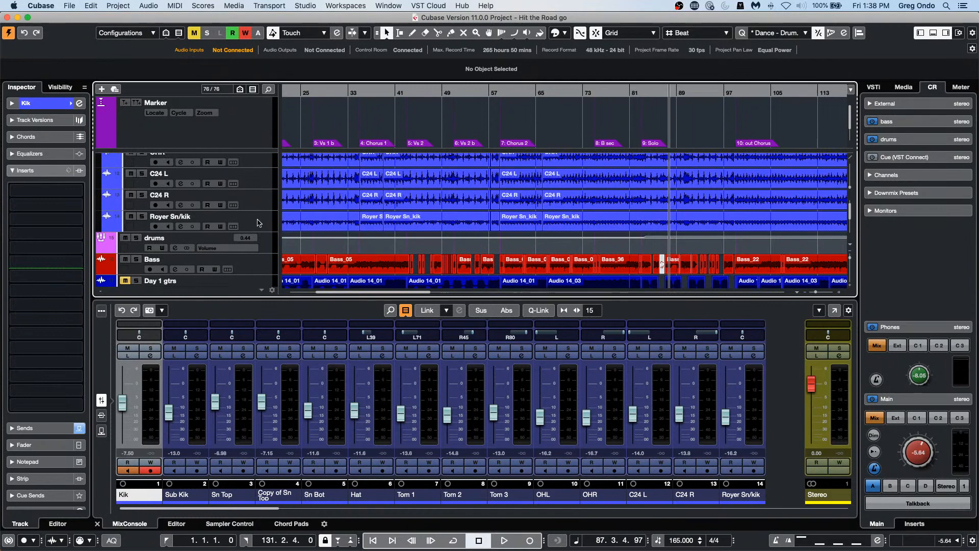
{"action": "left_click", "coordinate": [259, 223], "text": "shift"}
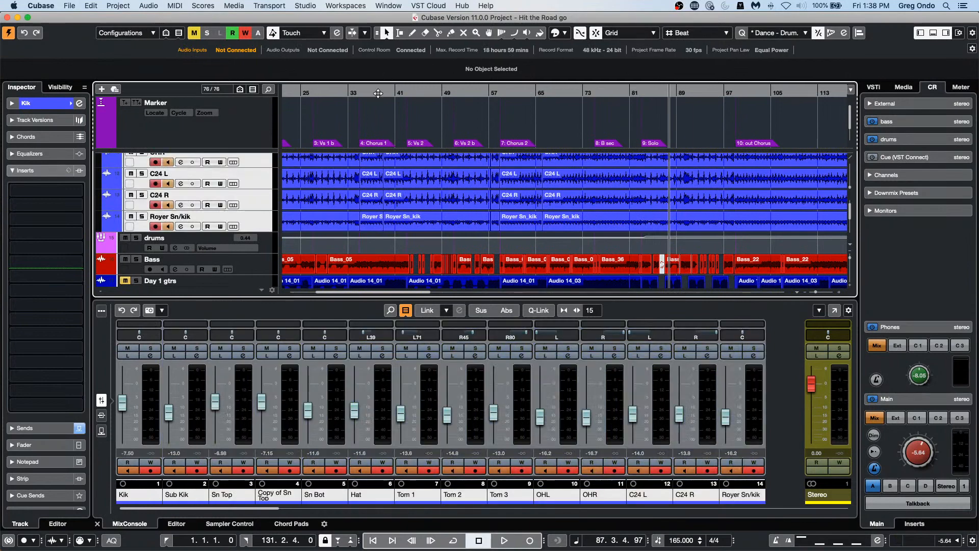
Select all audio events on the drum tracks across the whole song and delete them
{"action": "left_click_drag", "start_coordinate": [377, 92], "coordinate": [381, 60]}
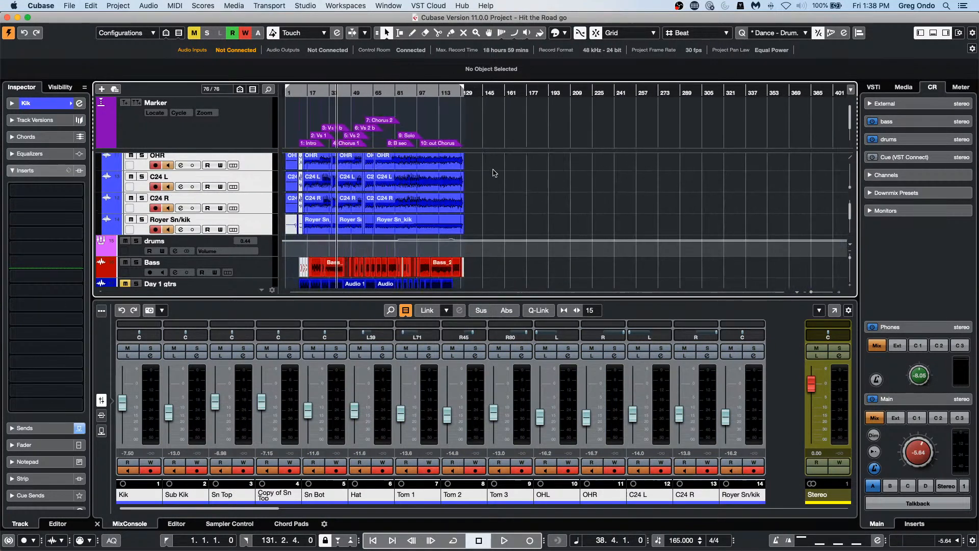
{"action": "scroll", "coordinate": [493, 172], "scroll_direction": "up", "scroll_amount": 5}
{"action": "scroll", "coordinate": [492, 169], "scroll_direction": "up", "scroll_amount": 3}
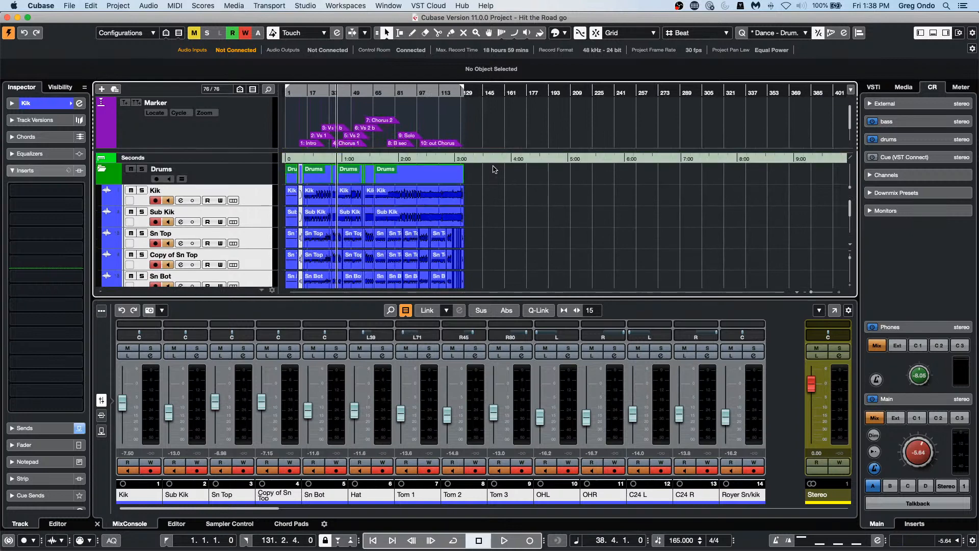
{"action": "mouse_move", "coordinate": [480, 199]}
{"action": "left_mouse_down"}
{"action": "mouse_move", "coordinate": [155, 194]}
{"action": "mouse_move", "coordinate": [200, 287]}
{"action": "mouse_move", "coordinate": [203, 234]}
{"action": "left_mouse_up"}
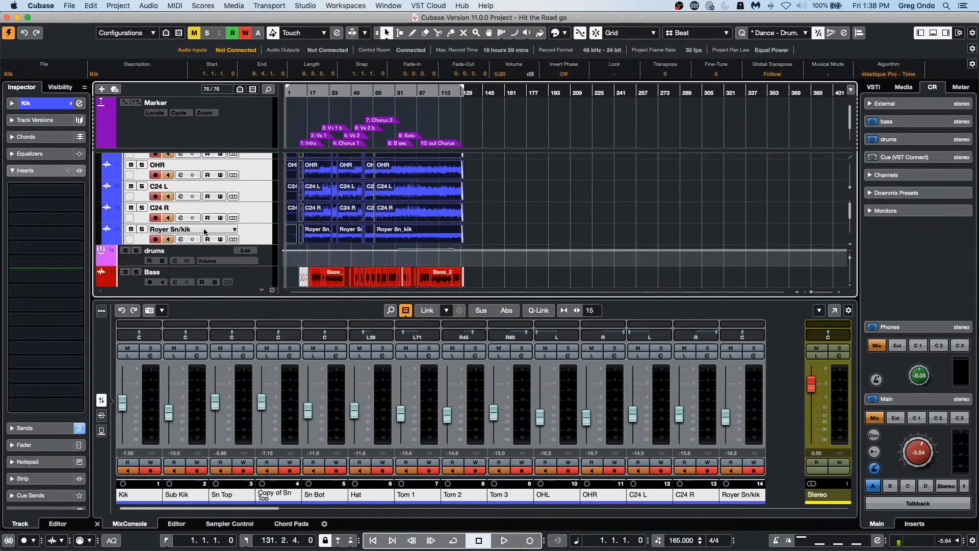
{"action": "key", "text": "Delete"}
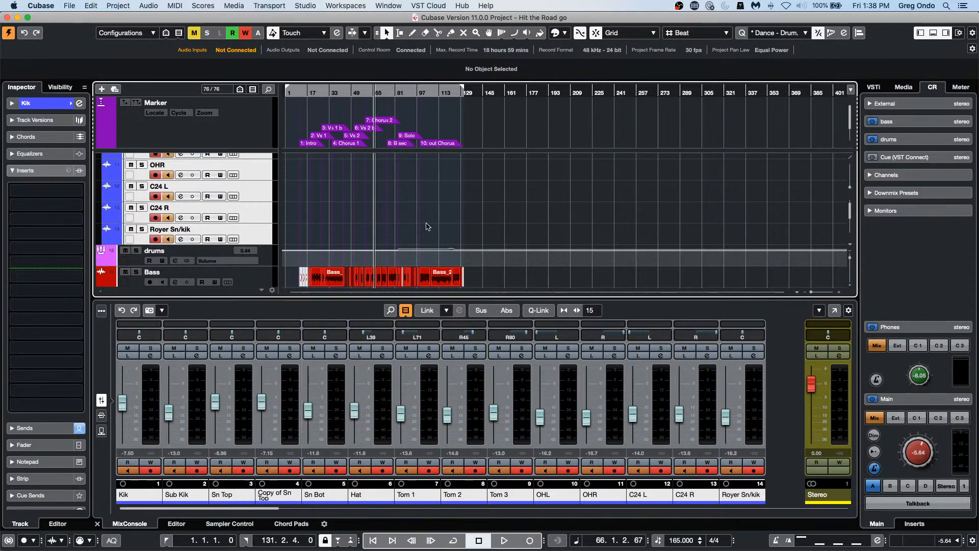
Export the selected drum tracks with referenced media files as a track archive named drum kit archive on the Desktop
{"action": "scroll", "coordinate": [385, 231], "scroll_direction": "up", "scroll_amount": 3}
{"action": "scroll", "coordinate": [385, 229], "scroll_direction": "up", "scroll_amount": 3}
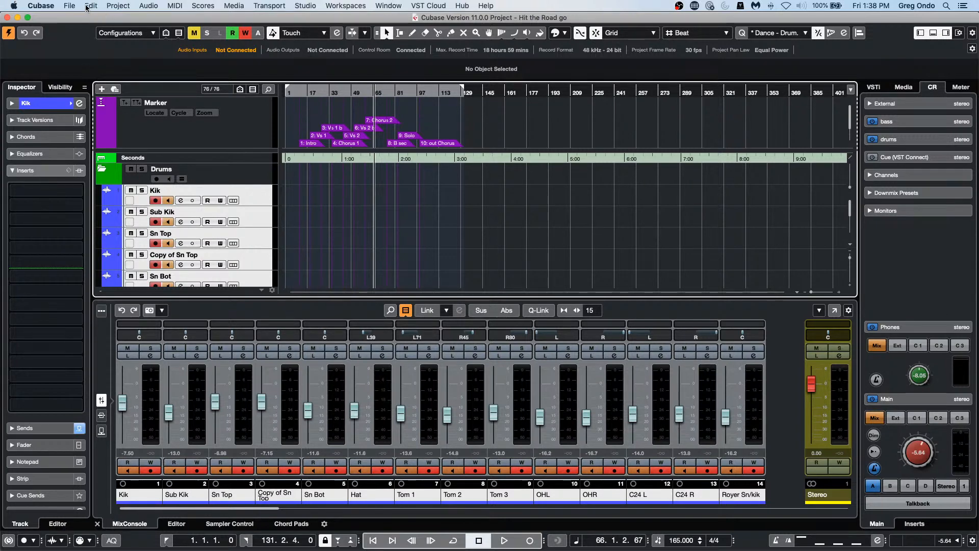
{"action": "left_click", "coordinate": [70, 6]}
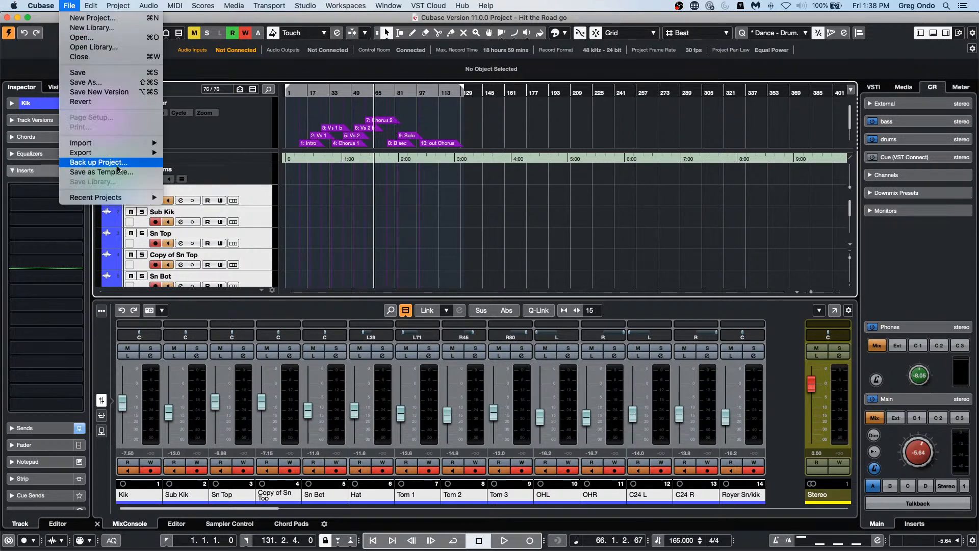
{"action": "mouse_move", "coordinate": [128, 156]}
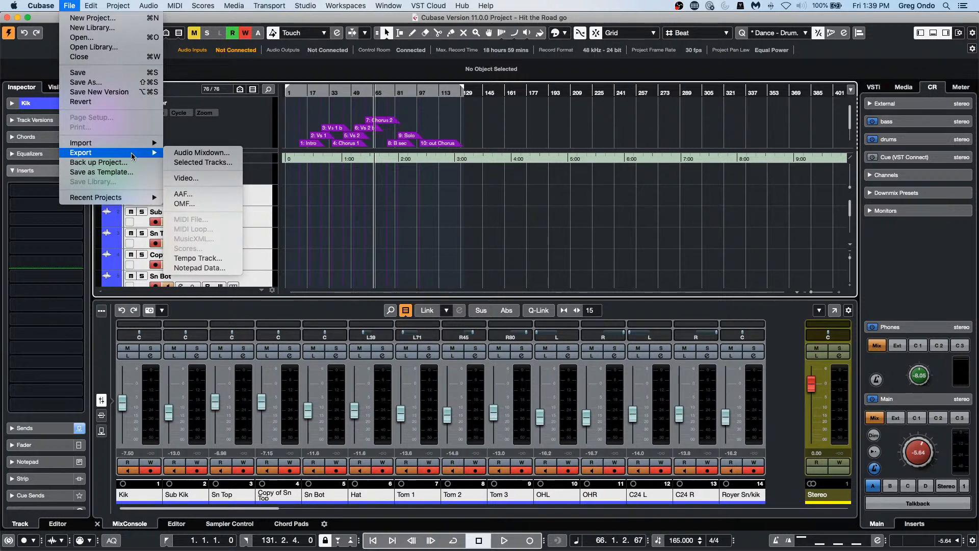
{"action": "left_click", "coordinate": [202, 163]}
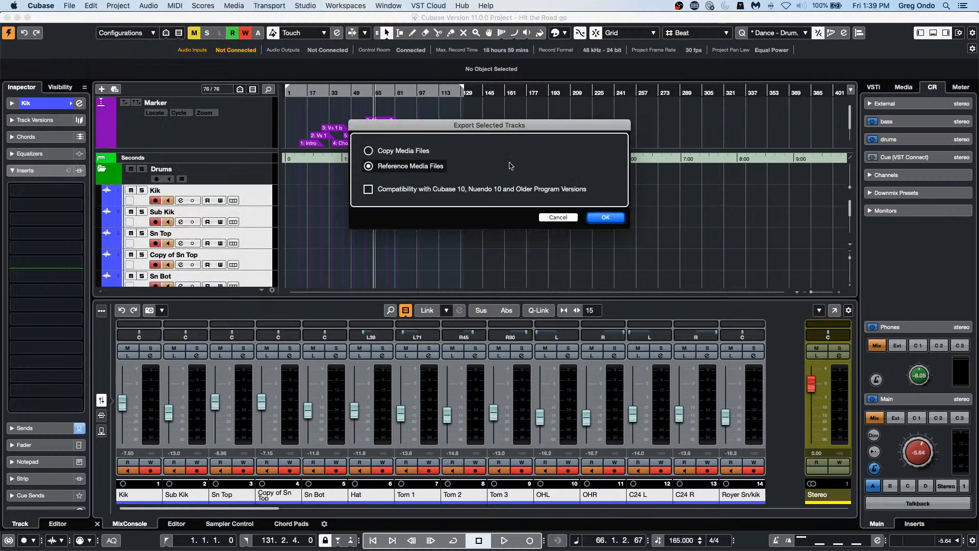
{"action": "left_click", "coordinate": [607, 218]}
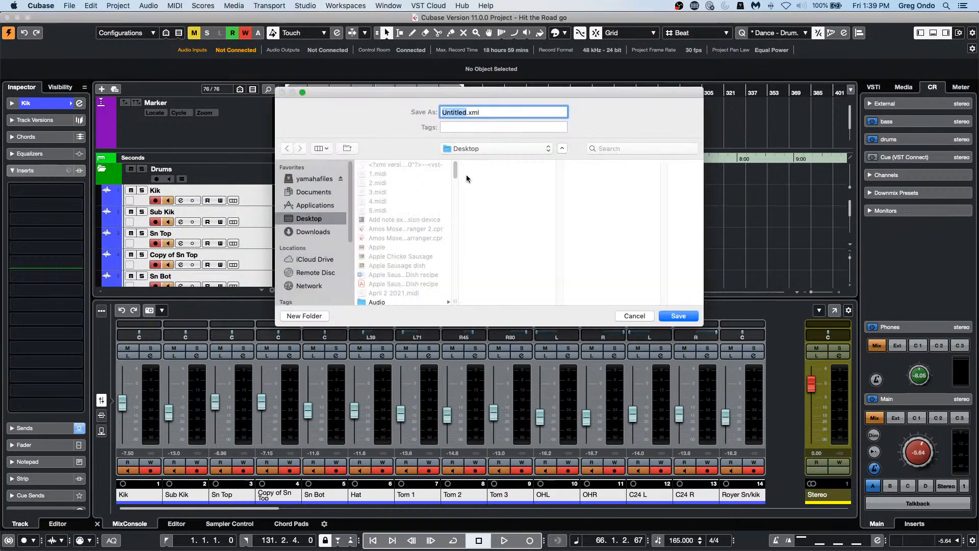
{"action": "type", "text": "drum kit archive"}
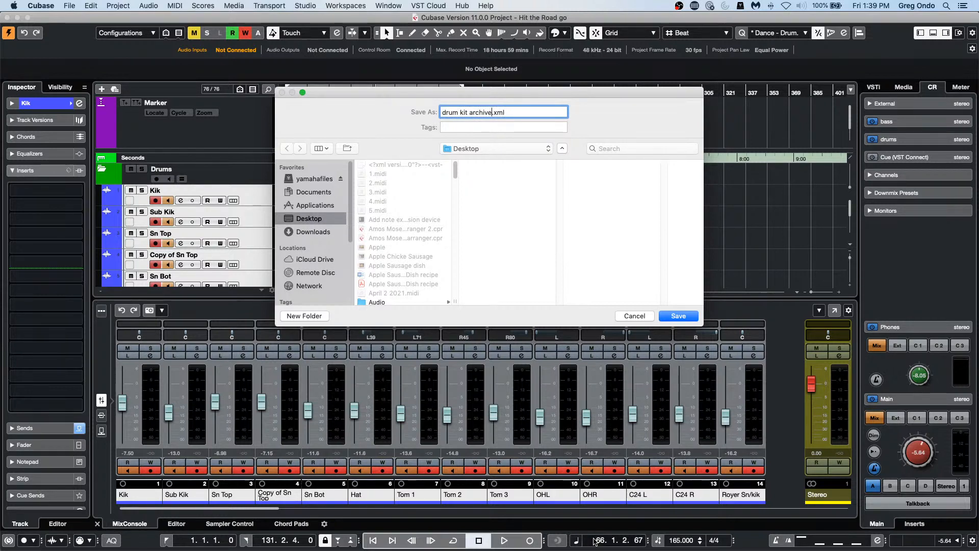
{"action": "left_click", "coordinate": [686, 318]}
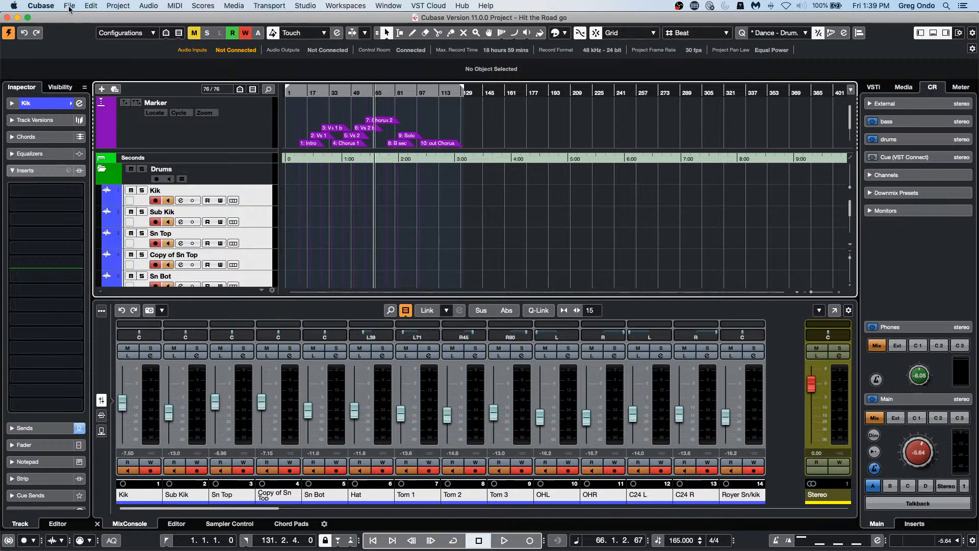
Import all tracks from the track archive drum kit archive.xml as new tracks below the Stereo output track
{"action": "scroll", "coordinate": [168, 179], "scroll_direction": "down", "scroll_amount": 20}
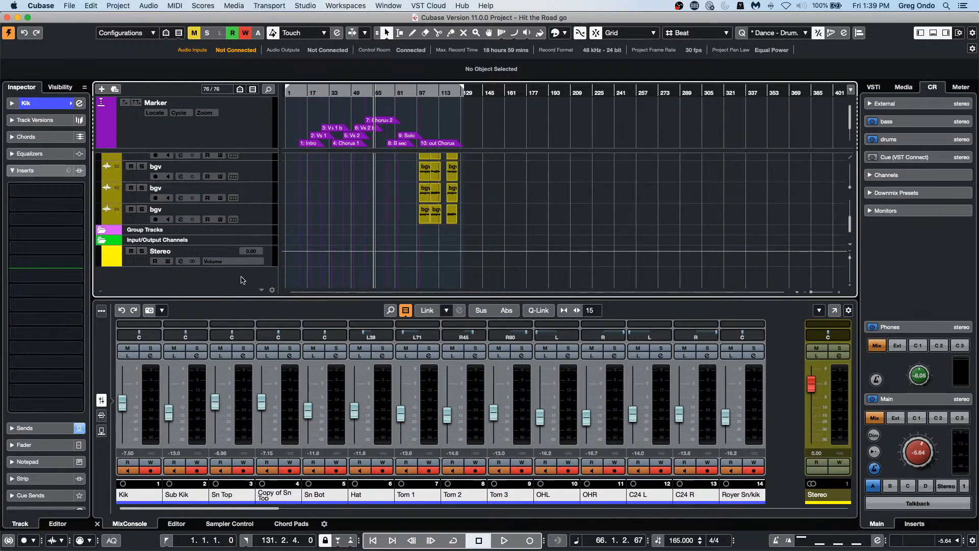
{"action": "right_click", "coordinate": [270, 264]}
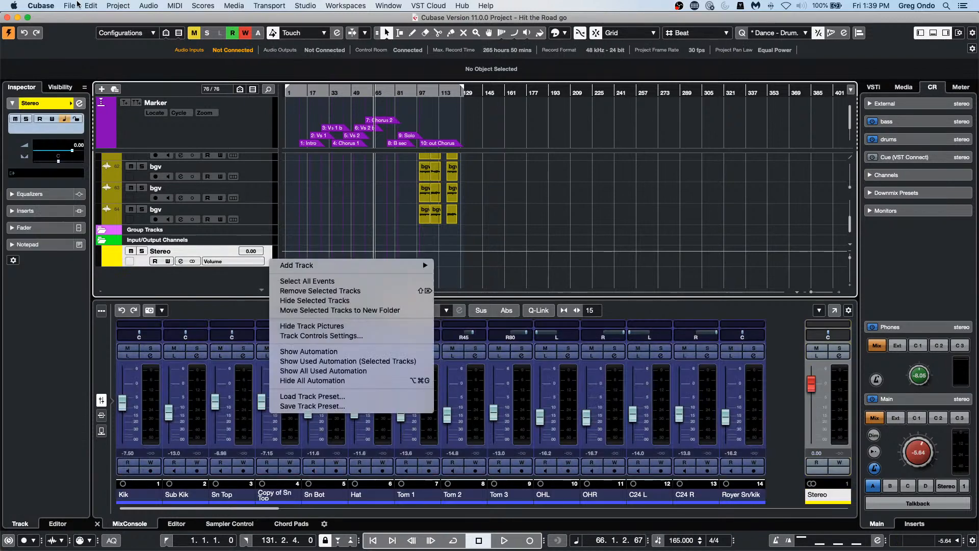
{"action": "left_click", "coordinate": [74, 6]}
{"action": "left_click", "coordinate": [74, 5]}
{"action": "mouse_move", "coordinate": [128, 144]}
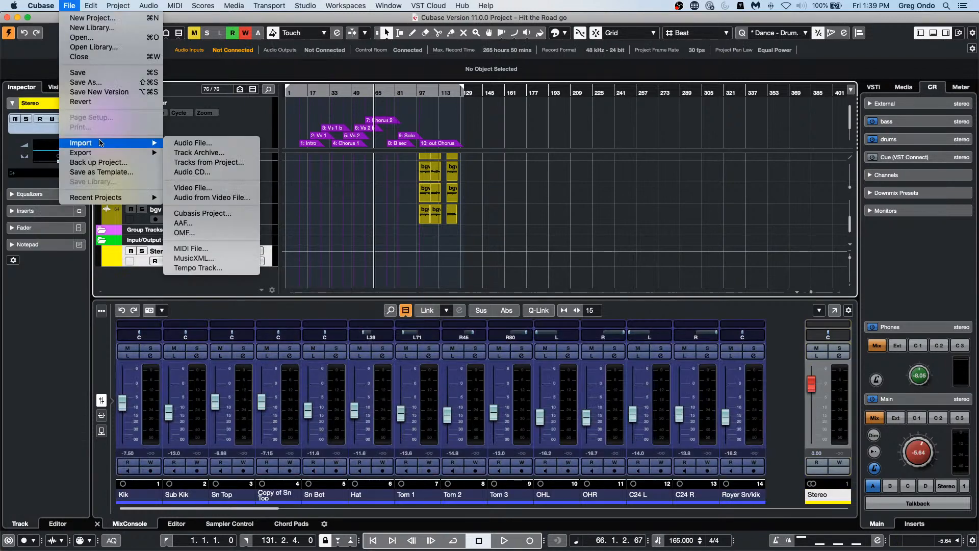
{"action": "left_click", "coordinate": [217, 157]}
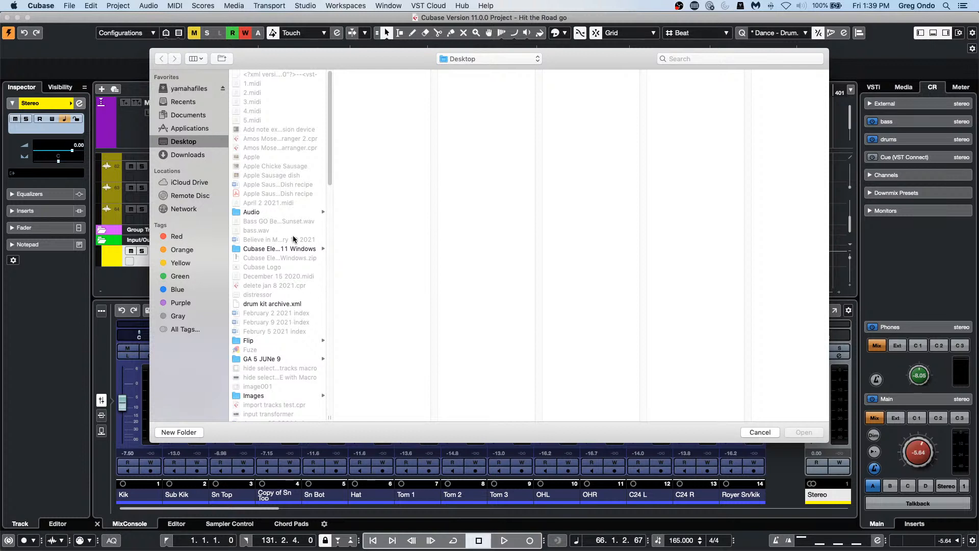
{"action": "scroll", "coordinate": [293, 239], "scroll_direction": "down", "scroll_amount": 2}
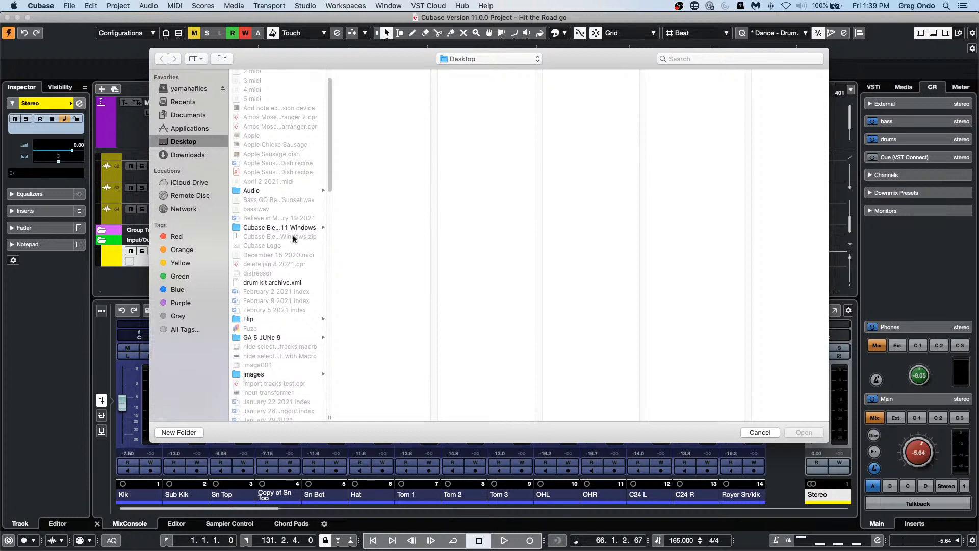
{"action": "double_click", "coordinate": [269, 284]}
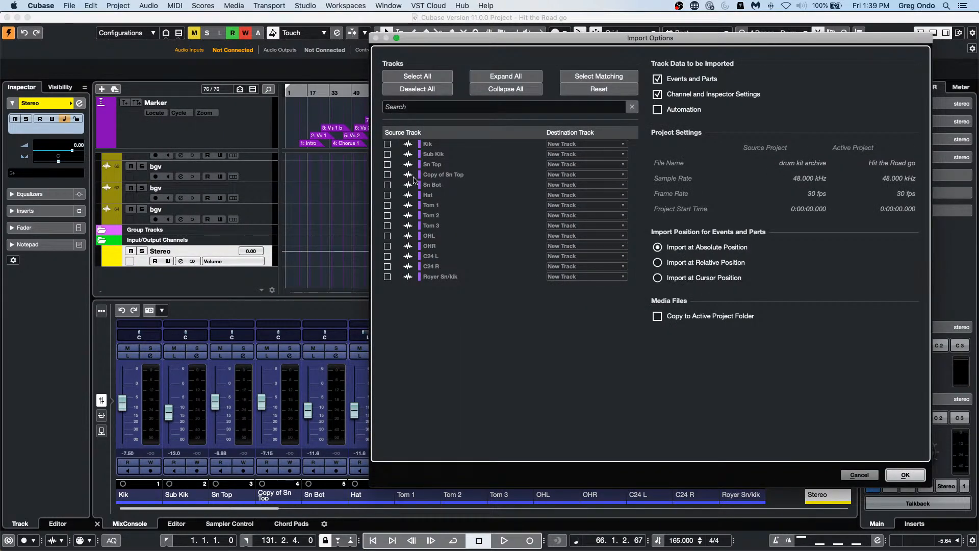
{"action": "left_click", "coordinate": [417, 76]}
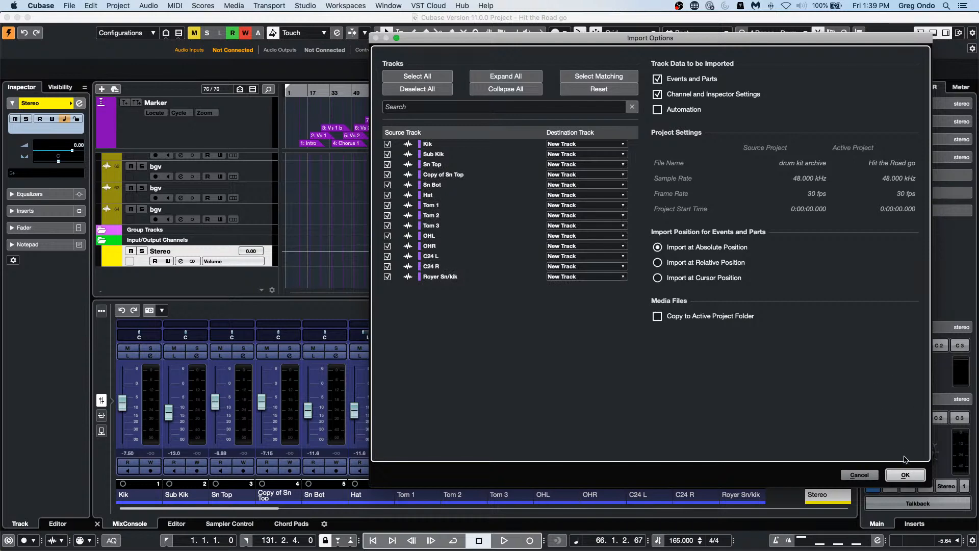
{"action": "left_click", "coordinate": [906, 474]}
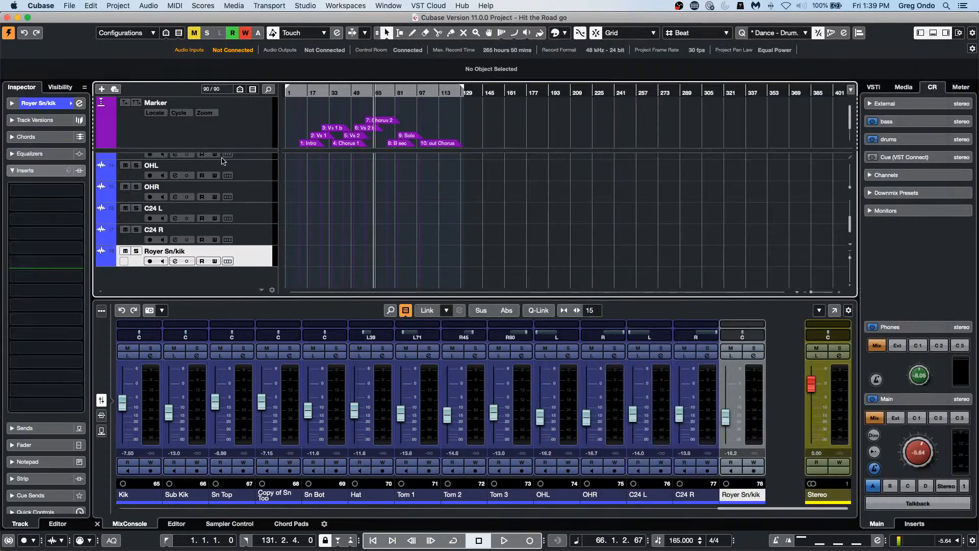
Review the imported drum tracks below the Stereo output and select the imported Kik track
{"action": "scroll", "coordinate": [229, 179], "scroll_direction": "up", "scroll_amount": 10}
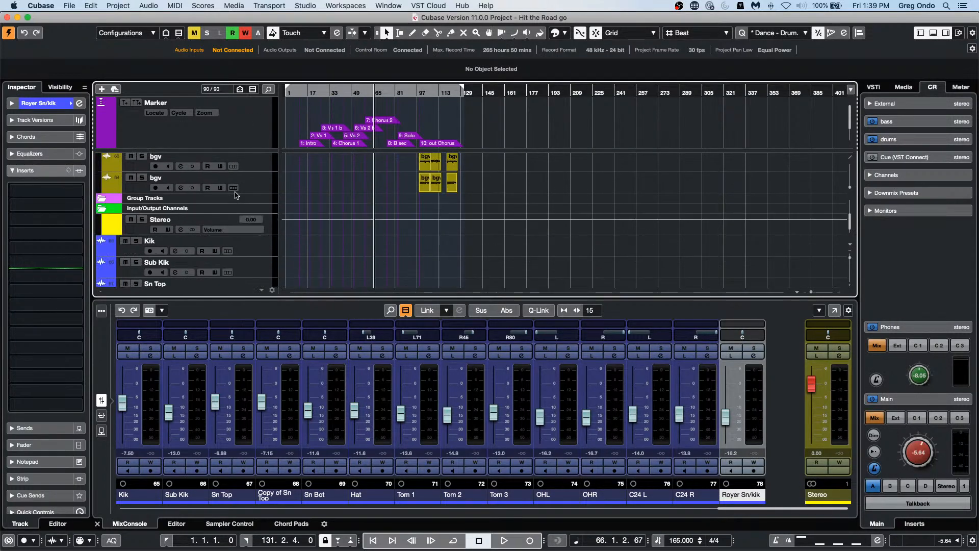
{"action": "scroll", "coordinate": [236, 195], "scroll_direction": "down", "scroll_amount": 2}
{"action": "left_click", "coordinate": [251, 220]}
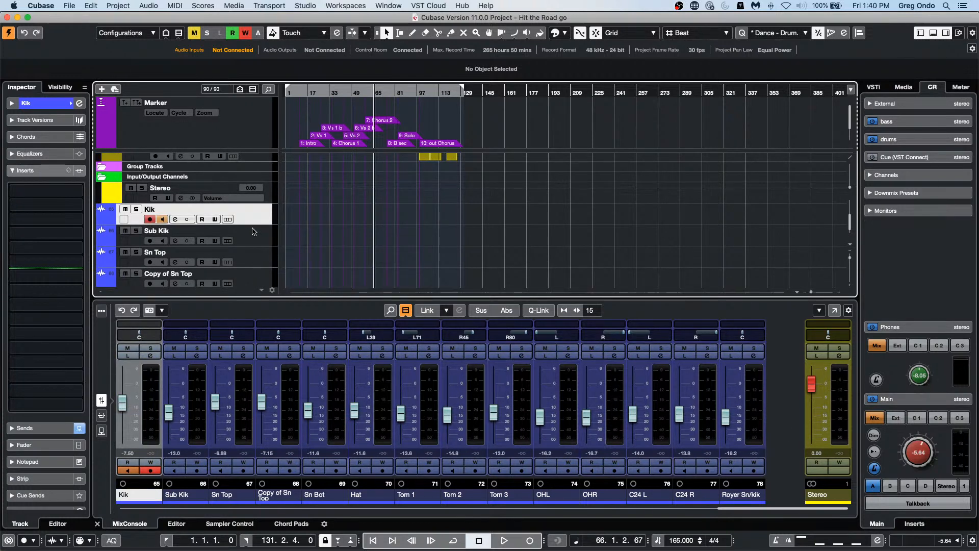
{"action": "scroll", "coordinate": [255, 244], "scroll_direction": "down", "scroll_amount": 1}
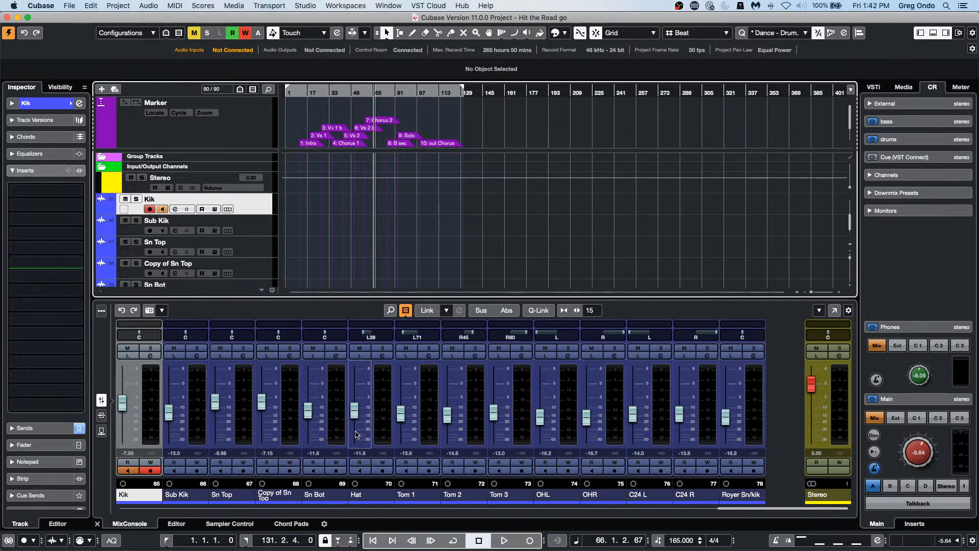
Open the VST Plug-in Manager and view the VST 2 plug-in path settings
{"action": "left_click", "coordinate": [312, 6]}
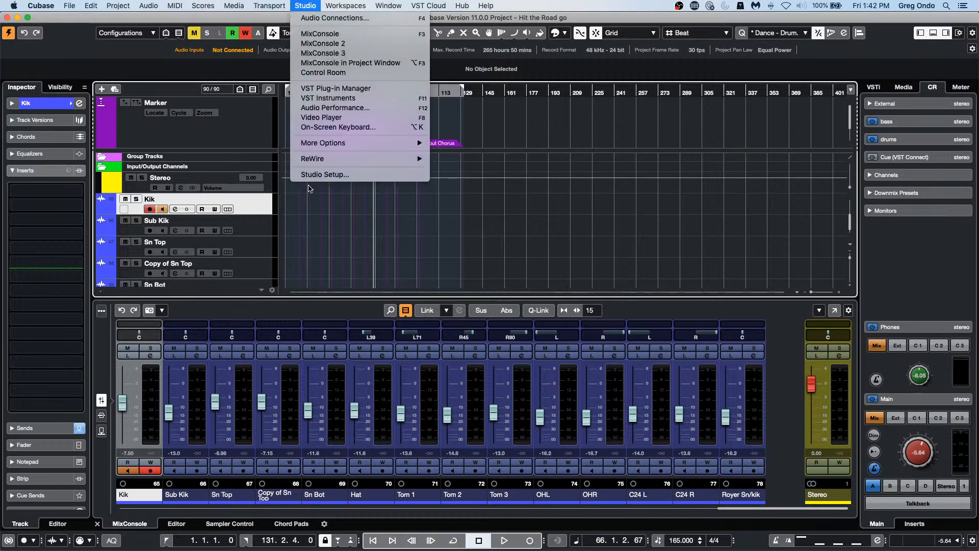
{"action": "left_click", "coordinate": [357, 89]}
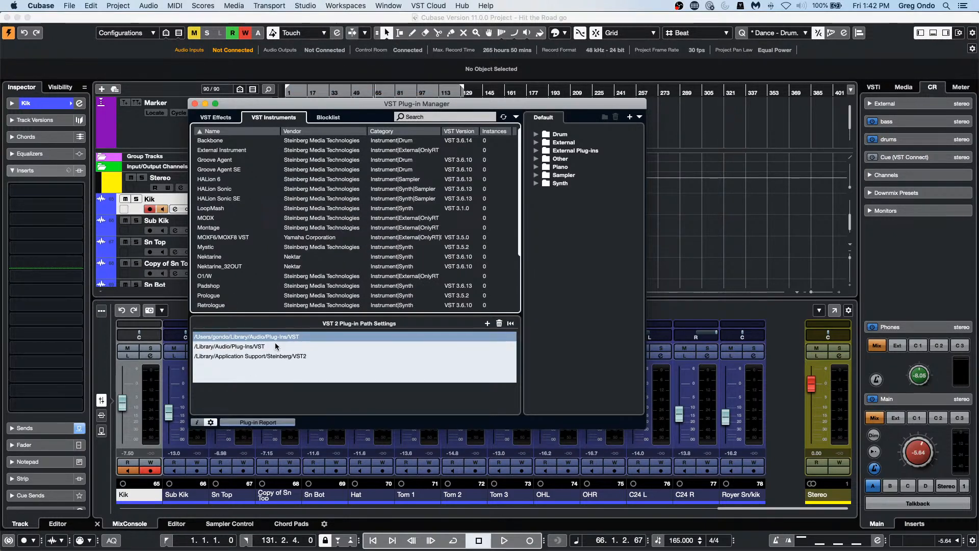
{"action": "left_click", "coordinate": [212, 422]}
{"action": "left_click", "coordinate": [212, 425]}
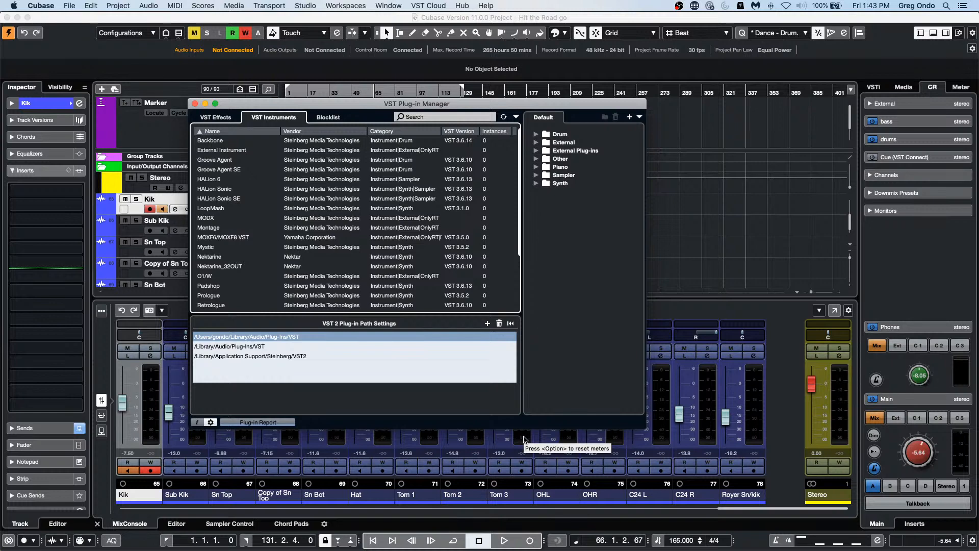
Switch to Steinberg Library Manager and view the installed Cubase/Nuendo libraries
{"action": "mouse_move", "coordinate": [402, 548]}
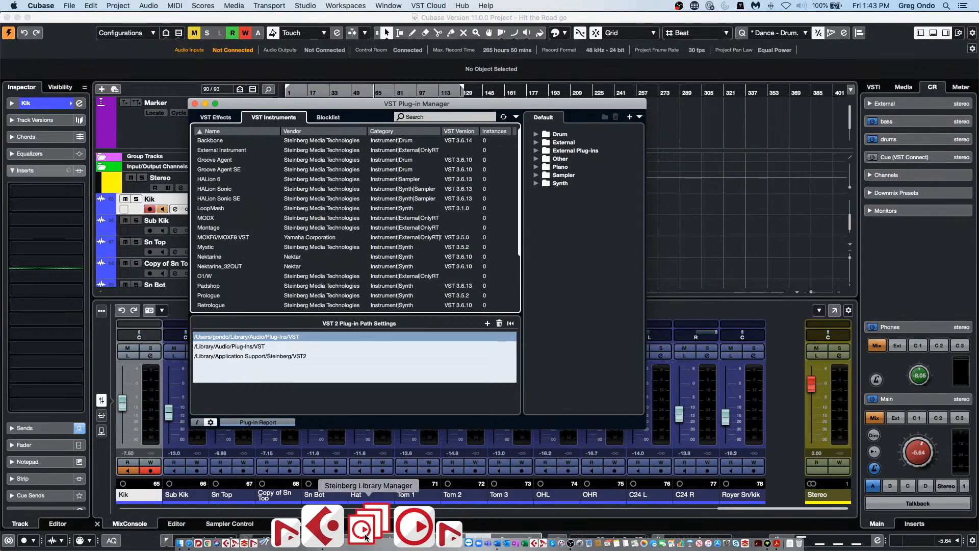
{"action": "left_click", "coordinate": [365, 536]}
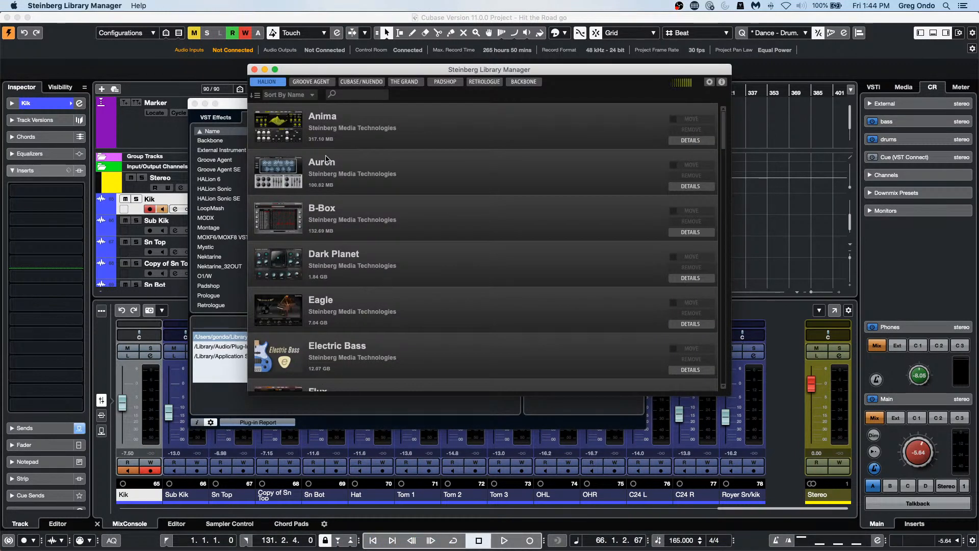
{"action": "left_click", "coordinate": [359, 83]}
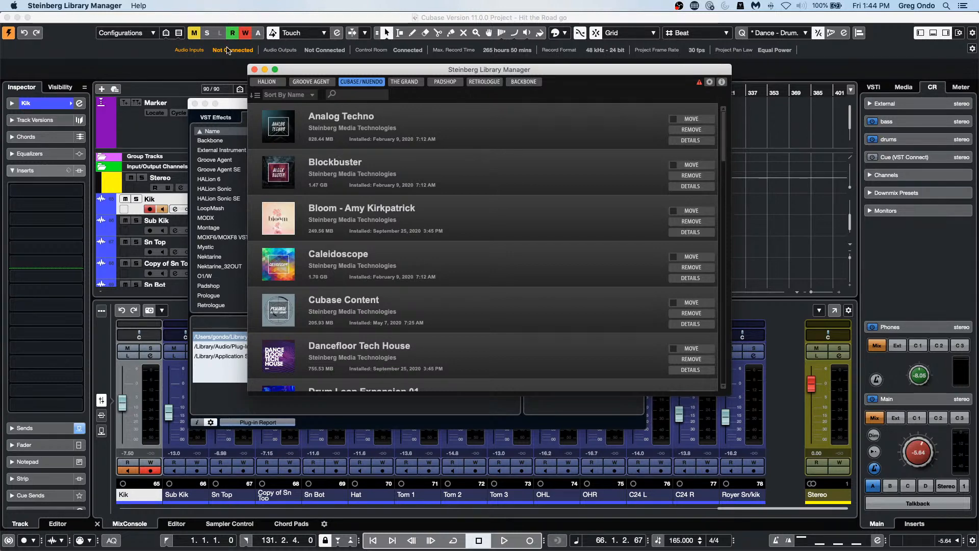
Close the Steinberg Library Manager and VST Plug-in Manager windows and open the key commands settings
{"action": "left_click", "coordinate": [255, 70]}
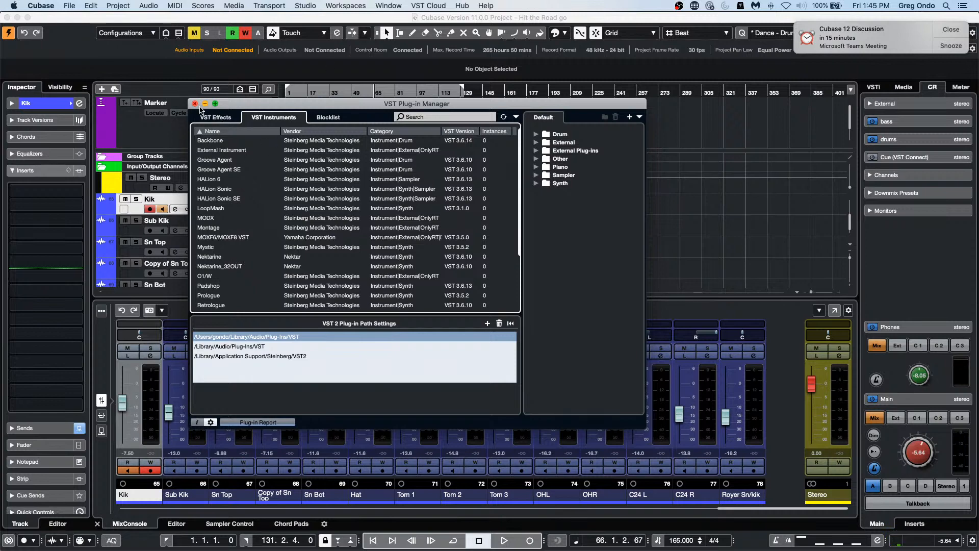
{"action": "left_click", "coordinate": [194, 104]}
{"action": "left_click", "coordinate": [88, 6]}
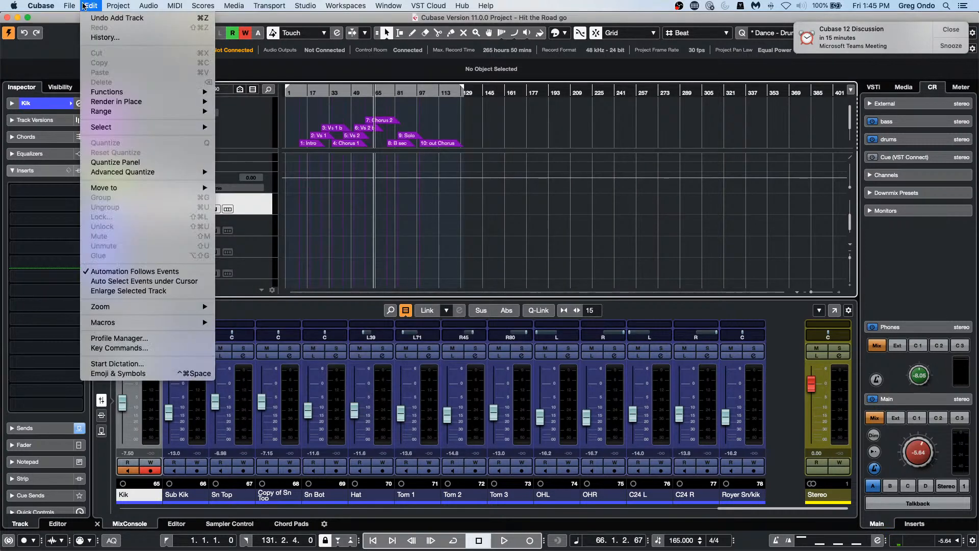
{"action": "left_click", "coordinate": [119, 347]}
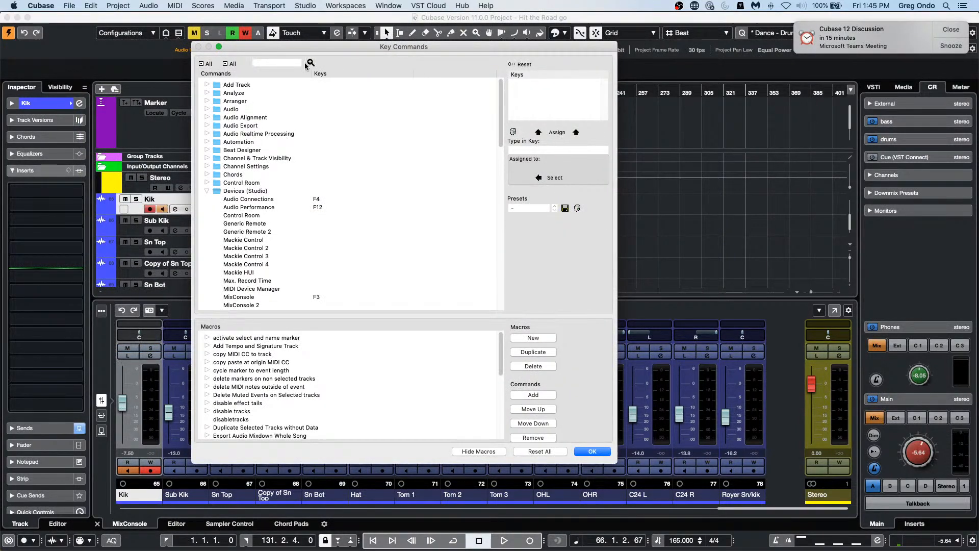
Search the key commands for "listen", review the Edit category's commands, and close the settings
{"action": "left_click", "coordinate": [275, 63]}
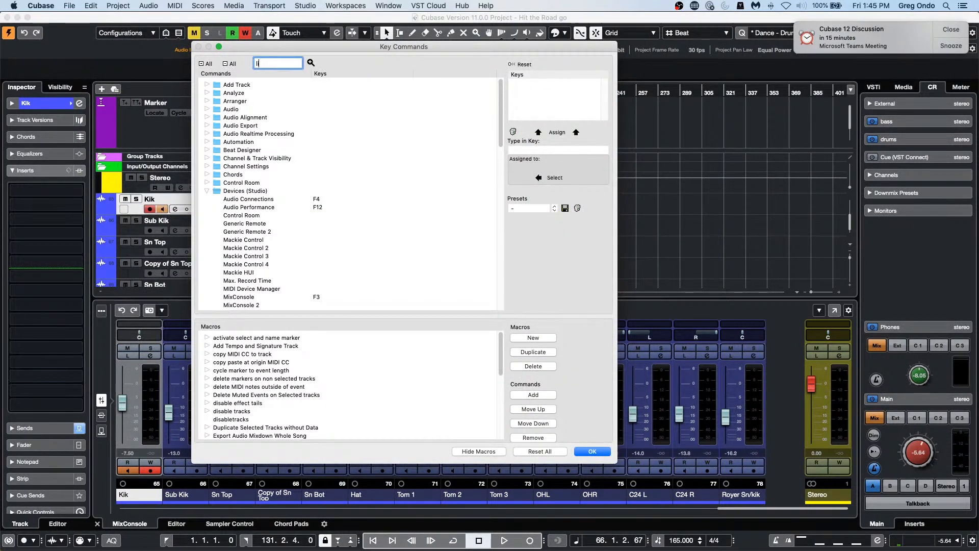
{"action": "type", "text": "liste"}
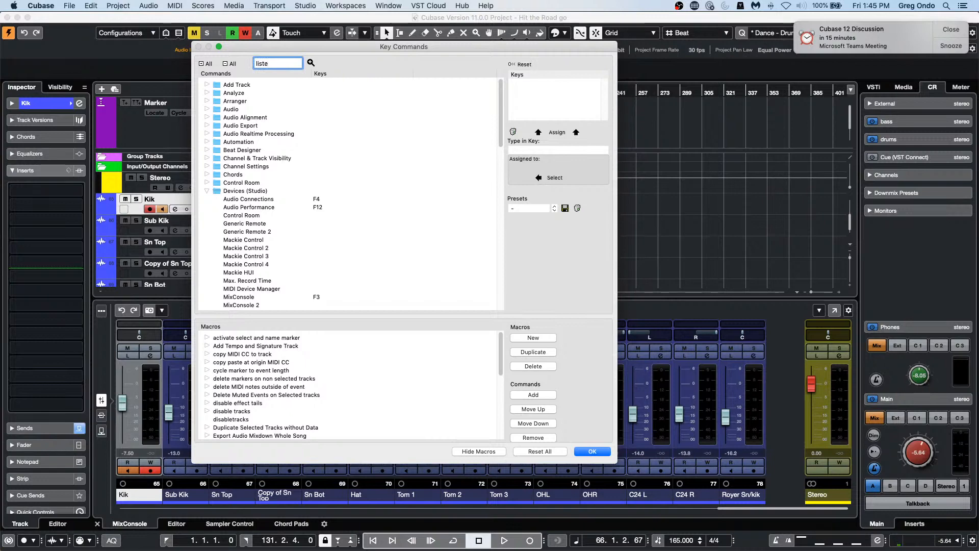
{"action": "type", "text": "n"}
{"action": "key", "text": "Return"}
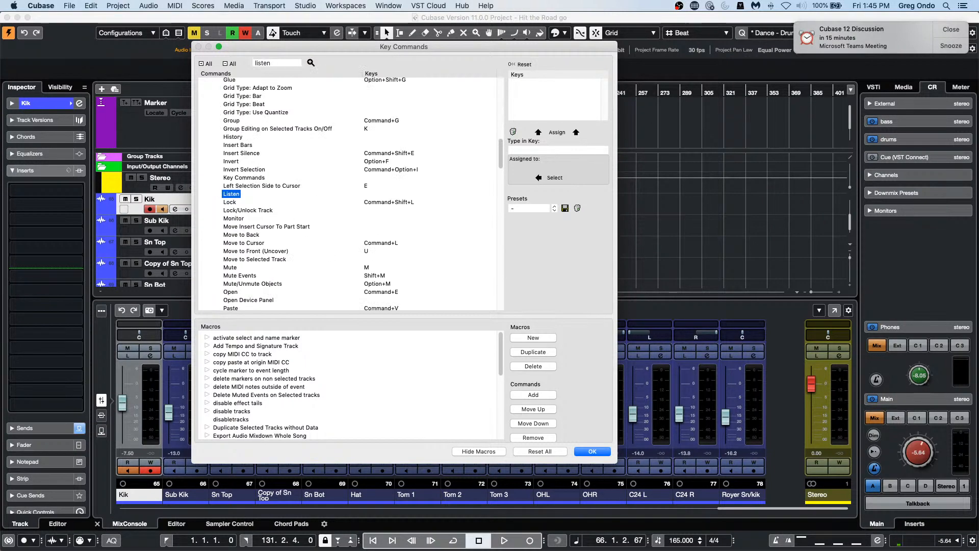
{"action": "scroll", "coordinate": [269, 250], "scroll_direction": "up", "scroll_amount": 15}
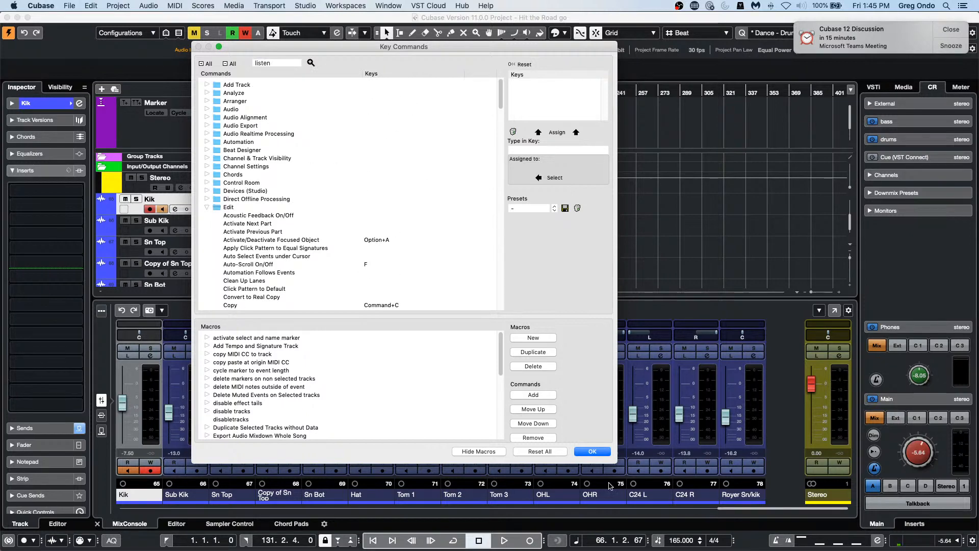
{"action": "left_click", "coordinate": [592, 451]}
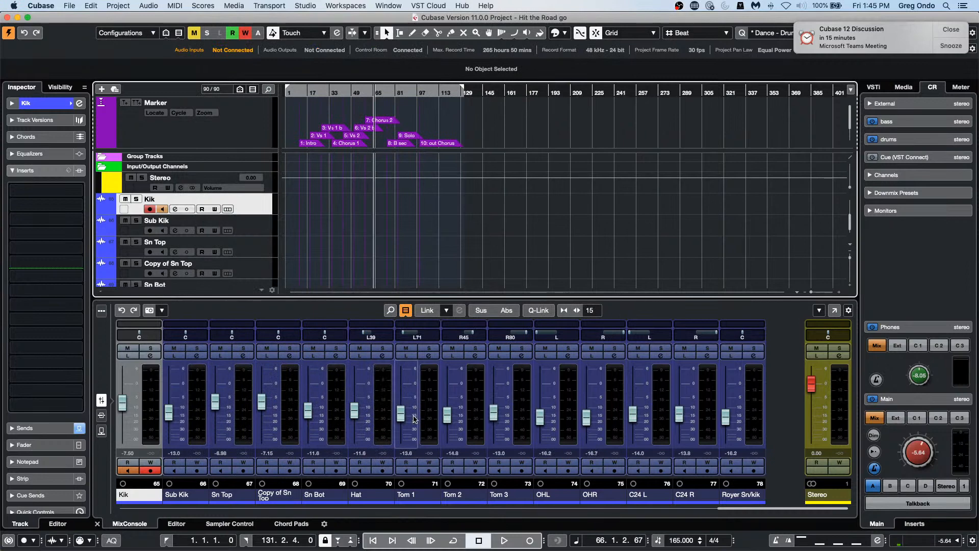
Reset the Copy of Sn Top channel's fader to 0.00 and select that channel
{"action": "left_click", "coordinate": [263, 384], "text": "super"}
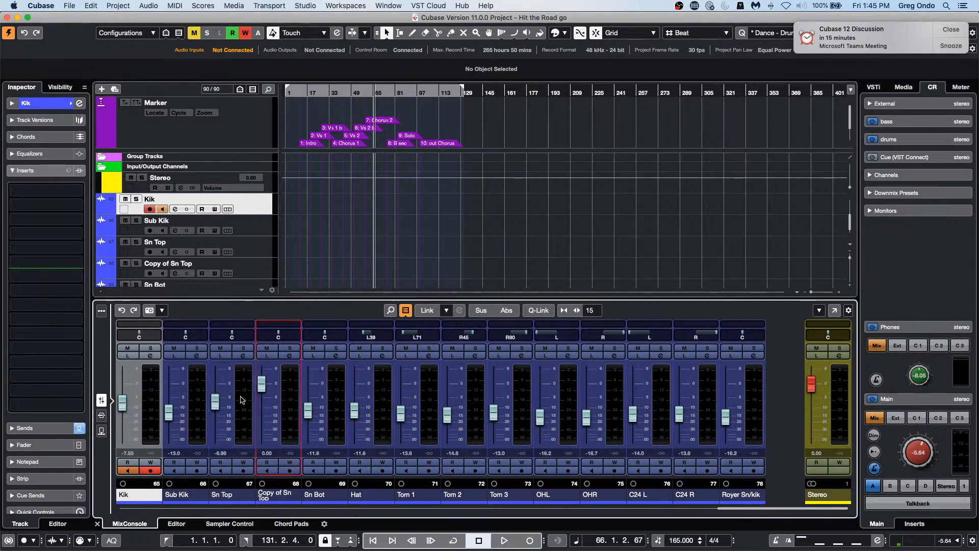
{"action": "left_click", "coordinate": [294, 401]}
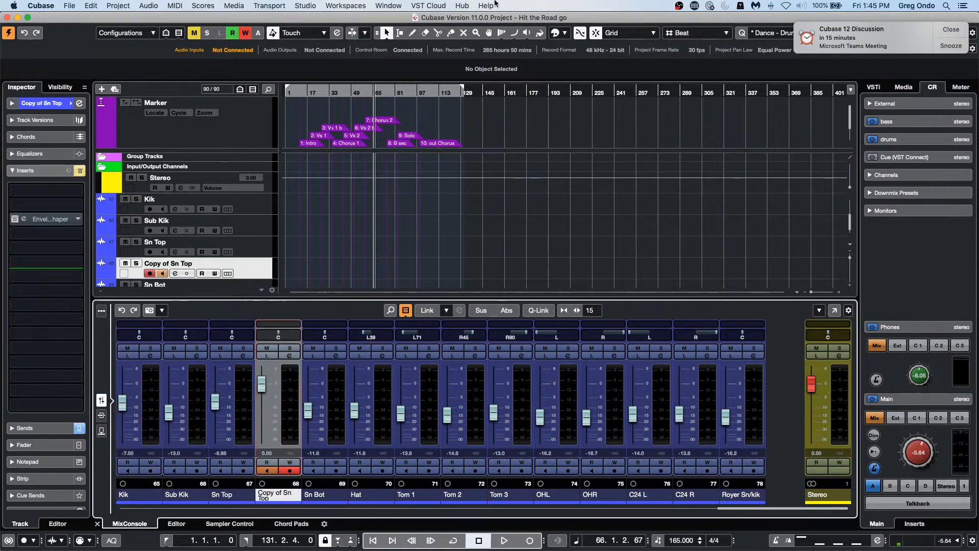
In the studio setup for the Steinberg CC121, set the Function1 button's category to Edit
{"action": "left_click", "coordinate": [304, 5]}
{"action": "left_click", "coordinate": [341, 176]}
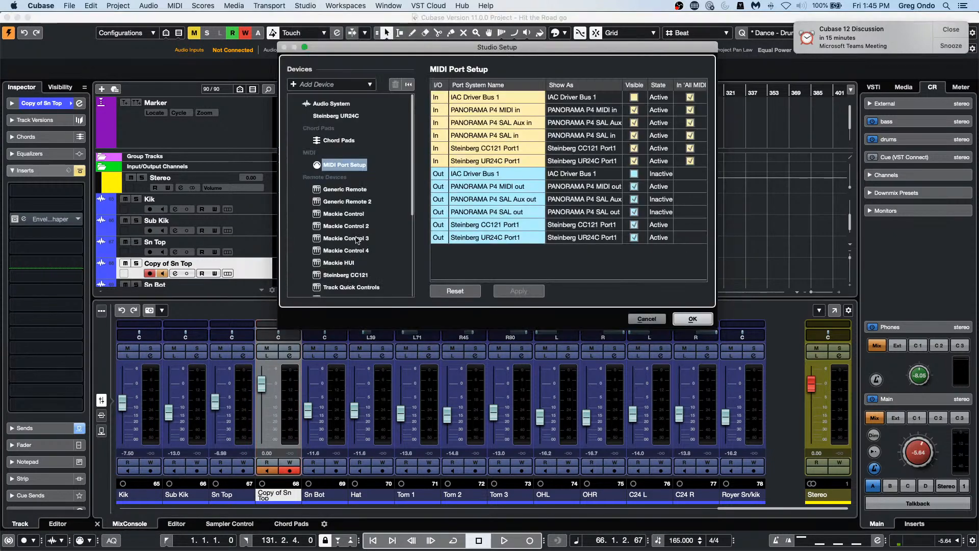
{"action": "left_click", "coordinate": [358, 274]}
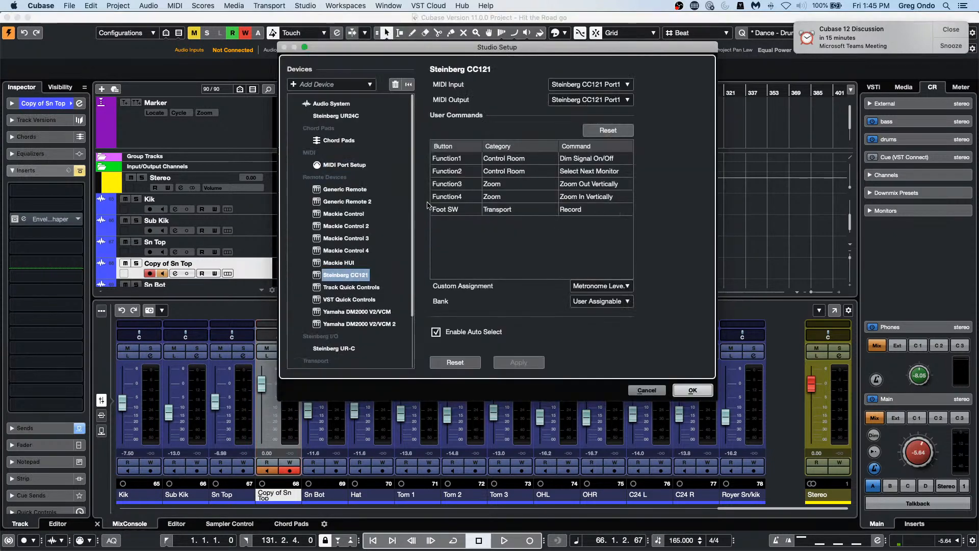
{"action": "left_click", "coordinate": [542, 160]}
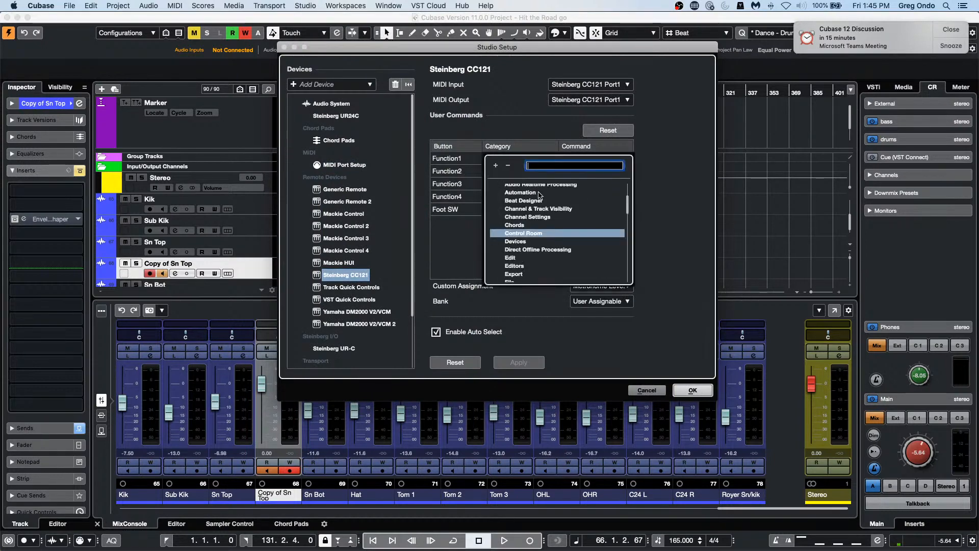
{"action": "left_click", "coordinate": [524, 258]}
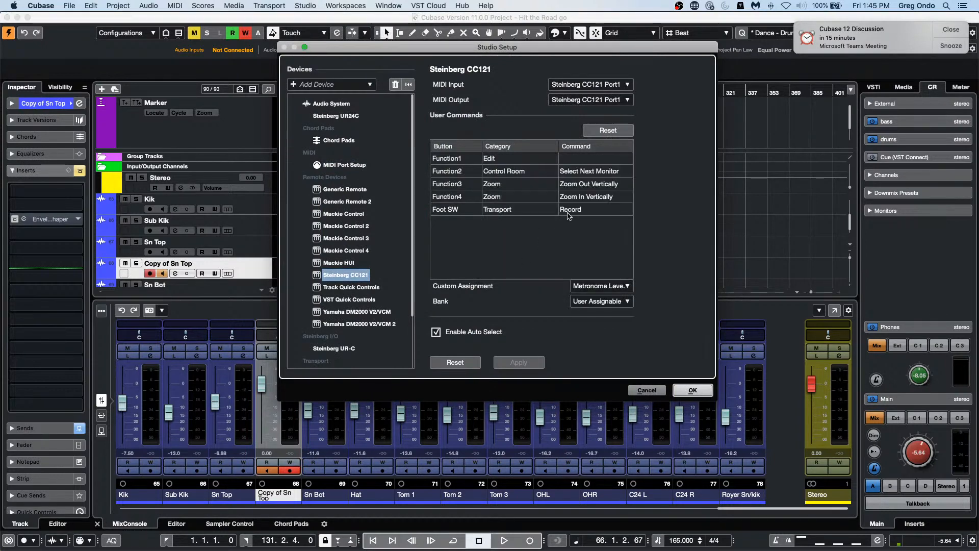
Set the Function1 button's command to Listen, apply the change and close the studio setup
{"action": "left_click", "coordinate": [604, 161]}
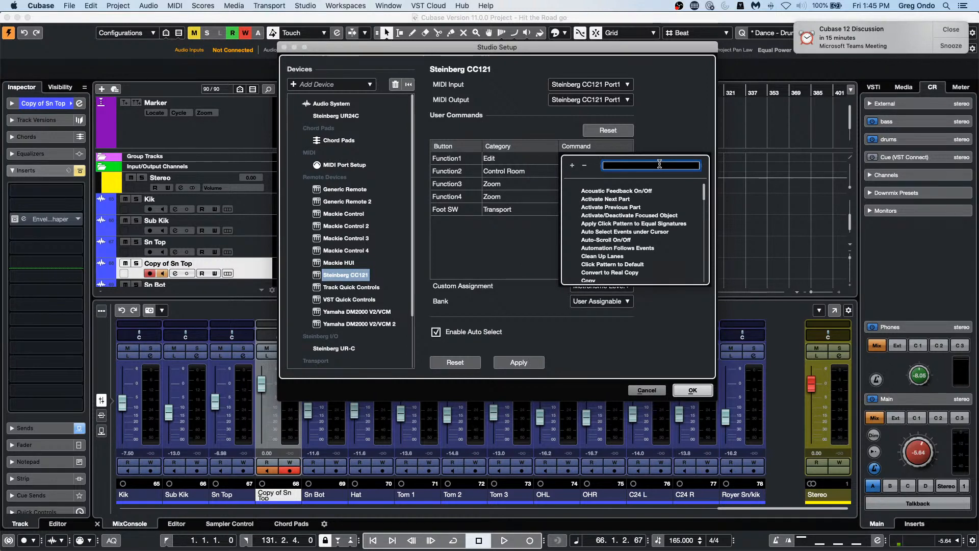
{"action": "type", "text": "li"}
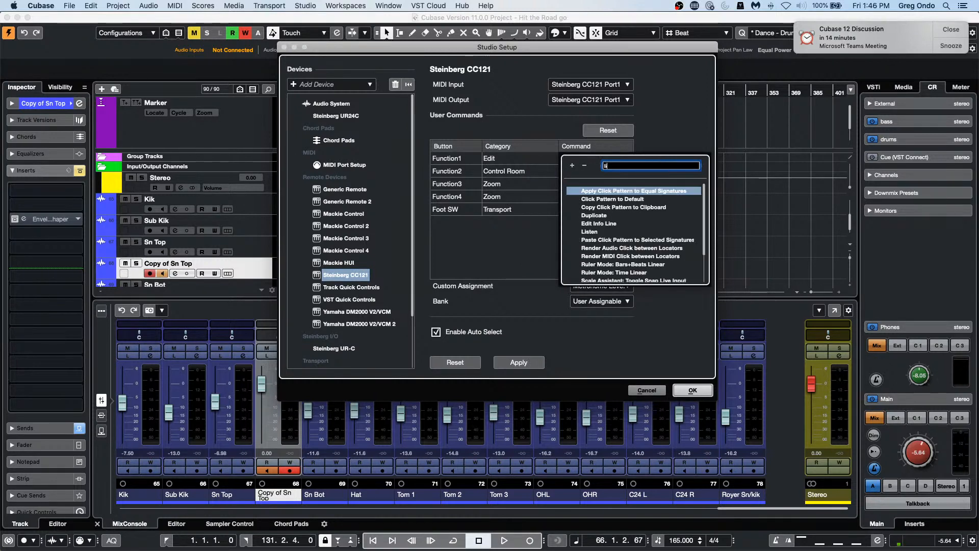
{"action": "type", "text": "st"}
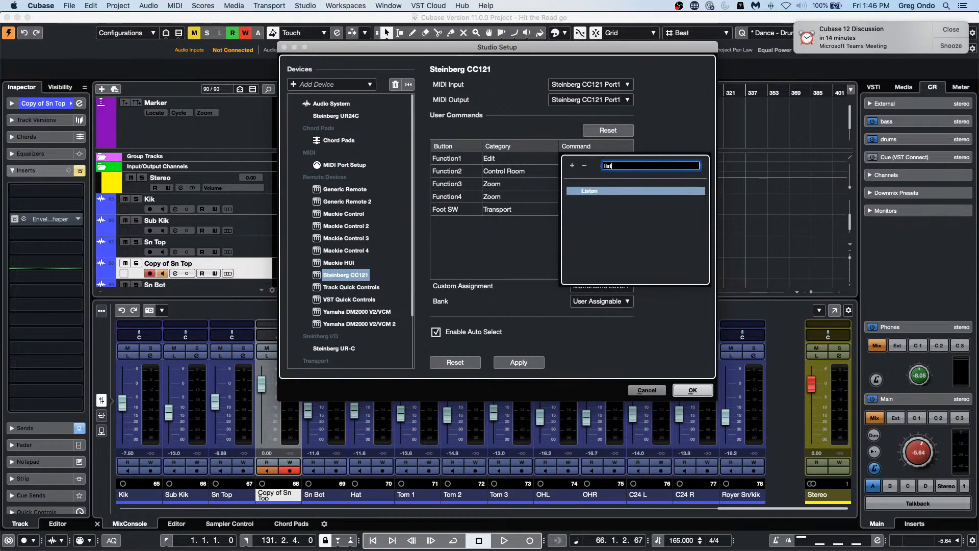
{"action": "double_click", "coordinate": [636, 196]}
{"action": "left_click", "coordinate": [519, 363]}
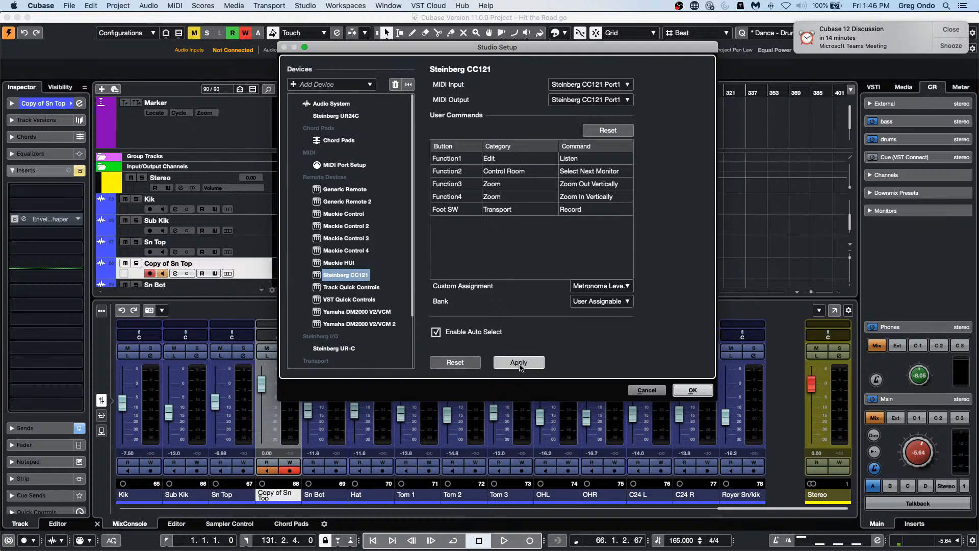
{"action": "left_click", "coordinate": [694, 391]}
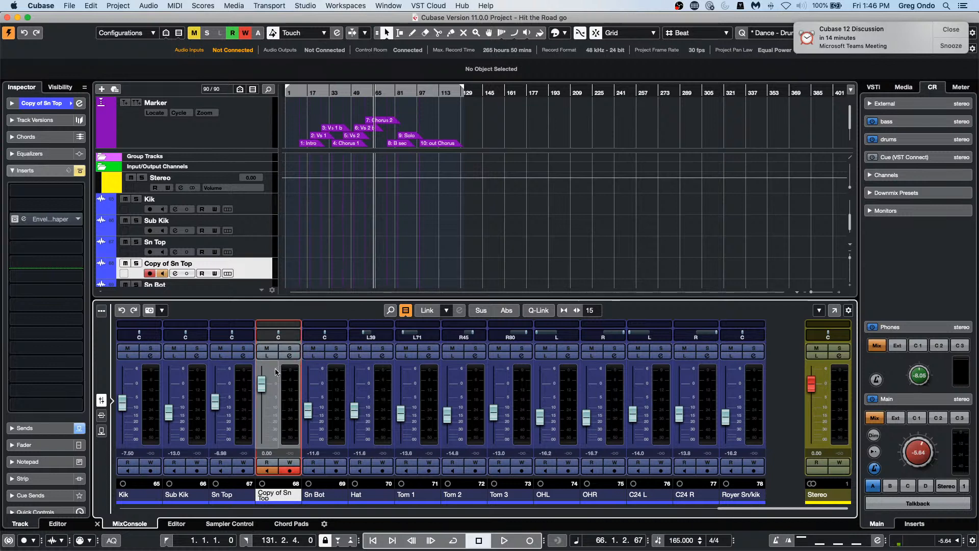
Test the Listen command by toggling it on and off repeatedly on the Copy of Sn Top channel
{"action": "key", "text": "l"}
{"action": "key", "text": "l"}
{"action": "key", "text": "l"}
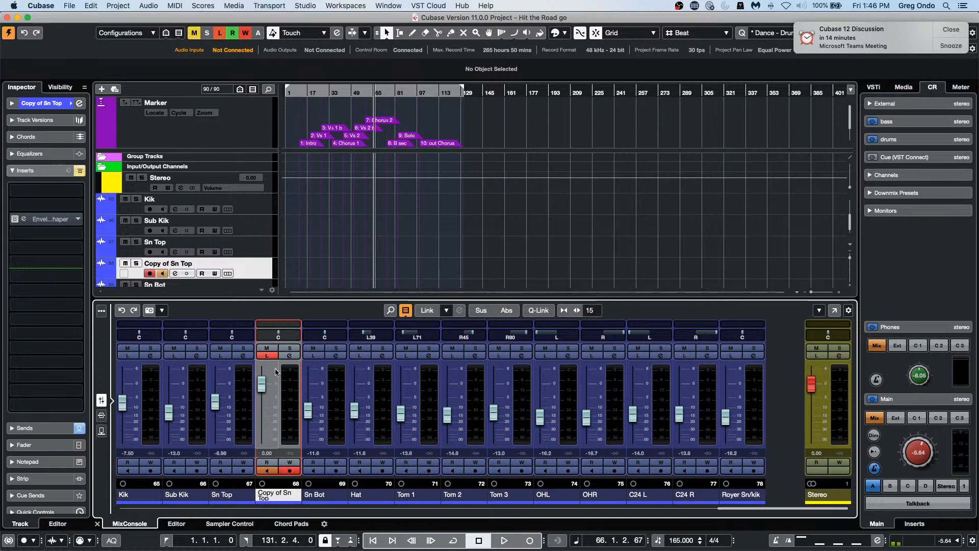
{"action": "key", "text": "l"}
{"action": "key", "text": "l"}
{"action": "key", "text": "l"}
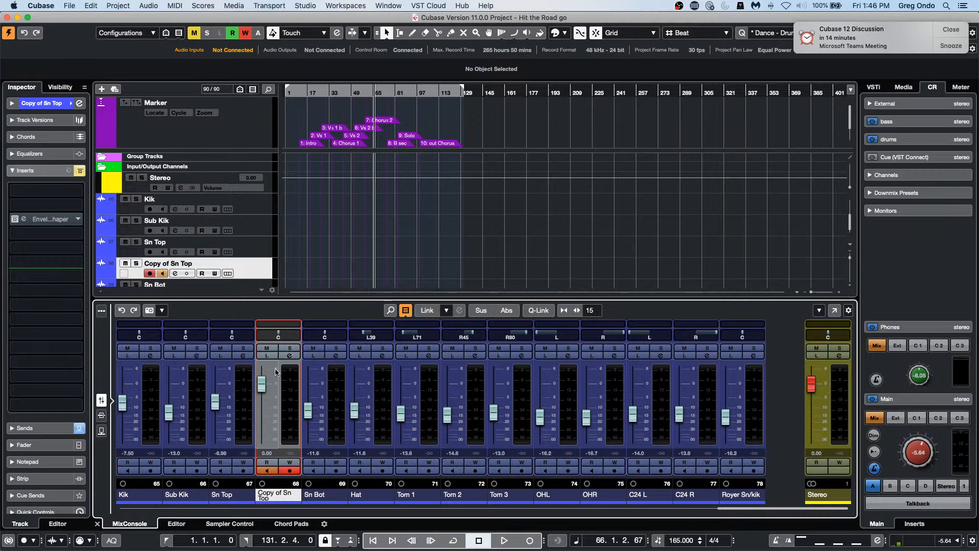
{"action": "key", "text": "l"}
{"action": "key", "text": "l"}
Revert the project to its last saved version
{"action": "scroll", "coordinate": [332, 194], "scroll_direction": "up", "scroll_amount": 1}
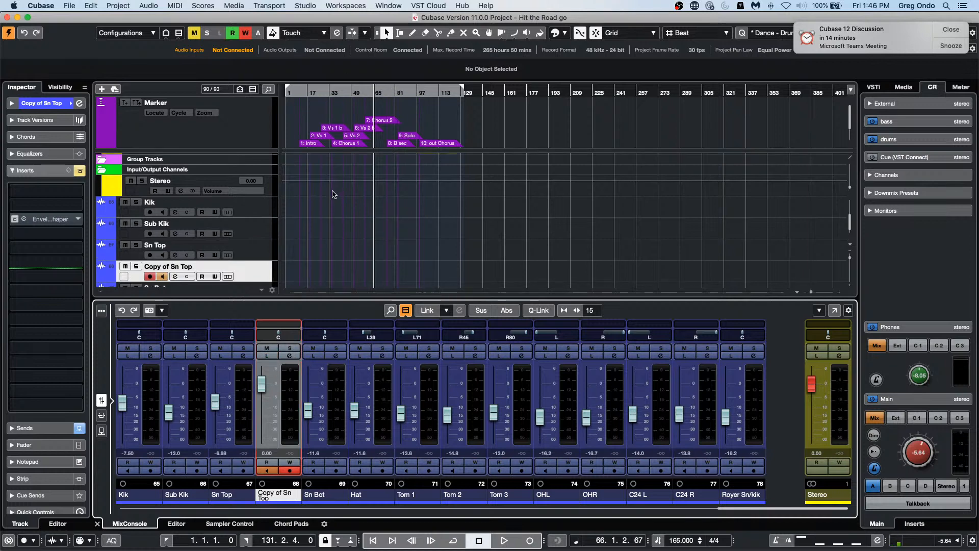
{"action": "scroll", "coordinate": [332, 195], "scroll_direction": "up", "scroll_amount": 10}
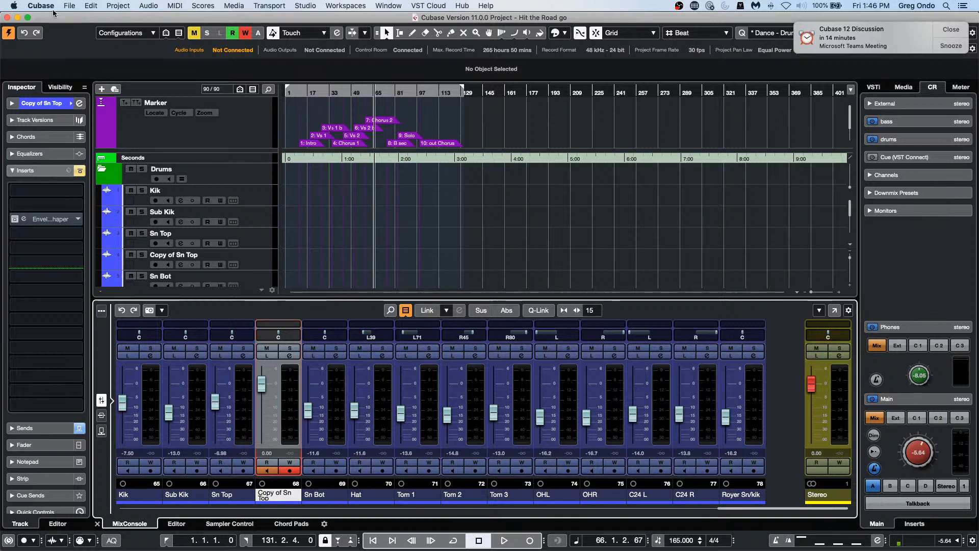
{"action": "left_click", "coordinate": [71, 5]}
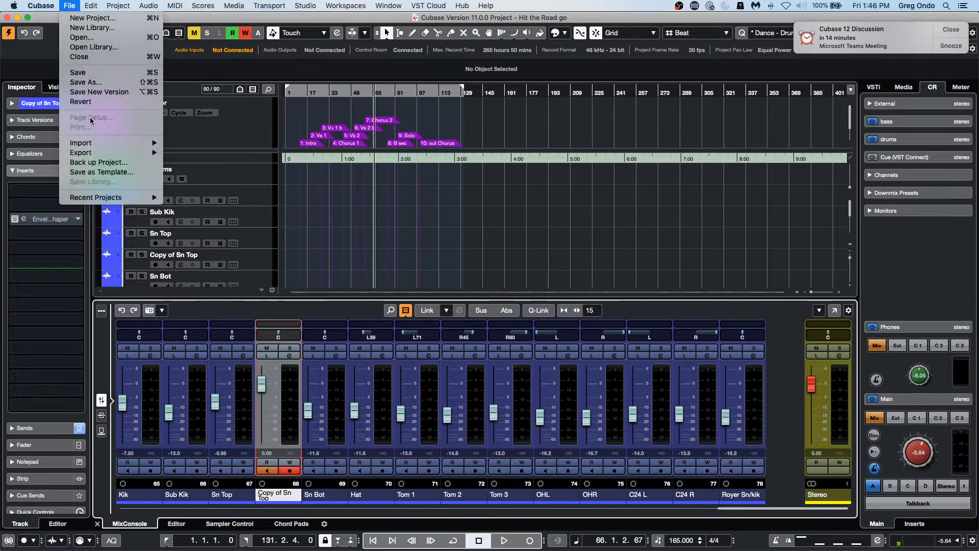
{"action": "left_click", "coordinate": [81, 102]}
{"action": "left_click", "coordinate": [497, 205]}
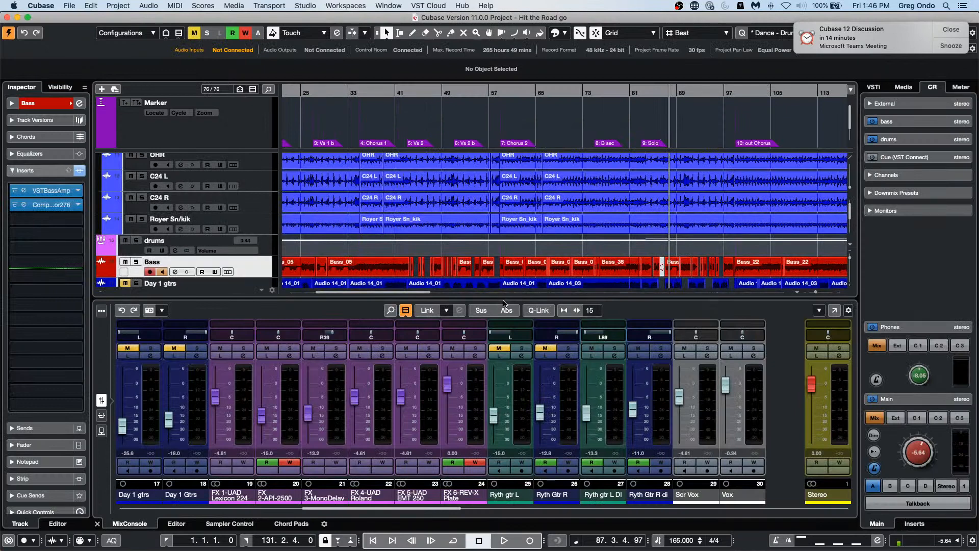
Lower the Control Room's Main level to -9.95 and start playback
{"action": "left_click_drag", "start_coordinate": [920, 455], "coordinate": [916, 464]}
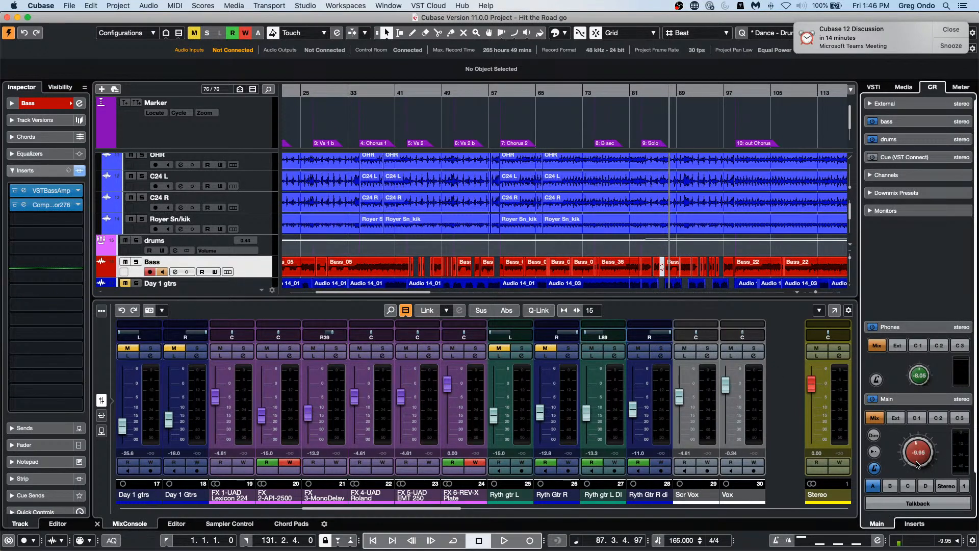
{"action": "key", "text": "space"}
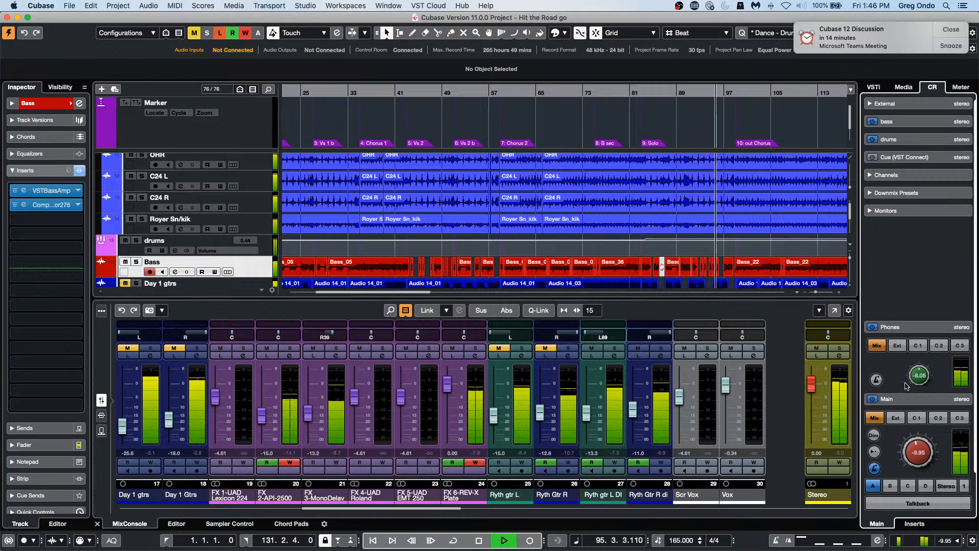
{"action": "left_click", "coordinate": [907, 400]}
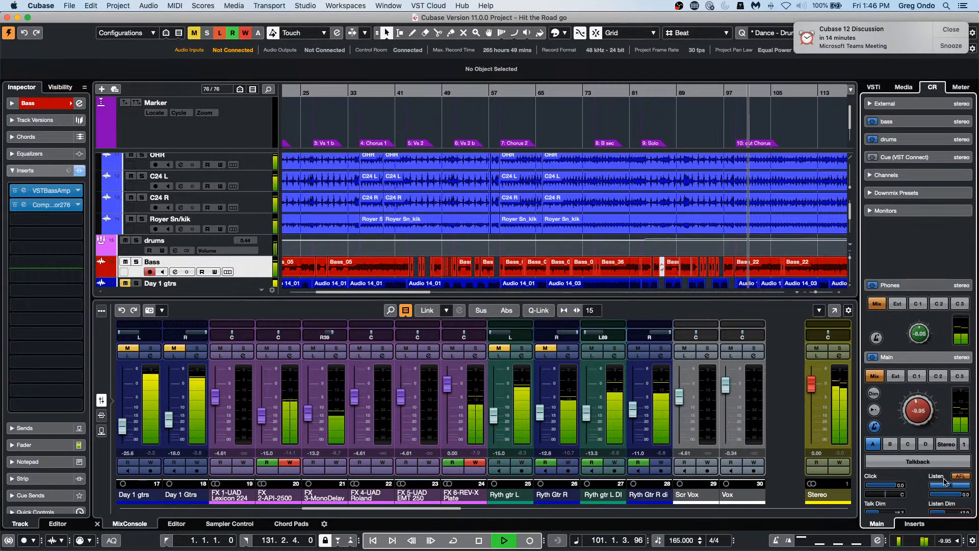
Raise the Control Room's Main level to -3.62 and adjust the Listen Dim level before stopping playback
{"action": "left_click_drag", "start_coordinate": [929, 423], "coordinate": [929, 412]}
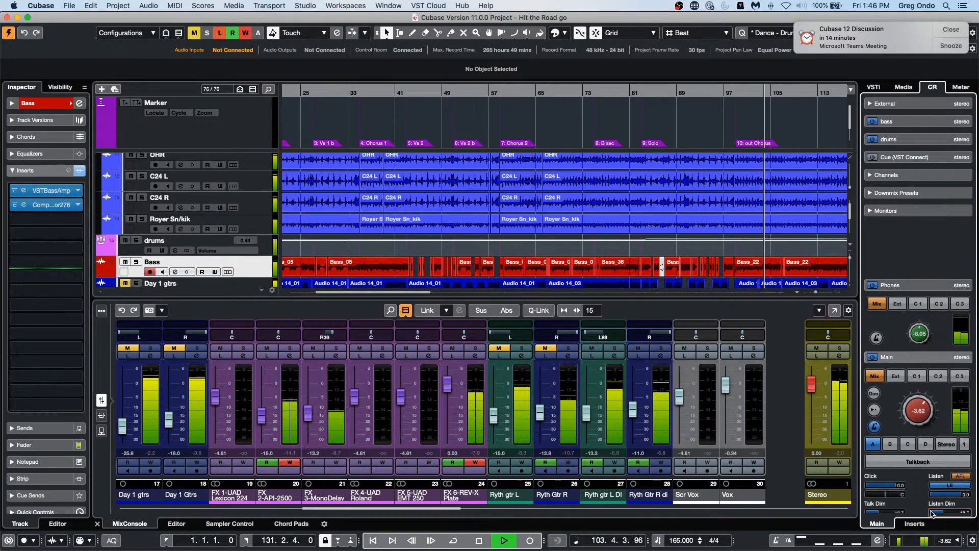
{"action": "scroll", "coordinate": [931, 514], "scroll_direction": "down", "scroll_amount": 3}
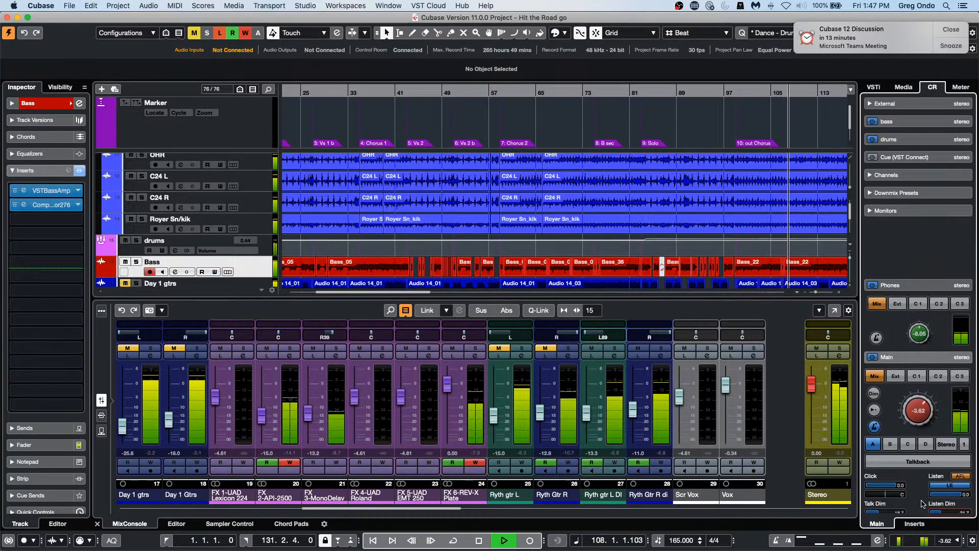
{"action": "key", "text": "space"}
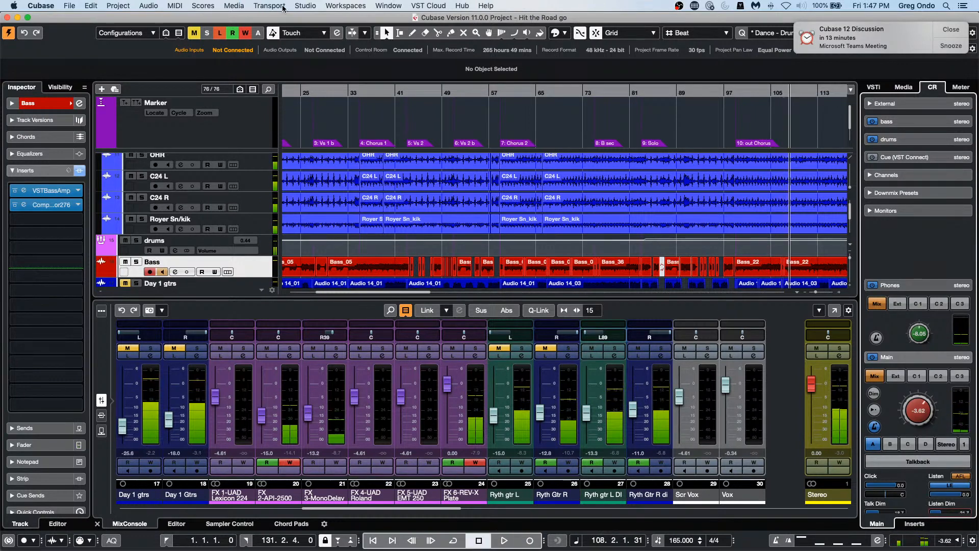
Review the category and command assigned to Function1 of the Steinberg CC121 in Studio Setup
{"action": "left_click", "coordinate": [301, 6]}
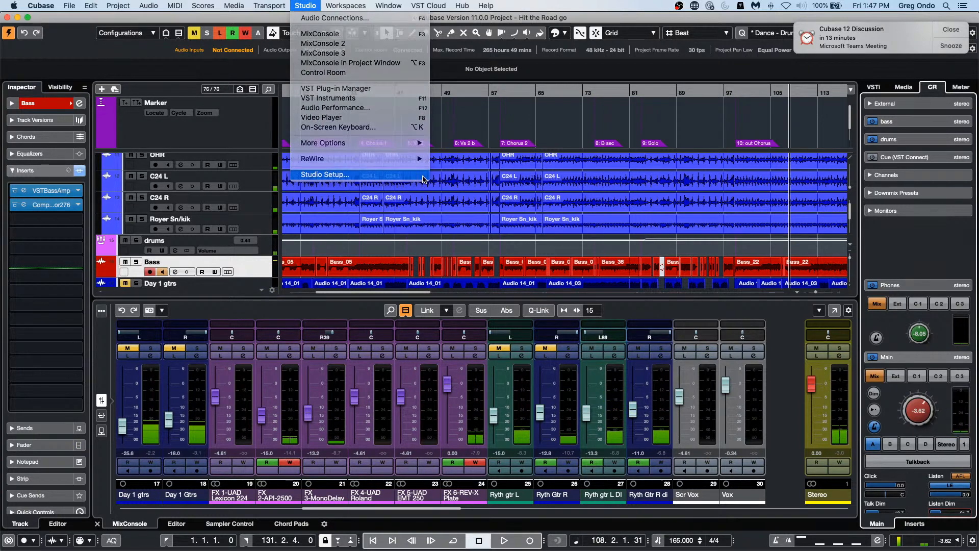
{"action": "left_click", "coordinate": [423, 179]}
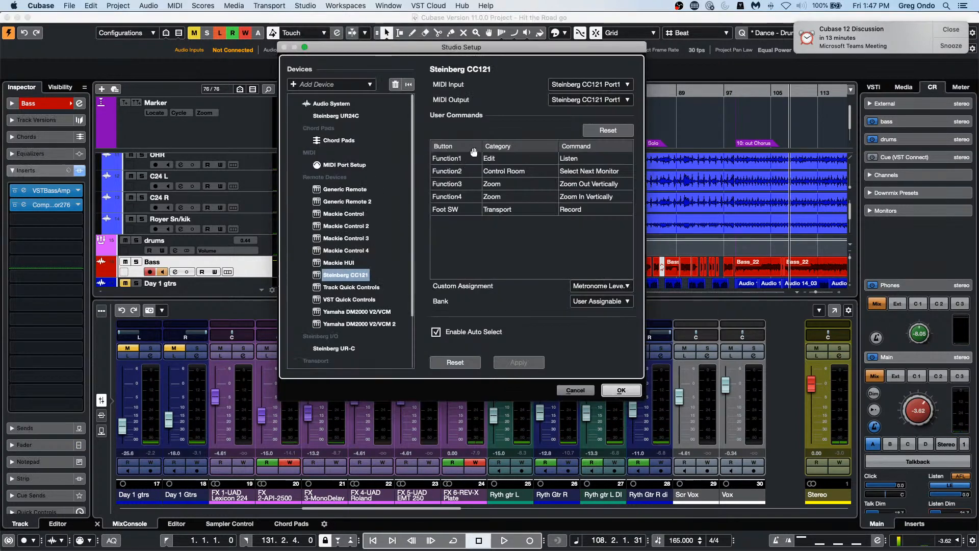
{"action": "left_click", "coordinate": [508, 162]}
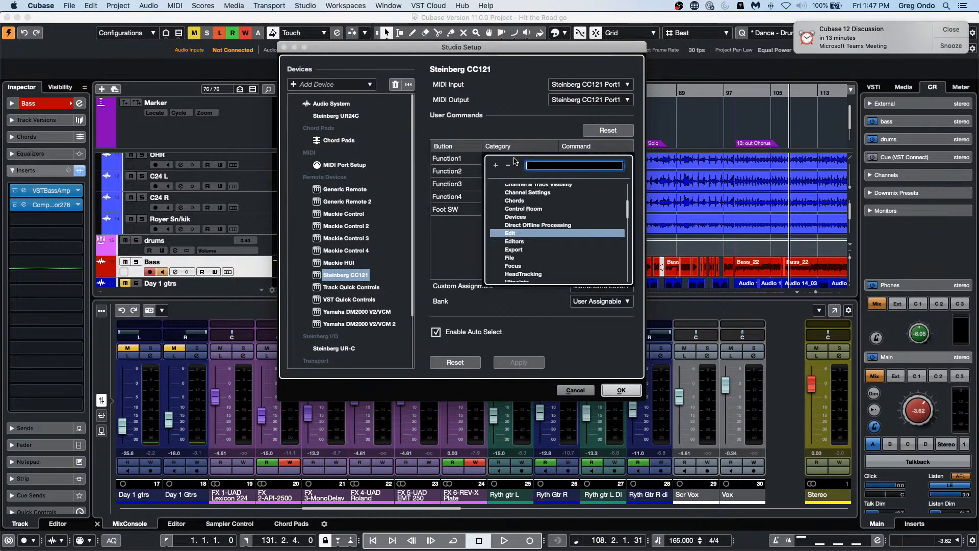
{"action": "left_click", "coordinate": [545, 143]}
{"action": "left_click", "coordinate": [580, 161]}
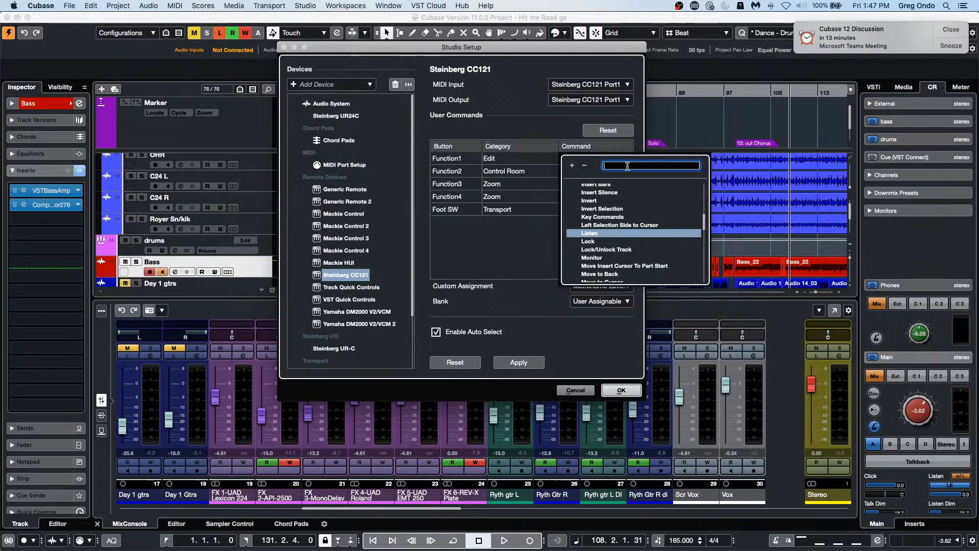
{"action": "left_click", "coordinate": [509, 122]}
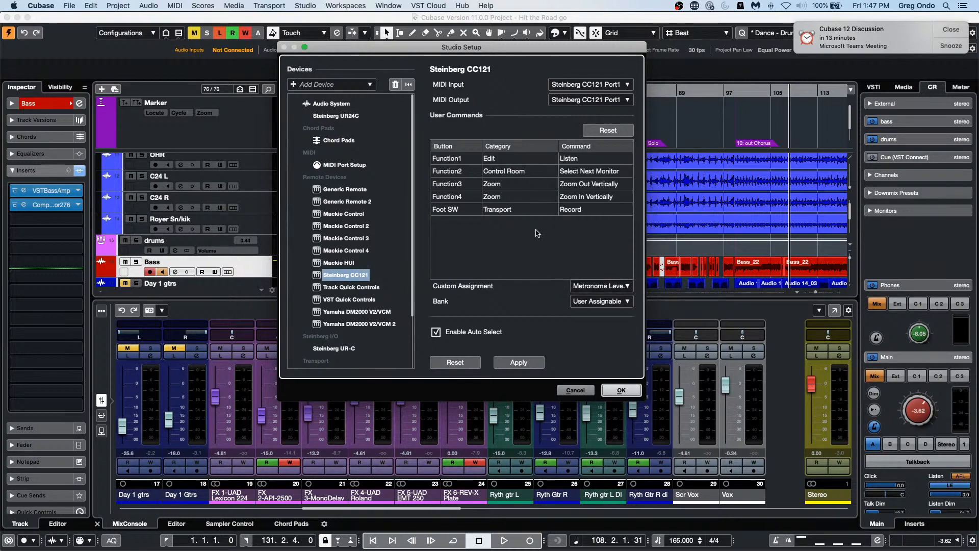
{"action": "left_click", "coordinate": [615, 390]}
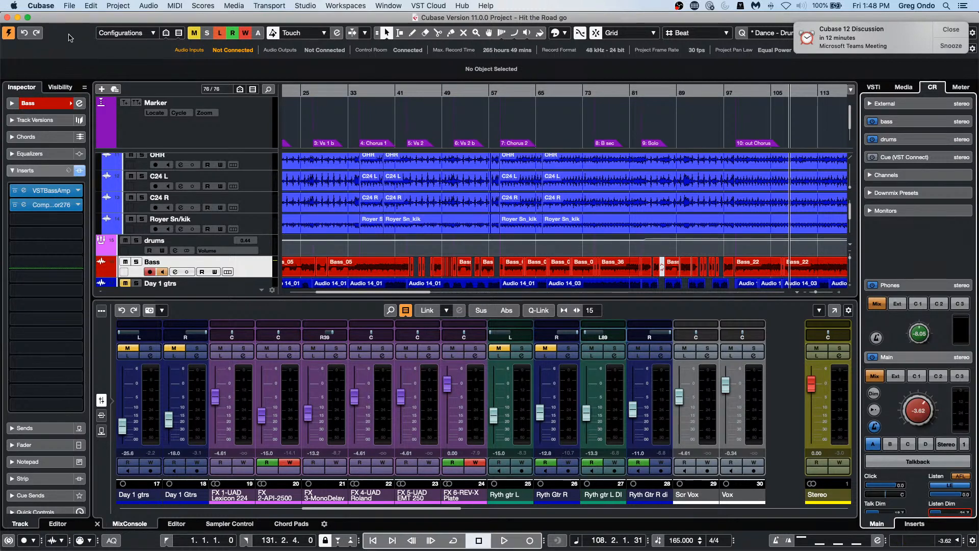
Create a new empty project in the April 30 2021 folder
{"action": "left_click", "coordinate": [68, 5]}
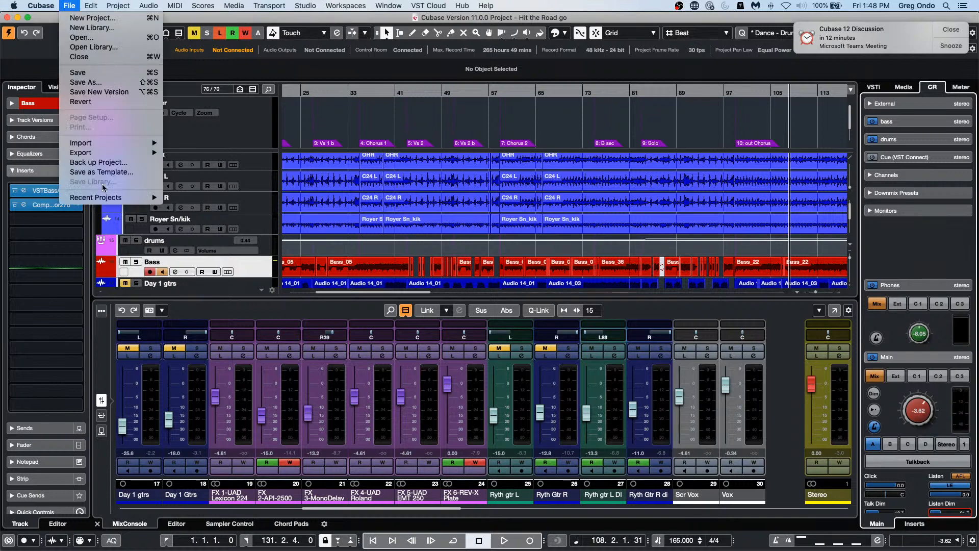
{"action": "mouse_move", "coordinate": [103, 197]}
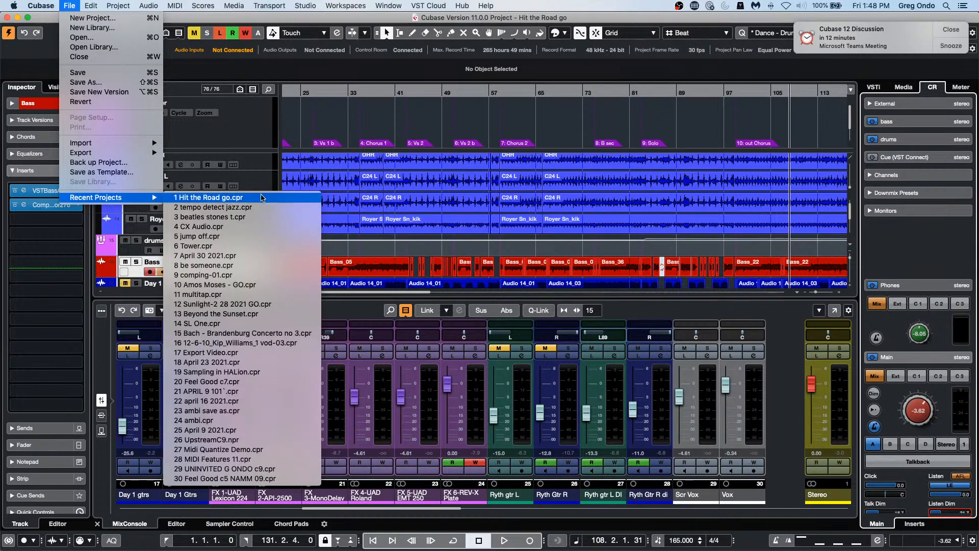
{"action": "left_click", "coordinate": [80, 19]}
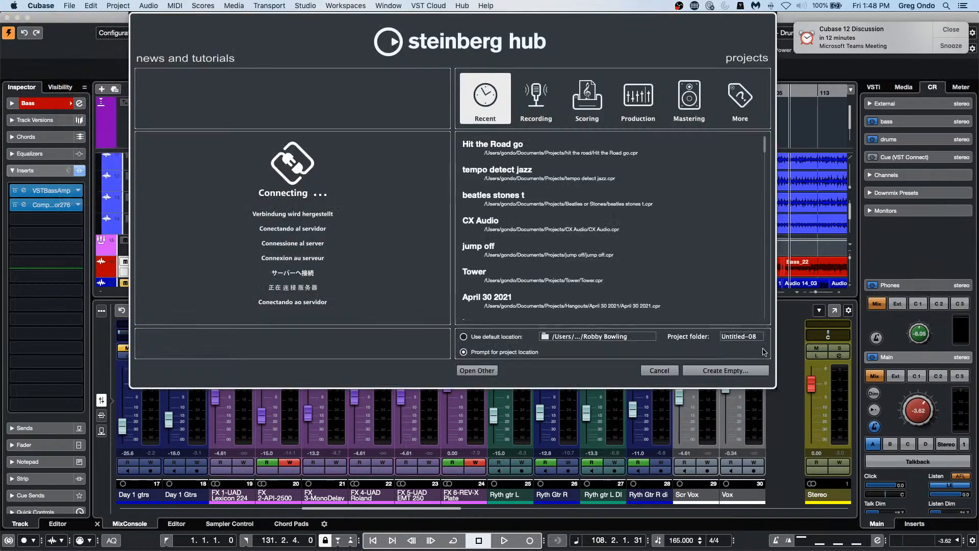
{"action": "left_click", "coordinate": [733, 370]}
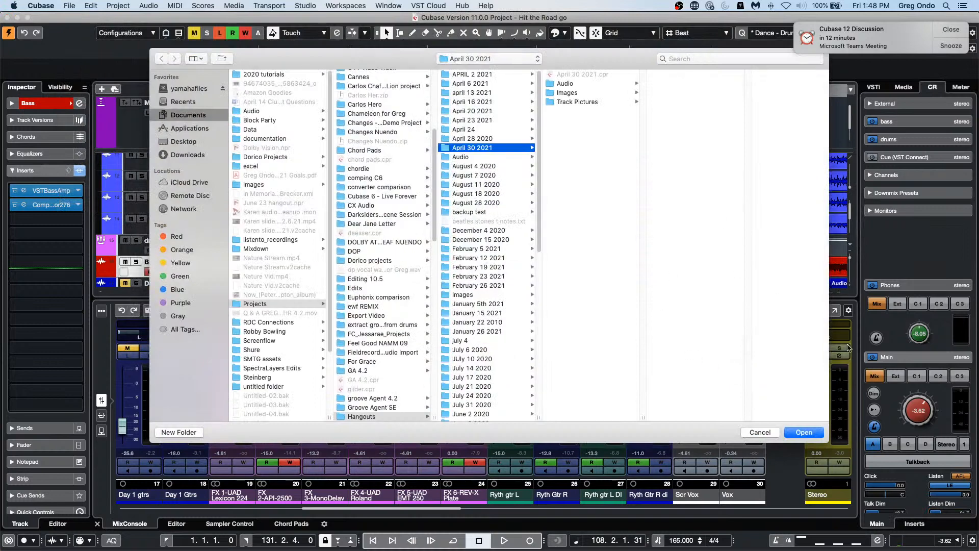
{"action": "left_click", "coordinate": [803, 432]}
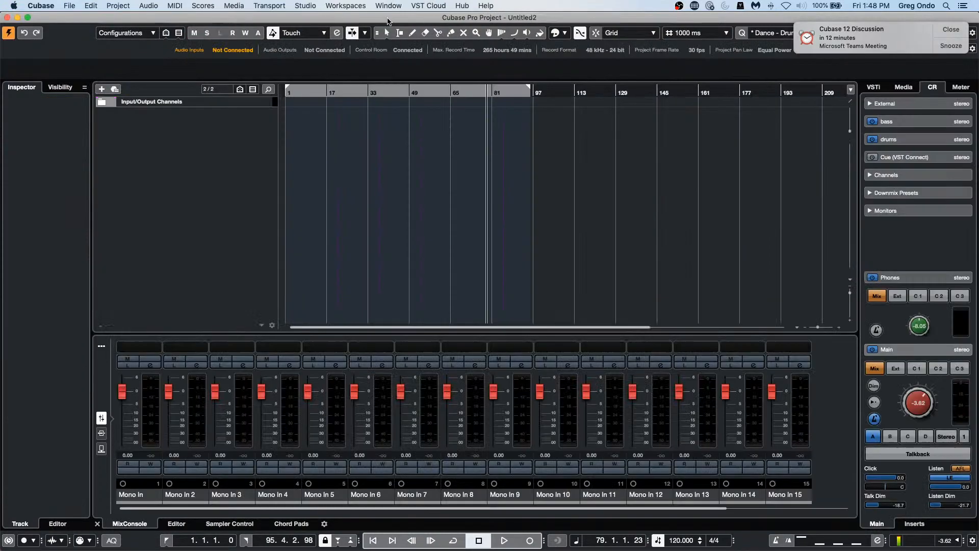
Add one instrument track using Retrologue with stereo audio outputs
{"action": "right_click", "coordinate": [201, 138]}
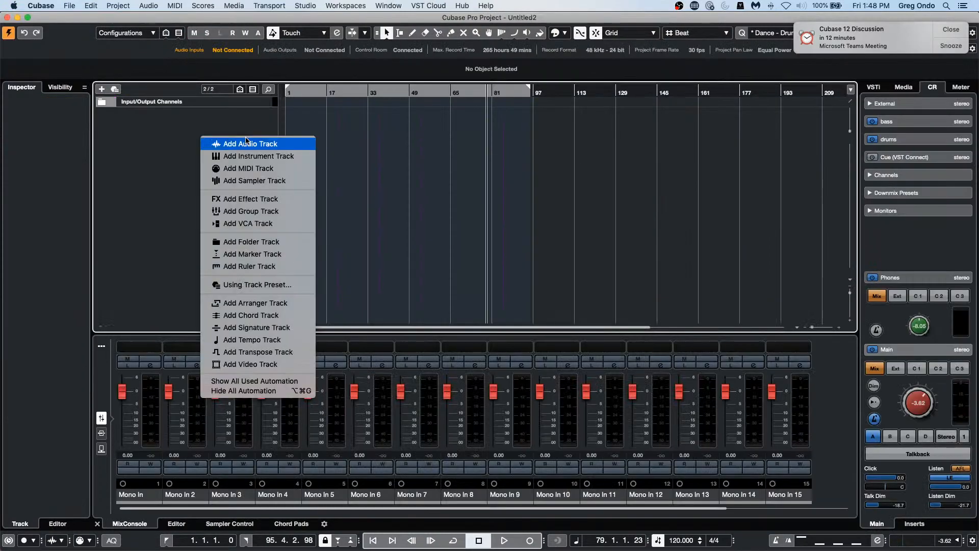
{"action": "left_click", "coordinate": [251, 155]}
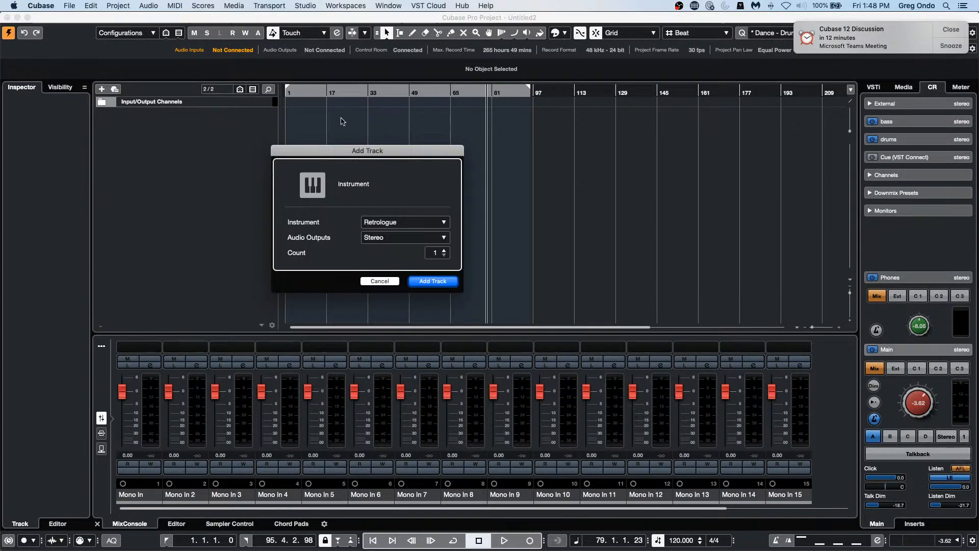
{"action": "left_click", "coordinate": [448, 284]}
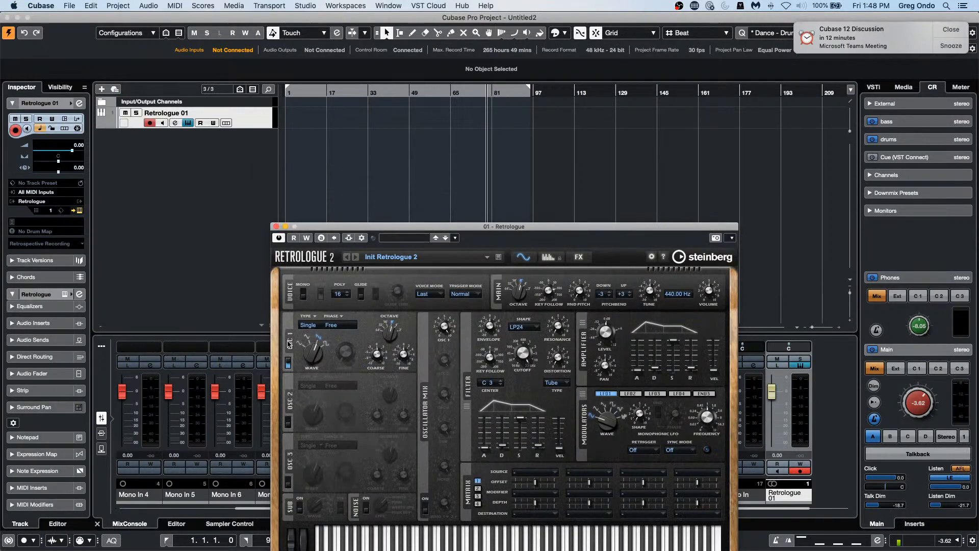
Browse Retrologue's presets, clear the Strings category filter and filter the results by the Neon Drifts content set
{"action": "left_click", "coordinate": [396, 239]}
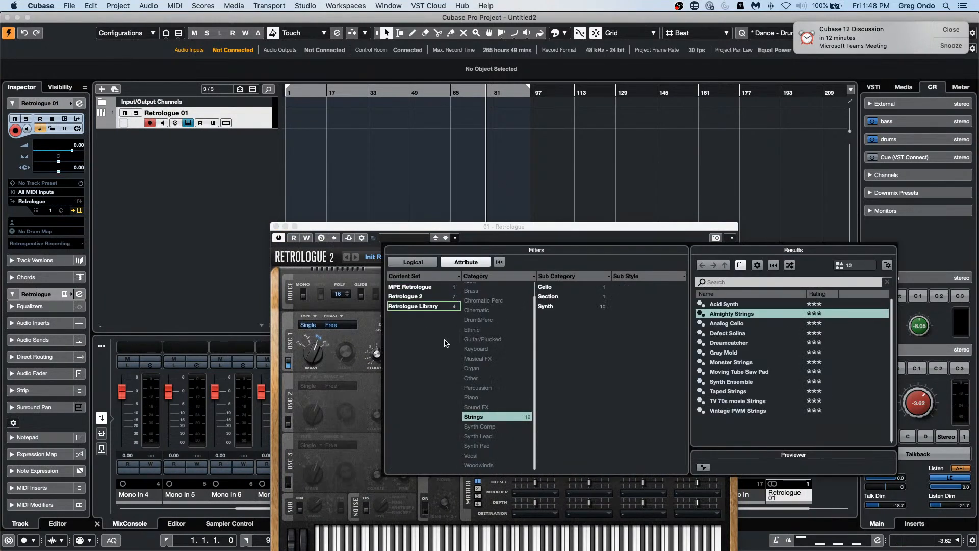
{"action": "left_click", "coordinate": [419, 307]}
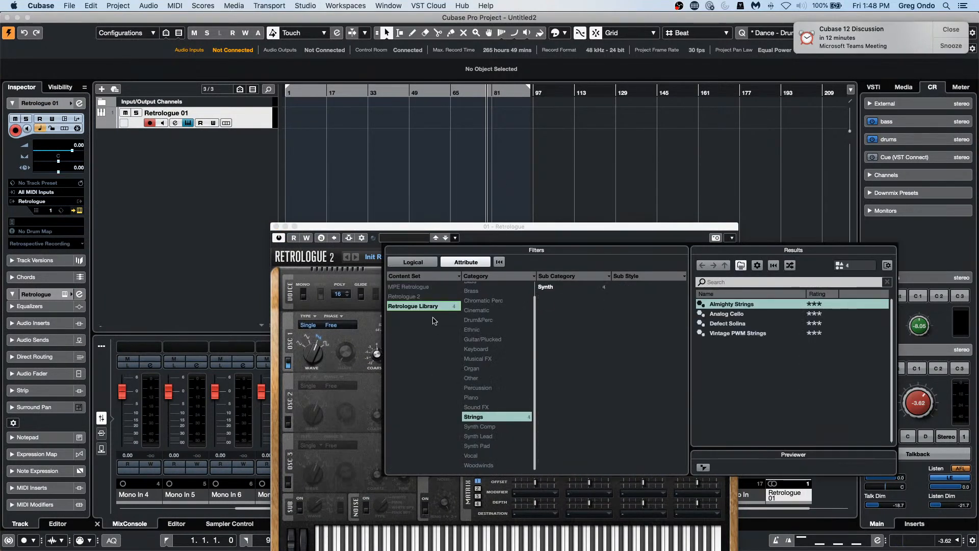
{"action": "left_click", "coordinate": [429, 306]}
{"action": "left_click", "coordinate": [489, 416]}
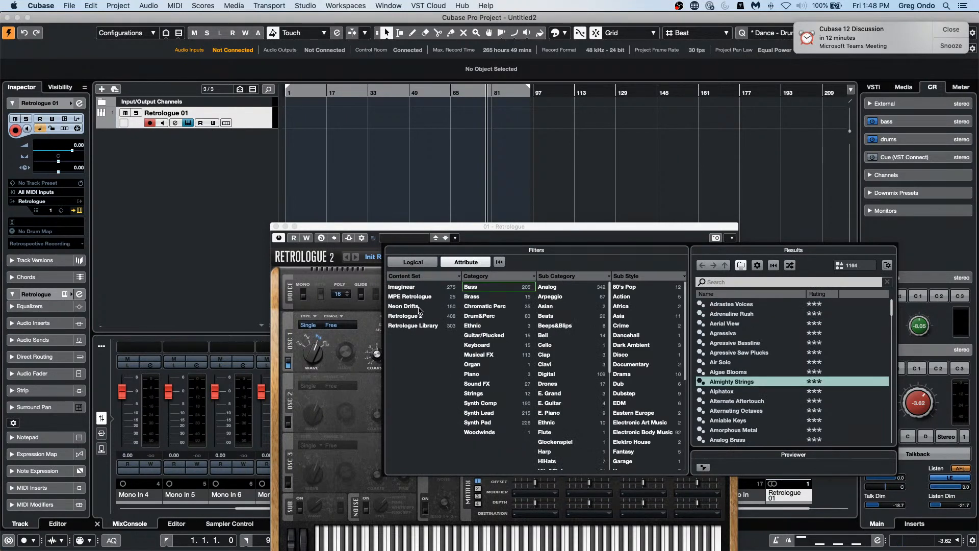
{"action": "left_click", "coordinate": [419, 306]}
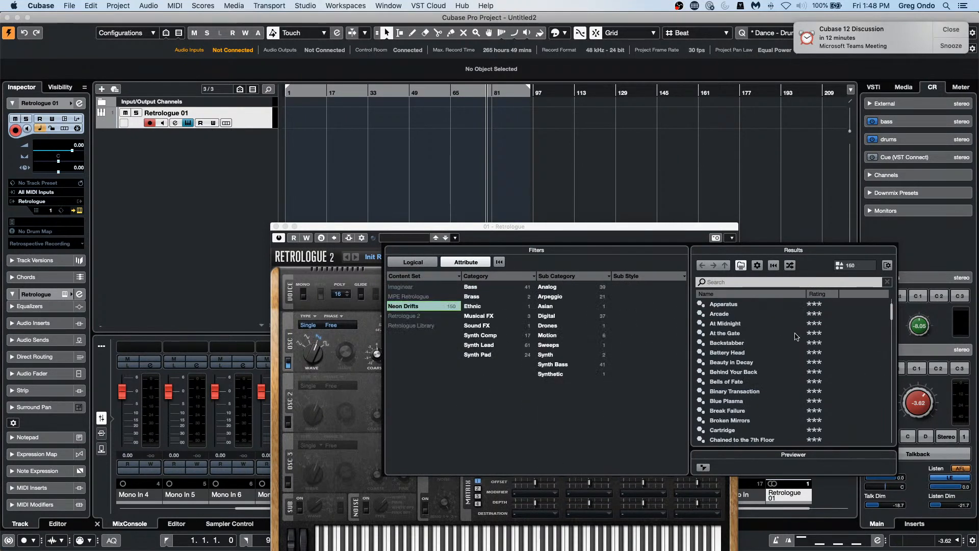
Audition the At the Gate, Arcade and Adore presets, and load Adrenaline Rush into Retrologue
{"action": "left_click", "coordinate": [761, 338]}
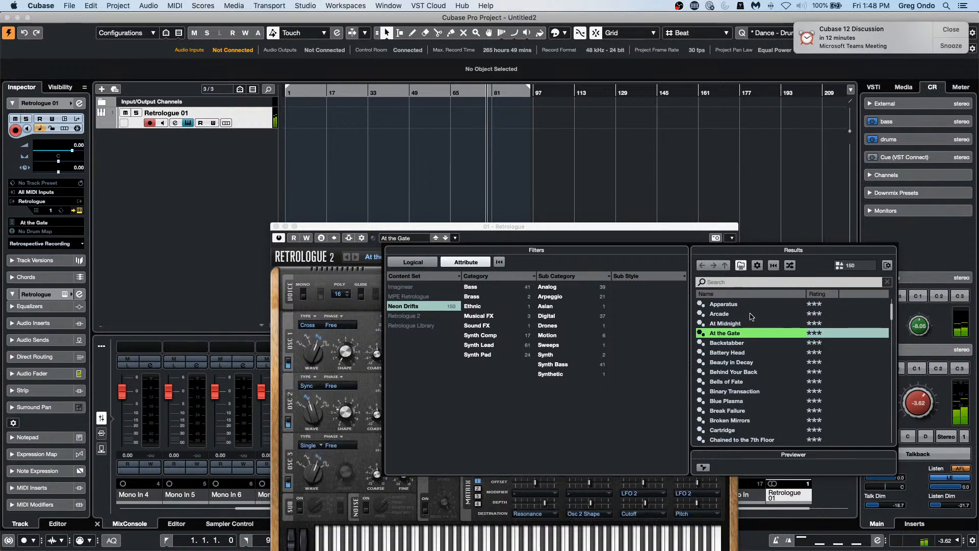
{"action": "left_click", "coordinate": [750, 315]}
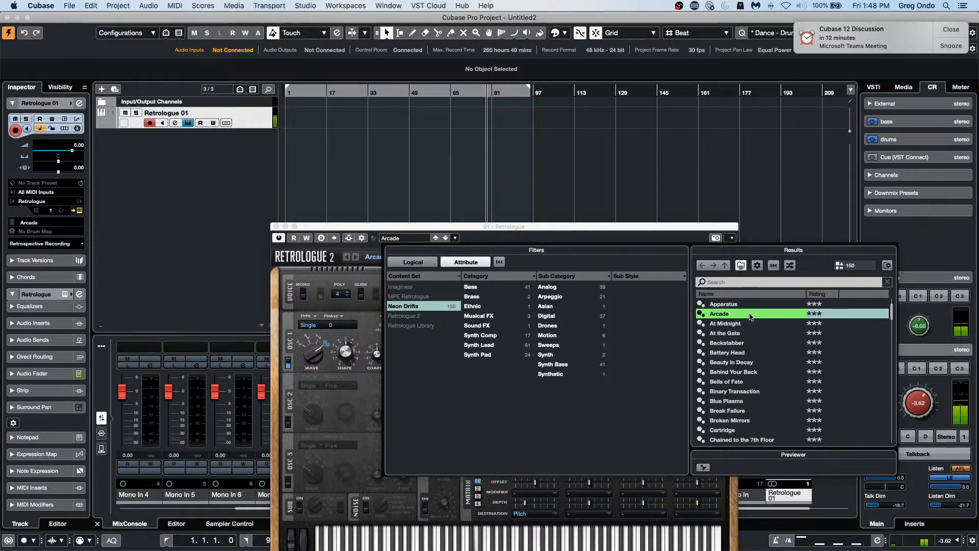
{"action": "scroll", "coordinate": [749, 315], "scroll_direction": "up", "scroll_amount": 2}
{"action": "left_click", "coordinate": [747, 304]}
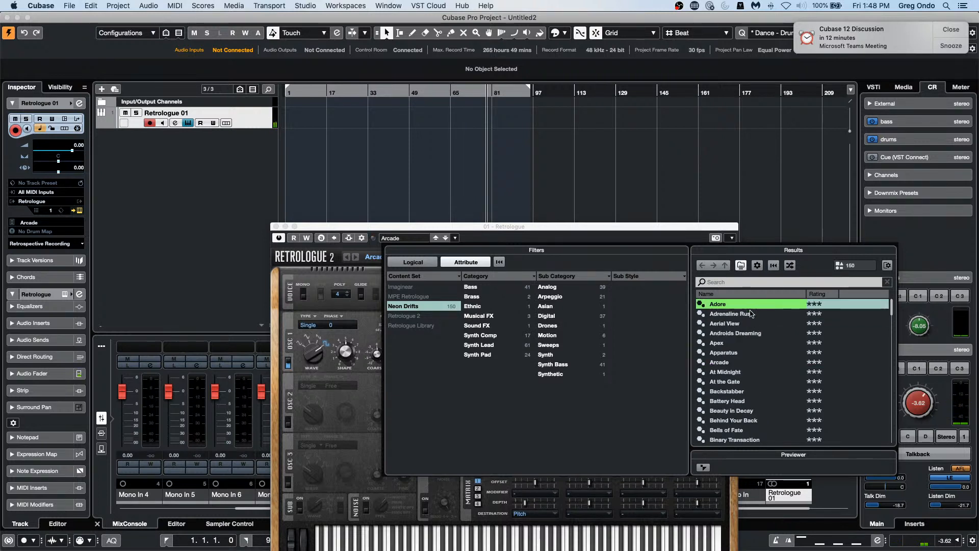
{"action": "left_click", "coordinate": [754, 314]}
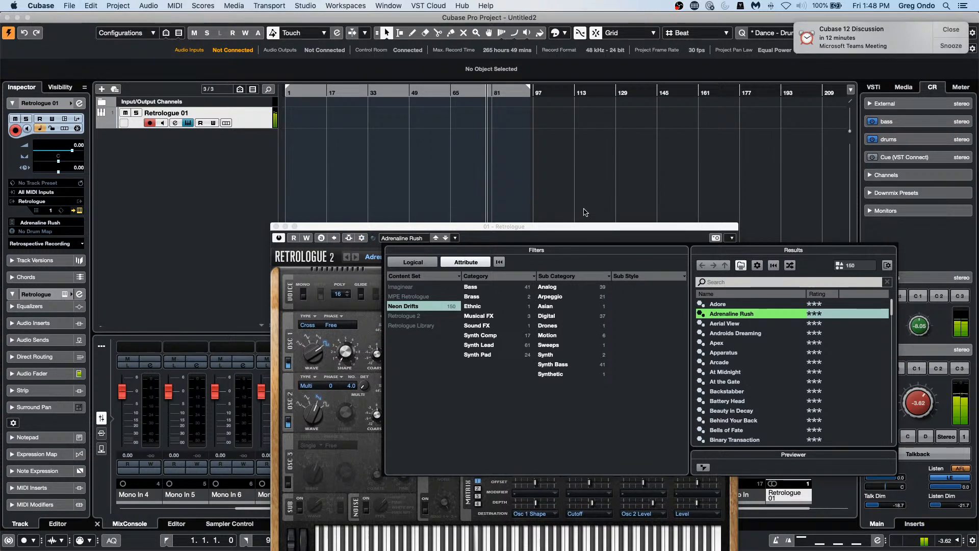
Close the preset browser and show Retrologue's arpeggiator page
{"action": "left_click", "coordinate": [568, 226]}
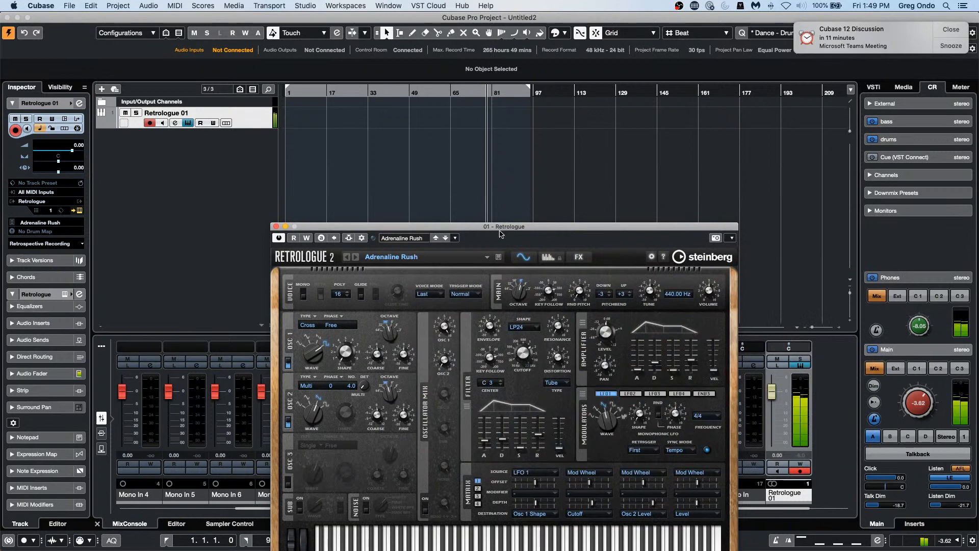
{"action": "left_click", "coordinate": [551, 257]}
{"action": "double_click", "coordinate": [554, 229]}
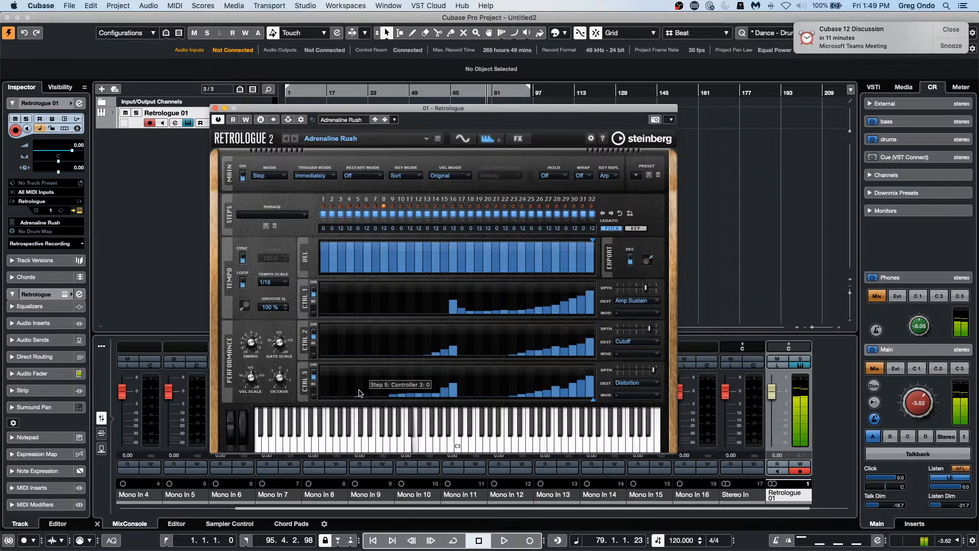
Export the recorded arpeggiator phrase as a MIDI part onto the Retrologue 01 track at bar 17
{"action": "key", "text": "space"}
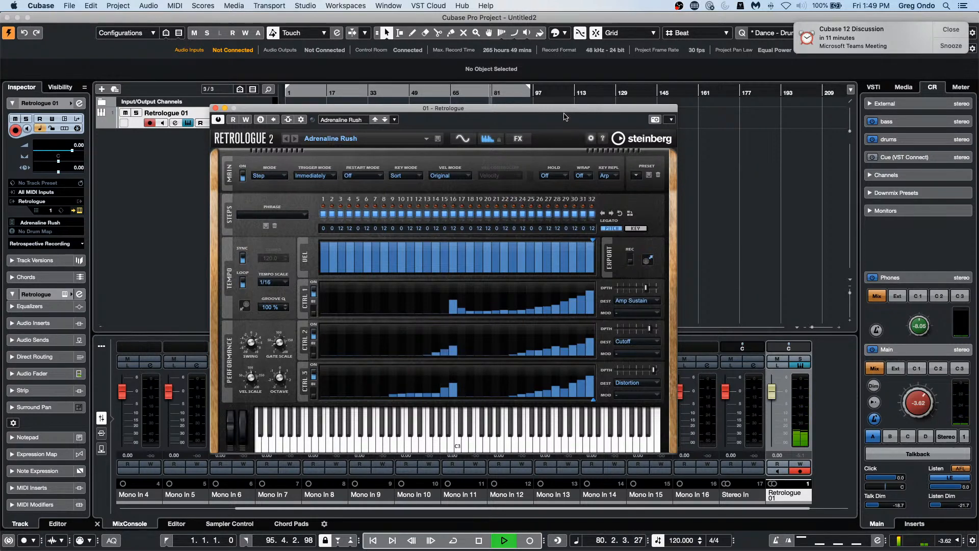
{"action": "left_click_drag", "start_coordinate": [566, 109], "coordinate": [556, 210]}
{"action": "left_click_drag", "start_coordinate": [636, 368], "coordinate": [326, 165]}
Open the exported Retrologue 01 part in the Key Editor and examine its notes around bar 17
{"action": "double_click", "coordinate": [376, 121]}
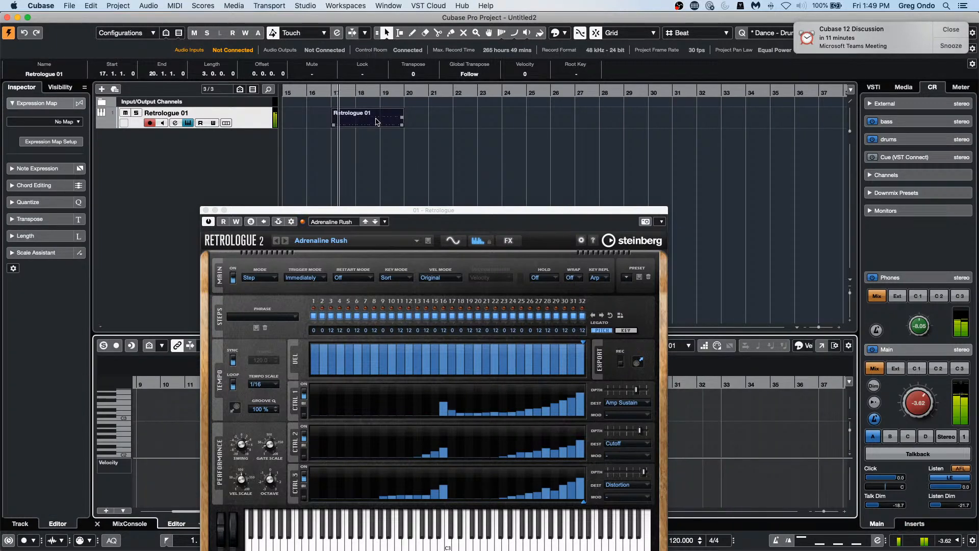
{"action": "left_click", "coordinate": [376, 125]}
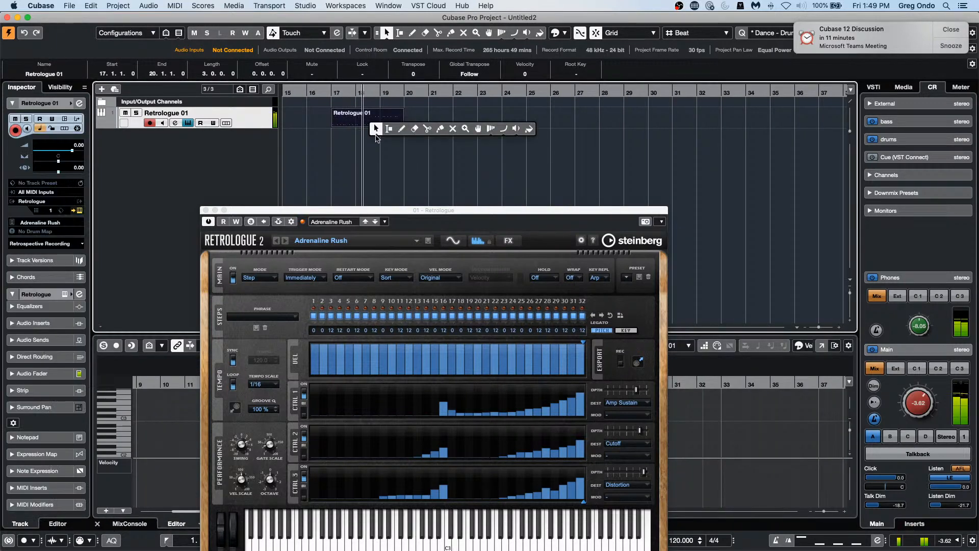
{"action": "double_click", "coordinate": [365, 123]}
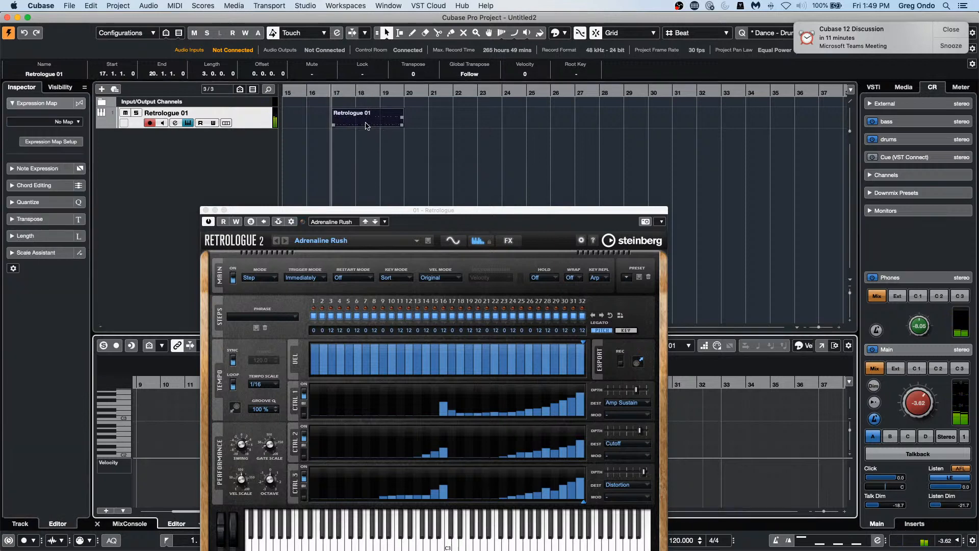
{"action": "left_click_drag", "start_coordinate": [316, 210], "coordinate": [693, 147]}
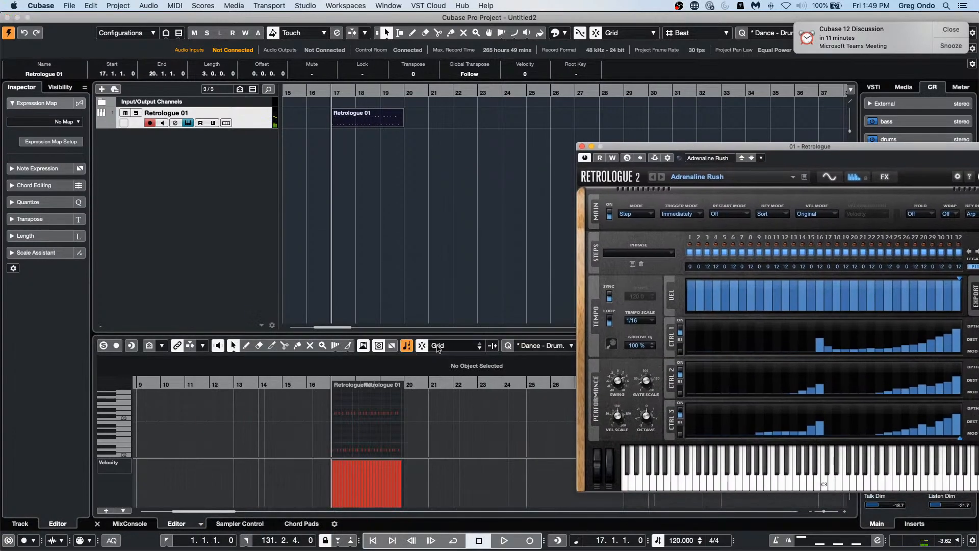
{"action": "left_click_drag", "start_coordinate": [328, 384], "coordinate": [332, 404]}
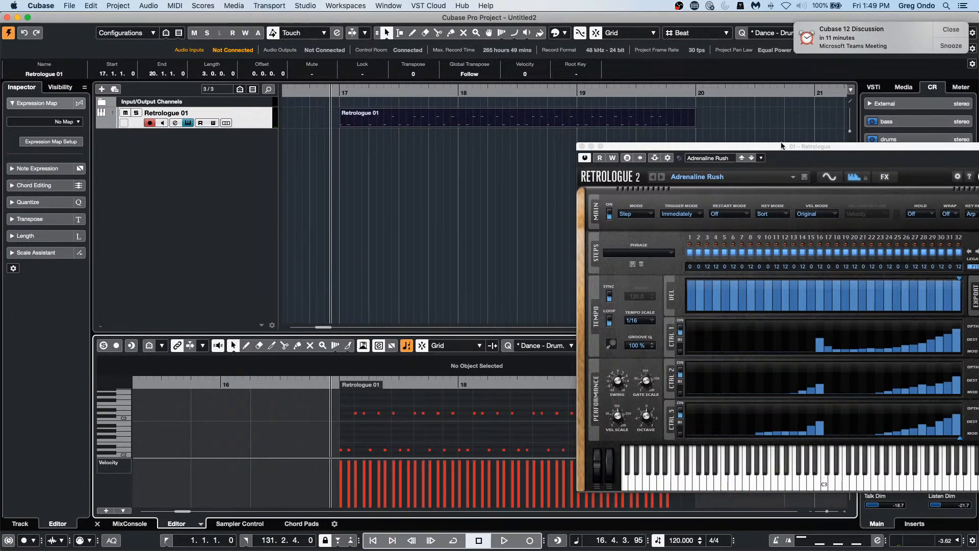
Record another arpeggiator phrase in Retrologue and export it to a new MIDI track at bar 21
{"action": "left_click_drag", "start_coordinate": [783, 152], "coordinate": [624, 122]}
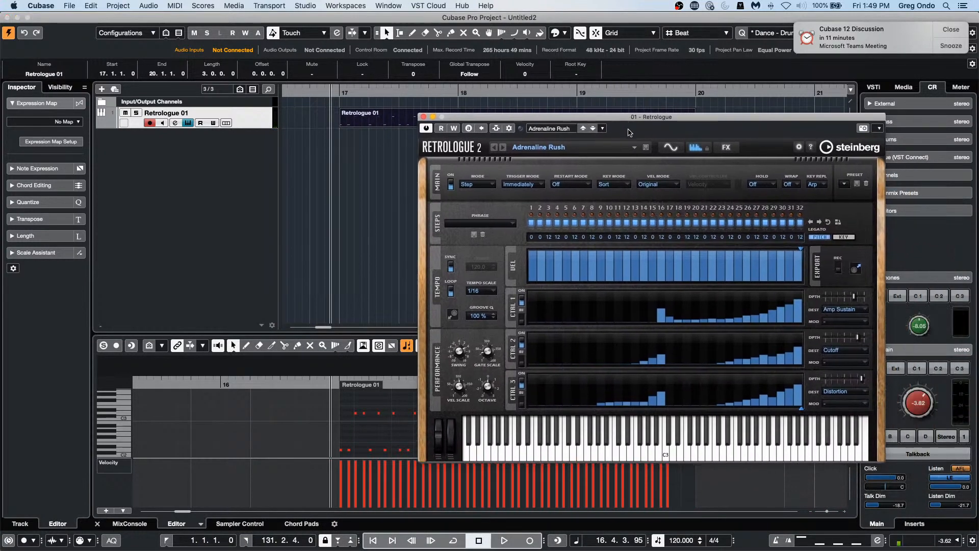
{"action": "left_click", "coordinate": [838, 269]}
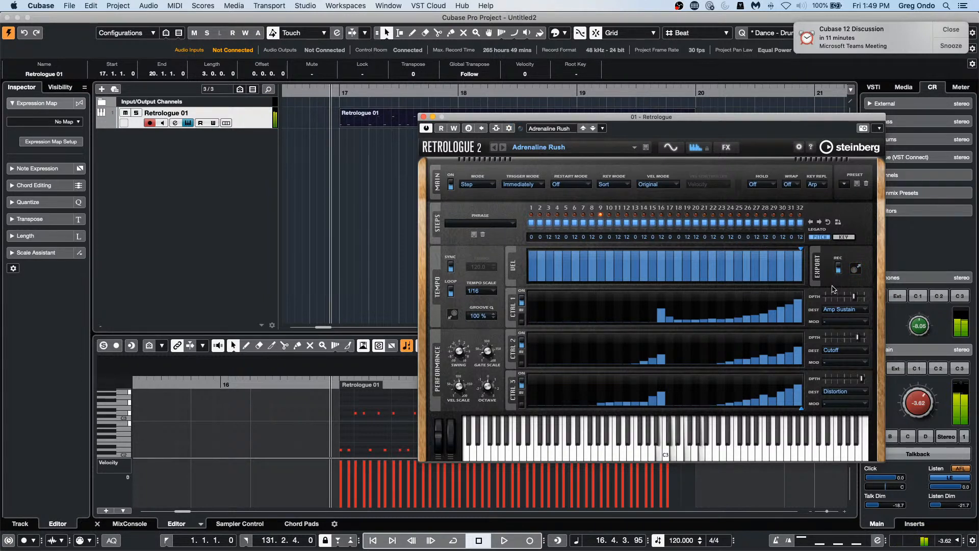
{"action": "left_click", "coordinate": [838, 269]}
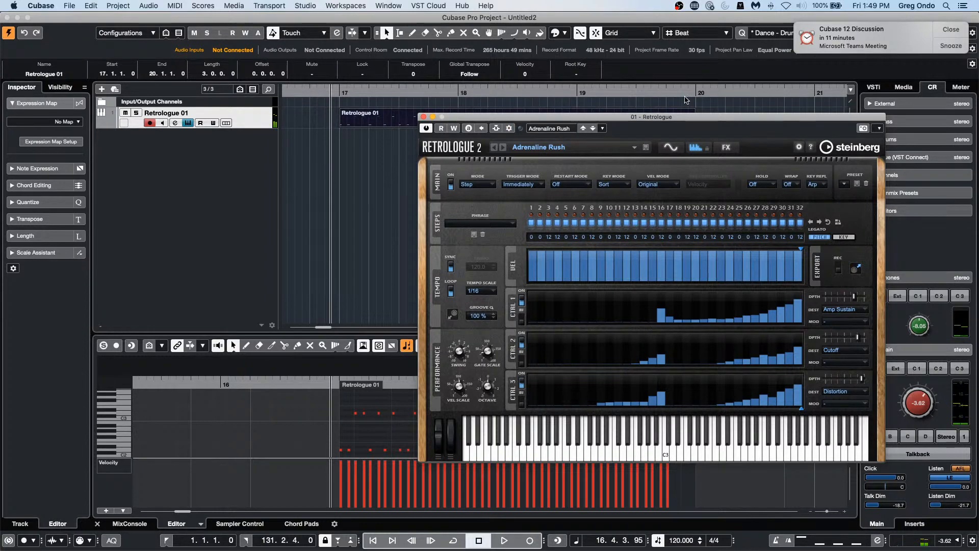
{"action": "left_click_drag", "start_coordinate": [696, 117], "coordinate": [486, 197]}
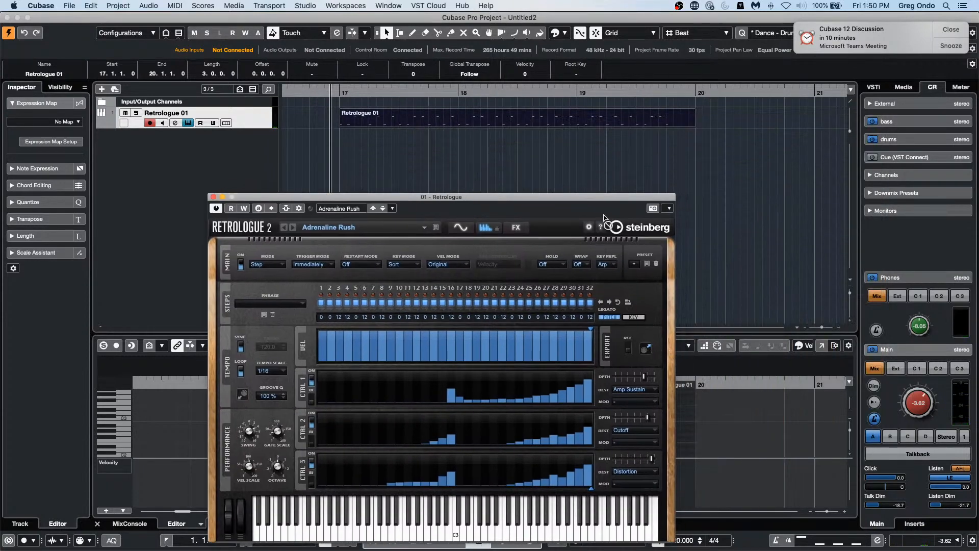
{"action": "left_click_drag", "start_coordinate": [604, 215], "coordinate": [808, 131]}
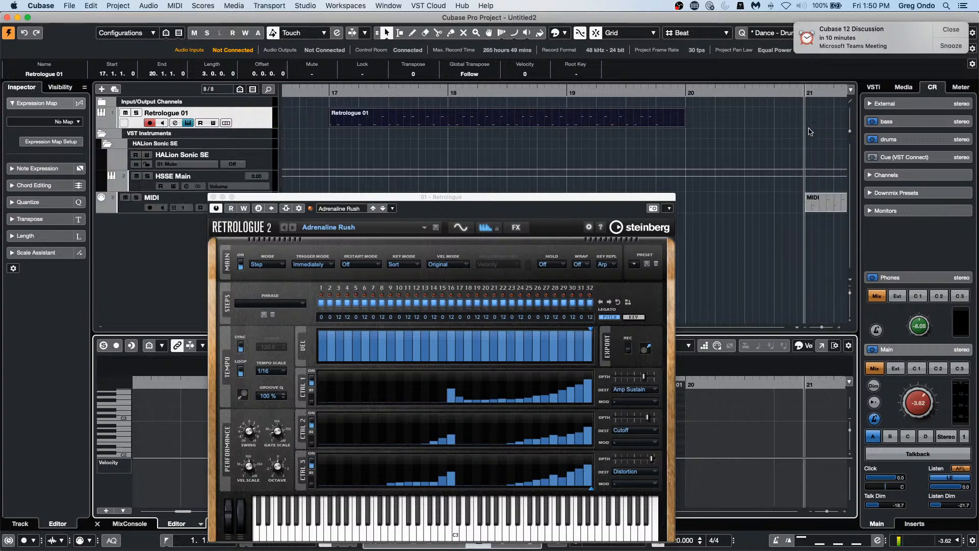
Select the exported MIDI part at bar 21, examine its notes in the Key Editor, and close the Retrologue window
{"action": "left_click", "coordinate": [827, 208]}
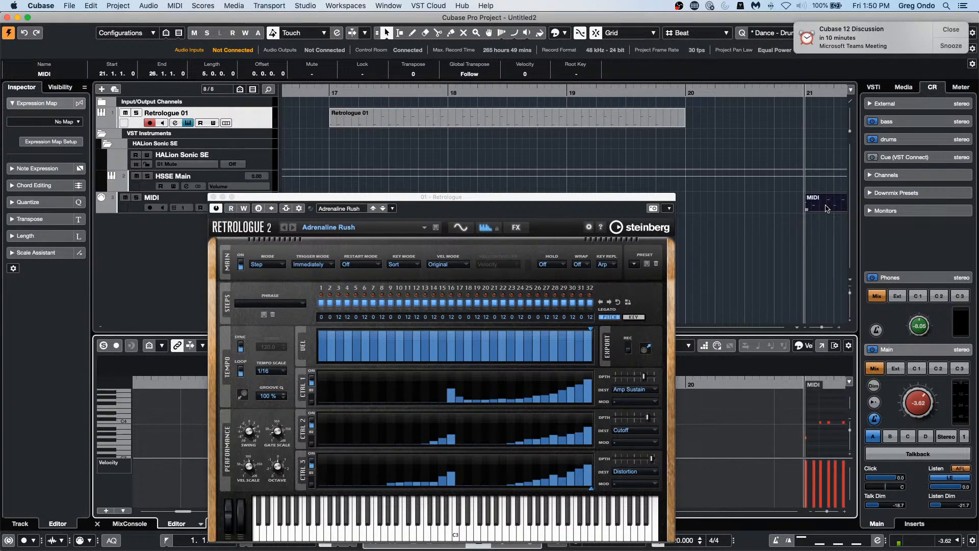
{"action": "left_click_drag", "start_coordinate": [607, 203], "coordinate": [454, 512]}
{"action": "left_click_drag", "start_coordinate": [517, 382], "coordinate": [734, 361]}
{"action": "left_click_drag", "start_coordinate": [670, 382], "coordinate": [679, 433]}
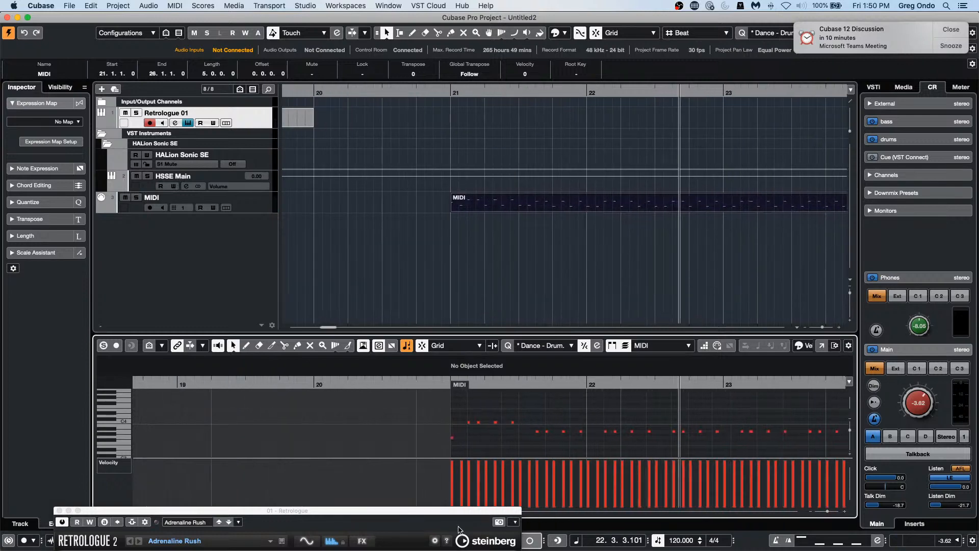
{"action": "left_click_drag", "start_coordinate": [458, 511], "coordinate": [562, 148]}
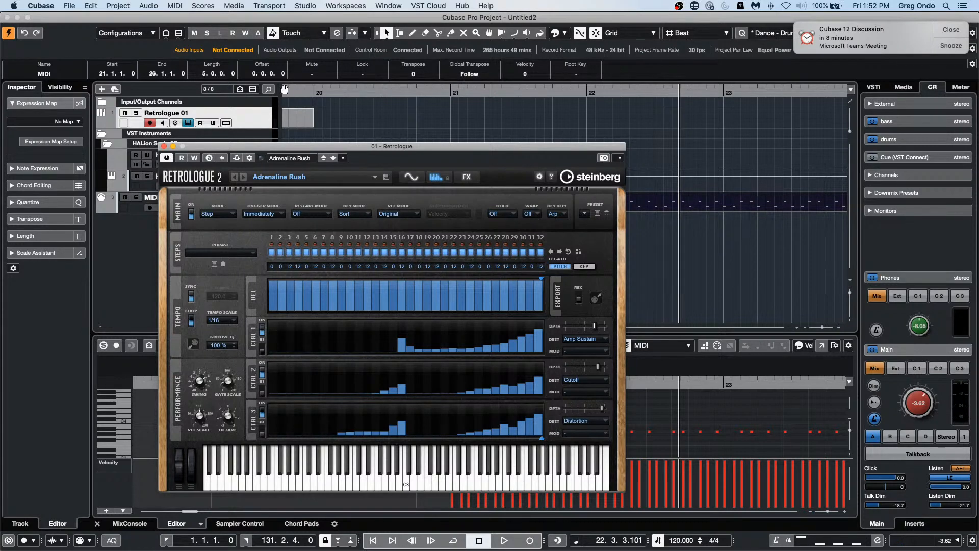
{"action": "left_click", "coordinate": [164, 146]}
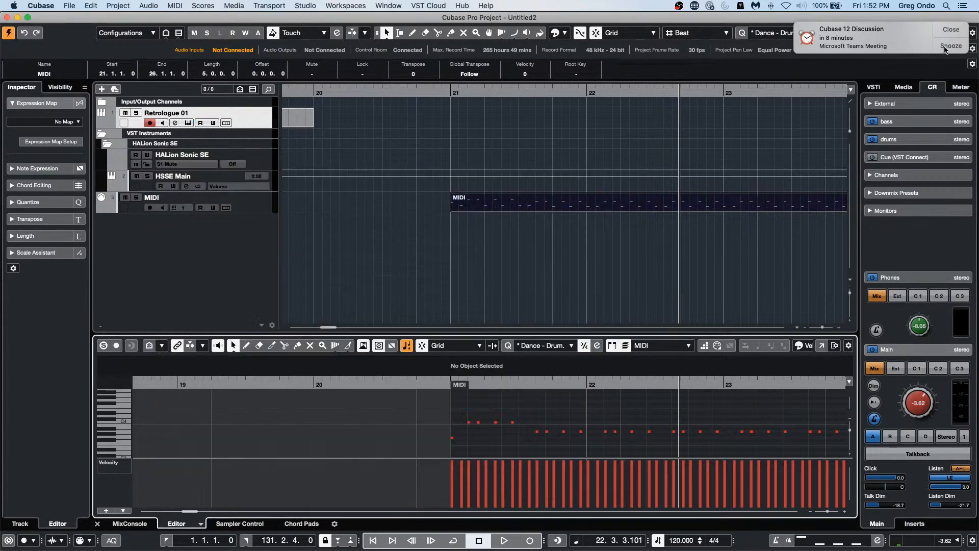
Show the Master meter in place of the Control Room controls and dismiss the meeting reminder
{"action": "left_click", "coordinate": [917, 248]}
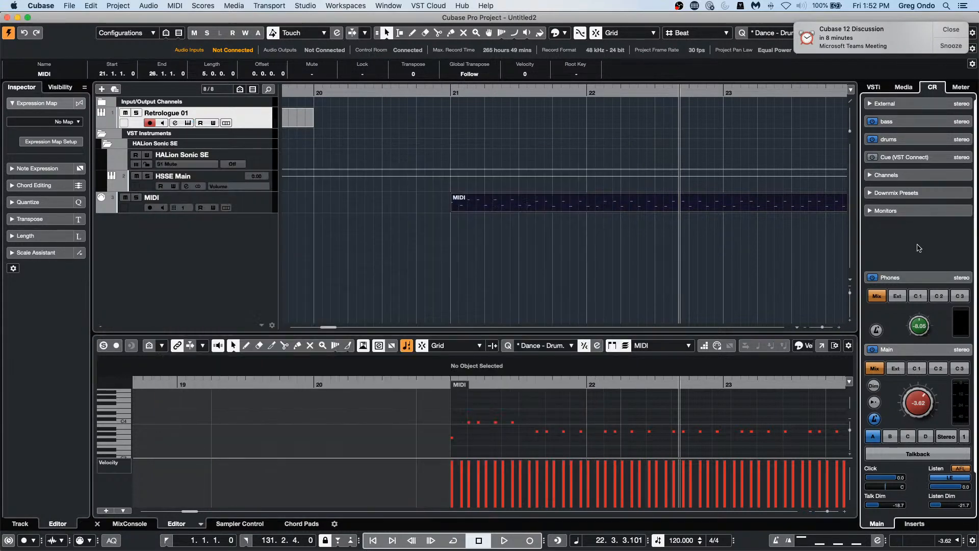
{"action": "left_click", "coordinate": [968, 87]}
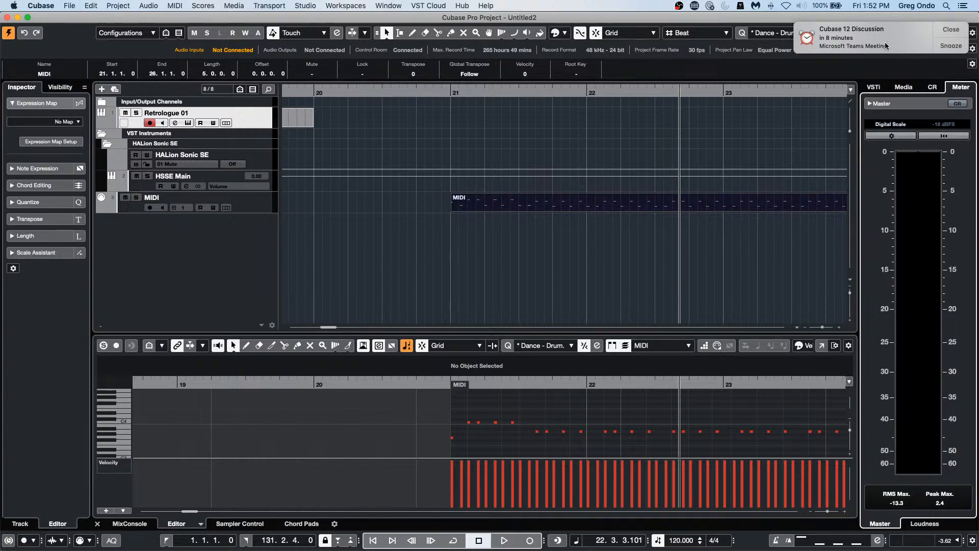
{"action": "left_click", "coordinate": [952, 29]}
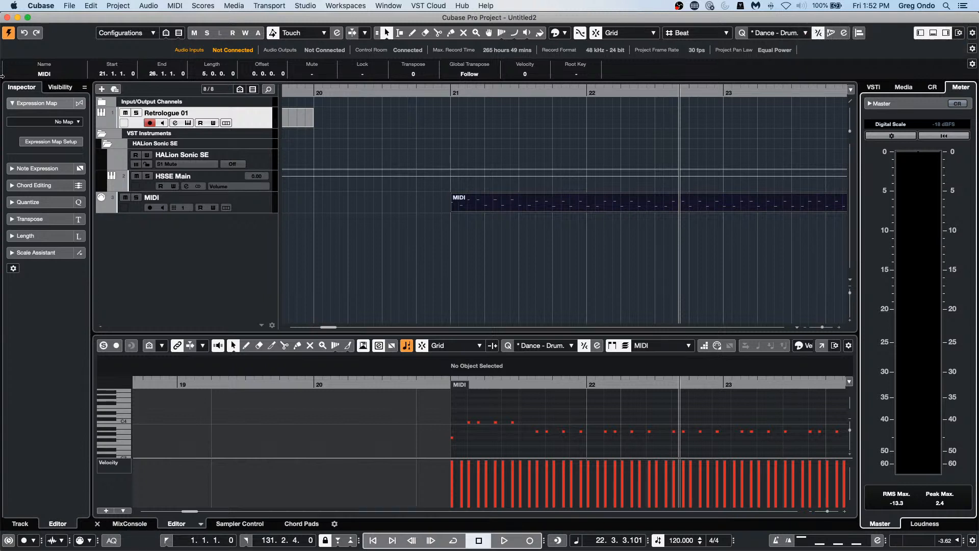
Open the Control Room as a separate floating window, move it aside to view it, and close it
{"action": "left_click", "coordinate": [305, 6]}
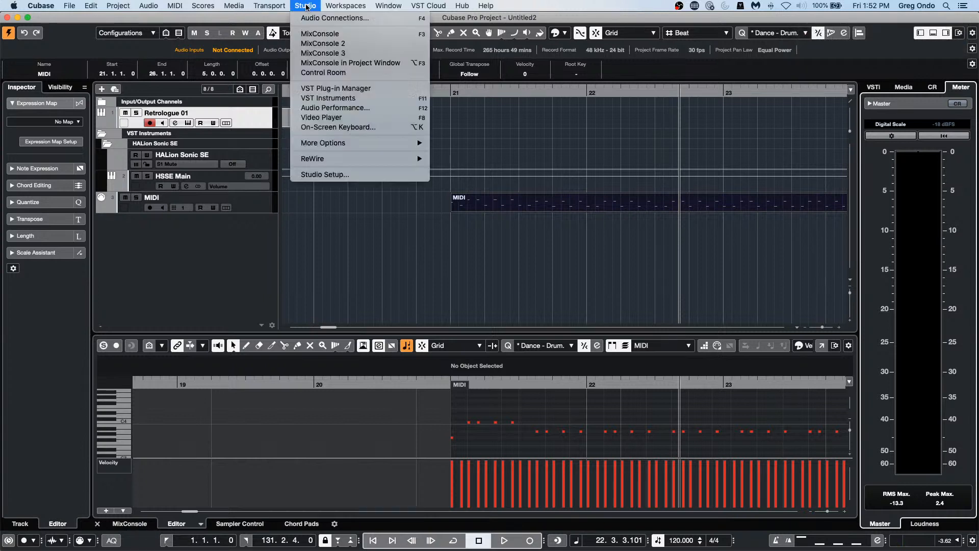
{"action": "left_click", "coordinate": [356, 74]}
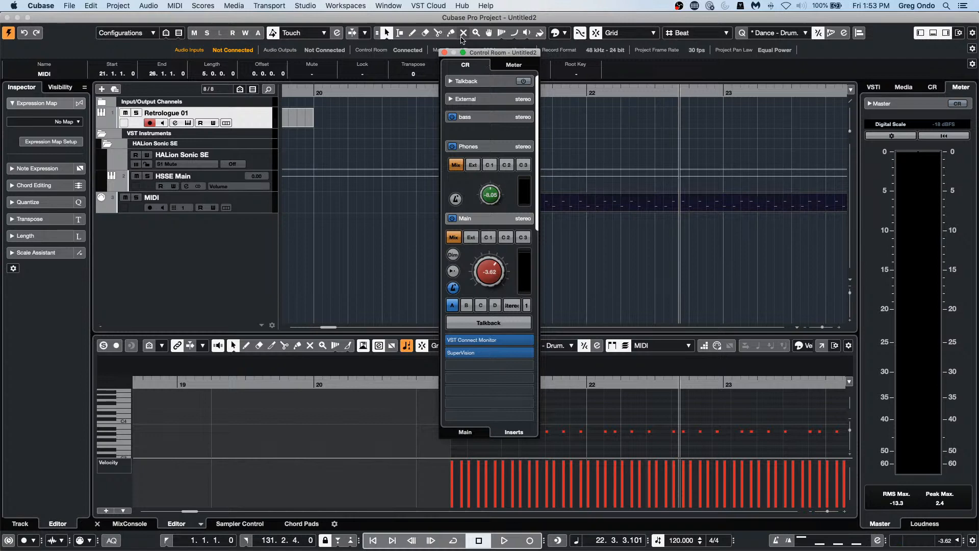
{"action": "left_click_drag", "start_coordinate": [463, 55], "coordinate": [723, 98]}
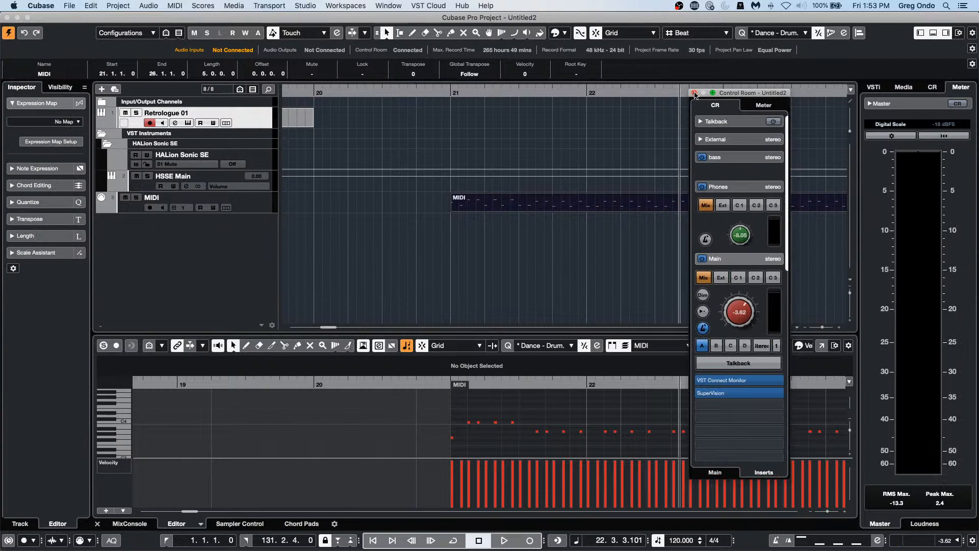
{"action": "left_click", "coordinate": [693, 93]}
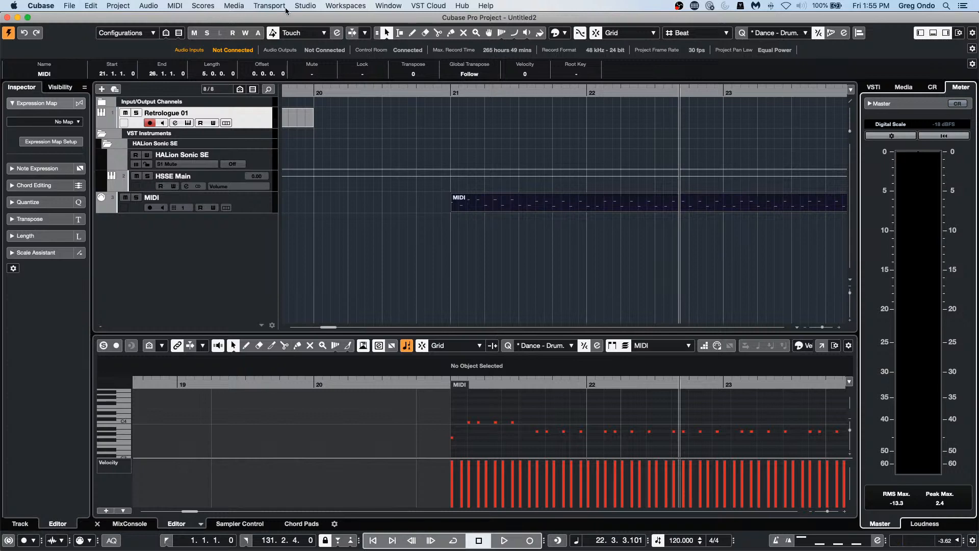
Open MediaBay, expand This Computer and Macintosh HD in the file browser to view their folders, and close MediaBay
{"action": "left_click", "coordinate": [301, 6]}
{"action": "mouse_move", "coordinate": [261, 8]}
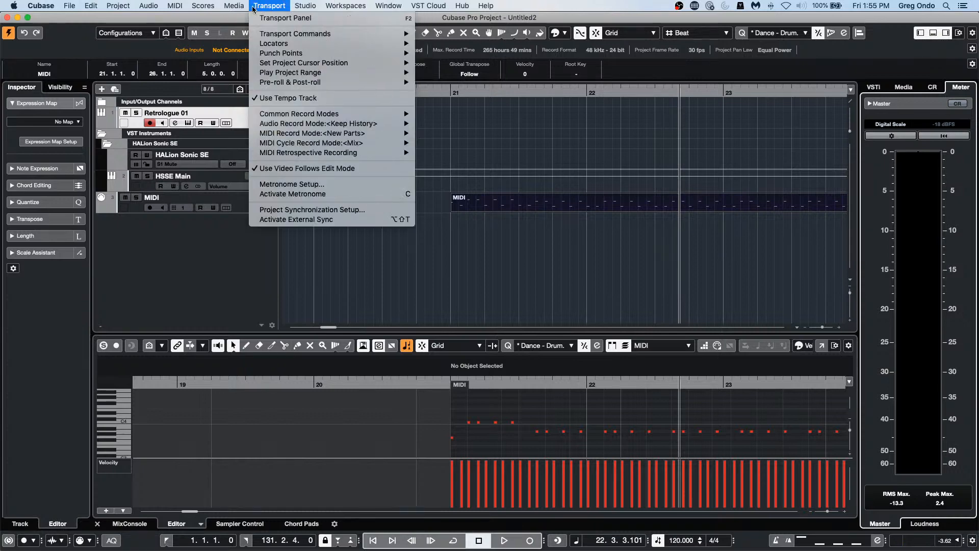
{"action": "left_click", "coordinate": [254, 33]}
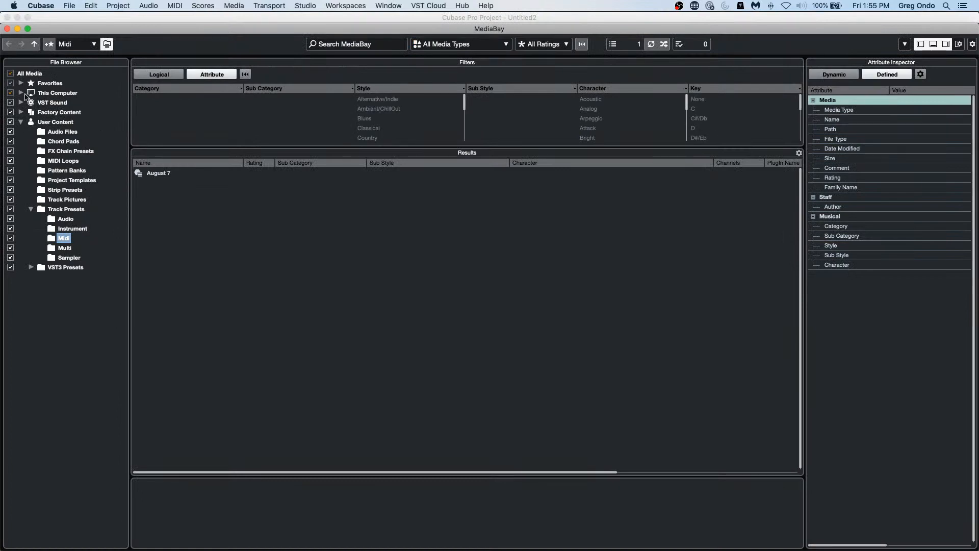
{"action": "left_click", "coordinate": [21, 93]}
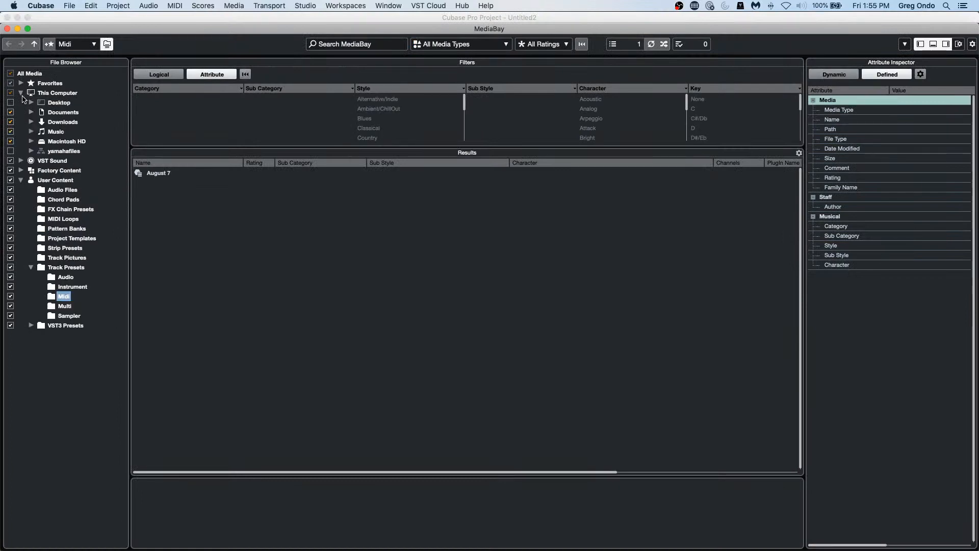
{"action": "left_click", "coordinate": [31, 141]}
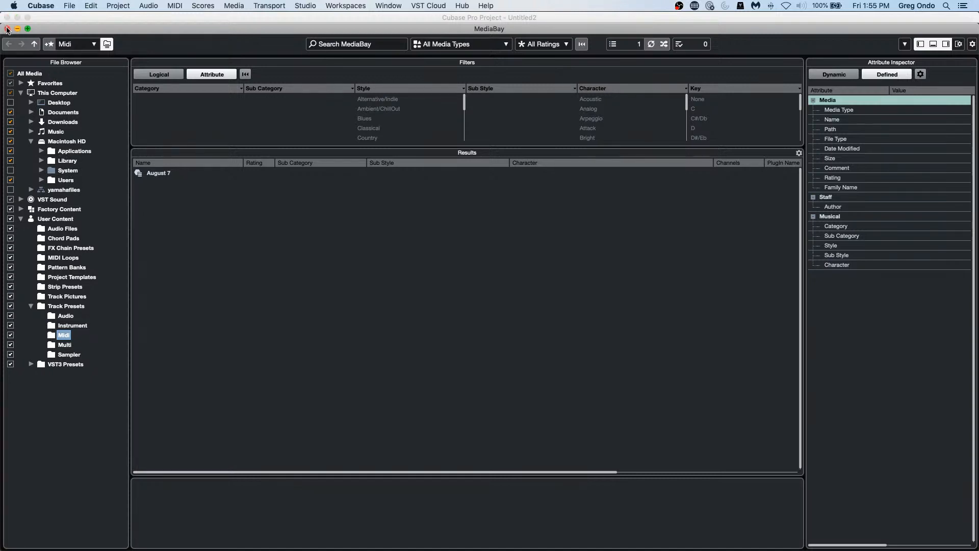
{"action": "left_click", "coordinate": [6, 28]}
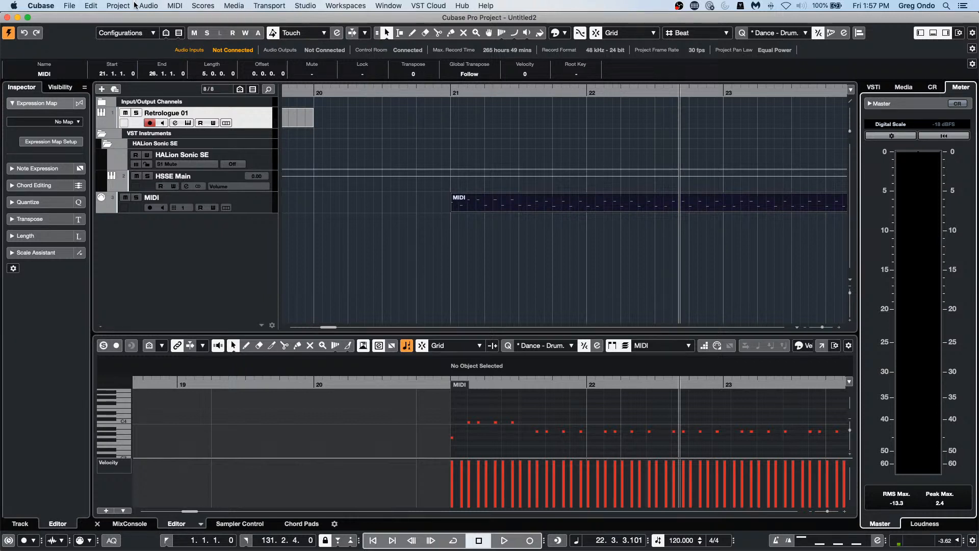
Open the recent project April 30 2021.cpr and activate it
{"action": "left_click", "coordinate": [70, 6]}
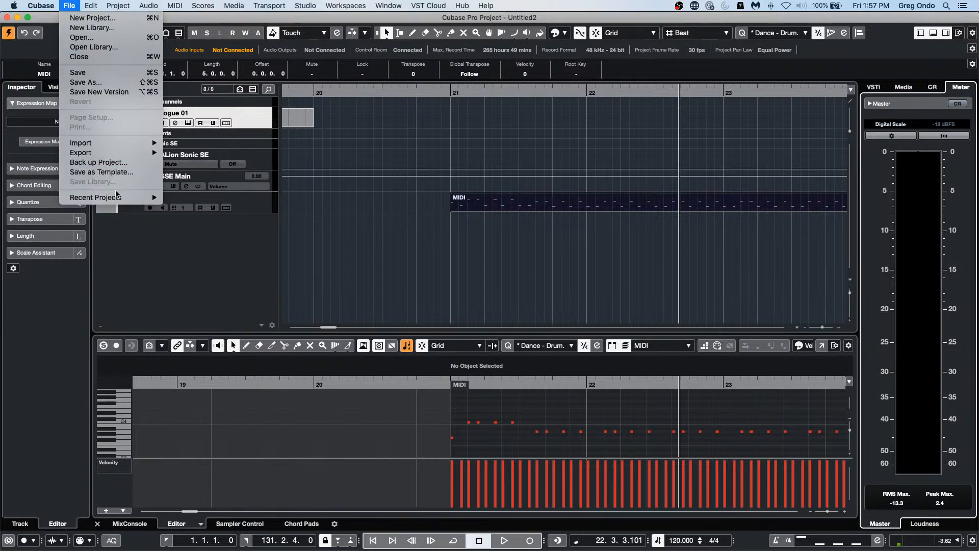
{"action": "mouse_move", "coordinate": [117, 196]}
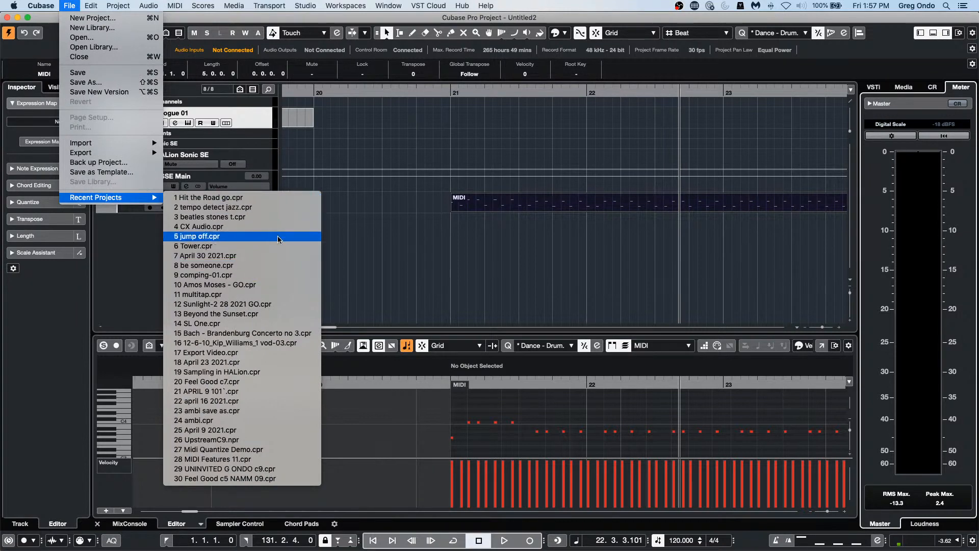
{"action": "left_click", "coordinate": [278, 255]}
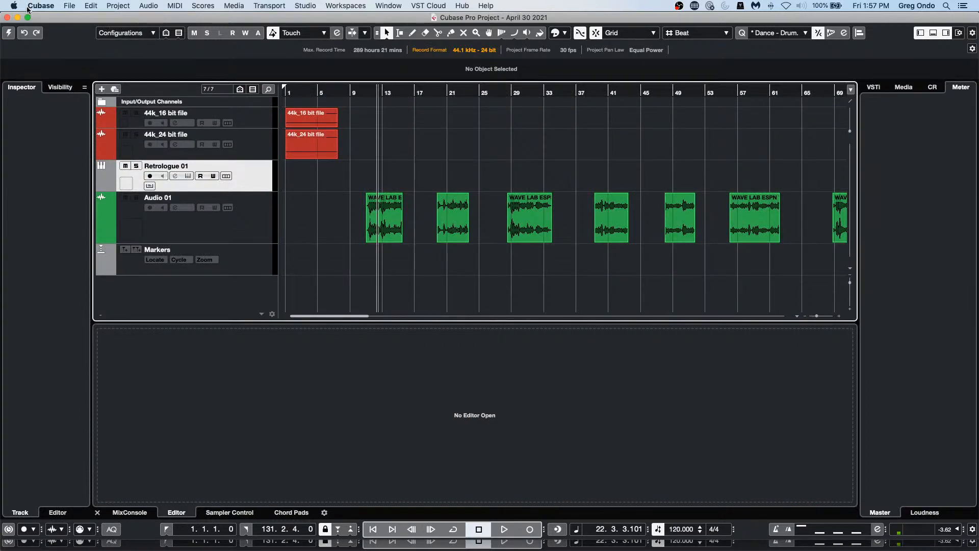
{"action": "left_click", "coordinate": [6, 33]}
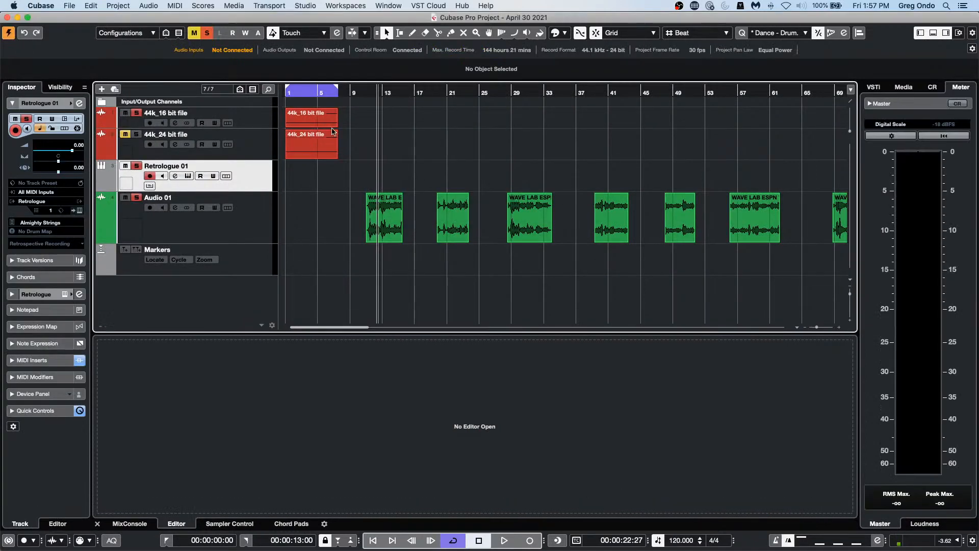
Play back the project, jumping between several events on the Audio 01 track, and stop playback at the fourth event
{"action": "key", "text": "space"}
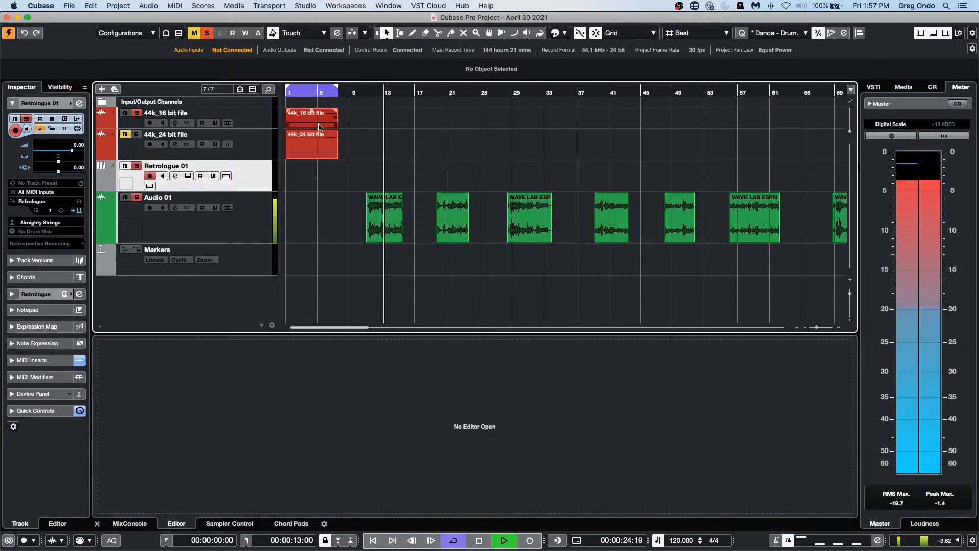
{"action": "left_click_drag", "start_coordinate": [440, 92], "coordinate": [442, 97]}
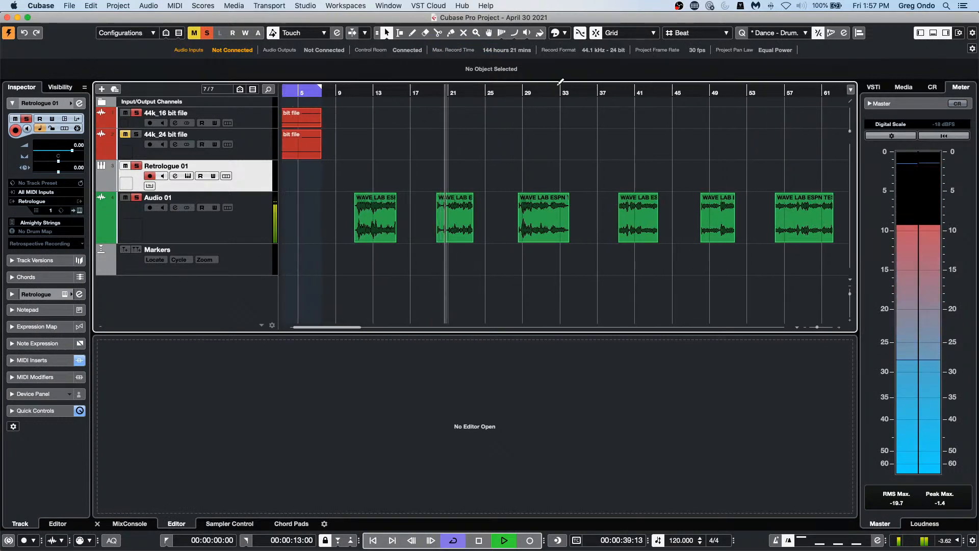
{"action": "left_click", "coordinate": [537, 93]}
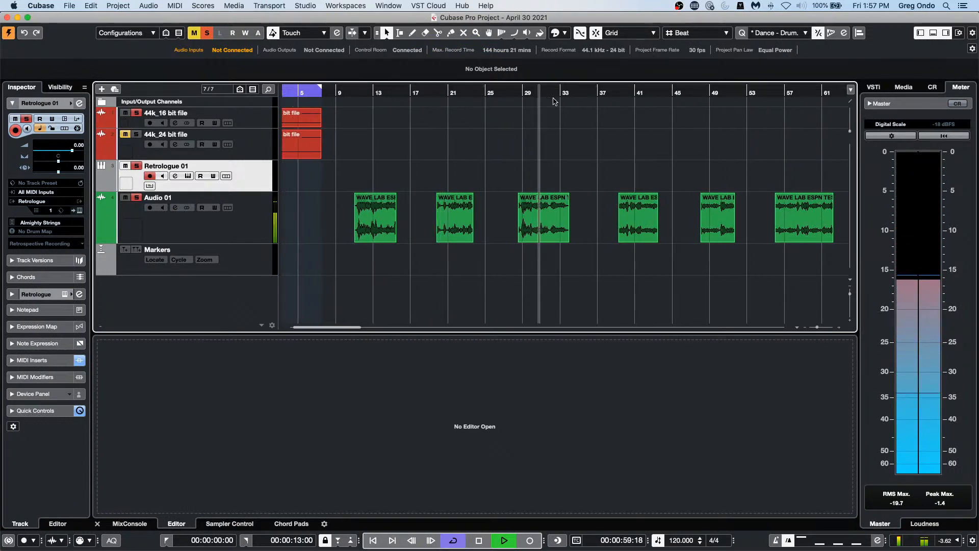
{"action": "left_click", "coordinate": [622, 94]}
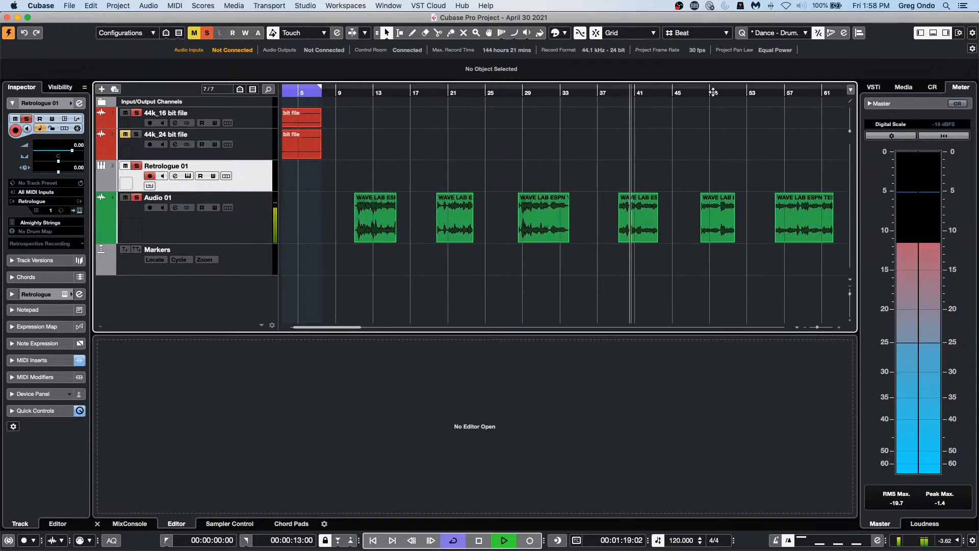
{"action": "key", "text": "space"}
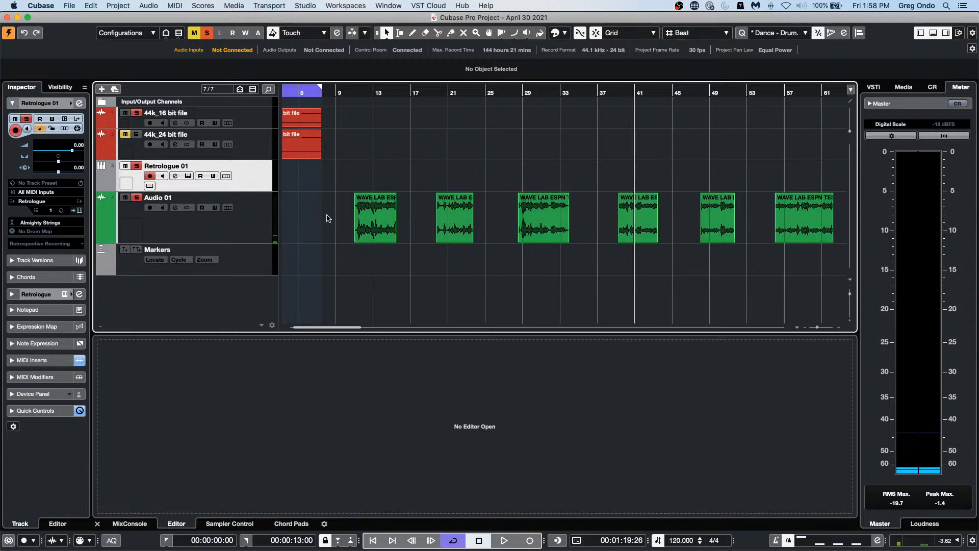
Select the first event on Audio 01 and inspect the commands inside the "cycle marker to event length" macro in Key Commands
{"action": "left_click", "coordinate": [377, 224]}
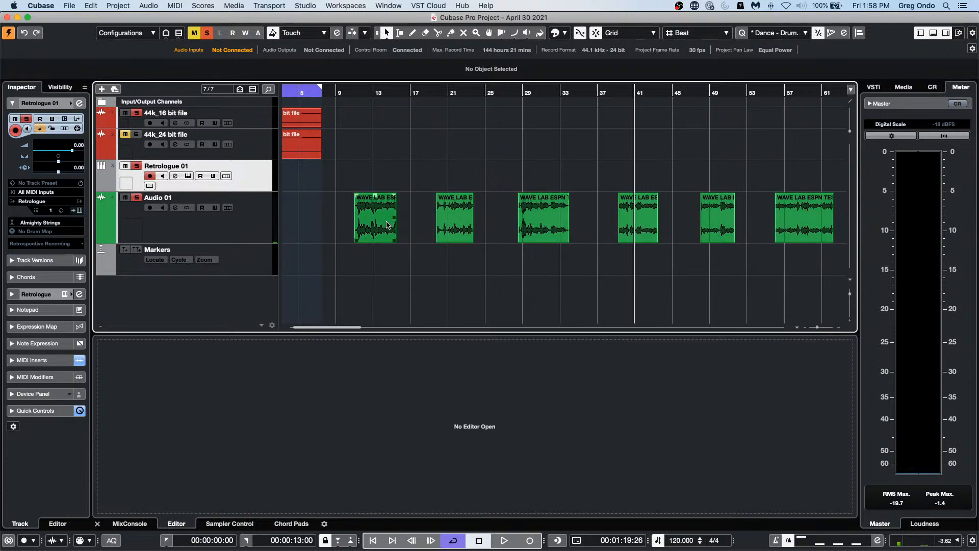
{"action": "left_click", "coordinate": [371, 228]}
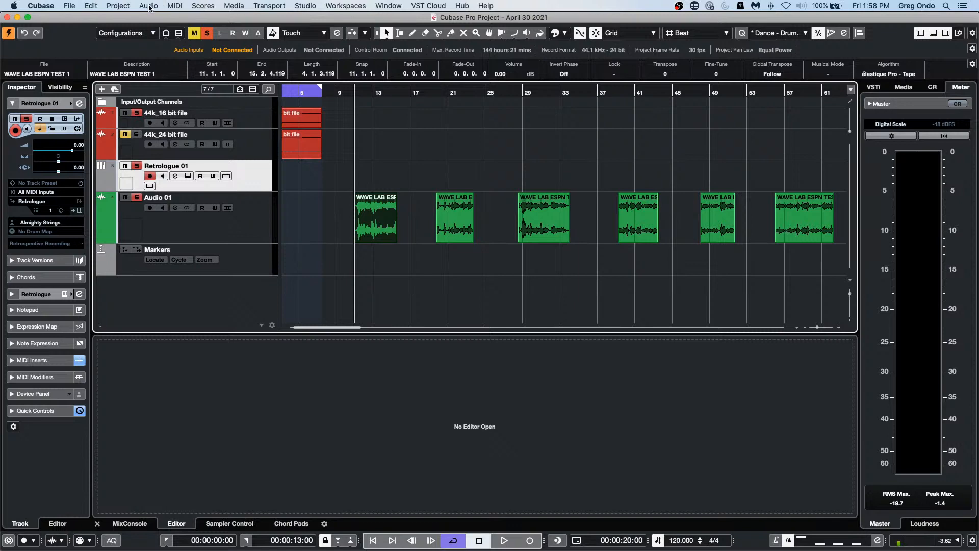
{"action": "left_click", "coordinate": [91, 5]}
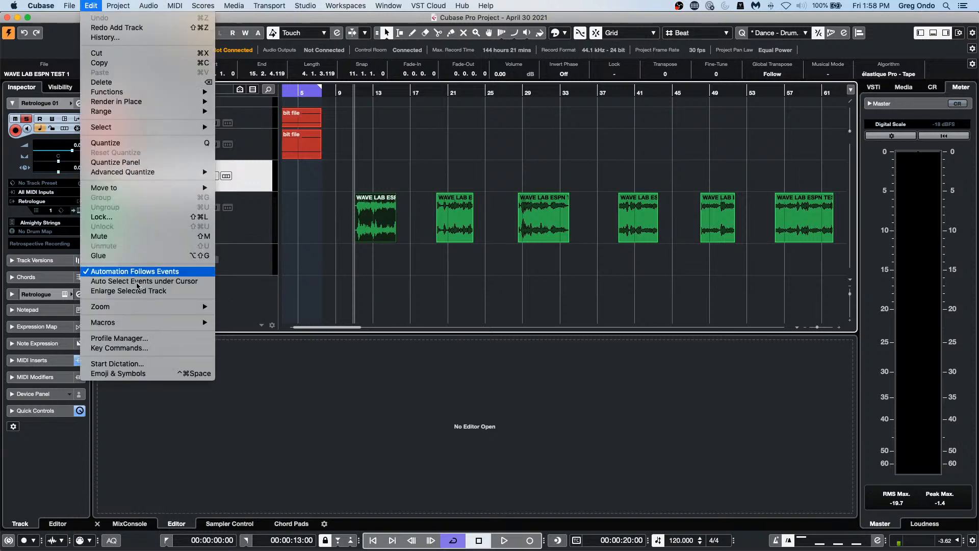
{"action": "left_click", "coordinate": [166, 348]}
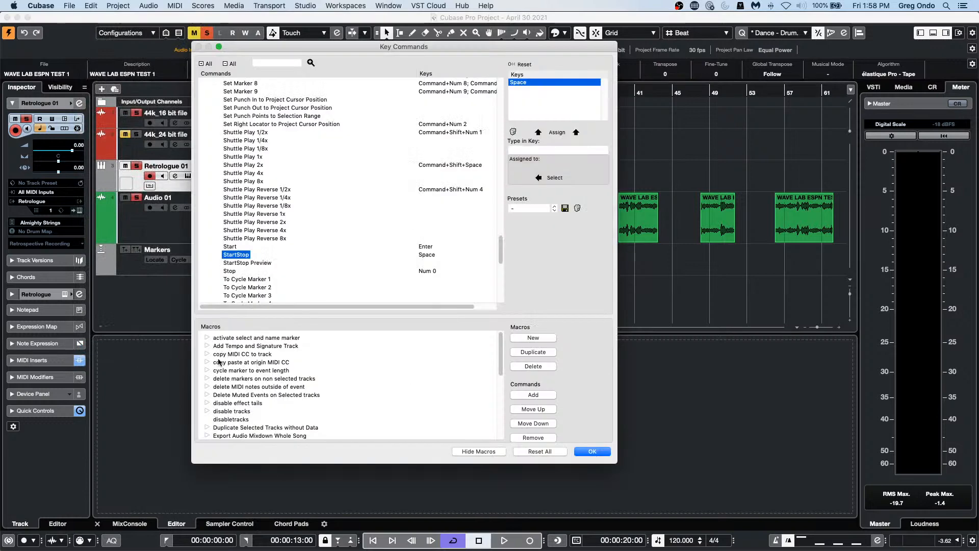
{"action": "left_click", "coordinate": [208, 371]}
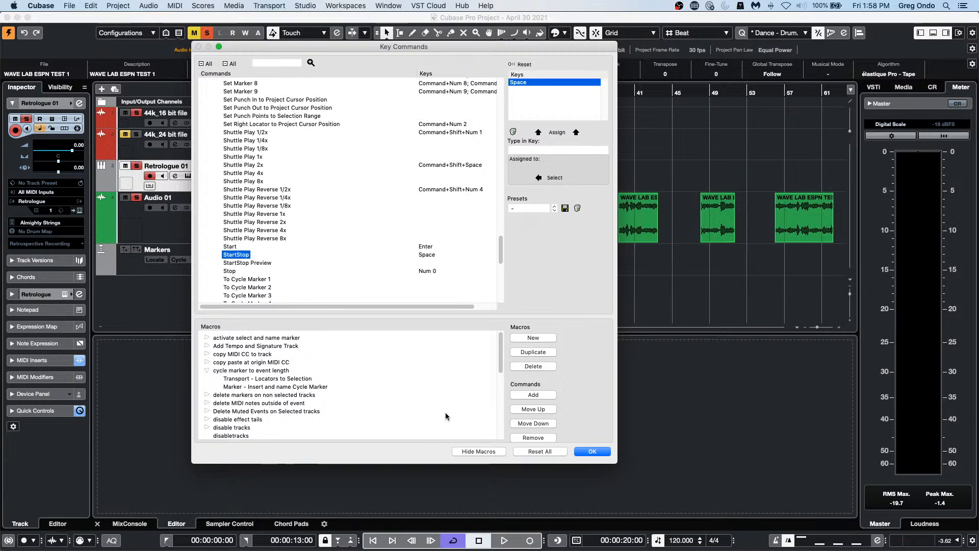
{"action": "left_click", "coordinate": [591, 452]}
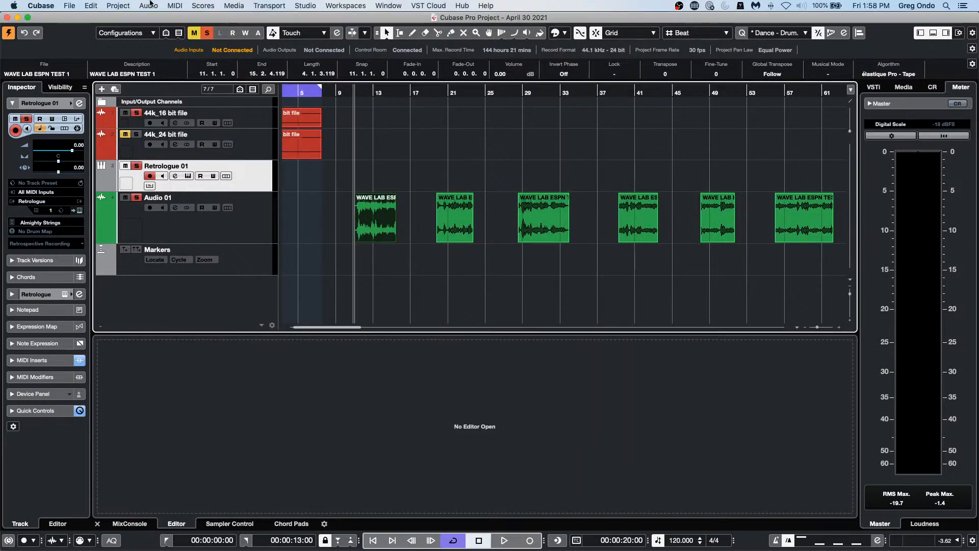
{"action": "left_click", "coordinate": [118, 5]}
{"action": "mouse_move", "coordinate": [91, 6]}
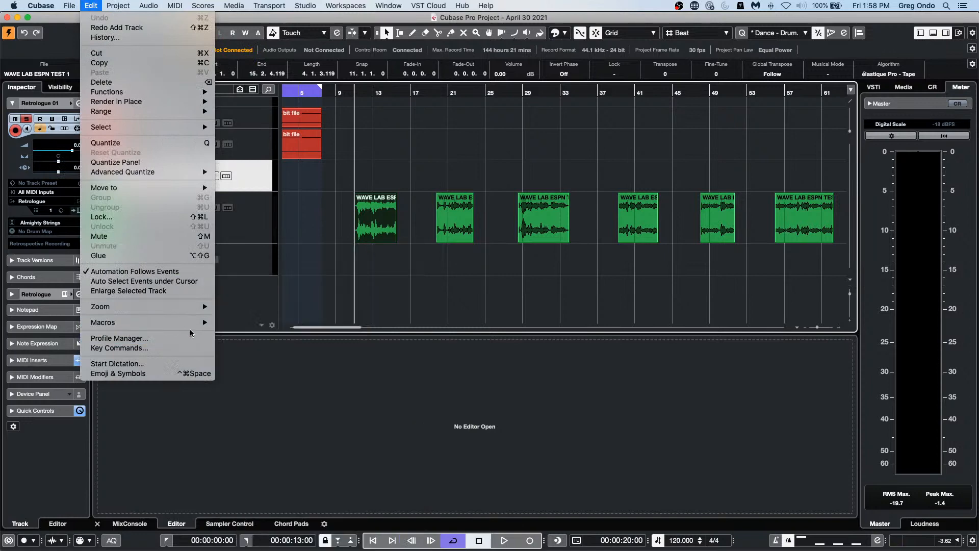
{"action": "mouse_move", "coordinate": [185, 324]}
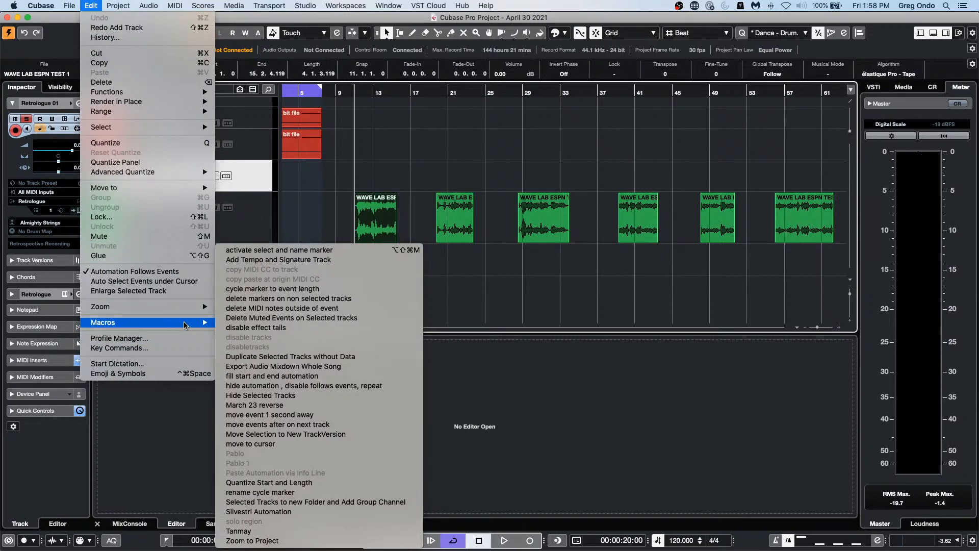
{"action": "left_click", "coordinate": [821, 425]}
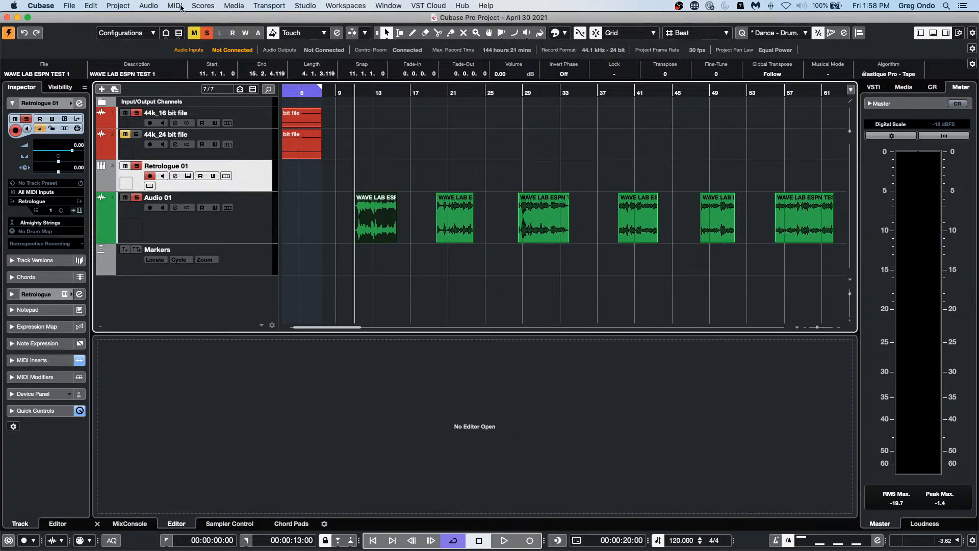
Run the "cycle marker to event length" macro on the selected first Audio 01 event and name the marker "o87gg o 6g"
{"action": "left_click", "coordinate": [93, 6]}
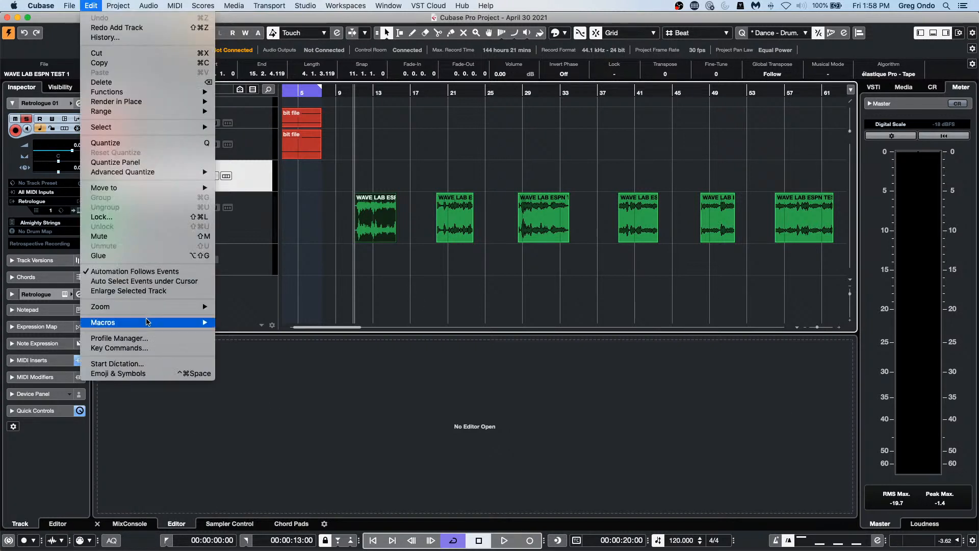
{"action": "mouse_move", "coordinate": [149, 323]}
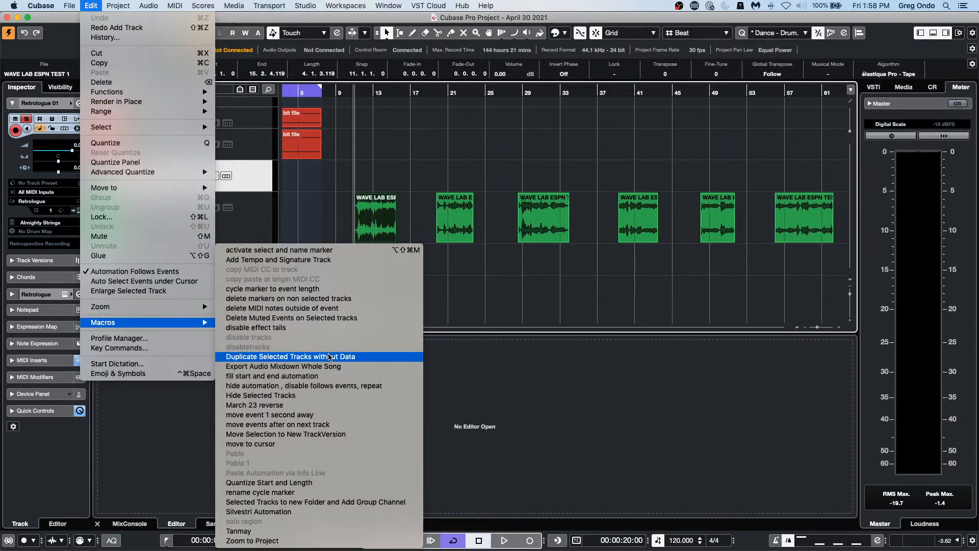
{"action": "left_click", "coordinate": [336, 290]}
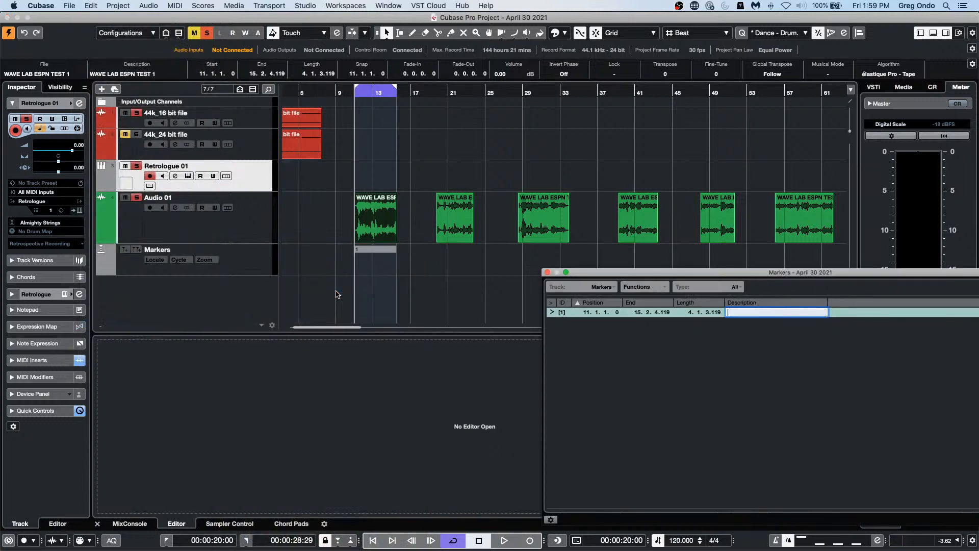
{"action": "type", "text": "o87gg o 6g"}
{"action": "key", "text": "Return"}
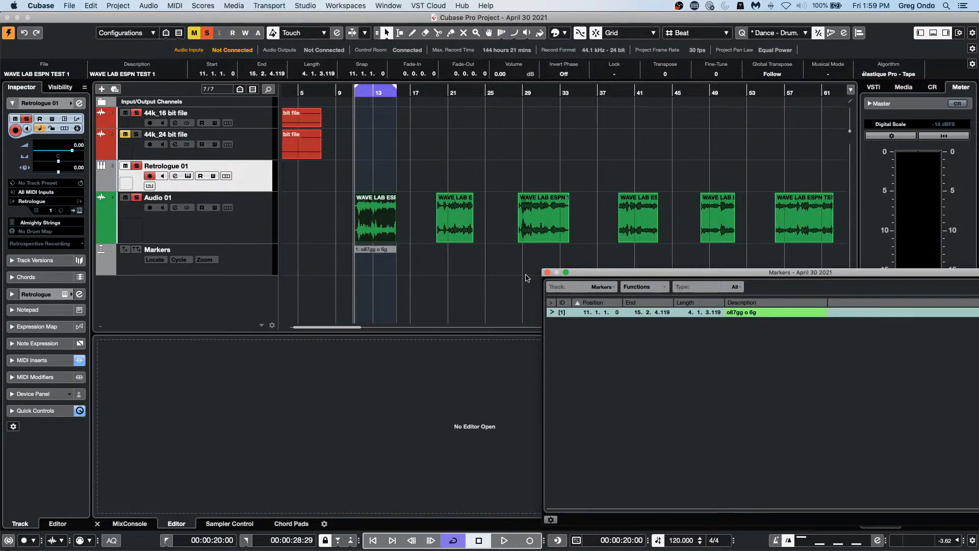
Create a cycle marker over the second Audio 01 event with the "cycle marker to event length" macro and name it "liygio uyg"
{"action": "left_click", "coordinate": [454, 227]}
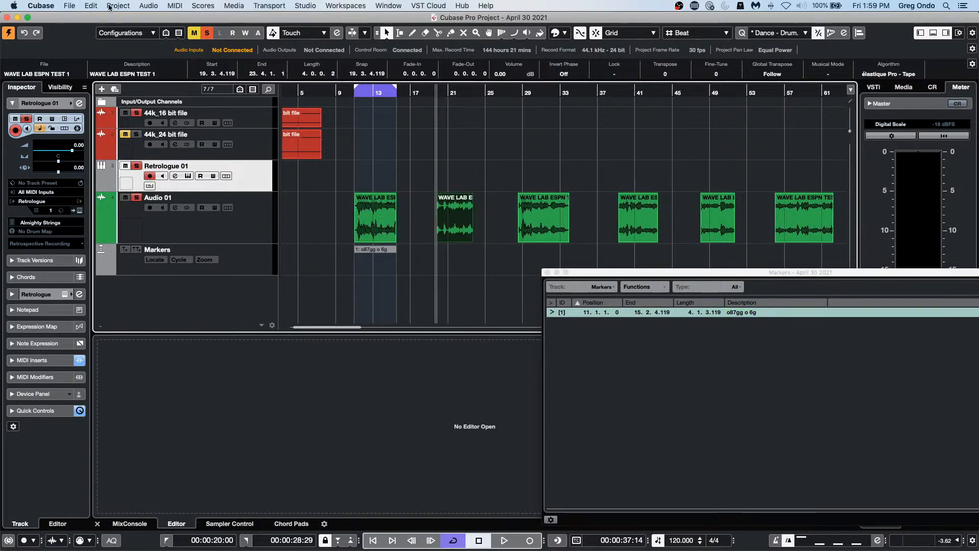
{"action": "left_click", "coordinate": [95, 6]}
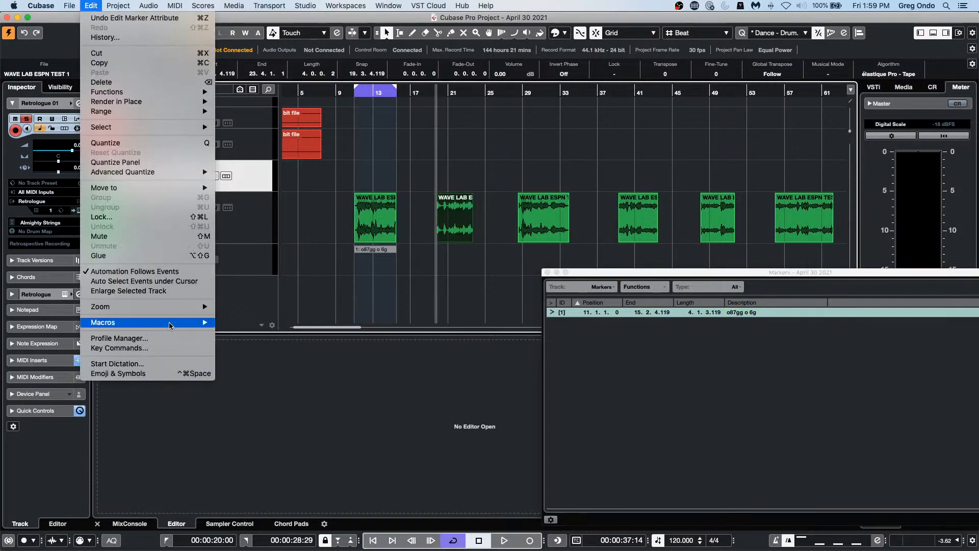
{"action": "mouse_move", "coordinate": [171, 325]}
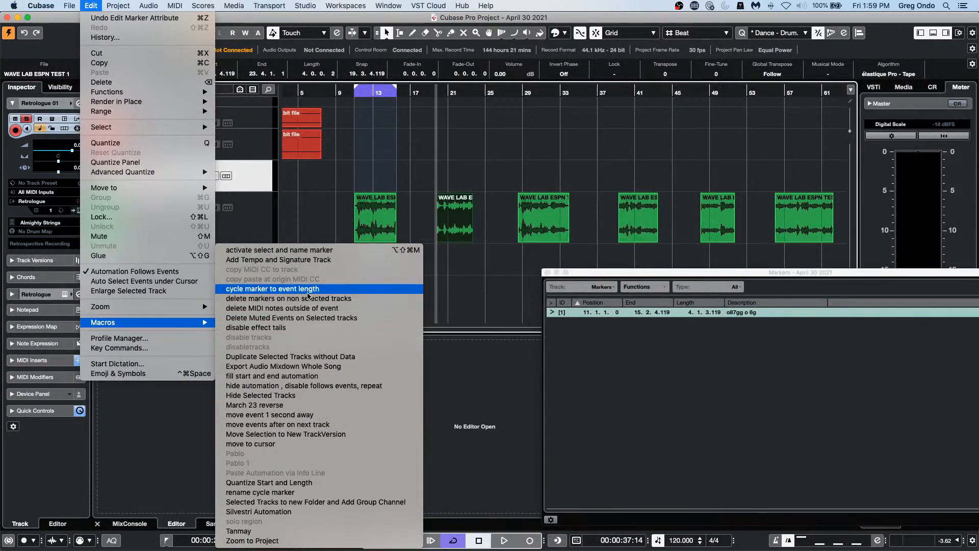
{"action": "left_click", "coordinate": [308, 290]}
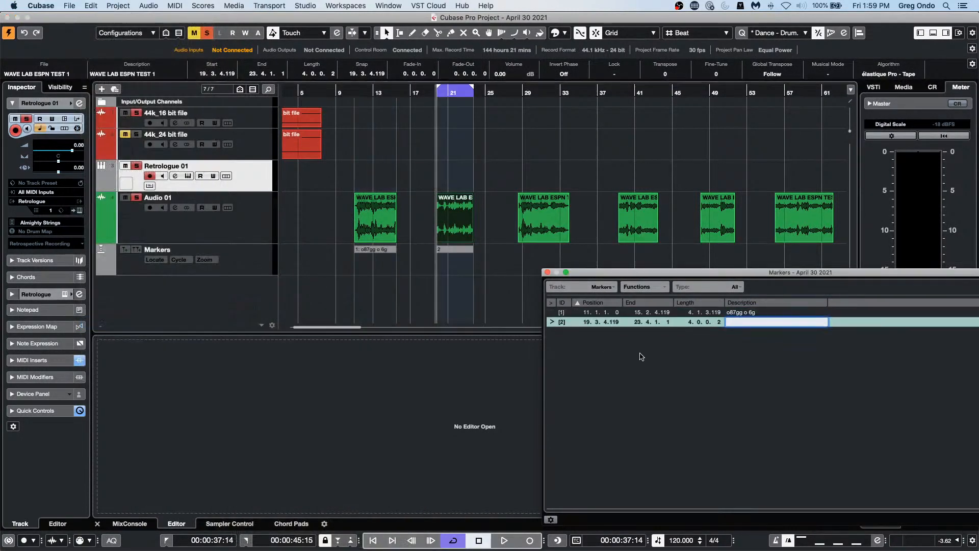
{"action": "type", "text": "llygio uyg"}
Create a cycle marker over the third Audio 01 event with the "cycle marker to event length" macro and name it "i76fi i76f"
{"action": "left_click", "coordinate": [559, 219]}
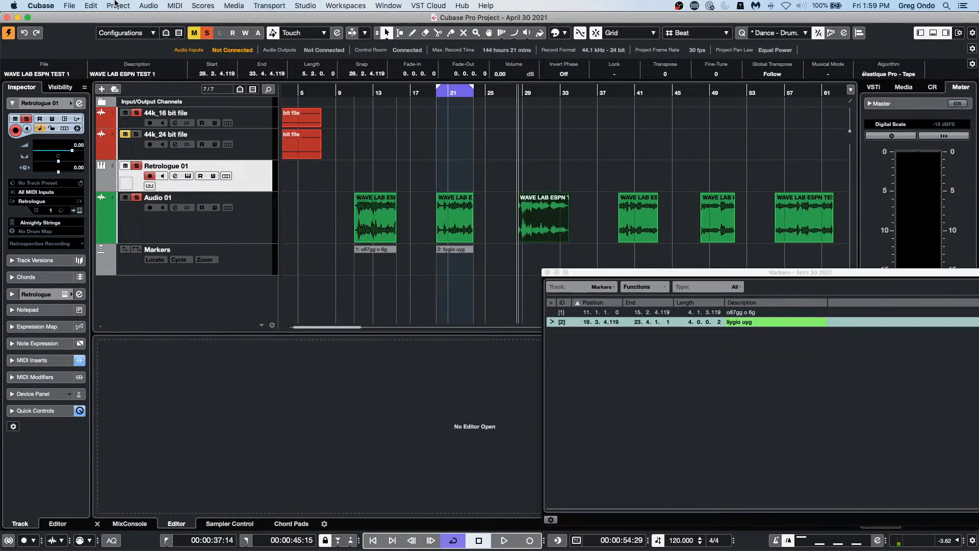
{"action": "left_click", "coordinate": [124, 4]}
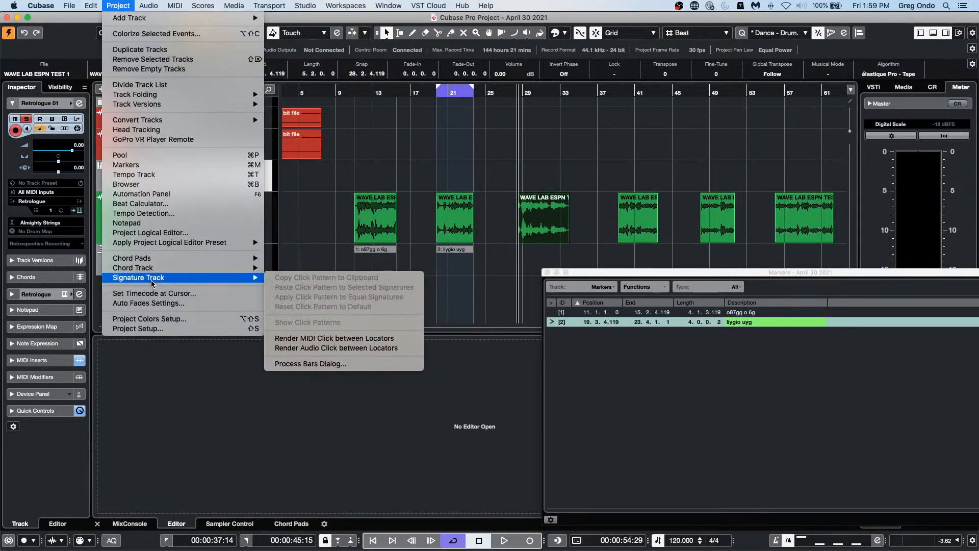
{"action": "mouse_move", "coordinate": [71, 4]}
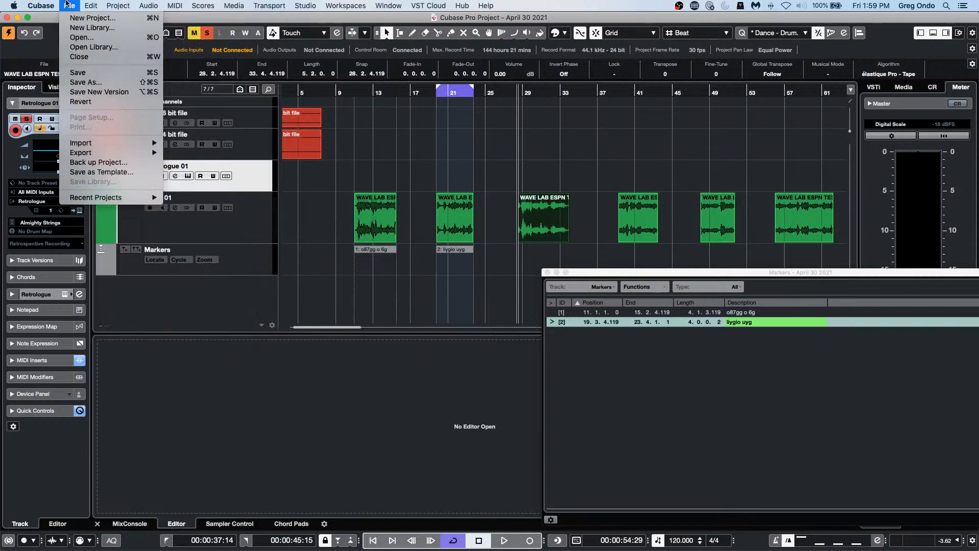
{"action": "mouse_move", "coordinate": [120, 322]}
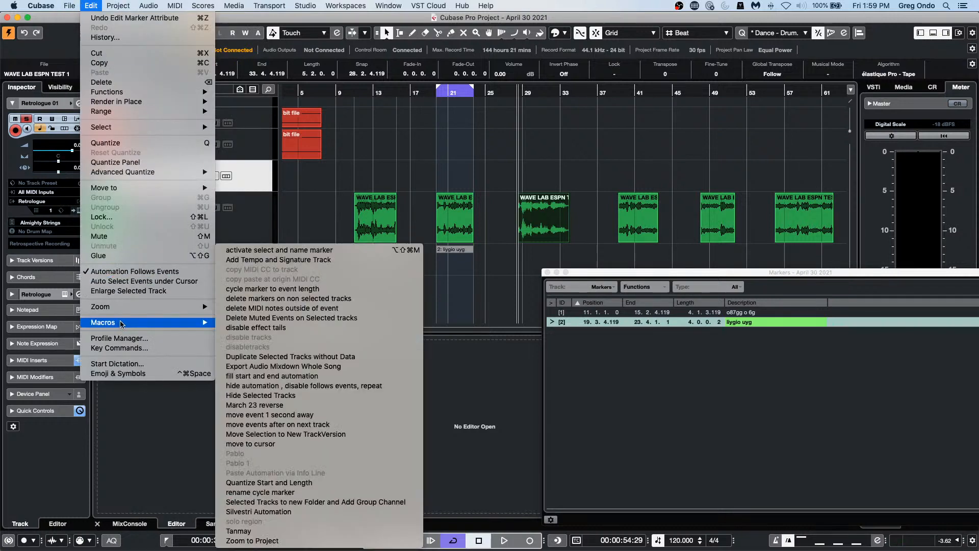
{"action": "left_click", "coordinate": [344, 289]}
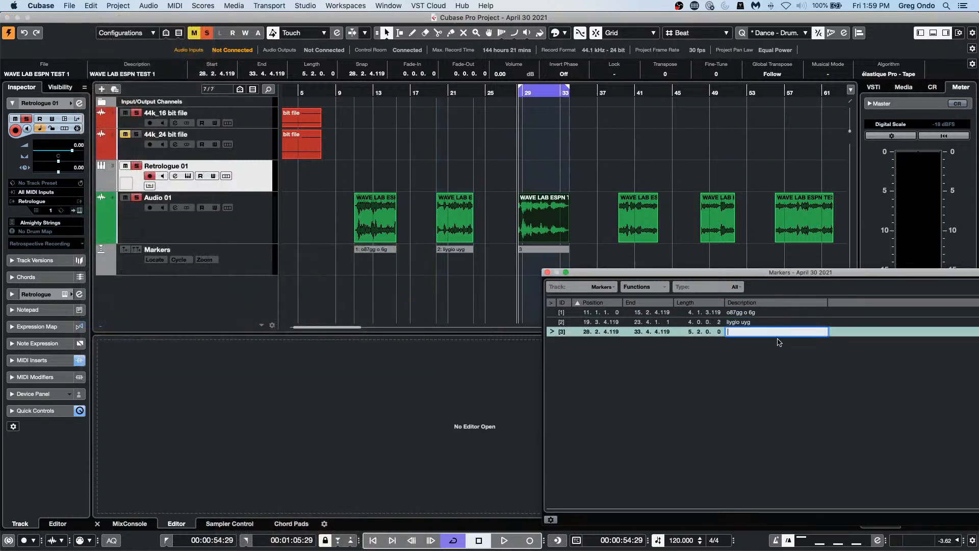
{"action": "type", "text": "i76fi i76f"}
Create a cycle marker named "full tank" over the fourth Audio 01 event with the same macro, and close the Markers window
{"action": "left_click", "coordinate": [615, 229]}
{"action": "left_click", "coordinate": [620, 226]}
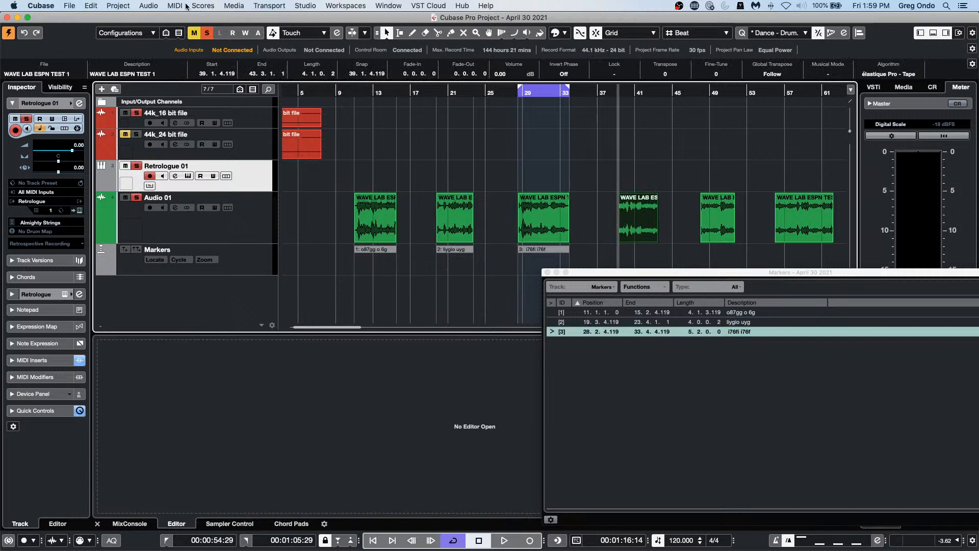
{"action": "left_click", "coordinate": [88, 7]}
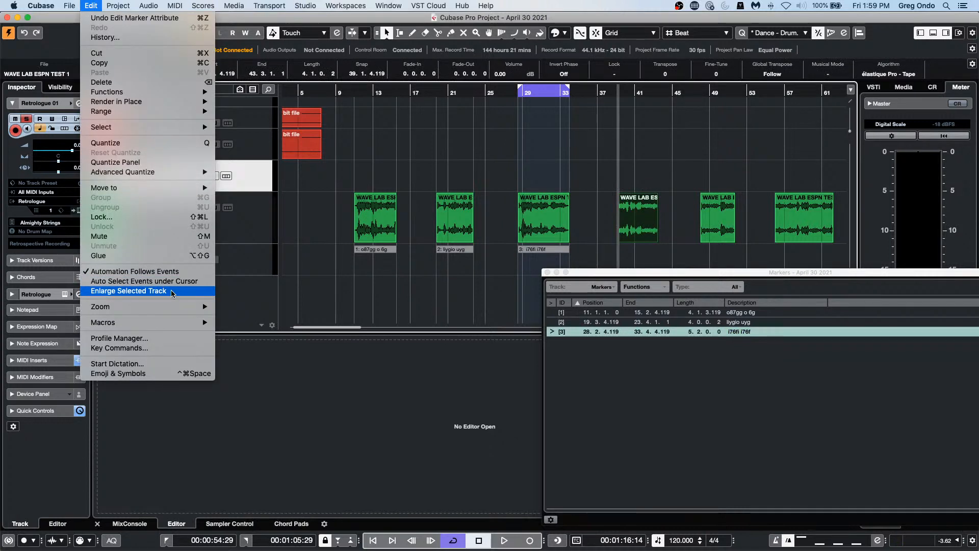
{"action": "mouse_move", "coordinate": [167, 322]}
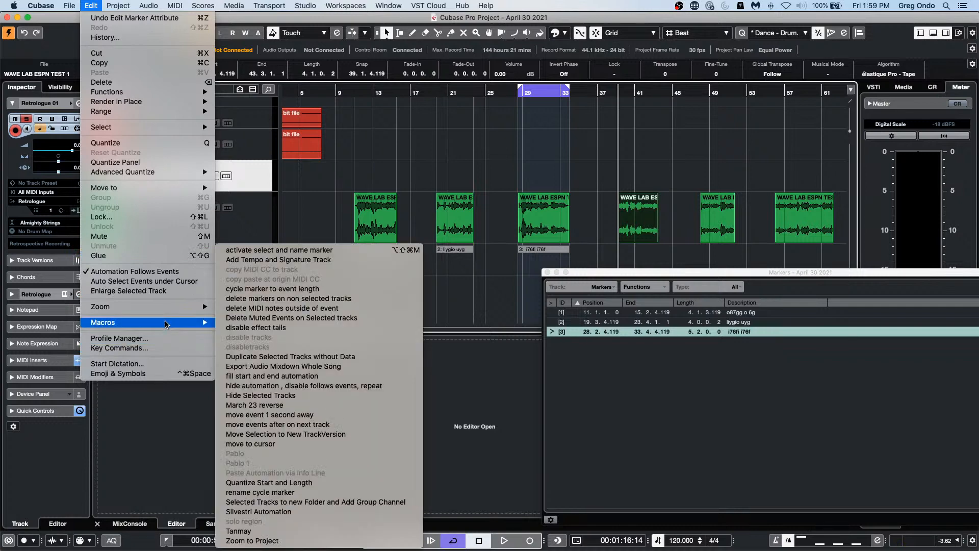
{"action": "left_click", "coordinate": [293, 289]}
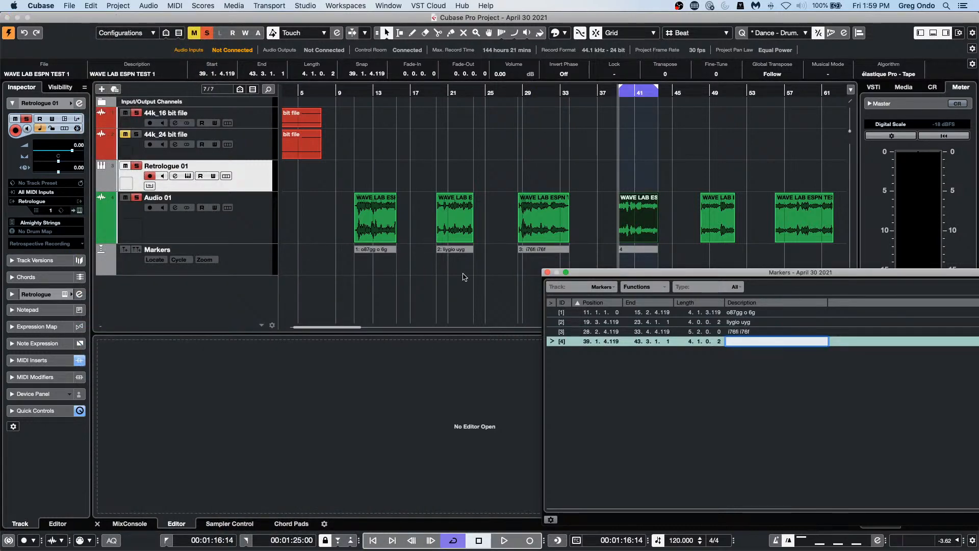
{"action": "type", "text": "full tank"}
{"action": "key", "text": "Return"}
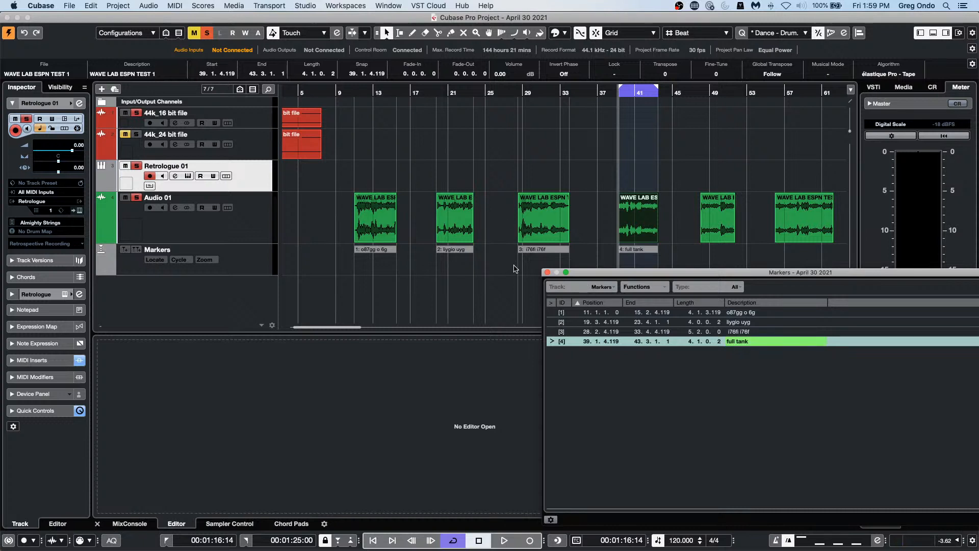
{"action": "left_click", "coordinate": [547, 272]}
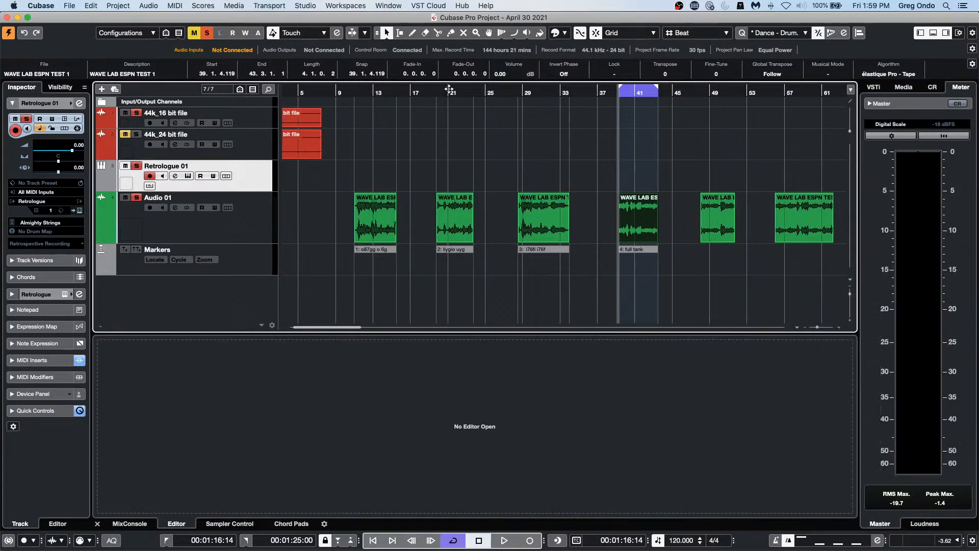
Set the audio mixdown's export range to cycle markers 1 through 4 and review the file naming scheme
{"action": "left_click", "coordinate": [67, 6]}
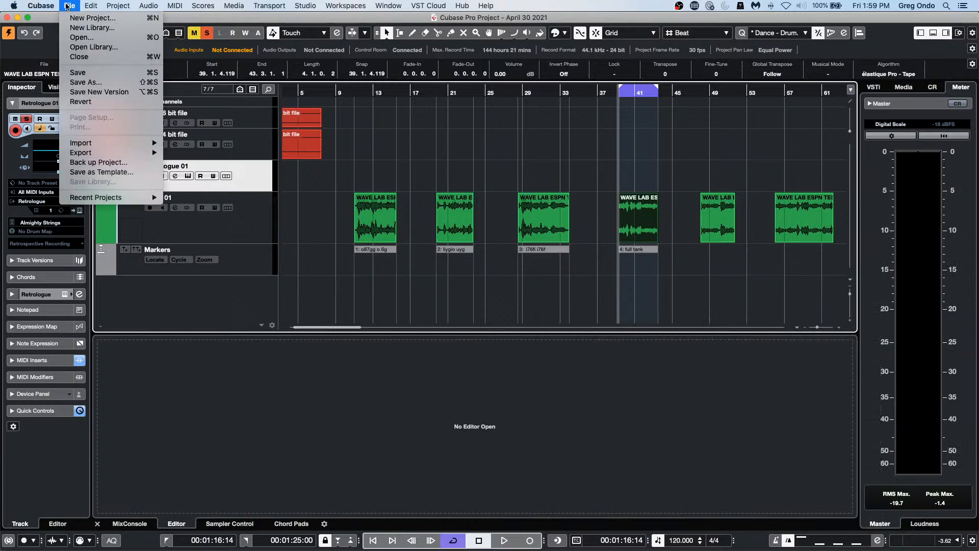
{"action": "mouse_move", "coordinate": [94, 201]}
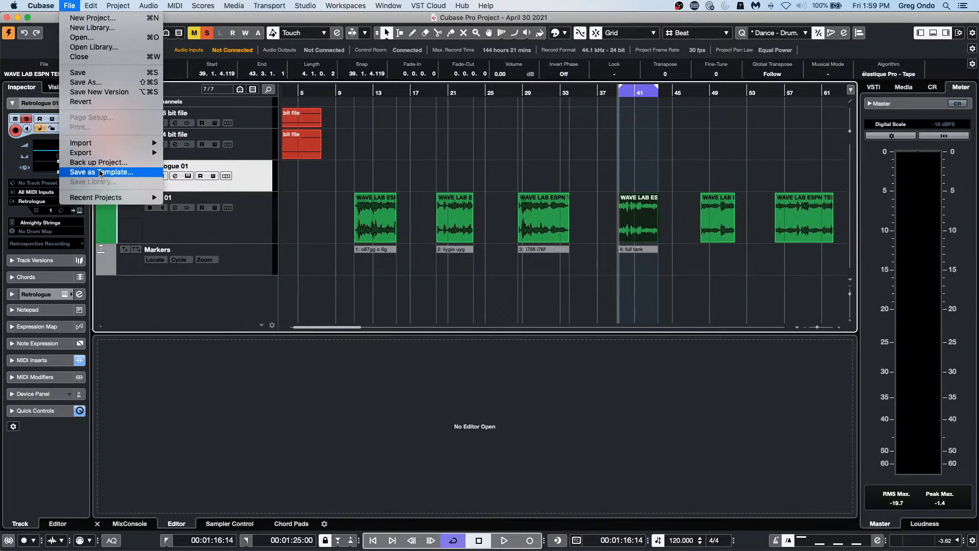
{"action": "mouse_move", "coordinate": [104, 155]}
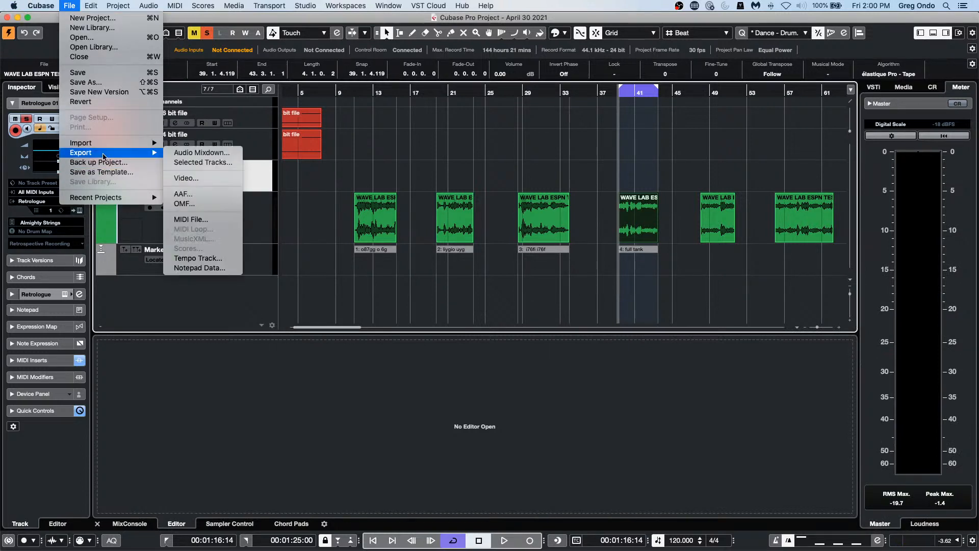
{"action": "left_click", "coordinate": [202, 153]}
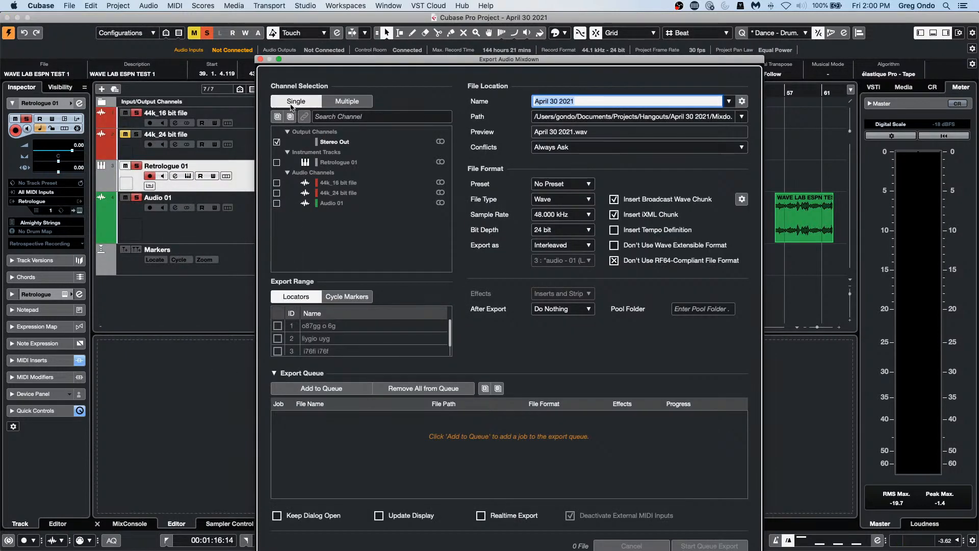
{"action": "left_click", "coordinate": [346, 297]}
{"action": "left_click", "coordinate": [278, 325]}
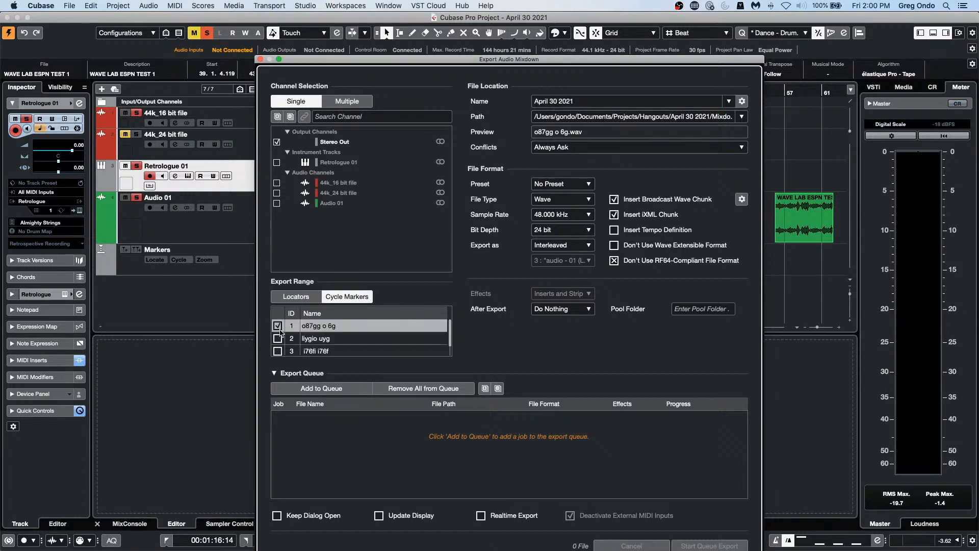
{"action": "left_click", "coordinate": [278, 338]}
{"action": "left_click", "coordinate": [278, 351]}
{"action": "scroll", "coordinate": [282, 348], "scroll_direction": "down", "scroll_amount": 1}
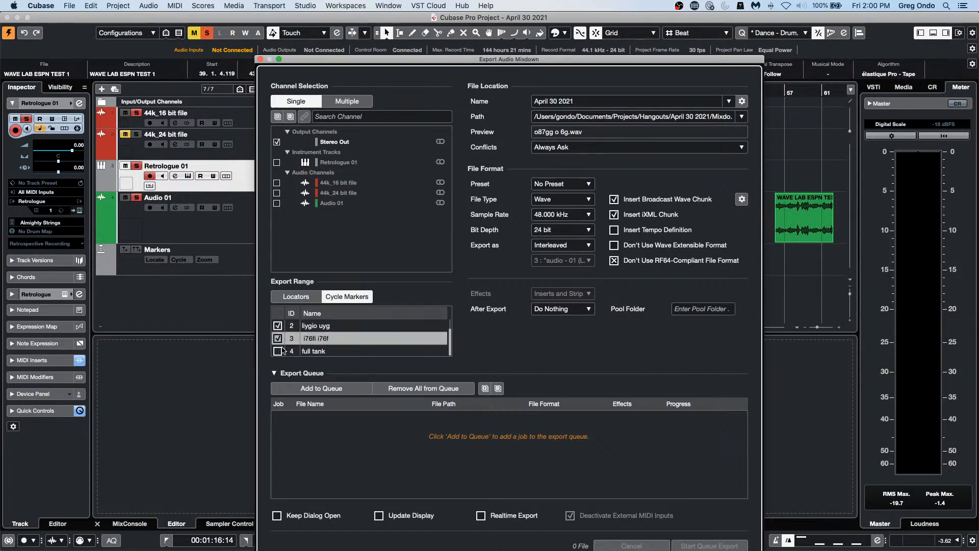
{"action": "left_click", "coordinate": [278, 351]}
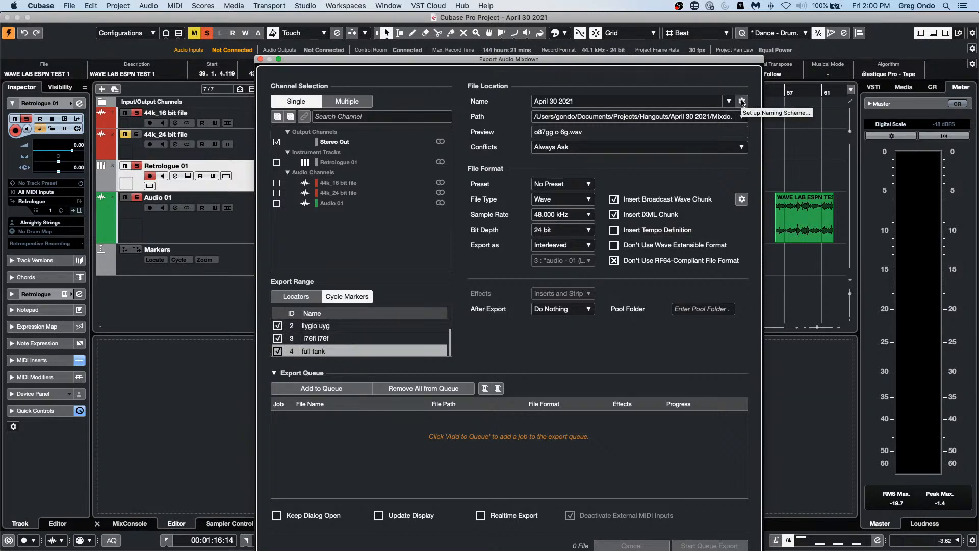
{"action": "left_click", "coordinate": [741, 100]}
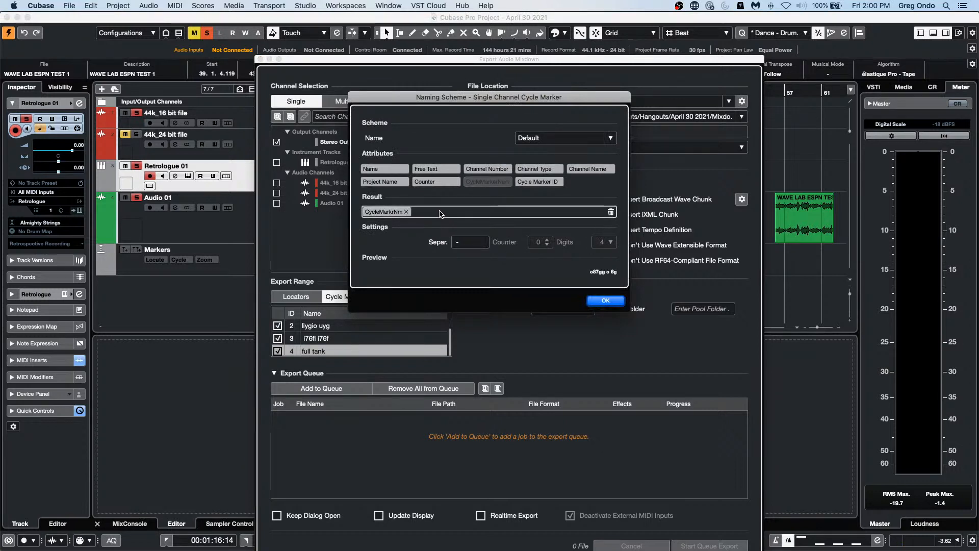
{"action": "left_click", "coordinate": [604, 301]}
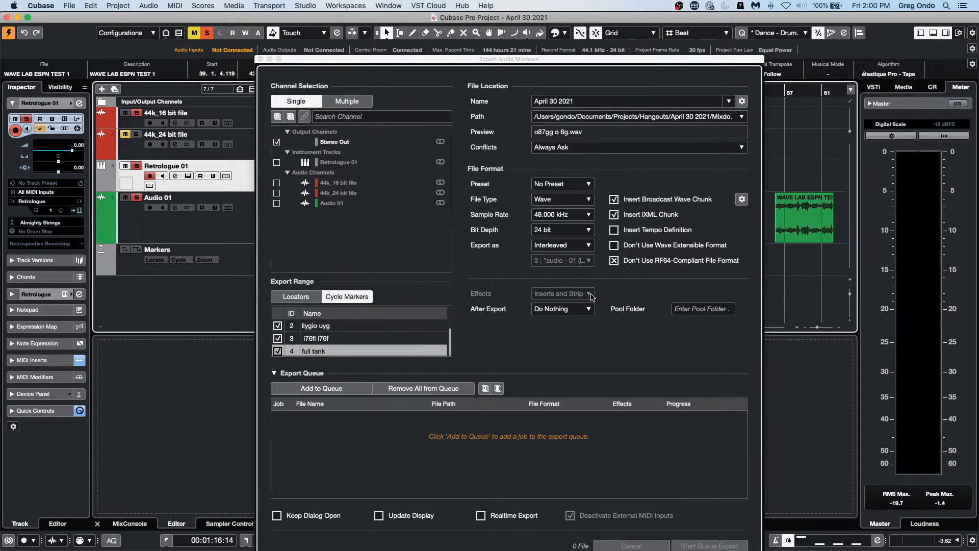
Set the After Export action to Create Audio Track, and queue and export the four cycle marker files
{"action": "left_click", "coordinate": [548, 309]}
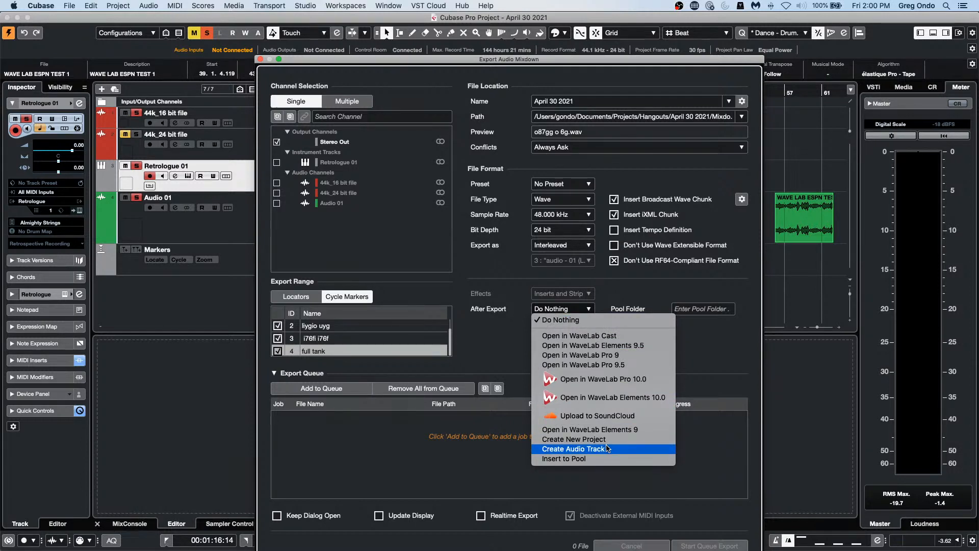
{"action": "left_click", "coordinate": [608, 448]}
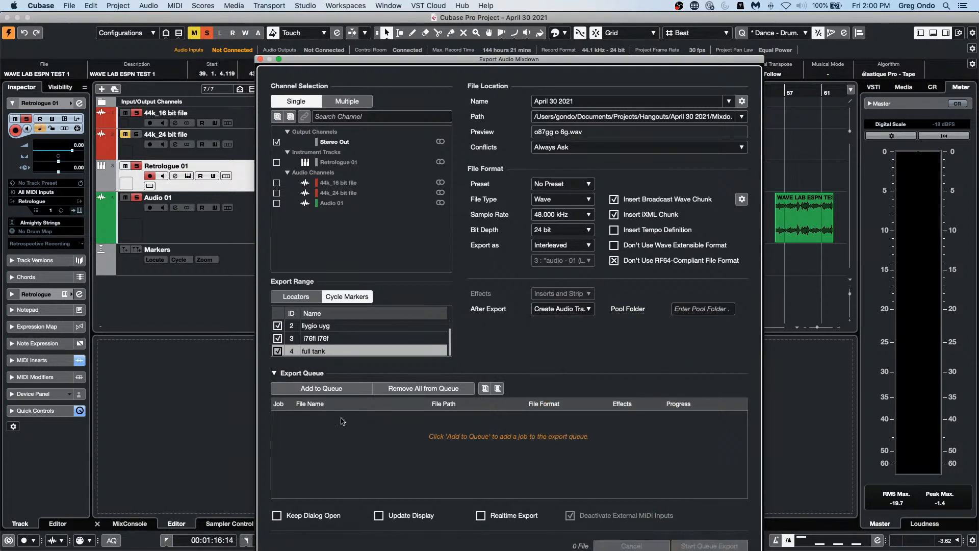
{"action": "left_click", "coordinate": [321, 388]}
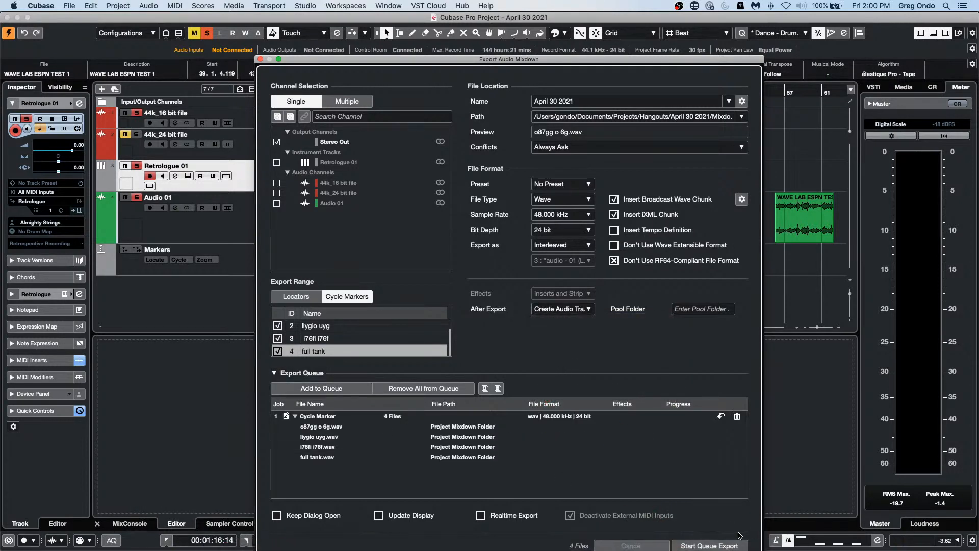
{"action": "left_click", "coordinate": [707, 545]}
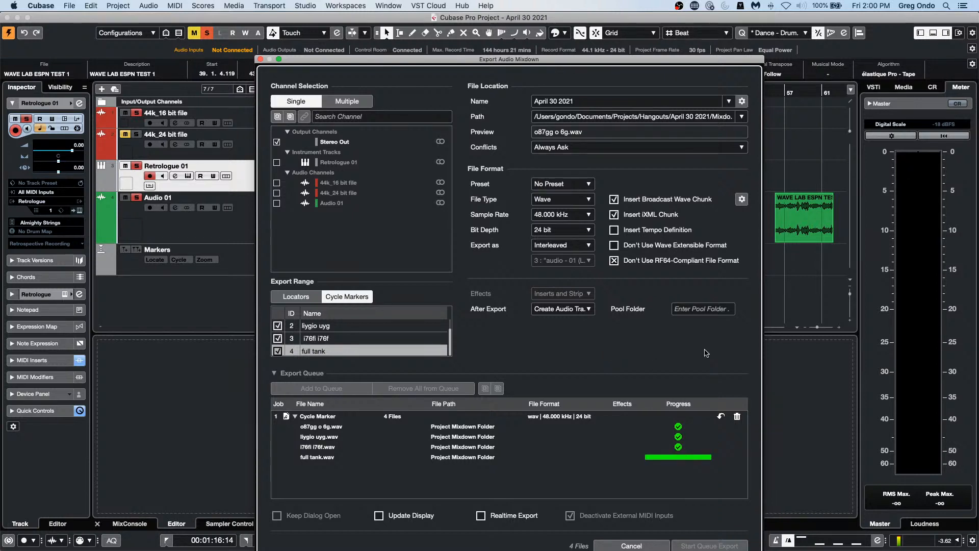
Filter out Pitchbend data from MIDI recording in the MIDI Filter preferences and confirm
{"action": "scroll", "coordinate": [551, 271], "scroll_direction": "down", "scroll_amount": 3}
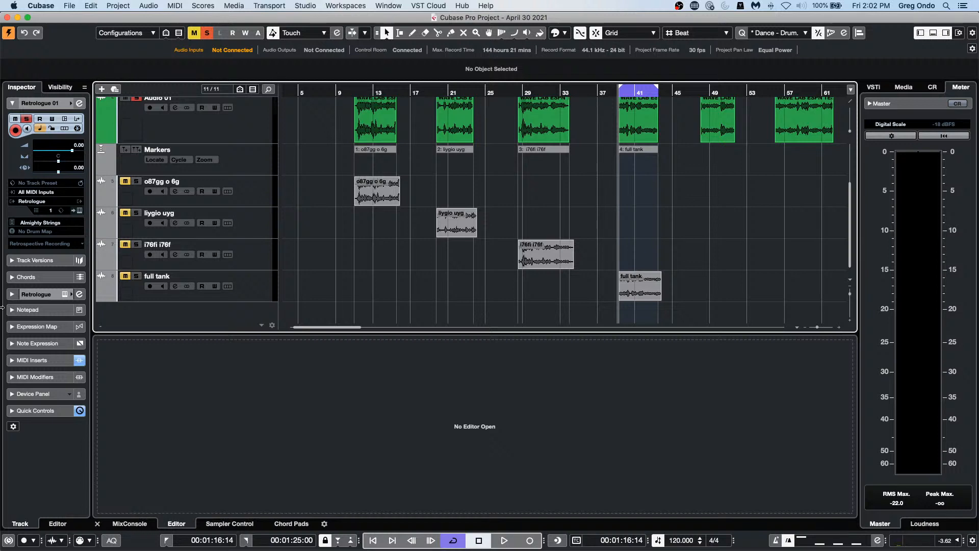
{"action": "left_click", "coordinate": [56, 7]}
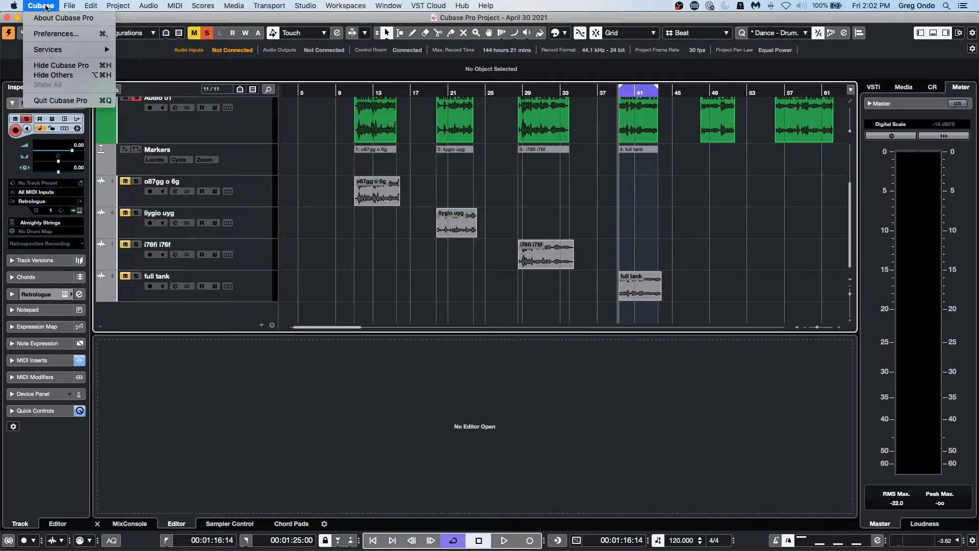
{"action": "left_click", "coordinate": [49, 34]}
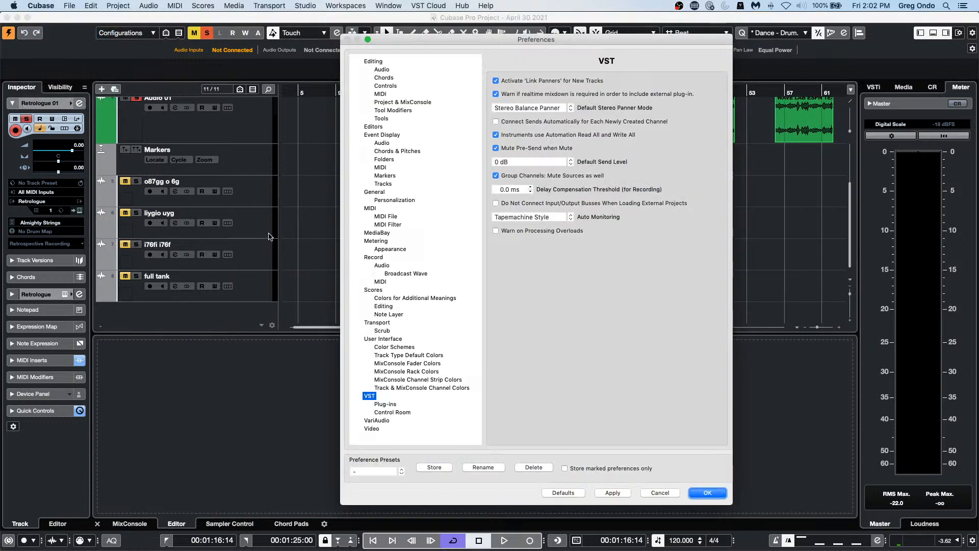
{"action": "left_click", "coordinate": [392, 225]}
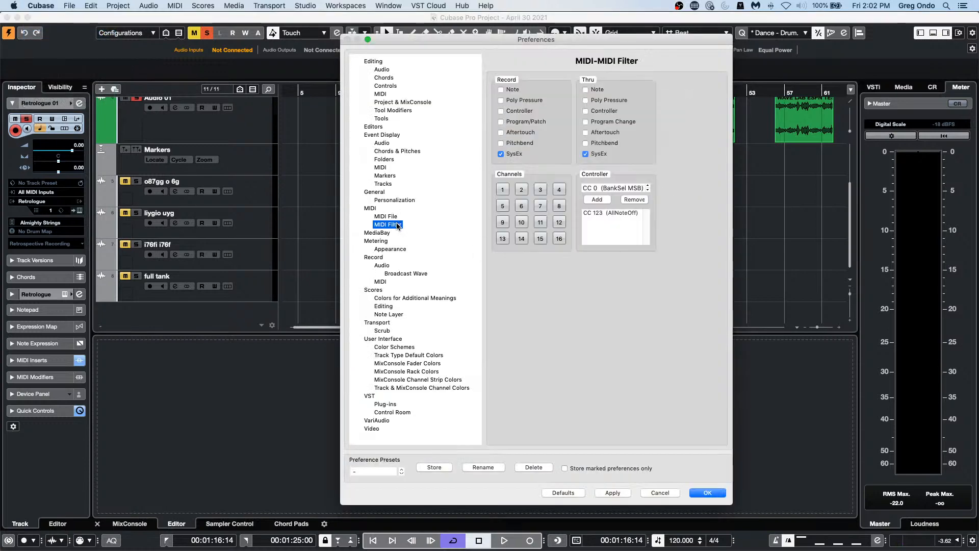
{"action": "left_click", "coordinate": [501, 143]}
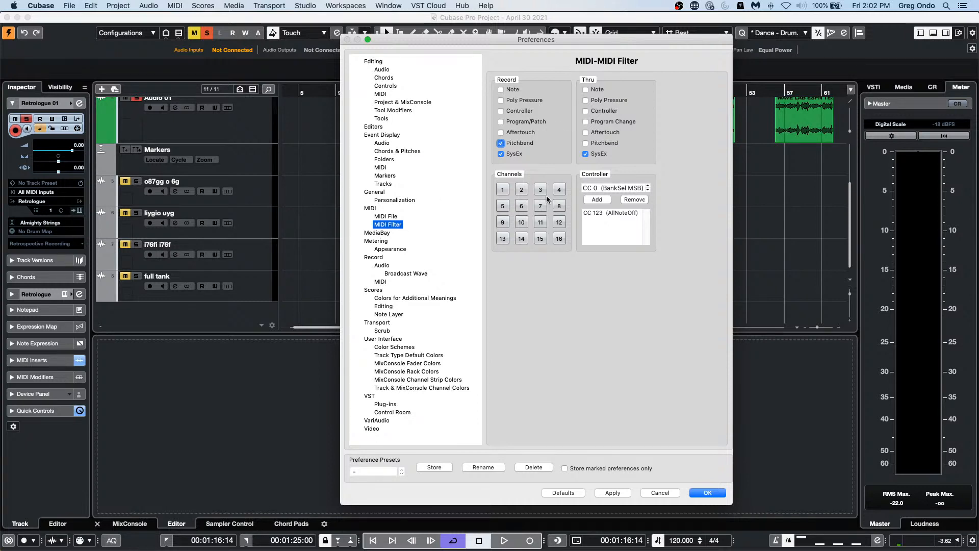
{"action": "left_click", "coordinate": [712, 492]}
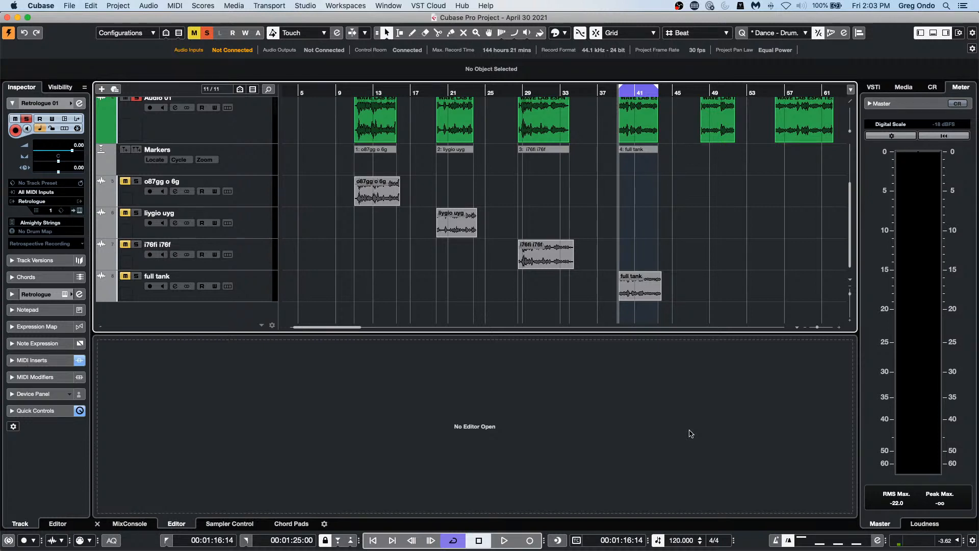
Open the recent project "beatles stones t.cpr" and activate it
{"action": "left_click", "coordinate": [67, 5]}
{"action": "mouse_move", "coordinate": [53, 6]}
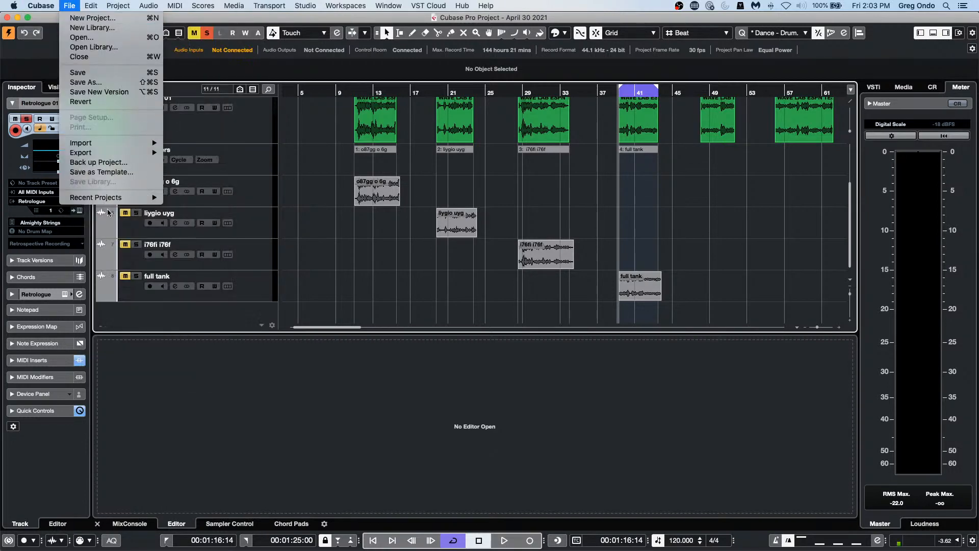
{"action": "mouse_move", "coordinate": [117, 197]}
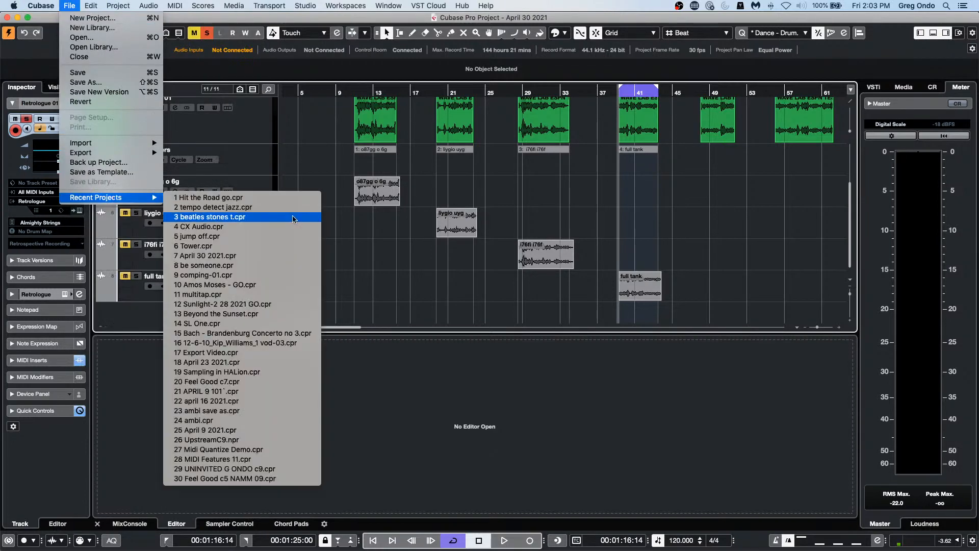
{"action": "left_click", "coordinate": [294, 220]}
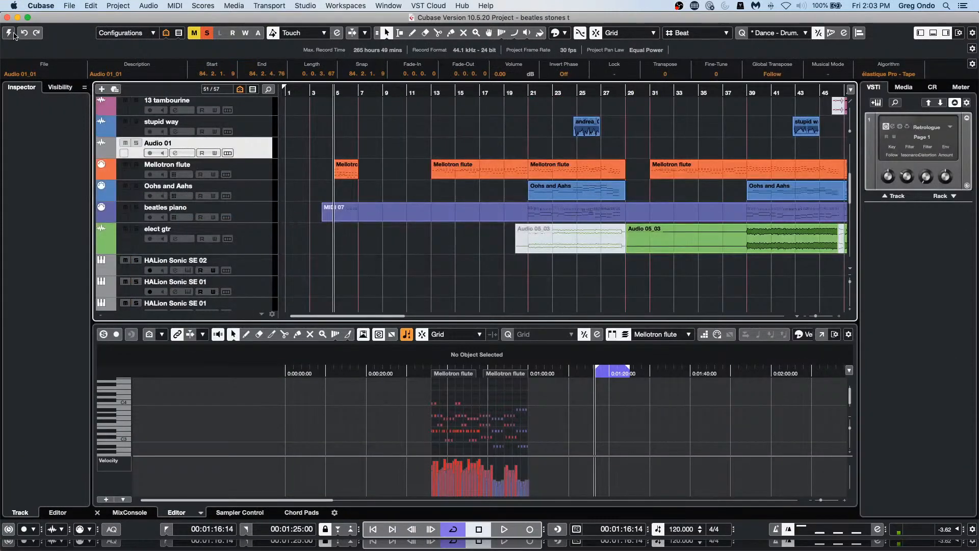
{"action": "left_click", "coordinate": [9, 33]}
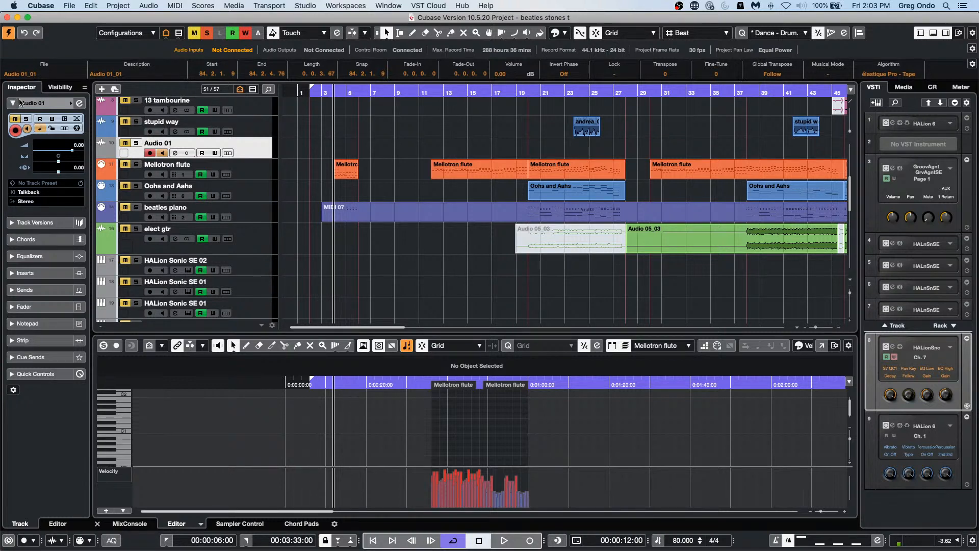
Inspect the color choices for the Audio 01 track and view the whole arrangement from the Chord Track down
{"action": "left_click", "coordinate": [71, 103]}
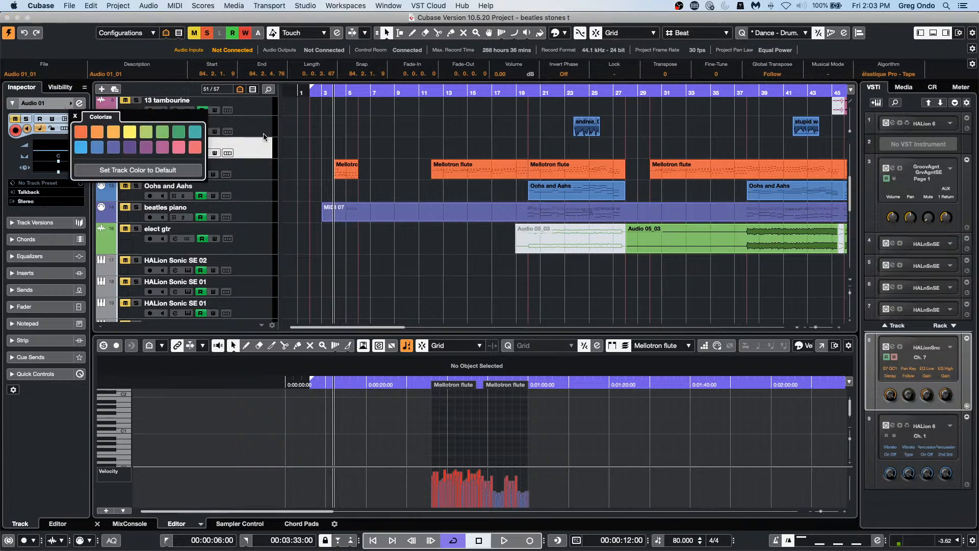
{"action": "left_click_drag", "start_coordinate": [371, 92], "coordinate": [414, 296]}
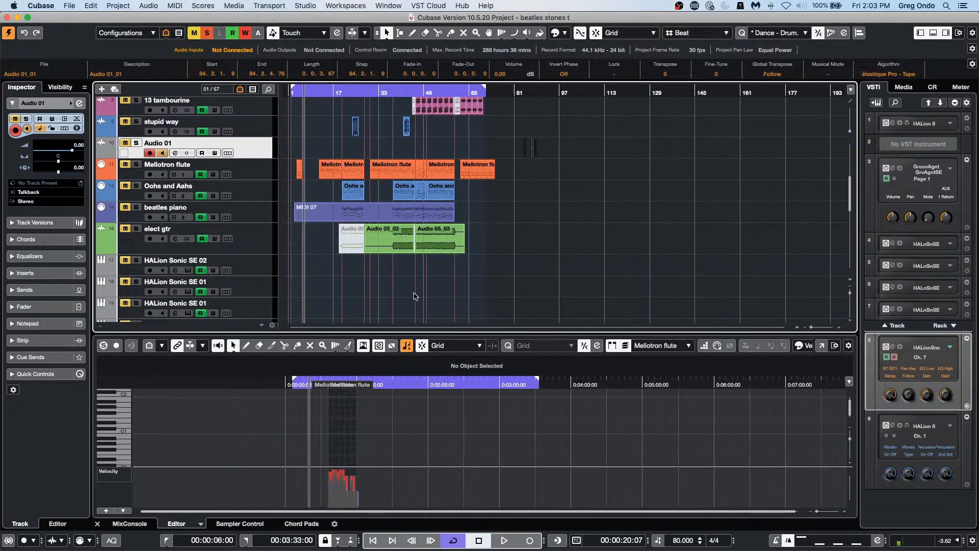
{"action": "scroll", "coordinate": [414, 296], "scroll_direction": "up", "scroll_amount": 10}
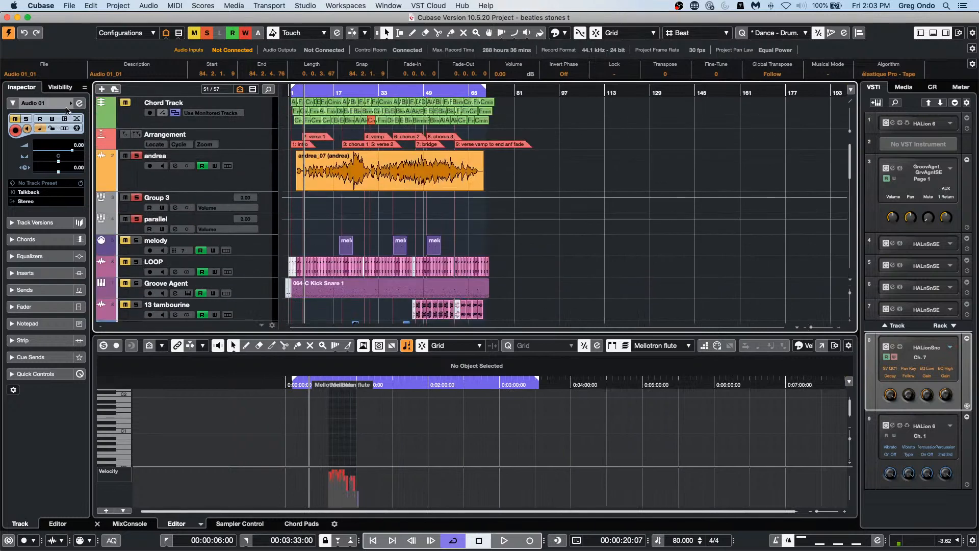
{"action": "left_click", "coordinate": [70, 105]}
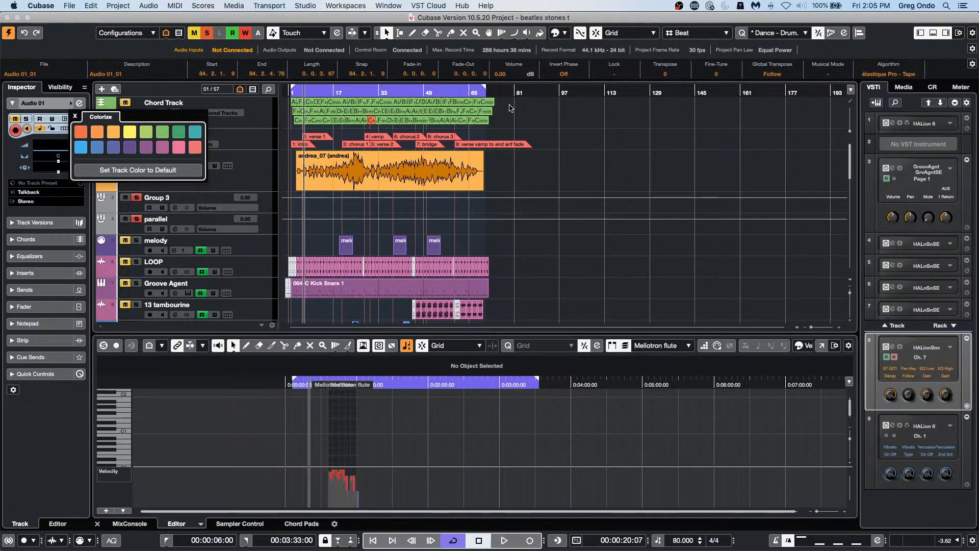
{"action": "left_click", "coordinate": [548, 232]}
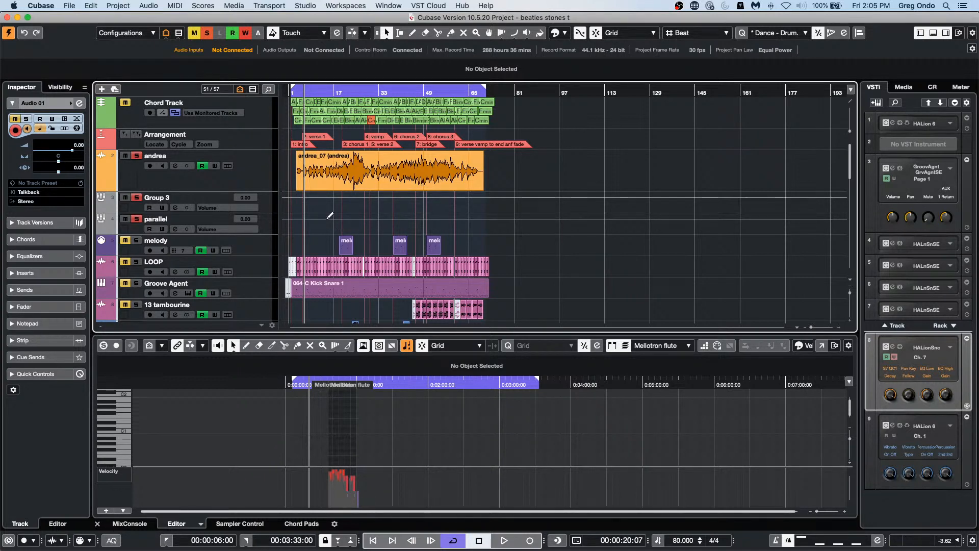
Add one Retrologue instrument track with stereo output below the andrea track
{"action": "left_click", "coordinate": [256, 185]}
{"action": "right_click", "coordinate": [256, 184]}
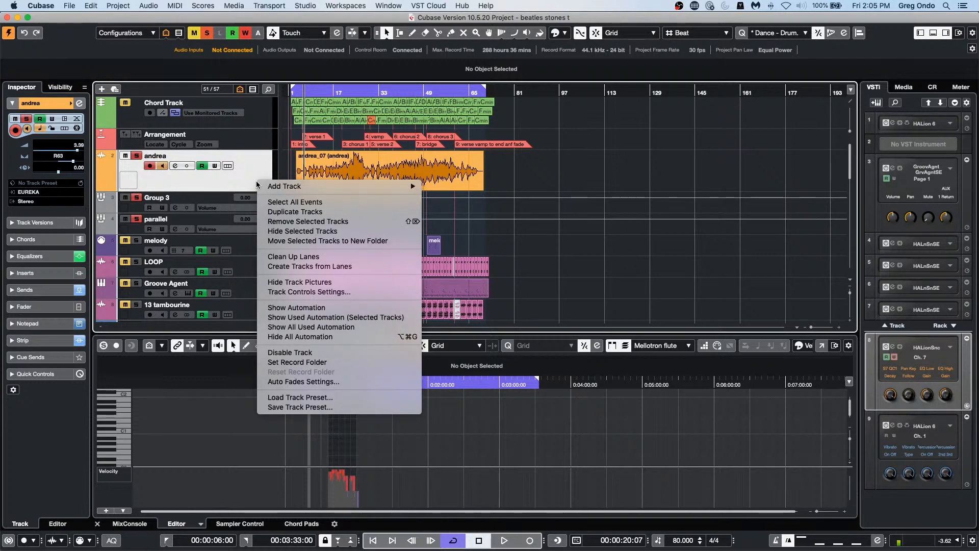
{"action": "mouse_move", "coordinate": [305, 186]}
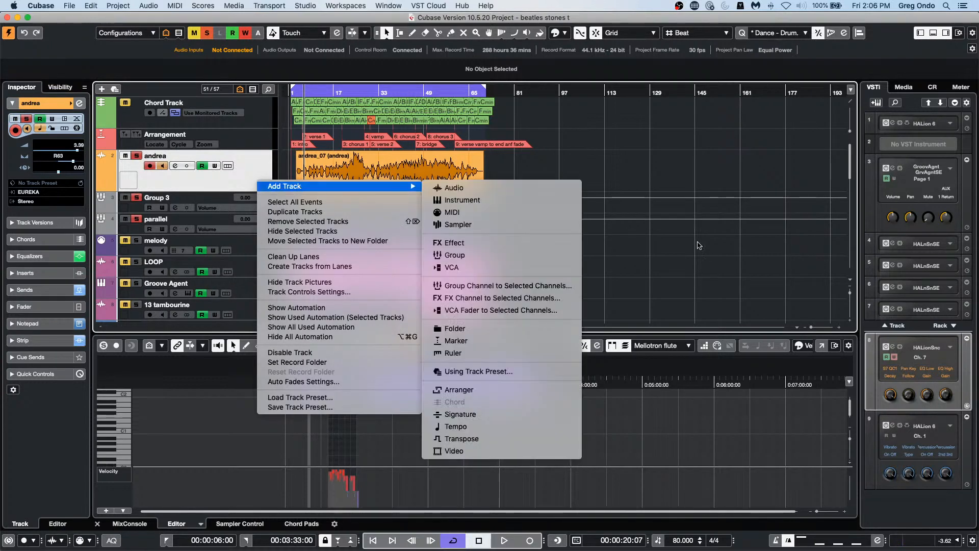
{"action": "left_click", "coordinate": [495, 200]}
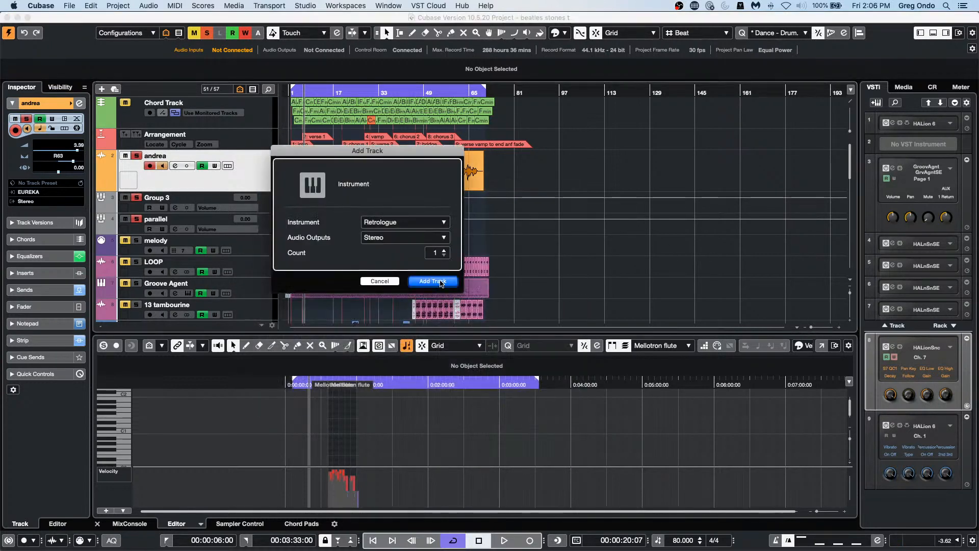
{"action": "left_click", "coordinate": [442, 281]}
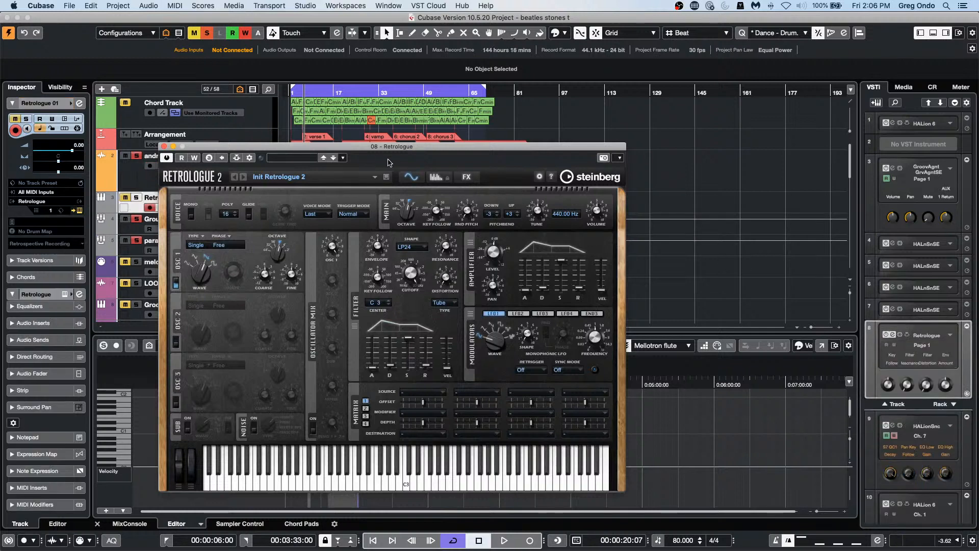
Load the "Adrenaline Rush" preset in Retrologue with its arpeggiator page shown, and close the instrument window
{"action": "left_click", "coordinate": [436, 176]}
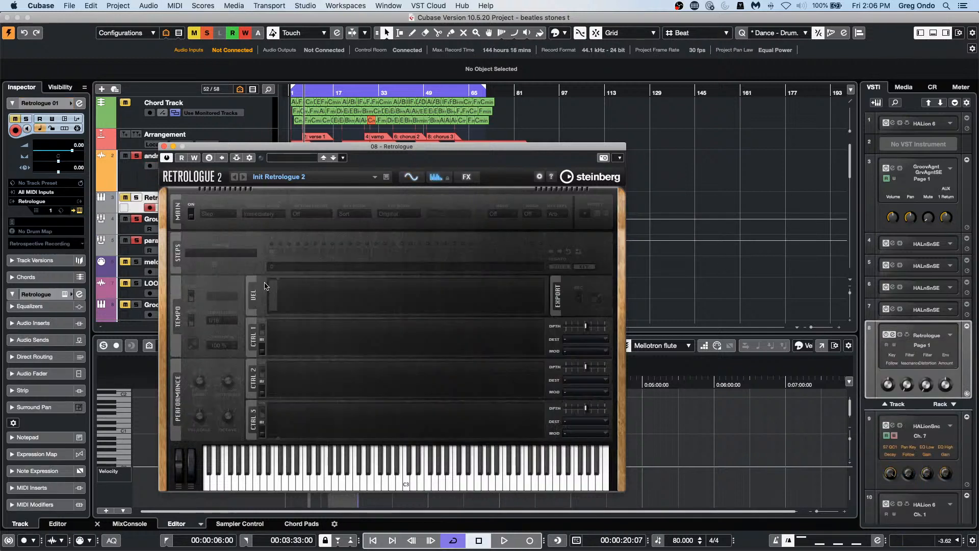
{"action": "left_click", "coordinate": [297, 176]}
{"action": "left_click", "coordinate": [619, 234]}
{"action": "double_click", "coordinate": [619, 234]}
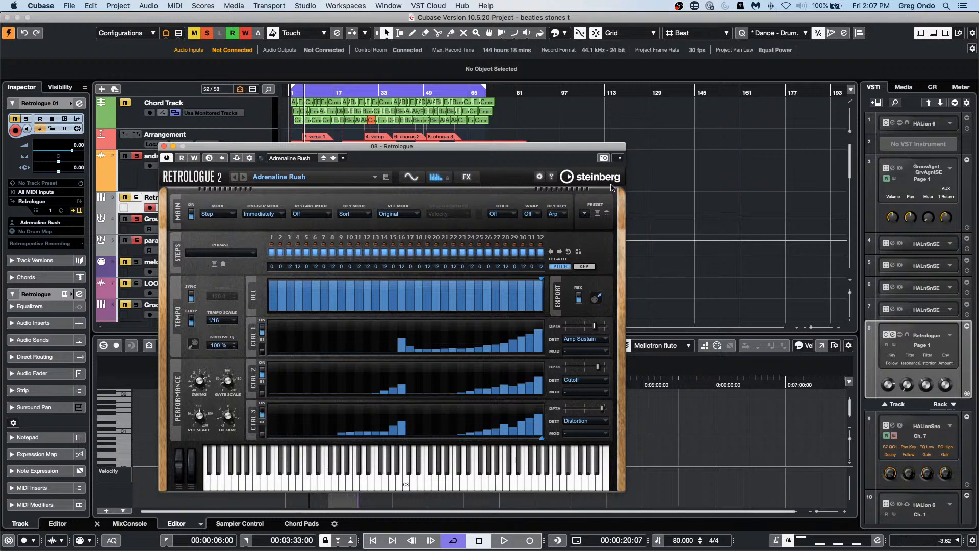
{"action": "left_click", "coordinate": [165, 146]}
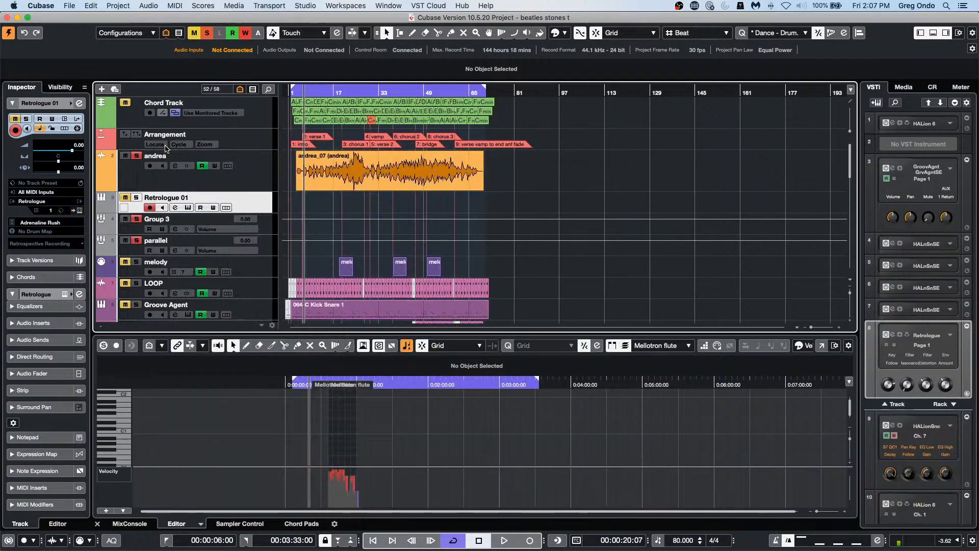
Review the MIDI input and output ports in Studio Setup's MIDI Port Setup and close the dialog
{"action": "left_click", "coordinate": [305, 6]}
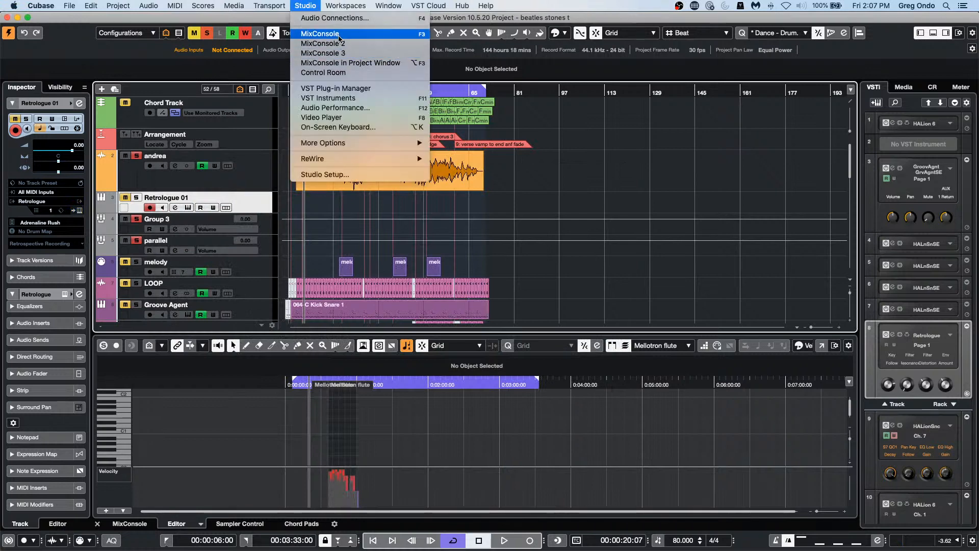
{"action": "mouse_move", "coordinate": [385, 6]}
{"action": "mouse_move", "coordinate": [305, 6]}
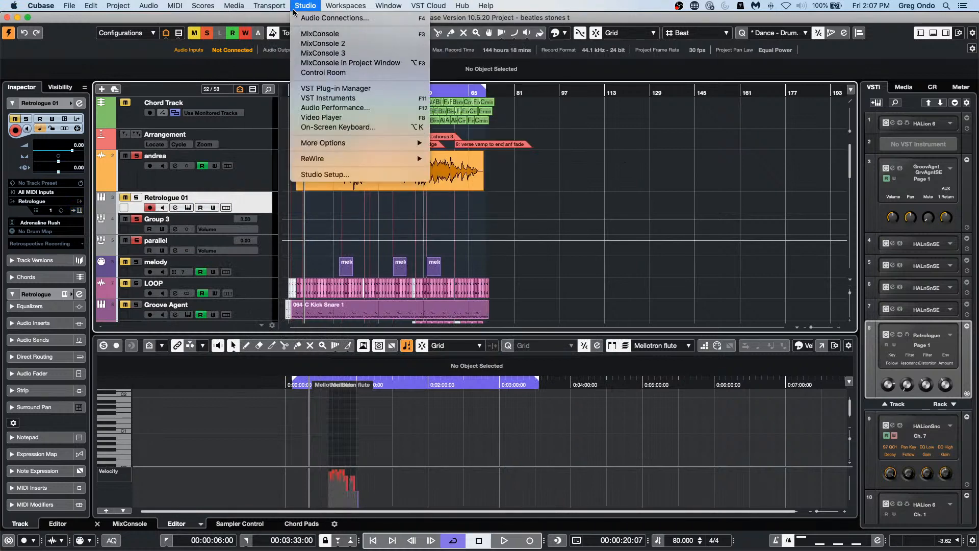
{"action": "left_click", "coordinate": [319, 174]}
{"action": "left_click", "coordinate": [330, 165]}
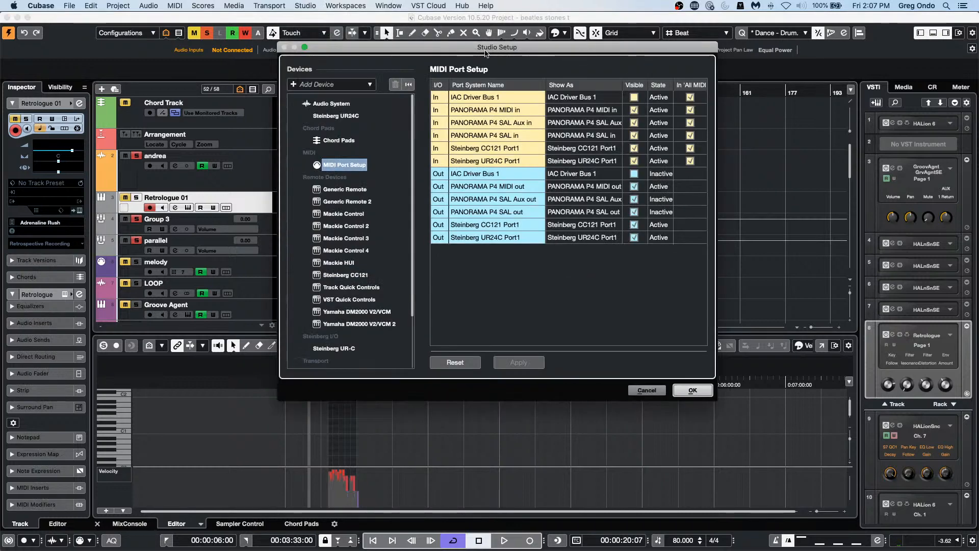
{"action": "left_click", "coordinate": [692, 390]}
Open the MIDI Device Manager
{"action": "left_click", "coordinate": [305, 7]}
{"action": "mouse_move", "coordinate": [270, 6]}
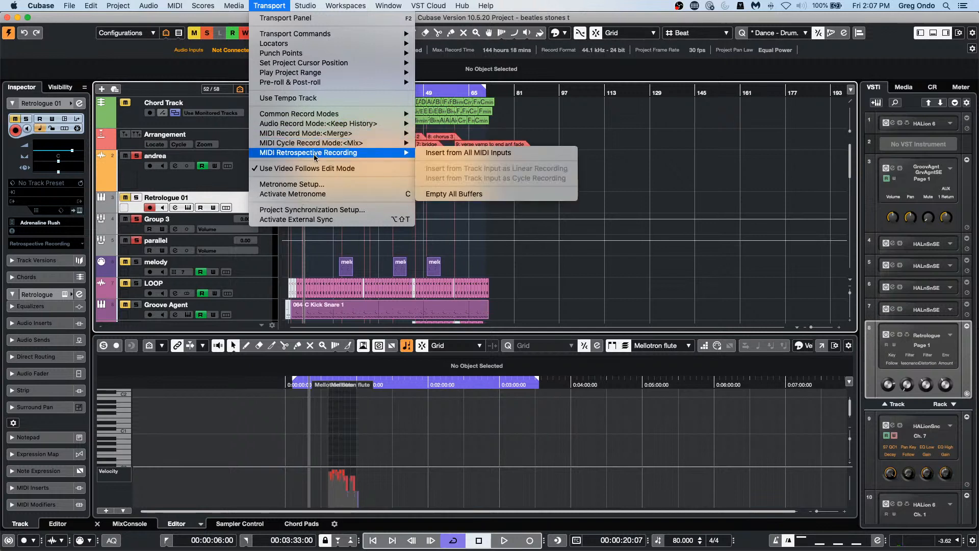
{"action": "mouse_move", "coordinate": [323, 137]}
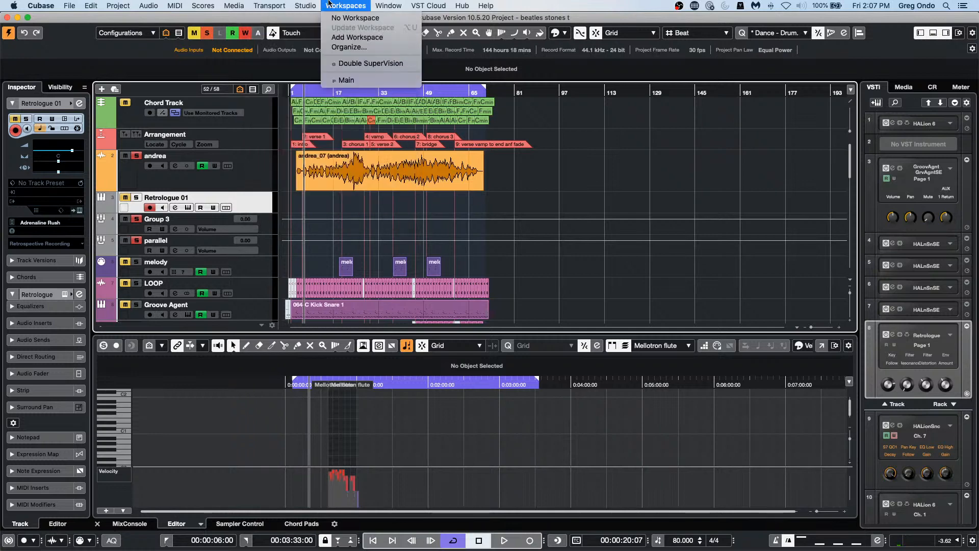
{"action": "mouse_move", "coordinate": [309, 5]}
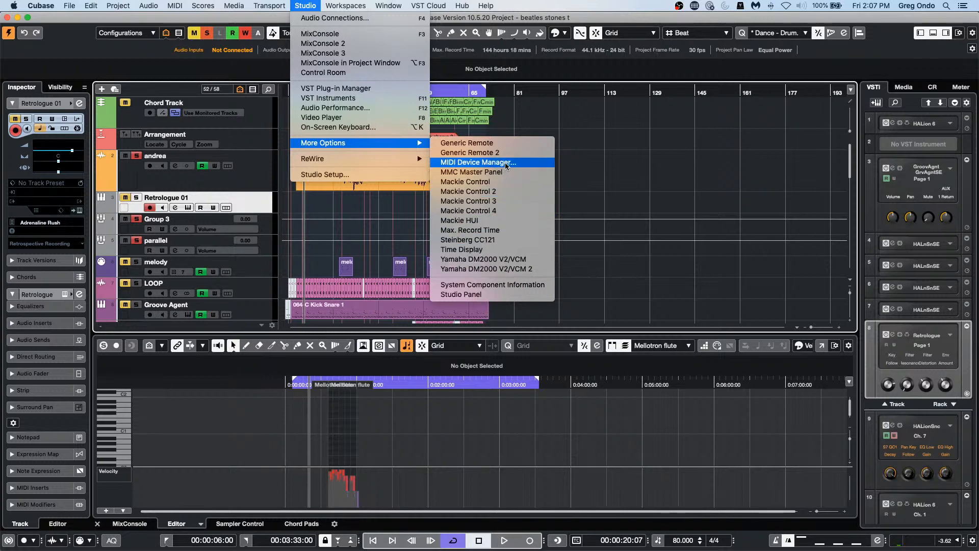
{"action": "left_click", "coordinate": [477, 162]}
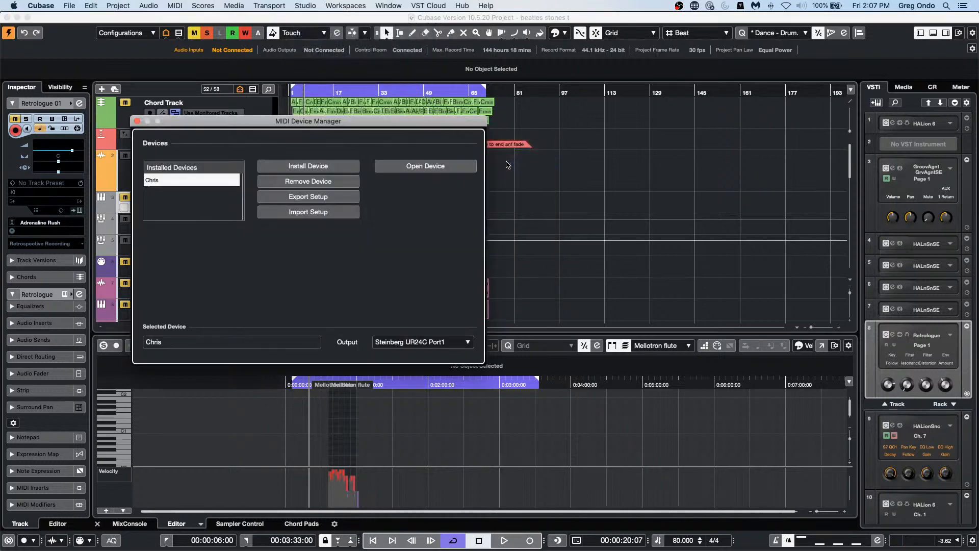
Browse the predefined device scripts available for installation, and leave the list without adding a device
{"action": "left_click", "coordinate": [290, 164]}
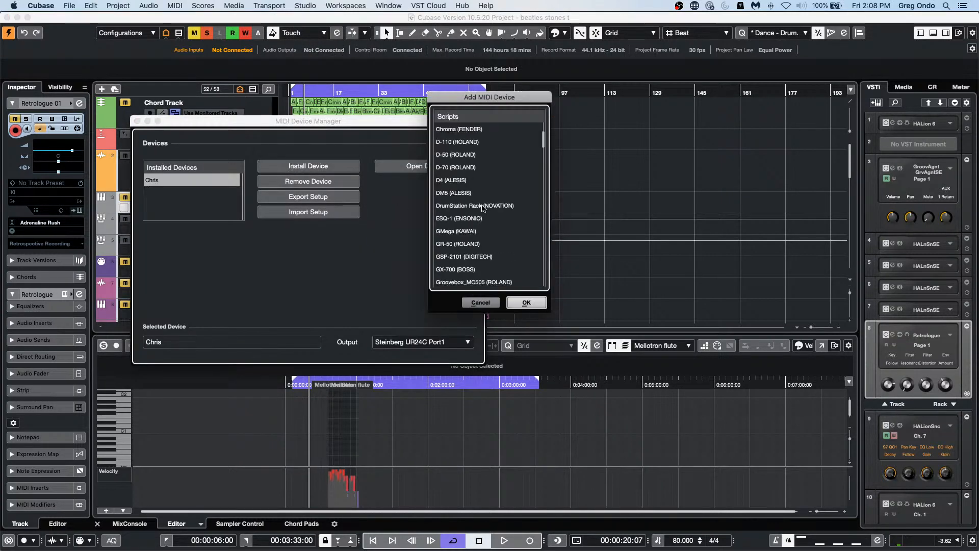
{"action": "scroll", "coordinate": [483, 207], "scroll_direction": "up", "scroll_amount": 5}
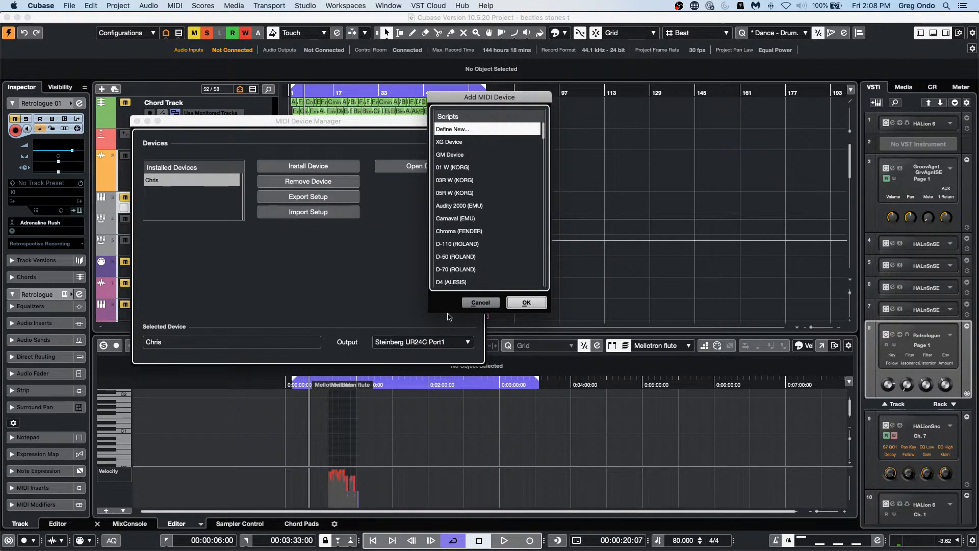
{"action": "left_click", "coordinate": [480, 303]}
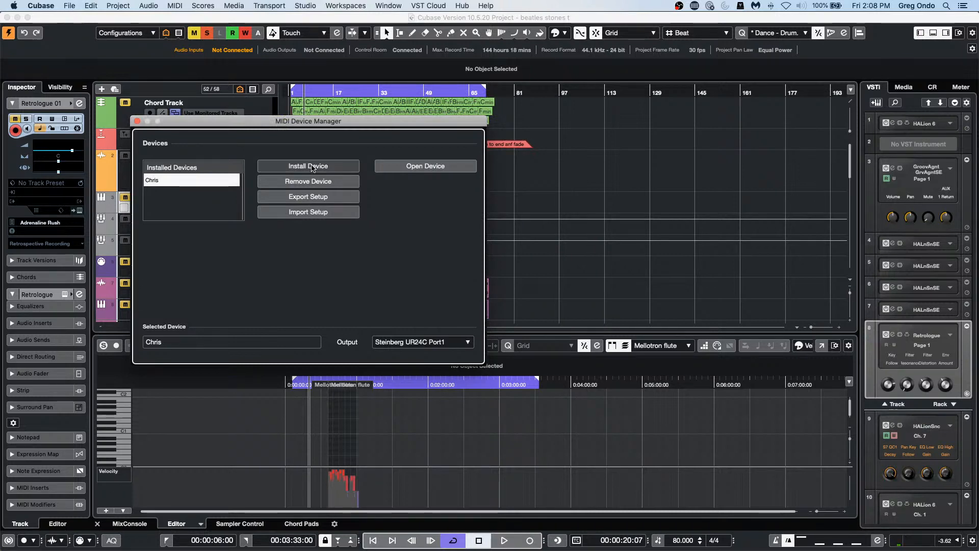
Start defining a new MIDI device from scratch and name it "Integra"
{"action": "left_click", "coordinate": [312, 166]}
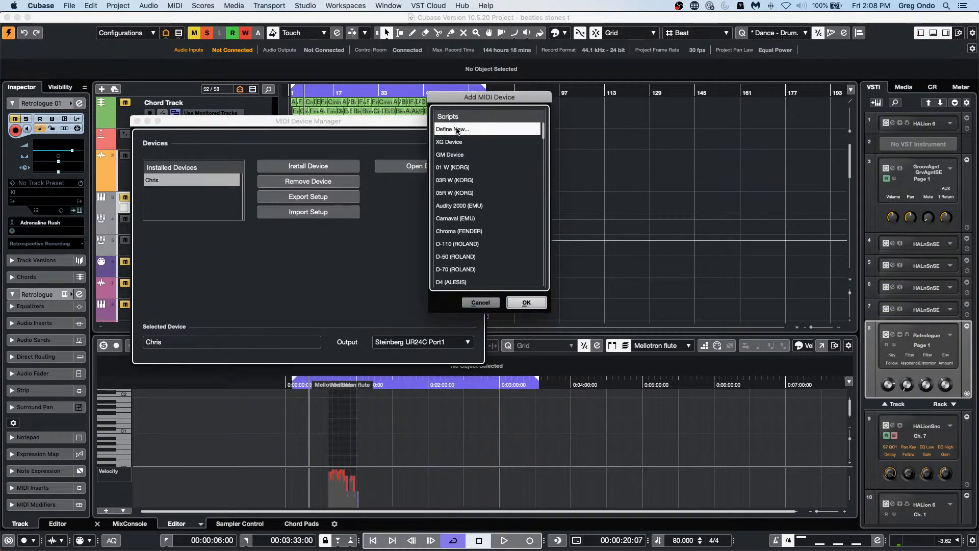
{"action": "left_click", "coordinate": [526, 302]}
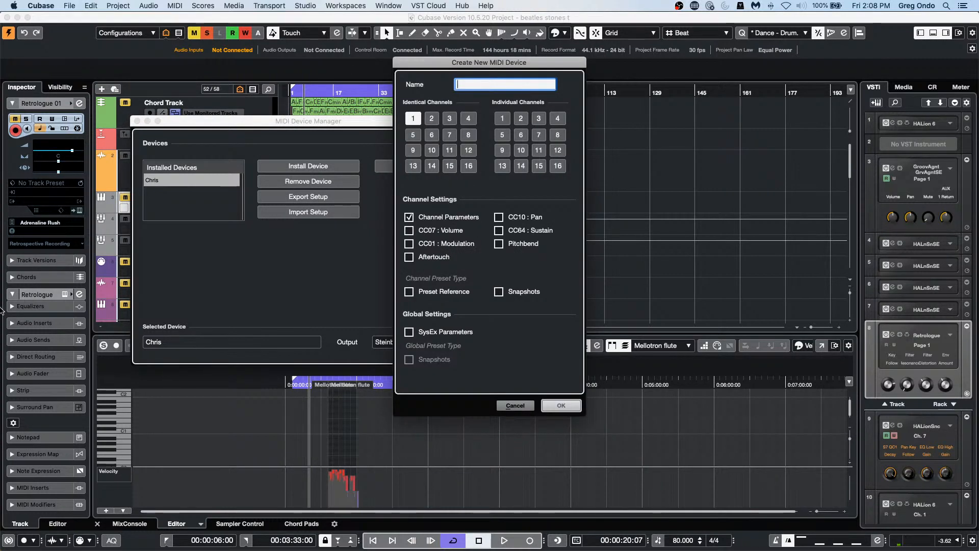
{"action": "type", "text": "Inte"}
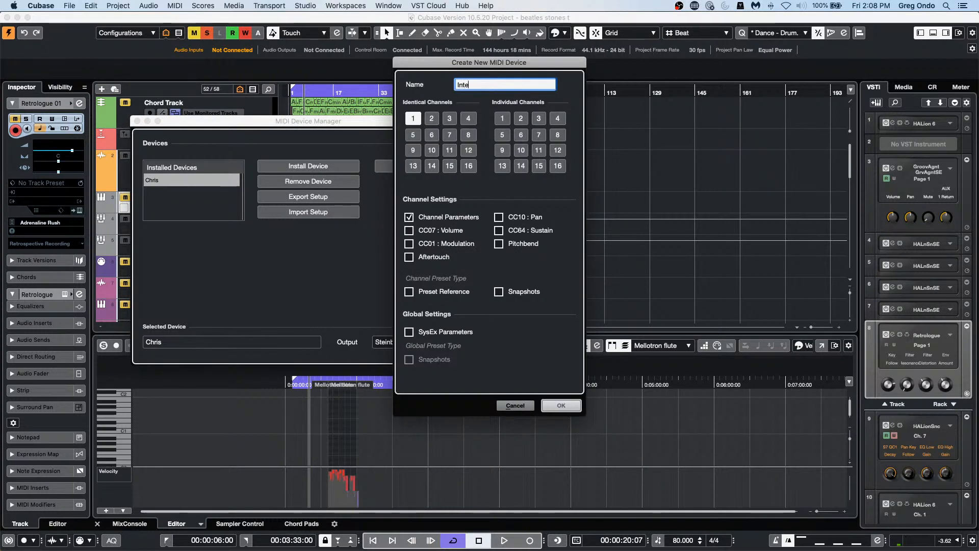
{"action": "type", "text": "gra"}
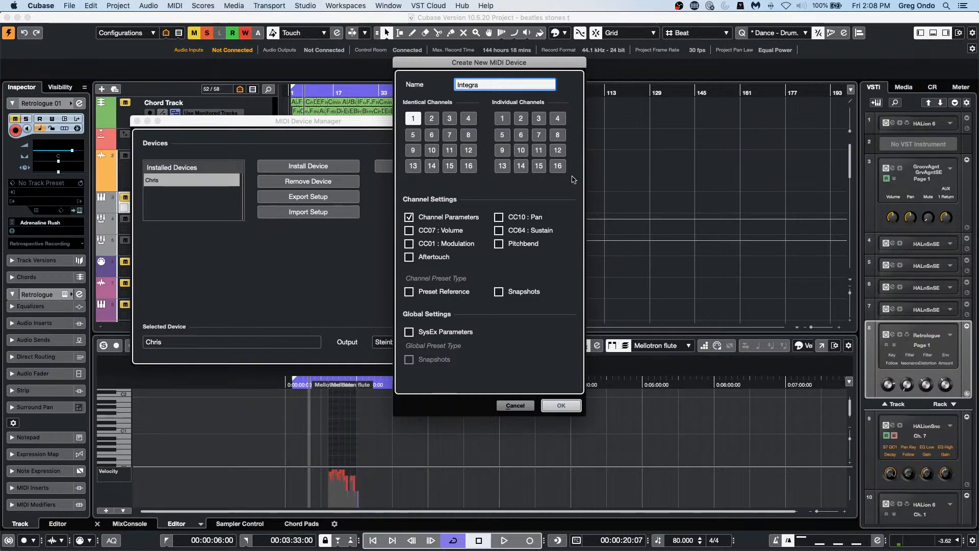
Enable identical channels 2 through 8 and 16 alongside channel 1, and create the device
{"action": "left_click", "coordinate": [473, 170]}
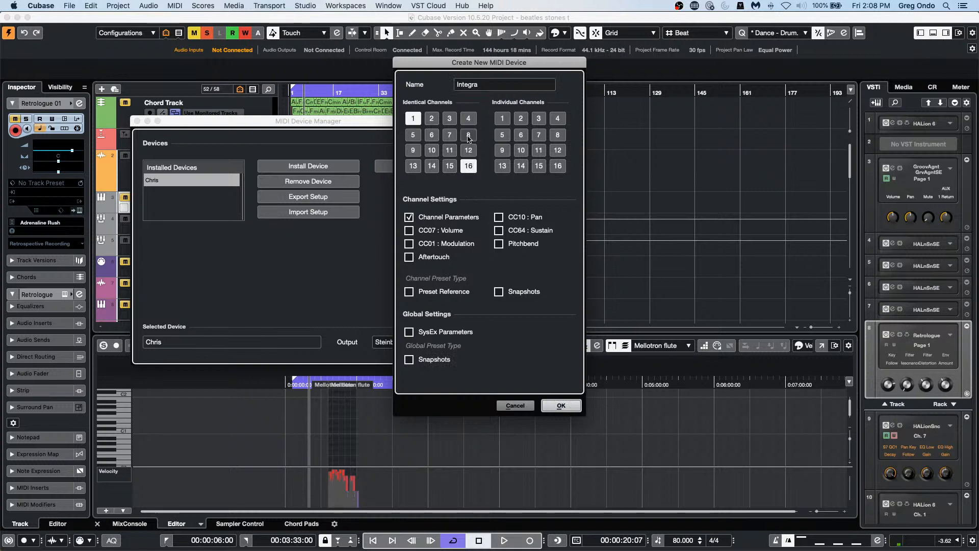
{"action": "left_click", "coordinate": [432, 119]}
{"action": "left_click", "coordinate": [450, 119]}
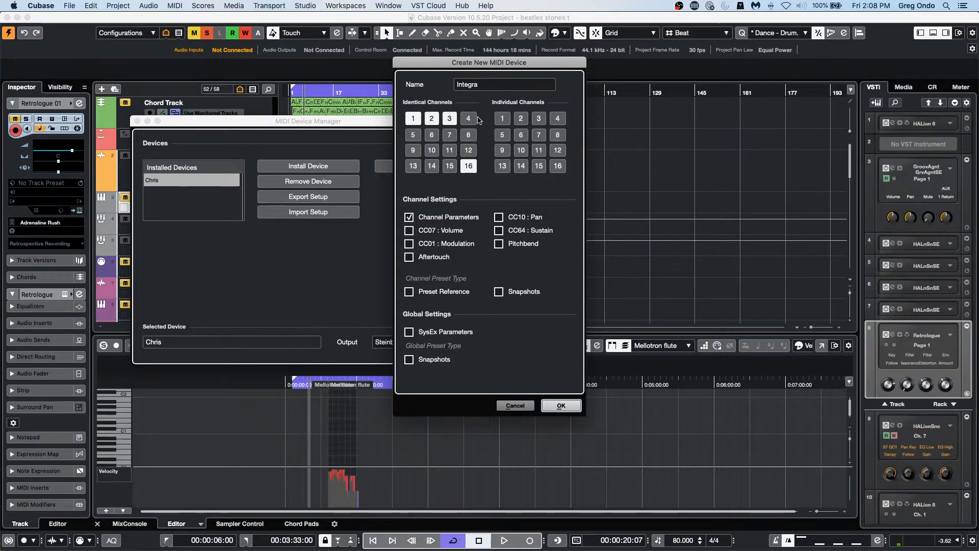
{"action": "left_click", "coordinate": [468, 118]}
{"action": "left_click", "coordinate": [413, 134]}
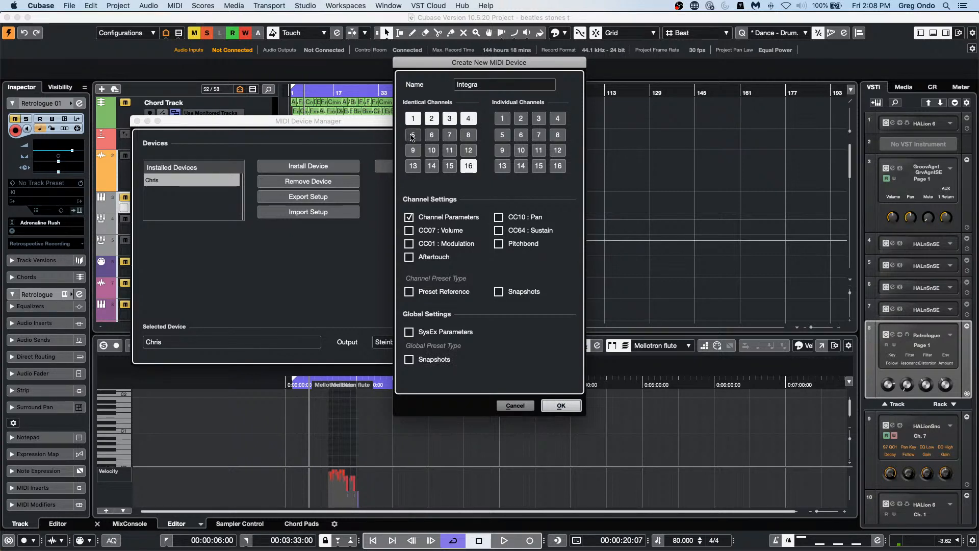
{"action": "left_click", "coordinate": [431, 134]}
{"action": "left_click", "coordinate": [449, 134]}
{"action": "left_click", "coordinate": [469, 135]}
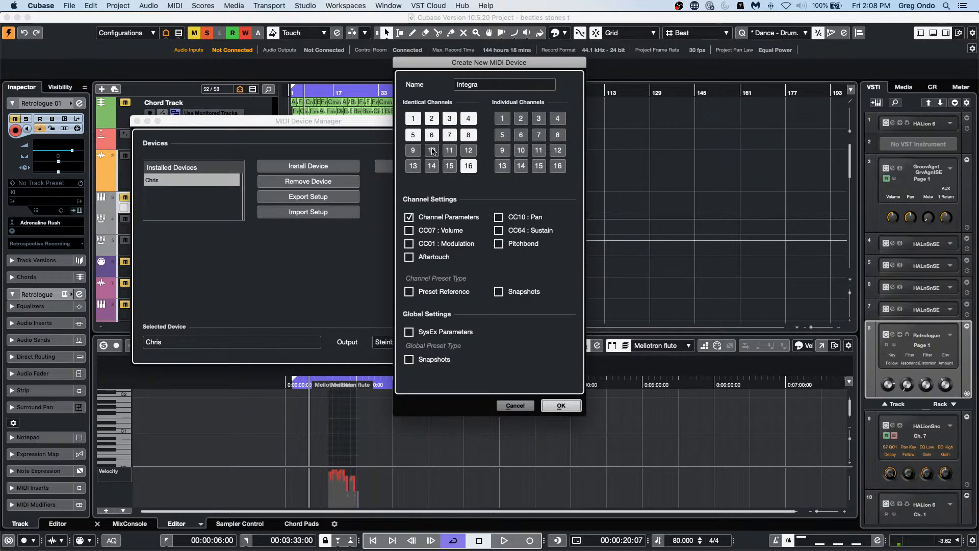
{"action": "left_click", "coordinate": [564, 405]}
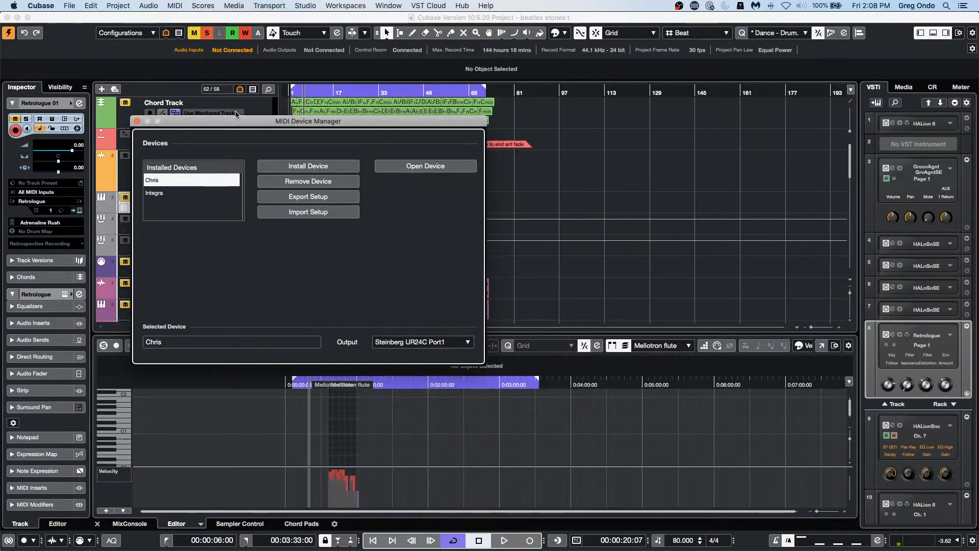
Open the Integra device, view its Patch Banks page, and close the device window and the MIDI Device Manager
{"action": "left_click", "coordinate": [163, 193]}
{"action": "left_click", "coordinate": [383, 166]}
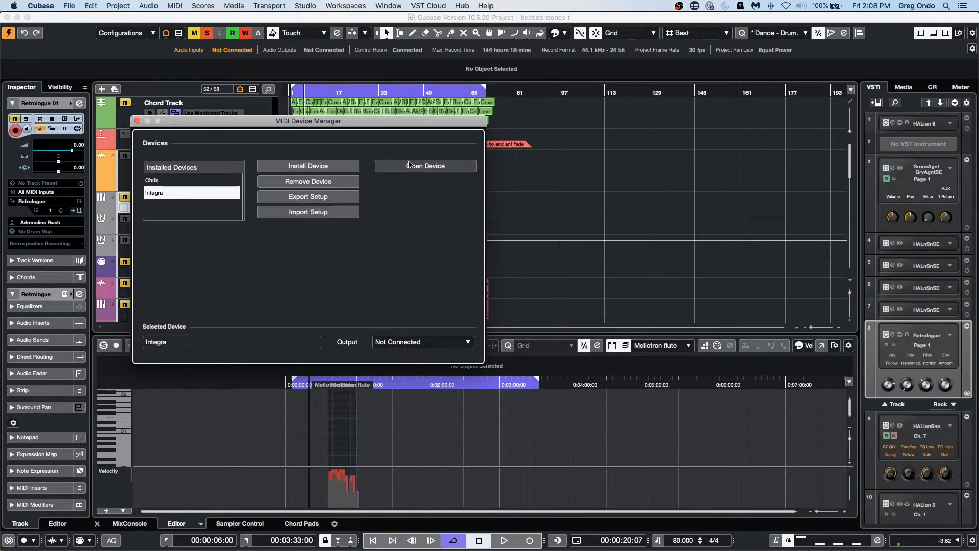
{"action": "left_click", "coordinate": [400, 88]}
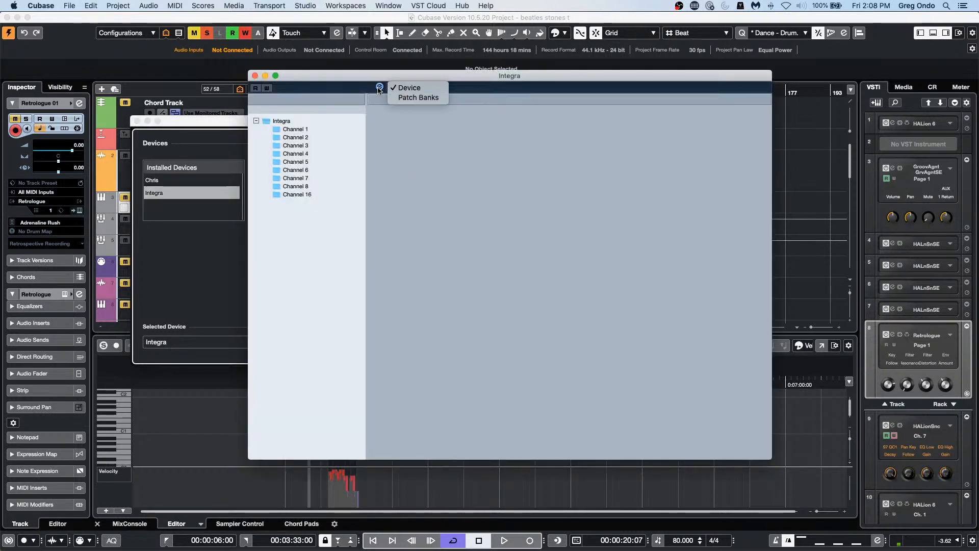
{"action": "left_click", "coordinate": [400, 87]}
{"action": "left_click", "coordinate": [393, 89]}
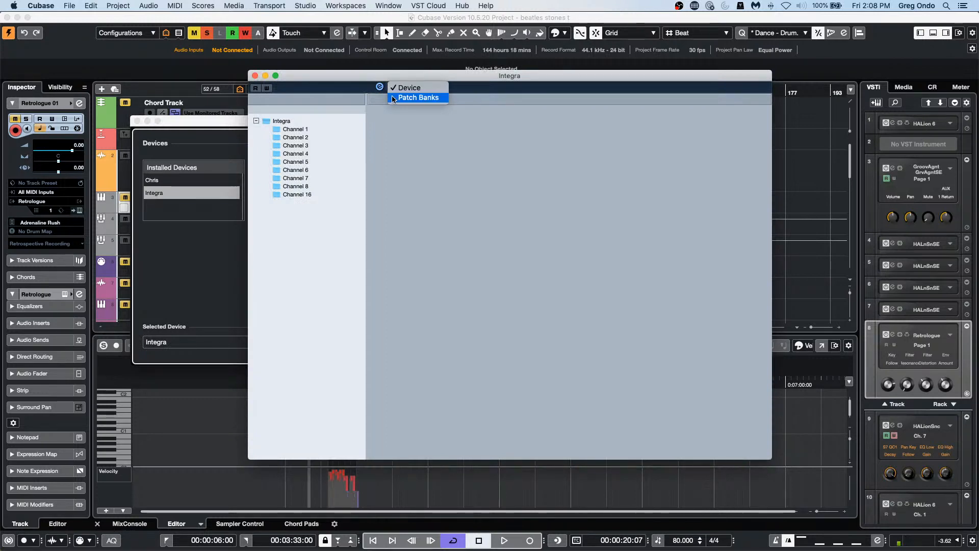
{"action": "left_click", "coordinate": [410, 97]}
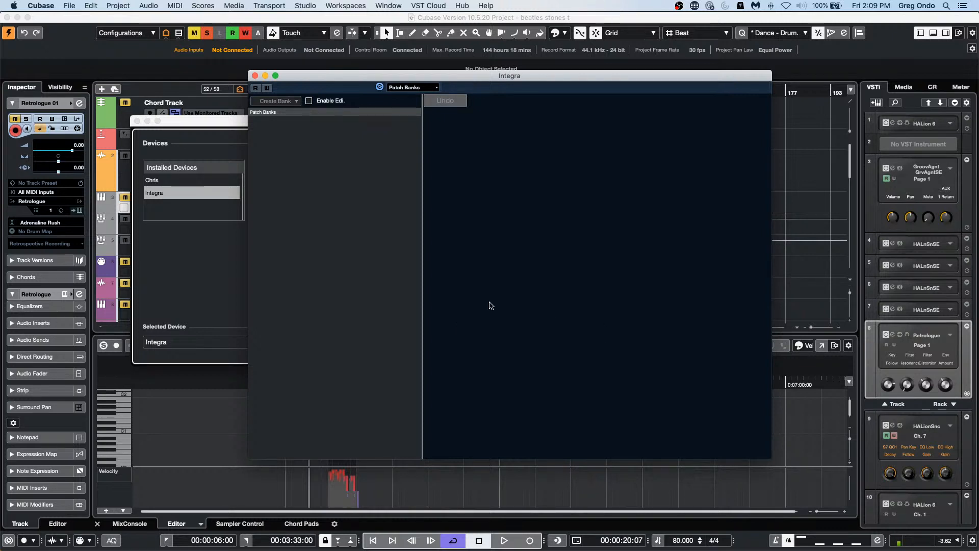
{"action": "left_click", "coordinate": [254, 76]}
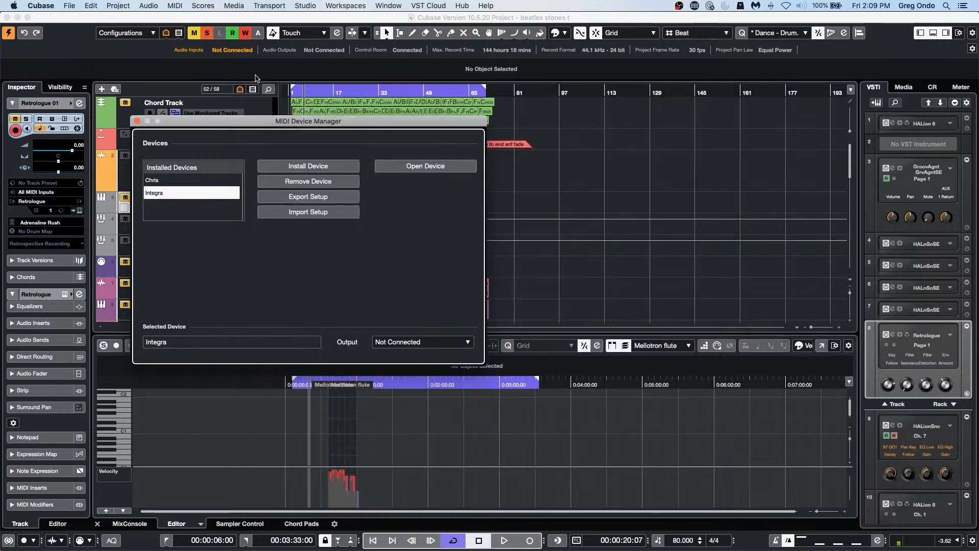
{"action": "left_click", "coordinate": [136, 122]}
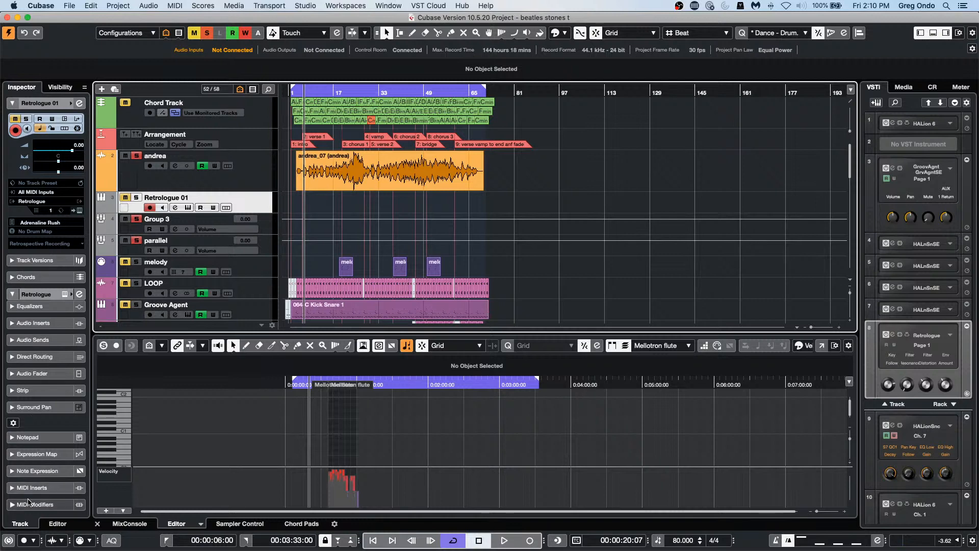
Try Arpache SX in the first MIDI insert slot of the Retrologue 01 track and replace it with Auto LFO
{"action": "left_click", "coordinate": [45, 489]}
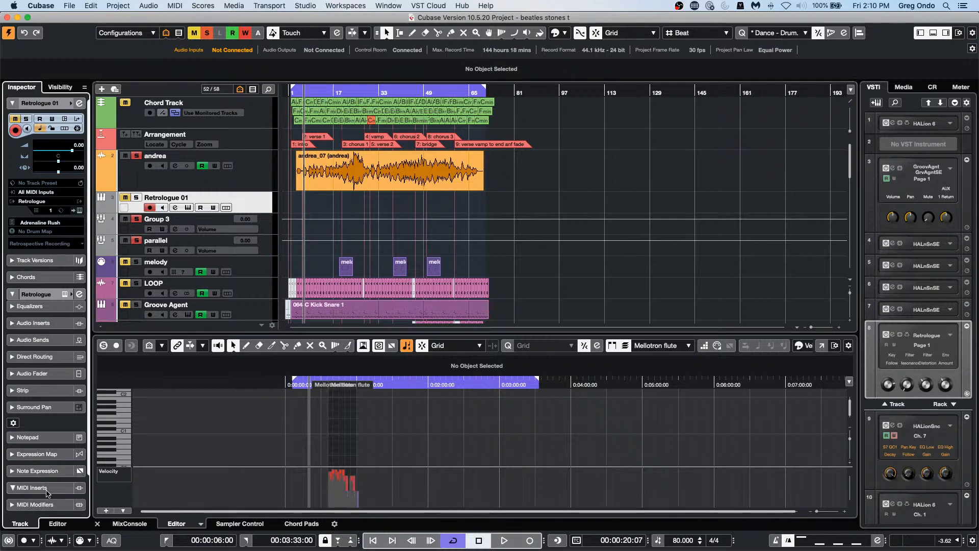
{"action": "left_click", "coordinate": [57, 242]}
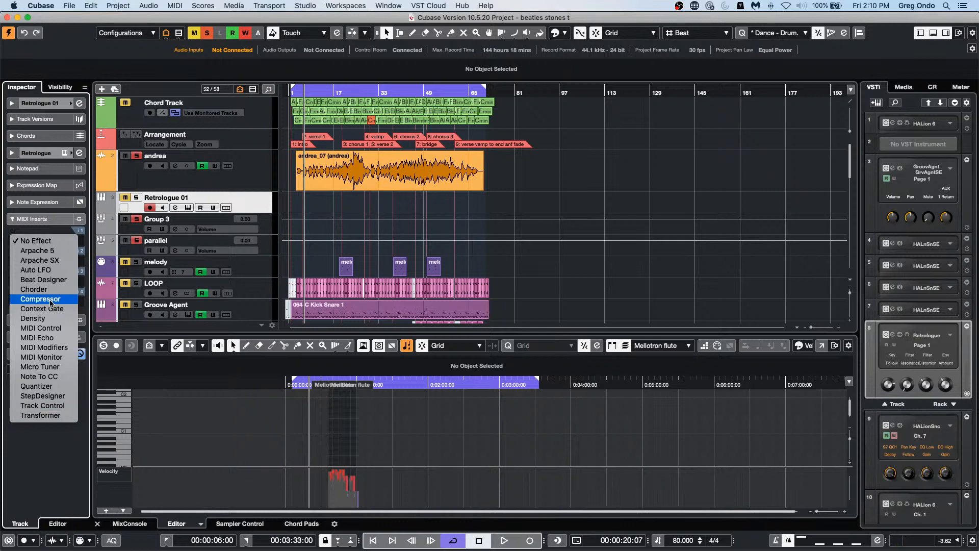
{"action": "left_click", "coordinate": [51, 261]}
{"action": "left_click", "coordinate": [53, 242]}
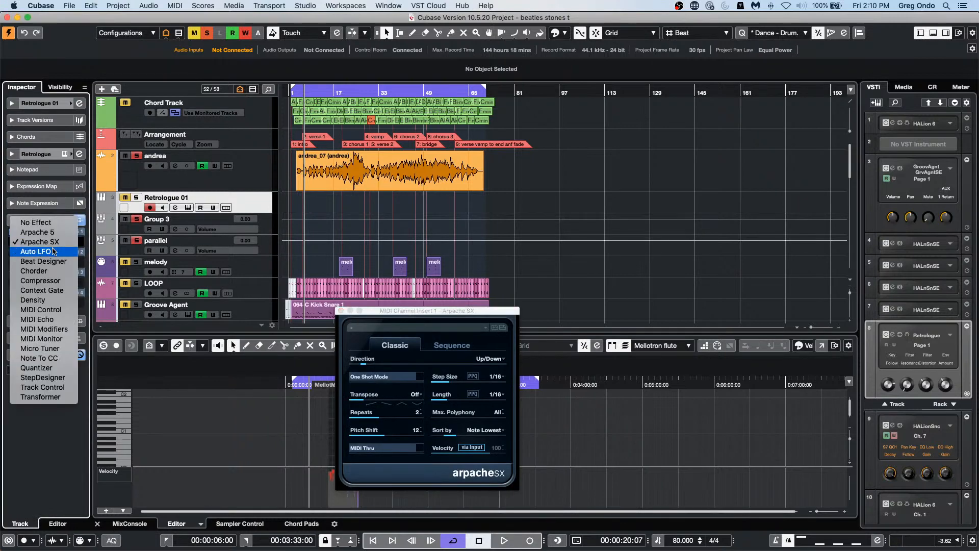
{"action": "left_click", "coordinate": [53, 250]}
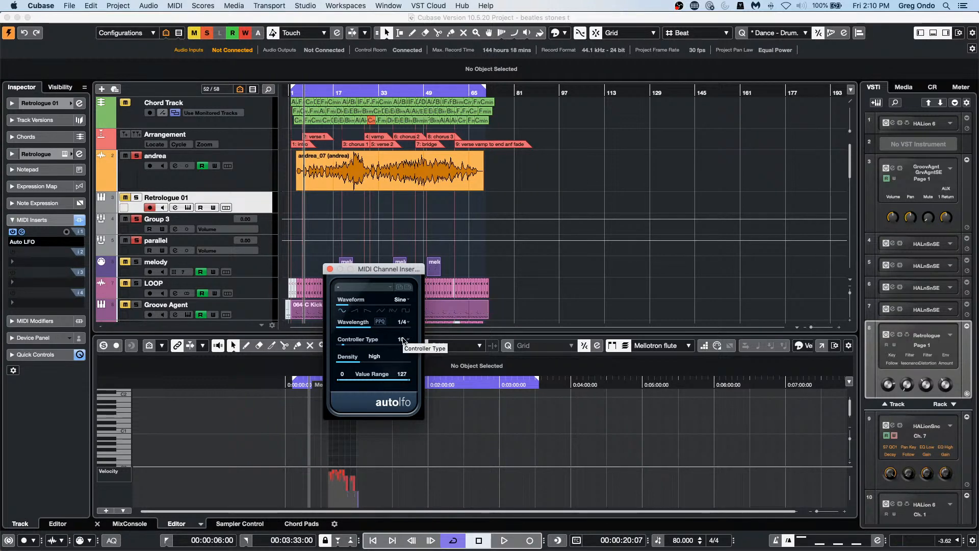
Review Auto LFO's controller type and density options without changing them
{"action": "left_click", "coordinate": [403, 341]}
{"action": "left_click", "coordinate": [377, 342]}
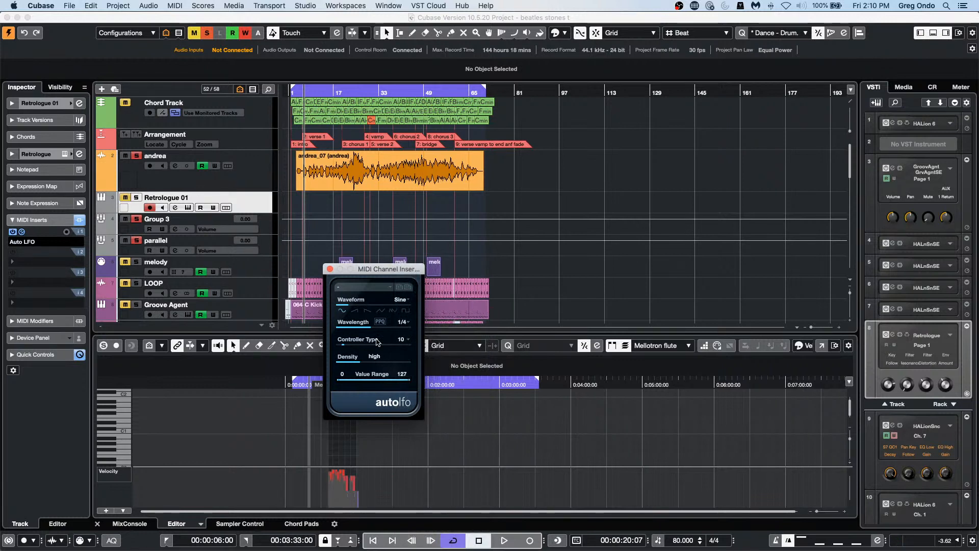
{"action": "left_click", "coordinate": [381, 344]}
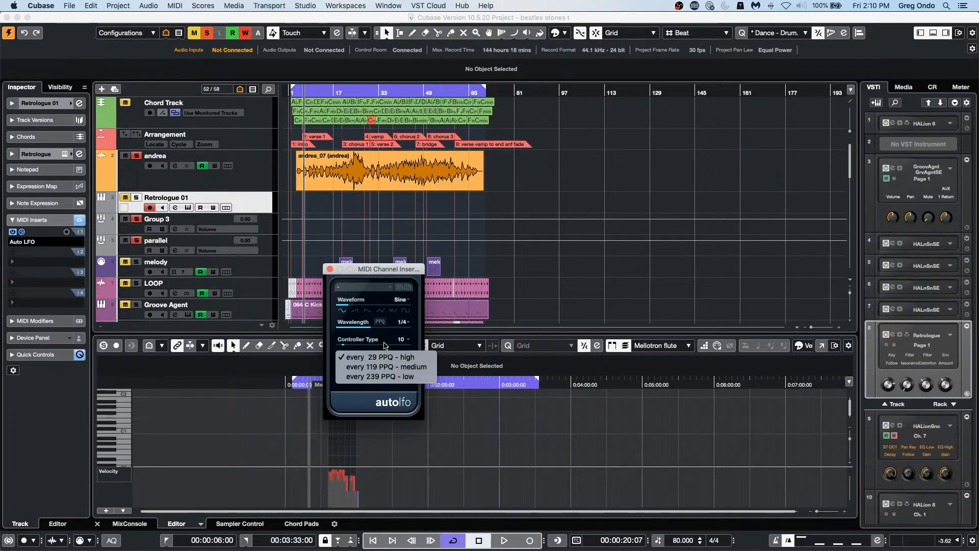
{"action": "left_click", "coordinate": [385, 346]}
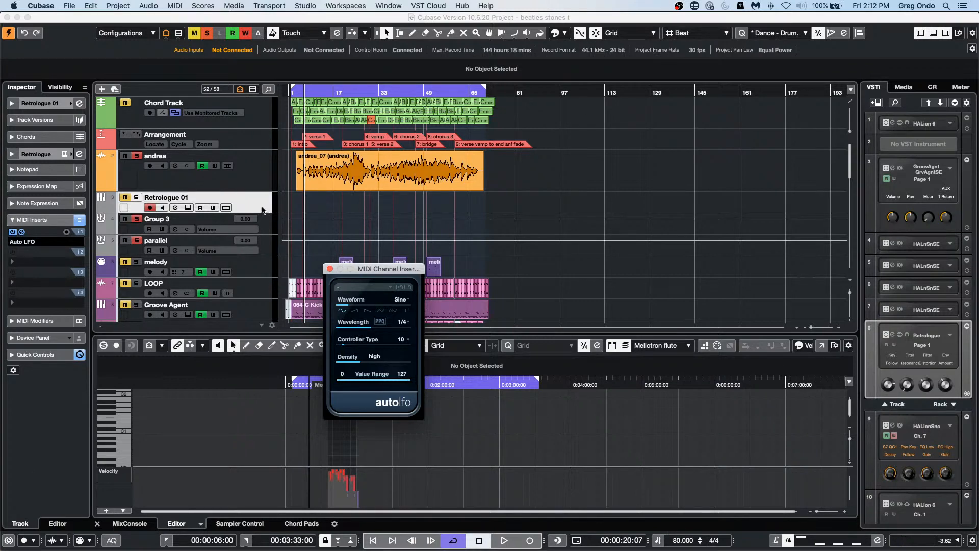
Add one stereo instrument track below Retrologue 01 using the Padshop instrument
{"action": "right_click", "coordinate": [261, 206]}
{"action": "mouse_move", "coordinate": [395, 208]}
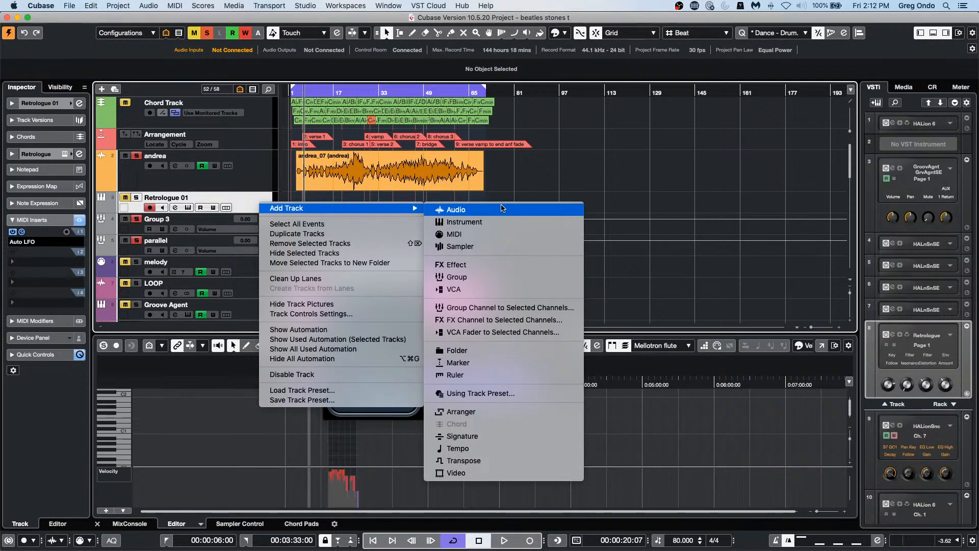
{"action": "left_click", "coordinate": [500, 222]}
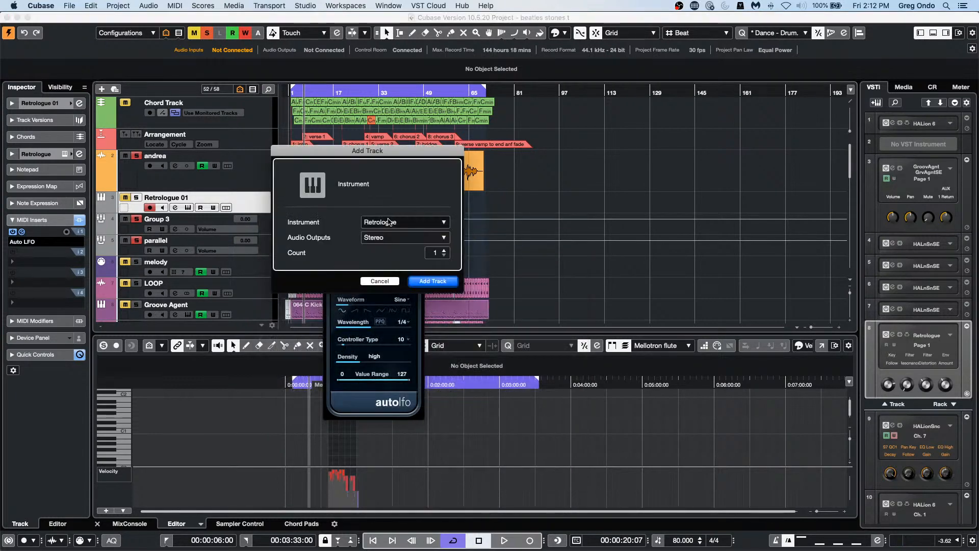
{"action": "left_click", "coordinate": [388, 222]}
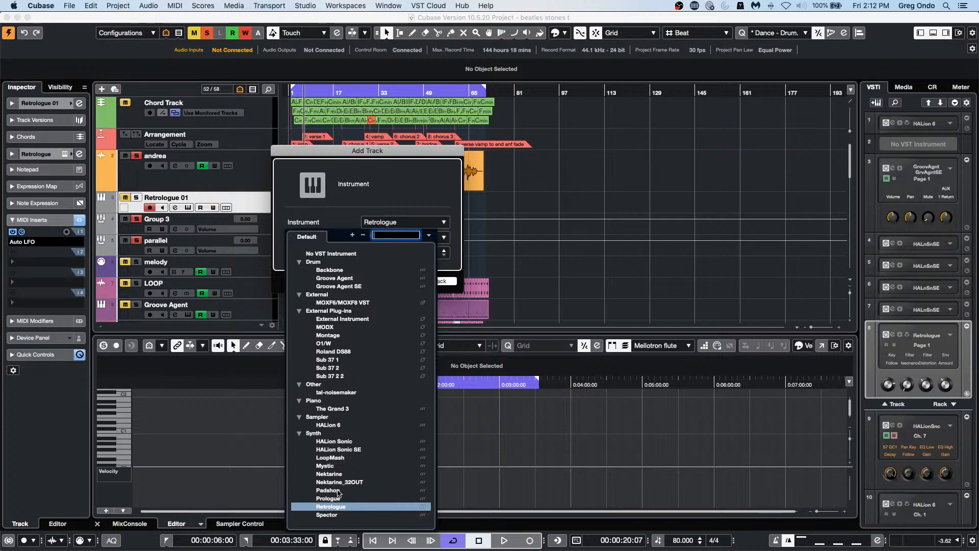
{"action": "left_click", "coordinate": [334, 490]}
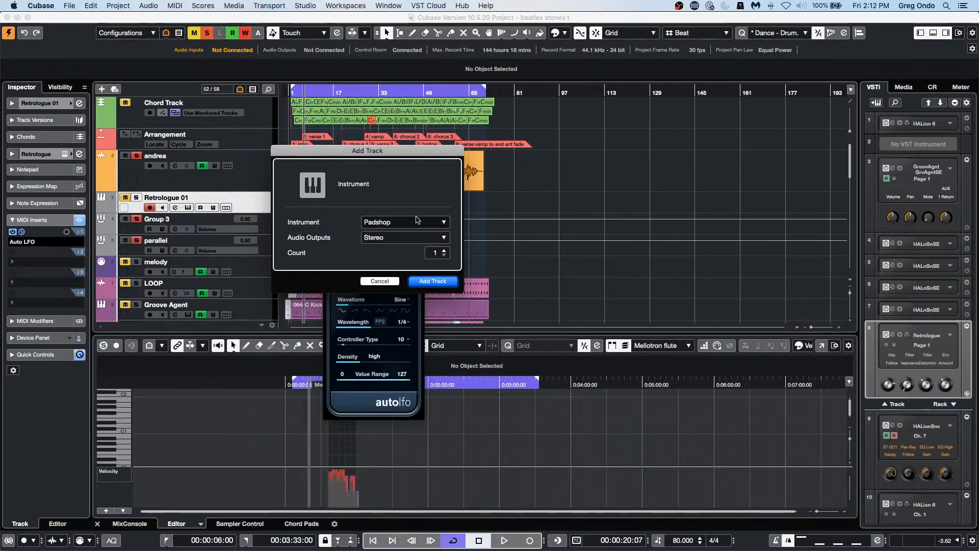
{"action": "left_click", "coordinate": [431, 281]}
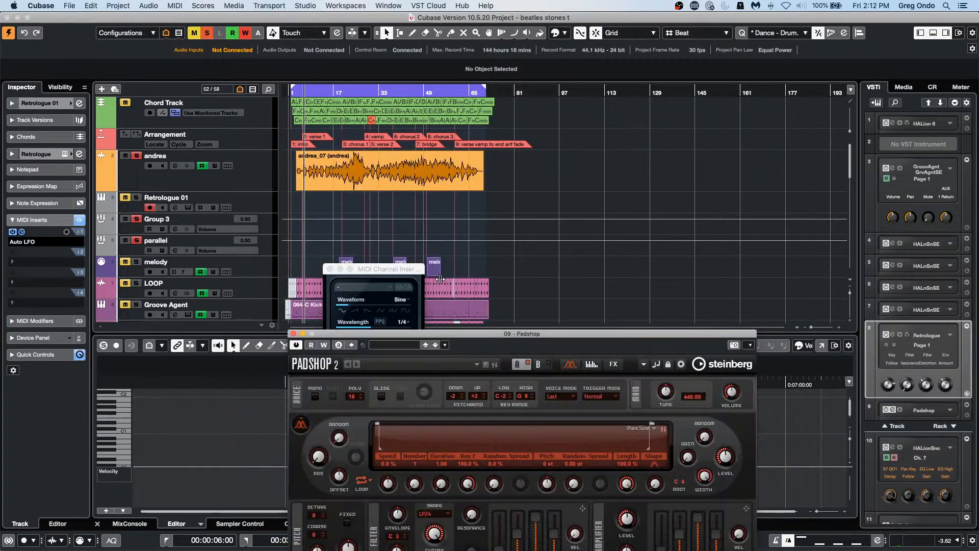
Move the Padshop window clear, load the "Gruffy Groove" preset, and audition it on the on-screen keyboard
{"action": "left_click_drag", "start_coordinate": [432, 336], "coordinate": [350, 48]}
{"action": "left_click", "coordinate": [324, 60]}
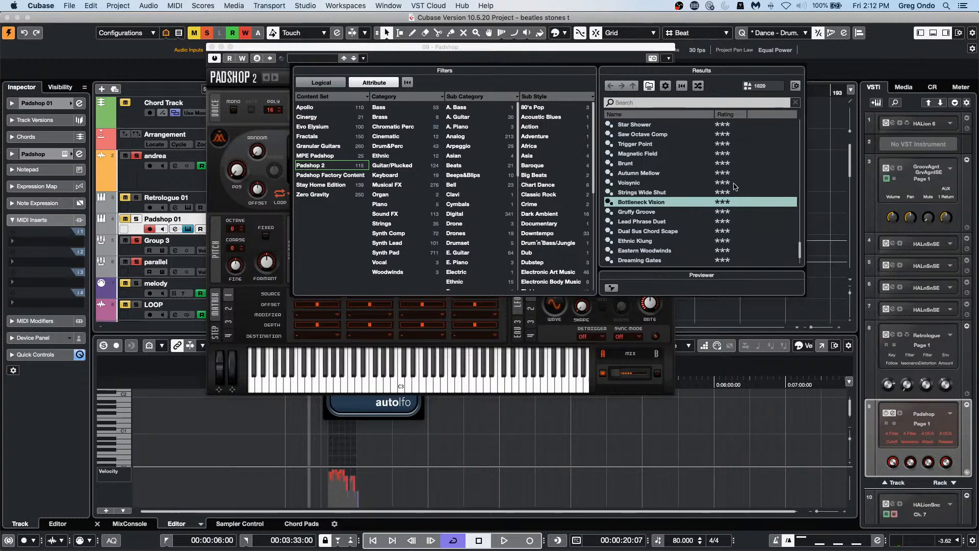
{"action": "double_click", "coordinate": [642, 211]}
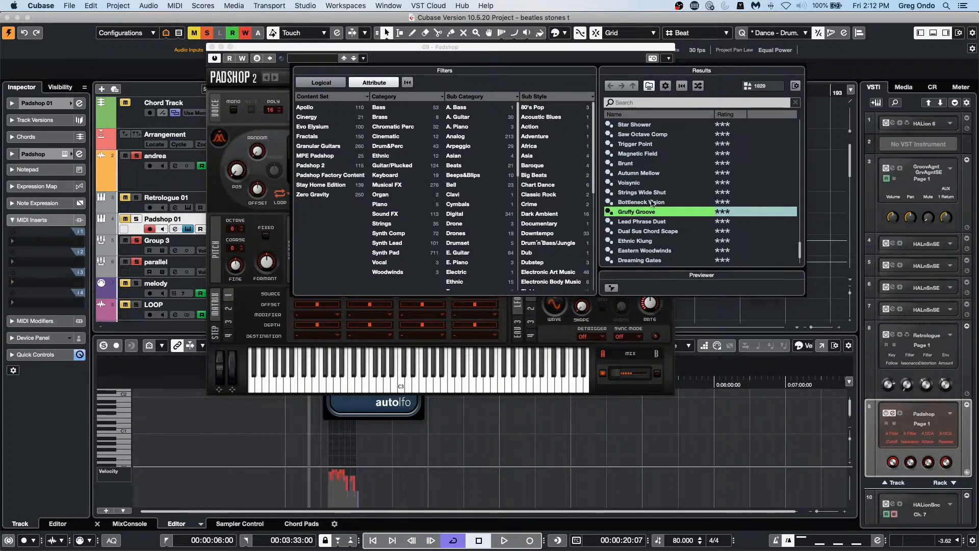
{"action": "left_click", "coordinate": [437, 389]}
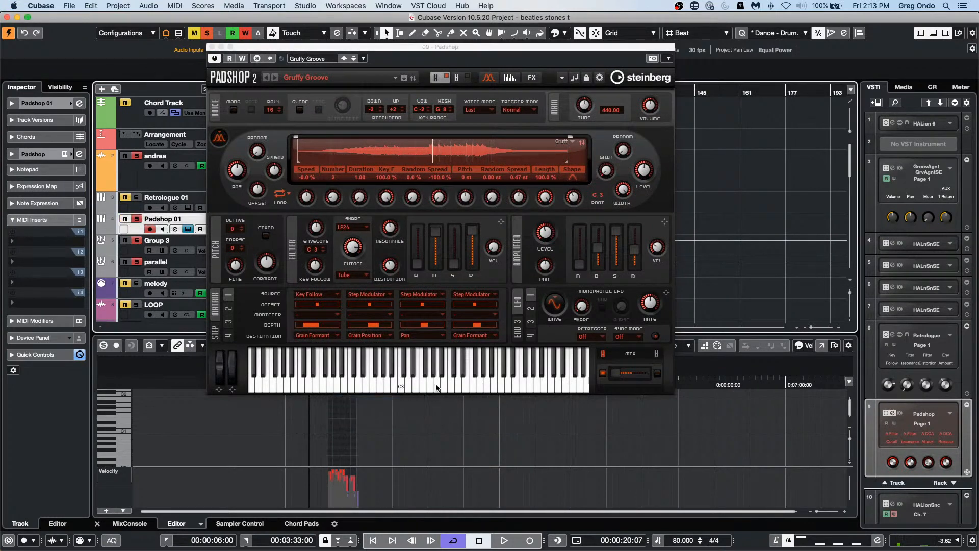
{"action": "left_click", "coordinate": [434, 383]}
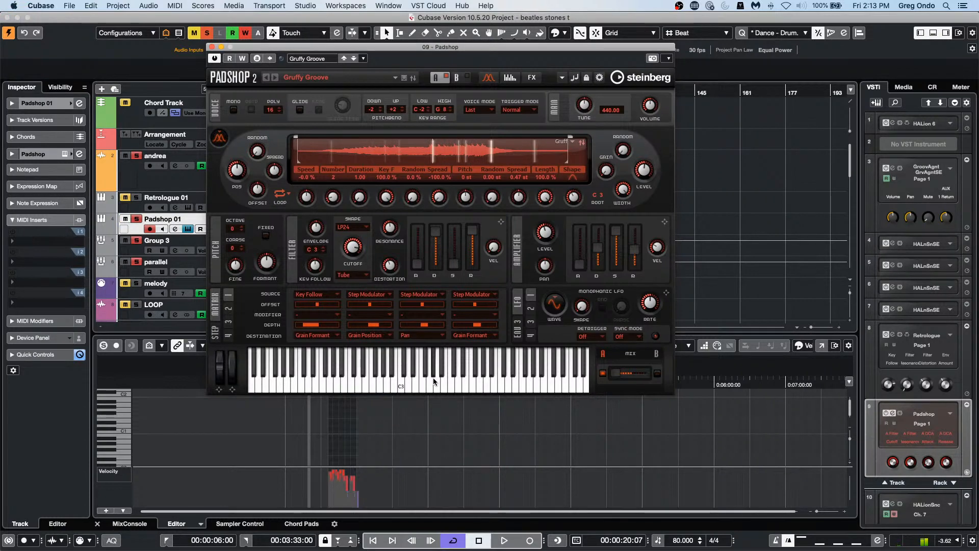
Examine the sample libraries available for Padshop's grain oscillator and close the list without choosing a sample
{"action": "left_click", "coordinate": [561, 141]}
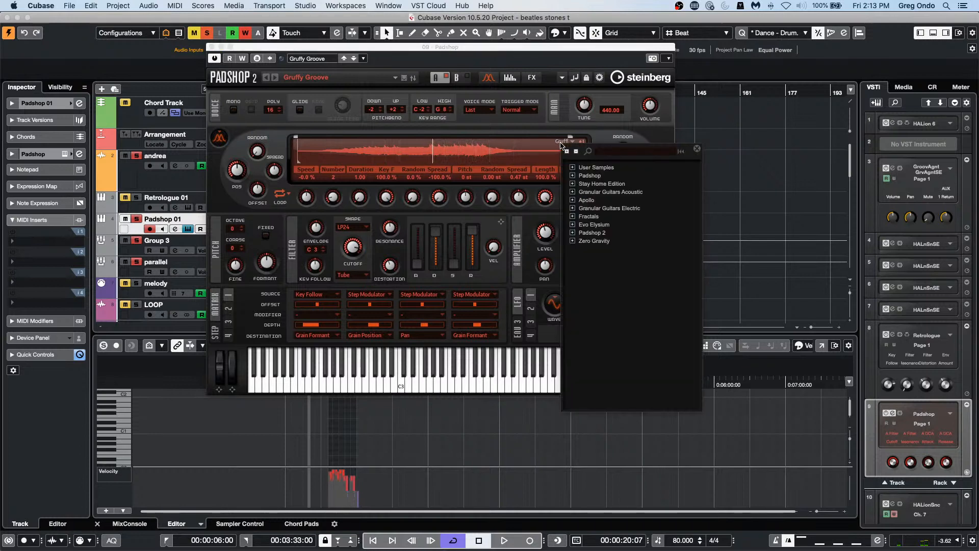
{"action": "left_click", "coordinate": [574, 142]}
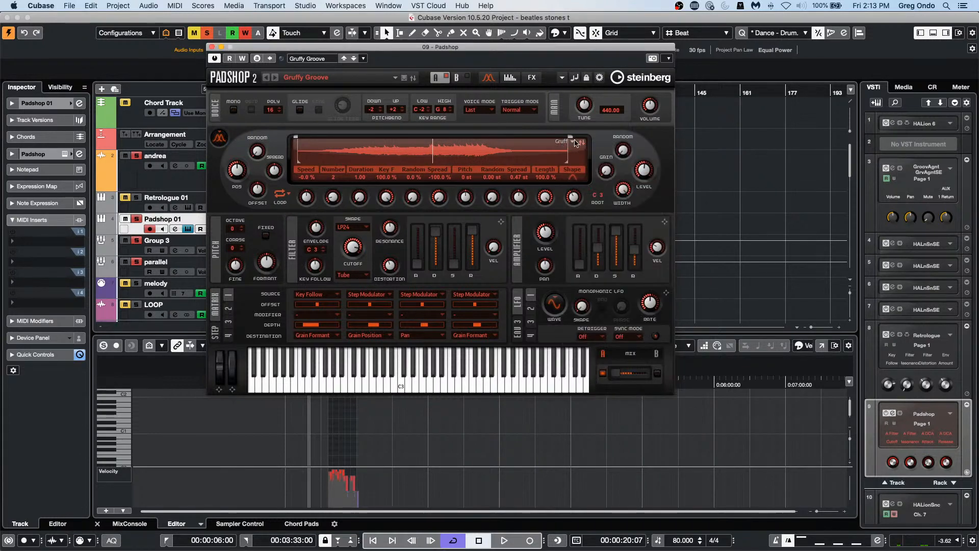
{"action": "left_click", "coordinate": [572, 143]}
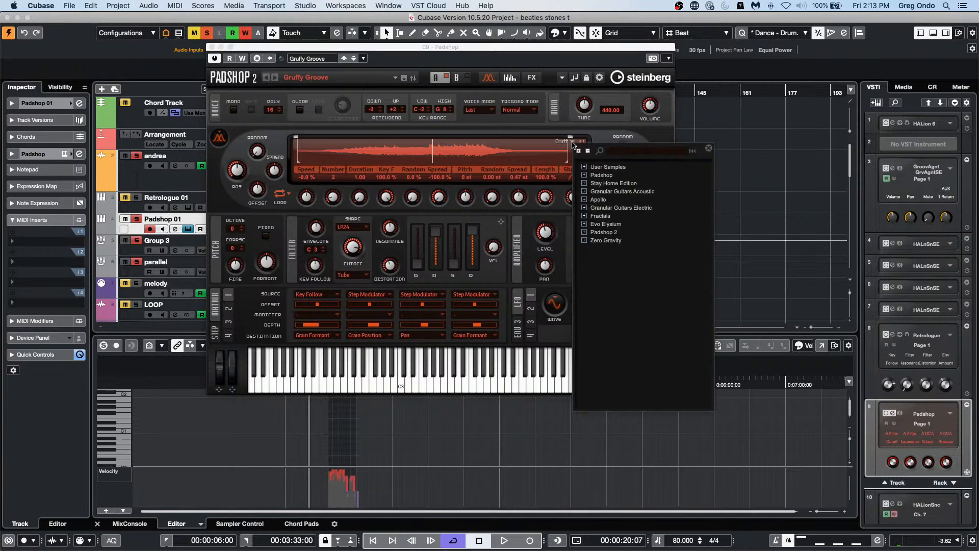
{"action": "left_click", "coordinate": [542, 150]}
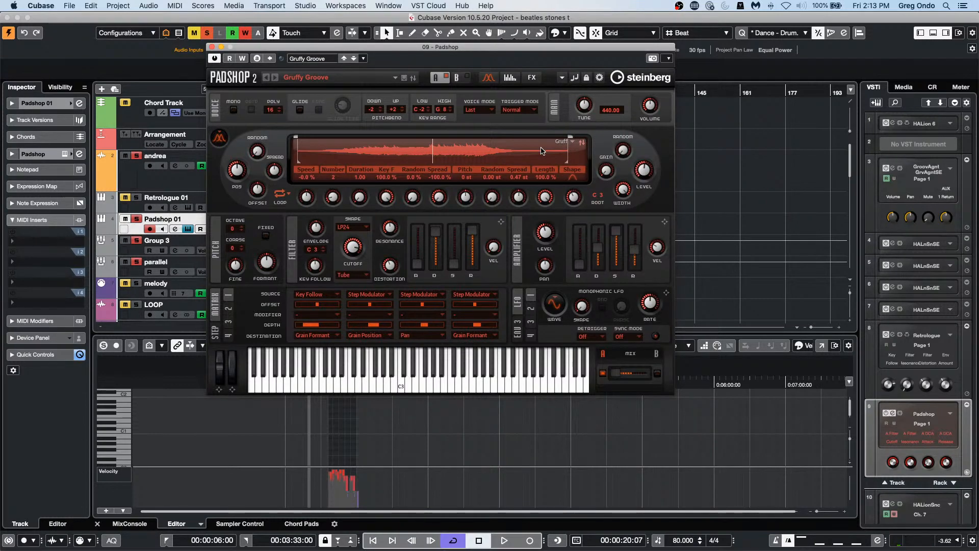
Browse to the Dancefloor Tech House loops in the media browser, load Tech_House_Bass_Loop_16 into Padshop's grain oscillator, and audition it
{"action": "left_click", "coordinate": [906, 88]}
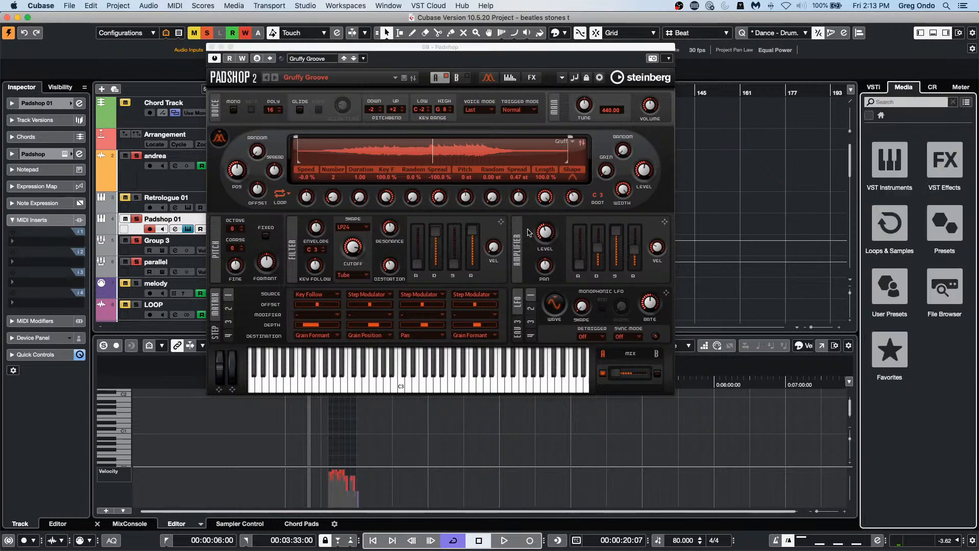
{"action": "left_click", "coordinate": [892, 234]}
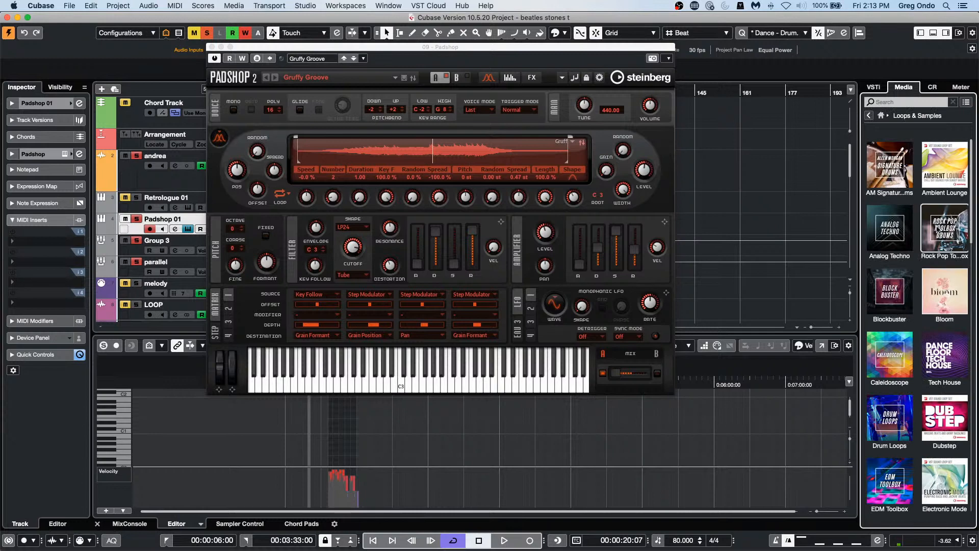
{"action": "left_click", "coordinate": [939, 355]}
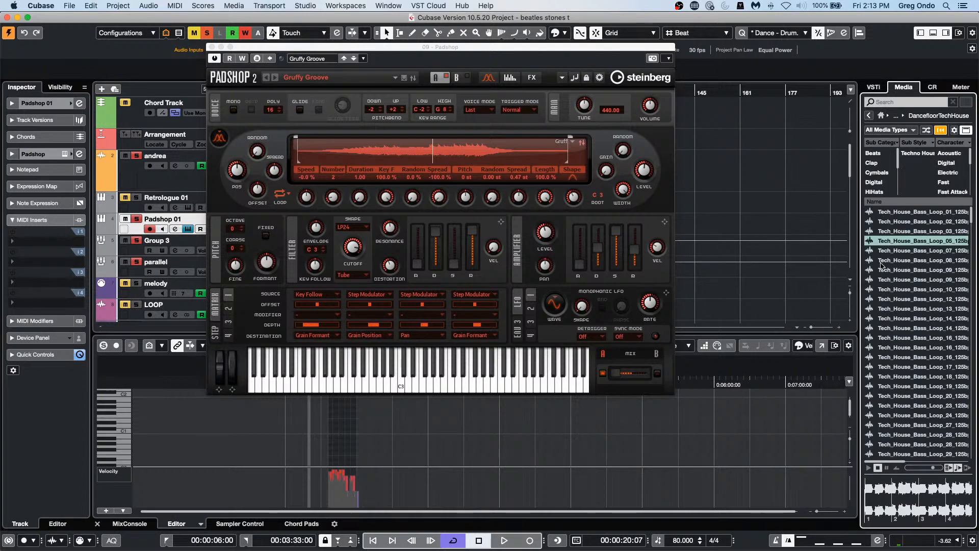
{"action": "left_click_drag", "start_coordinate": [898, 347], "coordinate": [444, 160]}
{"action": "left_click", "coordinate": [472, 391]}
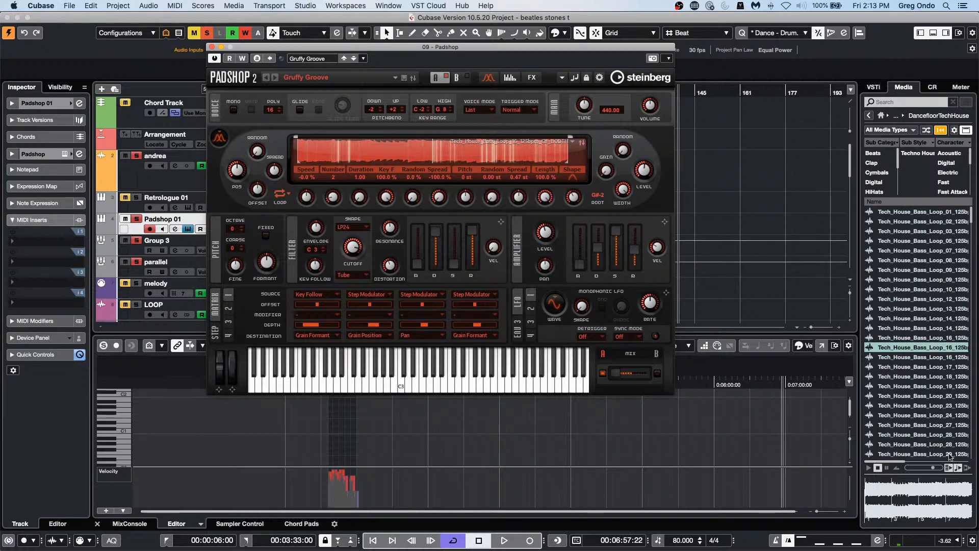
Load Tech_House_Bass_Loop_28 into the grain oscillator and audition it, swap in Tech_House_Bass_Loop_20, and return to loop 28
{"action": "left_click_drag", "start_coordinate": [891, 444], "coordinate": [431, 153]}
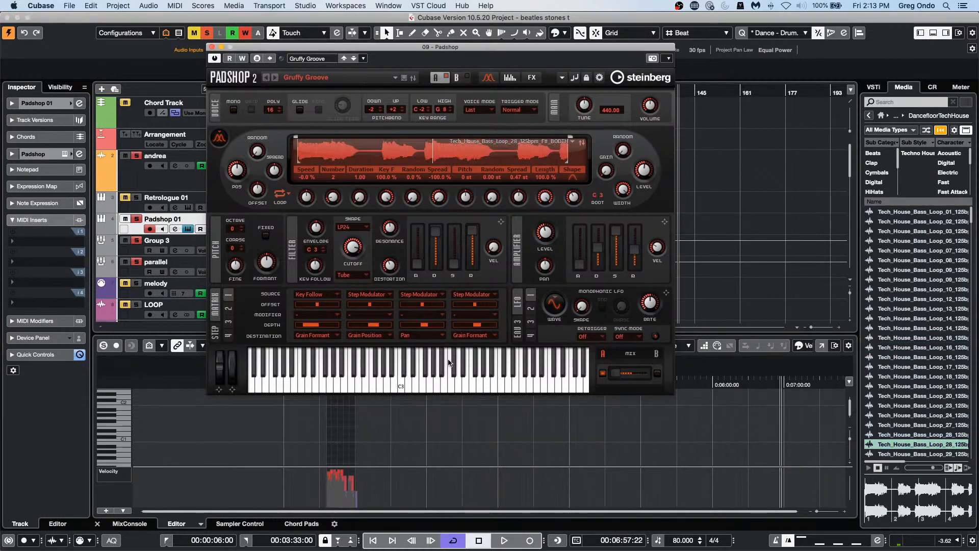
{"action": "left_click", "coordinate": [500, 387]}
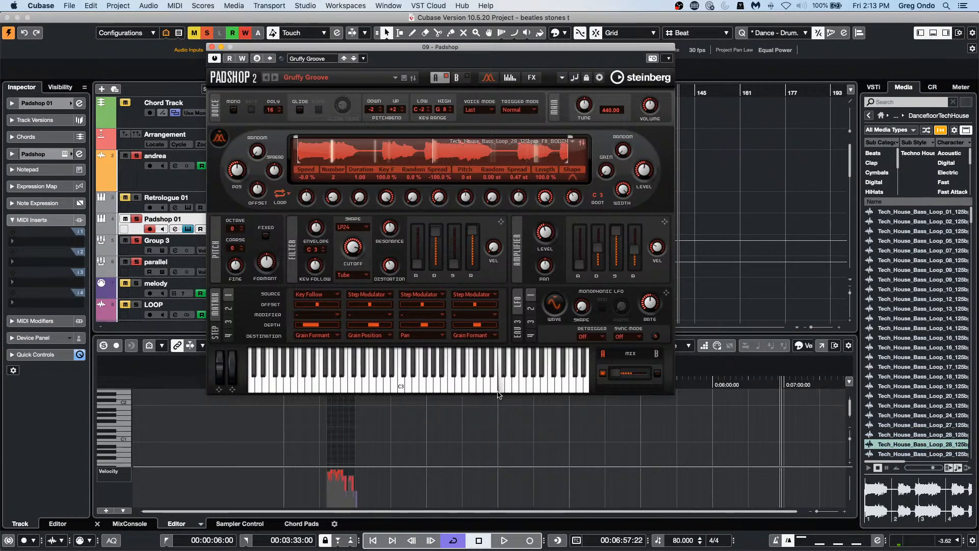
{"action": "left_click_drag", "start_coordinate": [909, 390], "coordinate": [580, 163]}
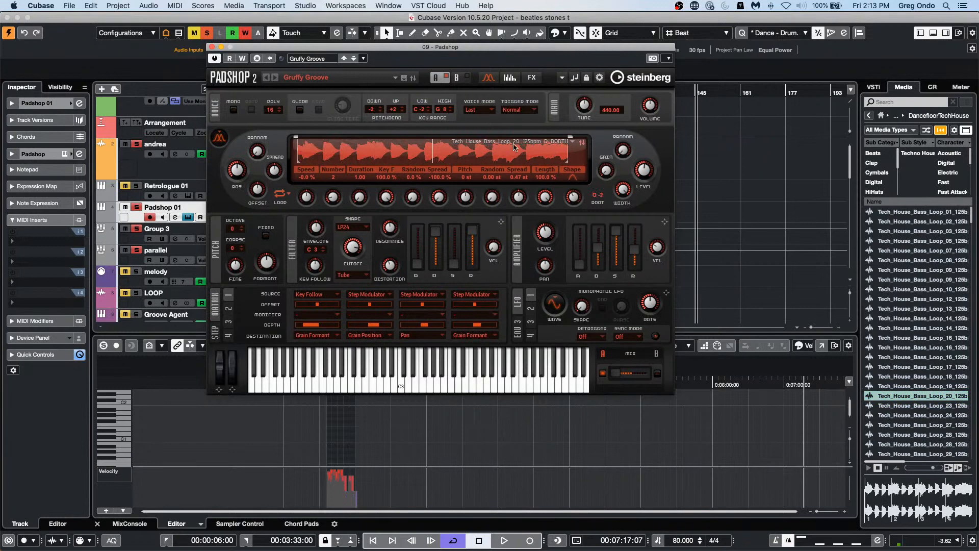
{"action": "left_click_drag", "start_coordinate": [908, 447], "coordinate": [410, 156]}
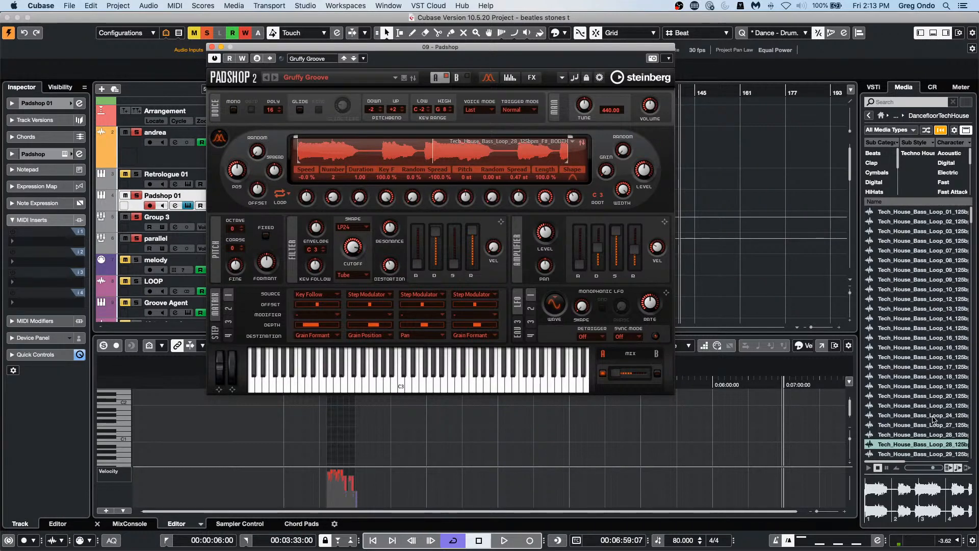
Replace the oscillator sample with Tech_House_Clap_12_BODTH and close the Padshop window
{"action": "scroll", "coordinate": [914, 386], "scroll_direction": "down", "scroll_amount": 10}
{"action": "left_click_drag", "start_coordinate": [910, 424], "coordinate": [416, 161]}
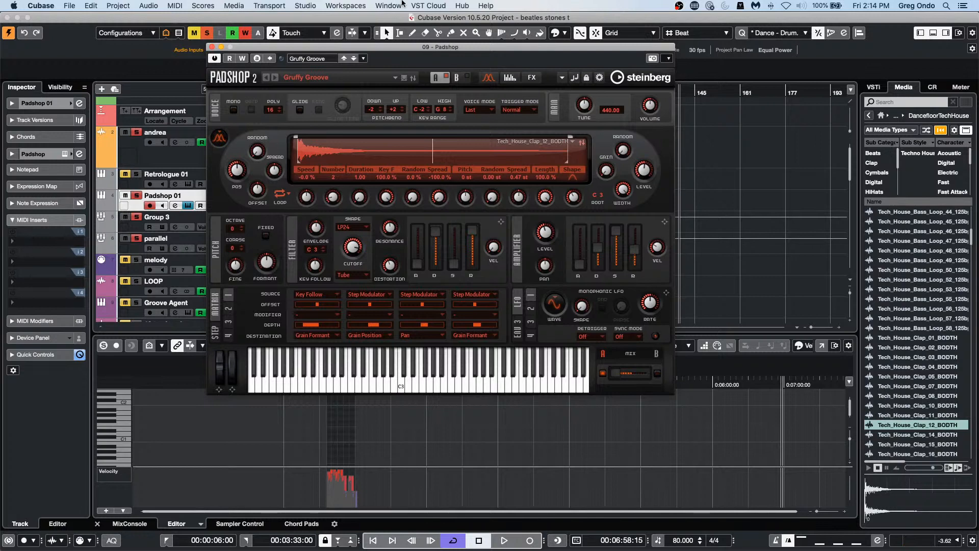
{"action": "left_click", "coordinate": [212, 47]}
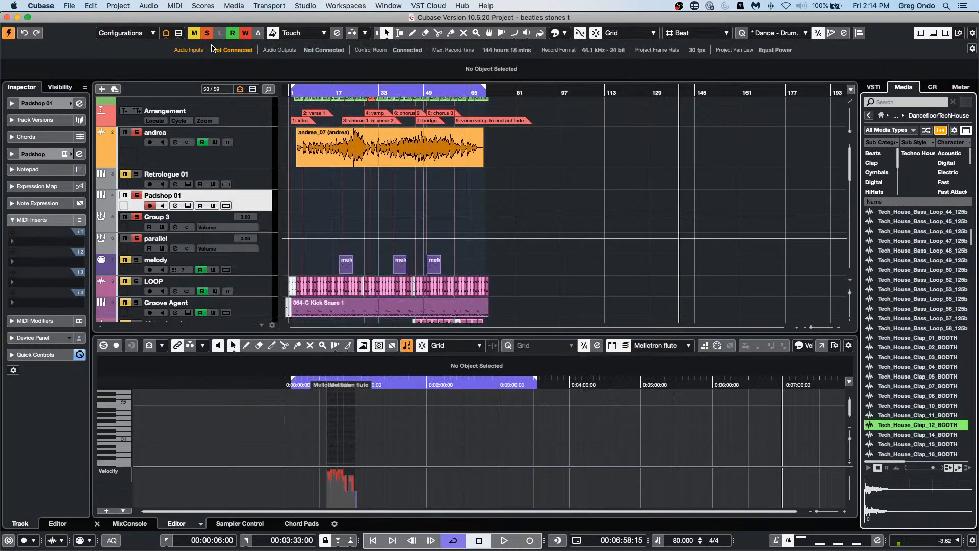
{"action": "scroll", "coordinate": [355, 189], "scroll_direction": "up", "scroll_amount": 1}
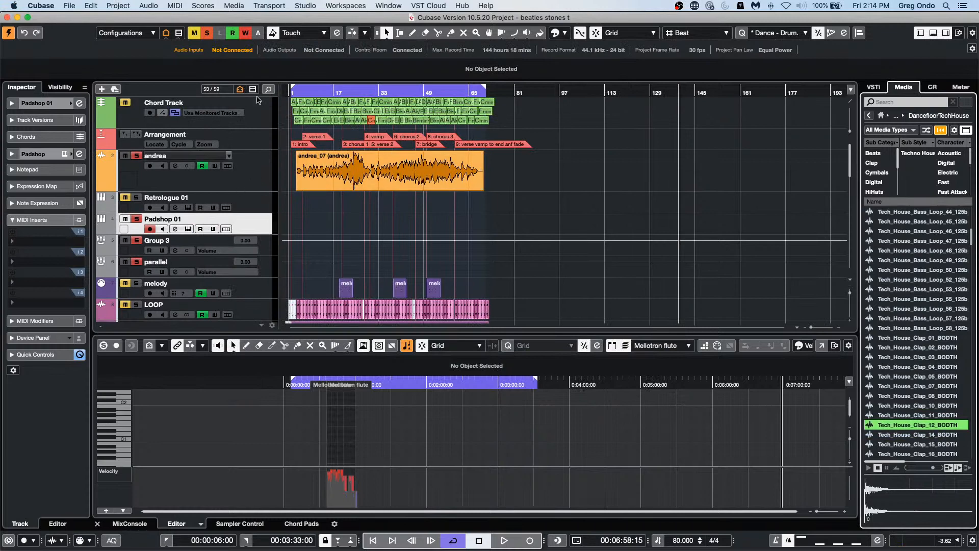
{"action": "left_click", "coordinate": [69, 5]}
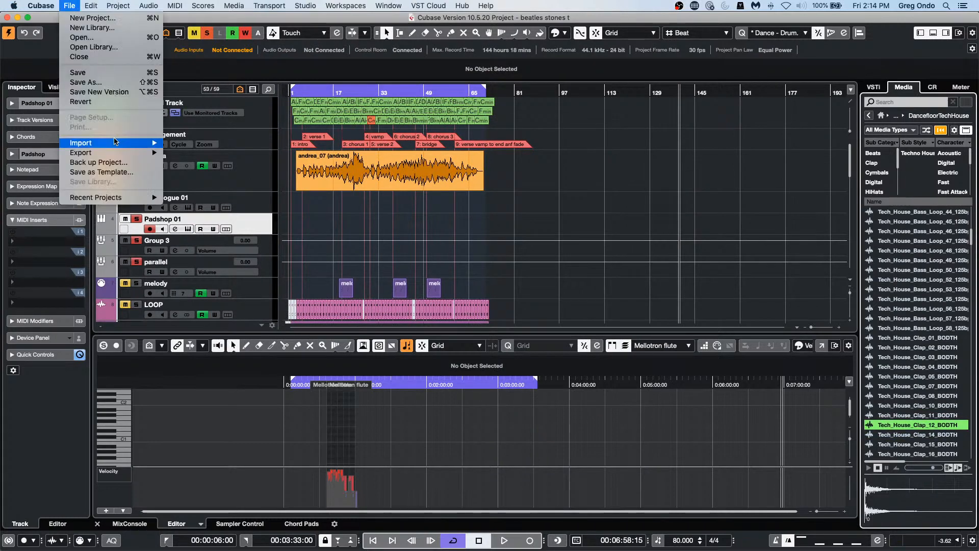
{"action": "mouse_move", "coordinate": [153, 153]}
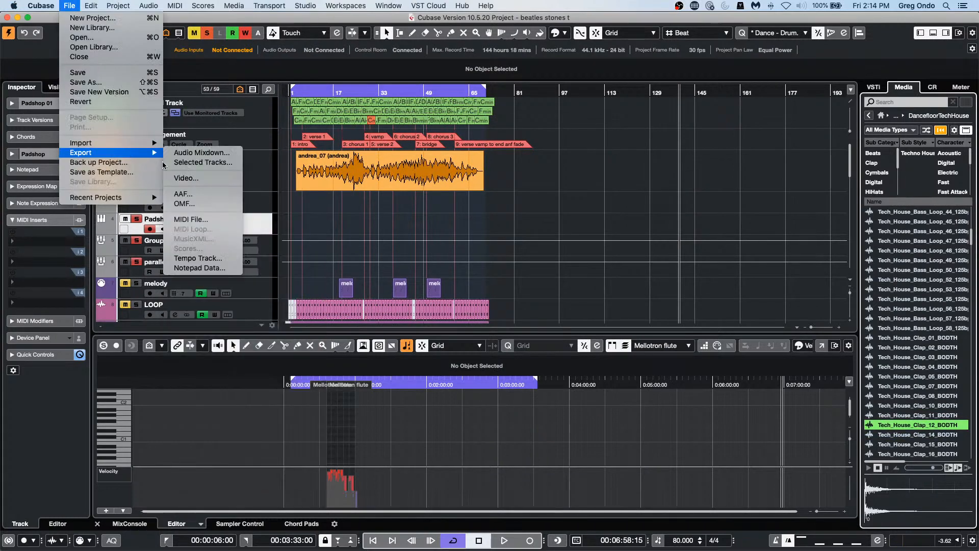
{"action": "left_click", "coordinate": [445, 240]}
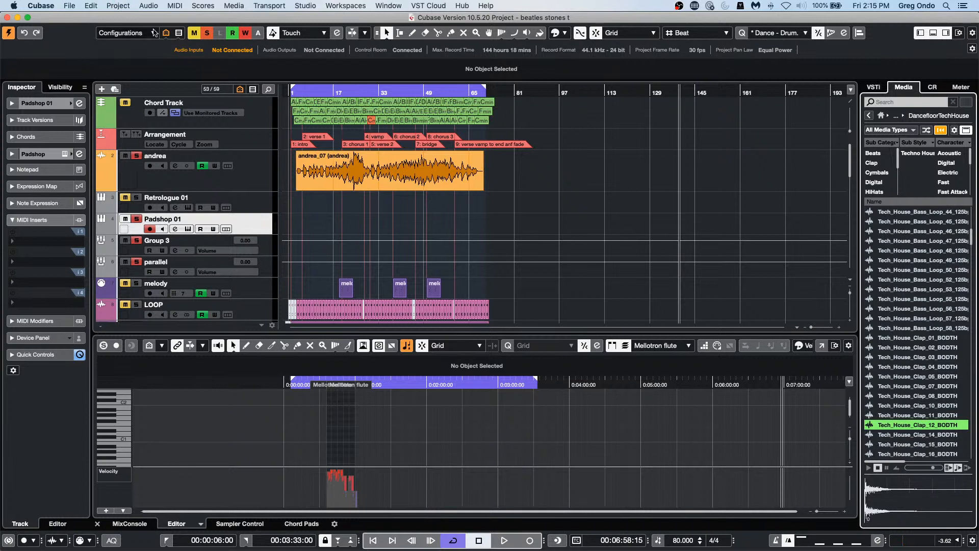
Open the Export Audio Mixdown dialog, move it clear of the track list, review its channel and queue options, and close it without exporting
{"action": "left_click", "coordinate": [71, 6]}
{"action": "mouse_move", "coordinate": [116, 157]}
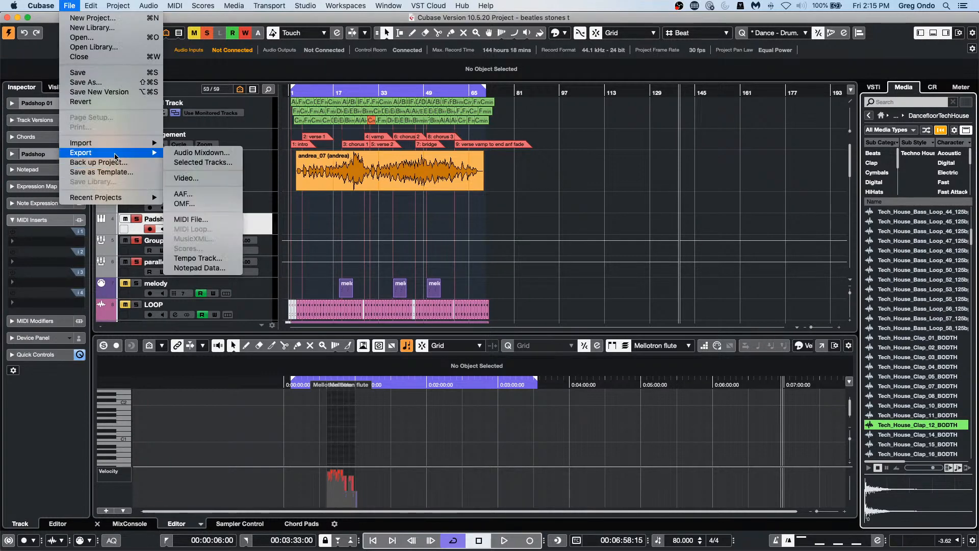
{"action": "left_click", "coordinate": [203, 153]}
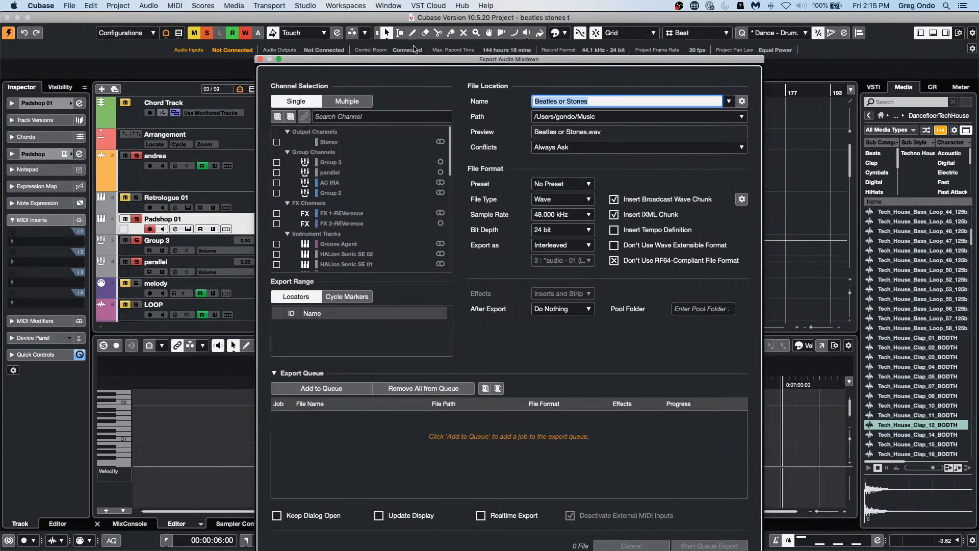
{"action": "left_click_drag", "start_coordinate": [407, 57], "coordinate": [531, 14]}
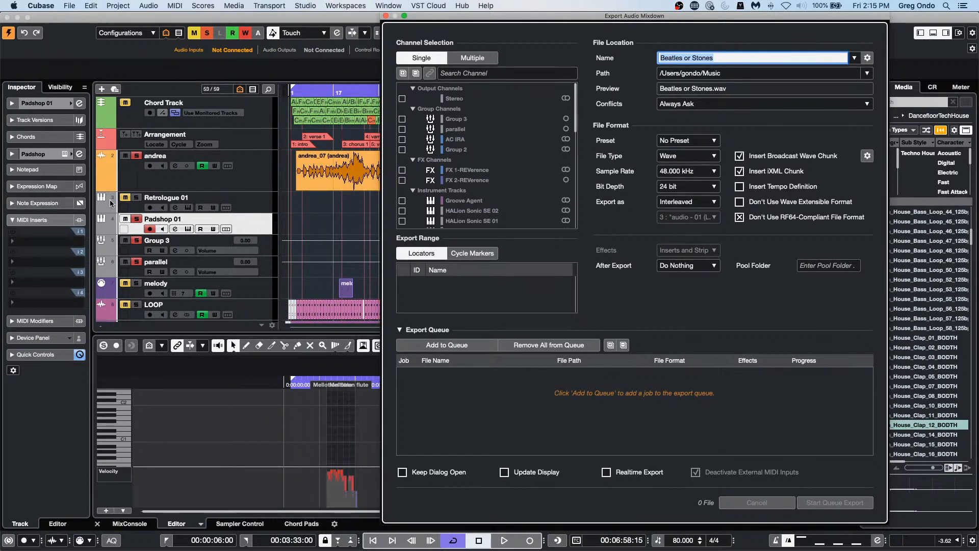
{"action": "left_click", "coordinate": [126, 220]}
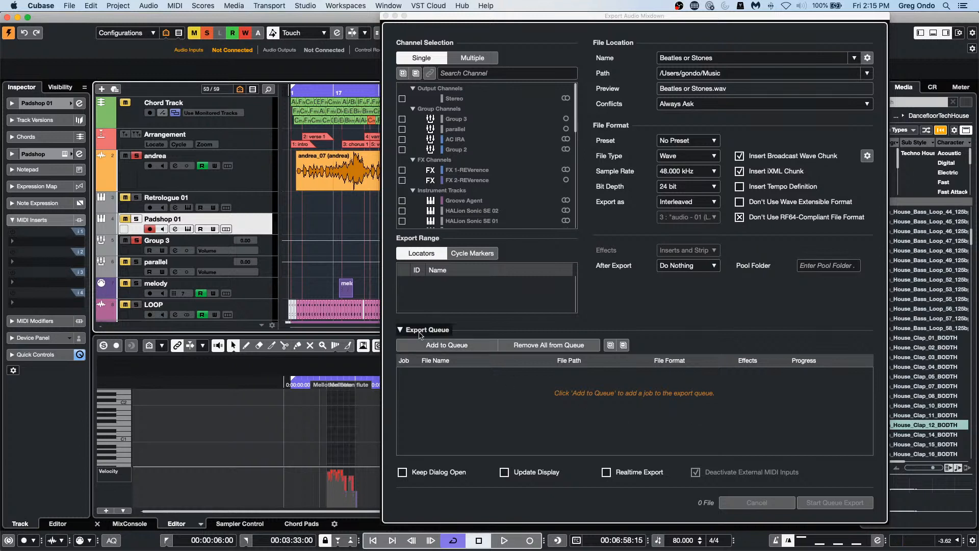
{"action": "left_click", "coordinate": [776, 540]}
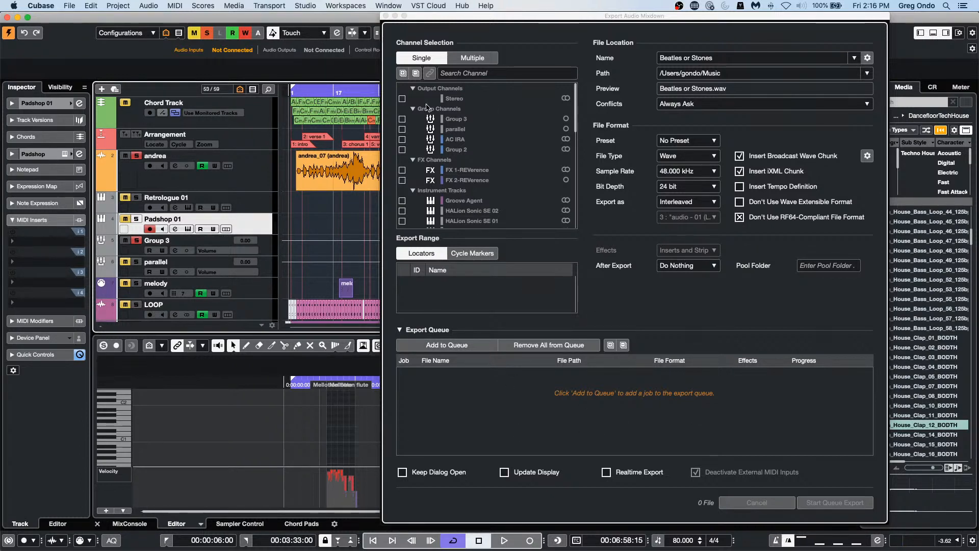
{"action": "left_click", "coordinate": [386, 16]}
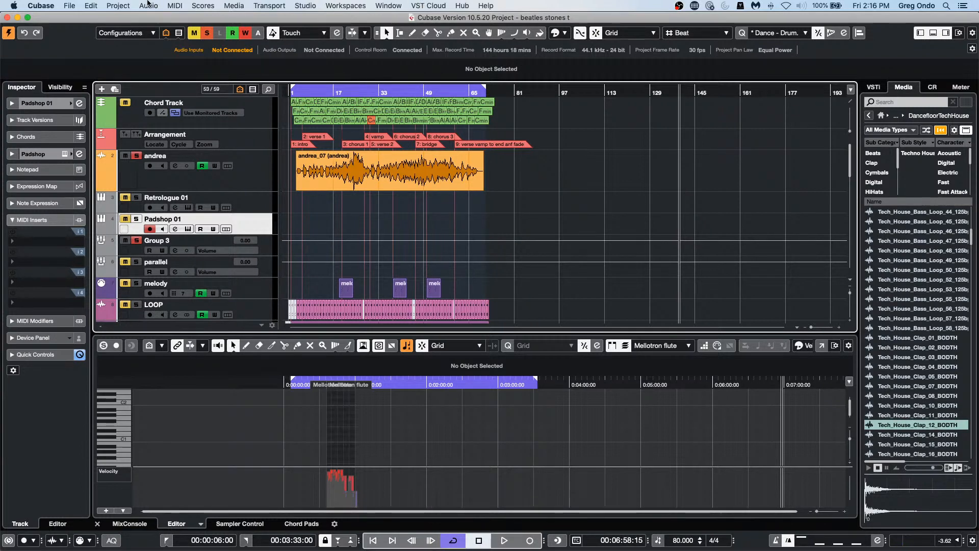
Open the Key Commands dialog and search the commands for "deactivate"
{"action": "left_click", "coordinate": [70, 6]}
{"action": "mouse_move", "coordinate": [85, 6]}
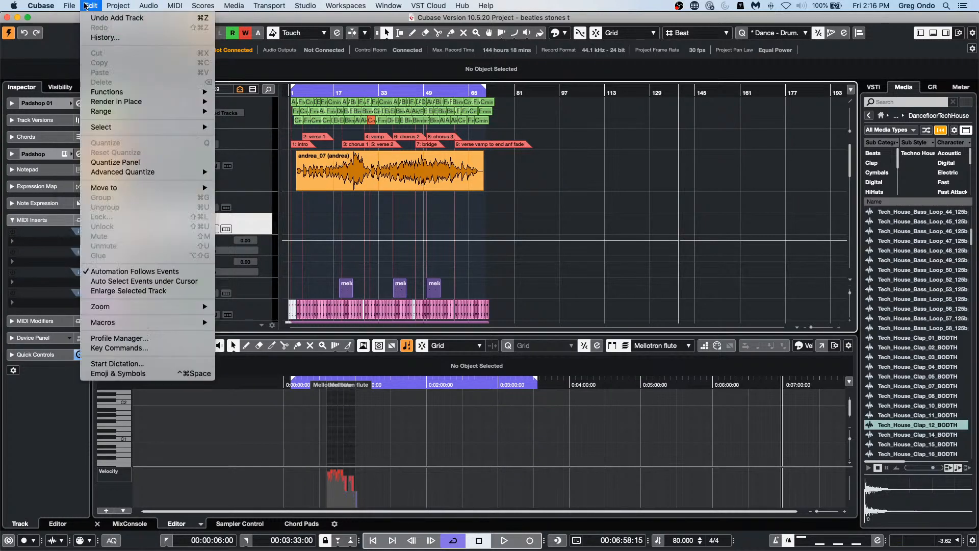
{"action": "left_click", "coordinate": [127, 348]}
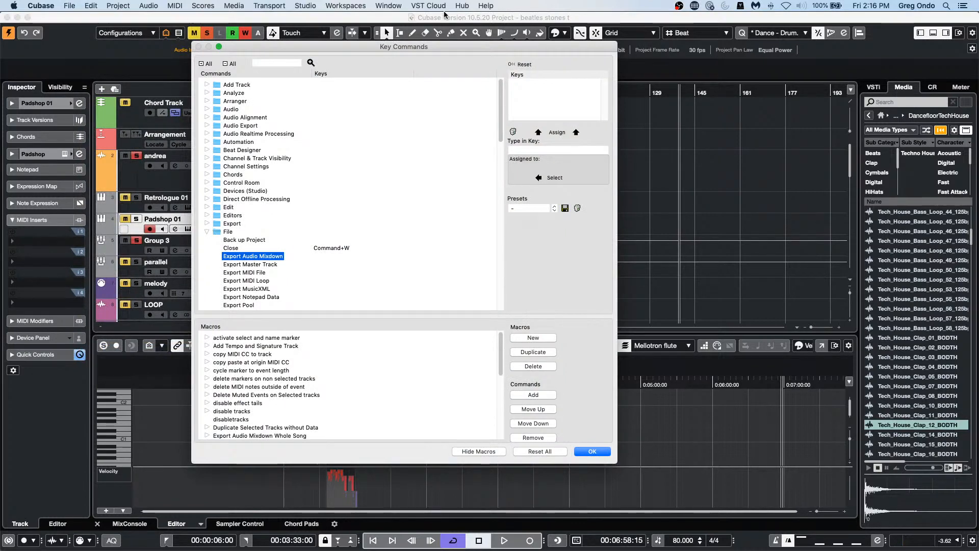
{"action": "left_click", "coordinate": [261, 64]}
{"action": "type", "text": "d"}
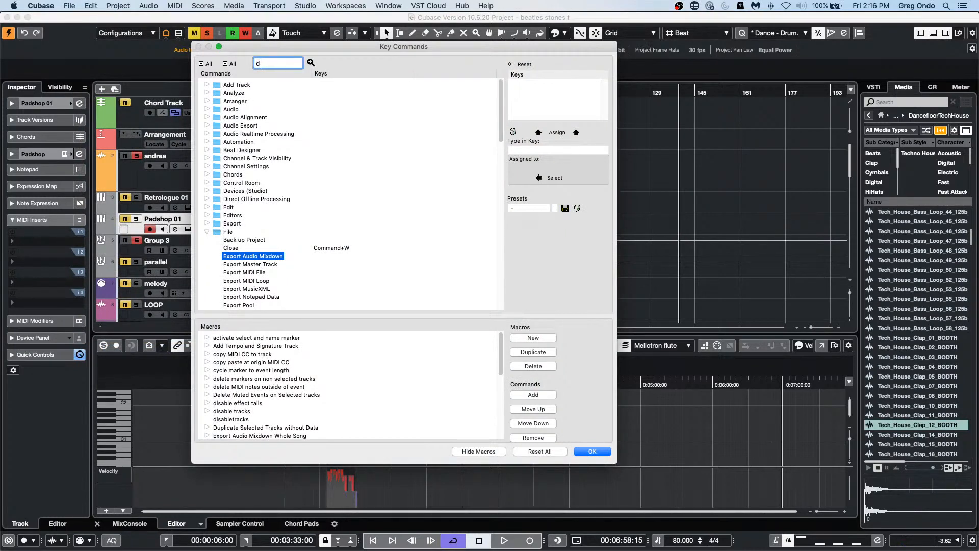
{"action": "type", "text": "eactivate"}
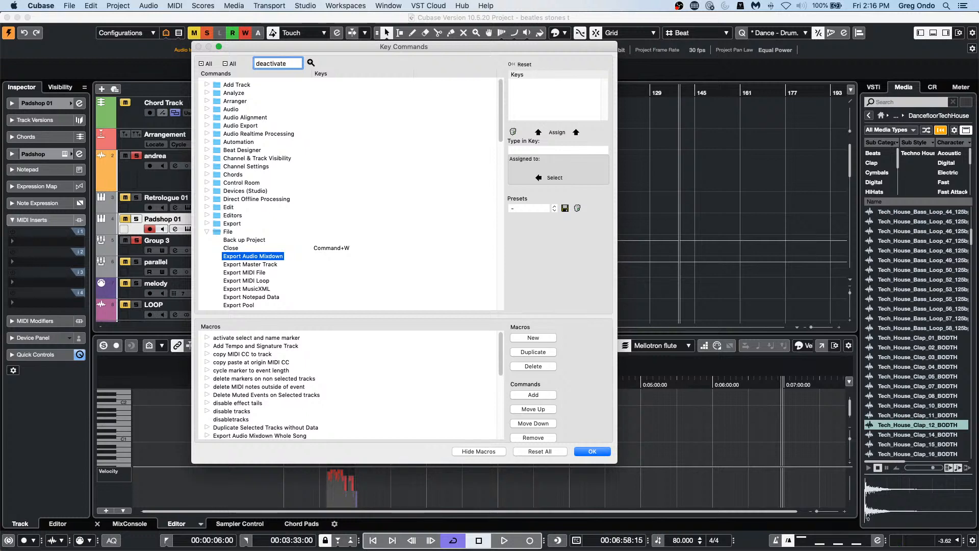
{"action": "key", "text": "Return"}
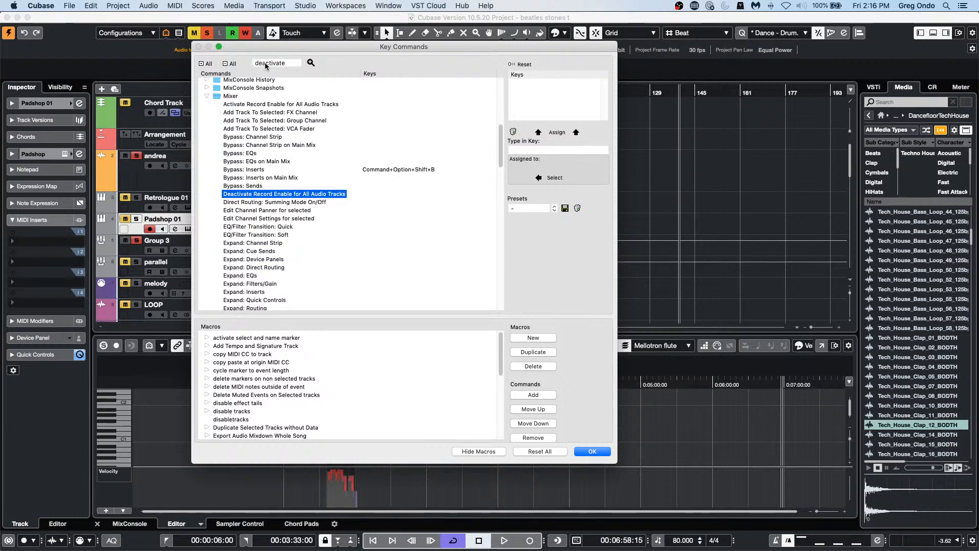
Step through the remaining "deactivate" matches to examine the available commands, and close Key Commands without assigning anything
{"action": "left_click", "coordinate": [311, 63]}
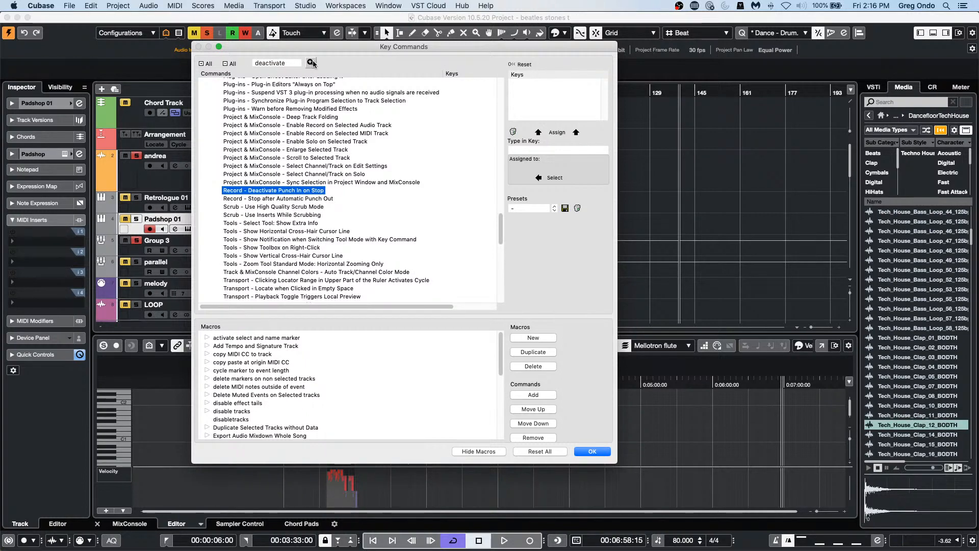
{"action": "left_click", "coordinate": [311, 63]}
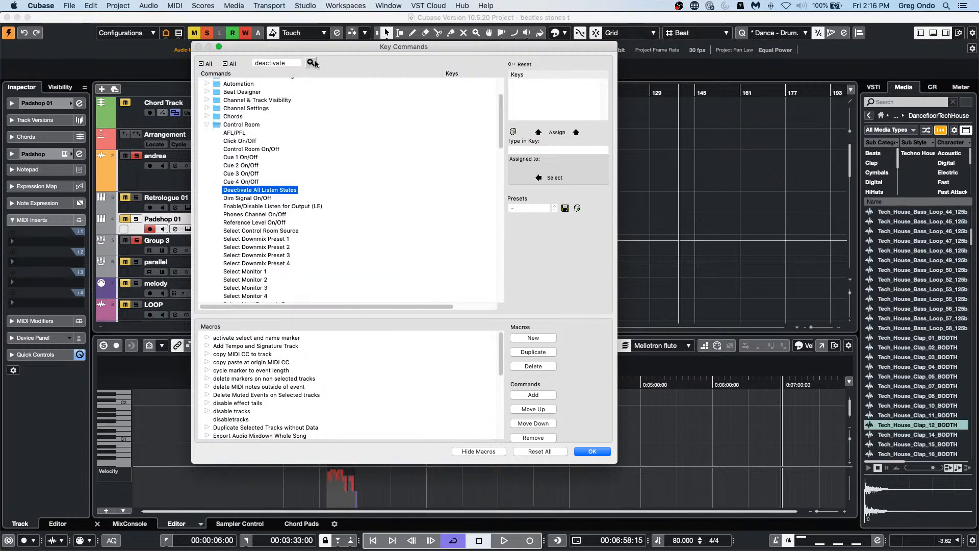
{"action": "left_click", "coordinate": [313, 63]}
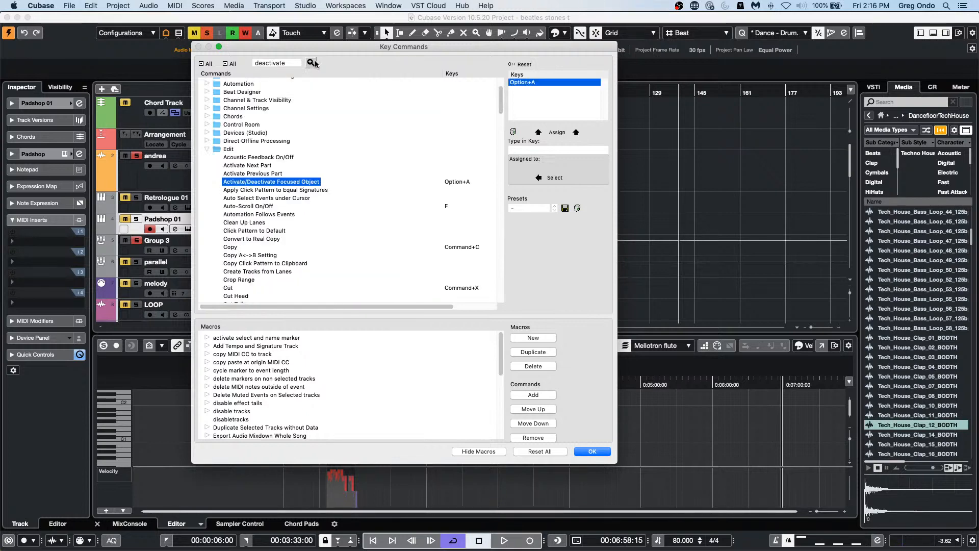
{"action": "left_click", "coordinate": [314, 62]}
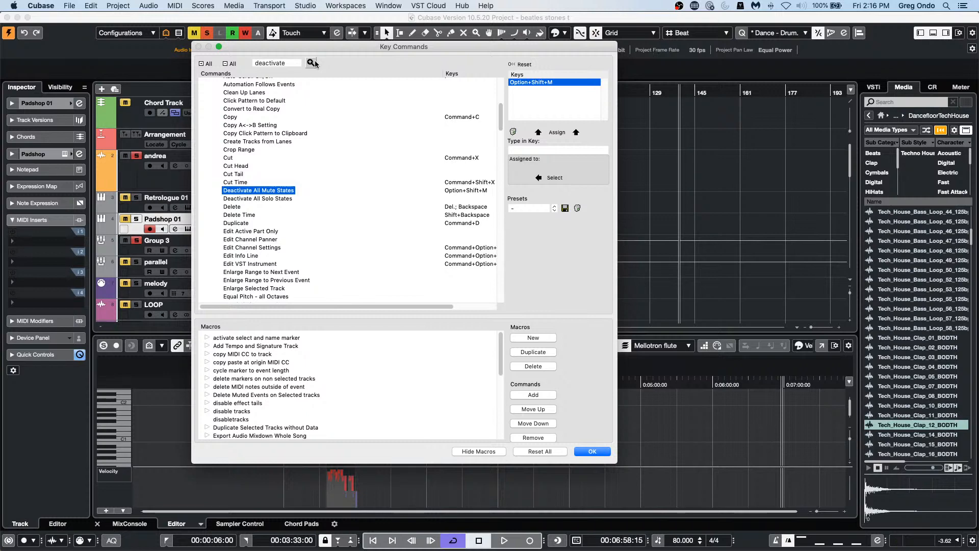
{"action": "left_click", "coordinate": [312, 62]}
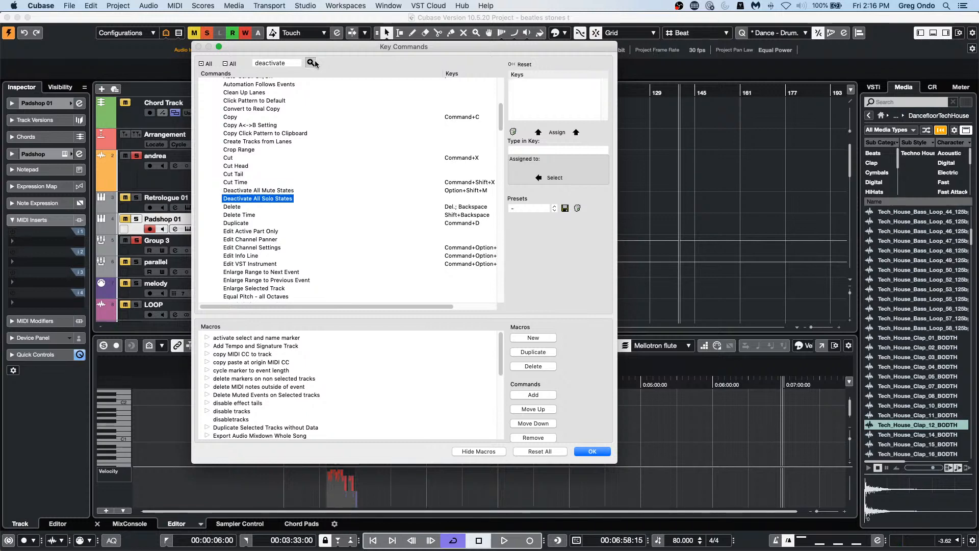
{"action": "left_click", "coordinate": [312, 62]}
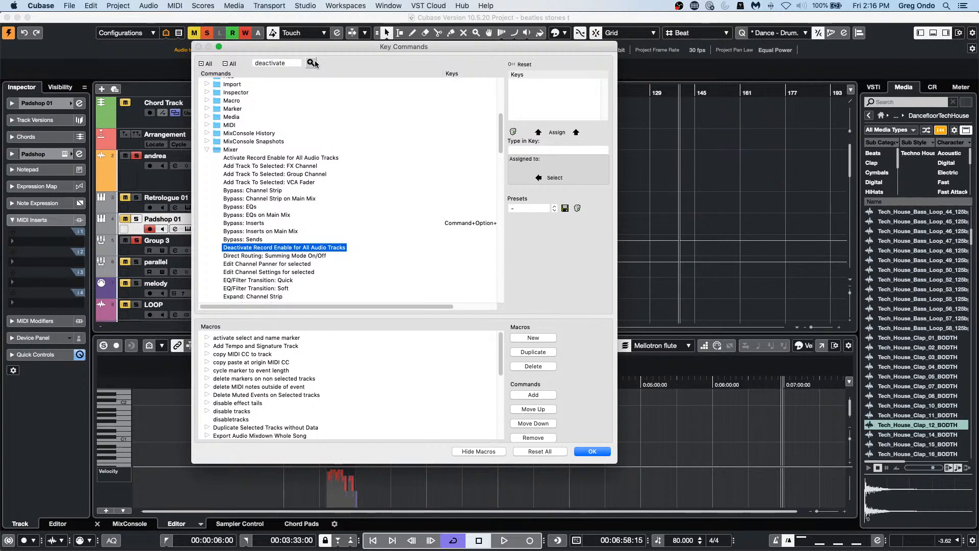
{"action": "left_click", "coordinate": [312, 63]}
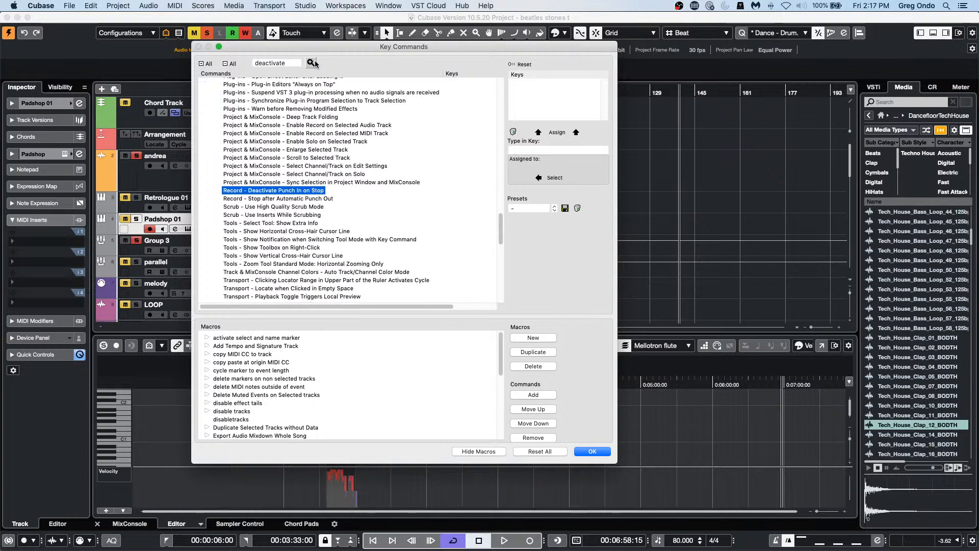
{"action": "left_click", "coordinate": [312, 63]}
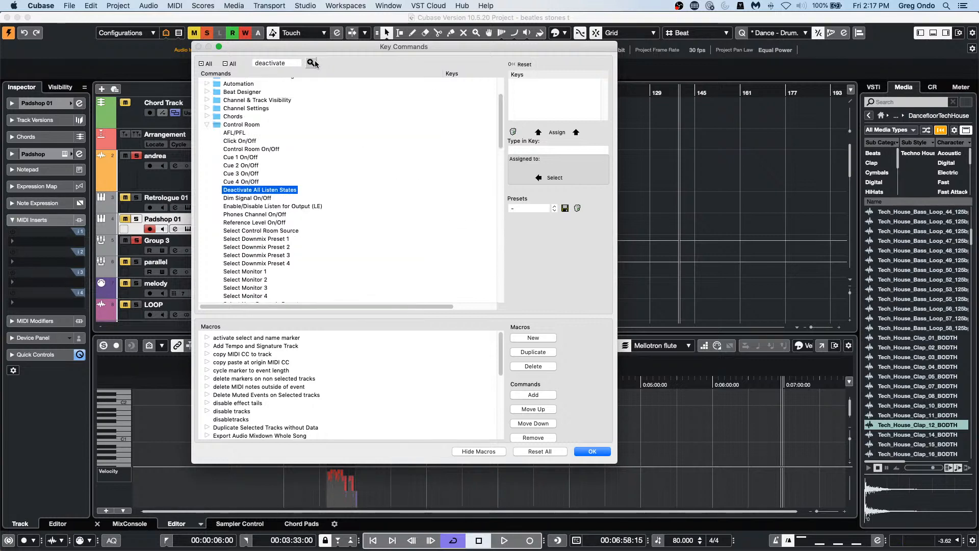
{"action": "left_click", "coordinate": [312, 62]}
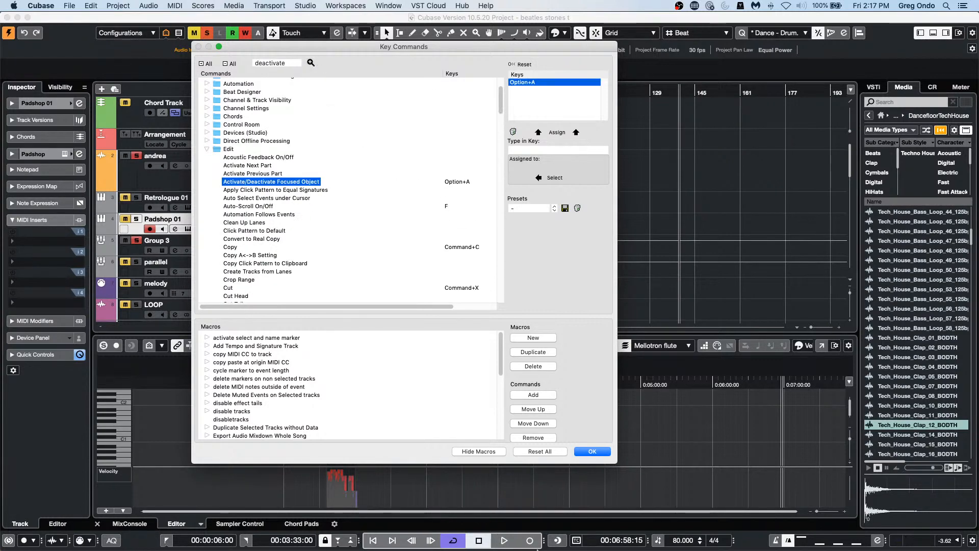
{"action": "left_click", "coordinate": [591, 451]}
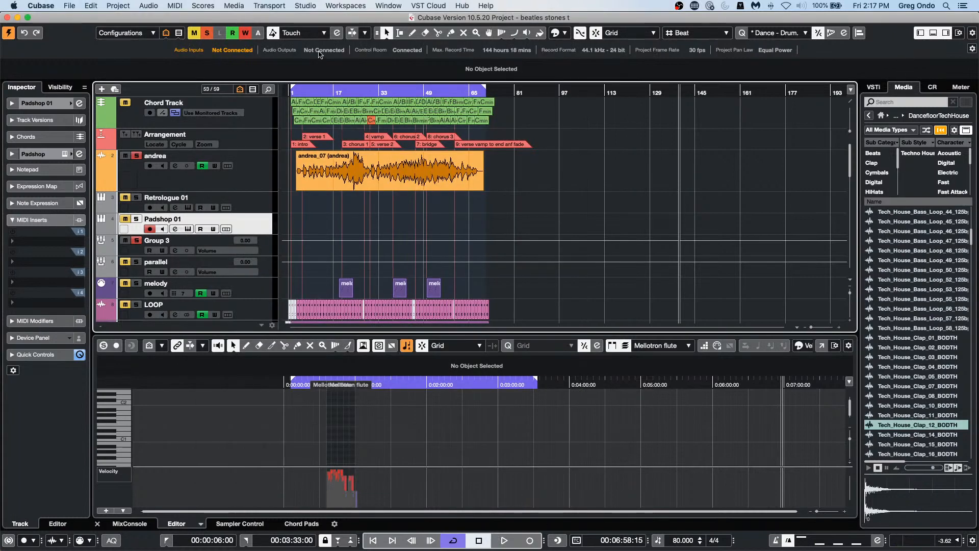
Open the channel settings of the Padshop 01 track, insert AmpSimulator from the Distortion effects in its first slot, and close the plug-in window
{"action": "left_click", "coordinate": [250, 179]}
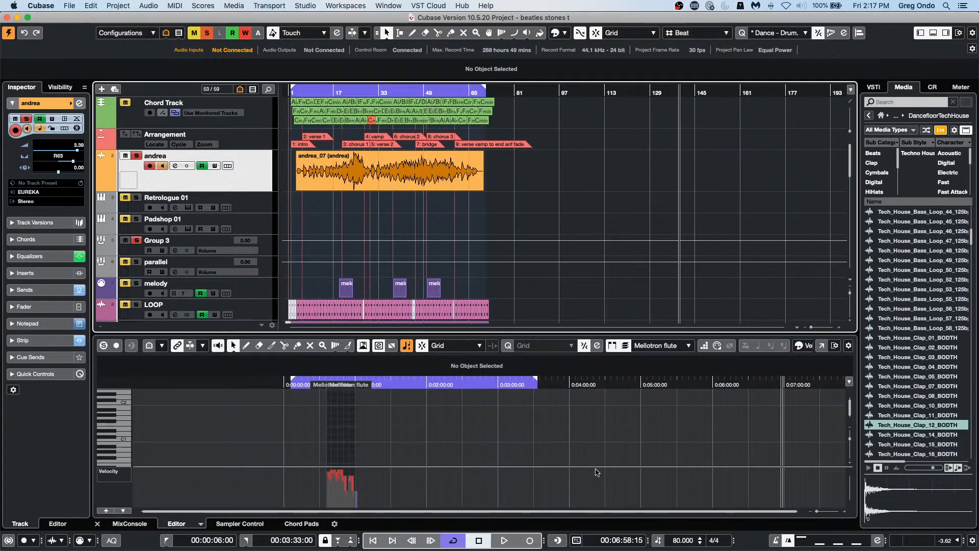
{"action": "left_click", "coordinate": [261, 225]}
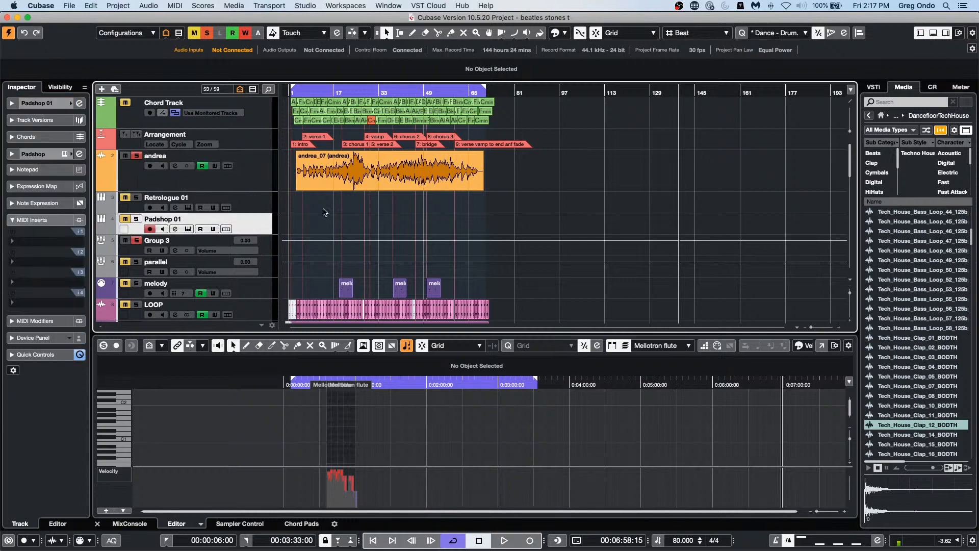
{"action": "left_click", "coordinate": [79, 104]}
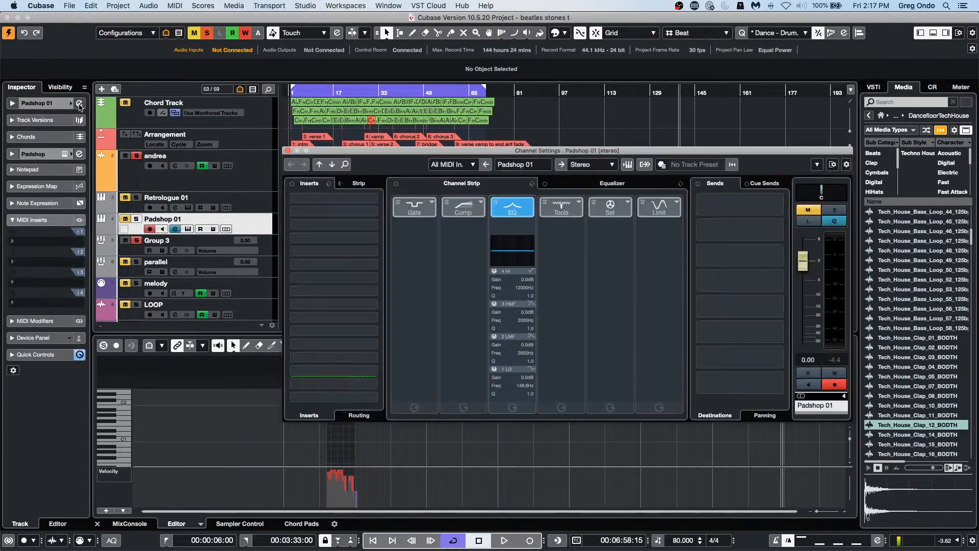
{"action": "left_click", "coordinate": [373, 200]}
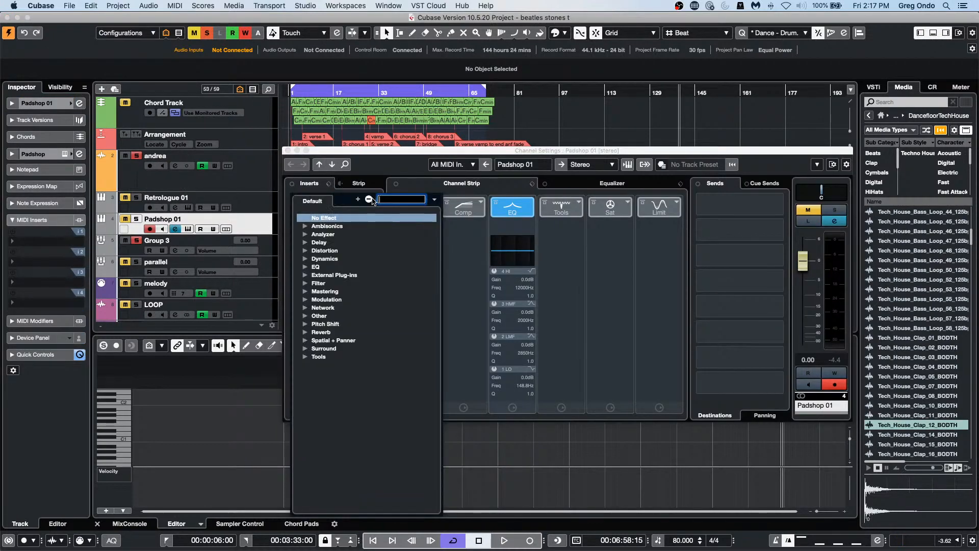
{"action": "left_click", "coordinate": [305, 251]}
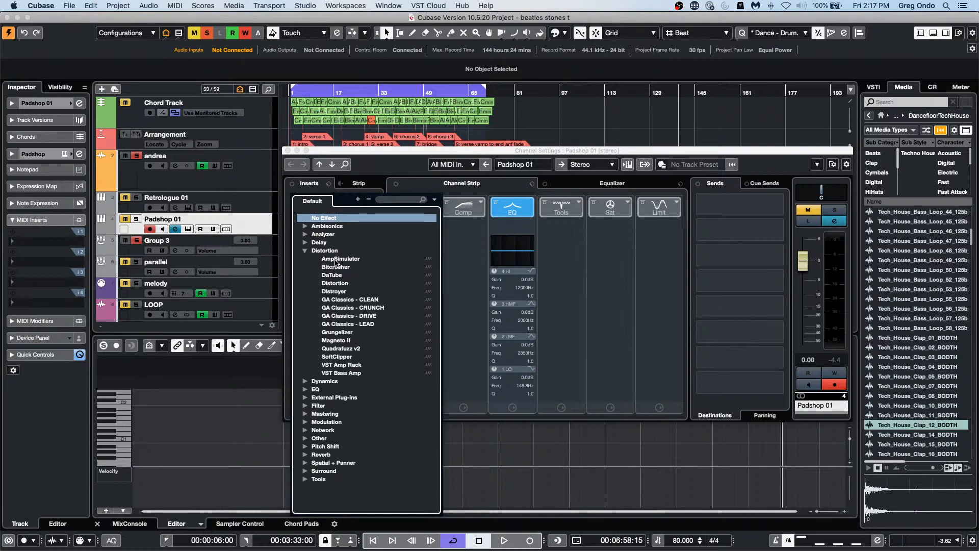
{"action": "left_click", "coordinate": [336, 259]}
{"action": "left_click", "coordinate": [332, 120]}
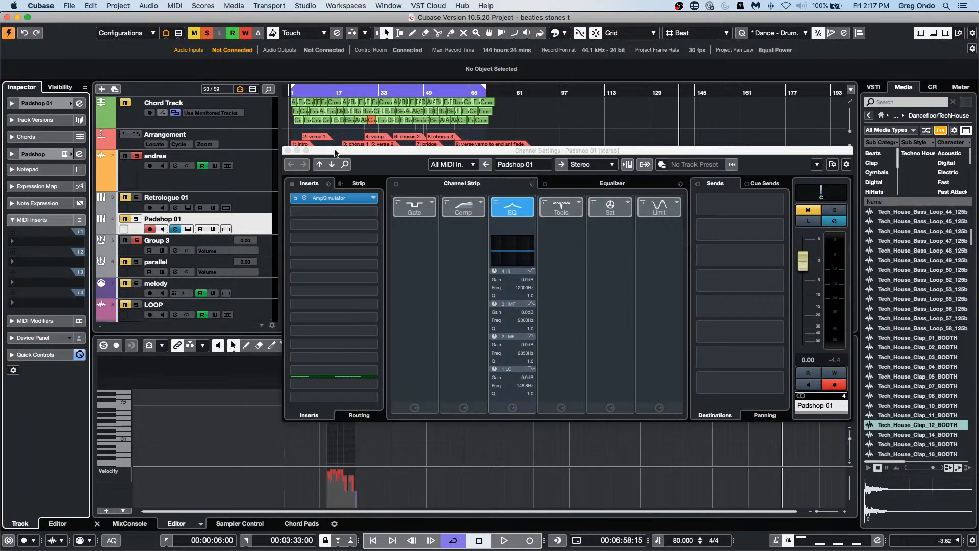
Insert the DaTube distortion effect in the second insert slot of Padshop 01 and return to its channel settings
{"action": "left_click", "coordinate": [327, 198]}
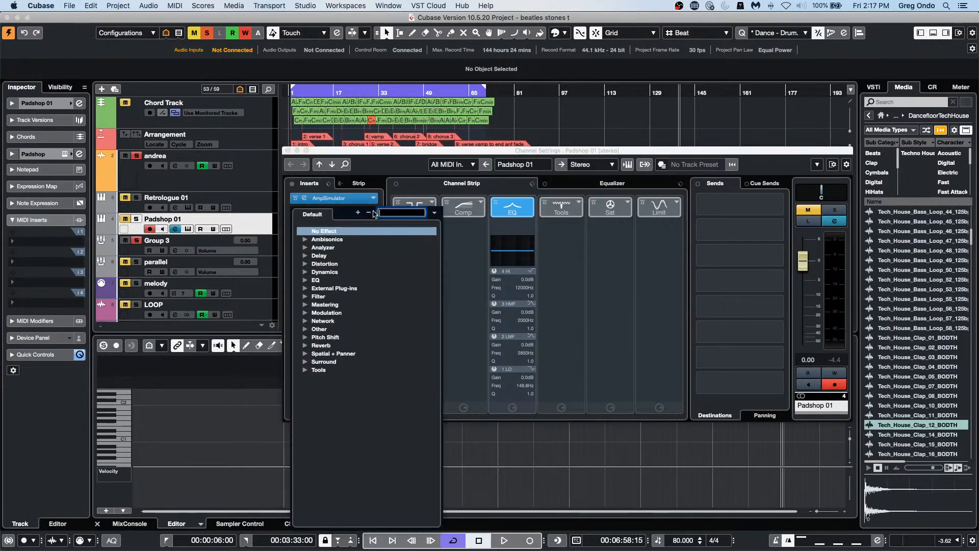
{"action": "left_click", "coordinate": [305, 264]}
{"action": "left_click", "coordinate": [333, 288]}
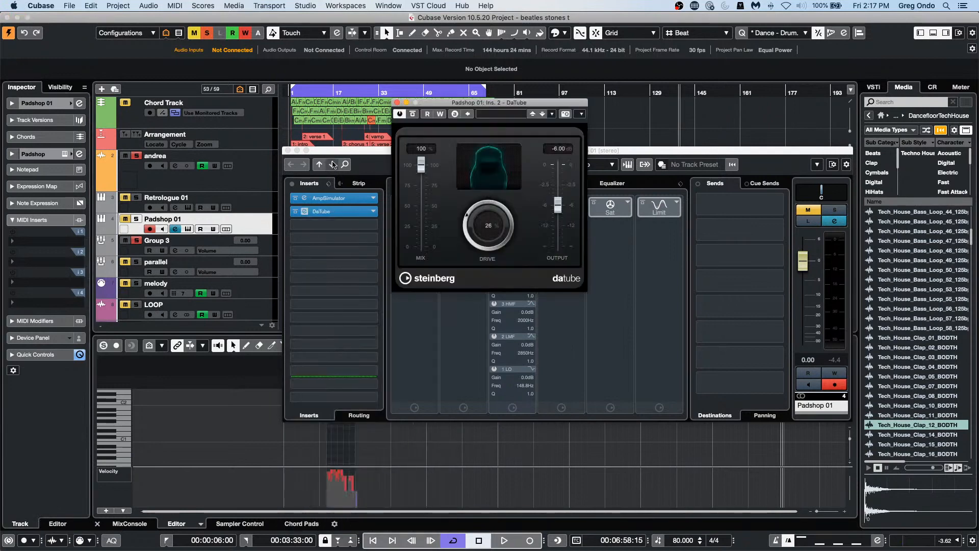
{"action": "left_click", "coordinate": [323, 233]}
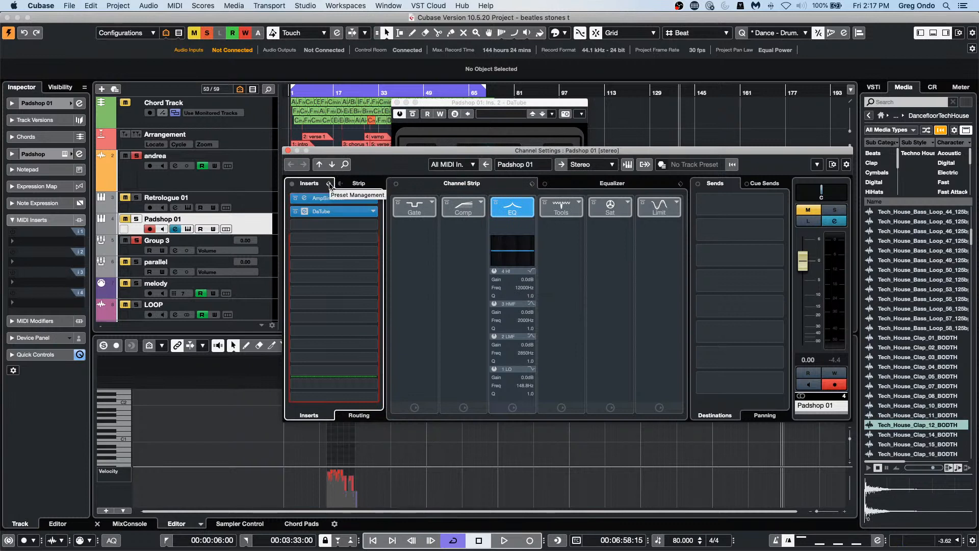
{"action": "left_click", "coordinate": [293, 184], "text": "alt"}
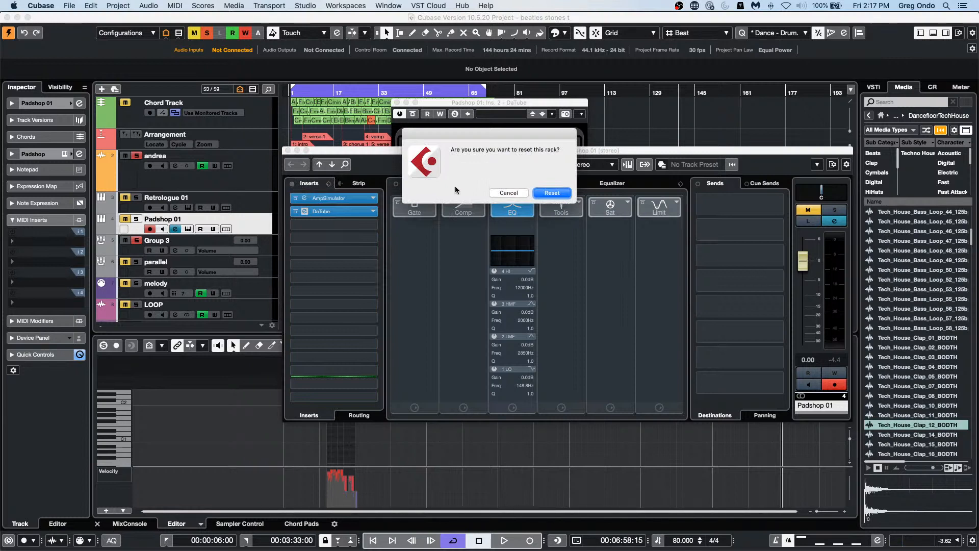
{"action": "left_click", "coordinate": [504, 193]}
{"action": "left_click", "coordinate": [295, 186], "text": "alt"}
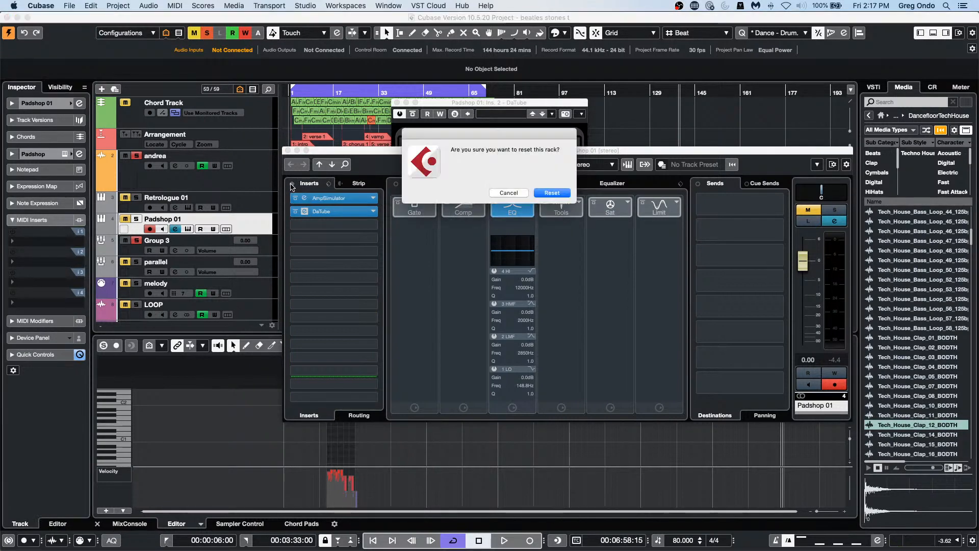
{"action": "left_click", "coordinate": [508, 193]}
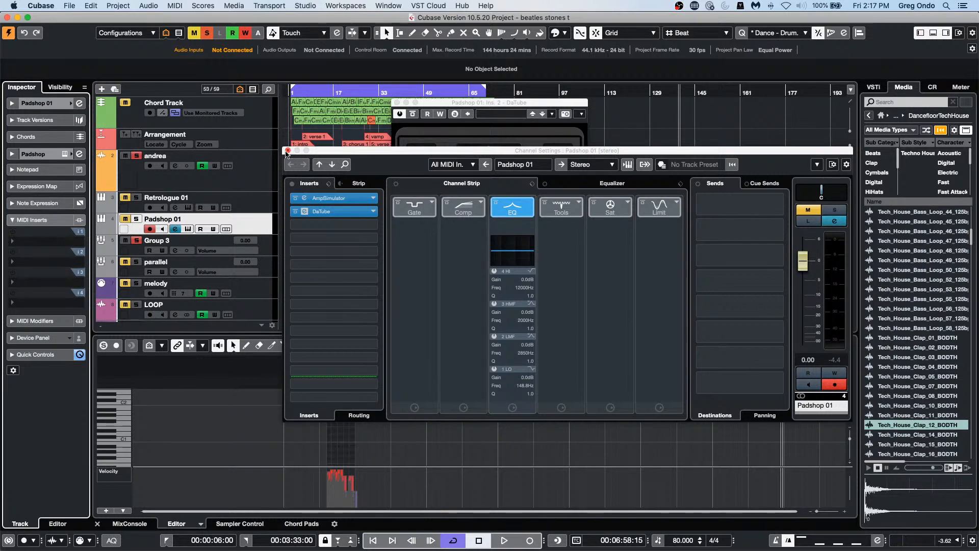
Close the channel settings, open the MixConsole in its own window, and close the DaTube plug-in window
{"action": "left_click", "coordinate": [287, 150]}
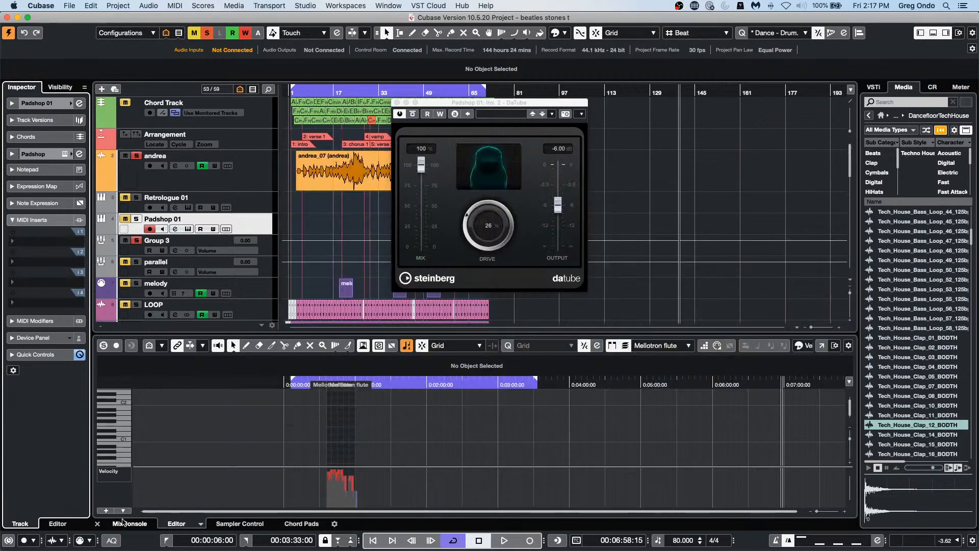
{"action": "left_click", "coordinate": [125, 521]}
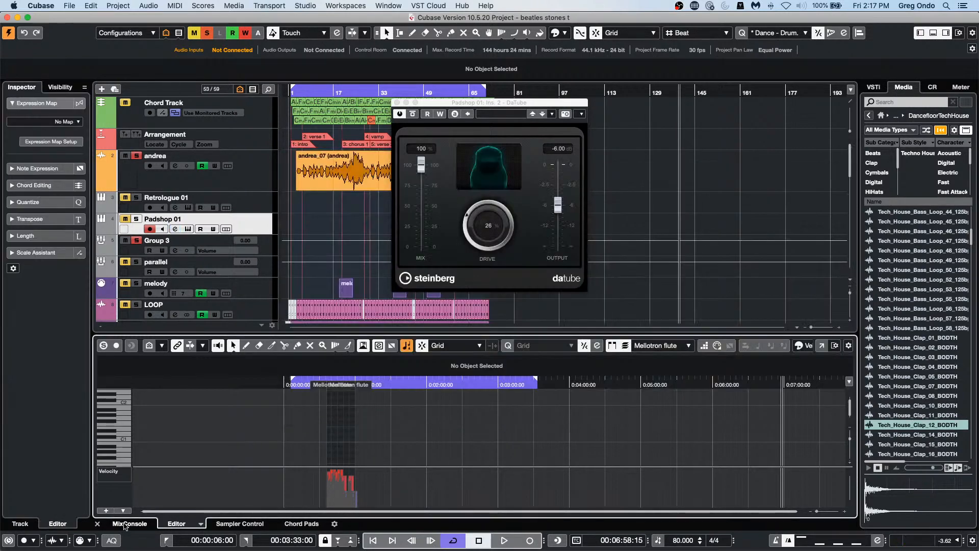
{"action": "left_click", "coordinate": [128, 524]}
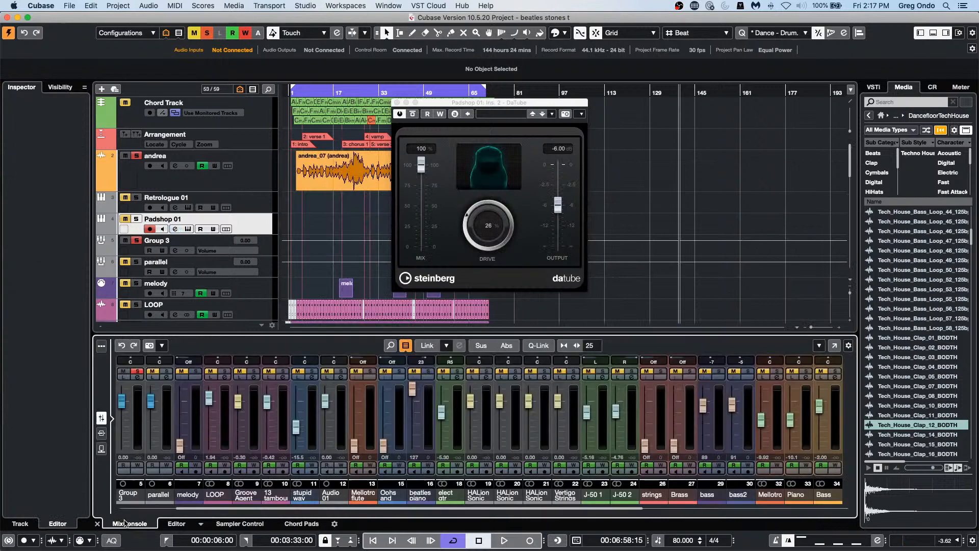
{"action": "left_click", "coordinate": [834, 345]}
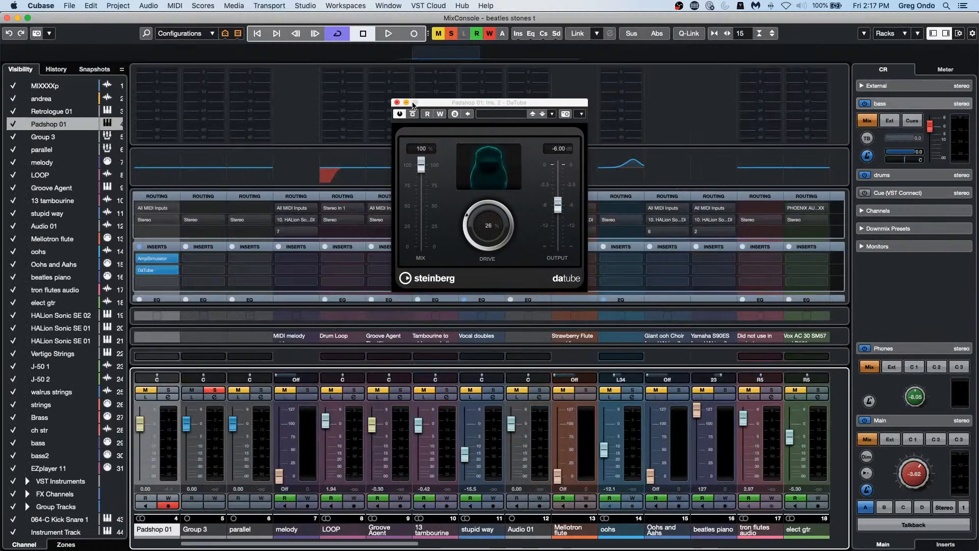
{"action": "left_click", "coordinate": [397, 102]}
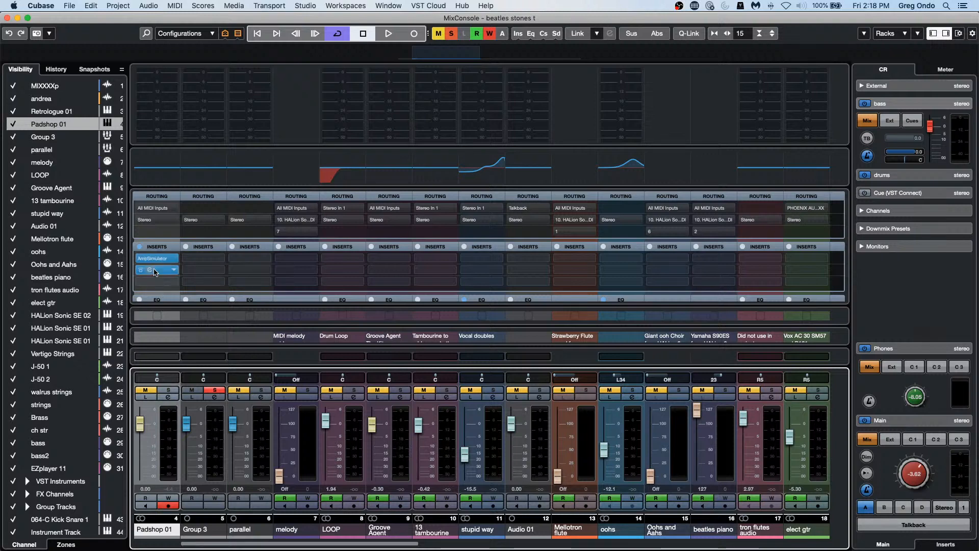
Switch the bypass of Padshop 01's insert rack on and off repeatedly, and close the MixConsole window
{"action": "left_click", "coordinate": [155, 249]}
{"action": "left_click", "coordinate": [154, 248]}
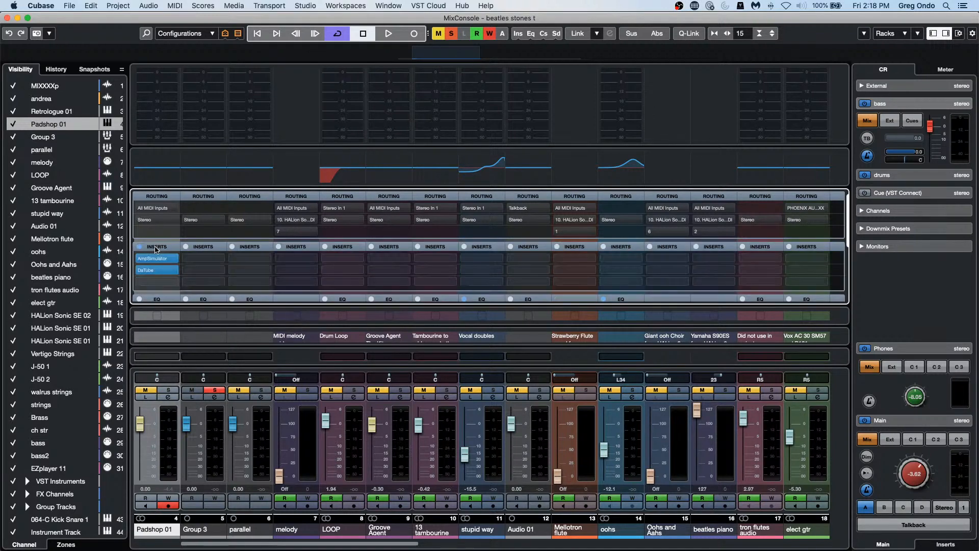
{"action": "left_click", "coordinate": [140, 247]}
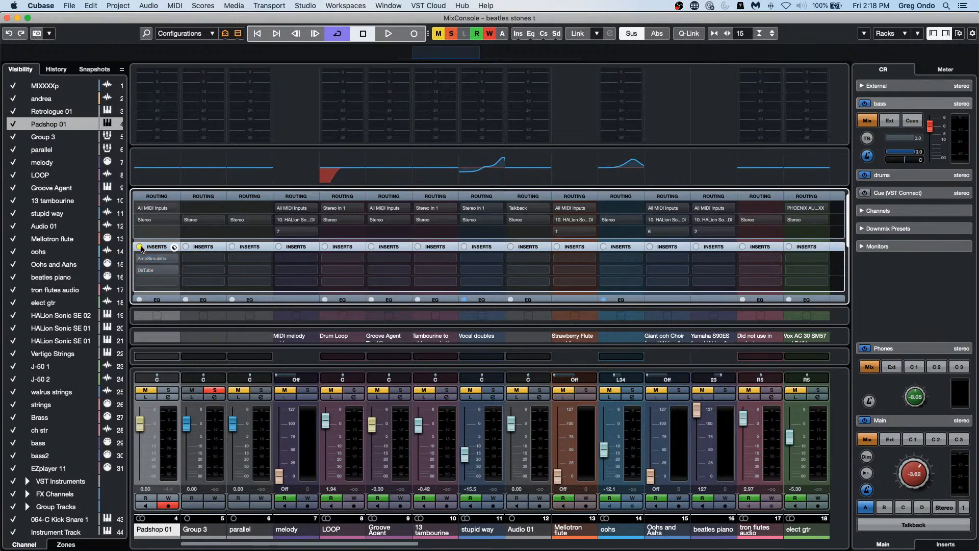
{"action": "left_click", "coordinate": [140, 247]}
{"action": "left_click", "coordinate": [140, 248]}
{"action": "left_click", "coordinate": [140, 247]}
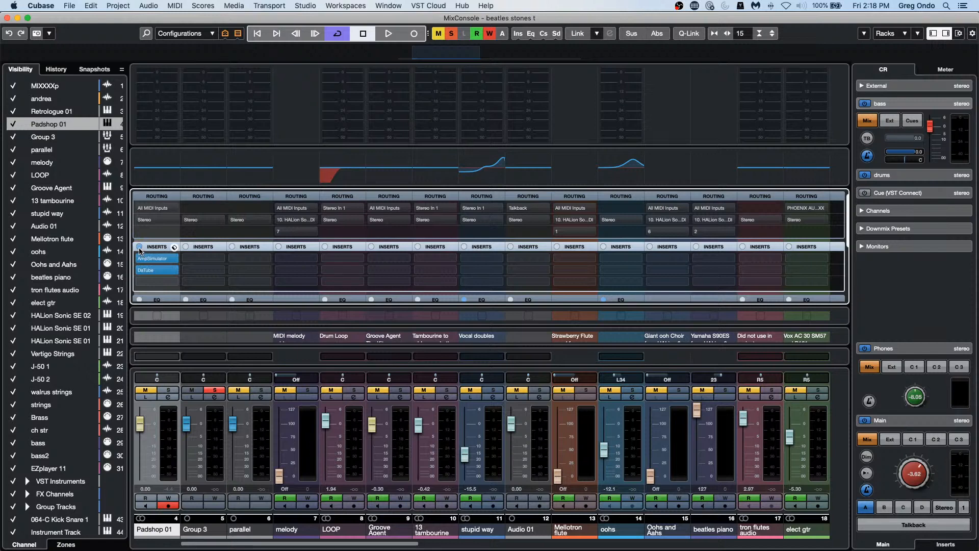
{"action": "left_click", "coordinate": [140, 247]}
{"action": "left_click", "coordinate": [140, 248]}
{"action": "left_click", "coordinate": [8, 18]}
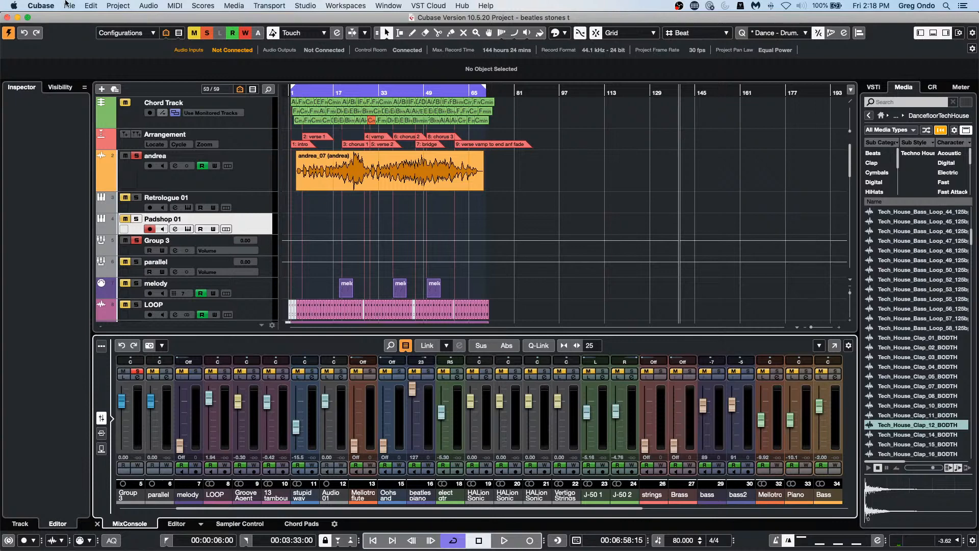
Reopen the MixConsole, try to deactivate the inserts of all channels at once, and check the FX chain preset options of Padshop 01's inserts
{"action": "key", "text": "F3"}
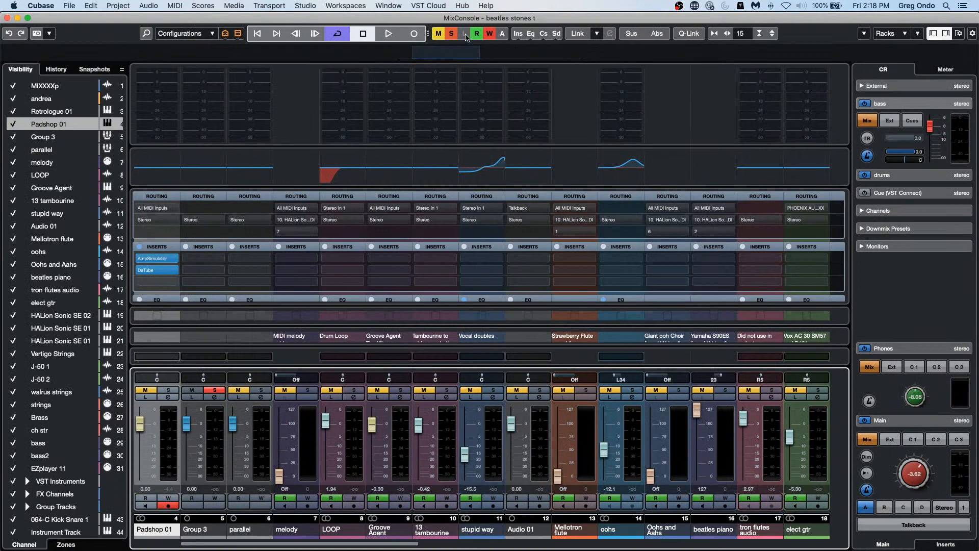
{"action": "left_click", "coordinate": [518, 33], "text": "alt"}
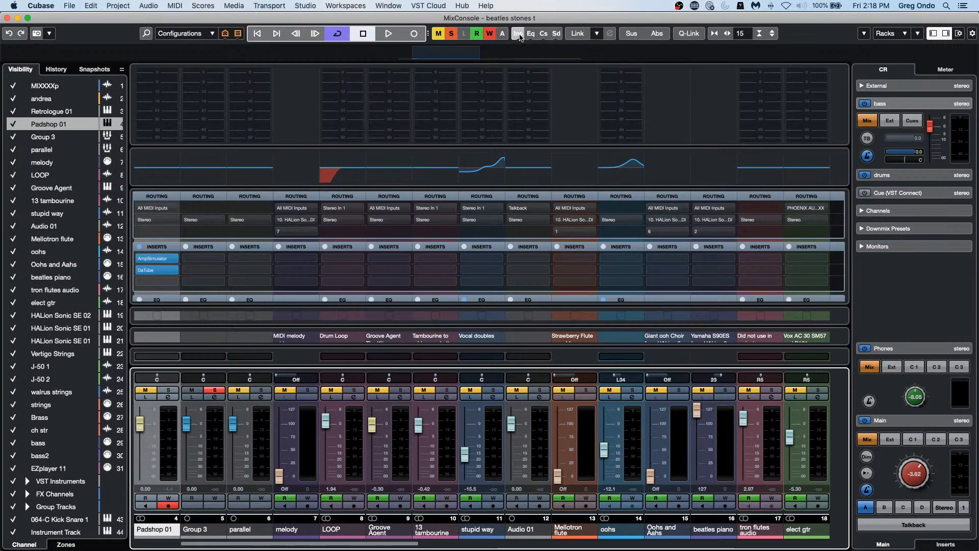
{"action": "left_click", "coordinate": [519, 36], "text": "alt"}
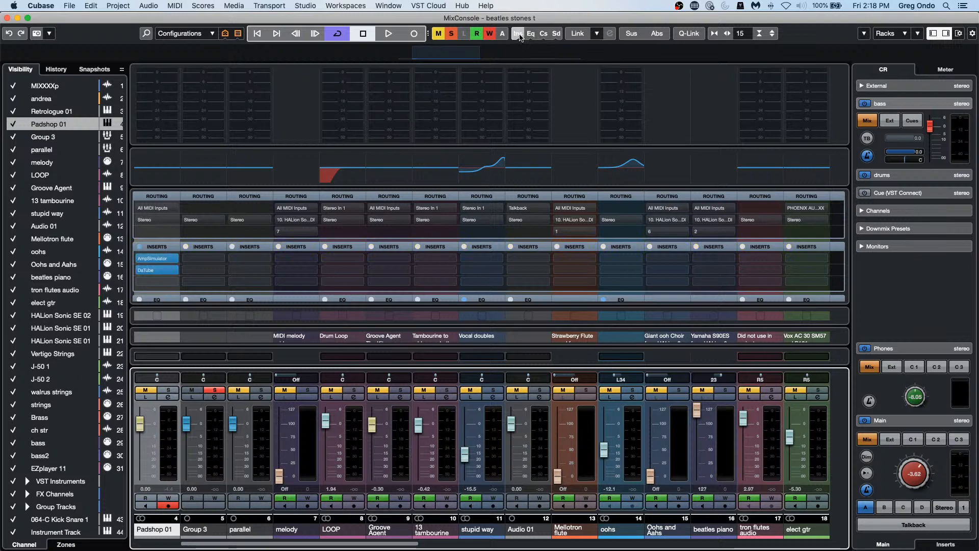
{"action": "left_click", "coordinate": [519, 36], "text": "alt"}
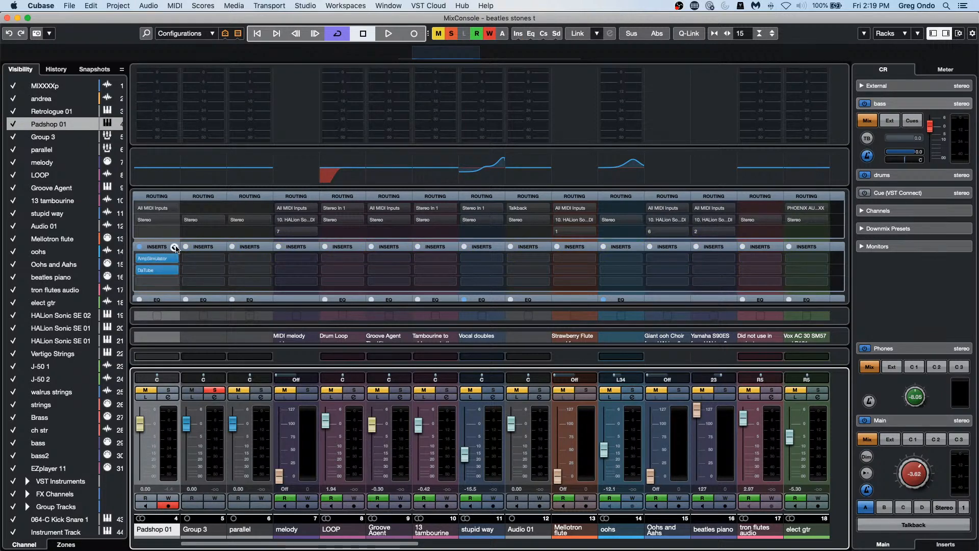
{"action": "left_click", "coordinate": [175, 248]}
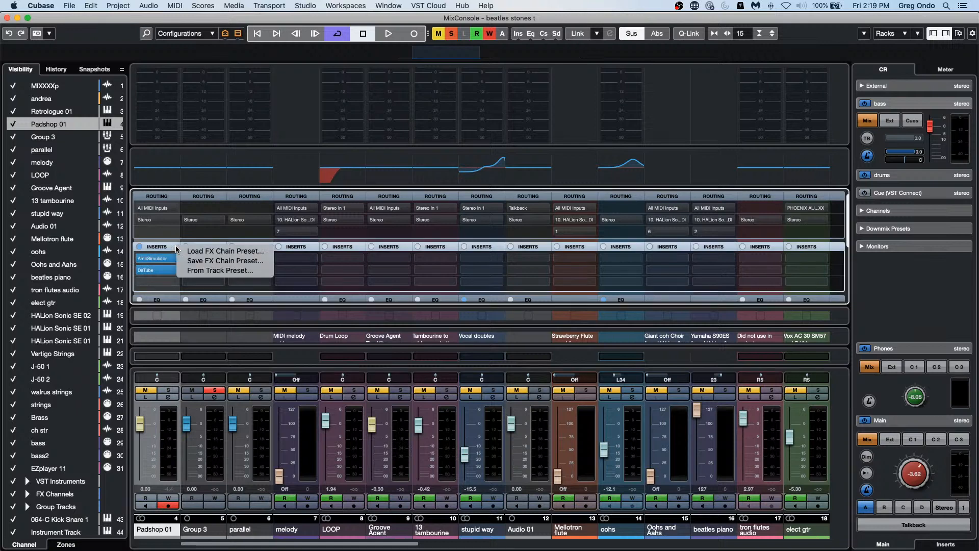
{"action": "left_click", "coordinate": [133, 242]}
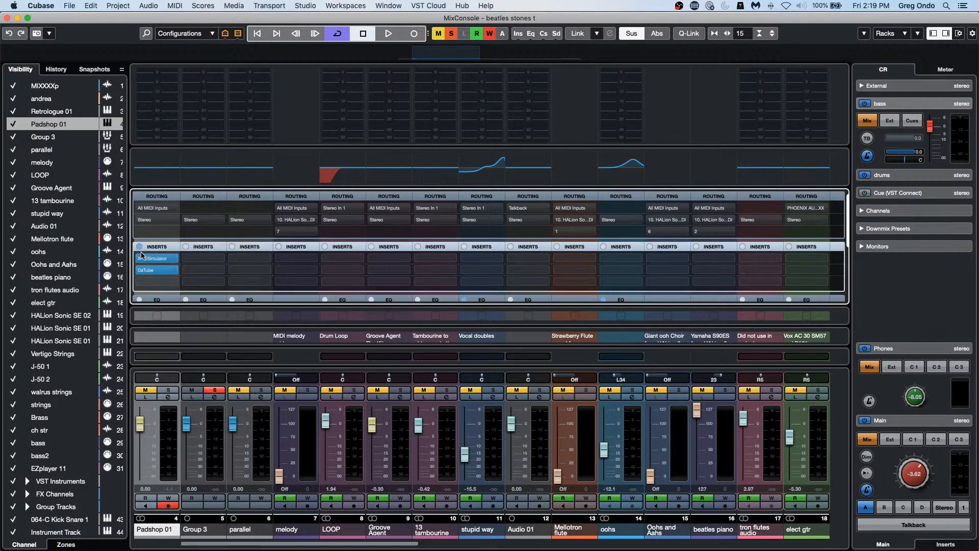
Demonstrate bypassing and reactivating AmpSimulator and DaTube together on Padshop 01, and return to the project window
{"action": "left_click", "coordinate": [140, 246]}
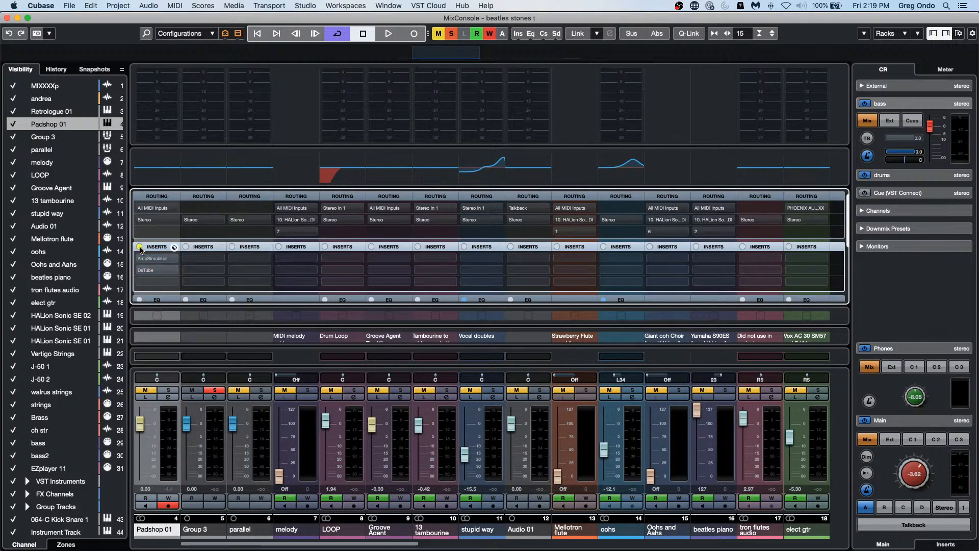
{"action": "left_click", "coordinate": [140, 246]}
{"action": "left_click", "coordinate": [140, 247]}
{"action": "left_click", "coordinate": [139, 247]}
{"action": "left_click", "coordinate": [140, 247]}
{"action": "left_click", "coordinate": [140, 247]}
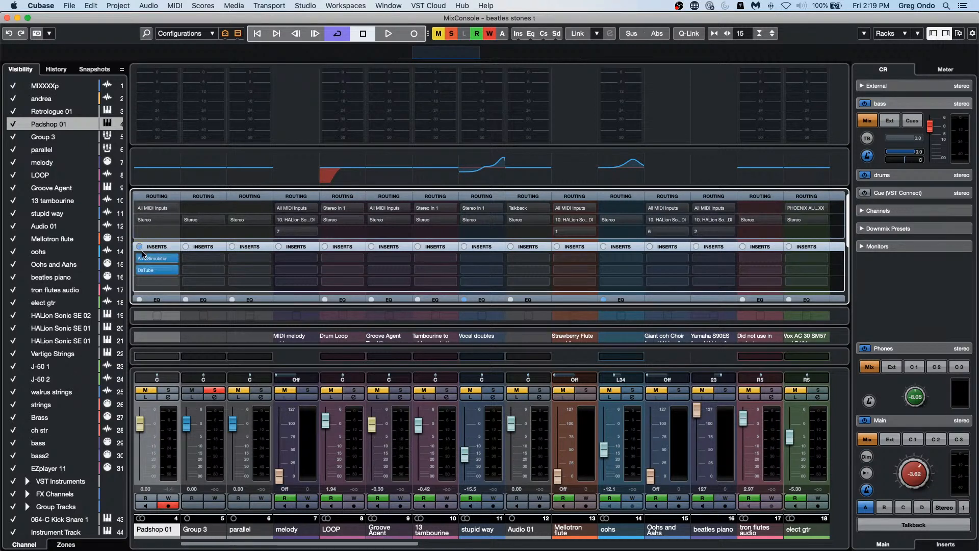
{"action": "left_click", "coordinate": [139, 247]}
{"action": "left_click", "coordinate": [139, 247]}
{"action": "left_click", "coordinate": [7, 17]}
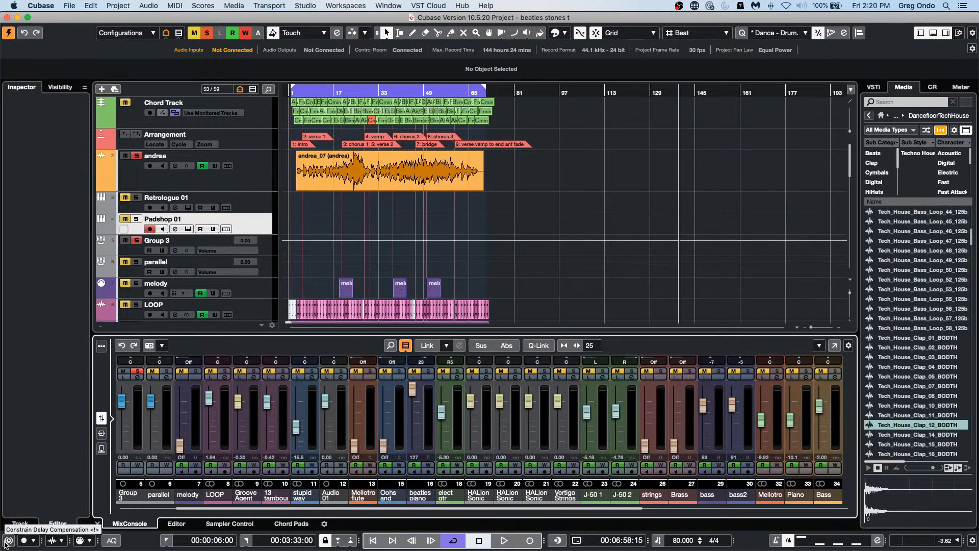
Open the Steinberg UR24C settings in Studio Setup, review the latency, and switch Direct Monitoring off and back on
{"action": "left_click", "coordinate": [306, 6]}
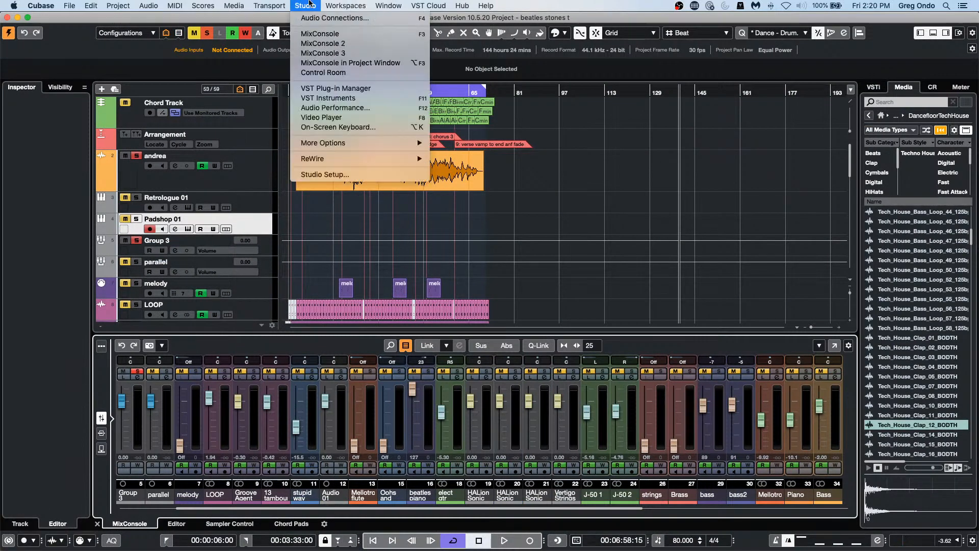
{"action": "left_click", "coordinate": [344, 175]}
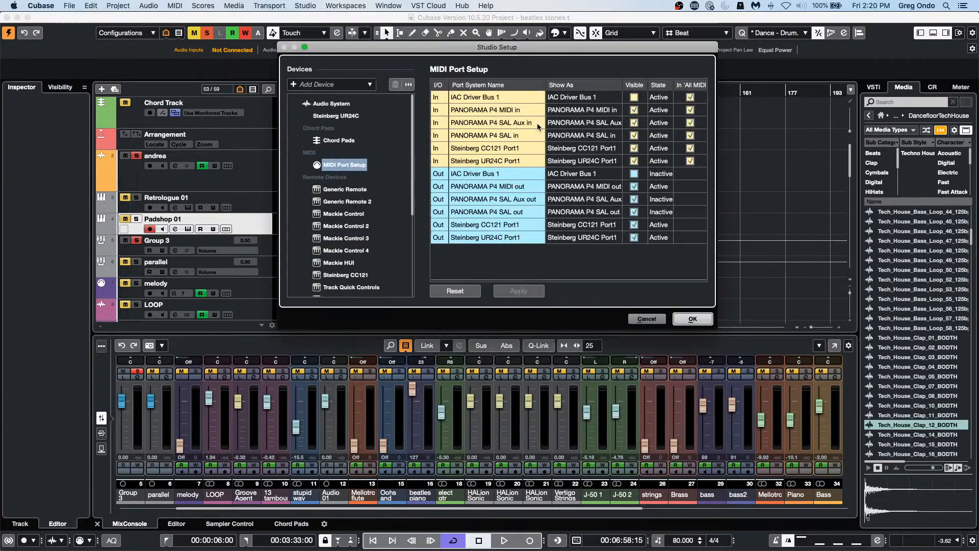
{"action": "left_click", "coordinate": [336, 117]}
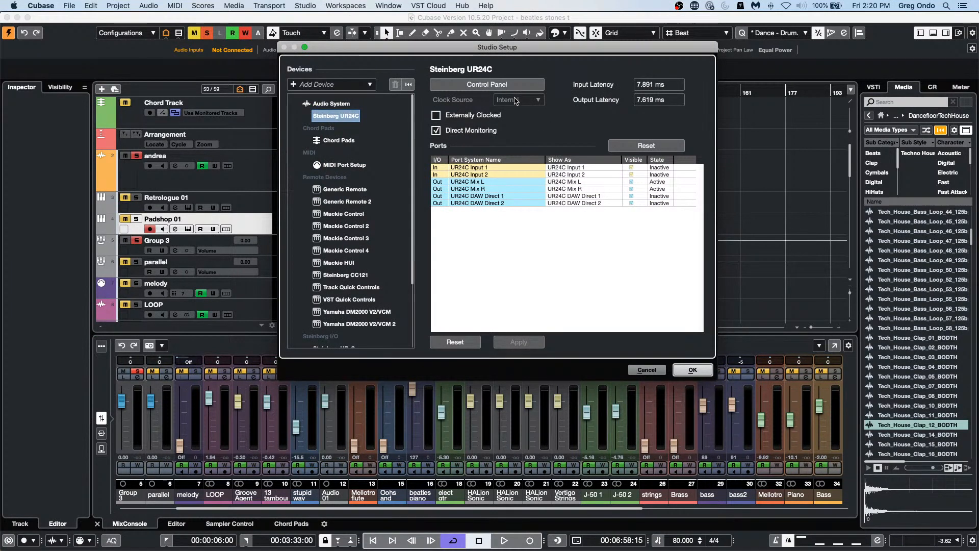
{"action": "left_click", "coordinate": [453, 131]}
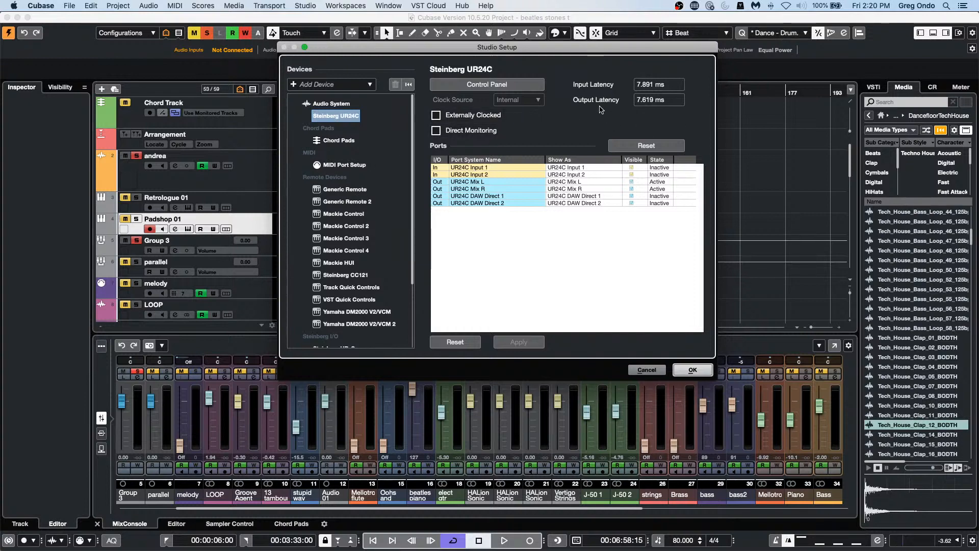
{"action": "left_click", "coordinate": [449, 131]}
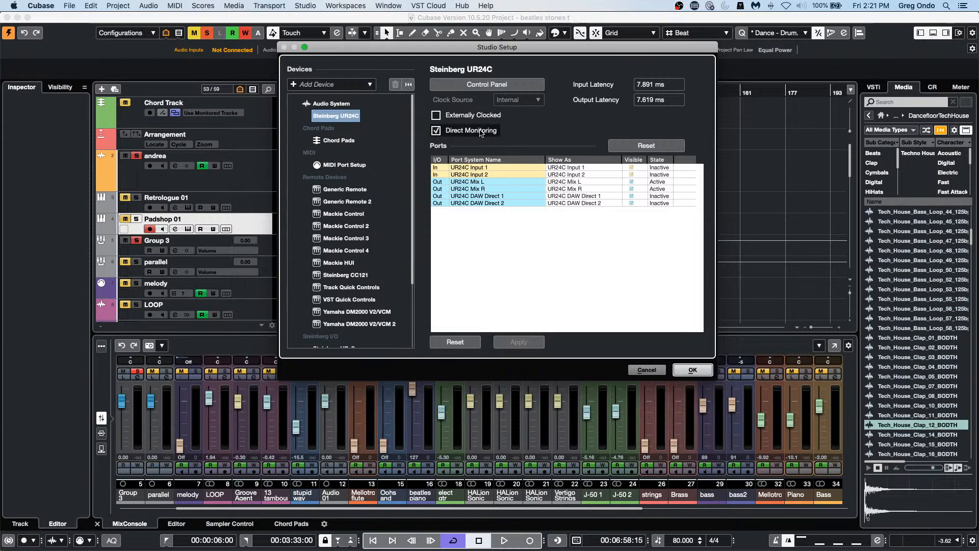
Switch off Direct Monitoring for the Steinberg UR24C and confirm the Studio Setup
{"action": "left_click", "coordinate": [438, 131]}
{"action": "left_click", "coordinate": [704, 371]}
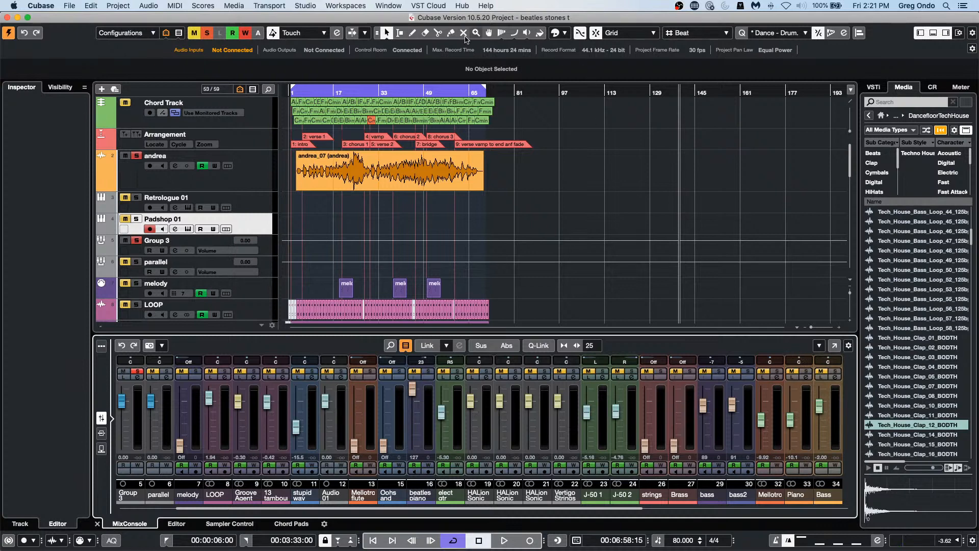
Reopen Studio Setup and examine the available buffer sizes in the Steinberg UR24C's control panel without changing them
{"action": "left_click", "coordinate": [306, 6]}
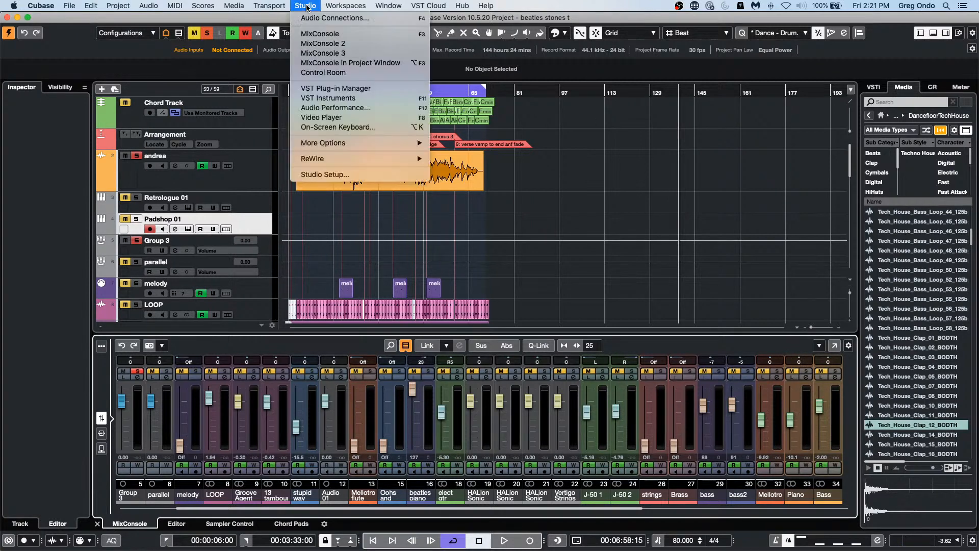
{"action": "left_click", "coordinate": [313, 174]}
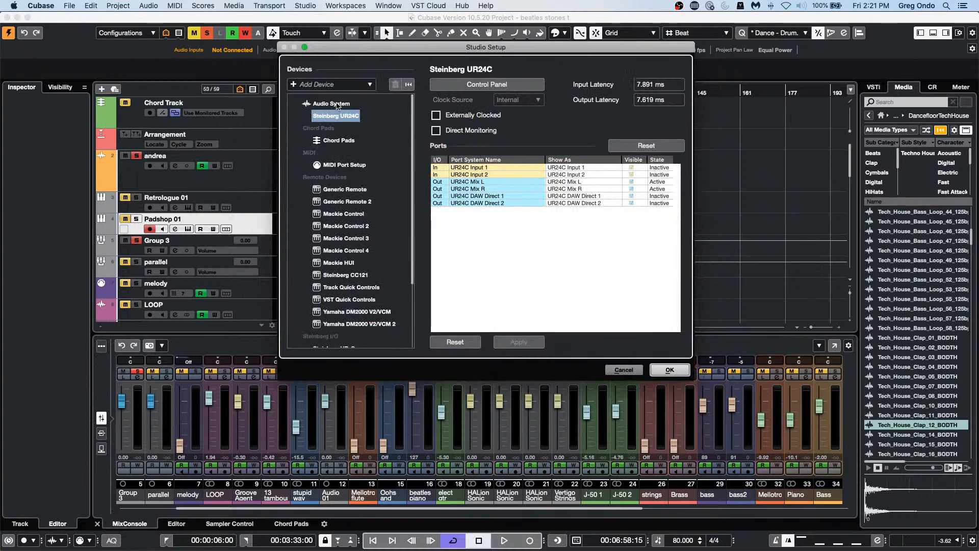
{"action": "left_click", "coordinate": [337, 105]}
{"action": "left_click", "coordinate": [336, 116]}
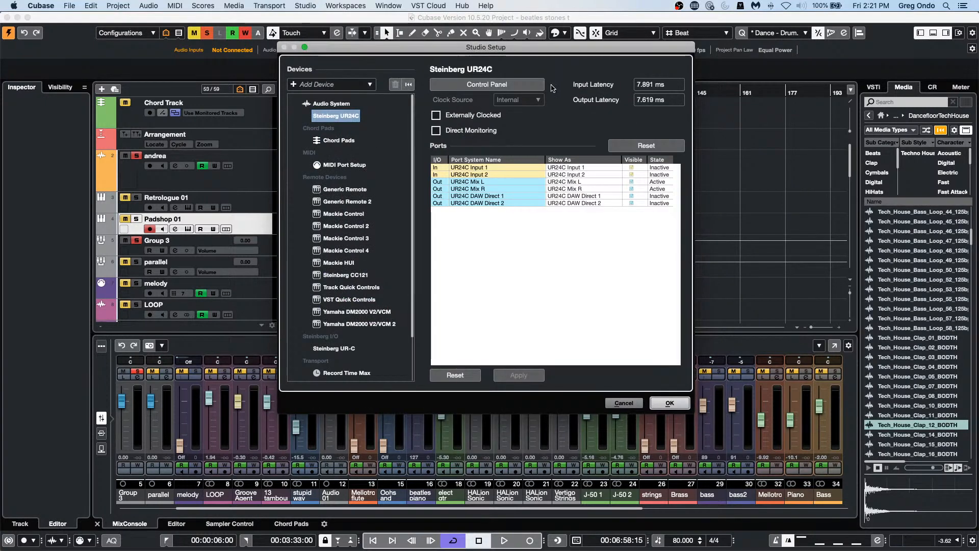
{"action": "left_click", "coordinate": [537, 86]}
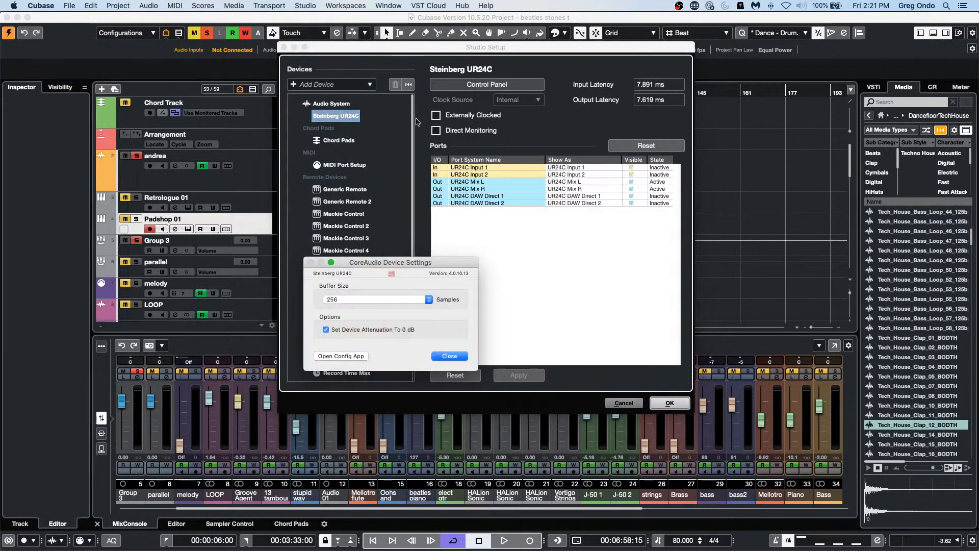
{"action": "left_click", "coordinate": [377, 301]}
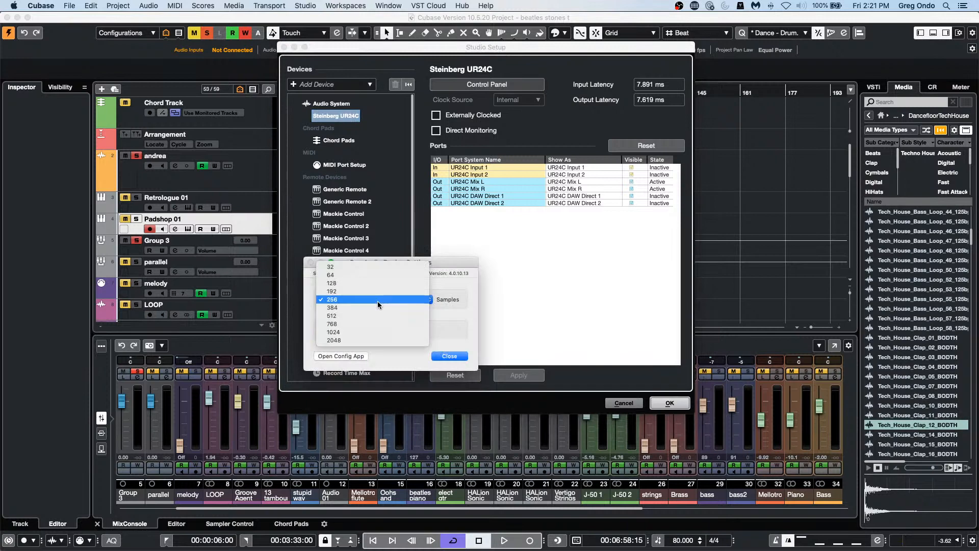
{"action": "left_click", "coordinate": [472, 264]}
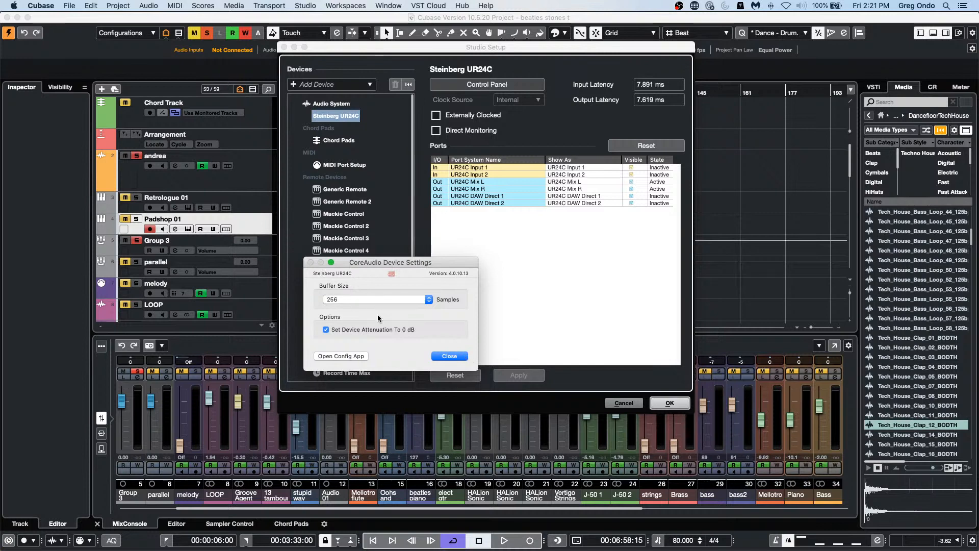
{"action": "left_click", "coordinate": [449, 356]}
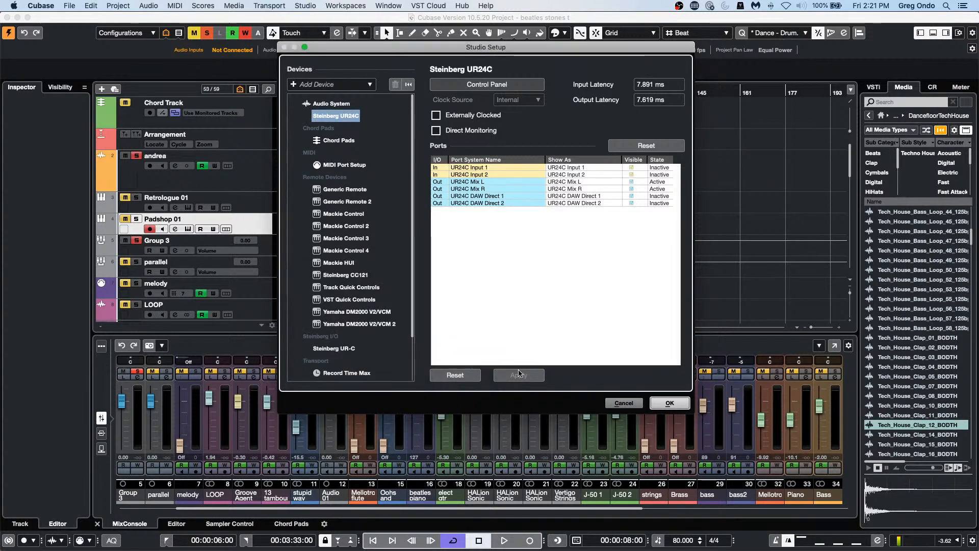
{"action": "left_click", "coordinate": [666, 403]}
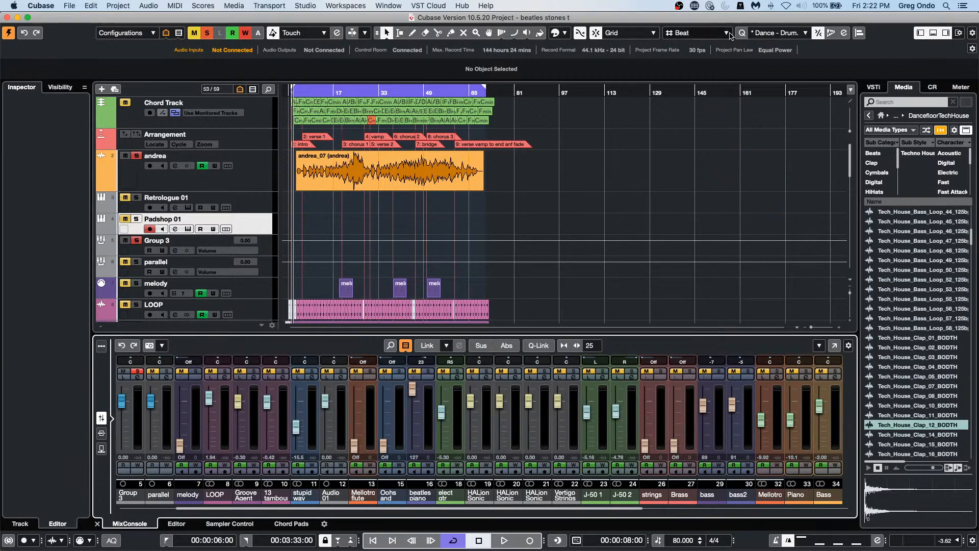
Recheck the Steinberg UR24C's input and output latency in Studio Setup
{"action": "left_click", "coordinate": [317, 5]}
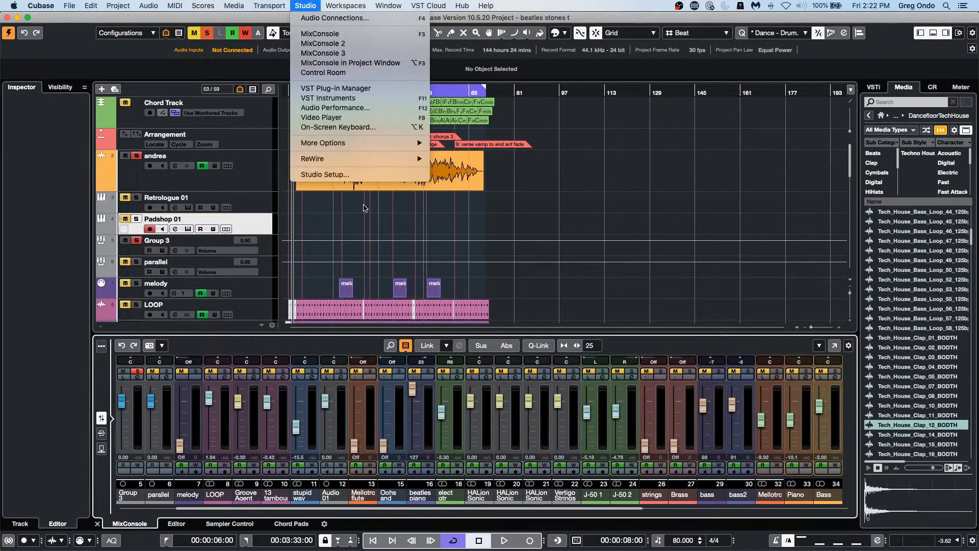
{"action": "left_click", "coordinate": [359, 179]}
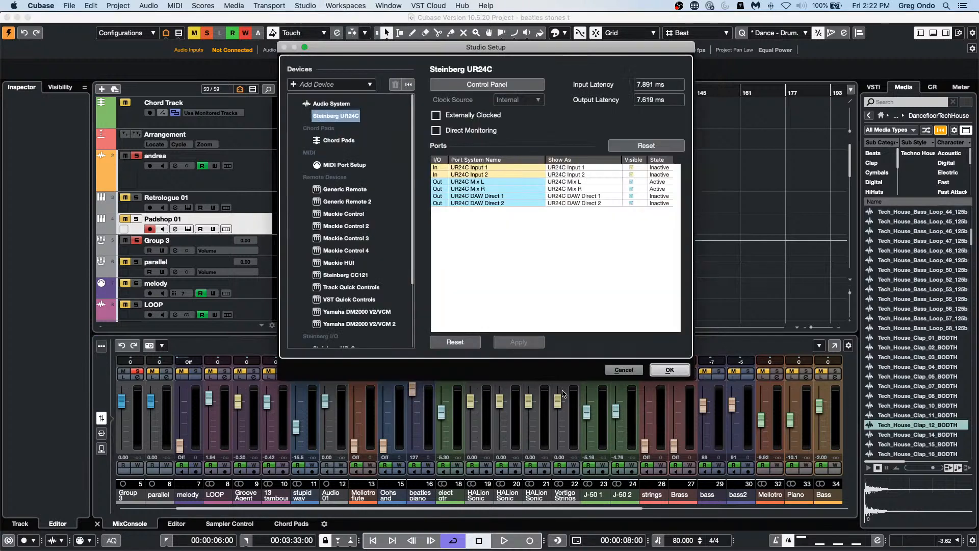
{"action": "left_click", "coordinate": [675, 370]}
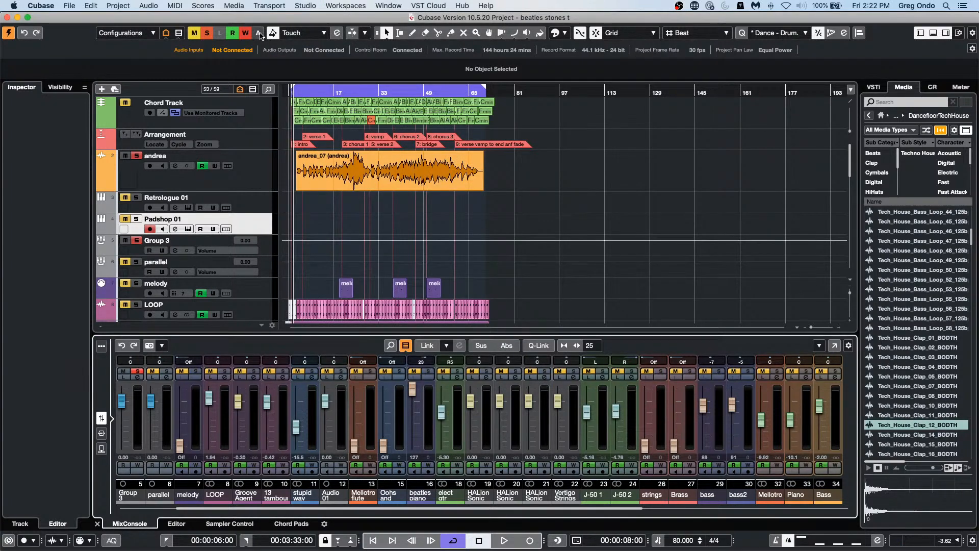
Open the first installed device in the MIDI Device Manager, inspect Channel 1's Volume parameter, and dismiss the device window
{"action": "left_click", "coordinate": [306, 5]}
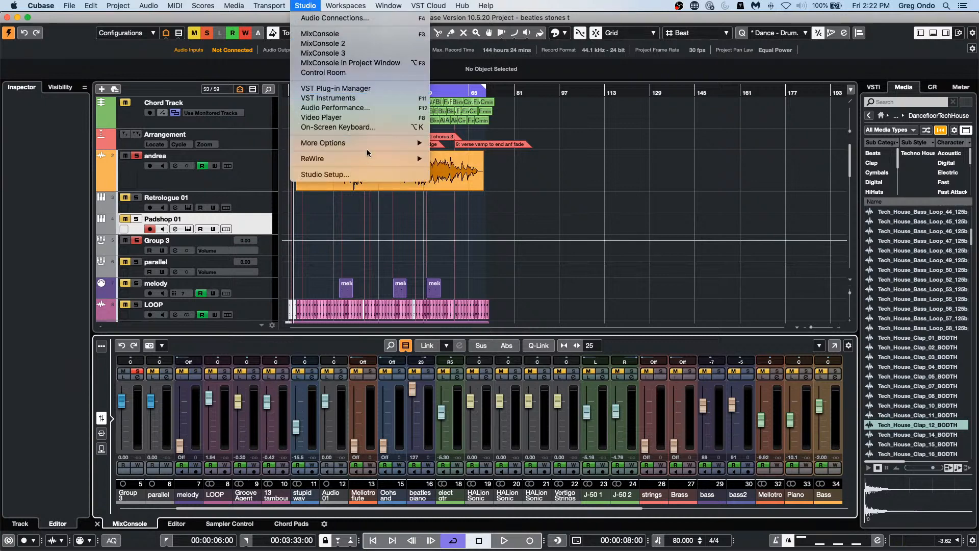
{"action": "mouse_move", "coordinate": [368, 145]}
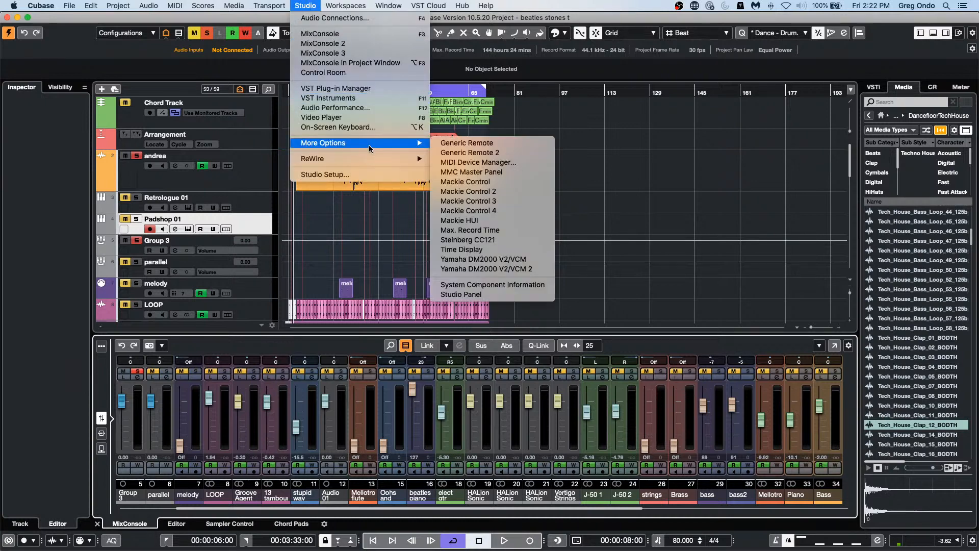
{"action": "left_click", "coordinate": [508, 163]}
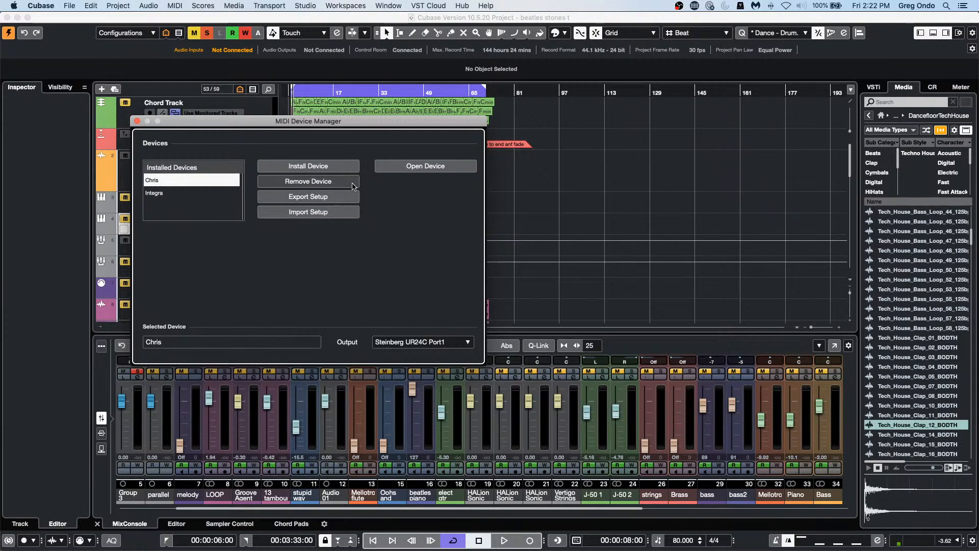
{"action": "left_click", "coordinate": [416, 169]}
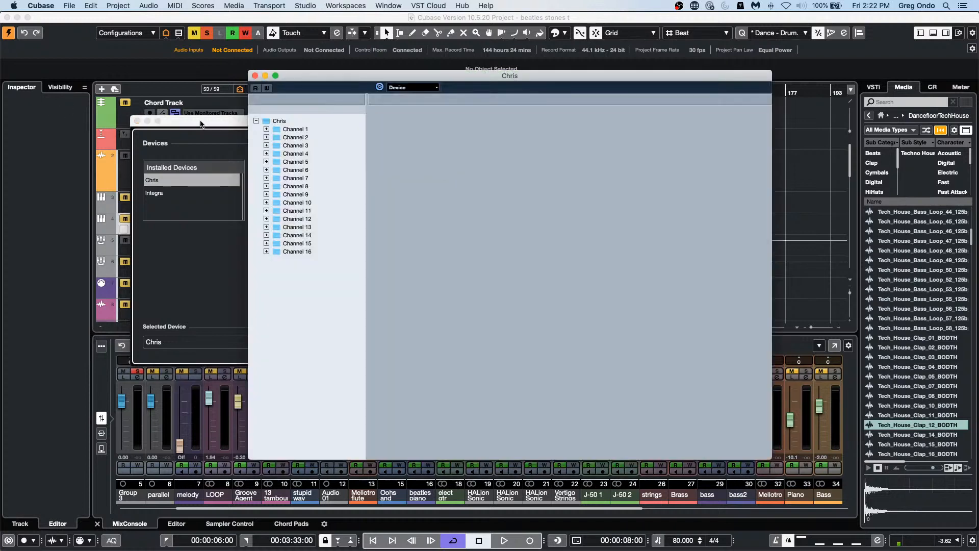
{"action": "left_click", "coordinate": [266, 129]}
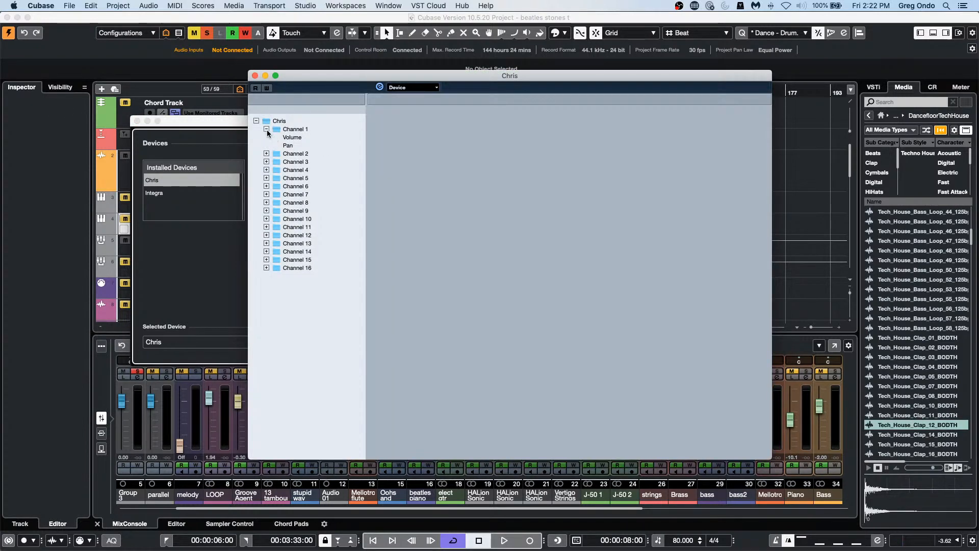
{"action": "left_click", "coordinate": [292, 138]}
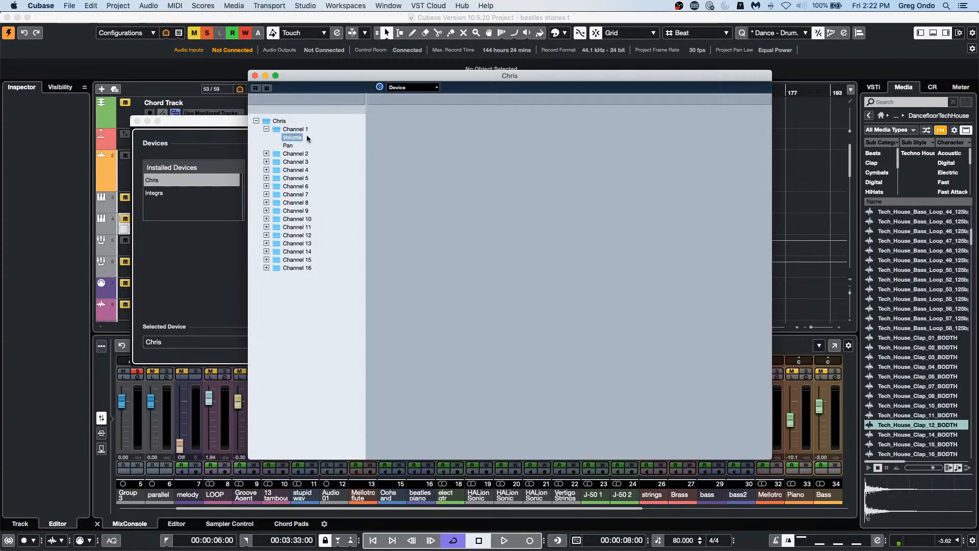
{"action": "left_click", "coordinate": [266, 77]}
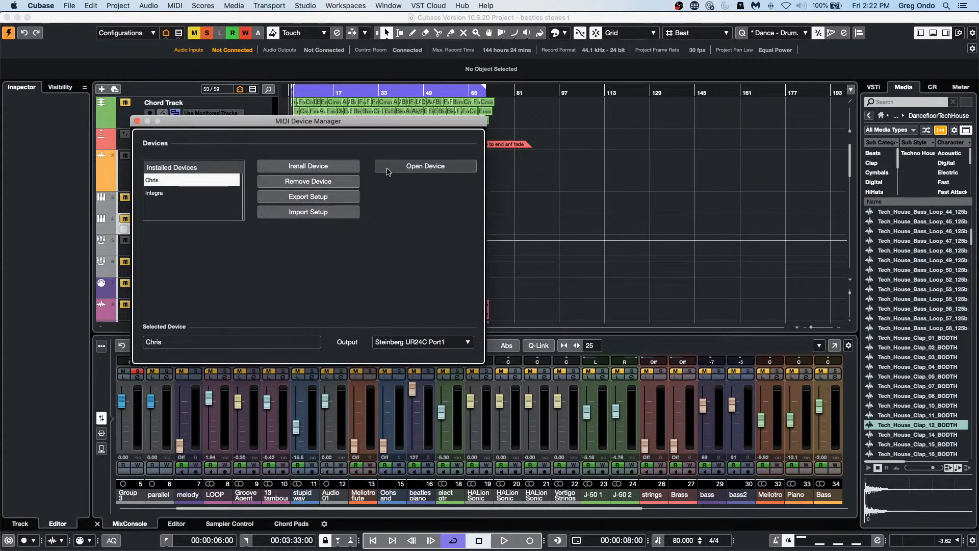
Open the Integra MIDI device and add an Inspector Size panel to its Channel 1 node
{"action": "left_click", "coordinate": [168, 192]}
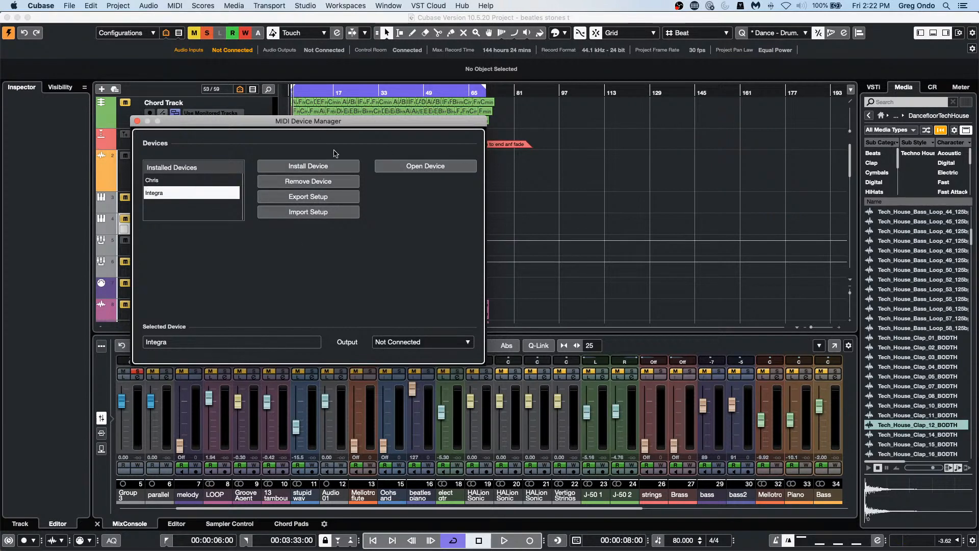
{"action": "left_click", "coordinate": [428, 168]}
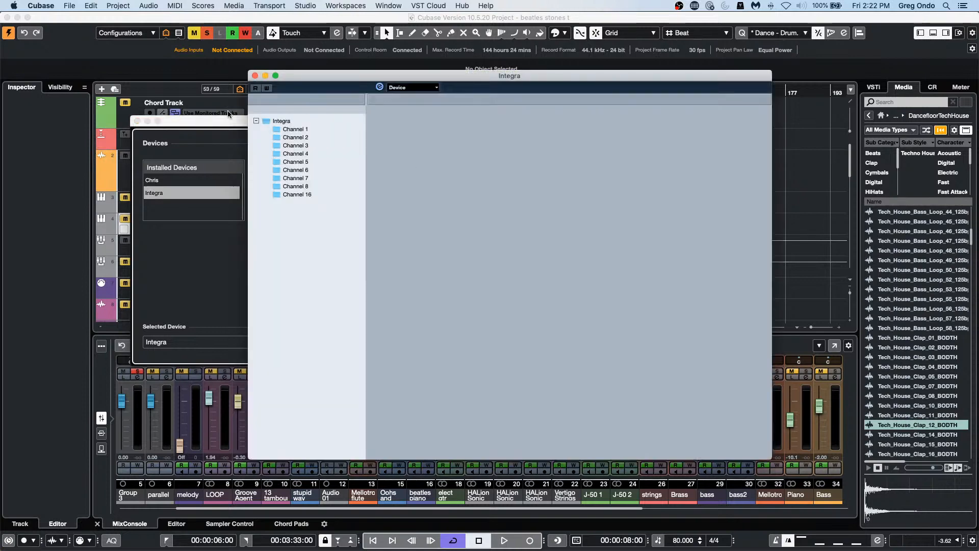
{"action": "left_click", "coordinate": [294, 129]}
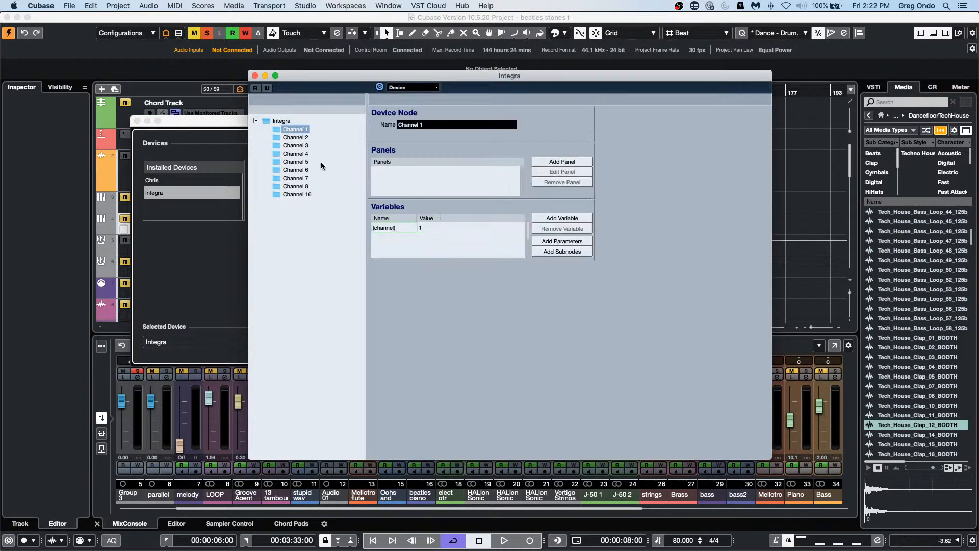
{"action": "left_click", "coordinate": [561, 161]}
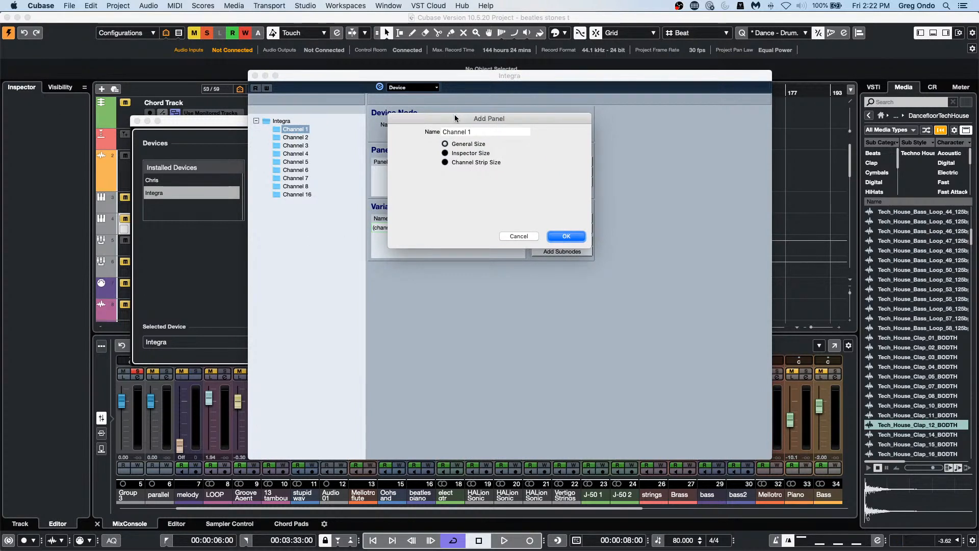
{"action": "left_click_drag", "start_coordinate": [455, 119], "coordinate": [384, 237]}
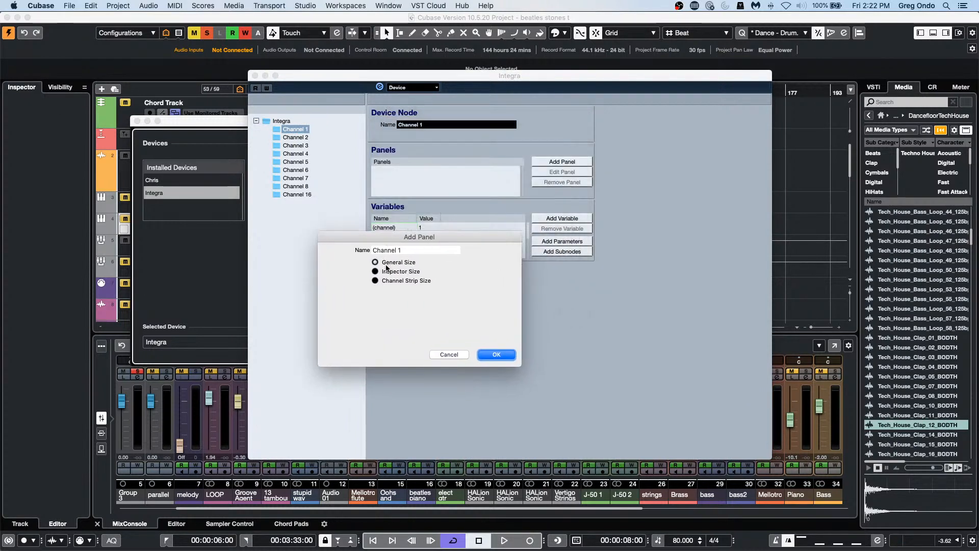
{"action": "left_click", "coordinate": [375, 271]}
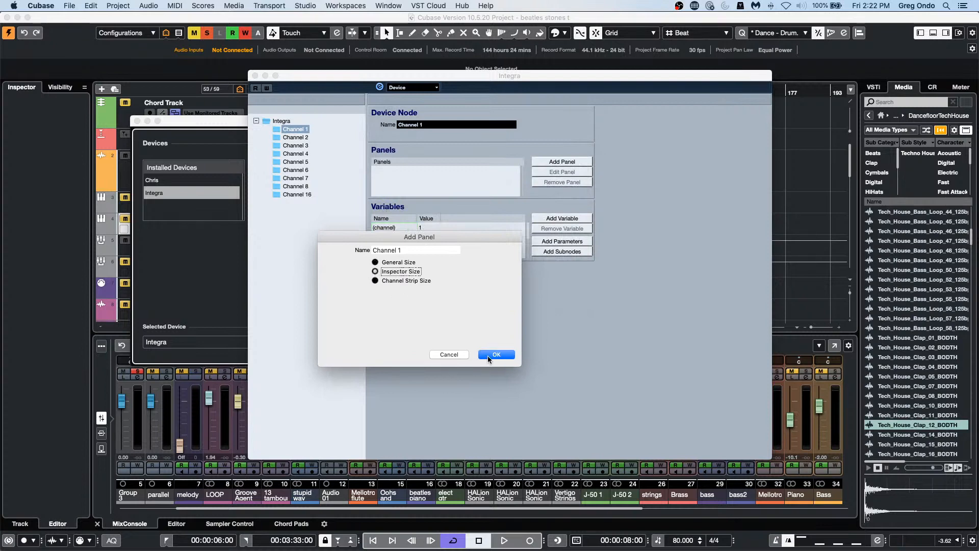
{"action": "left_click", "coordinate": [489, 355]}
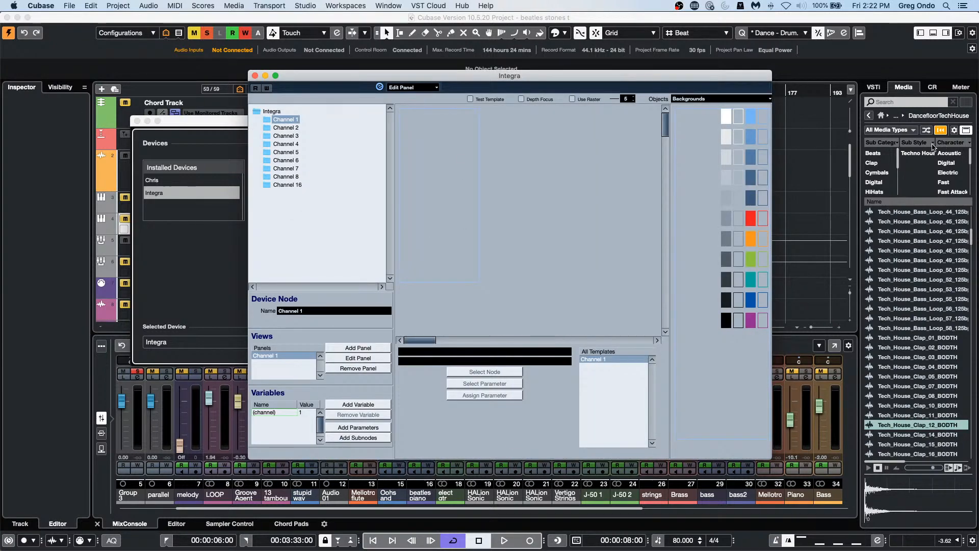
Place a titled vertical fader on the Channel 1 panel and assign it a new parameter named Volume that transmits CC: Main Volume
{"action": "left_click", "coordinate": [717, 100]}
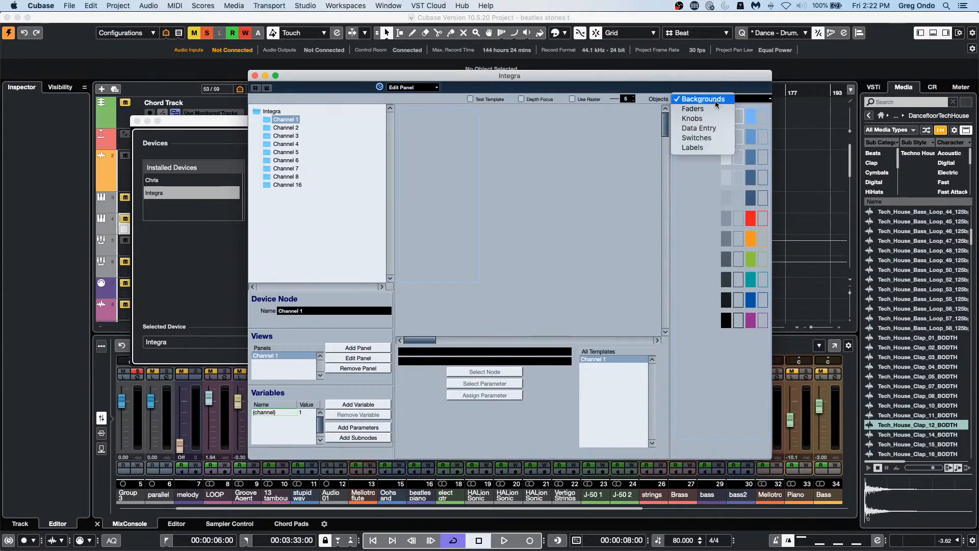
{"action": "left_click", "coordinate": [694, 109]}
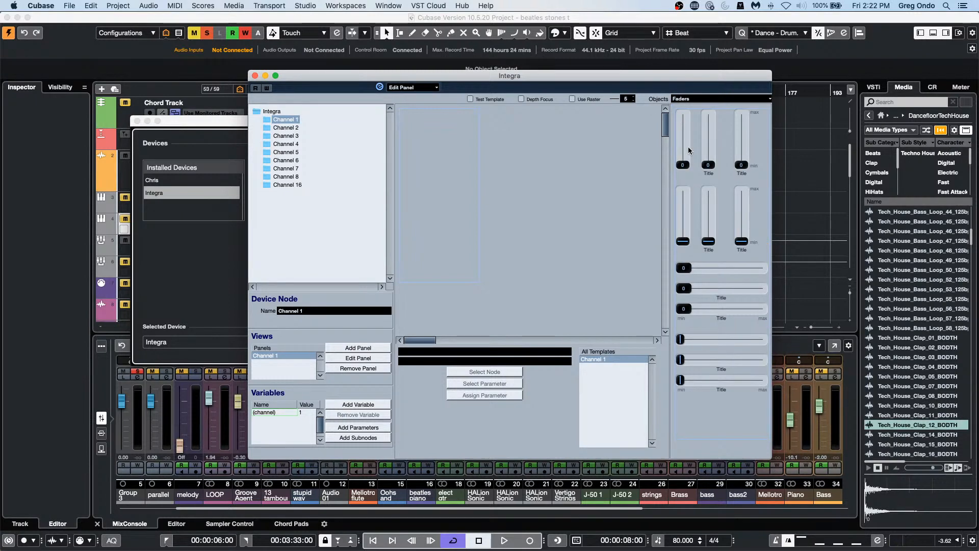
{"action": "left_click_drag", "start_coordinate": [712, 163], "coordinate": [400, 117]}
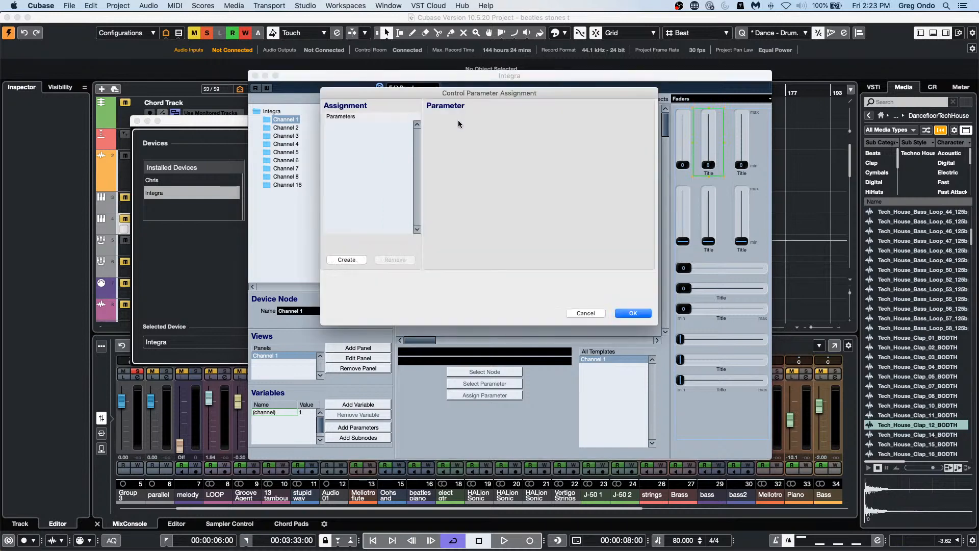
{"action": "left_click", "coordinate": [347, 260]}
{"action": "double_click", "coordinate": [515, 127]}
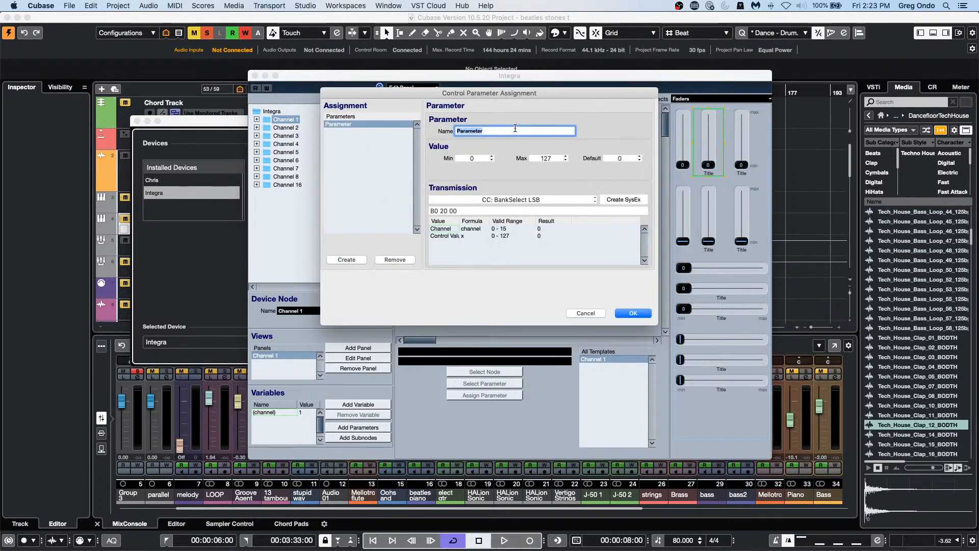
{"action": "type", "text": "v"}
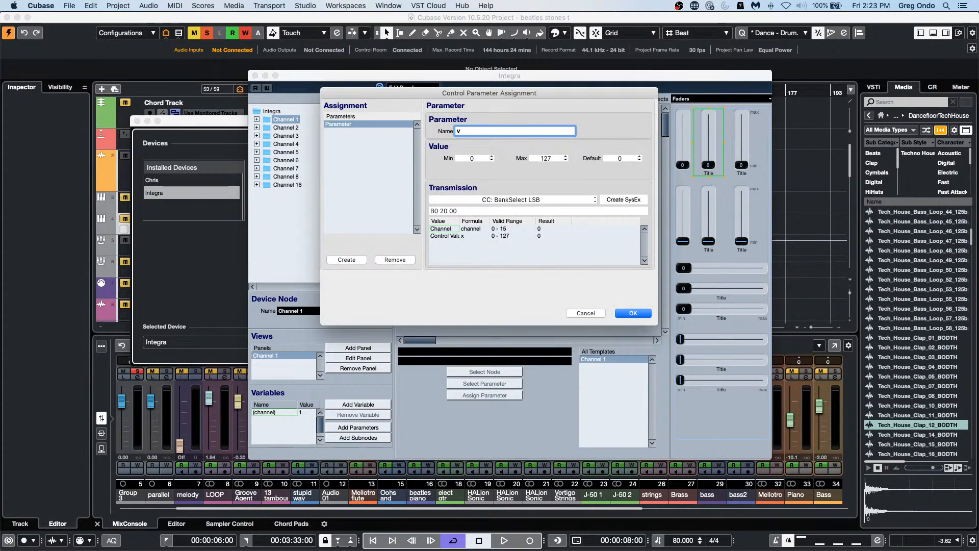
{"action": "type", "text": "olume"}
{"action": "left_click", "coordinate": [536, 199]}
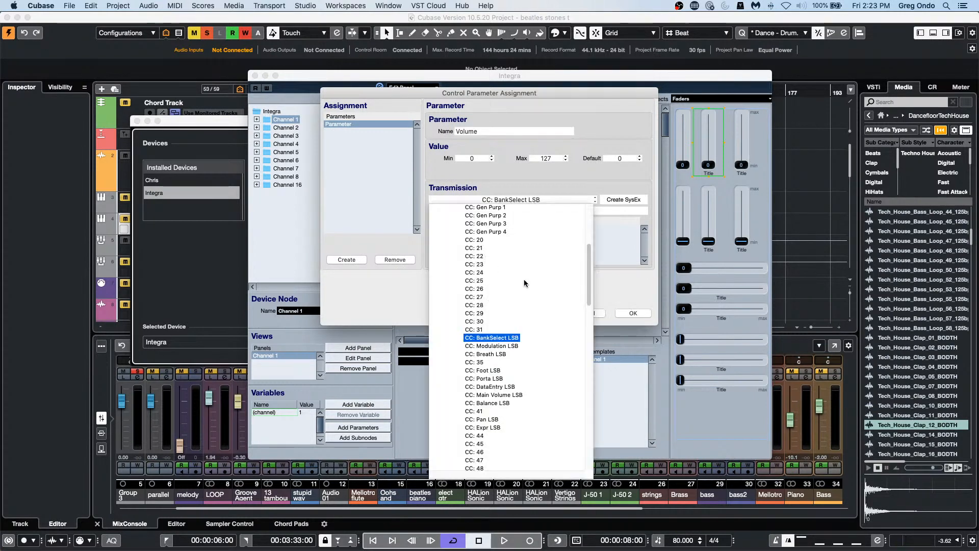
{"action": "scroll", "coordinate": [524, 284], "scroll_direction": "up", "scroll_amount": 5}
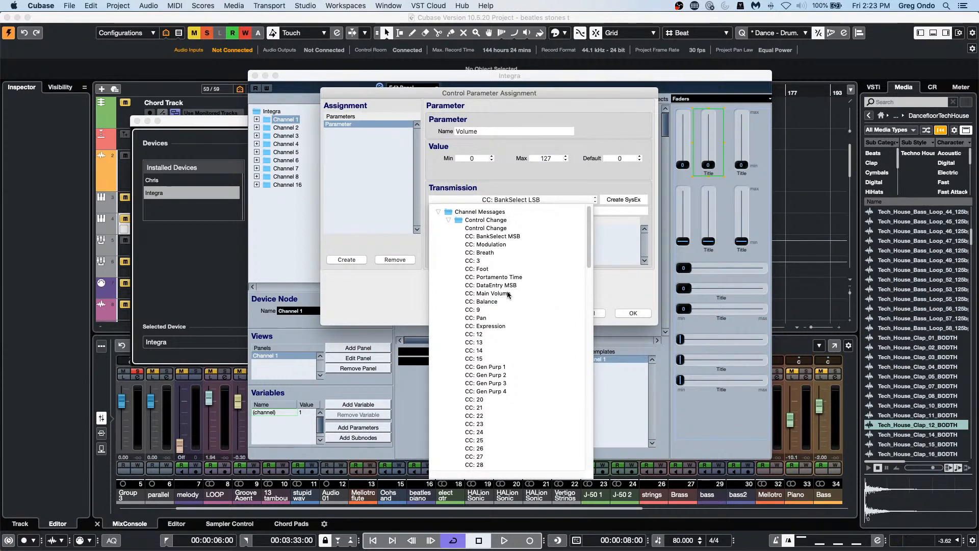
{"action": "left_click", "coordinate": [489, 293]}
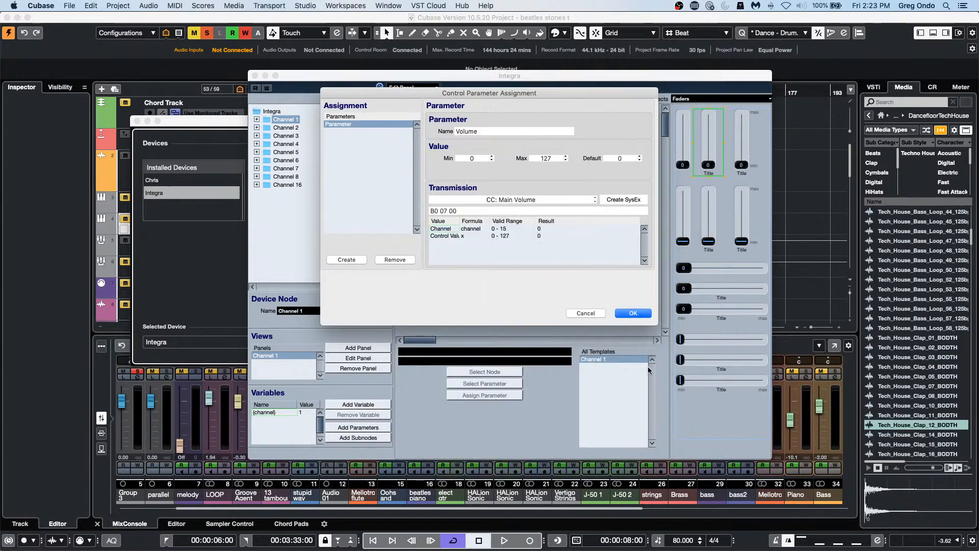
{"action": "left_click", "coordinate": [637, 313]}
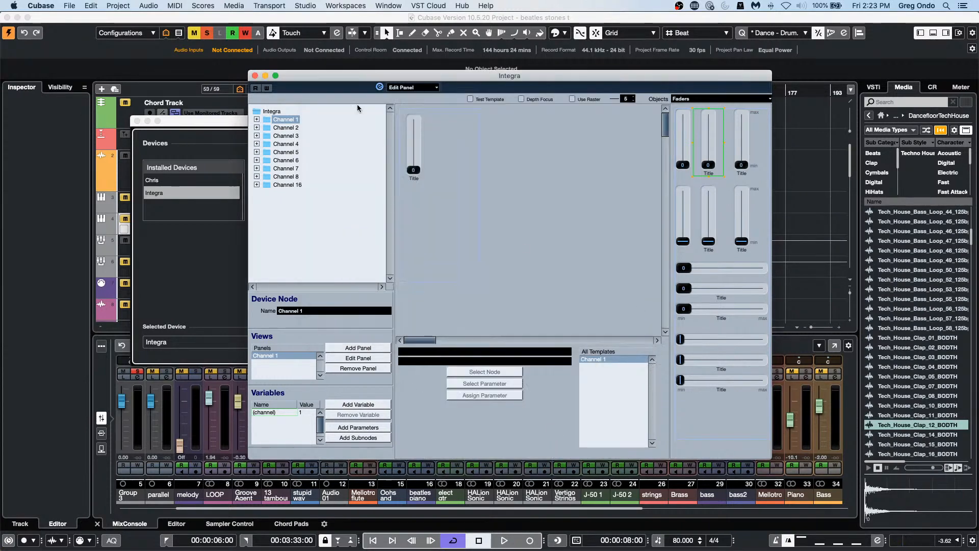
Change the title of the fader on the Channel 1 panel to volume
{"action": "double_click", "coordinate": [414, 177]}
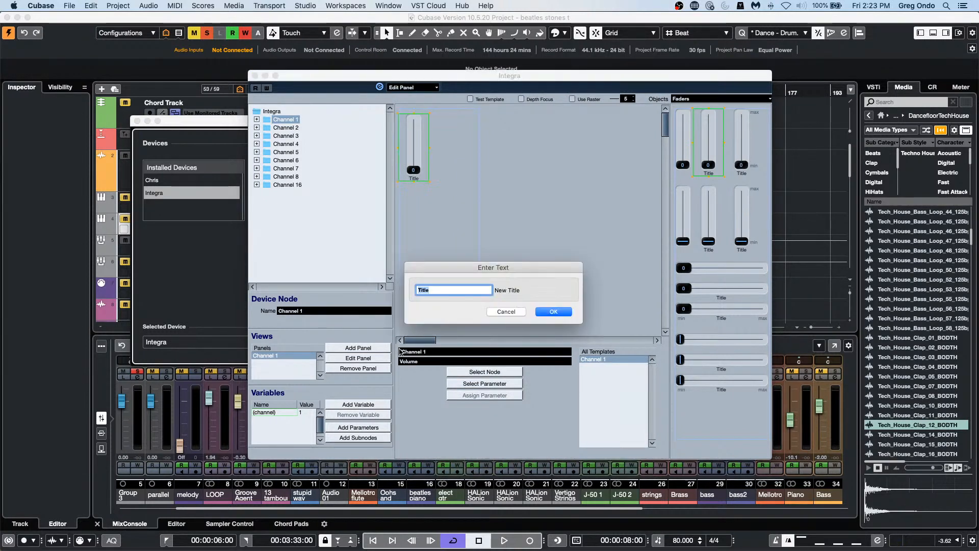
{"action": "type", "text": "volume"}
{"action": "key", "text": "Return"}
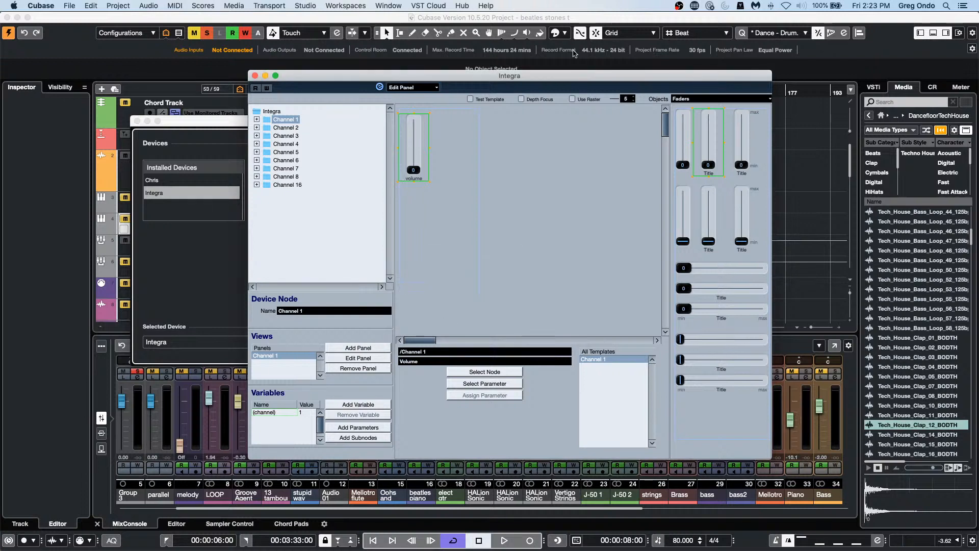
Place a titled knob below the volume fader and assign it a new parameter that transmits CC: Pan with a default value of 63
{"action": "left_click", "coordinate": [694, 99]}
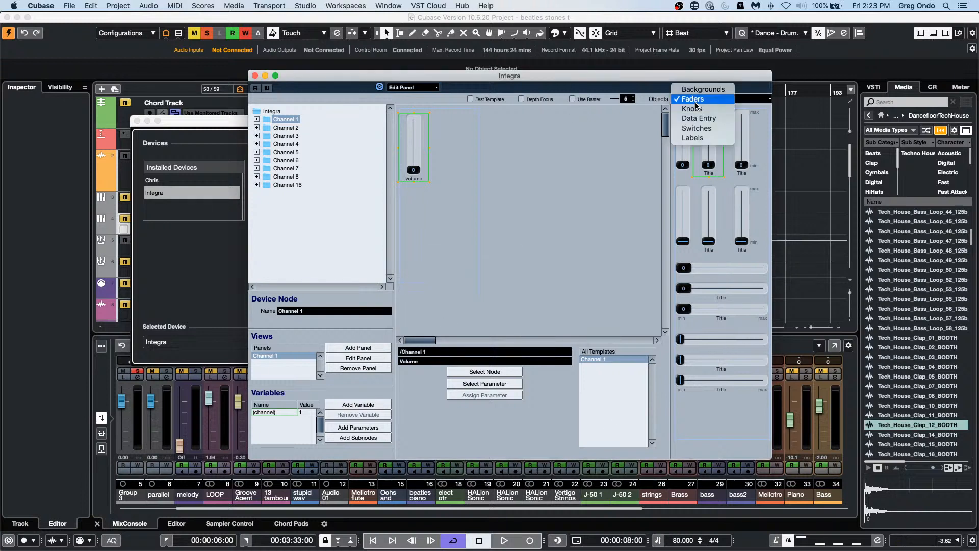
{"action": "left_click", "coordinate": [694, 108]}
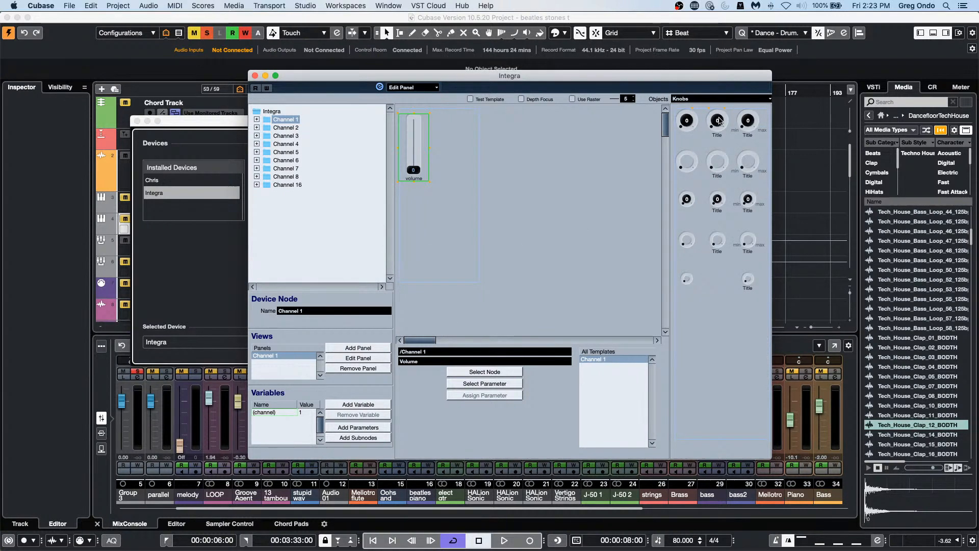
{"action": "left_click_drag", "start_coordinate": [719, 121], "coordinate": [396, 180]}
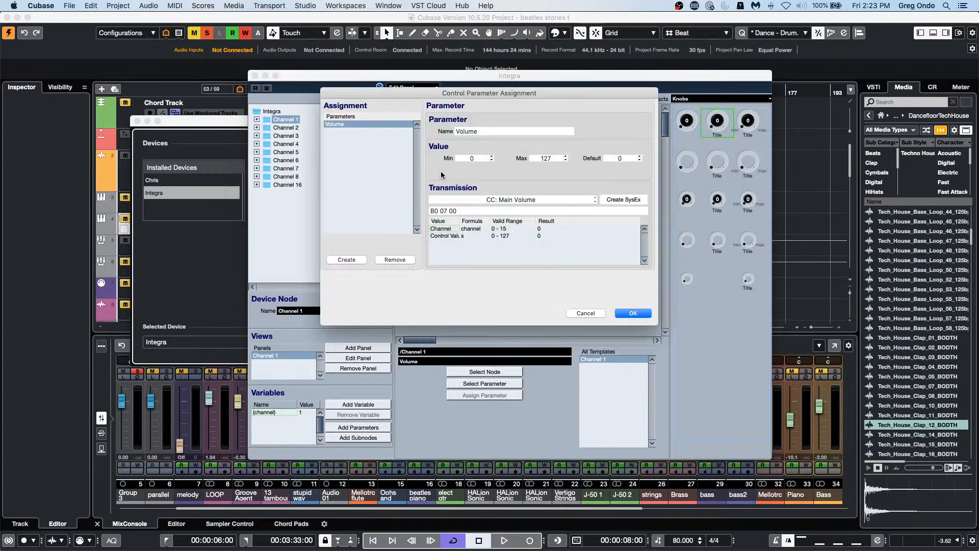
{"action": "left_click", "coordinate": [342, 260]}
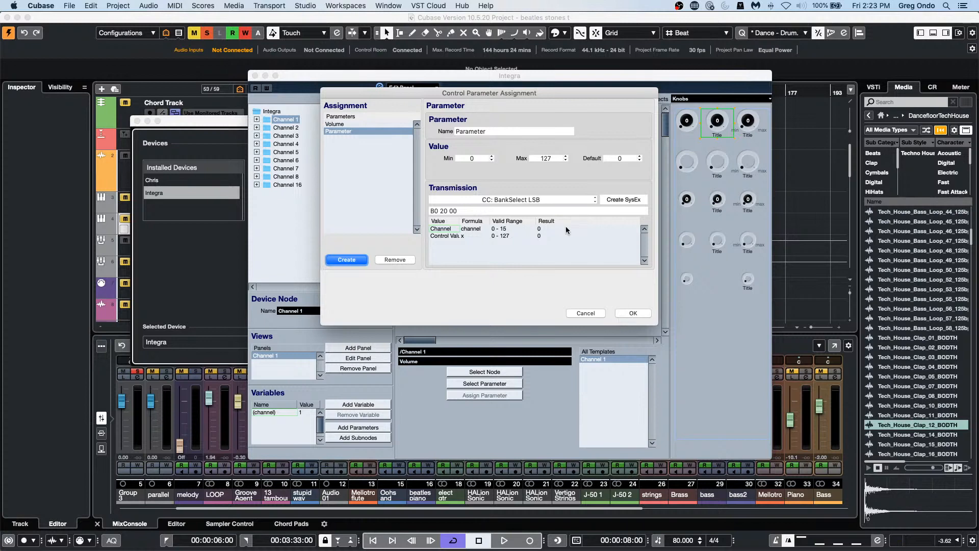
{"action": "double_click", "coordinate": [488, 131]}
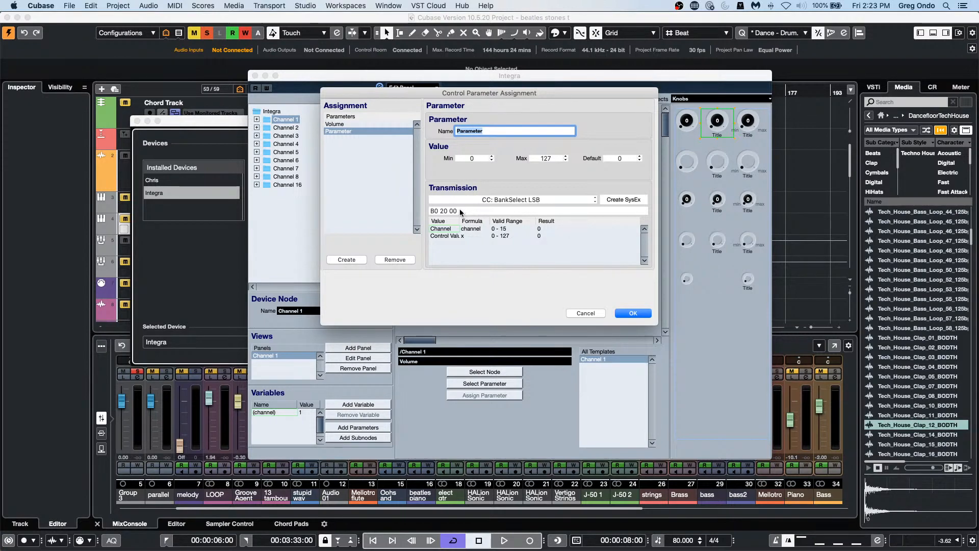
{"action": "left_click", "coordinate": [489, 204]}
{"action": "scroll", "coordinate": [499, 312], "scroll_direction": "up", "scroll_amount": 5}
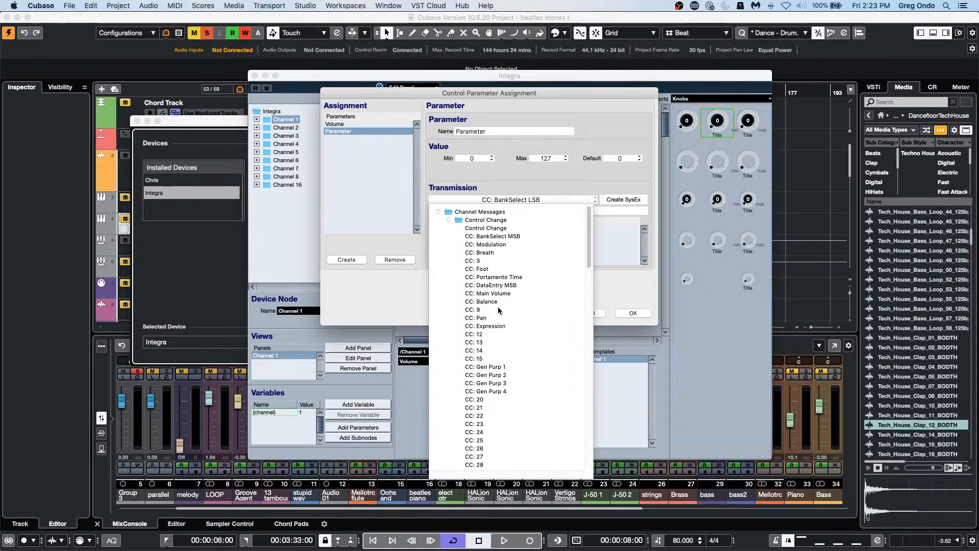
{"action": "left_click", "coordinate": [482, 317]}
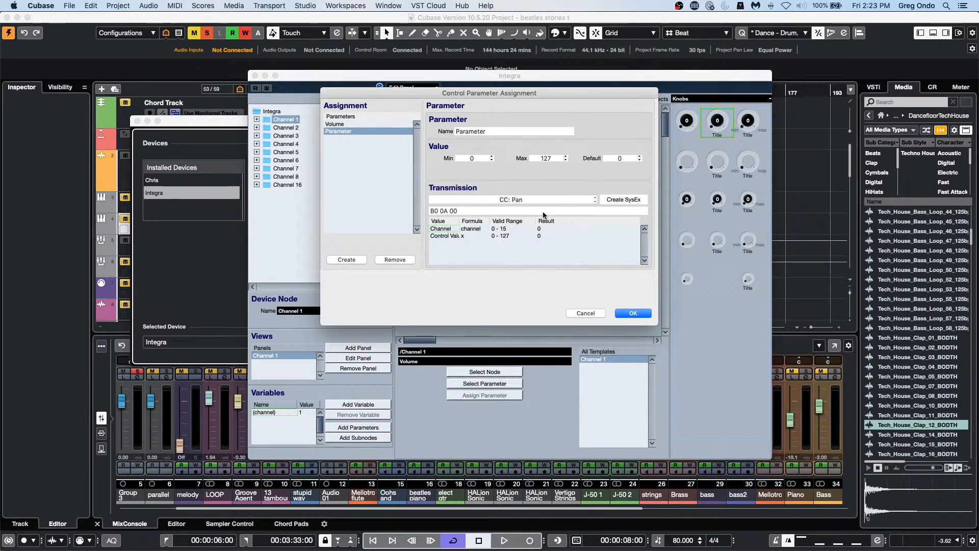
{"action": "left_click", "coordinate": [613, 159]}
{"action": "type", "text": "63"}
{"action": "left_click", "coordinate": [633, 313]}
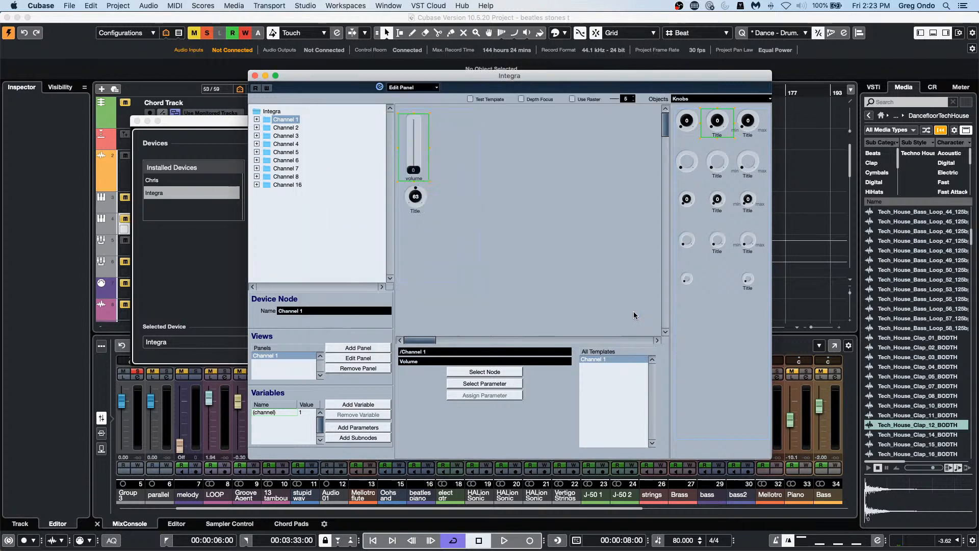
Change the title of the knob below the volume fader to Oan
{"action": "double_click", "coordinate": [414, 210]}
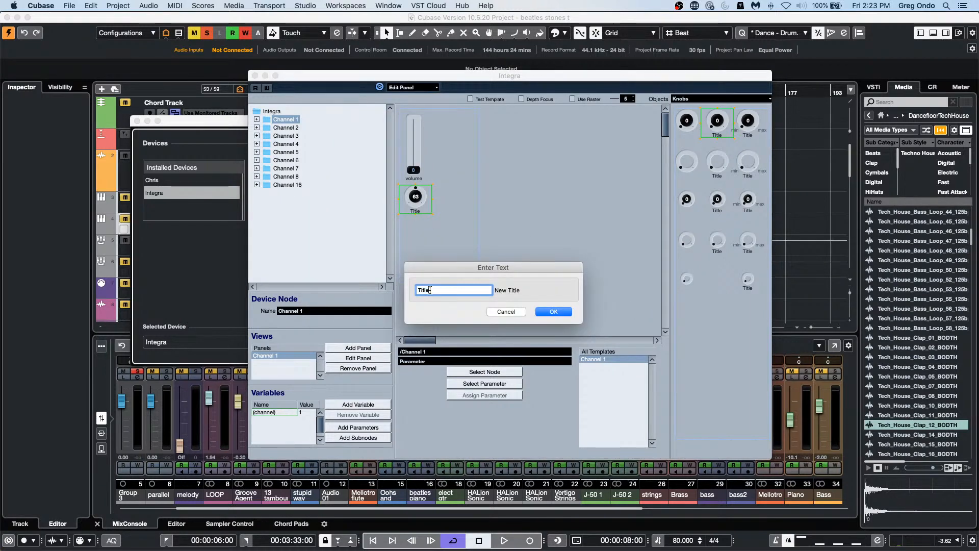
{"action": "type", "text": "ch"}
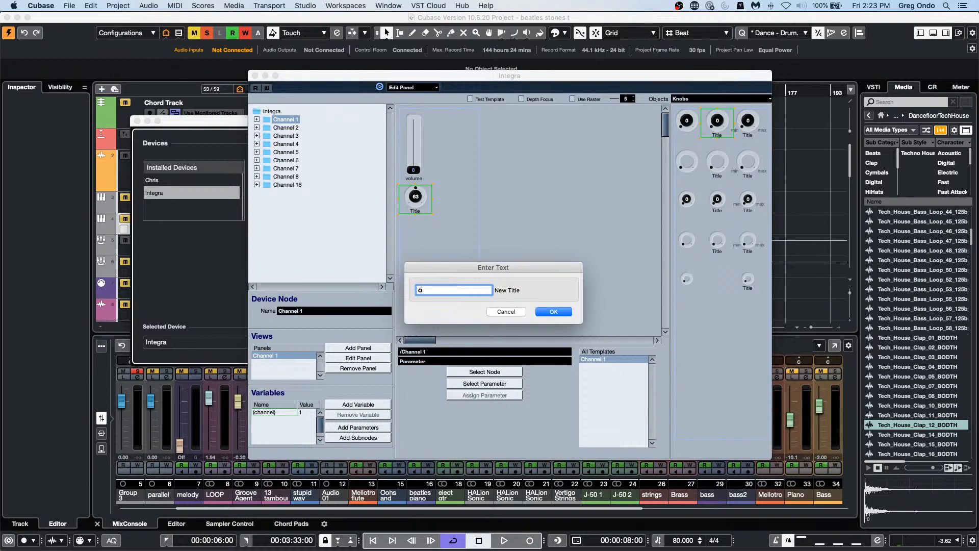
{"action": "type", "text": "an"}
{"action": "key", "text": "Return"}
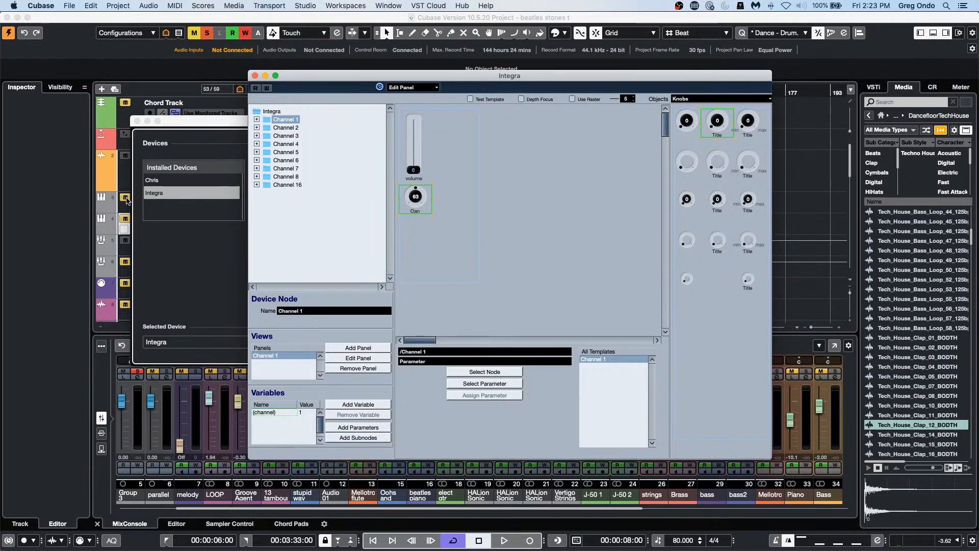
Try shifting the Oan knob slightly to the right, undo the move and the knob's placement, and redo the placement
{"action": "left_click", "coordinate": [442, 235]}
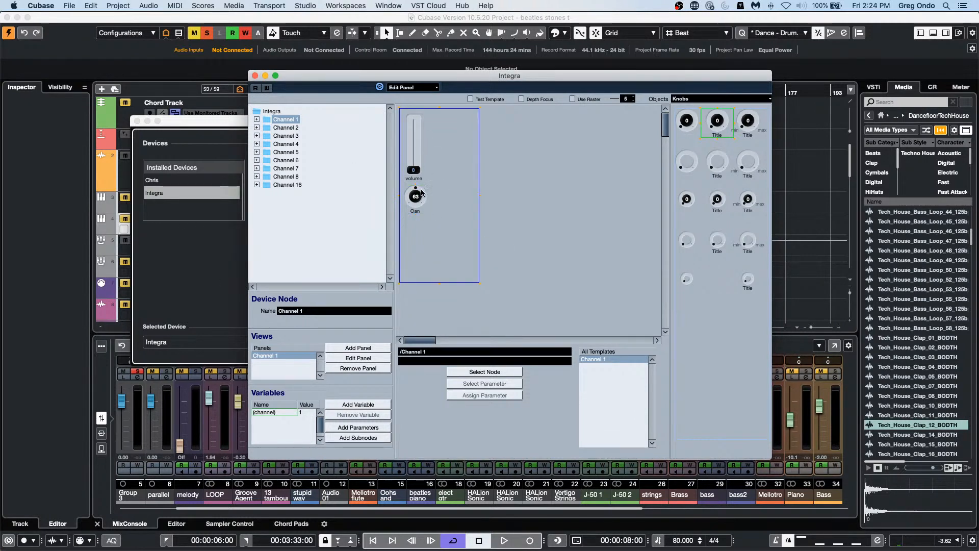
{"action": "mouse_move", "coordinate": [421, 192]}
{"action": "left_mouse_down"}
{"action": "mouse_move", "coordinate": [419, 202]}
{"action": "mouse_move", "coordinate": [440, 194]}
{"action": "left_mouse_up"}
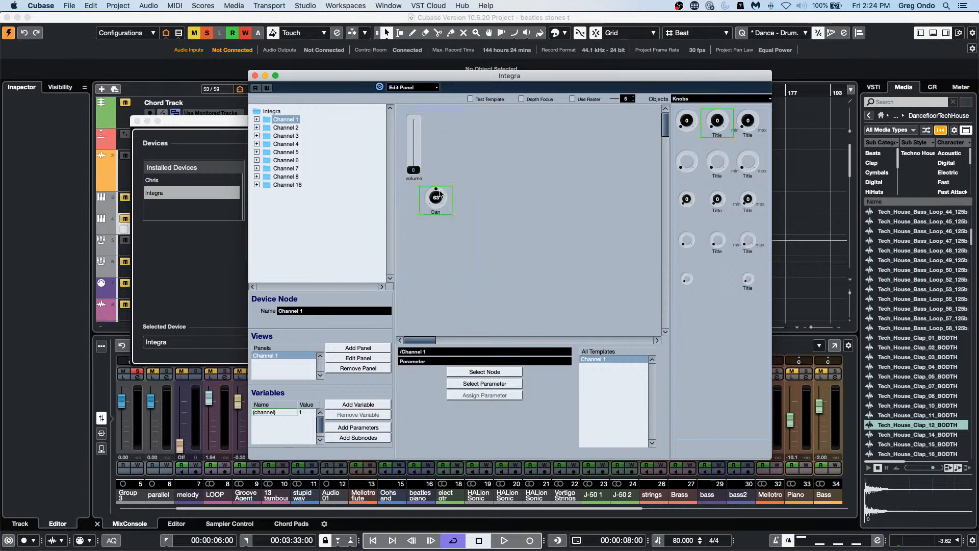
{"action": "key", "text": "super+z"}
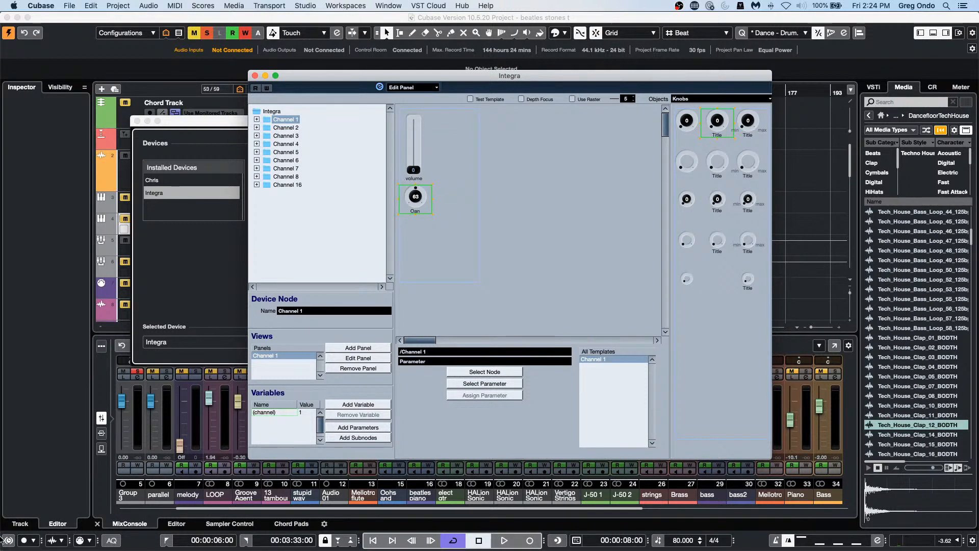
{"action": "key", "text": "super+z"}
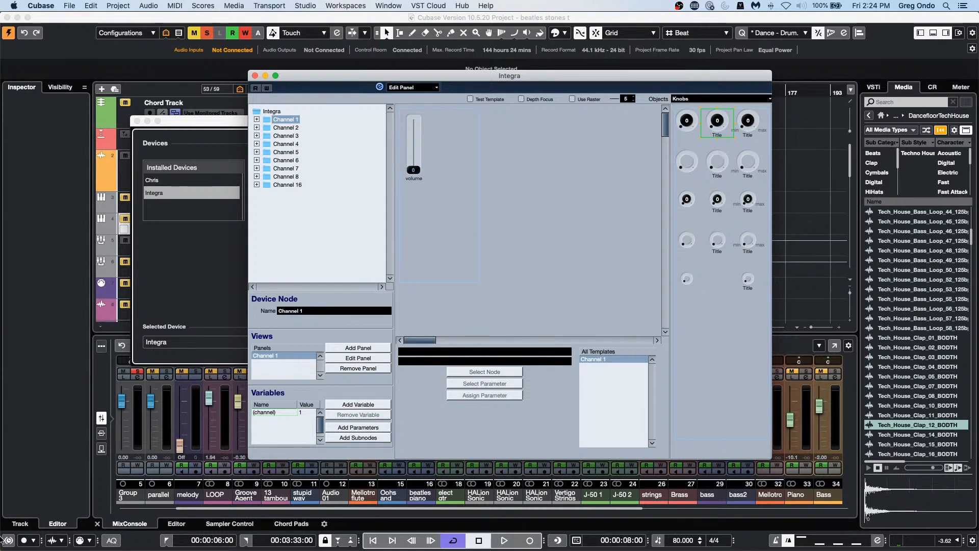
{"action": "key", "text": "super+shift+z"}
{"action": "key", "text": "super+shift+z"}
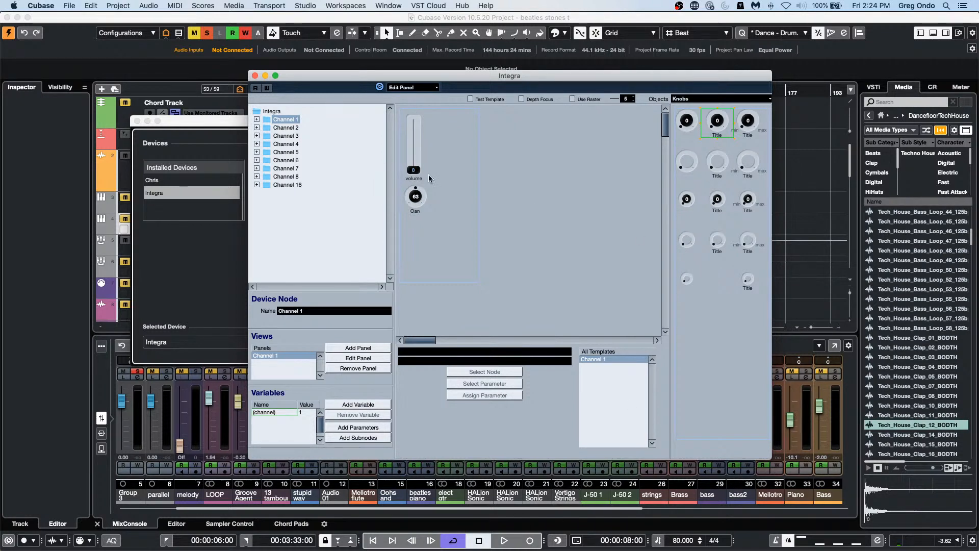
Select the volume fader and the Oan knob together and align them by their lefts and by their centers
{"action": "left_click", "coordinate": [442, 151]}
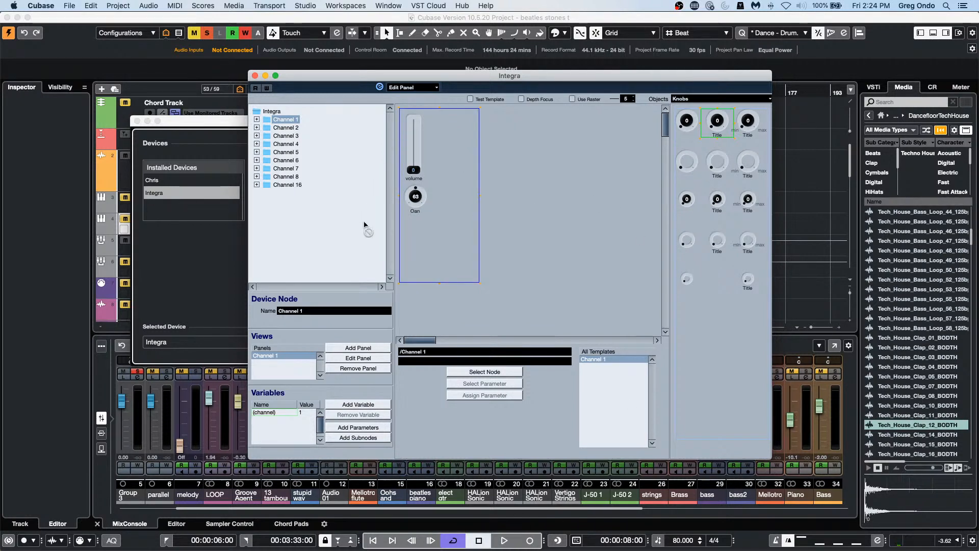
{"action": "left_click", "coordinate": [417, 204]}
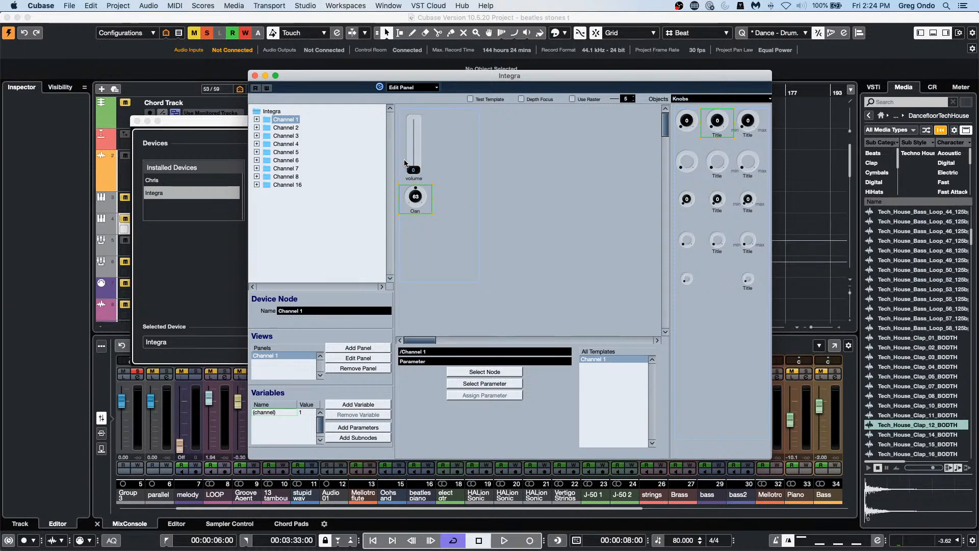
{"action": "left_click", "coordinate": [415, 150], "text": "shift"}
{"action": "right_click", "coordinate": [418, 204]}
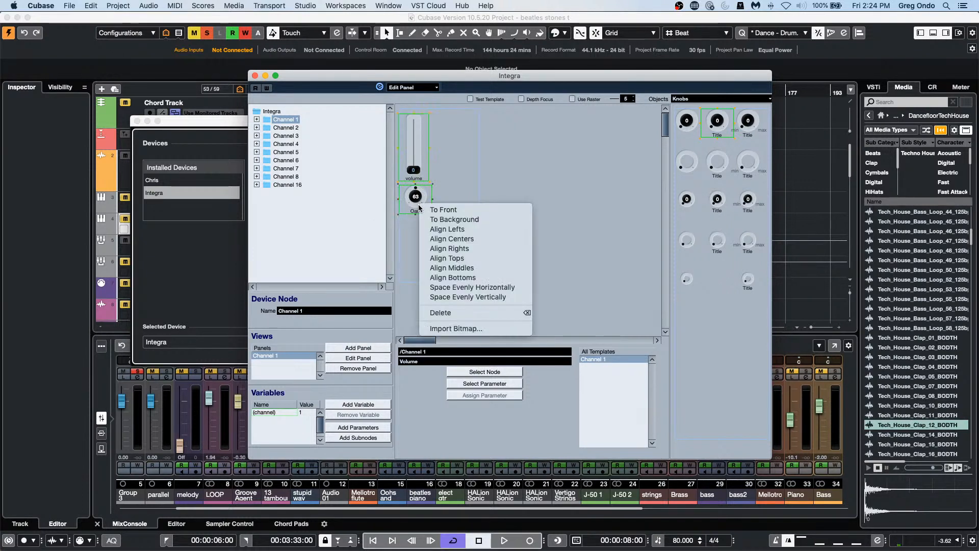
{"action": "left_click", "coordinate": [462, 230]}
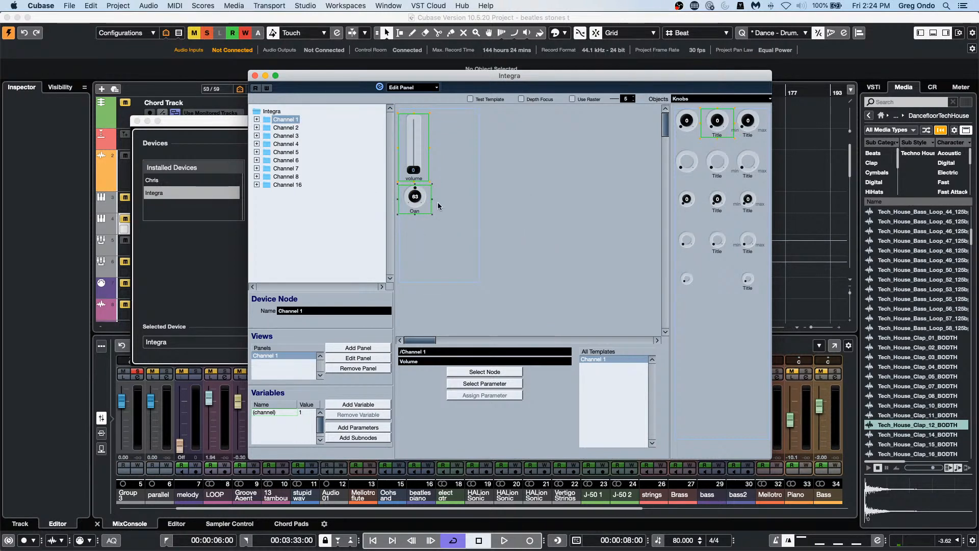
{"action": "right_click", "coordinate": [420, 196]}
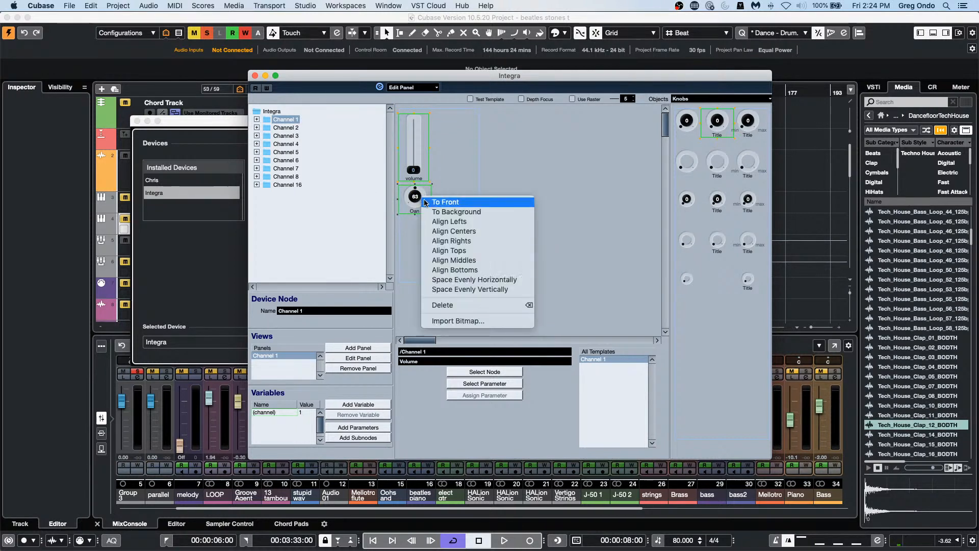
{"action": "left_click", "coordinate": [473, 233]}
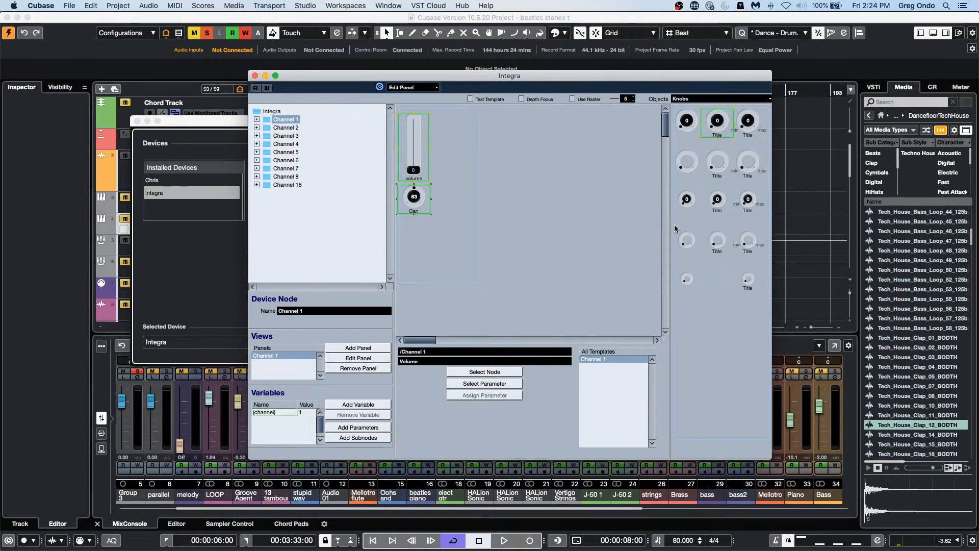
Place another titled knob to the right of the volume fader and assign it a newly created parameter with the default settings
{"action": "left_click_drag", "start_coordinate": [708, 121], "coordinate": [428, 119]}
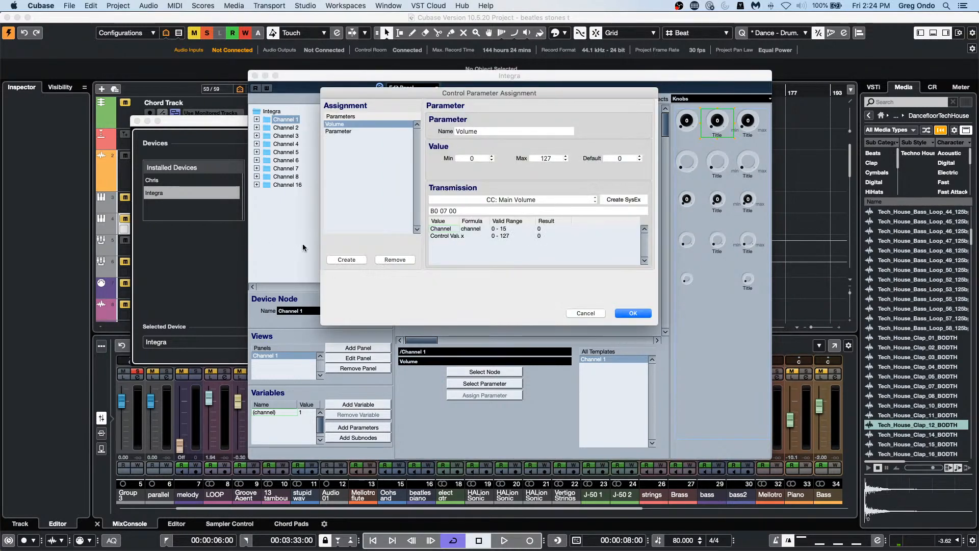
{"action": "left_click", "coordinate": [341, 259]}
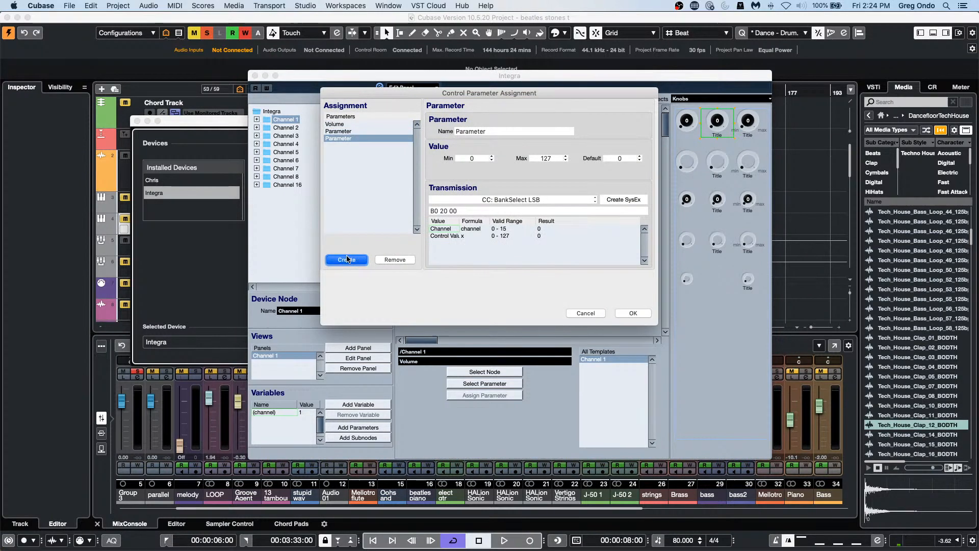
{"action": "left_click", "coordinate": [631, 312]}
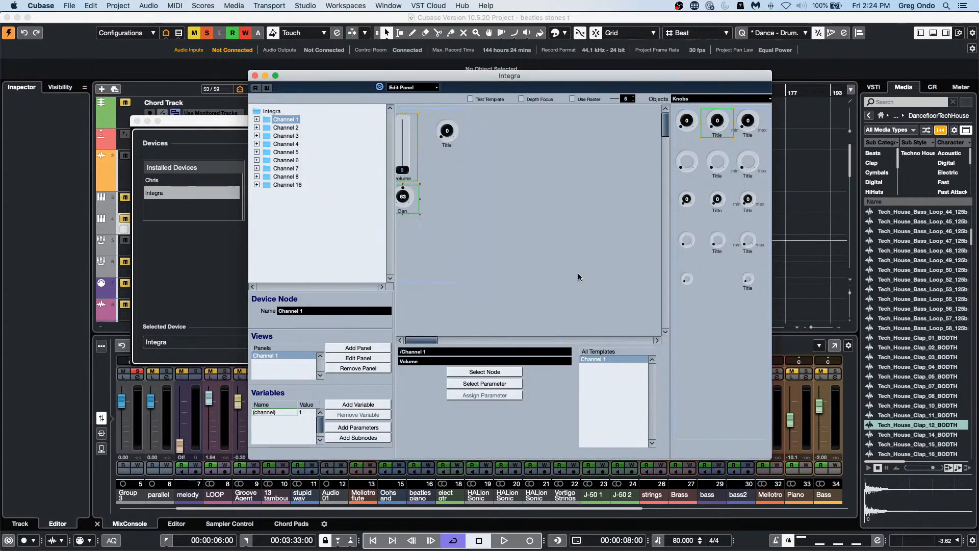
Close the Integra device window with its changes saved and close the MIDI Device Manager
{"action": "left_click", "coordinate": [255, 76]}
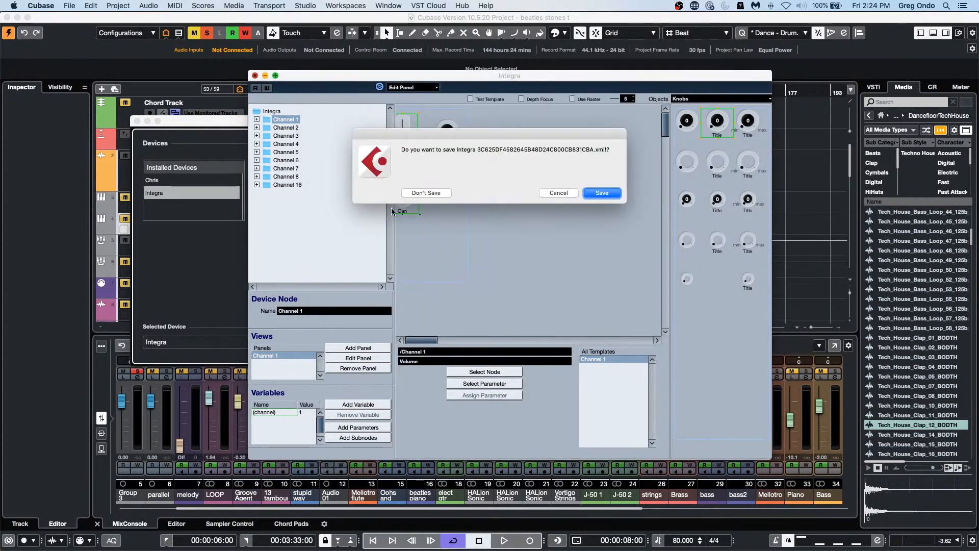
{"action": "left_click", "coordinate": [601, 193]}
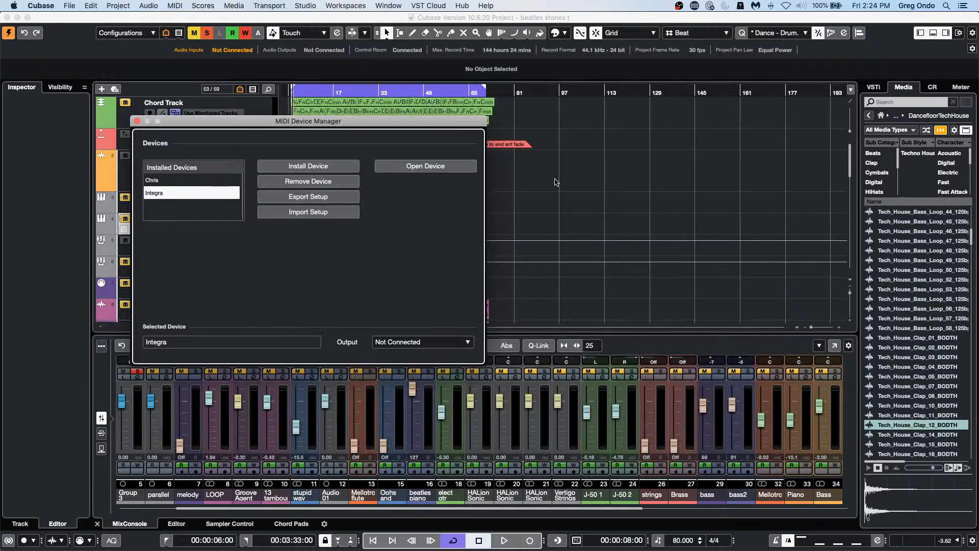
{"action": "left_click", "coordinate": [136, 121]}
Add one MIDI track below the selected audio track and open its input routing choices
{"action": "right_click", "coordinate": [242, 174]}
{"action": "mouse_move", "coordinate": [312, 179]}
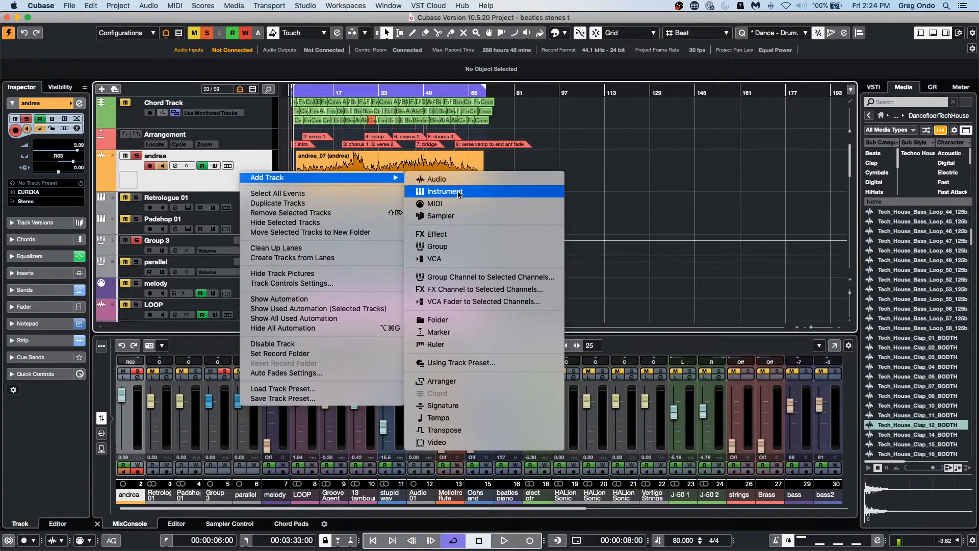
{"action": "left_click", "coordinate": [439, 203]}
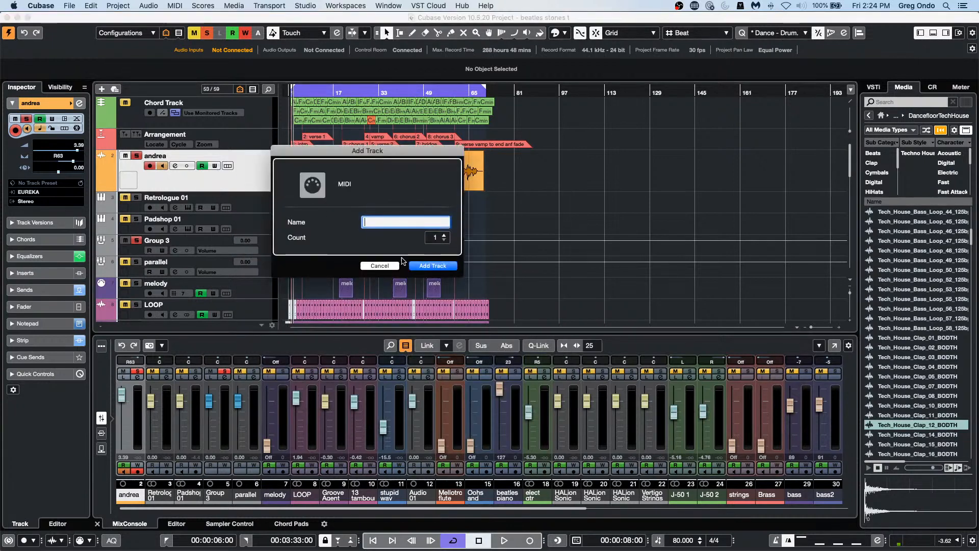
{"action": "left_click", "coordinate": [431, 265]}
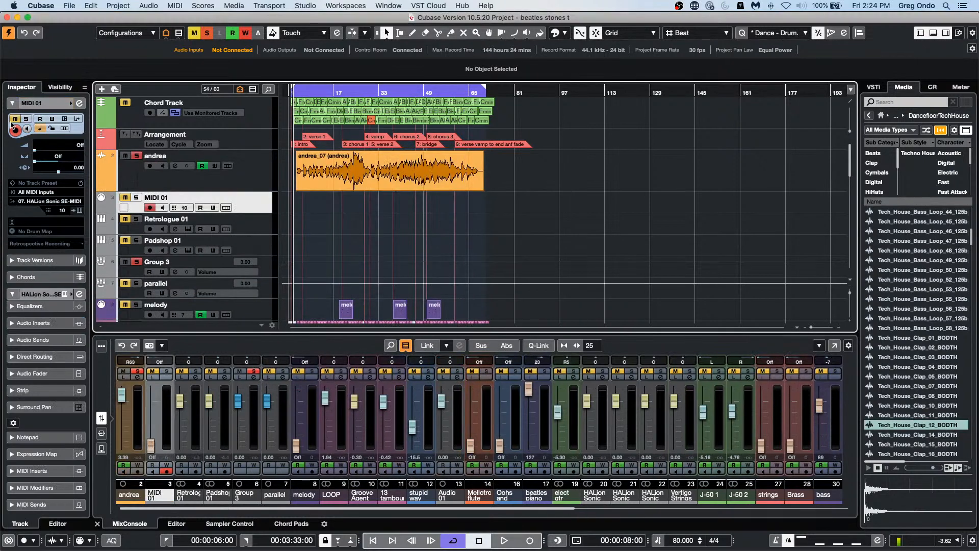
{"action": "left_click", "coordinate": [48, 193]}
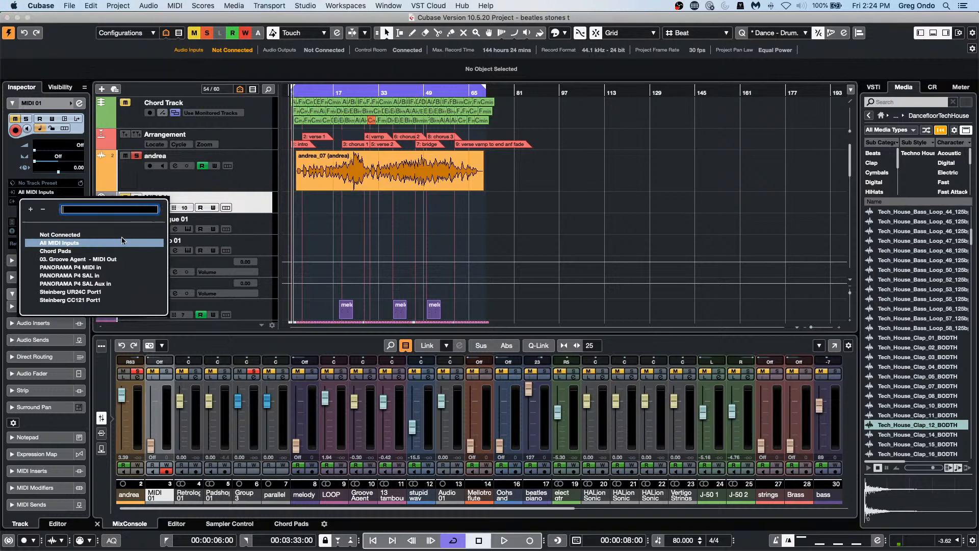
Route the MIDI 01 track's output to the Integra device and connect the device to the PANORAMA P4 MIDI out port
{"action": "left_click", "coordinate": [350, 235]}
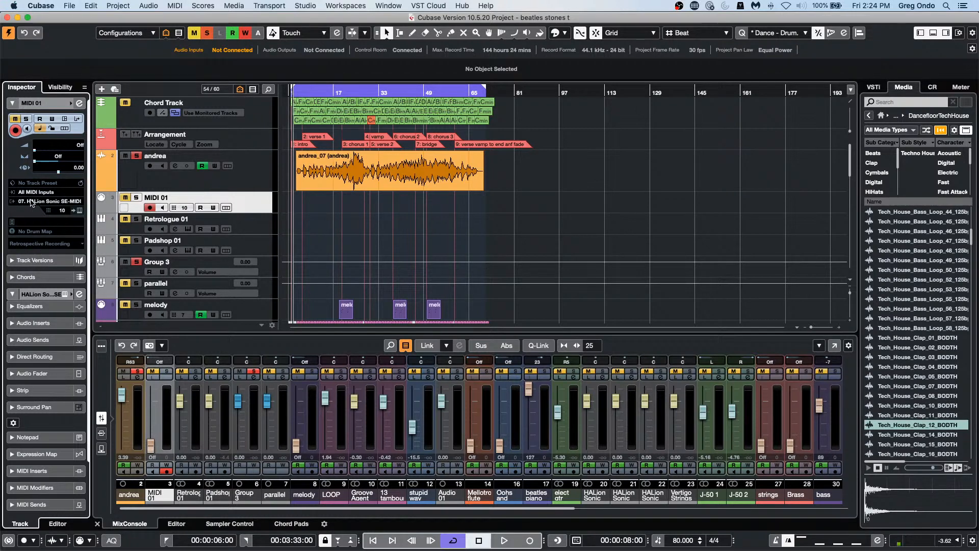
{"action": "left_click", "coordinate": [32, 202]}
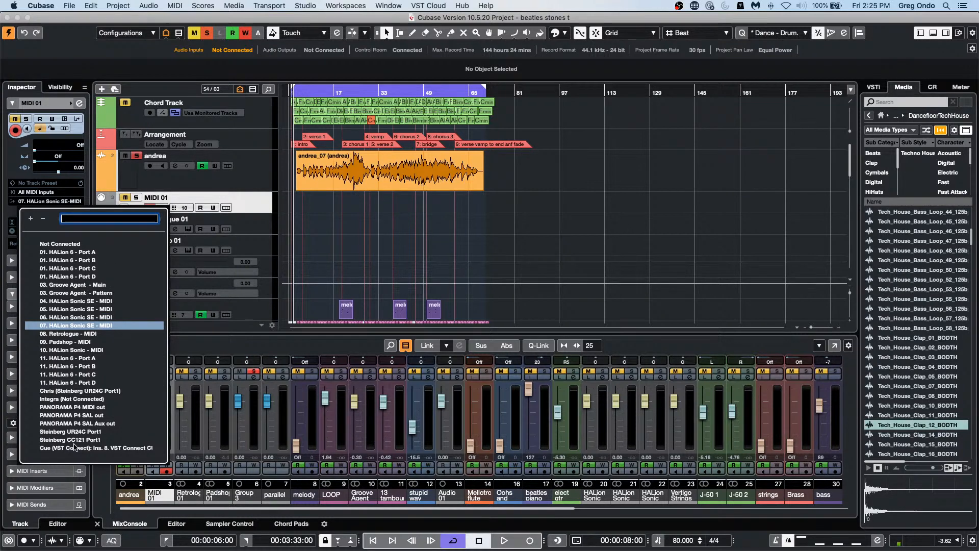
{"action": "left_click", "coordinate": [56, 399]}
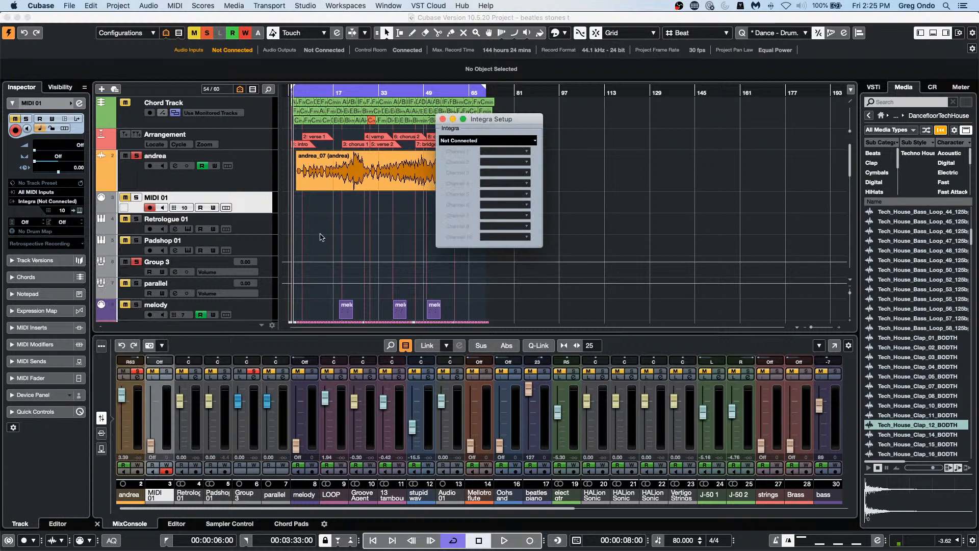
{"action": "left_click", "coordinate": [470, 140]}
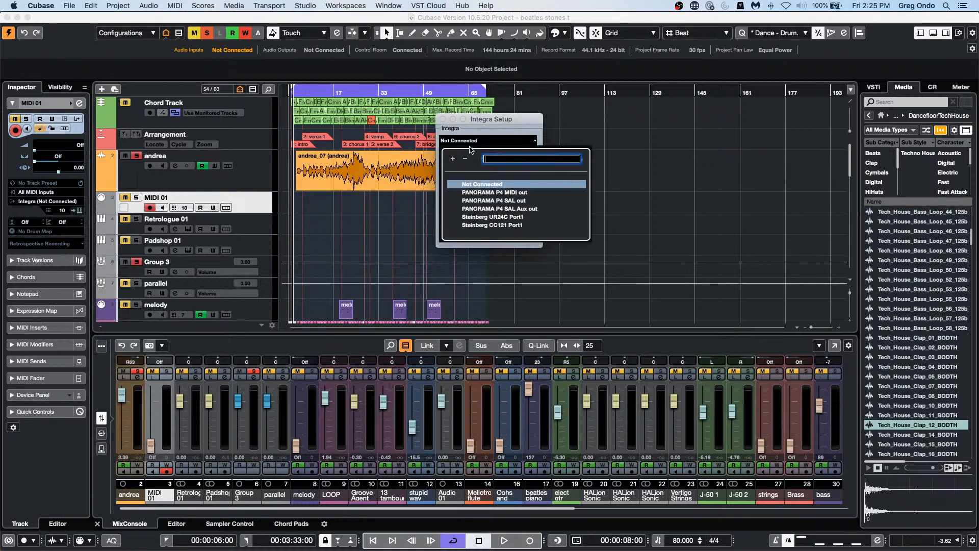
{"action": "left_click", "coordinate": [479, 193]}
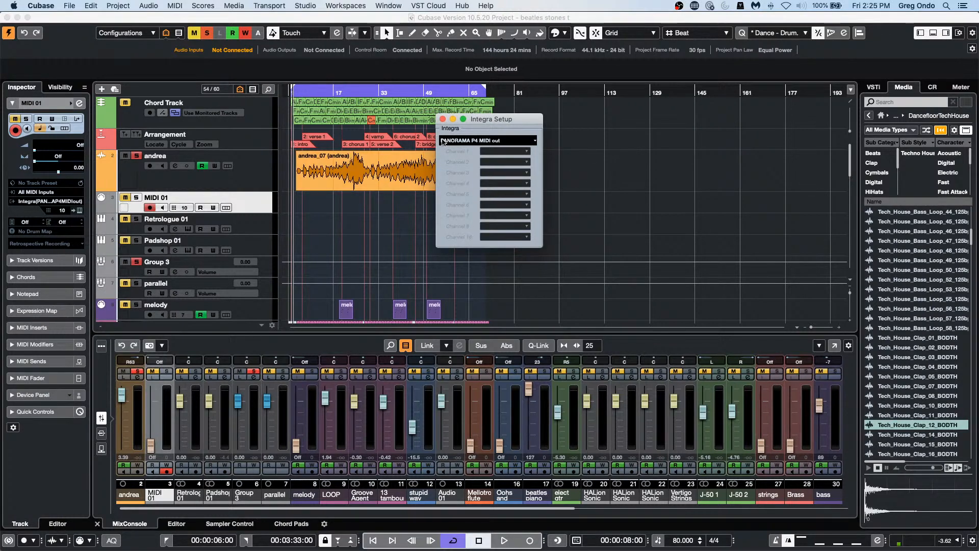
{"action": "left_click", "coordinate": [443, 118]}
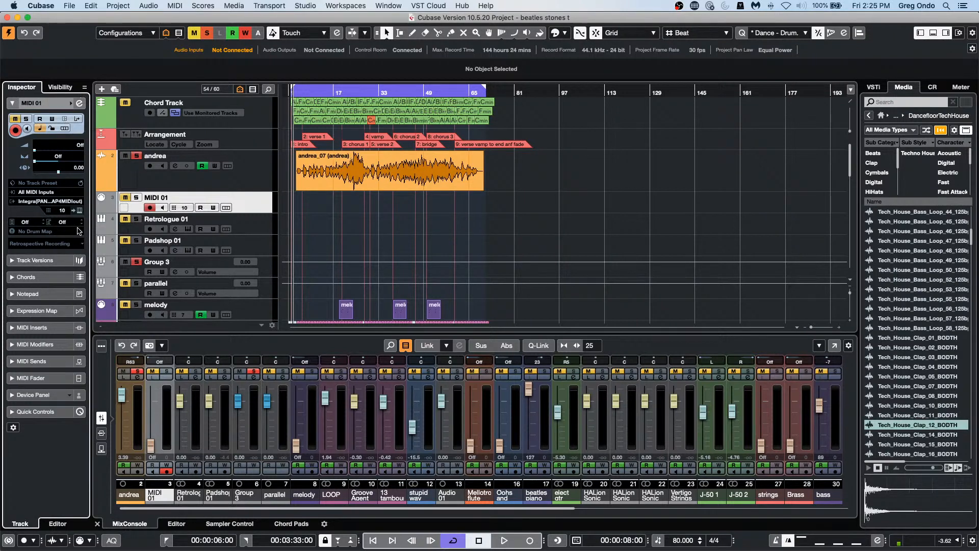
Set the MIDI 01 track's MIDI channel to 1
{"action": "left_click", "coordinate": [63, 211]}
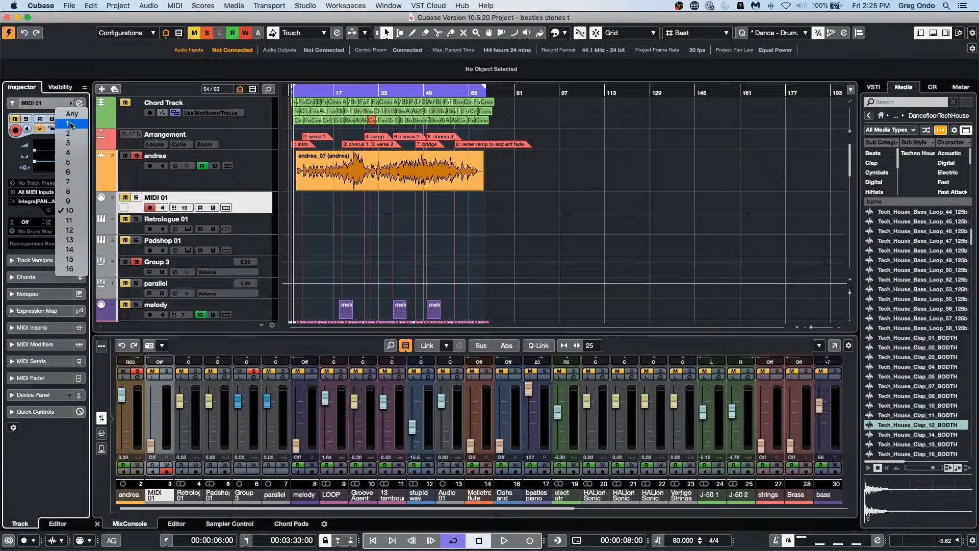
{"action": "left_click", "coordinate": [68, 143]}
{"action": "left_click", "coordinate": [66, 123]}
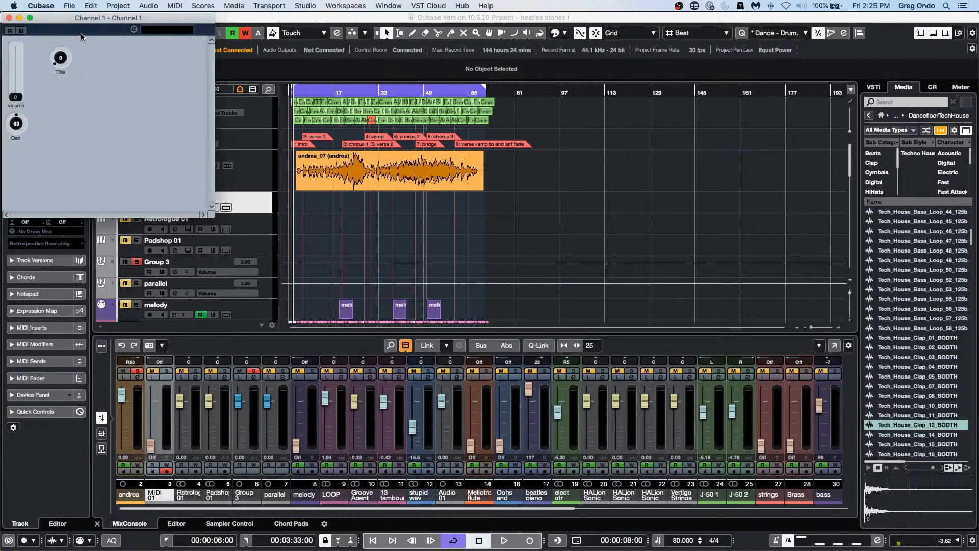
In the Channel 1 device panel window, set the volume fader to 113, the Title knob to 49 and the knob below the fader to 52
{"action": "left_click_drag", "start_coordinate": [148, 21], "coordinate": [494, 171]}
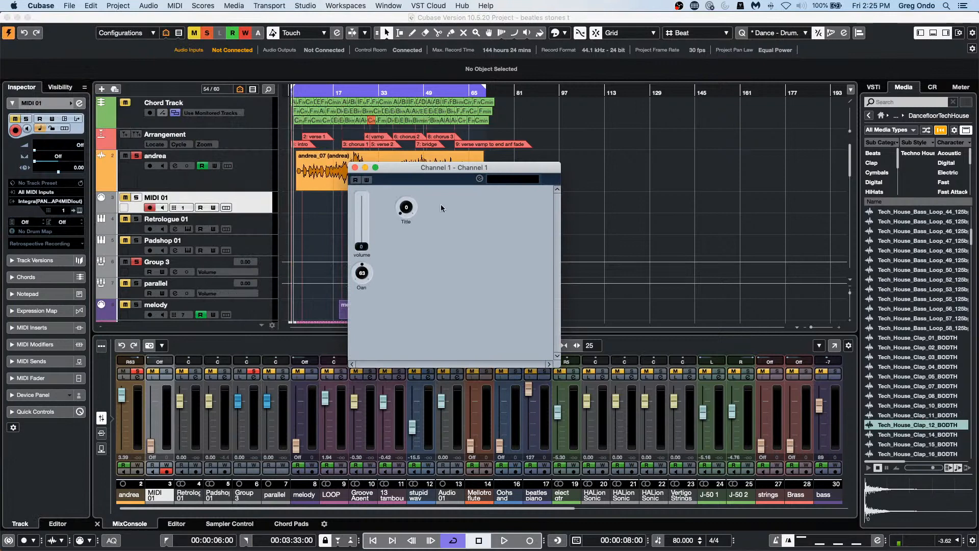
{"action": "left_click_drag", "start_coordinate": [399, 210], "coordinate": [407, 170]}
{"action": "left_click_drag", "start_coordinate": [361, 246], "coordinate": [361, 201]}
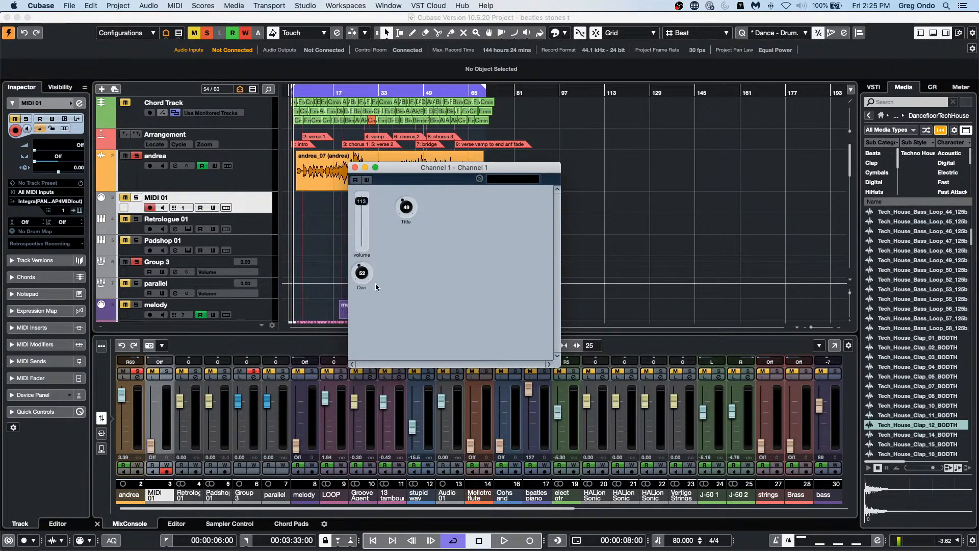
Show the Channel 1 device panel for the MIDI 01 track inside the Inspector
{"action": "left_click", "coordinate": [56, 395]}
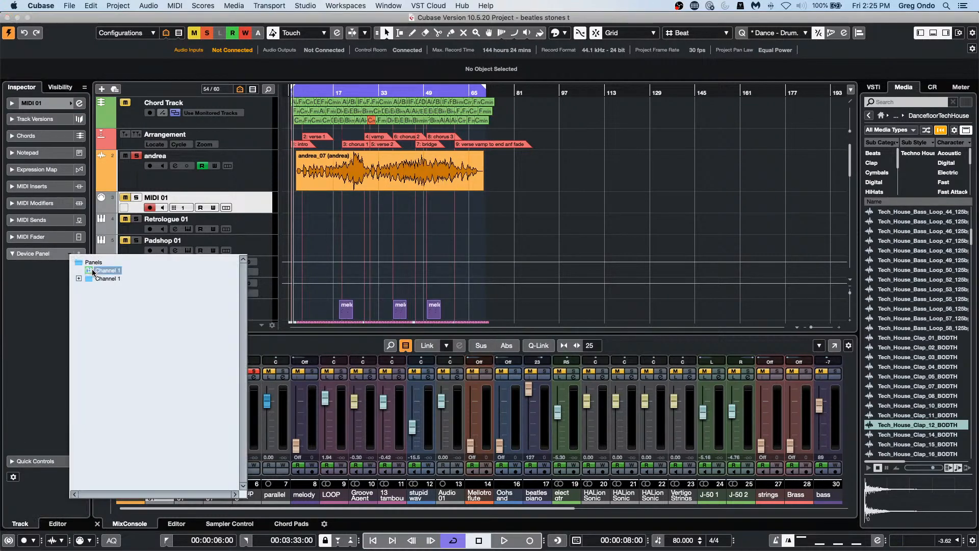
{"action": "left_click", "coordinate": [93, 271]}
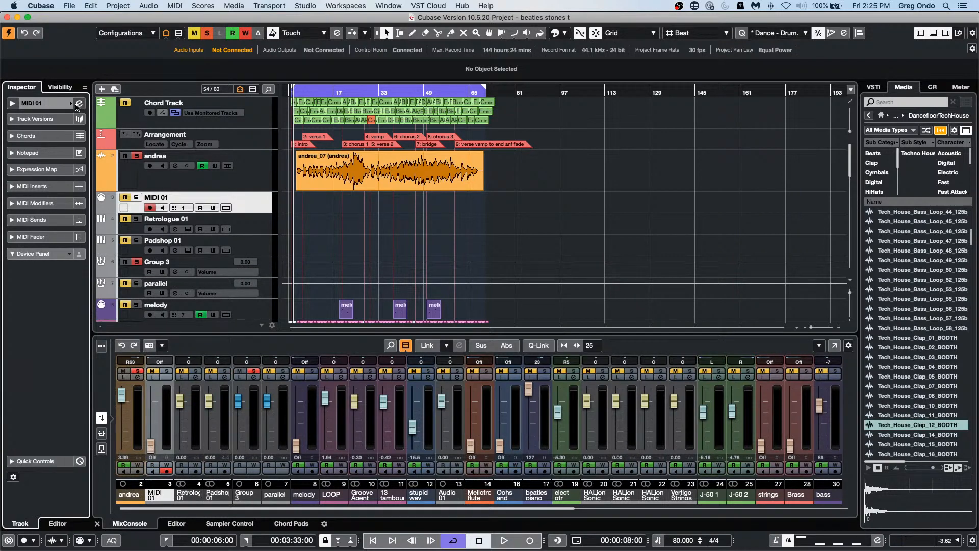
{"action": "left_click", "coordinate": [69, 255]}
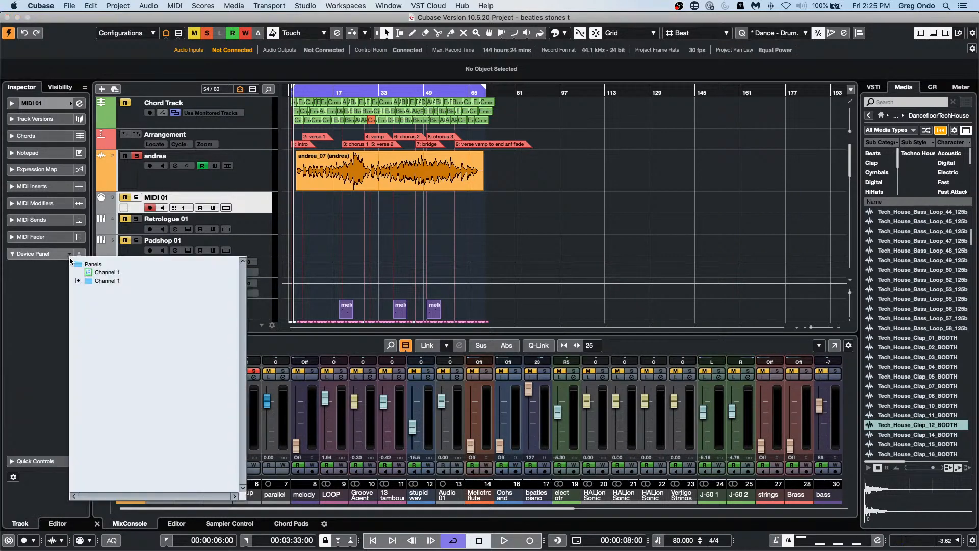
{"action": "left_click", "coordinate": [78, 280]}
{"action": "left_click", "coordinate": [101, 289]}
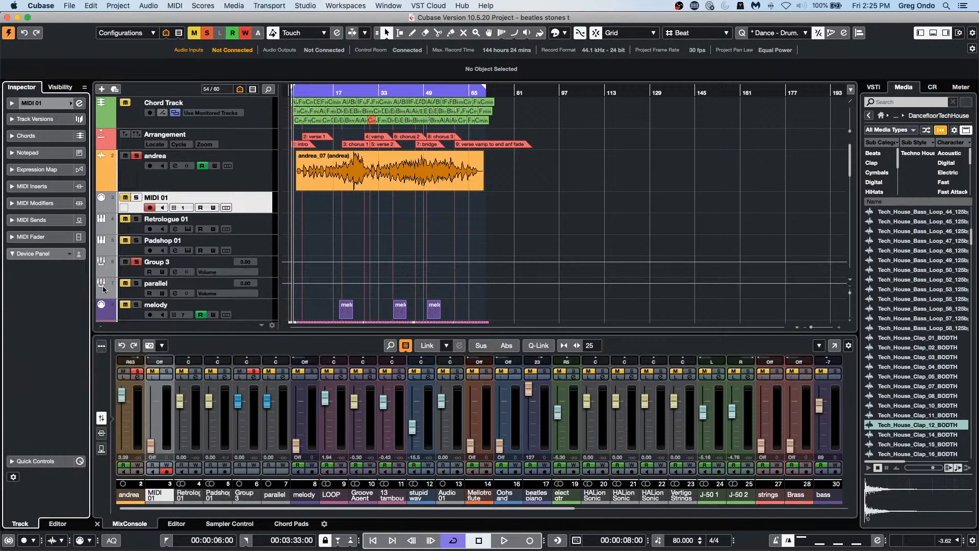
{"action": "left_click", "coordinate": [68, 255]}
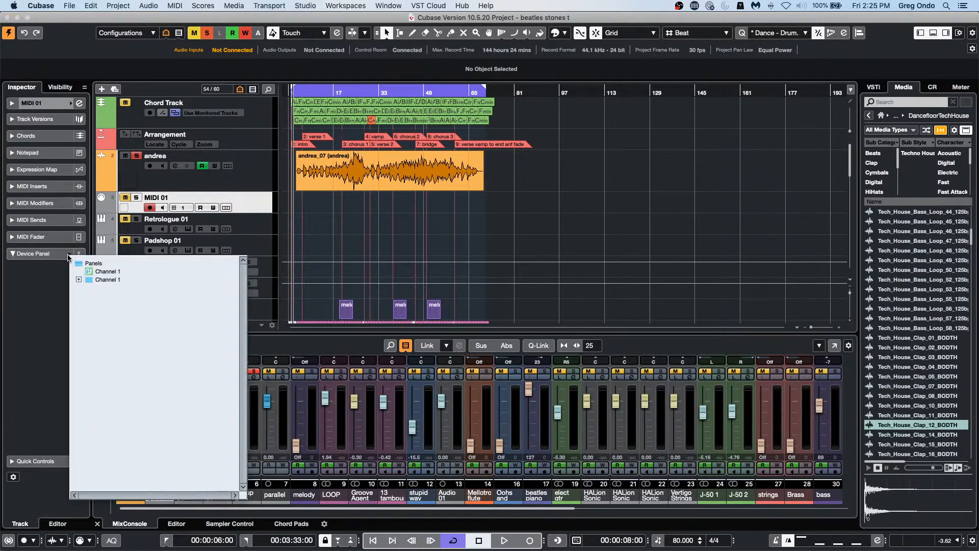
{"action": "left_click", "coordinate": [116, 273]}
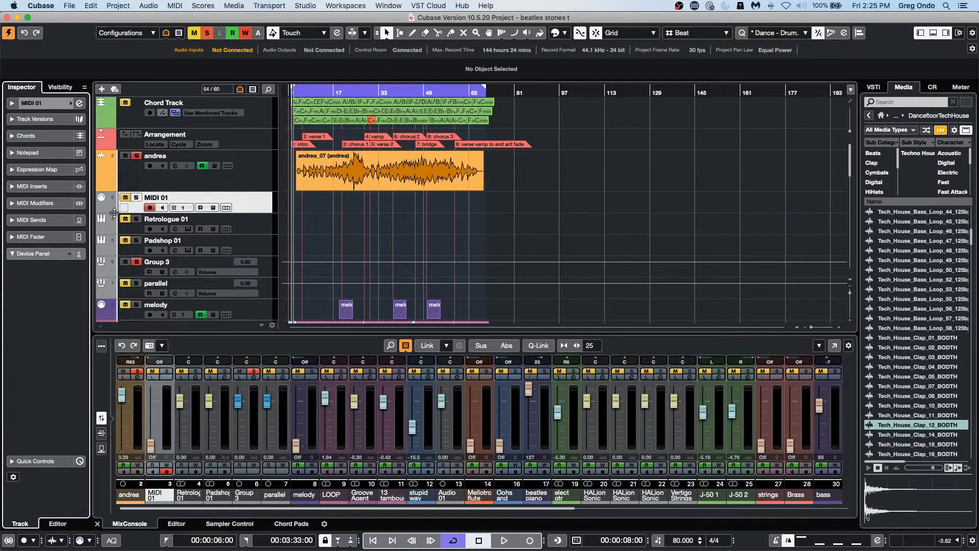
{"action": "left_click", "coordinate": [41, 240]}
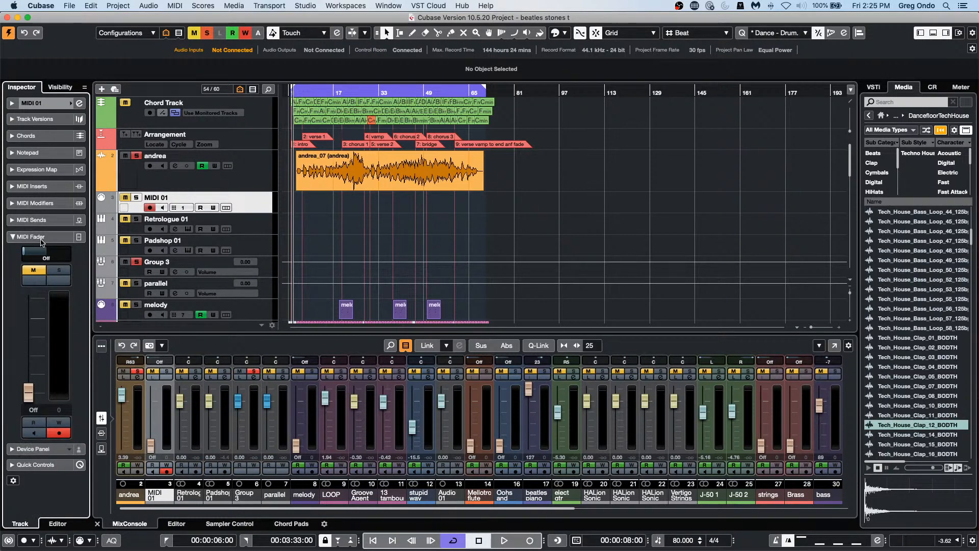
{"action": "left_click", "coordinate": [40, 240]}
{"action": "left_click", "coordinate": [39, 252]}
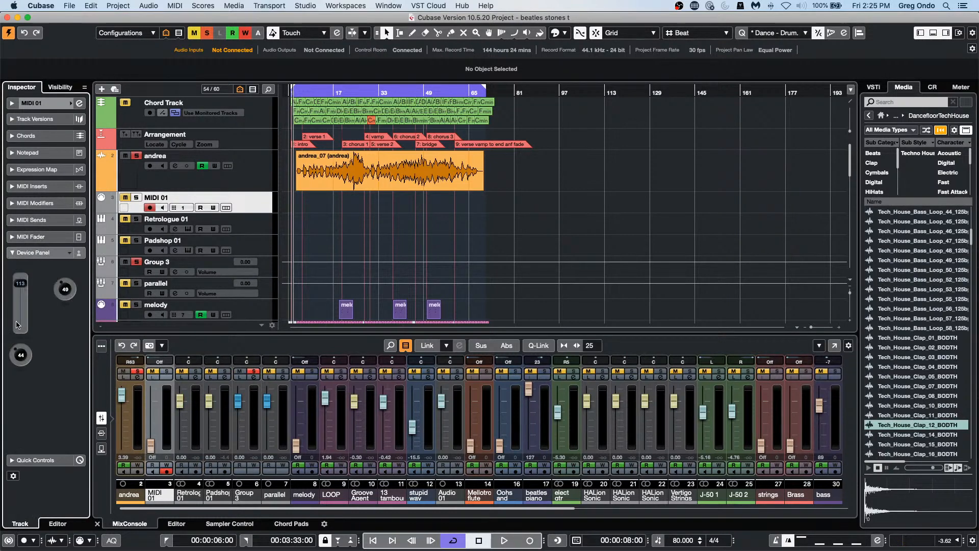
{"action": "left_click_drag", "start_coordinate": [63, 288], "coordinate": [63, 294]}
{"action": "mouse_move", "coordinate": [24, 349]}
{"action": "left_mouse_down"}
{"action": "mouse_move", "coordinate": [28, 322]}
{"action": "mouse_move", "coordinate": [25, 341]}
{"action": "left_mouse_up"}
{"action": "left_click_drag", "start_coordinate": [22, 284], "coordinate": [72, 279]}
{"action": "left_click_drag", "start_coordinate": [25, 308], "coordinate": [23, 280]}
{"action": "left_click_drag", "start_coordinate": [27, 349], "coordinate": [38, 335]}
{"action": "left_click_drag", "start_coordinate": [25, 280], "coordinate": [56, 299]}
Examine the MIDI recording options in the Preferences, including the latency compensation and retrospective record settings
{"action": "left_click", "coordinate": [74, 5]}
{"action": "mouse_move", "coordinate": [41, 5]}
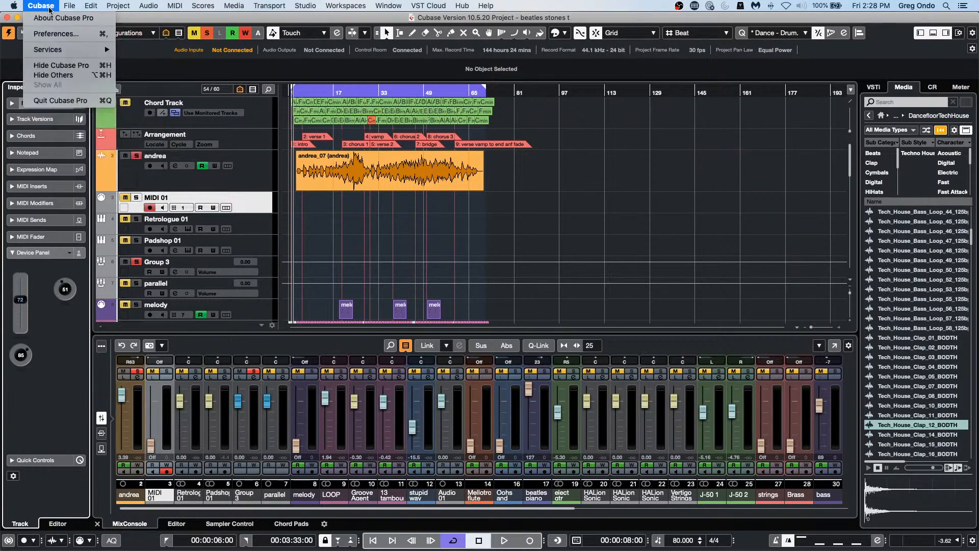
{"action": "left_click", "coordinate": [63, 34]}
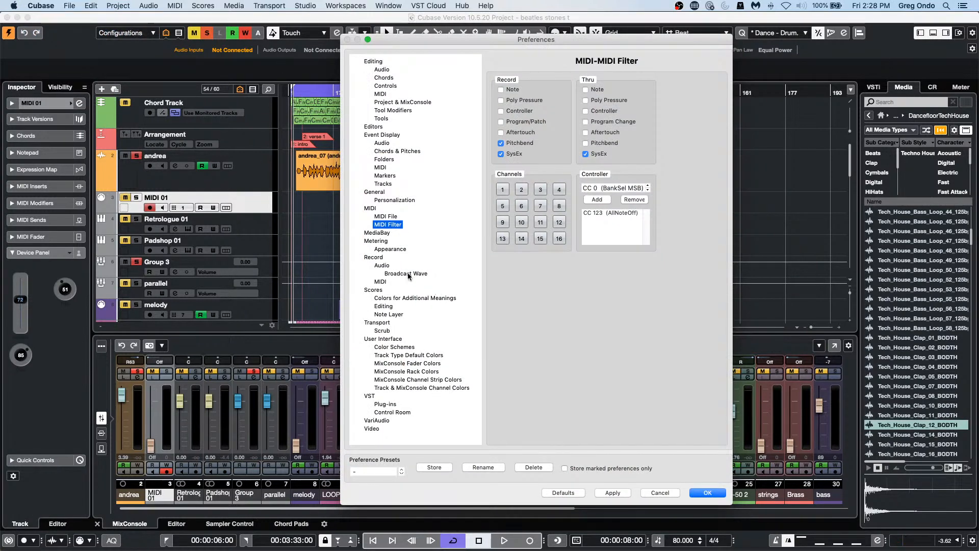
{"action": "left_click", "coordinate": [381, 281]}
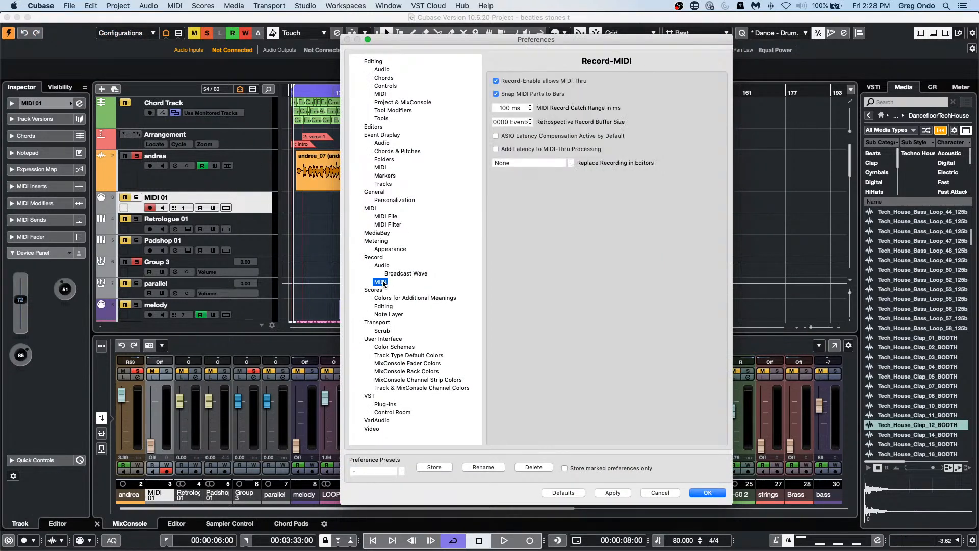
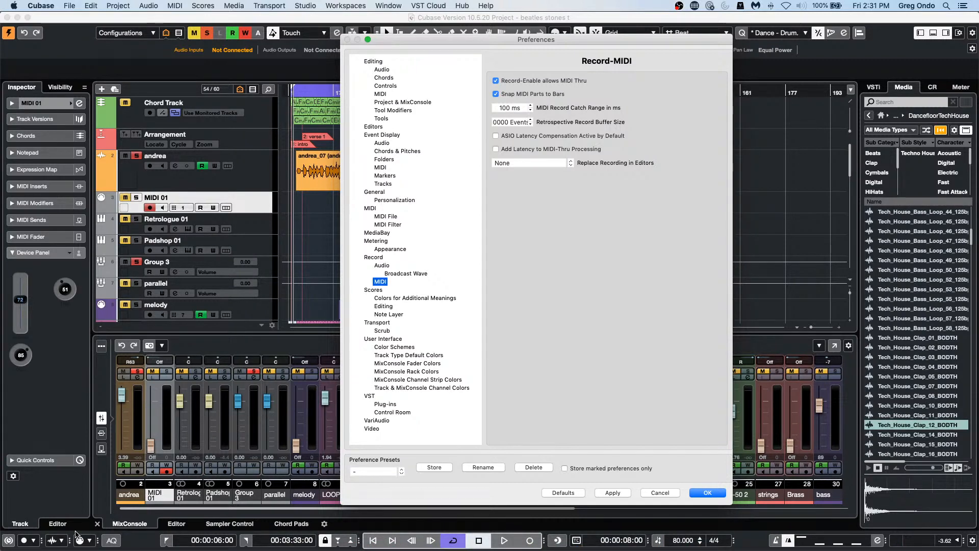
{"action": "mouse_move", "coordinate": [72, 549]}
{"action": "left_click", "coordinate": [720, 493]}
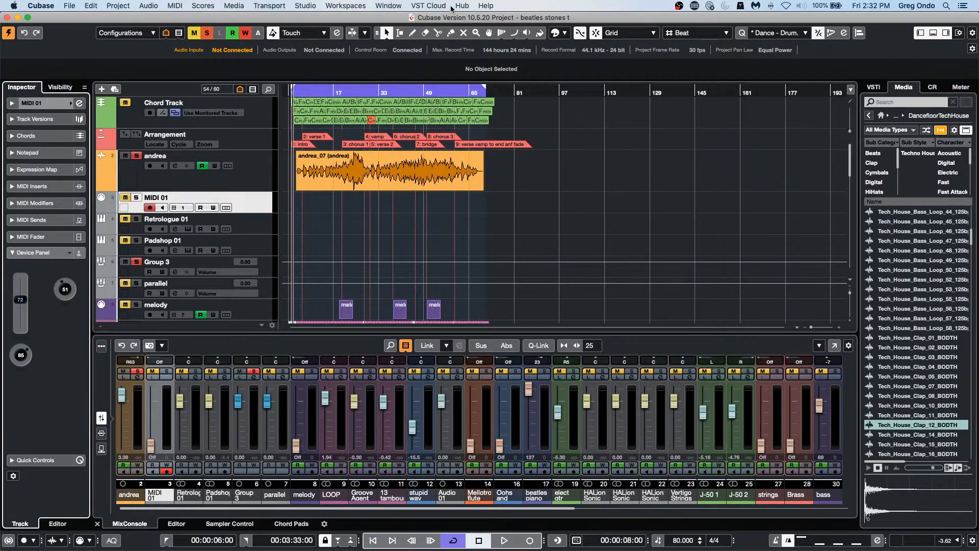
In the External FX audio connections, assign the Bricasti's send bus to UR24C Mix L and its return bus to UR24C Input 2
{"action": "left_click", "coordinate": [305, 6]}
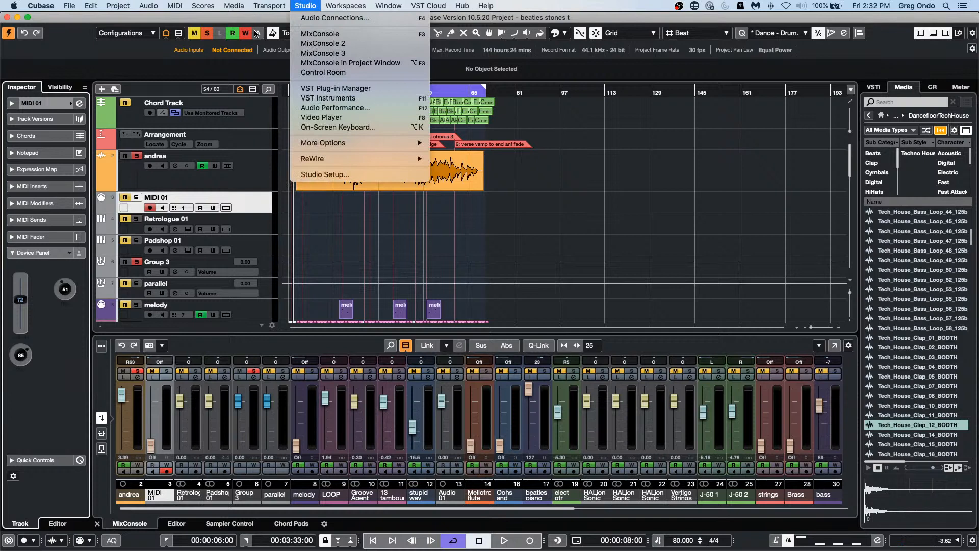
{"action": "left_click", "coordinate": [326, 18]}
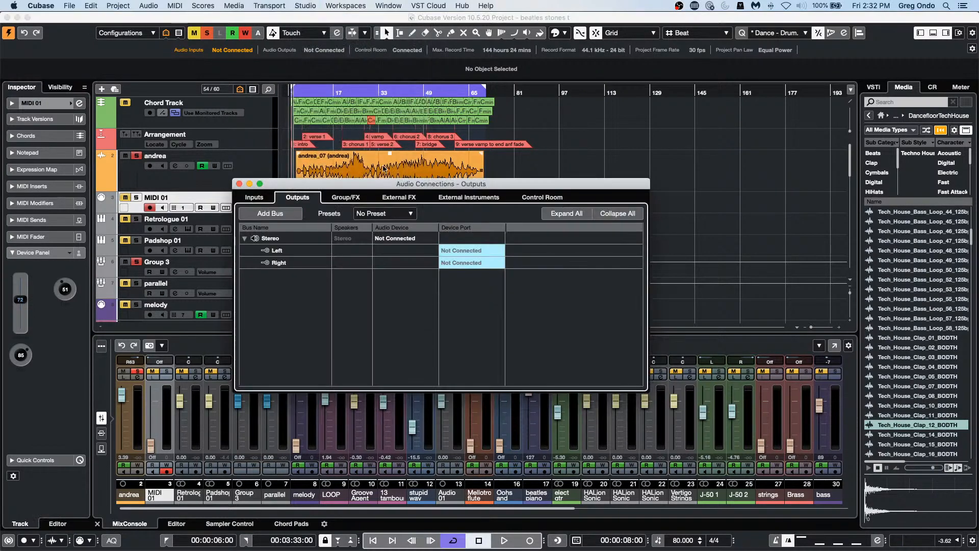
{"action": "left_click", "coordinate": [398, 197]}
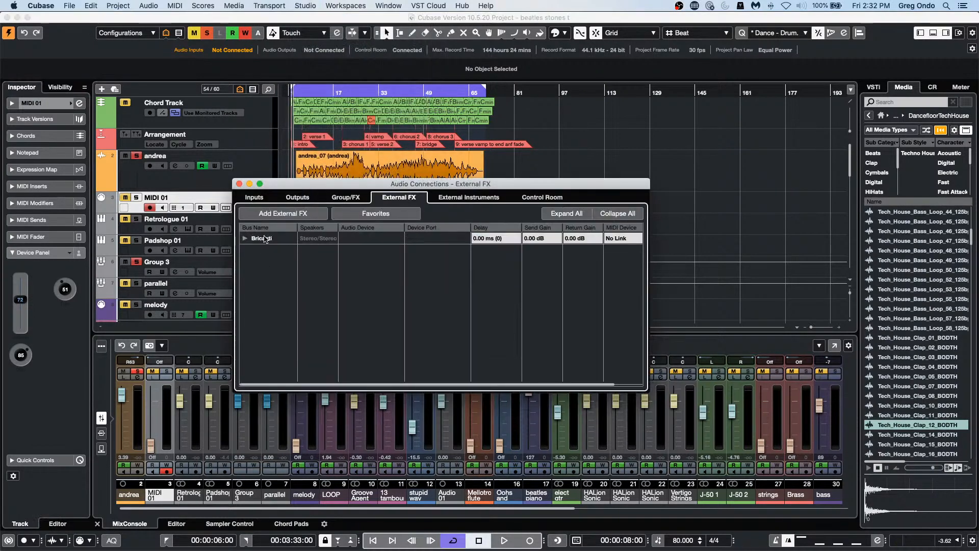
{"action": "left_click", "coordinate": [245, 238]}
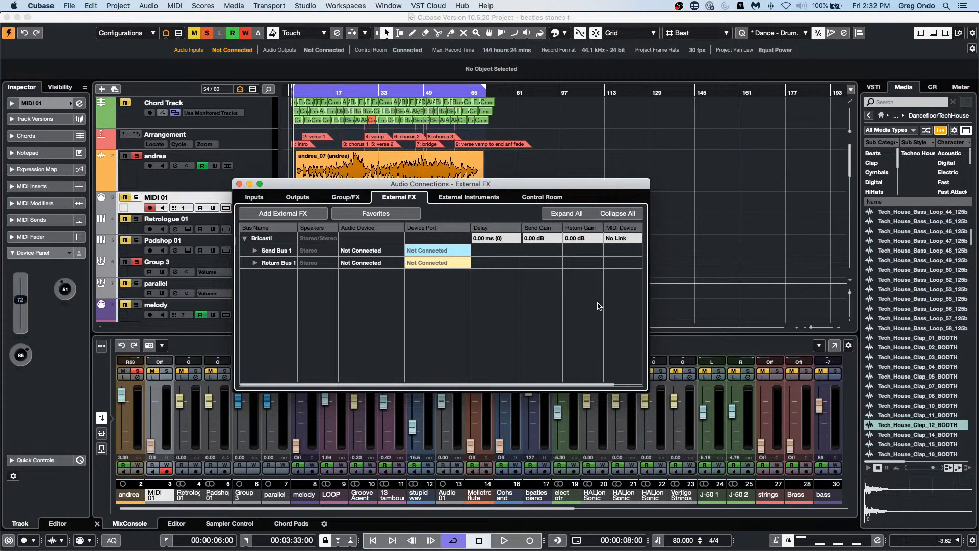
{"action": "left_click", "coordinate": [434, 251]}
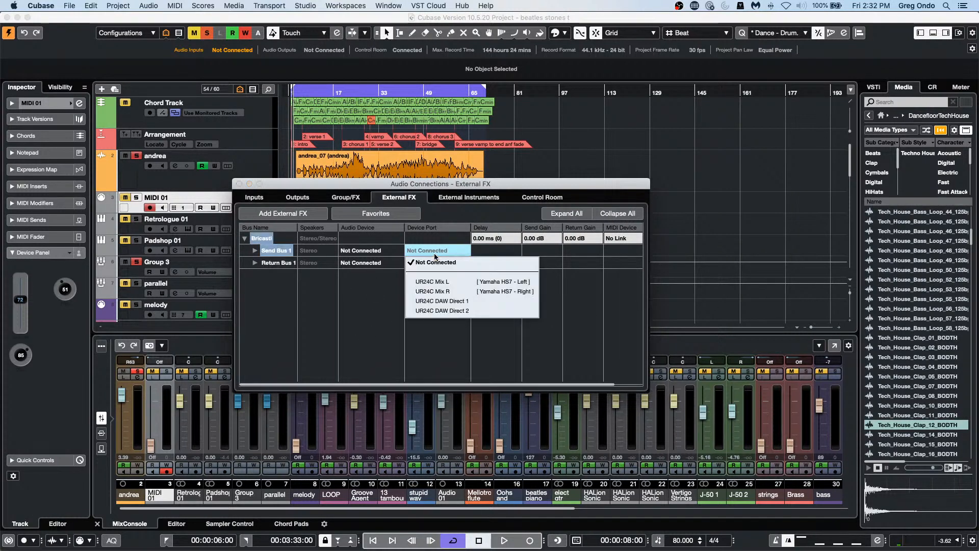
{"action": "left_click", "coordinate": [433, 282]}
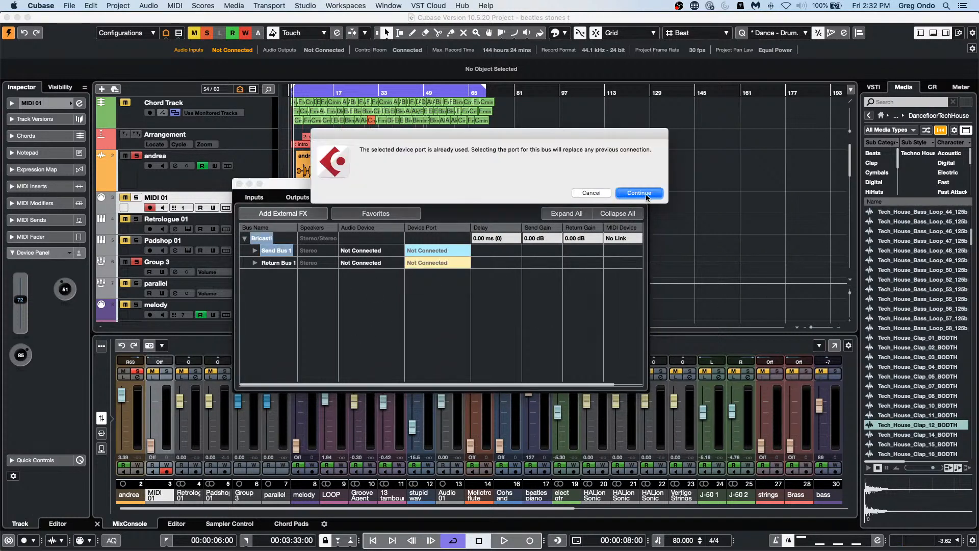
{"action": "left_click", "coordinate": [639, 192]}
{"action": "left_click", "coordinate": [434, 262]}
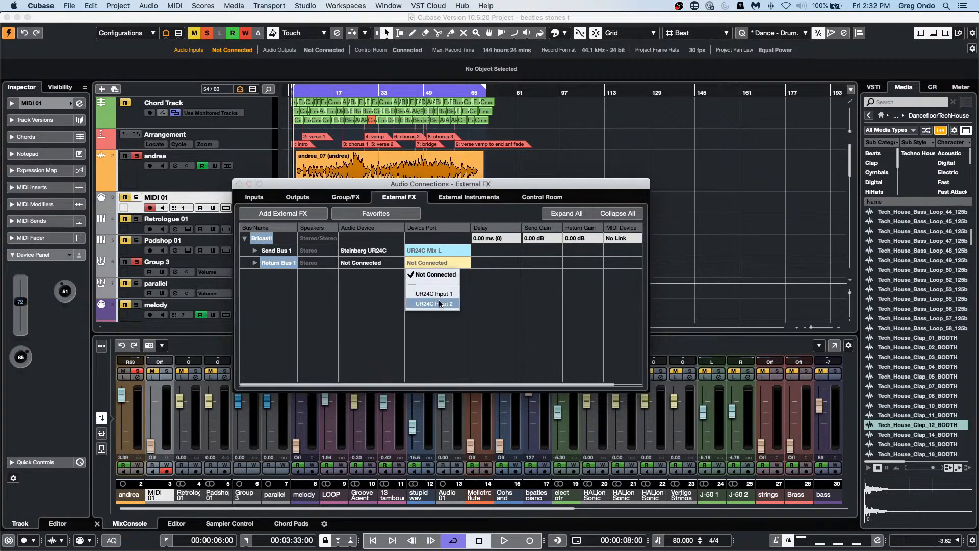
{"action": "left_click", "coordinate": [439, 303]}
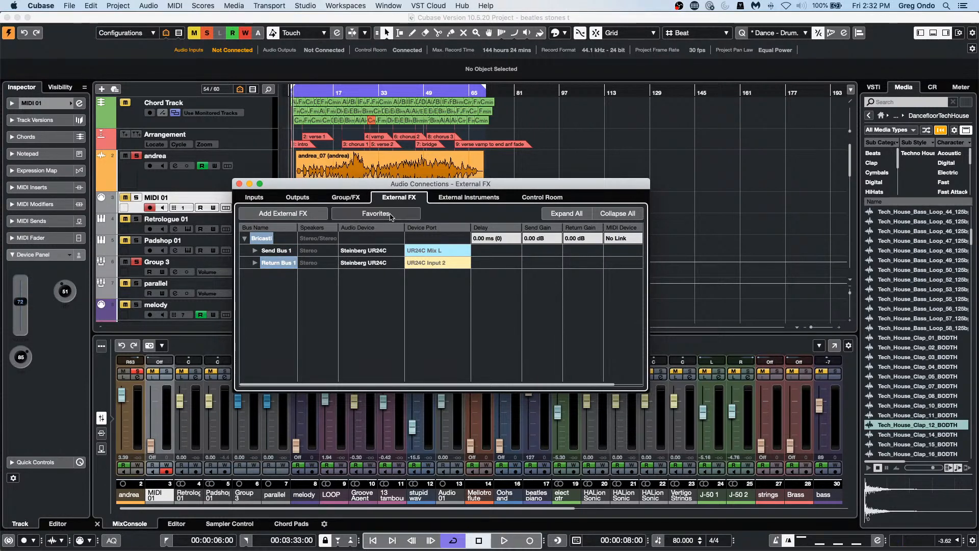
Add the Bricasti effect to the external FX favorites and open the favorites list
{"action": "left_click", "coordinate": [267, 321]}
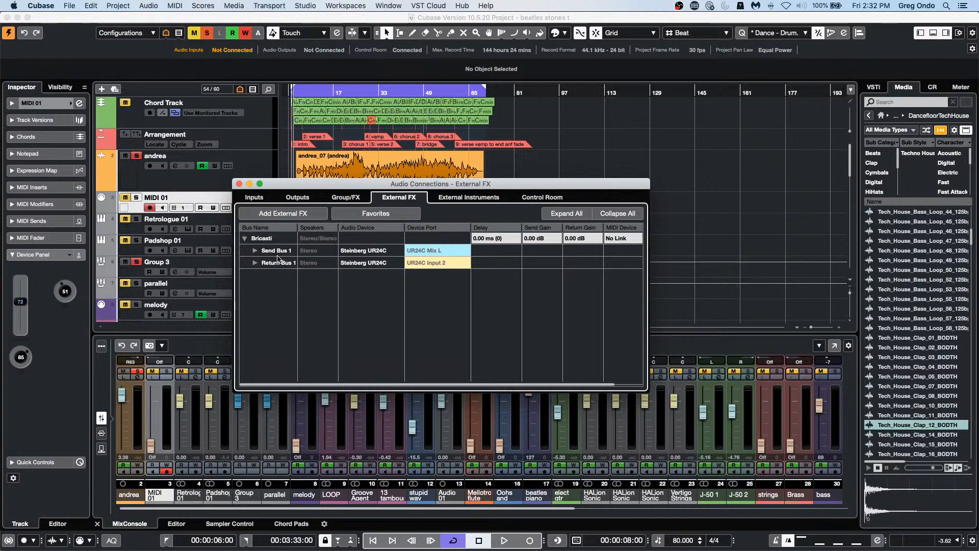
{"action": "left_click", "coordinate": [267, 238]}
{"action": "left_click", "coordinate": [388, 213]}
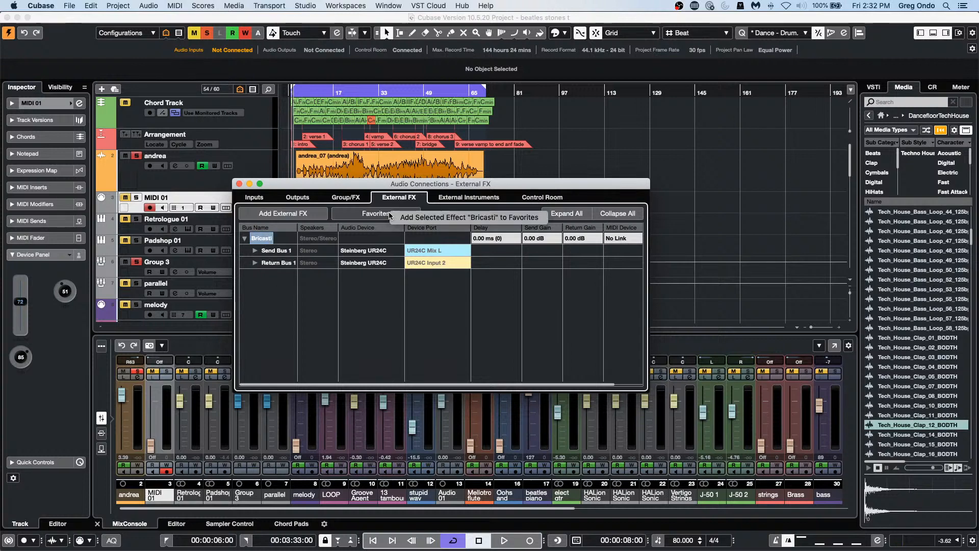
{"action": "left_click", "coordinate": [540, 219]}
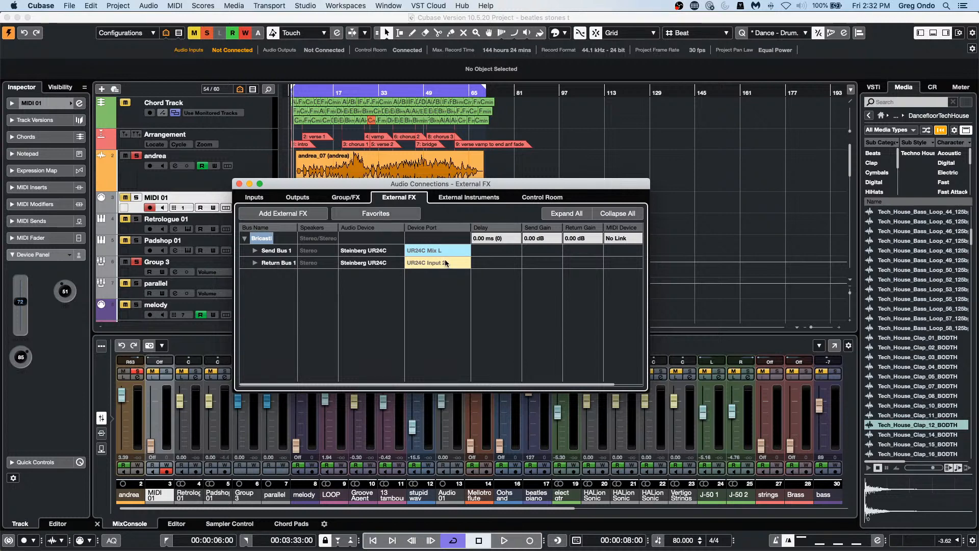
{"action": "left_click", "coordinate": [393, 214]}
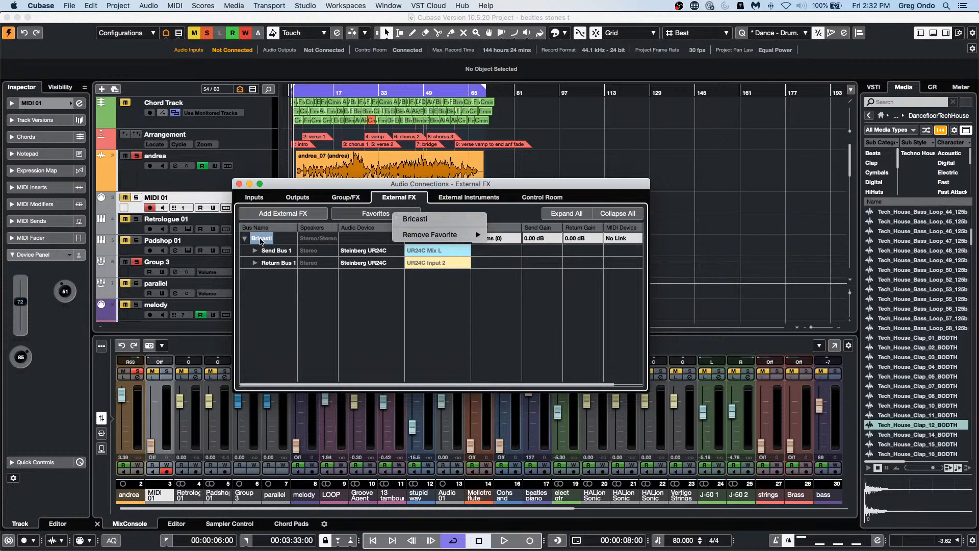
Remove the Bricasti external FX from the audio connections and delete it from the external FX favorites
{"action": "right_click", "coordinate": [261, 241]}
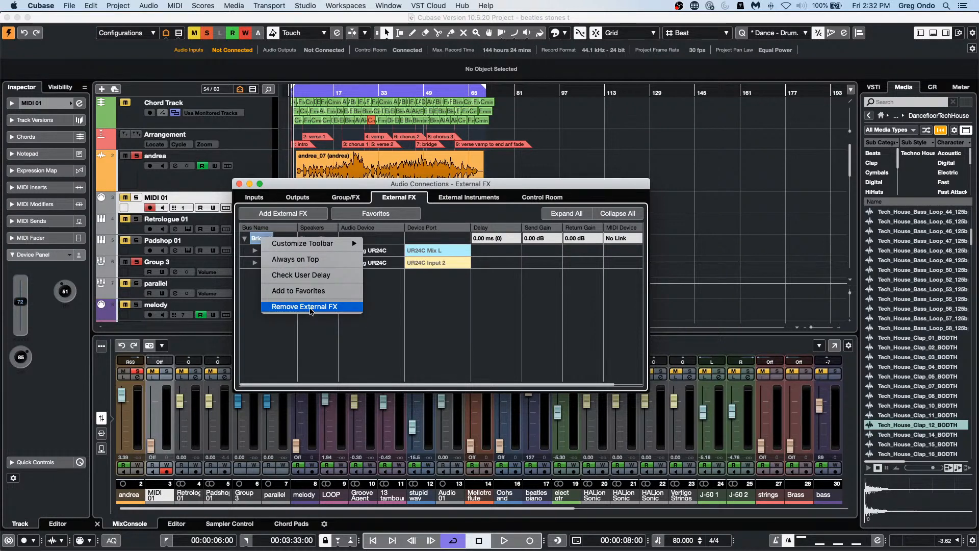
{"action": "left_click", "coordinate": [315, 306]}
{"action": "left_click", "coordinate": [376, 213]}
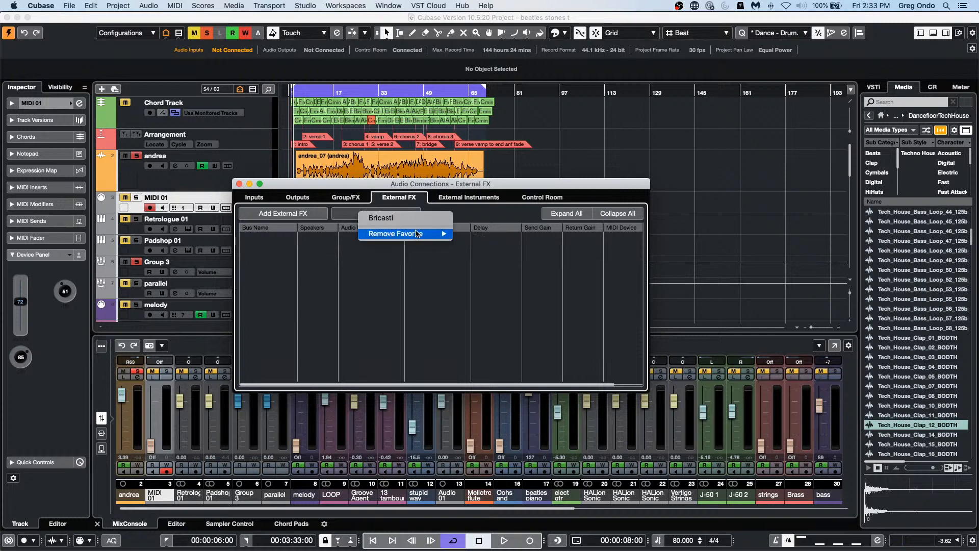
{"action": "mouse_move", "coordinate": [451, 236]}
{"action": "left_click", "coordinate": [481, 235]}
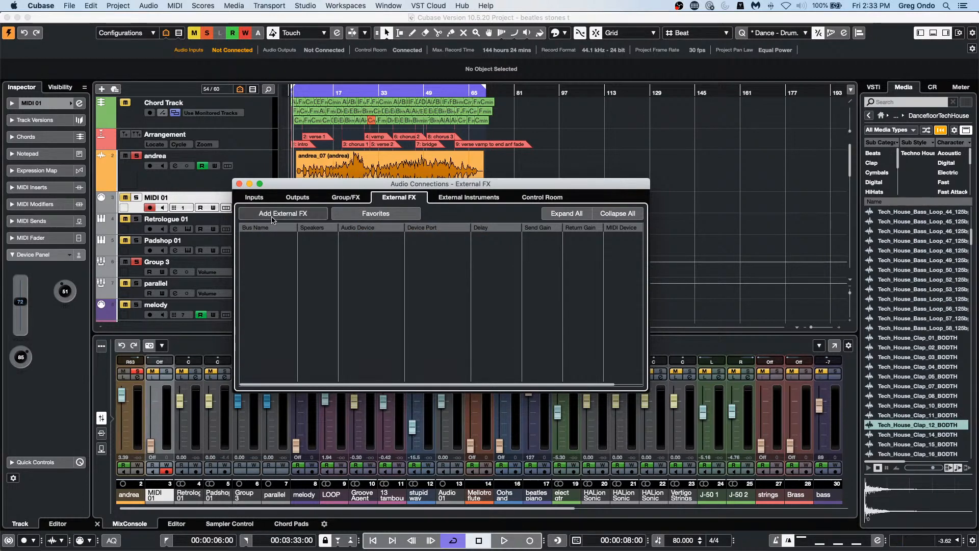
{"action": "left_click", "coordinate": [283, 4]}
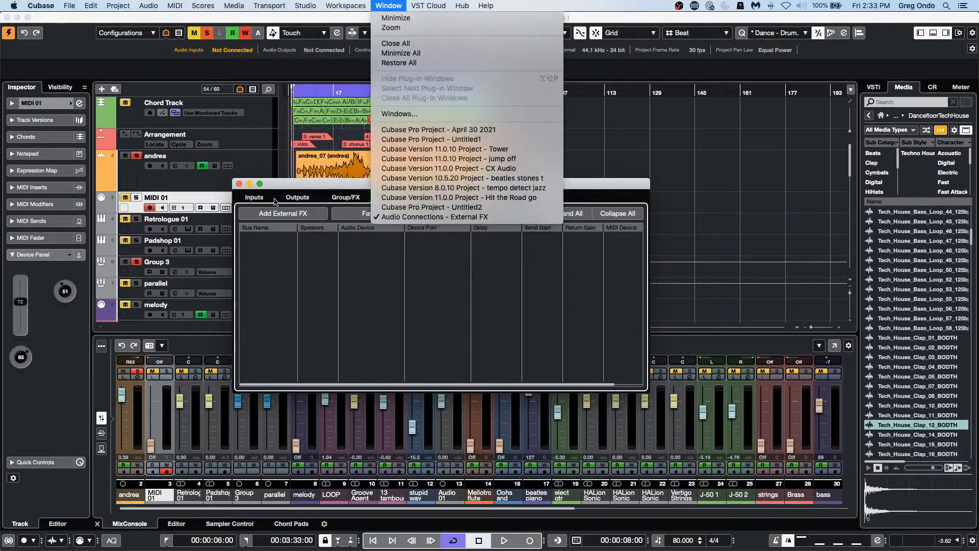
{"action": "left_click", "coordinate": [343, 220]}
{"action": "left_click", "coordinate": [299, 214]}
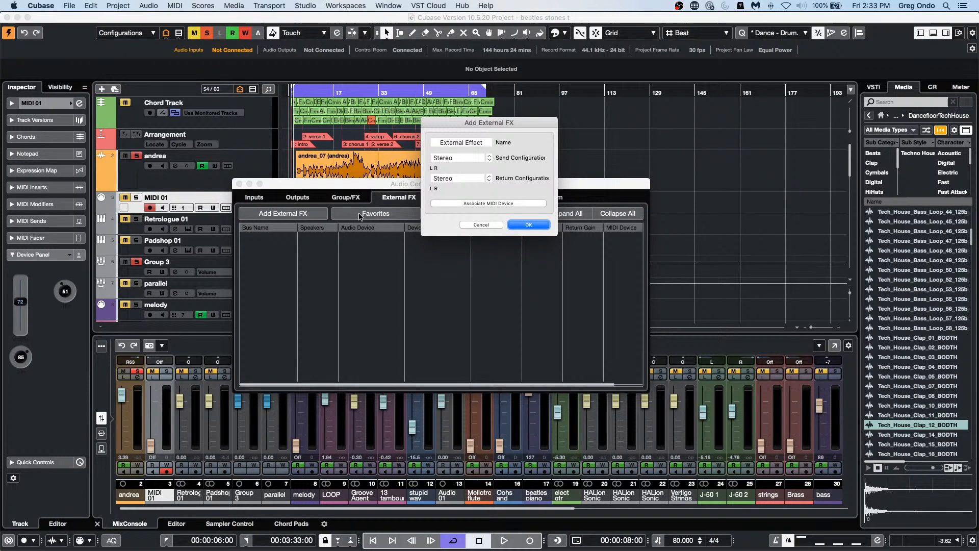
{"action": "left_click", "coordinate": [480, 224]}
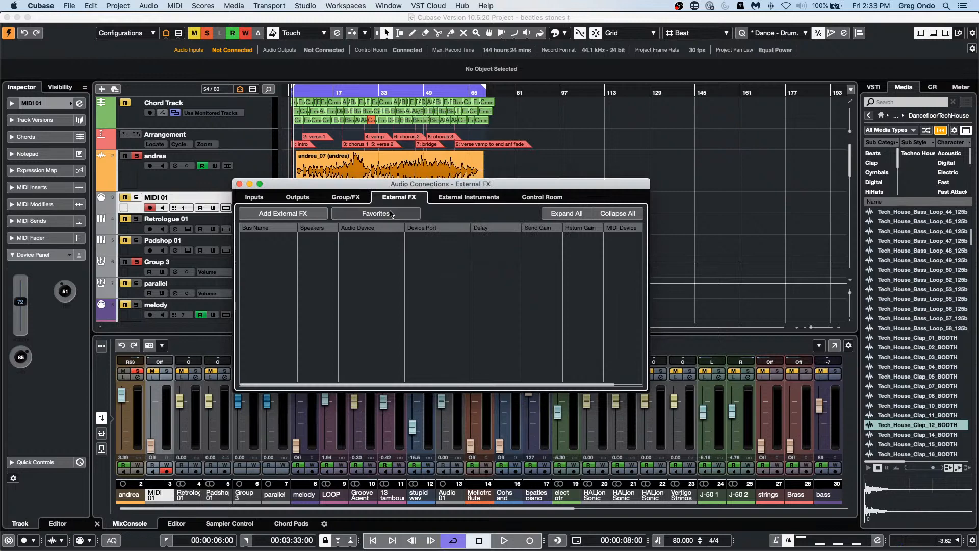
{"action": "left_click", "coordinate": [309, 214]}
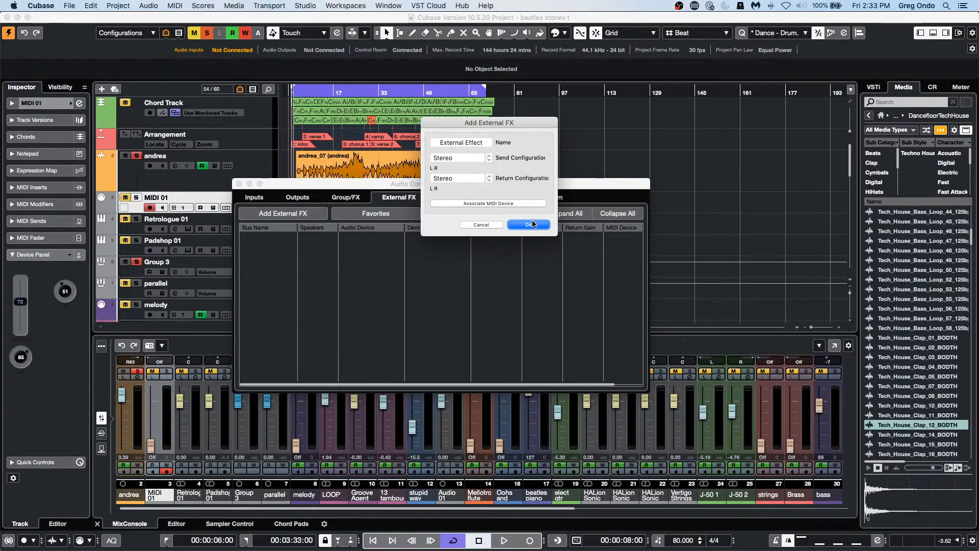
{"action": "left_click", "coordinate": [481, 224]}
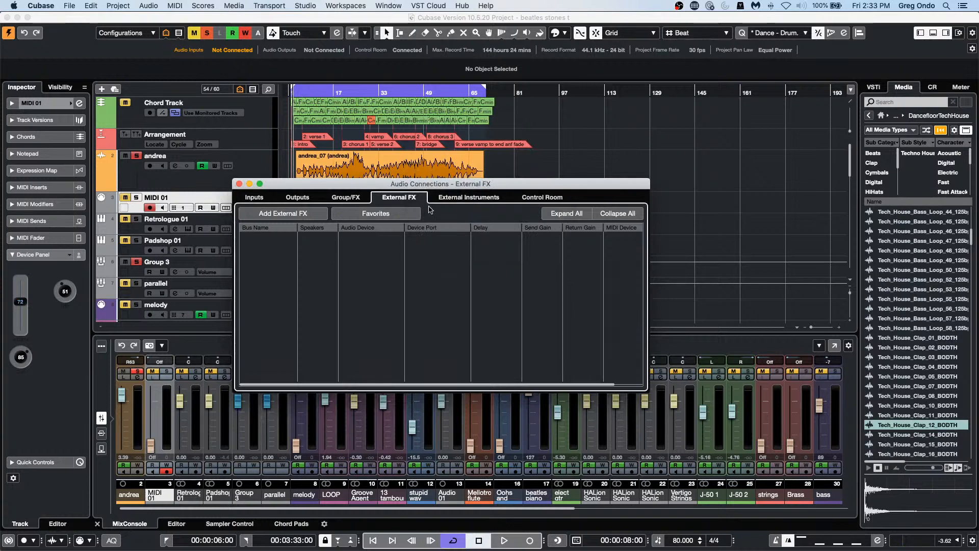
Add an external FX named External Effect with mono send and mono return configurations
{"action": "left_click", "coordinate": [309, 214]}
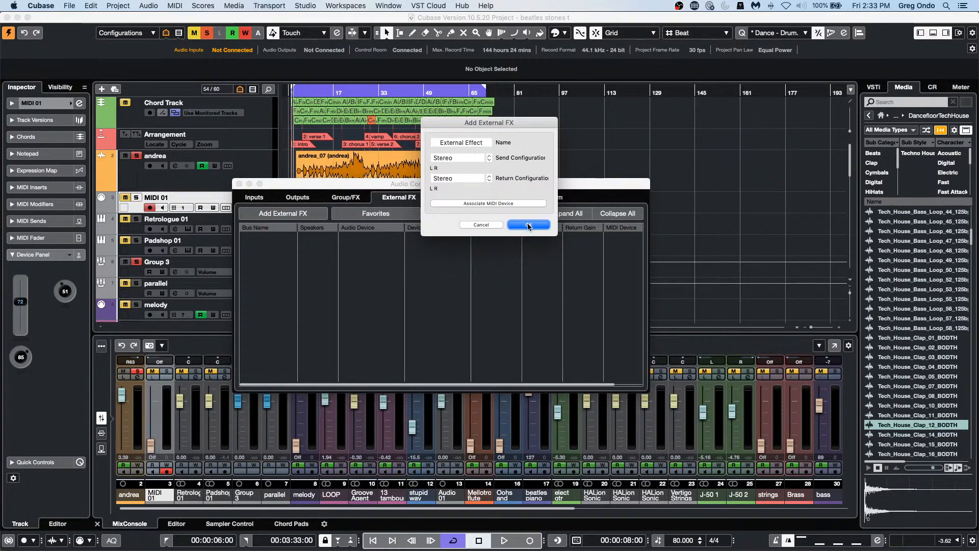
{"action": "left_click", "coordinate": [487, 158]}
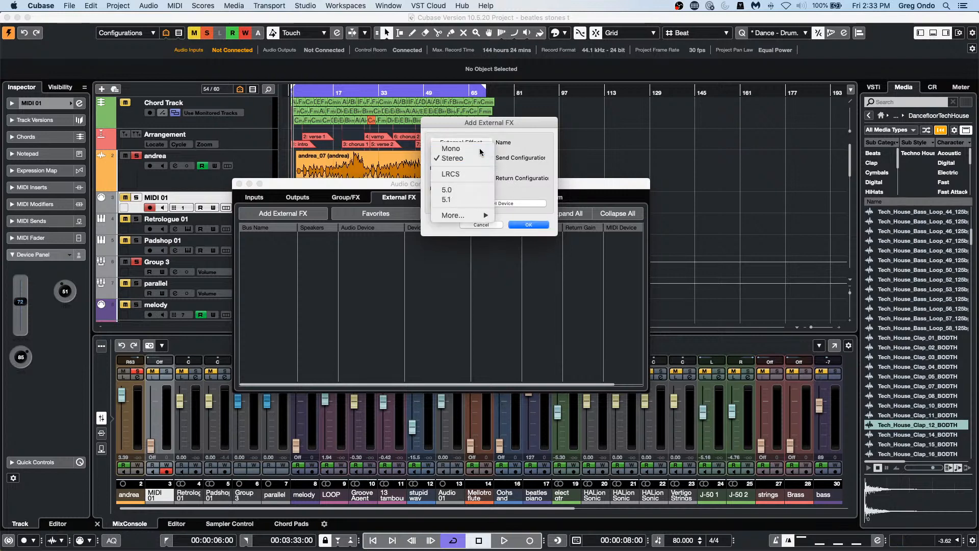
{"action": "left_click", "coordinate": [480, 149]}
{"action": "left_click", "coordinate": [487, 178]}
{"action": "left_click", "coordinate": [467, 170]}
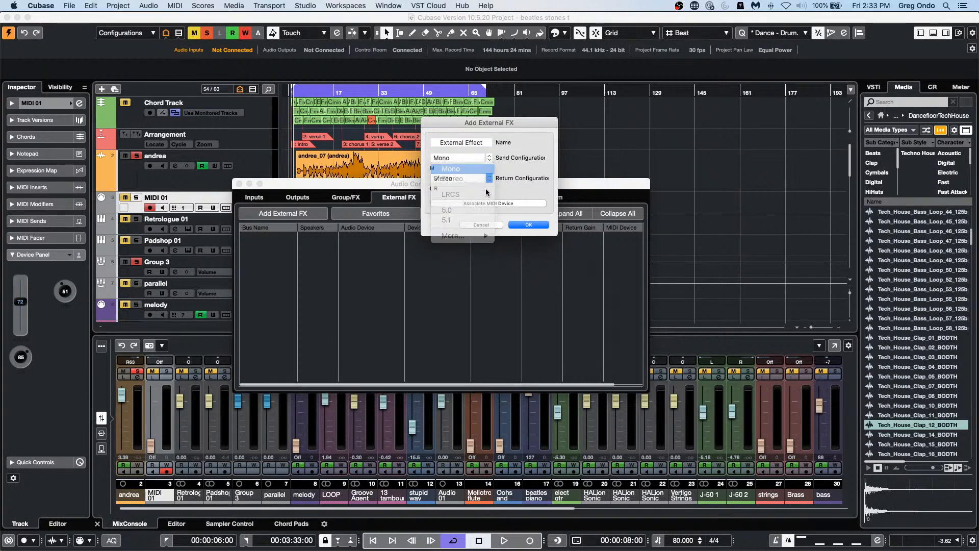
{"action": "left_click", "coordinate": [530, 225]}
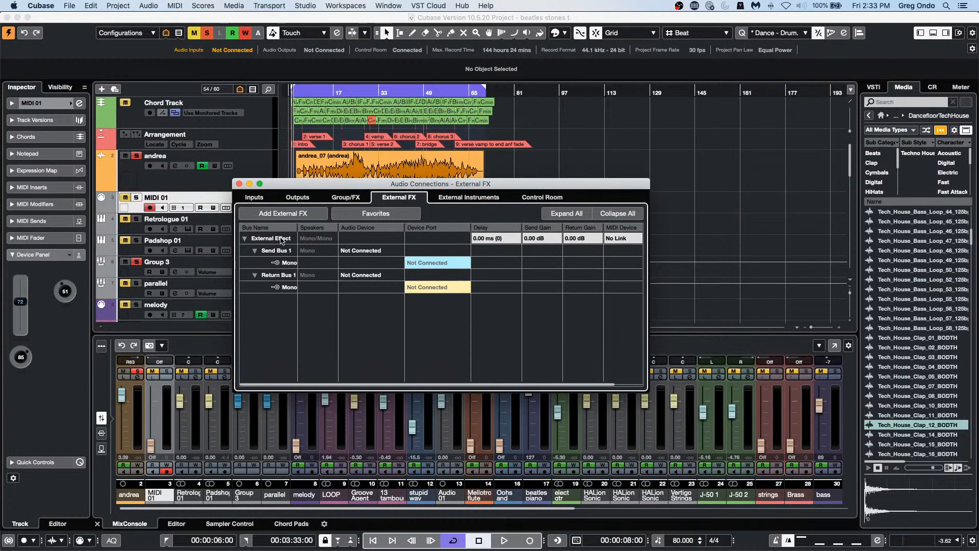
Examine the options for adding External Effect to the favorites, and close the Audio Connections window
{"action": "left_click", "coordinate": [281, 239]}
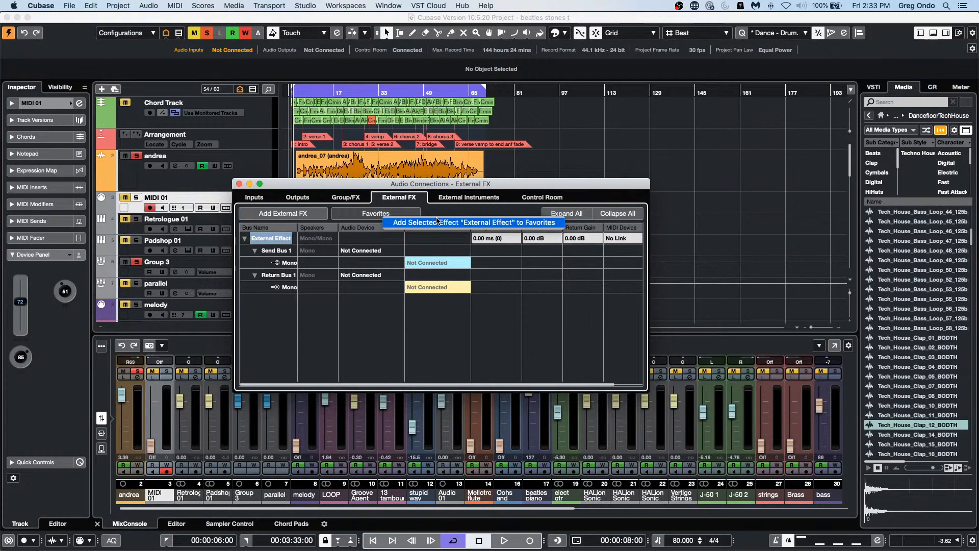
{"action": "left_click", "coordinate": [543, 310]}
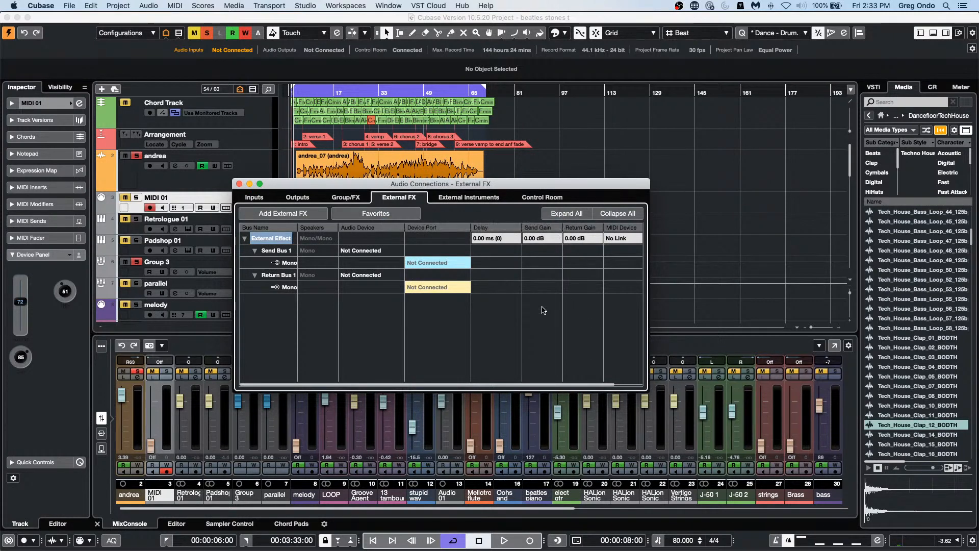
{"action": "right_click", "coordinate": [266, 239]}
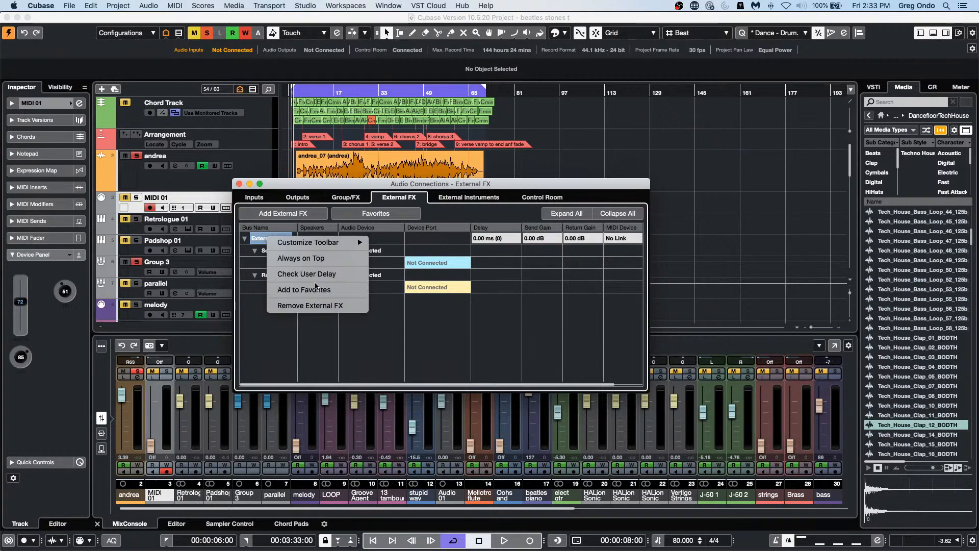
{"action": "left_click", "coordinate": [499, 311]}
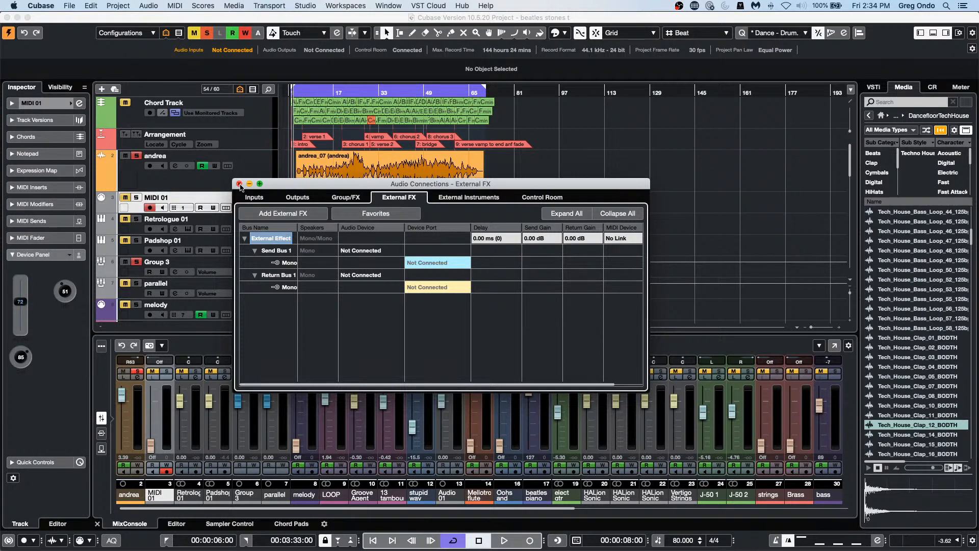
{"action": "left_click", "coordinate": [238, 184]}
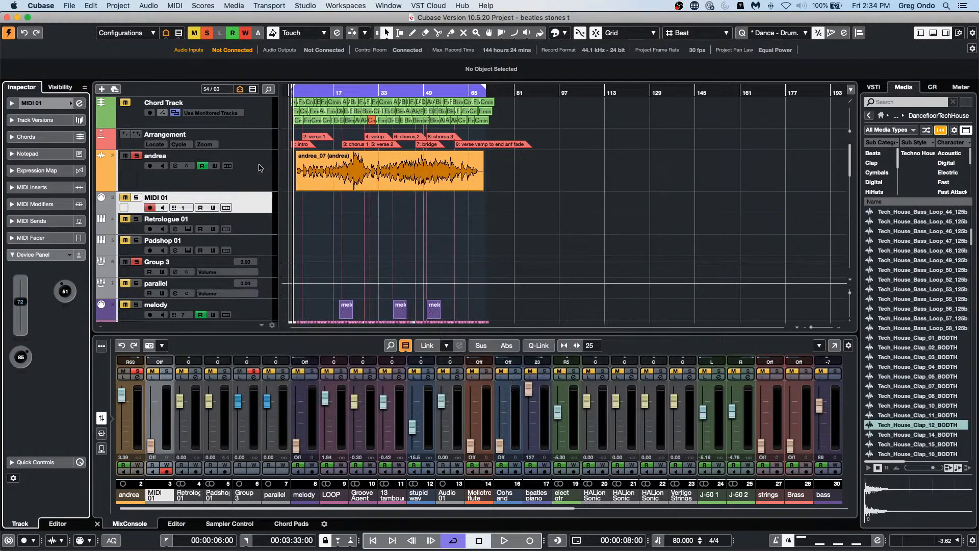
Select the Retrologue 01 track, expand its basic settings in the Inspector and view its available MIDI inputs
{"action": "left_click", "coordinate": [259, 231]}
{"action": "left_click", "coordinate": [55, 106]}
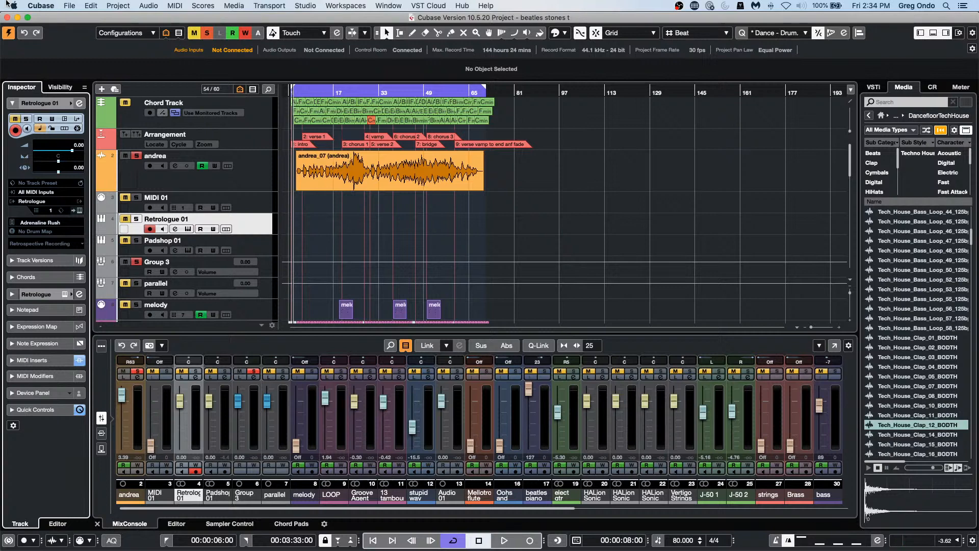
{"action": "left_click", "coordinate": [41, 192]}
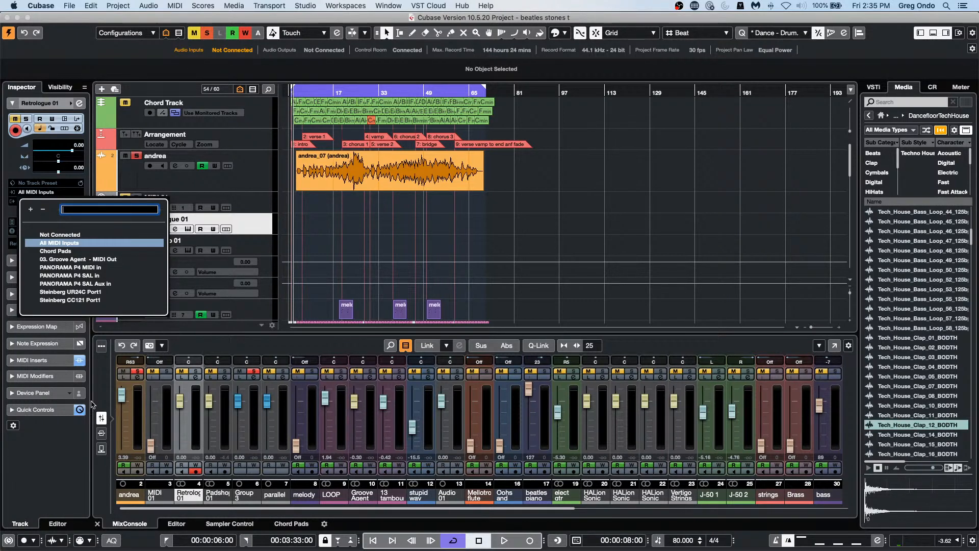
{"action": "left_click", "coordinate": [539, 210]}
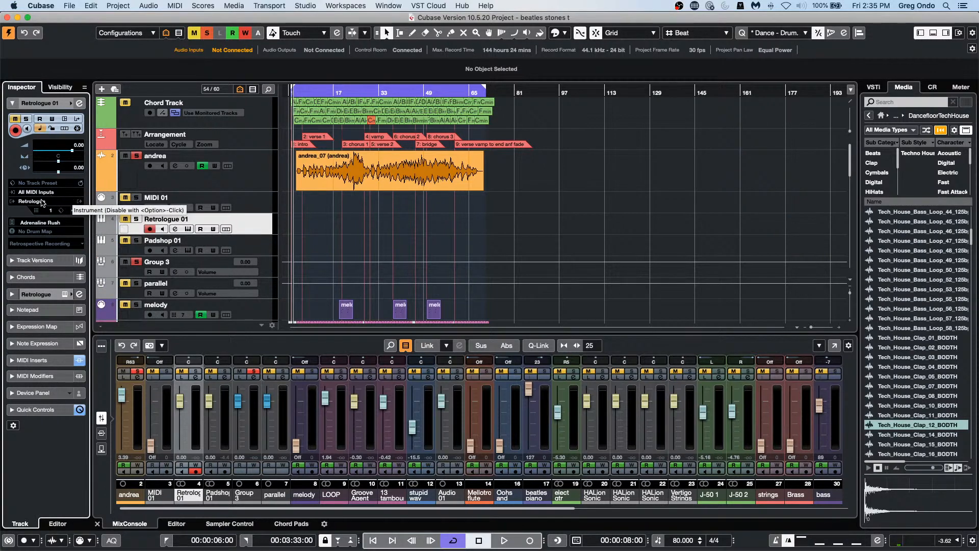
In the Studio Setup's MIDI port settings, exclude every input except PANORAMA P4 MIDI in from All MIDI Inputs
{"action": "left_click", "coordinate": [305, 5]}
{"action": "left_click", "coordinate": [341, 175]}
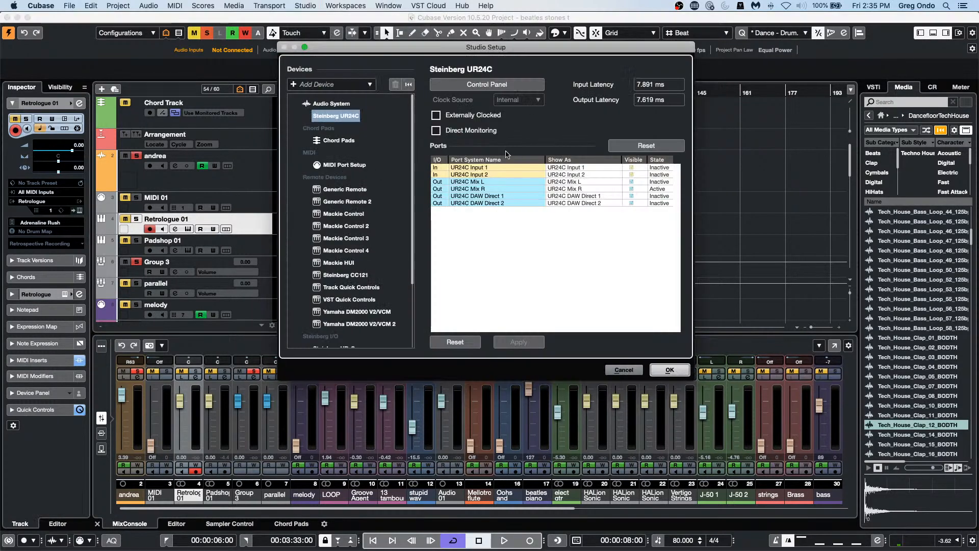
{"action": "left_click", "coordinate": [335, 165]}
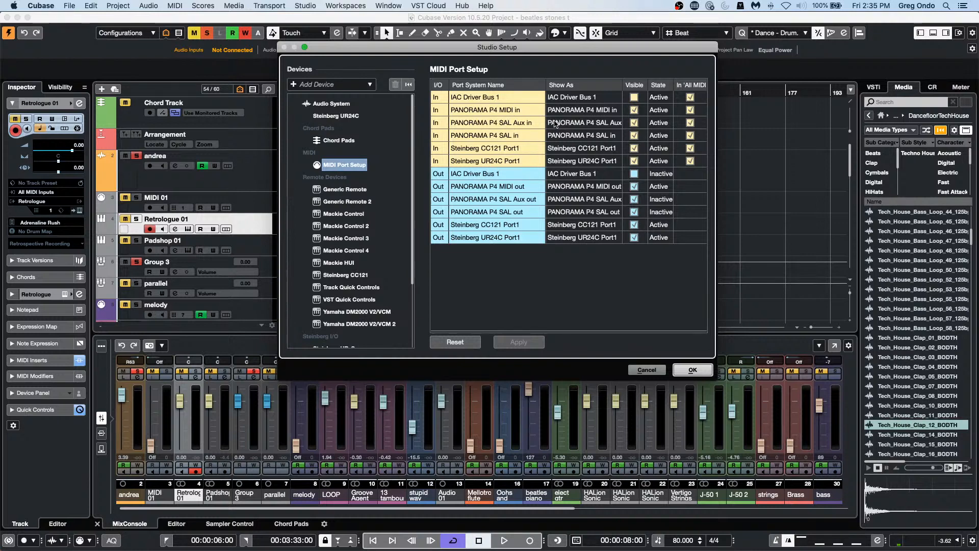
{"action": "left_click", "coordinate": [689, 122]}
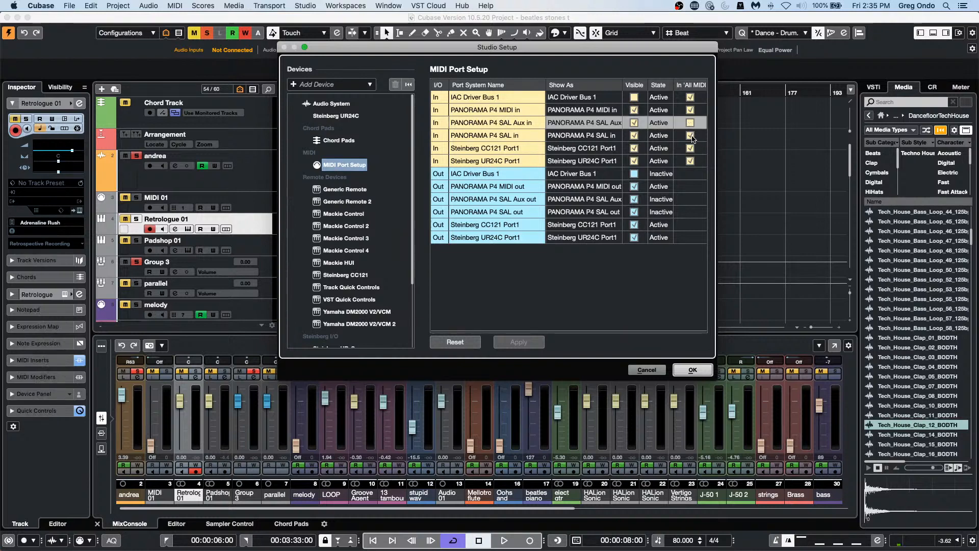
{"action": "left_click", "coordinate": [690, 135]}
{"action": "left_click", "coordinate": [690, 148]}
{"action": "left_click", "coordinate": [690, 161]}
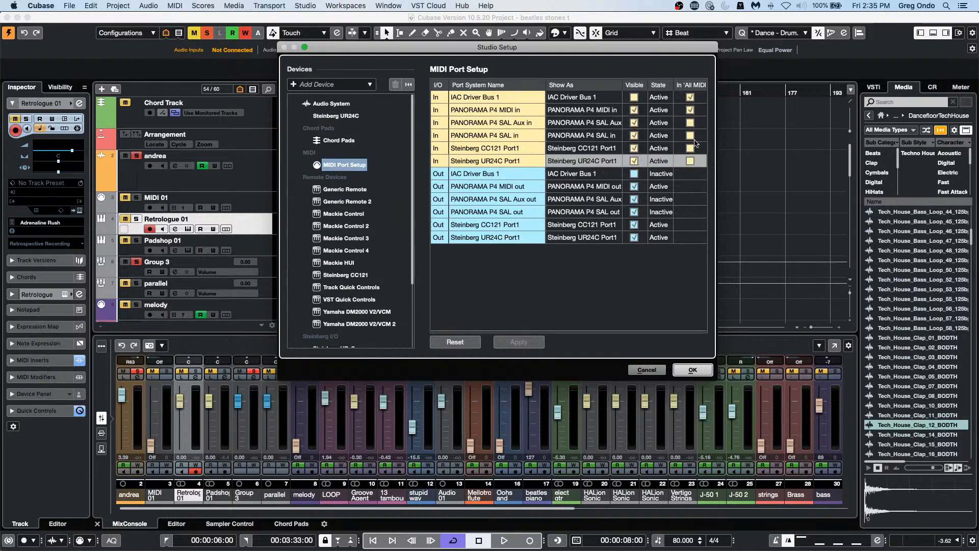
{"action": "left_click", "coordinate": [689, 97]}
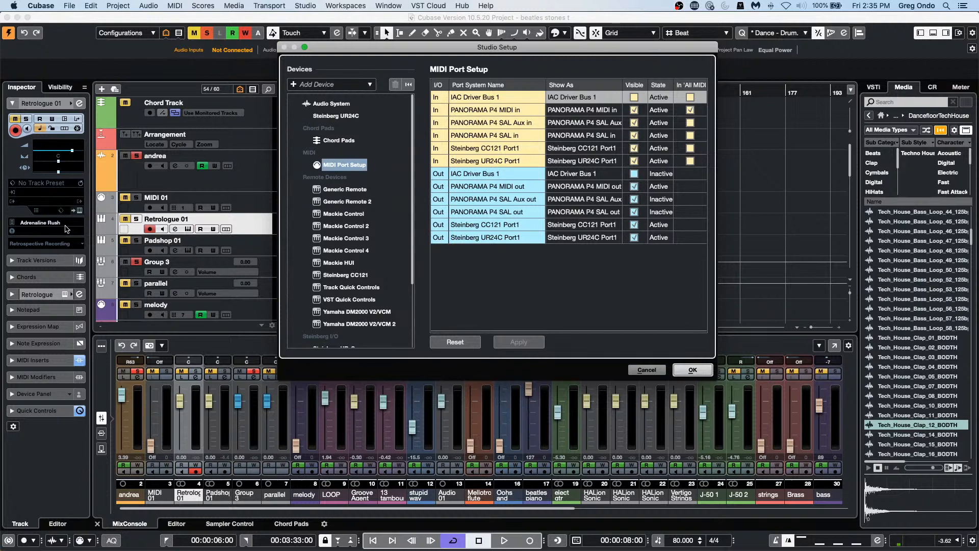
Include the IAC Driver, both PANORAMA SAL, CC121 and UR24C inputs in All MIDI Inputs again and accept the Studio Setup
{"action": "left_click", "coordinate": [690, 98]}
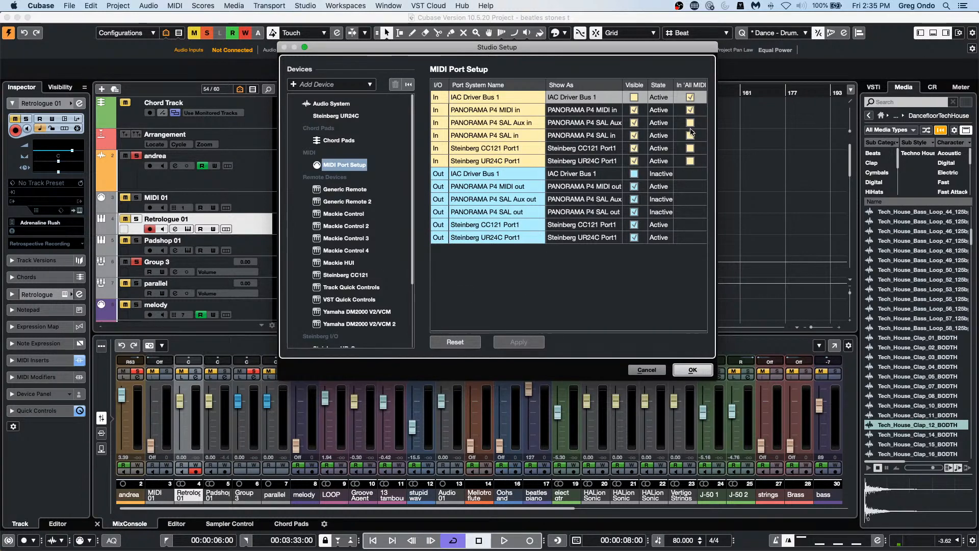
{"action": "left_click", "coordinate": [690, 123]}
{"action": "left_click", "coordinate": [690, 135]}
{"action": "left_click", "coordinate": [691, 148]}
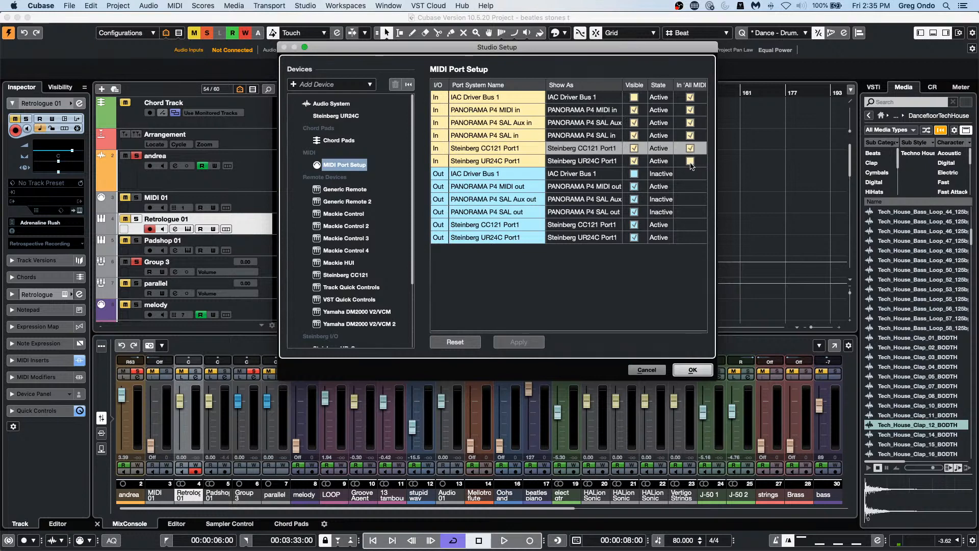
{"action": "left_click", "coordinate": [689, 161]}
{"action": "left_click", "coordinate": [692, 370]}
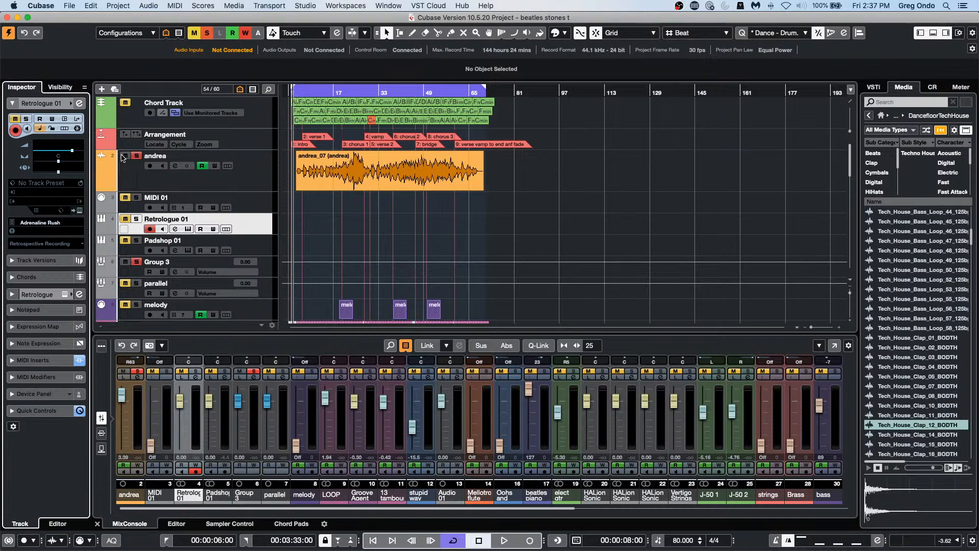
Open the recent project April 30 2021 and set the locators to the 44k_16 bit file event
{"action": "left_click", "coordinate": [69, 6]}
{"action": "mouse_move", "coordinate": [79, 198]}
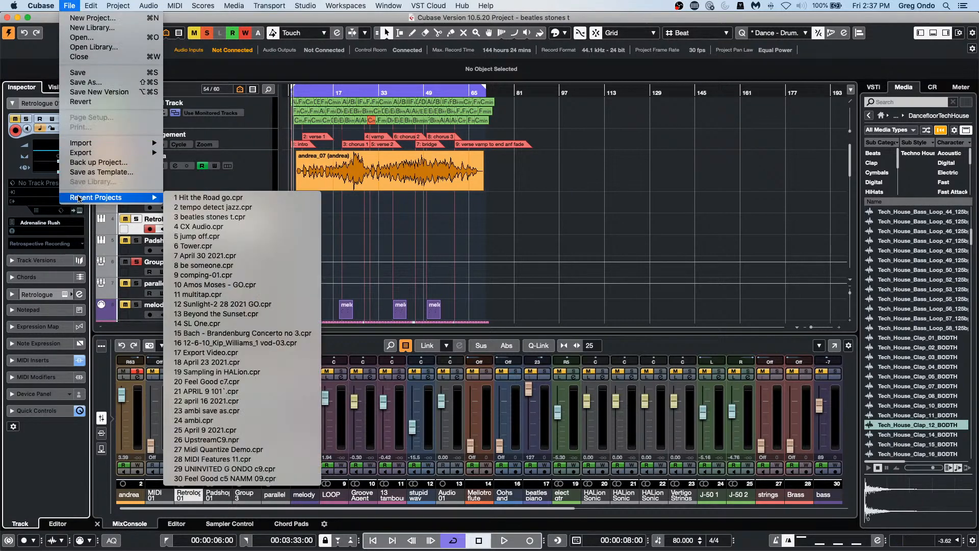
{"action": "left_click", "coordinate": [252, 255]}
{"action": "scroll", "coordinate": [341, 168], "scroll_direction": "up", "scroll_amount": 3}
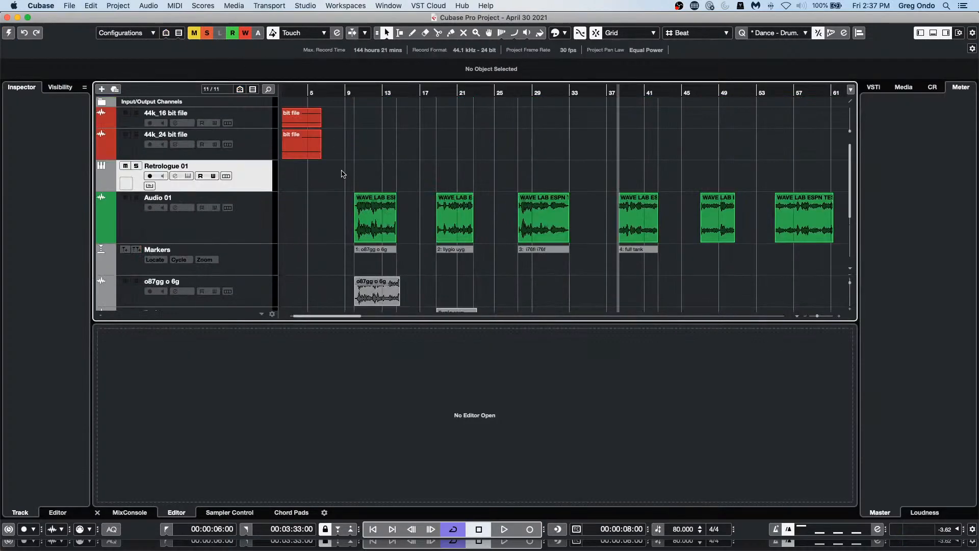
{"action": "left_click", "coordinate": [300, 122]}
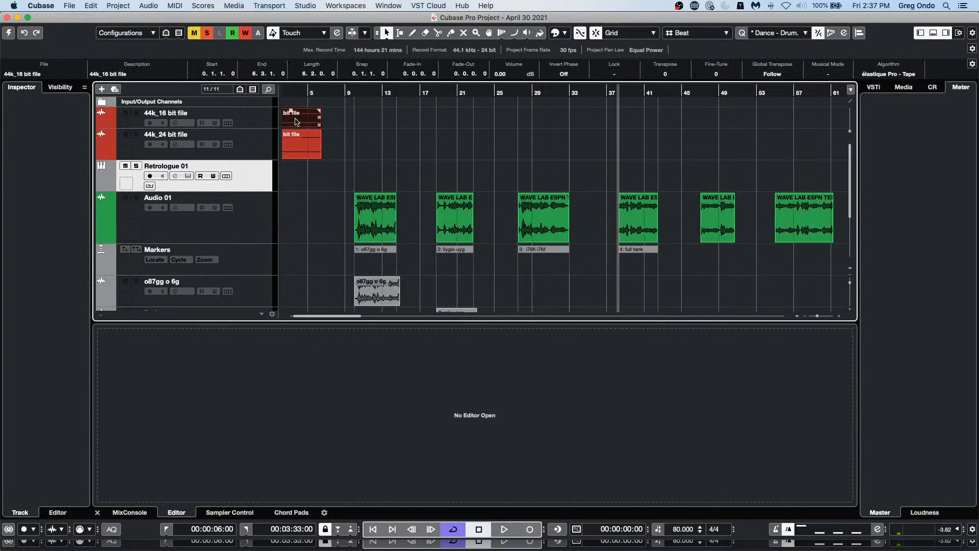
{"action": "key", "text": "p"}
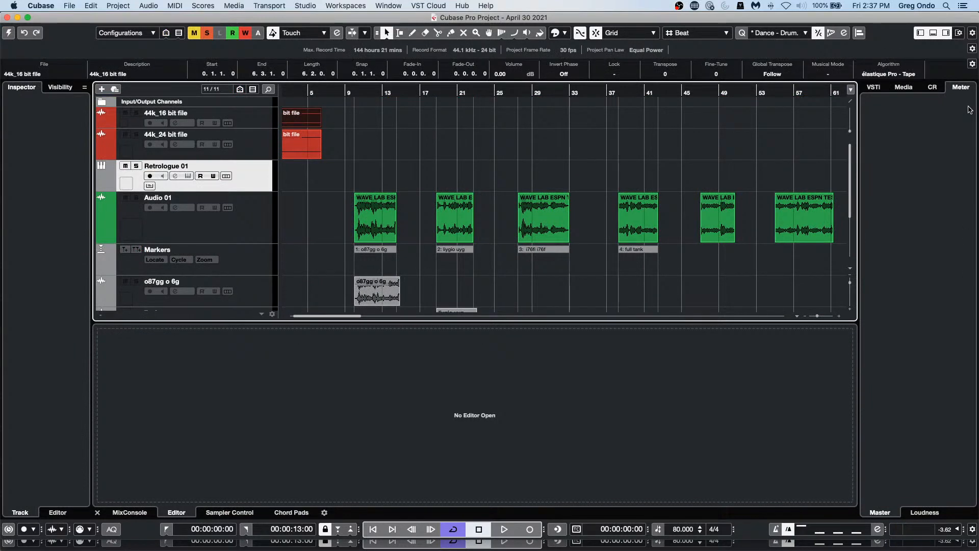
Show the Control Room section and activate the April 30 2021 project
{"action": "left_click", "coordinate": [932, 86]}
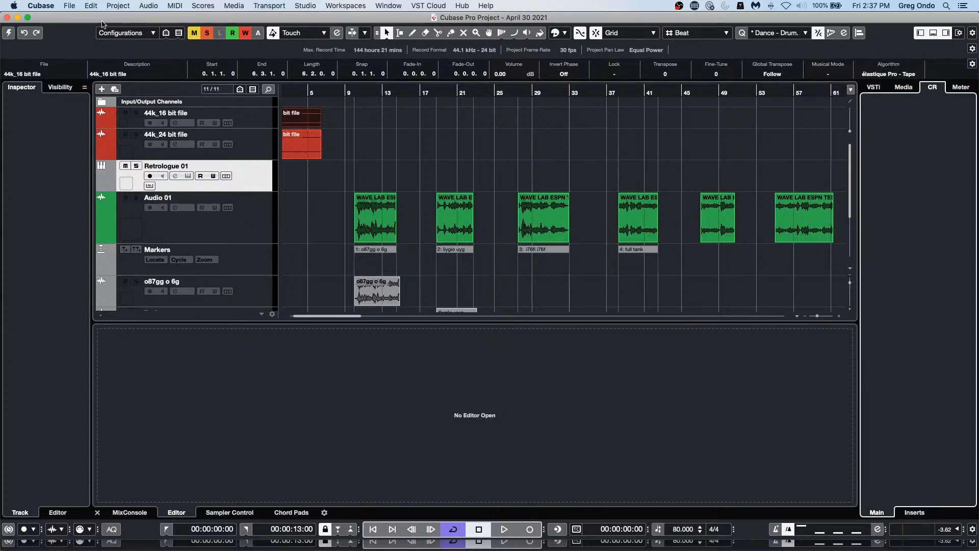
{"action": "left_click", "coordinate": [8, 35]}
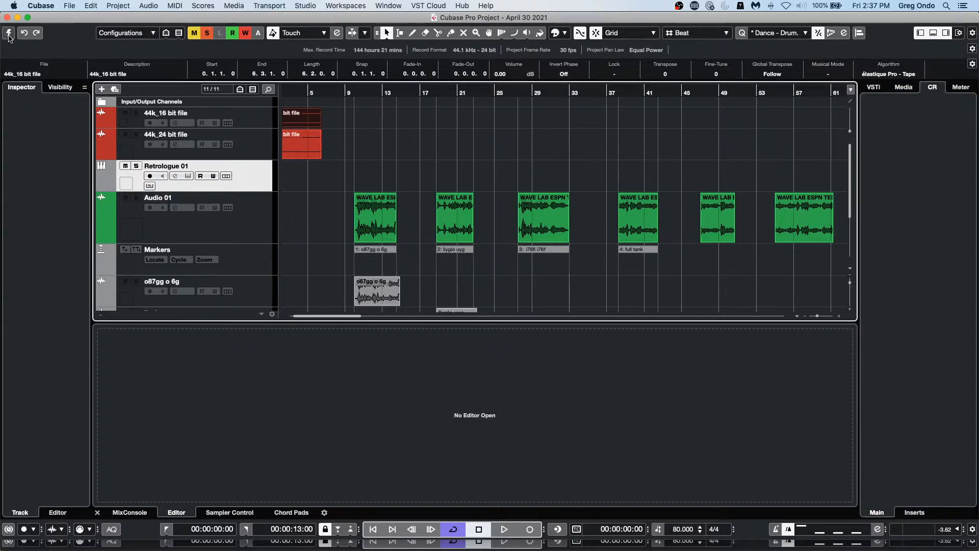
{"action": "left_click", "coordinate": [9, 35]}
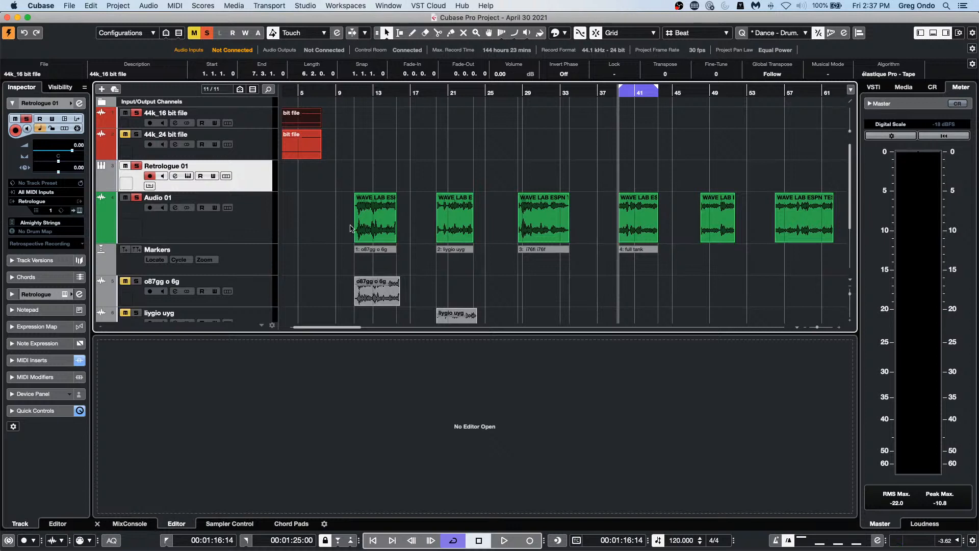
Return the playhead to the project start and open the SuperVision insert of the Control Room below the ruler and top tracks
{"action": "key", "text": "Home"}
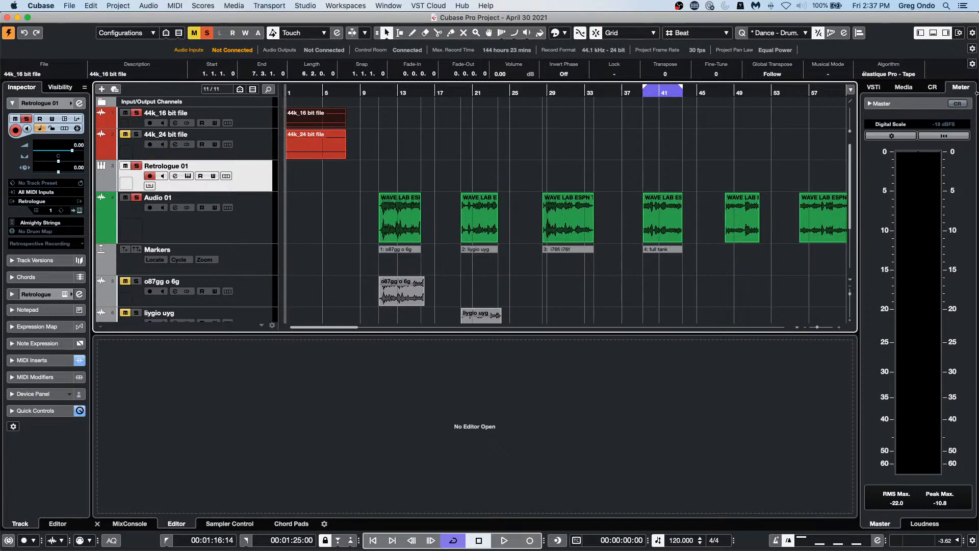
{"action": "left_click", "coordinate": [932, 87]}
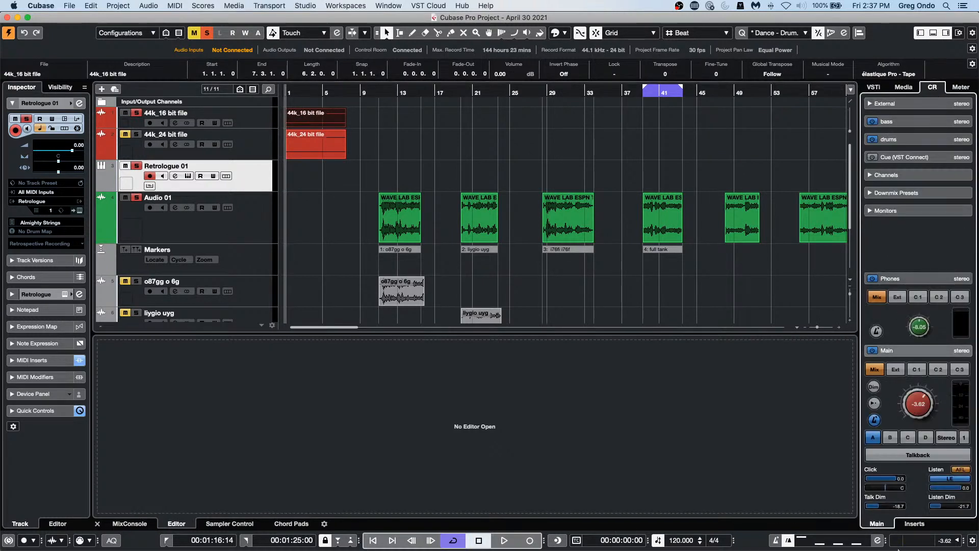
{"action": "left_click", "coordinate": [914, 524]}
{"action": "left_click", "coordinate": [914, 431]}
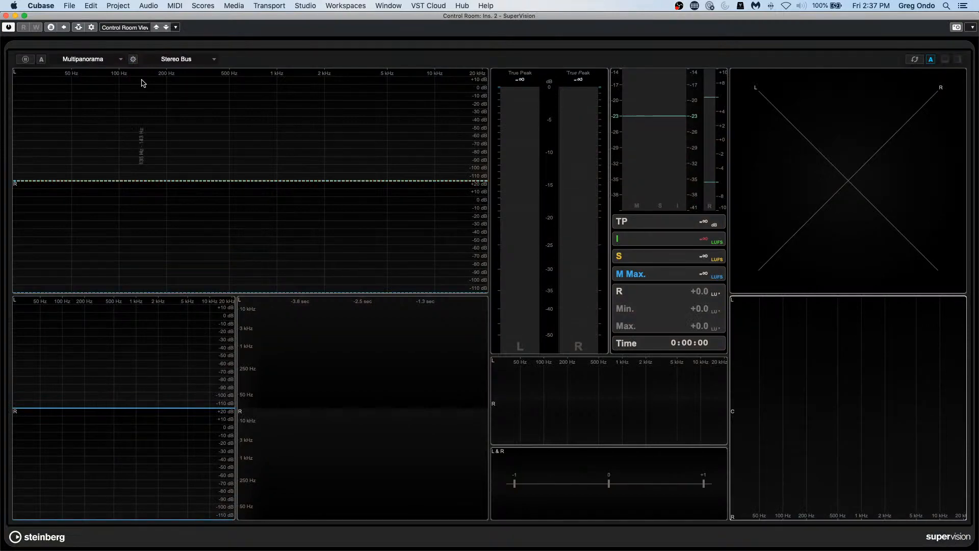
{"action": "left_click_drag", "start_coordinate": [219, 19], "coordinate": [232, 213]}
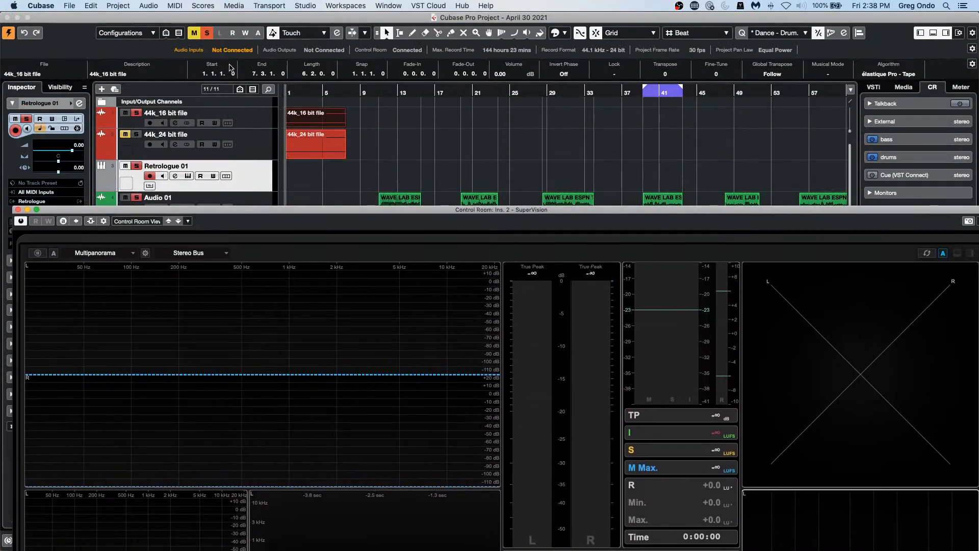
Play the project from bar 1 with SuperVision in view and set the locators to the 44k_16 bit file event
{"action": "left_click_drag", "start_coordinate": [298, 90], "coordinate": [284, 90]}
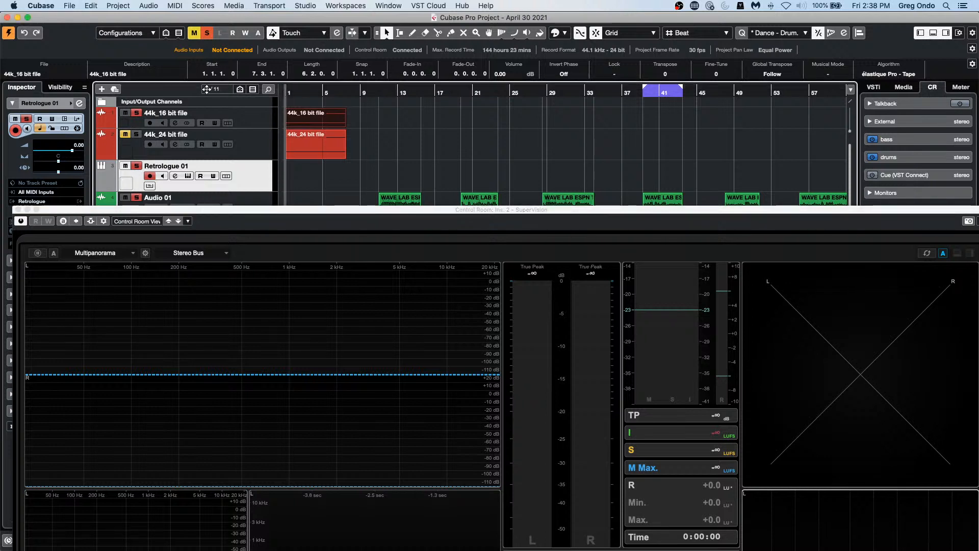
{"action": "key", "text": "space"}
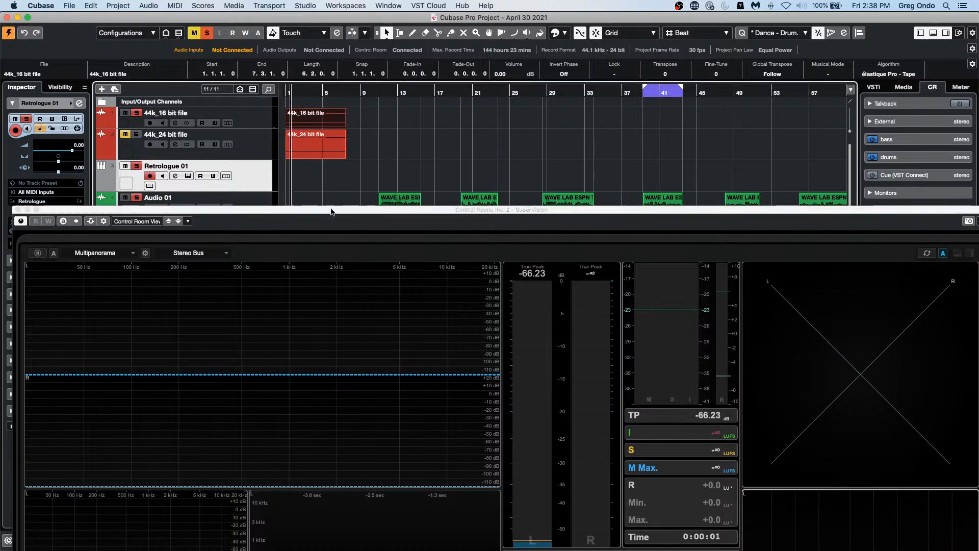
{"action": "left_click_drag", "start_coordinate": [332, 210], "coordinate": [338, 170]}
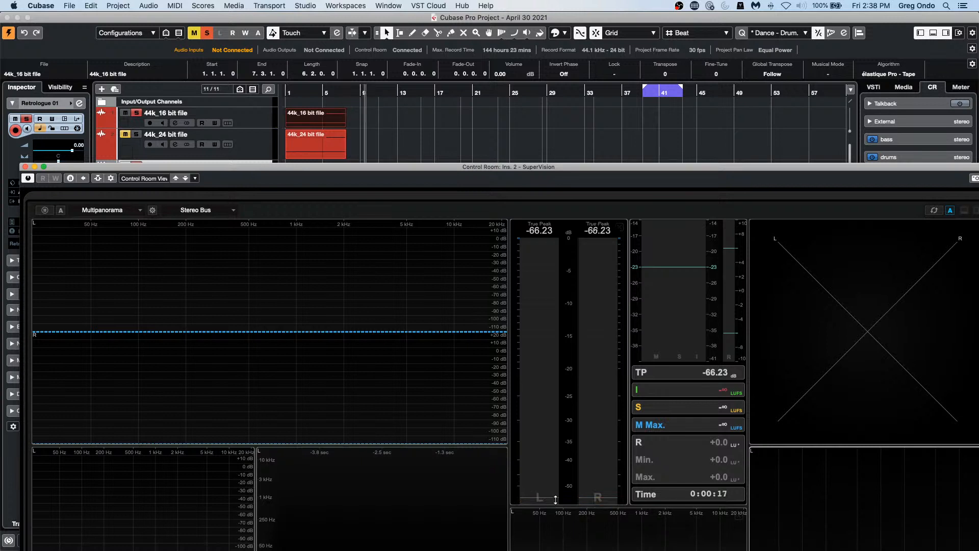
{"action": "left_click", "coordinate": [286, 93]}
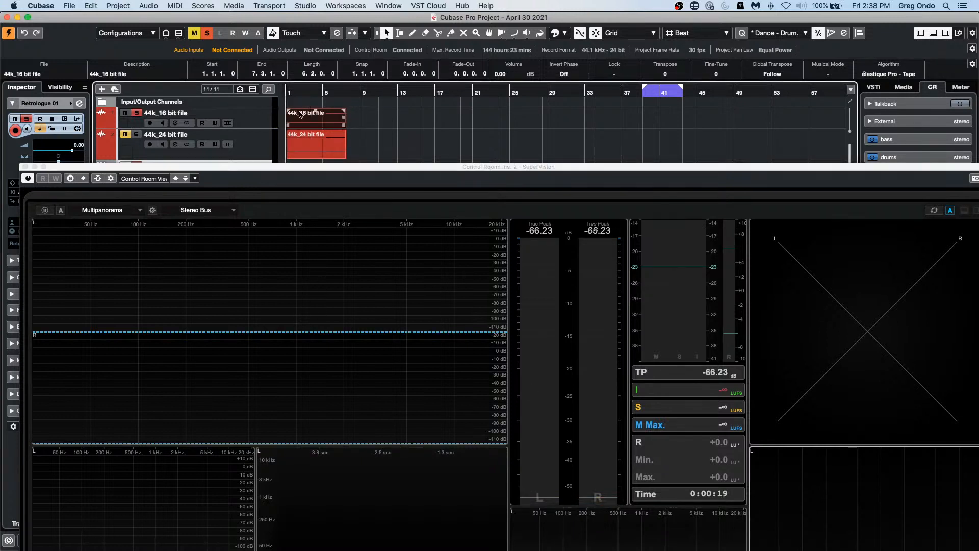
{"action": "key", "text": "p"}
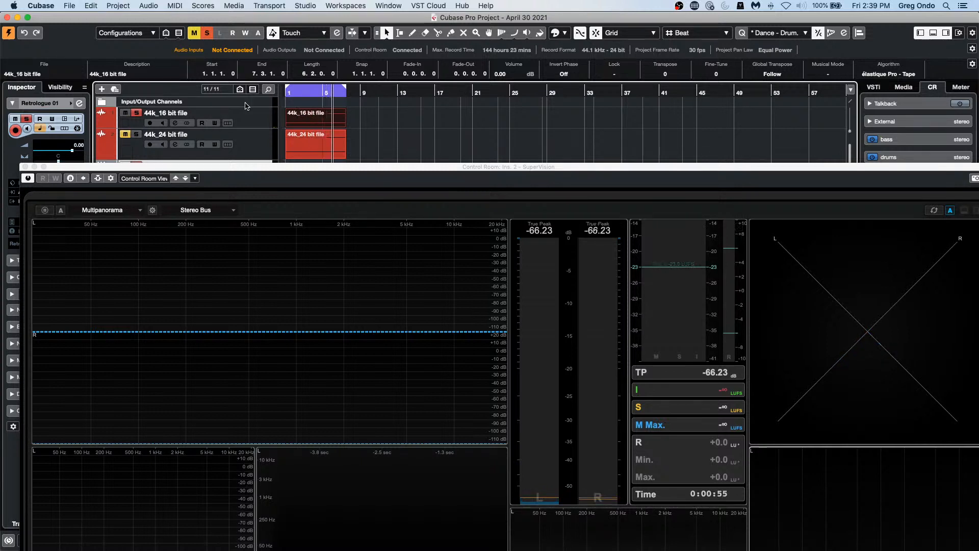
Compare the two noise files in SuperVision by switching the mutes to the 44k_24 bit file track and back to 44k_16 bit file
{"action": "left_click", "coordinate": [298, 142]}
{"action": "left_click", "coordinate": [125, 135]}
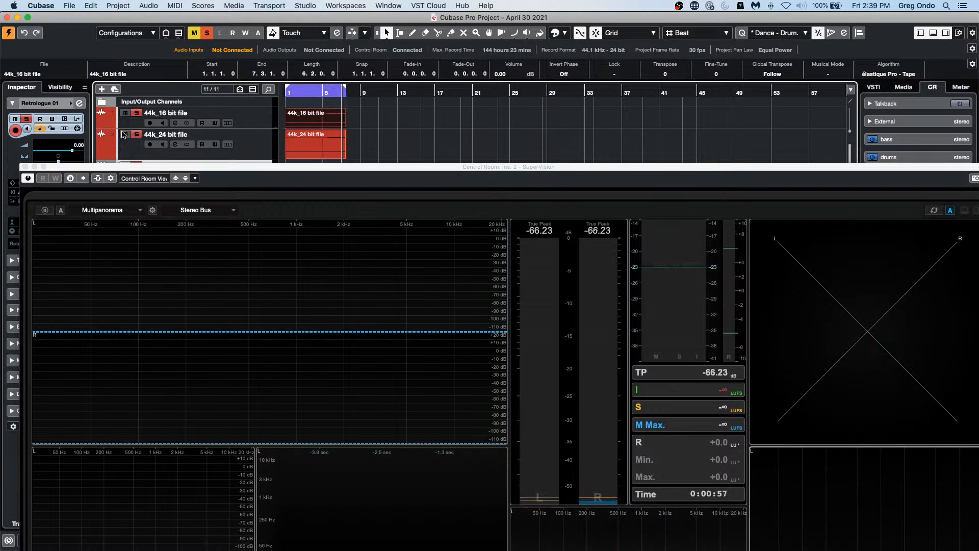
{"action": "left_click", "coordinate": [125, 113]}
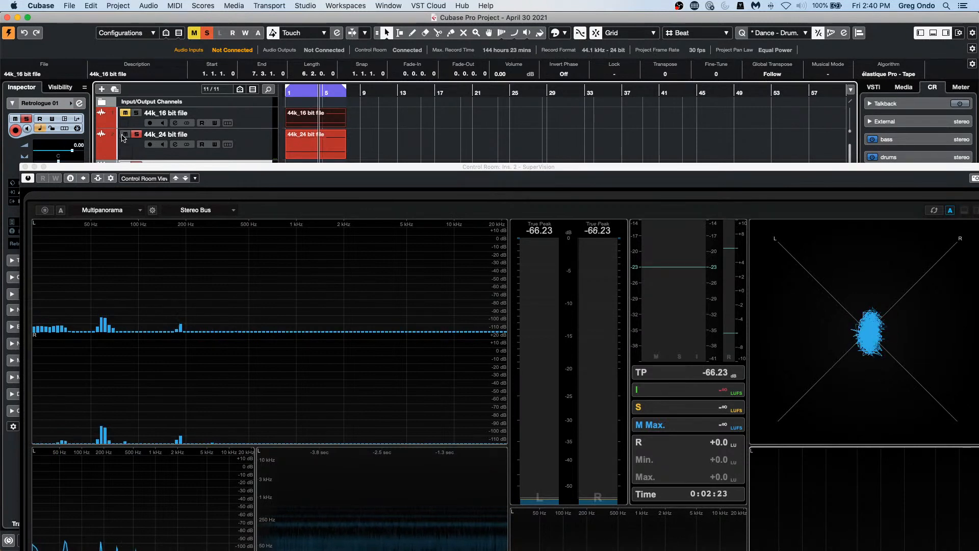
{"action": "left_click", "coordinate": [125, 135]}
{"action": "left_click", "coordinate": [126, 114]}
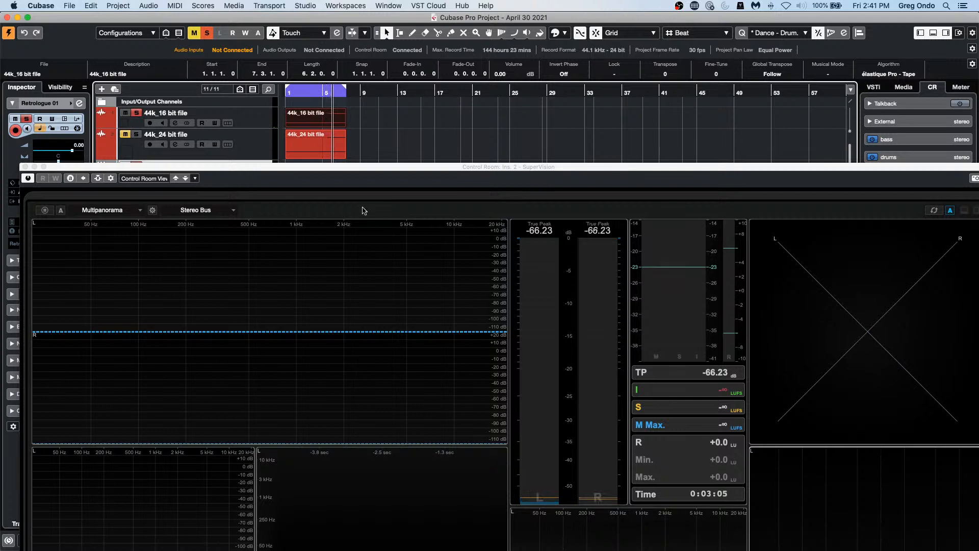
Mute the 44k_16 bit file track and unmute 44k_24 bit file, stop playback and close the SuperVision window
{"action": "left_click", "coordinate": [124, 114]}
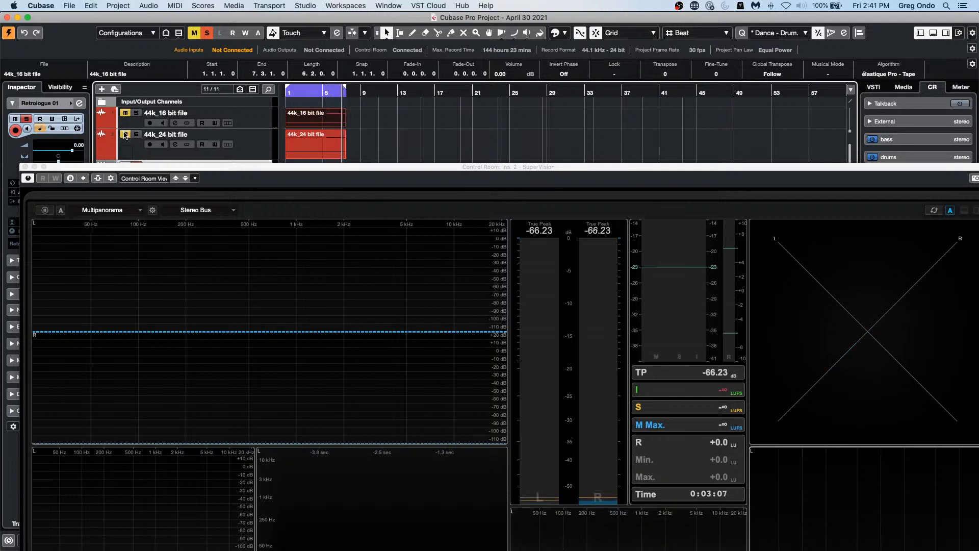
{"action": "left_click", "coordinate": [125, 134]}
{"action": "left_click", "coordinate": [136, 134]}
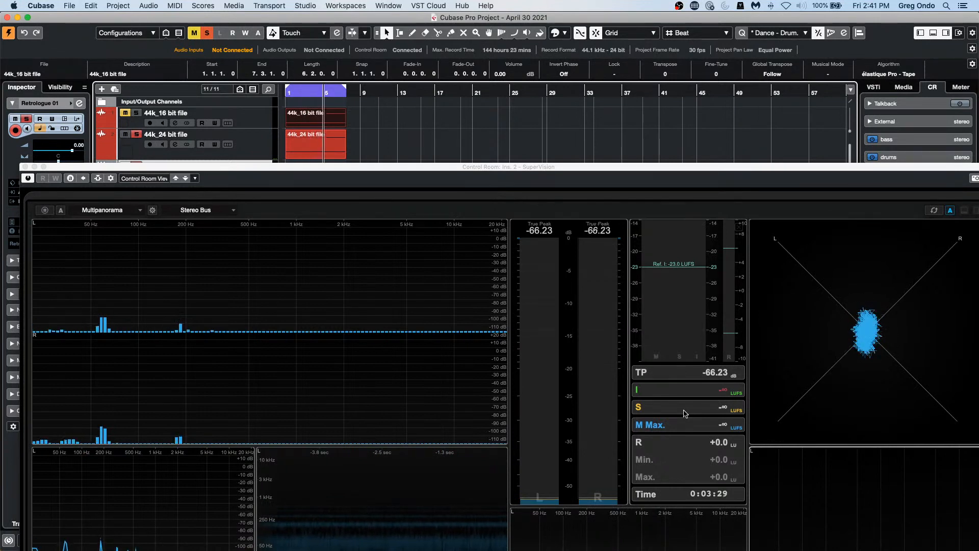
{"action": "key", "text": "space"}
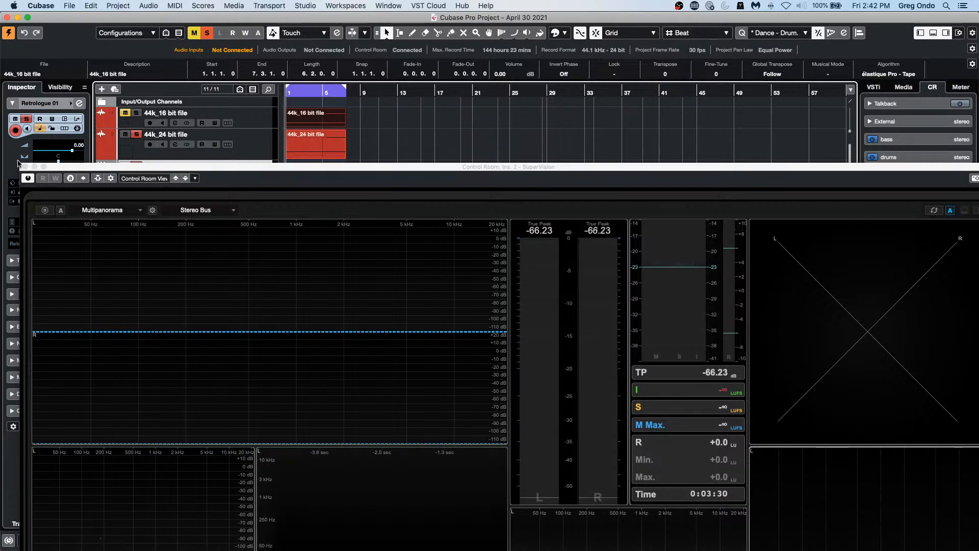
{"action": "left_click", "coordinate": [25, 166]}
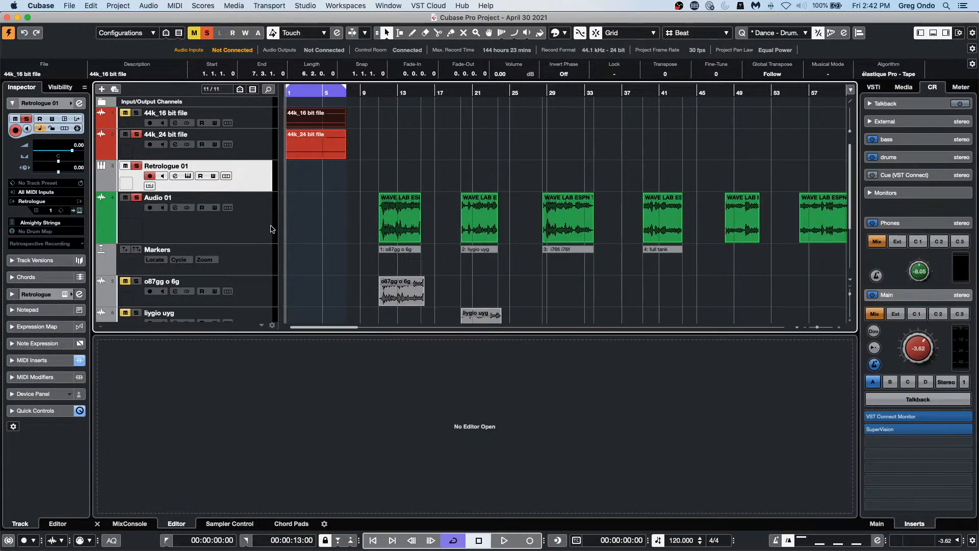
Add 11 mono audio tracks with UR24C Input 1 and Stereo Out below the Audio 01 track
{"action": "right_click", "coordinate": [202, 222]}
{"action": "mouse_move", "coordinate": [286, 226]}
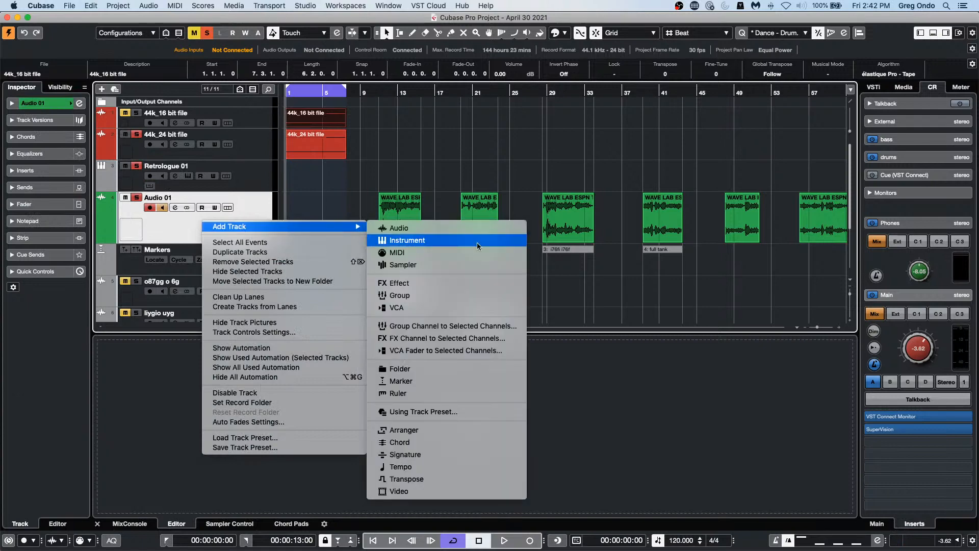
{"action": "left_click", "coordinate": [399, 228]}
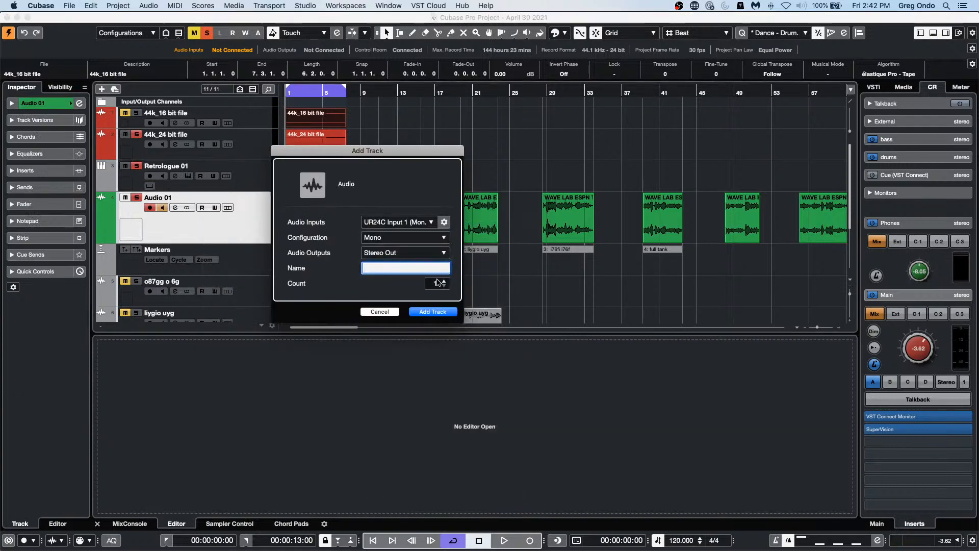
{"action": "left_click", "coordinate": [432, 312]}
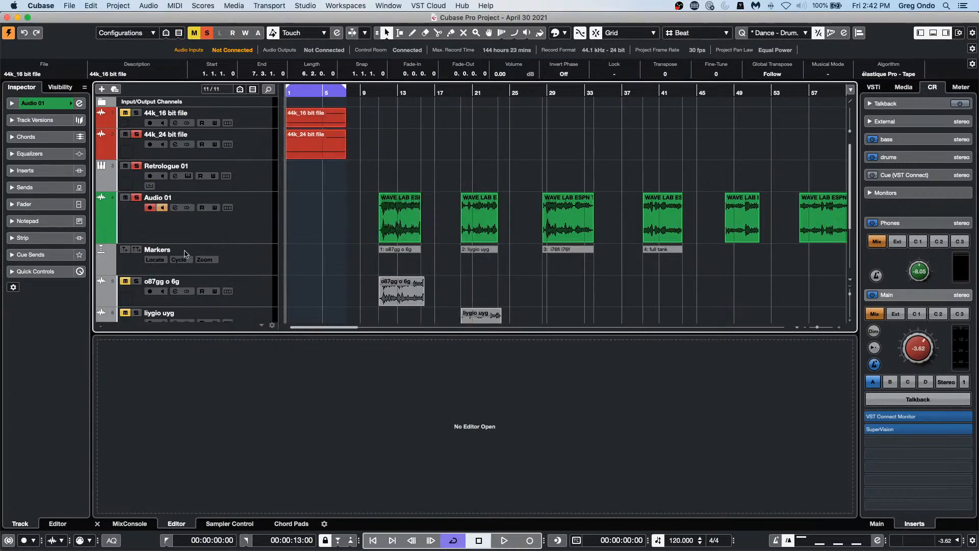
{"action": "left_click", "coordinate": [235, 222]}
{"action": "right_click", "coordinate": [235, 222]}
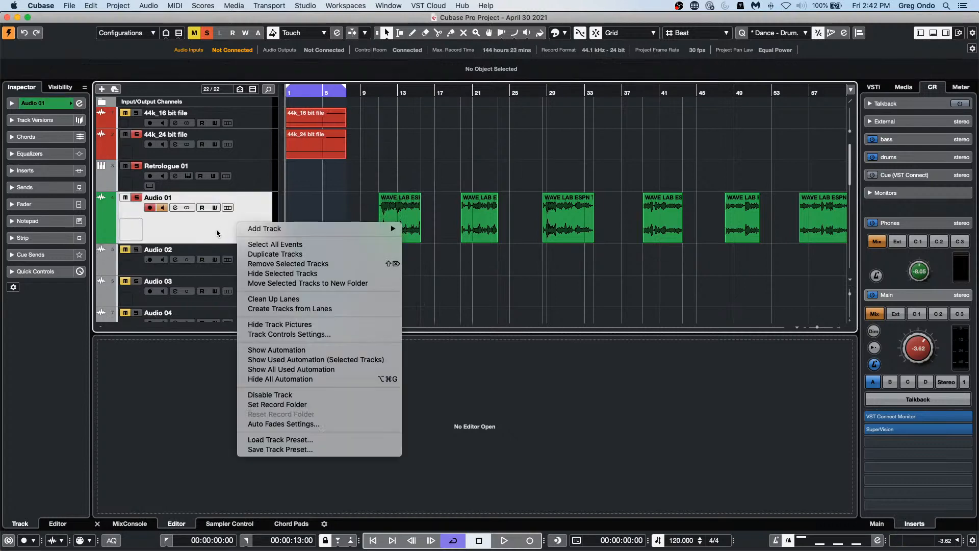
{"action": "left_click", "coordinate": [216, 229]}
Add four mono group tracks routed to Stereo Out, created outside a folder, below the full tank track
{"action": "scroll", "coordinate": [230, 255], "scroll_direction": "down", "scroll_amount": 10}
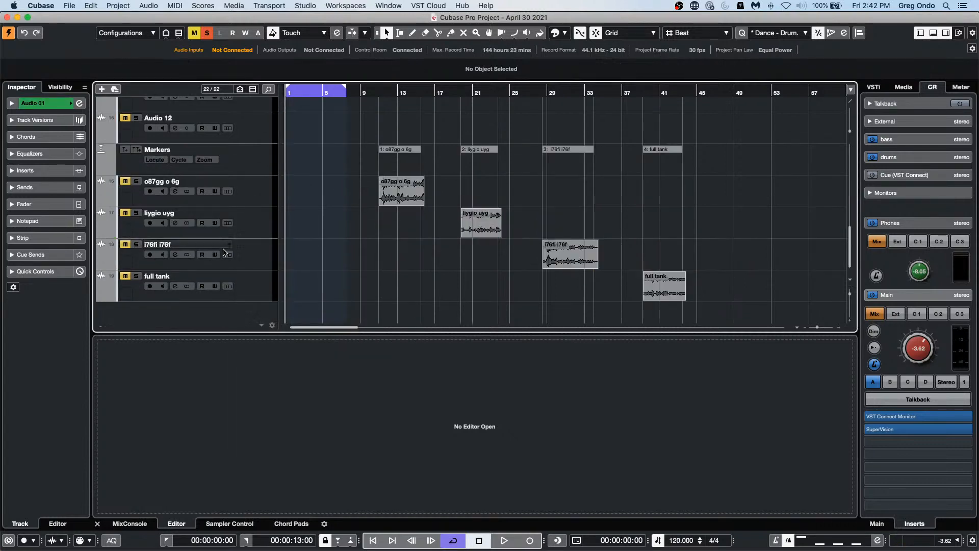
{"action": "left_click", "coordinate": [241, 278]}
{"action": "right_click", "coordinate": [240, 278]}
{"action": "mouse_move", "coordinate": [383, 284]}
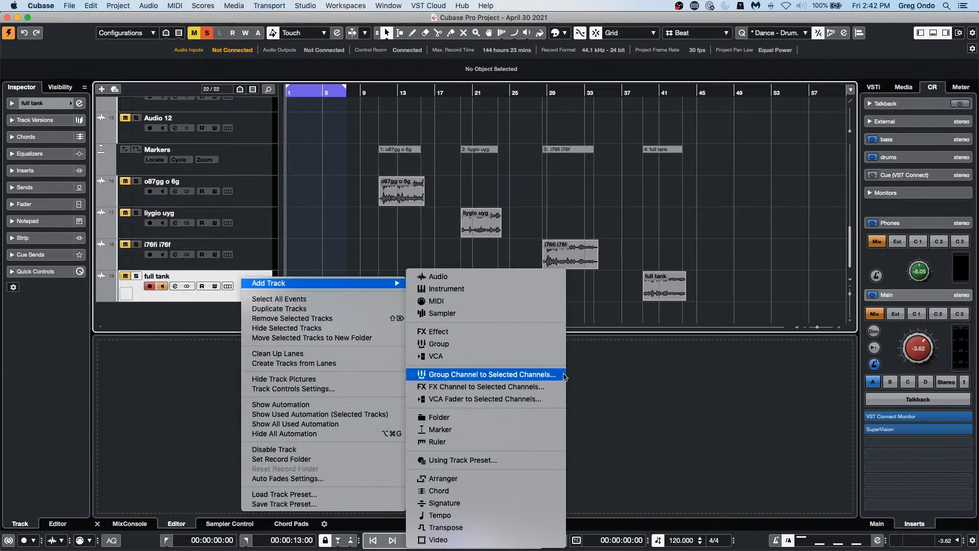
{"action": "left_click", "coordinate": [510, 346]}
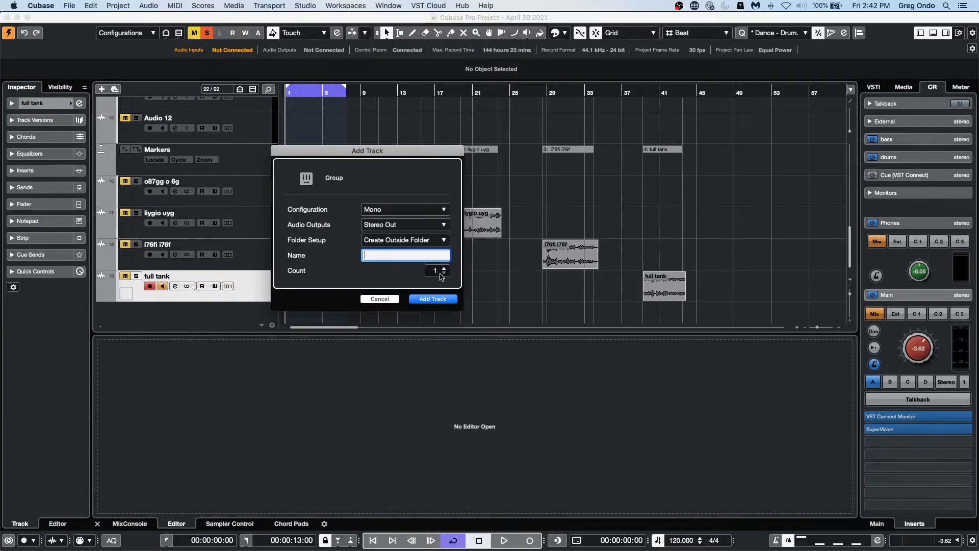
{"action": "scroll", "coordinate": [441, 276], "scroll_direction": "up", "scroll_amount": 2}
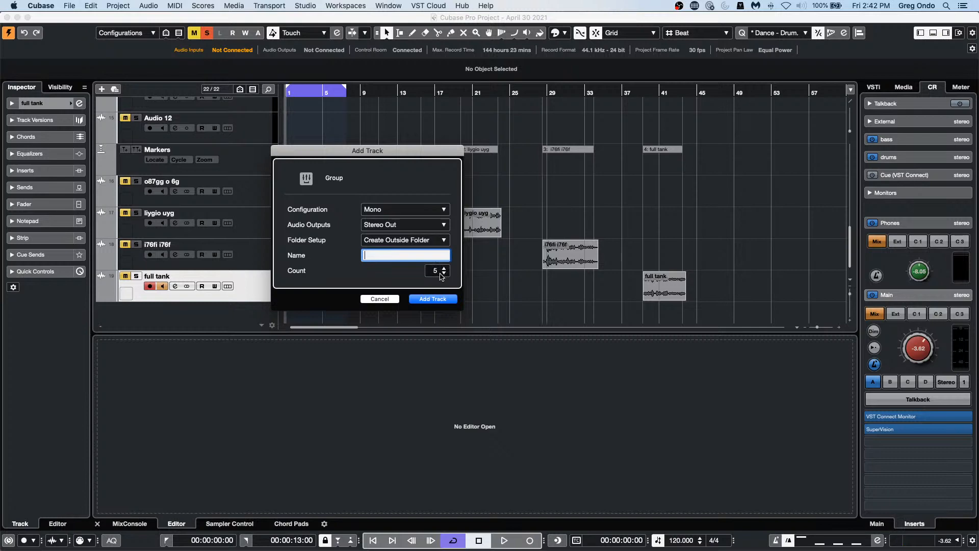
{"action": "left_click", "coordinate": [435, 299]}
Show the MixConsole in the lower zone and briefly bring up the Colorize palette at the Audio 04 channel
{"action": "left_click", "coordinate": [130, 524]}
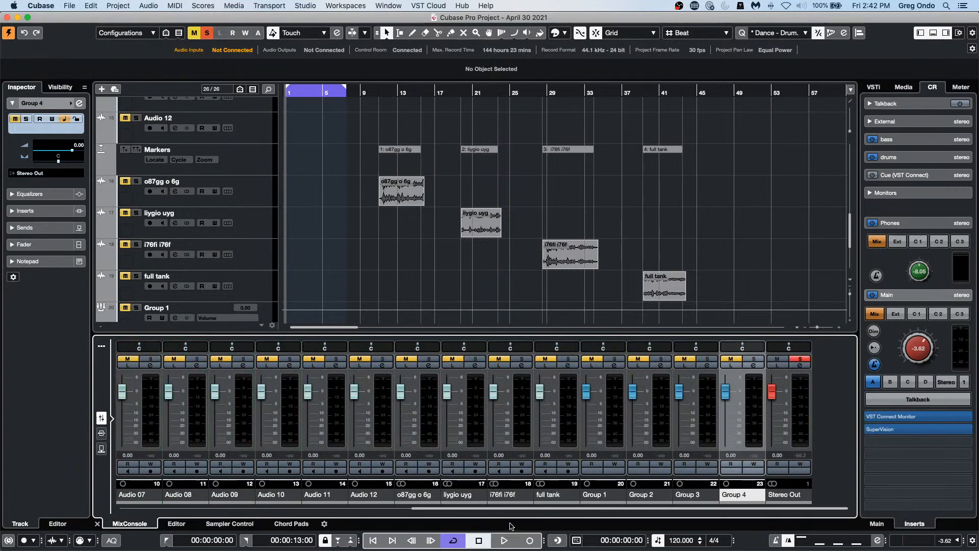
{"action": "left_click_drag", "start_coordinate": [511, 508], "coordinate": [337, 508]}
{"action": "left_click", "coordinate": [272, 500], "text": "super"}
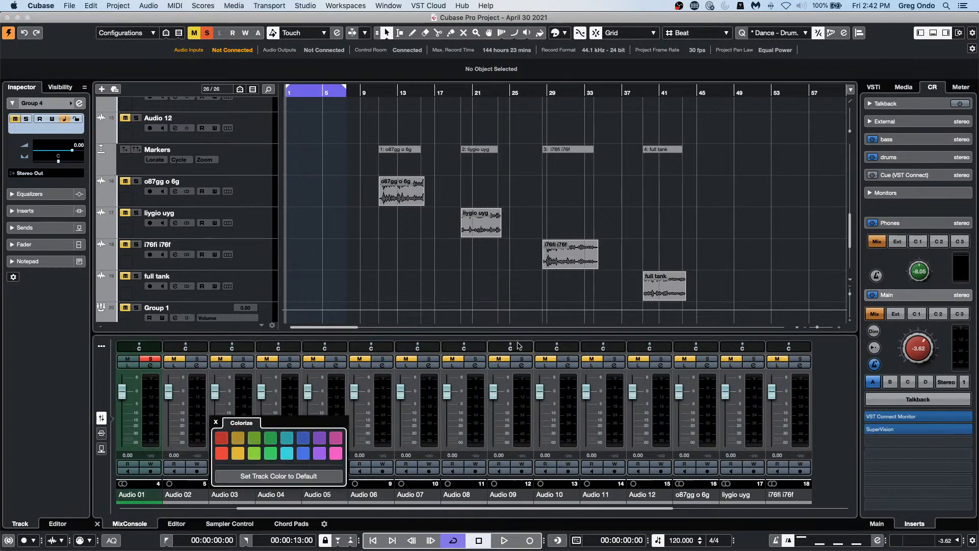
{"action": "left_click", "coordinate": [460, 290]}
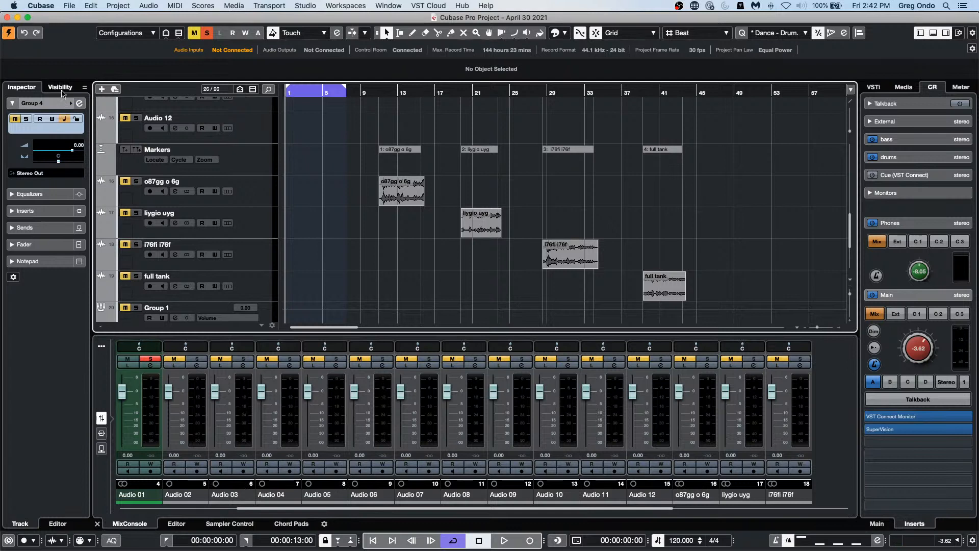
Show the MixConsole zone assignments and place Group 1 through Group 4 together in the right zone
{"action": "left_click", "coordinate": [60, 88]}
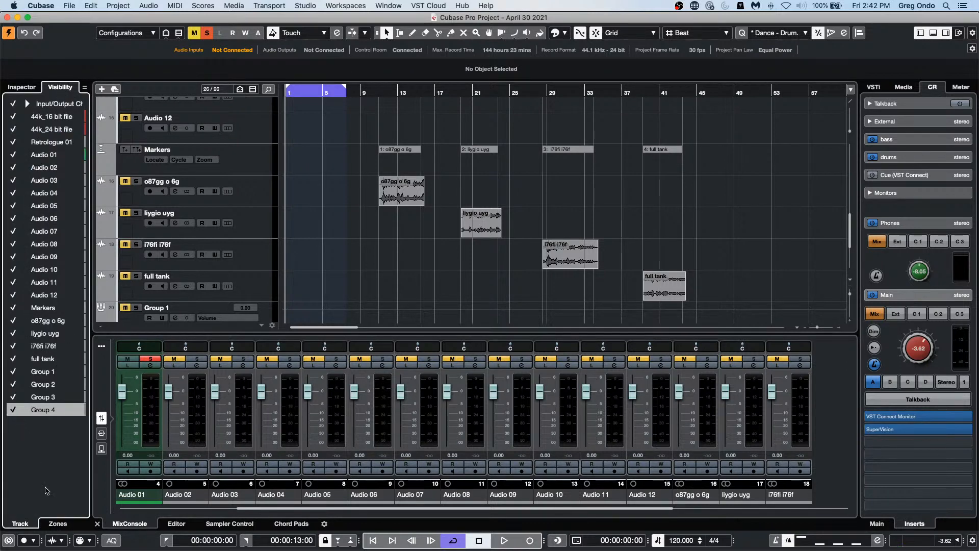
{"action": "left_click", "coordinate": [57, 524]}
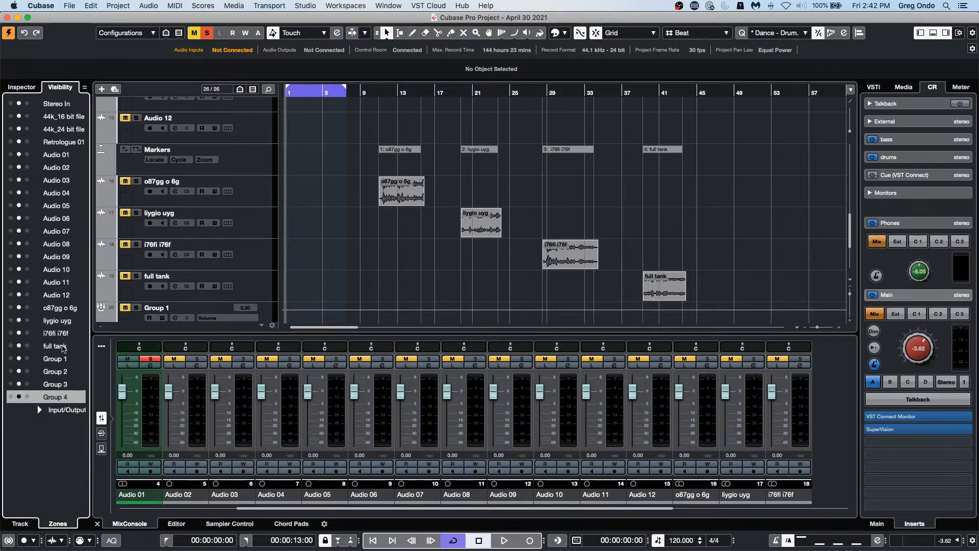
{"action": "left_click", "coordinate": [71, 360]}
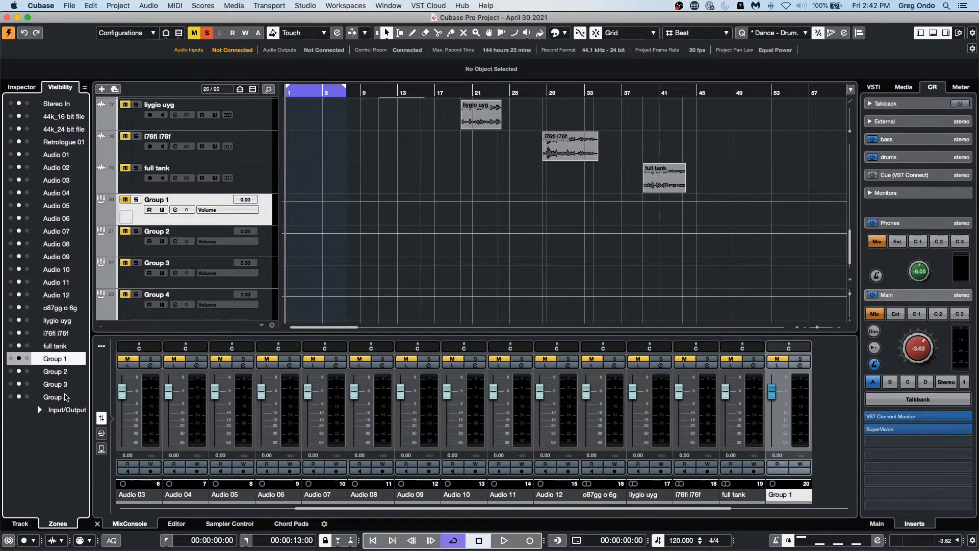
{"action": "left_click", "coordinate": [65, 396], "text": "shift"}
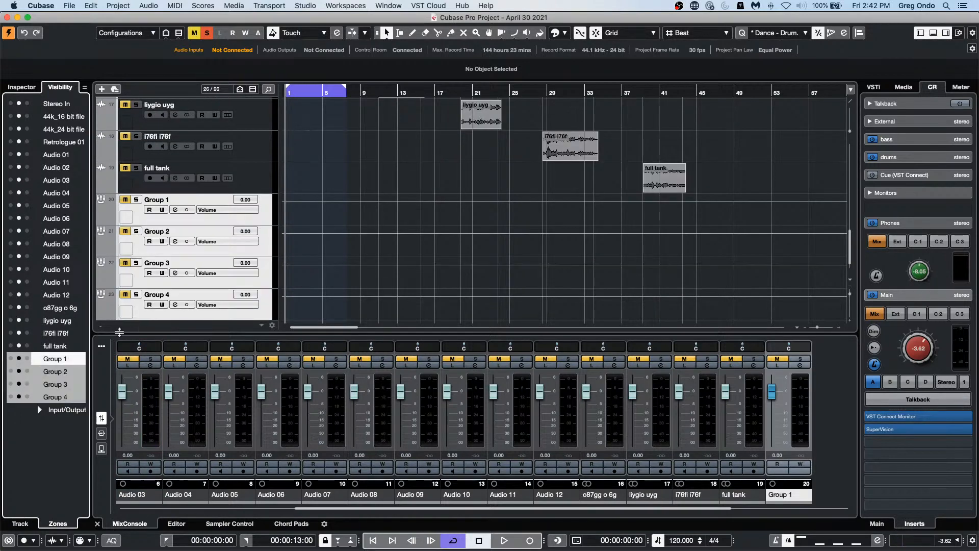
{"action": "left_click", "coordinate": [28, 359]}
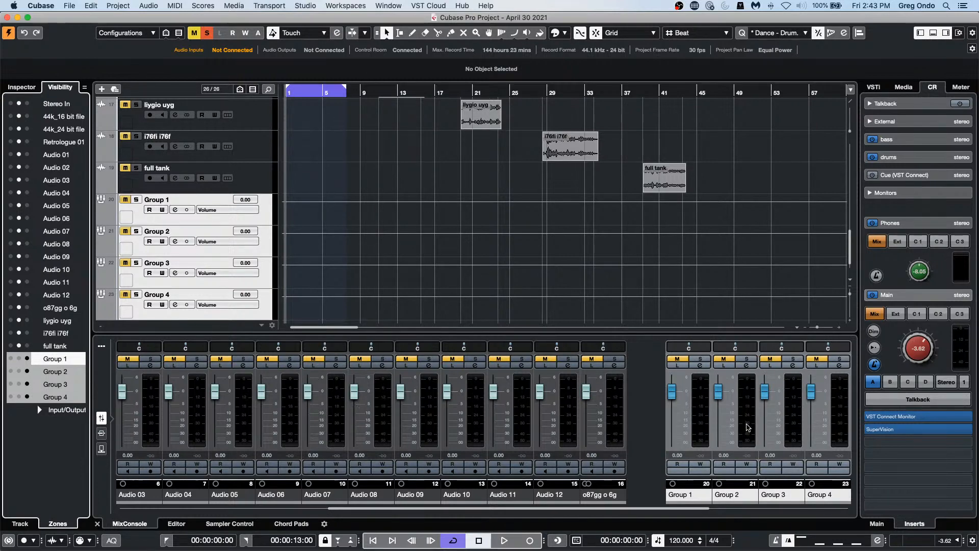
Expand the Input/Output channels in the zone list and move Group 1 through Group 4 back to the center zone
{"action": "left_click", "coordinate": [39, 409]}
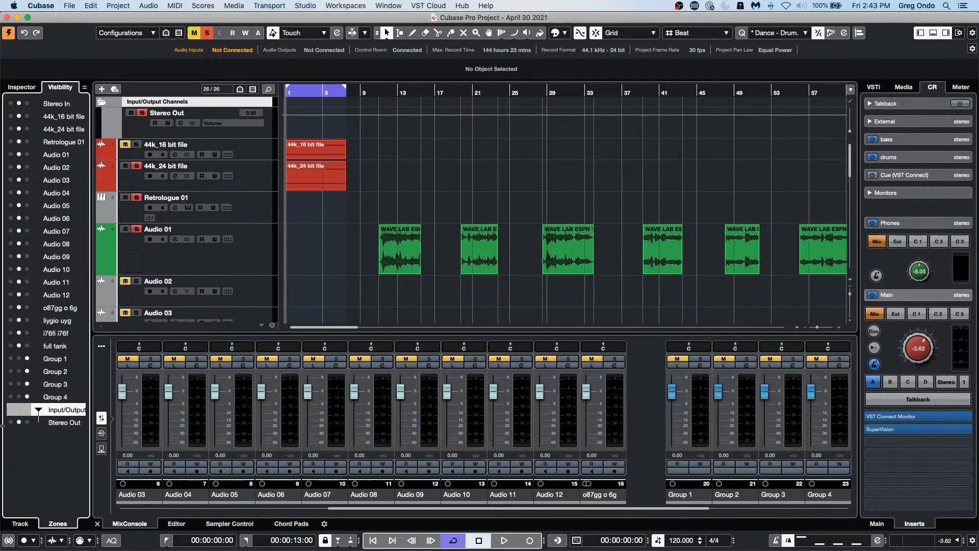
{"action": "left_click", "coordinate": [18, 358]}
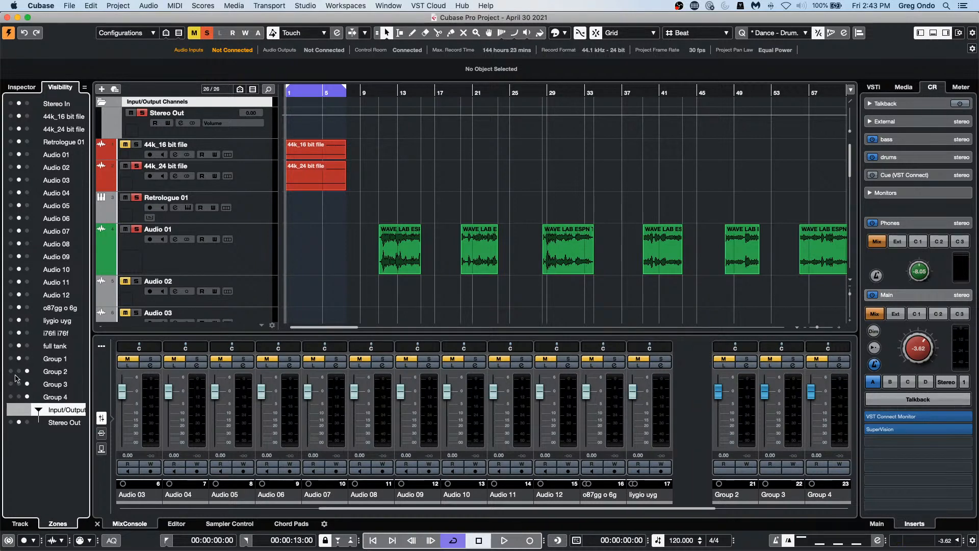
{"action": "left_click", "coordinate": [19, 372]}
{"action": "left_click", "coordinate": [18, 384]}
{"action": "left_click", "coordinate": [19, 397]}
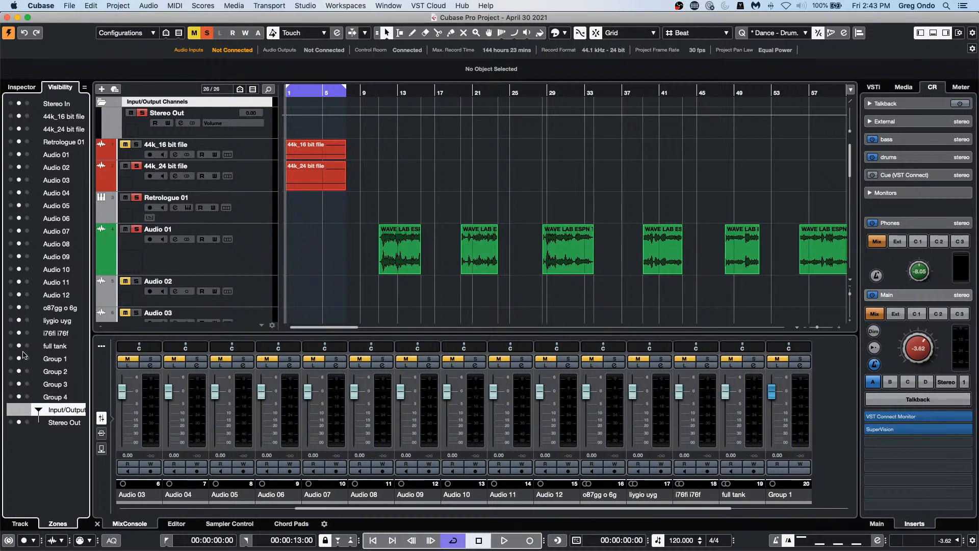
Select Group 1 through Group 4 together and place them in the MixConsole's right zone
{"action": "left_click", "coordinate": [66, 362]}
{"action": "left_click", "coordinate": [64, 402], "text": "shift"}
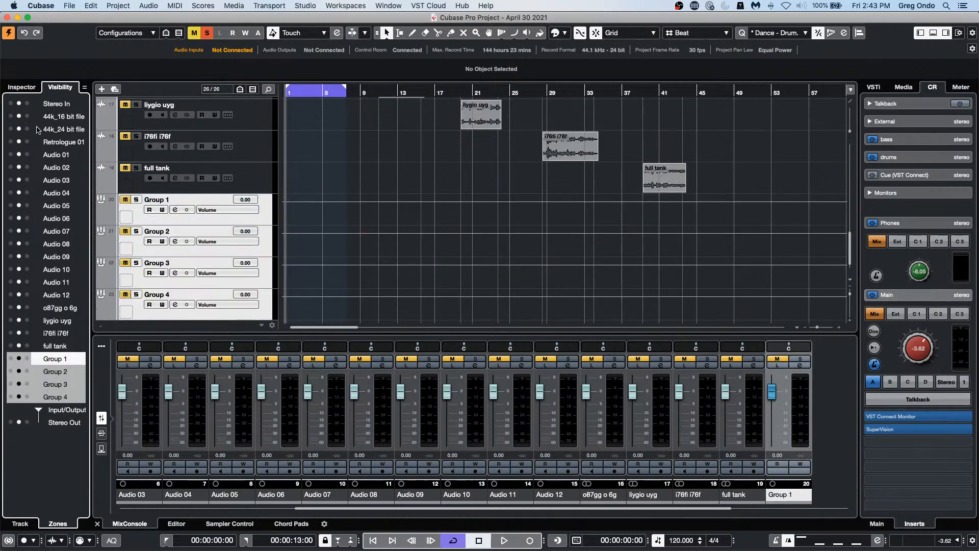
{"action": "left_click", "coordinate": [27, 359]}
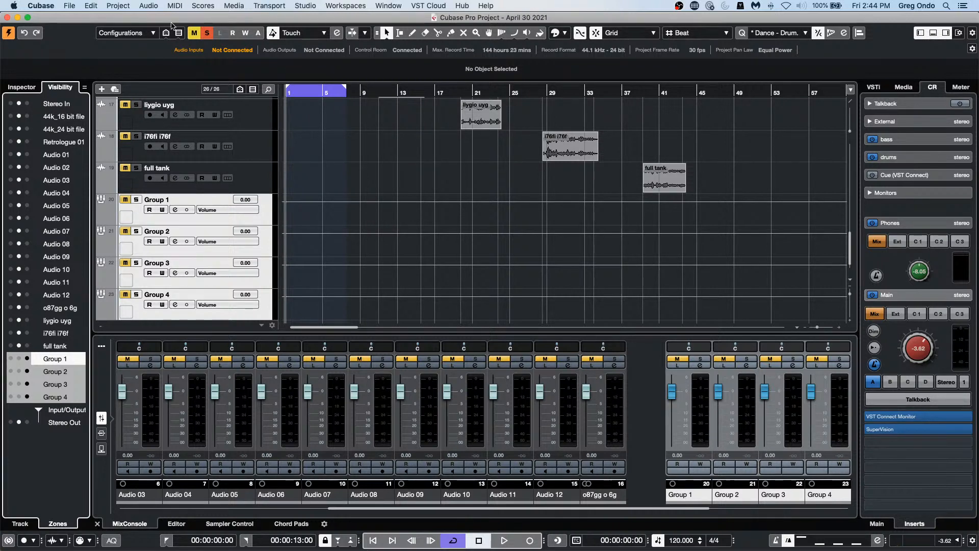
{"action": "scroll", "coordinate": [312, 193], "scroll_direction": "up", "scroll_amount": 15}
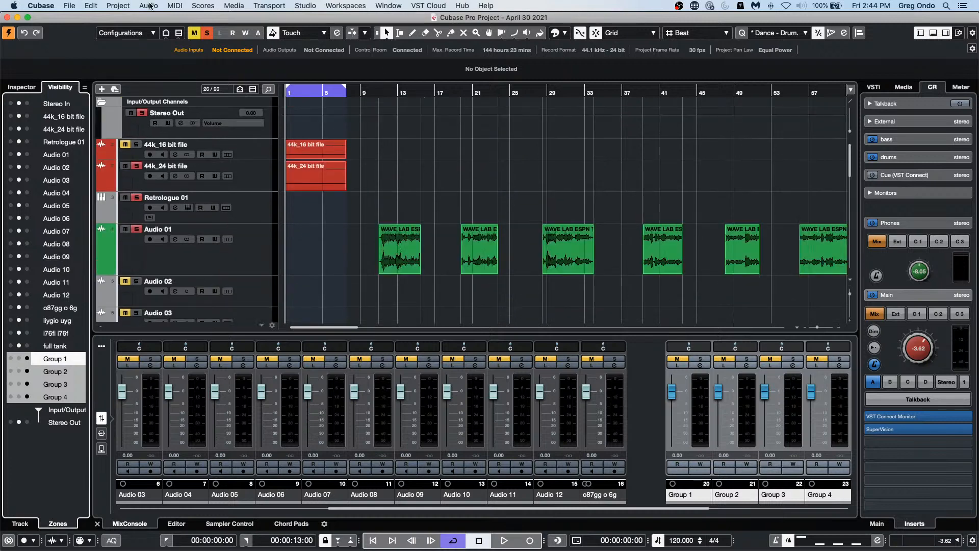
Create a new empty project in the April 30 2021 folder
{"action": "left_click", "coordinate": [69, 6]}
{"action": "left_click", "coordinate": [113, 18]}
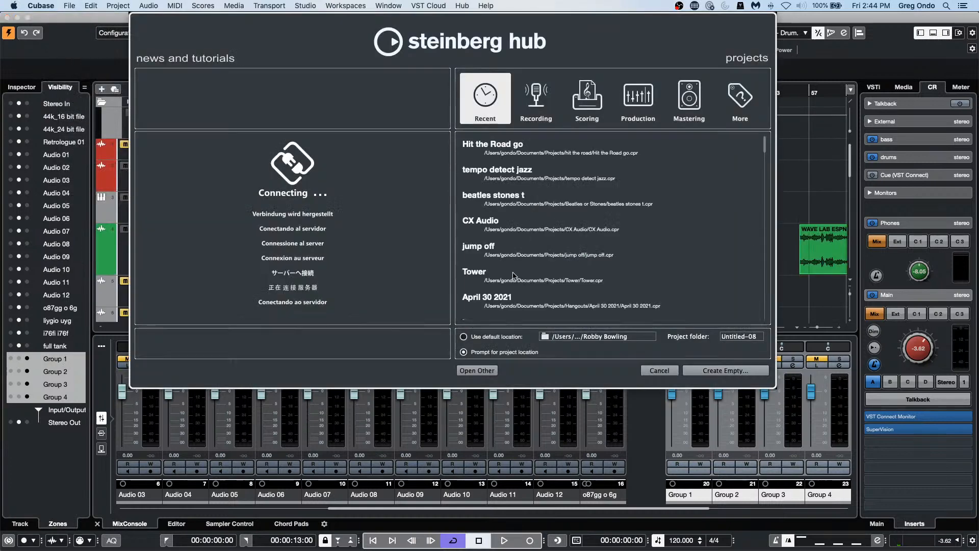
{"action": "left_click", "coordinate": [743, 372]}
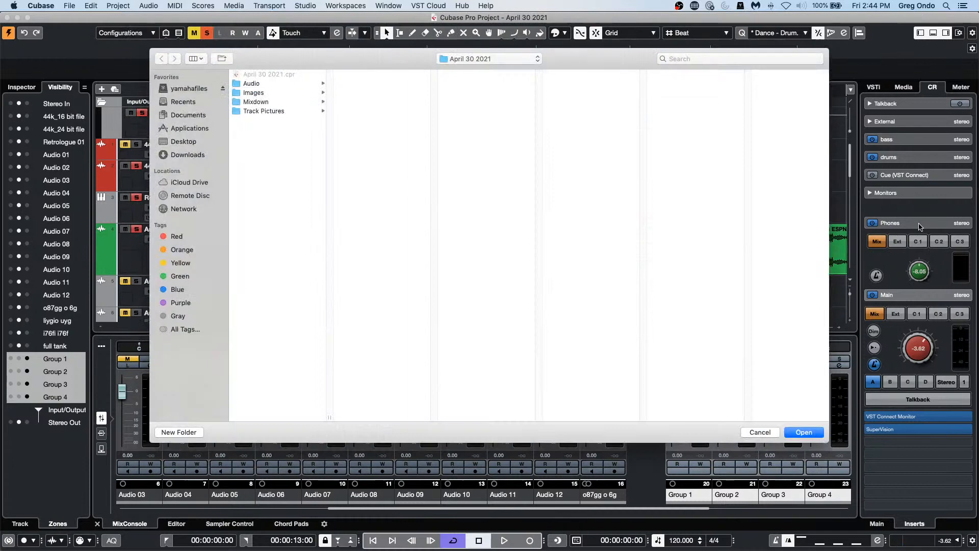
{"action": "left_click", "coordinate": [810, 431]}
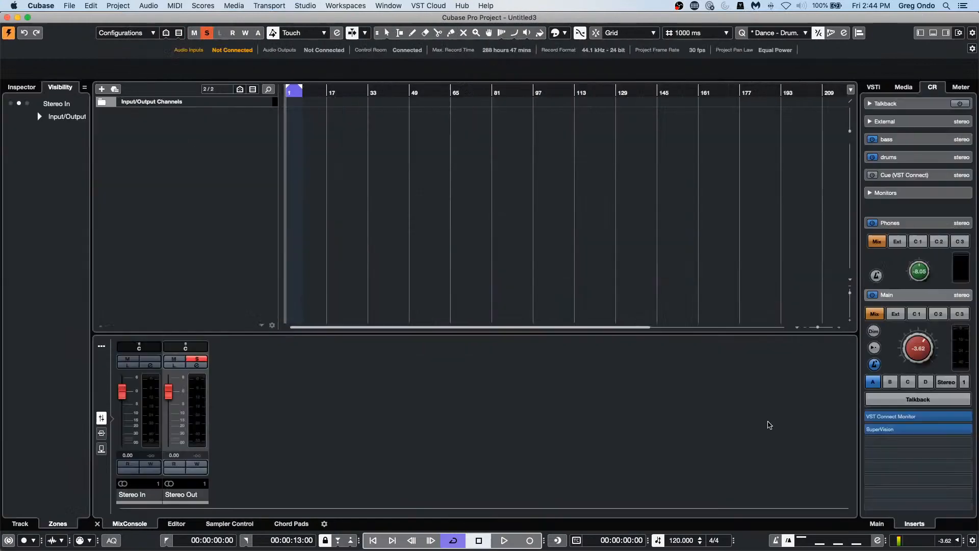
Add one stereo audio track with its output routed to Stereo Out
{"action": "right_click", "coordinate": [156, 120]}
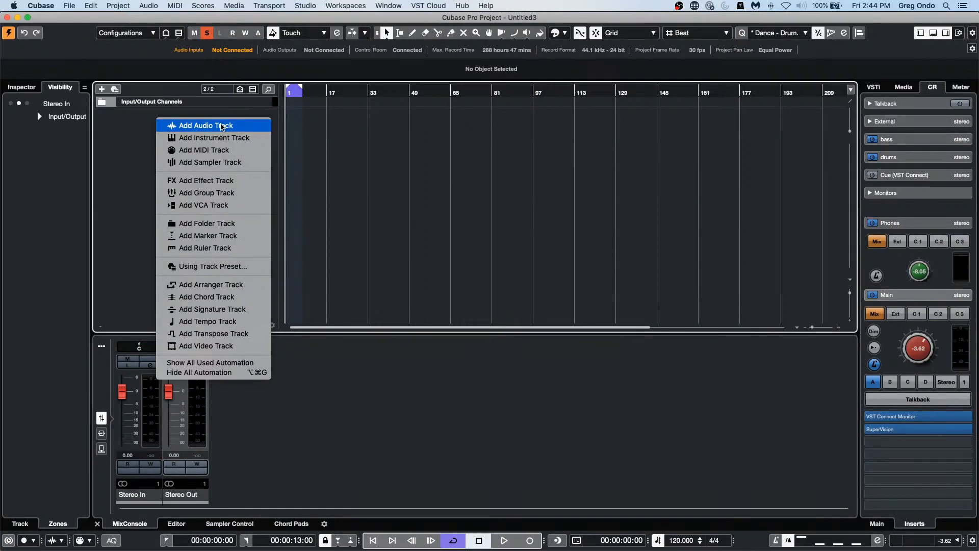
{"action": "left_click", "coordinate": [222, 127]}
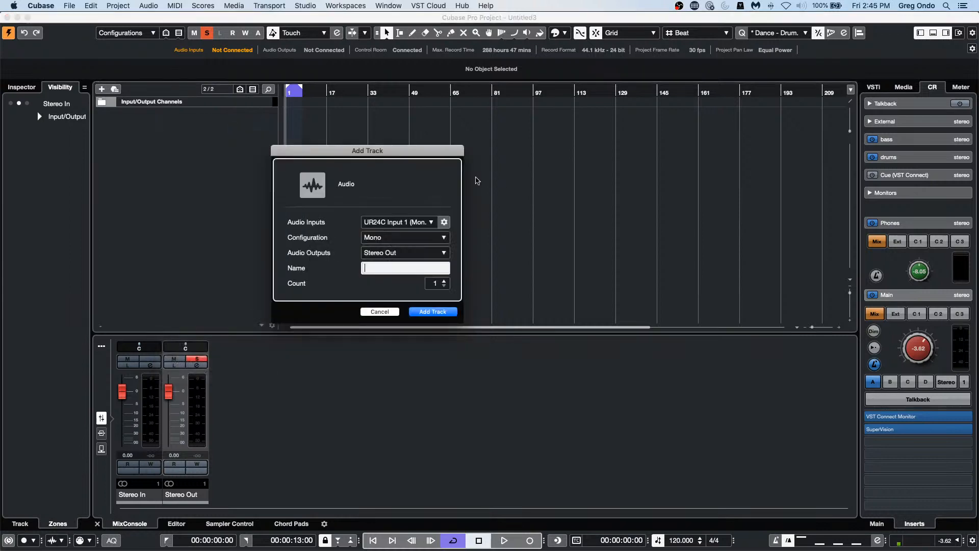
{"action": "left_click", "coordinate": [413, 237]}
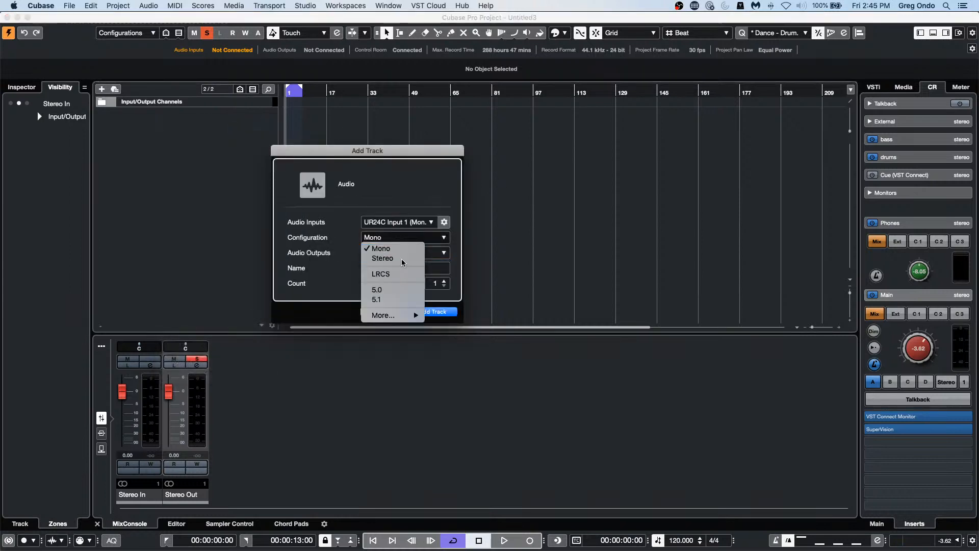
{"action": "left_click", "coordinate": [382, 258]}
{"action": "left_click", "coordinate": [435, 312]}
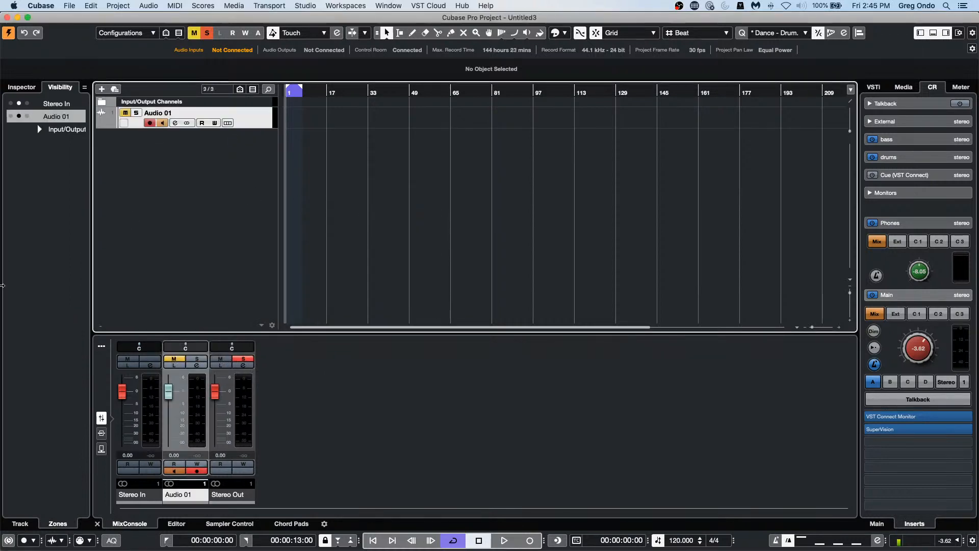
Insert TestGenerator in the first insert slot of the Stereo In channel and set it to white noise
{"action": "left_click", "coordinate": [143, 416]}
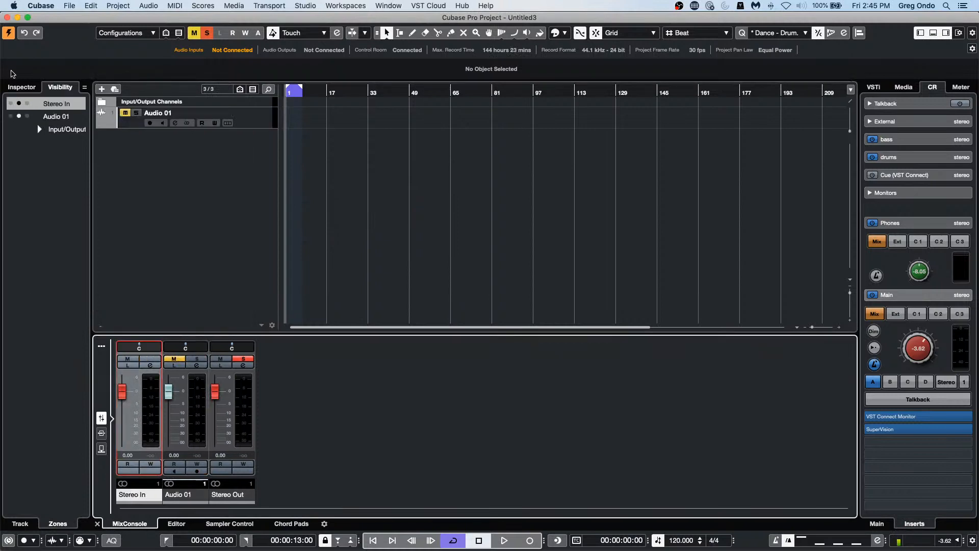
{"action": "left_click", "coordinate": [148, 365]}
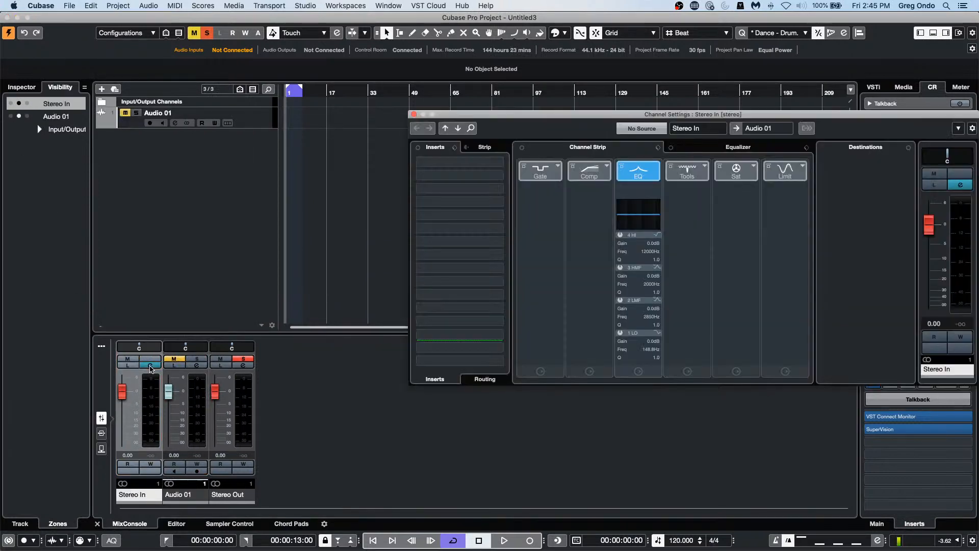
{"action": "left_click", "coordinate": [492, 164]}
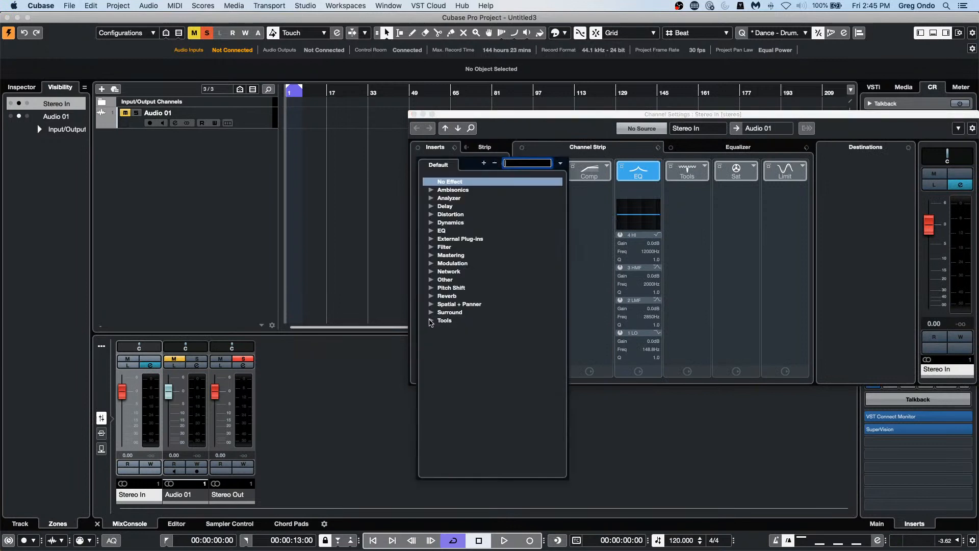
{"action": "left_click", "coordinate": [431, 321]}
{"action": "left_click", "coordinate": [483, 338]}
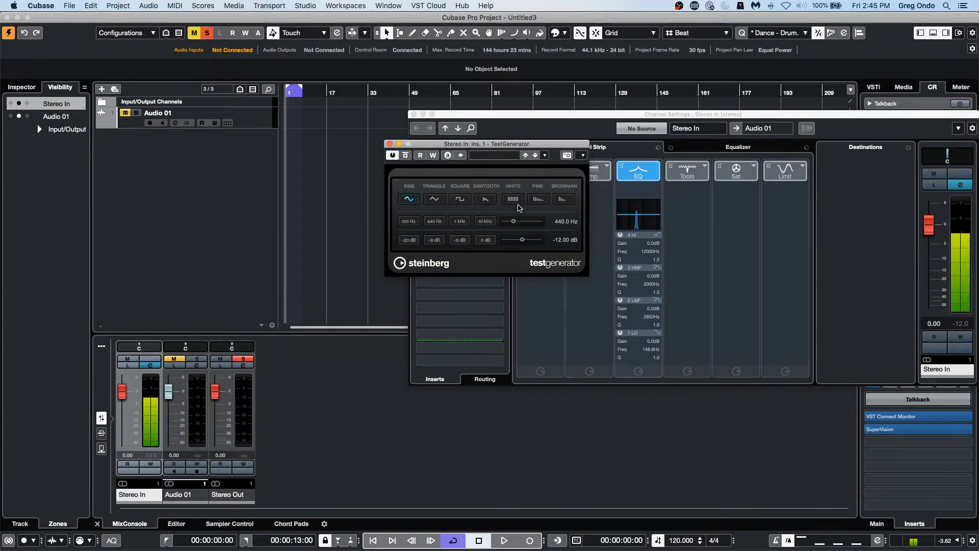
{"action": "left_click", "coordinate": [513, 199]}
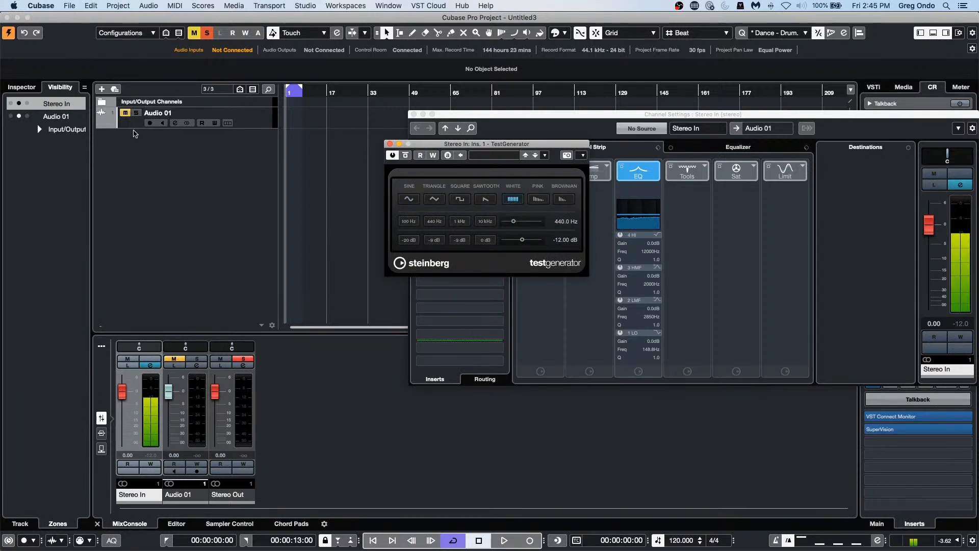
Lower the Control Room main level to about -28.7 dB and unmute the Audio 01 track, moving the channel settings window clear of it
{"action": "left_click_drag", "start_coordinate": [892, 118], "coordinate": [619, 115]}
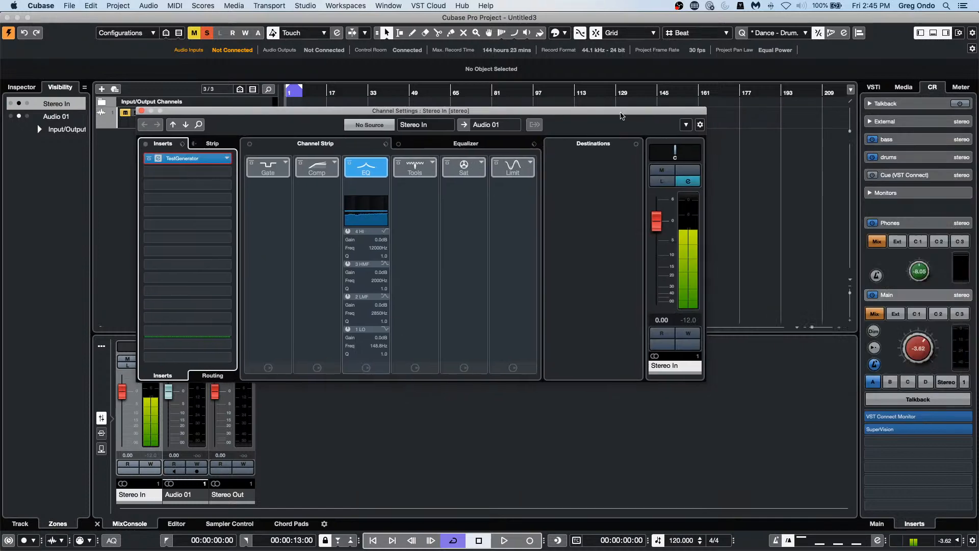
{"action": "left_click", "coordinate": [916, 348]}
{"action": "left_click_drag", "start_coordinate": [897, 407], "coordinate": [894, 376]}
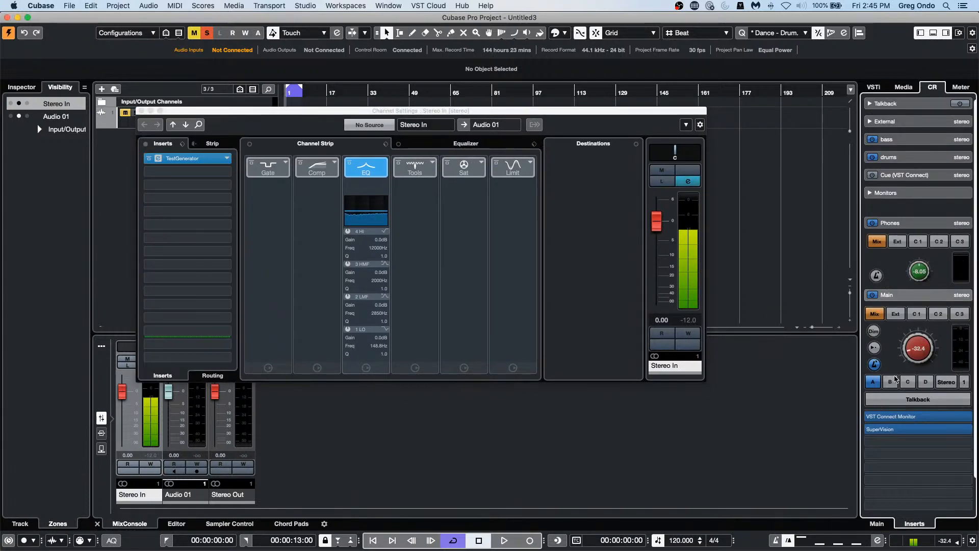
{"action": "left_click", "coordinate": [124, 116]}
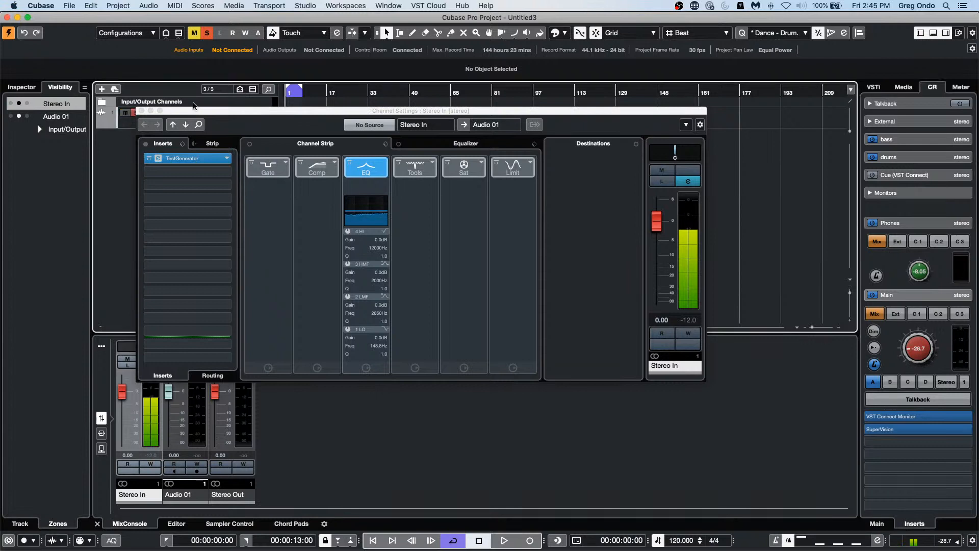
{"action": "left_click_drag", "start_coordinate": [194, 109], "coordinate": [343, 157]}
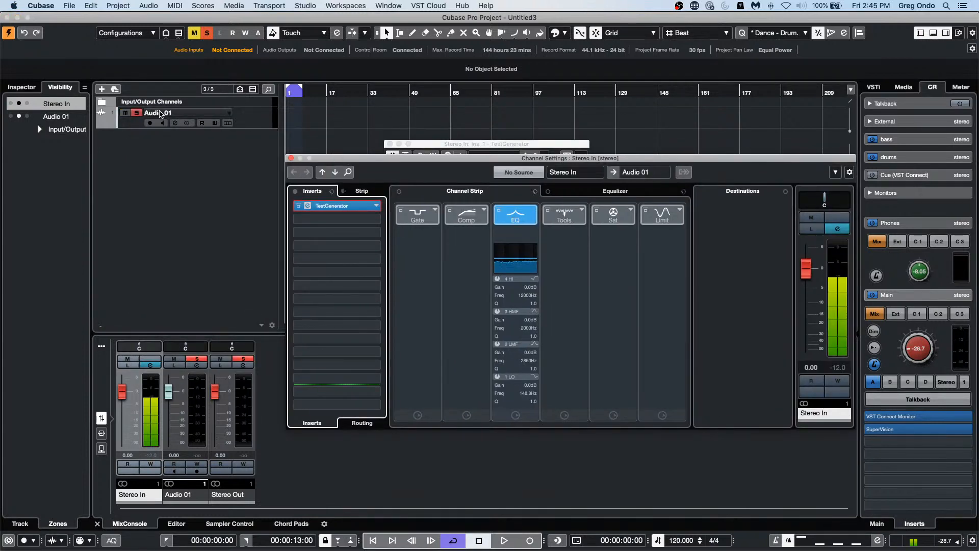
Record-enable and monitor Audio 01, then record a take of the white noise a little over six bars long
{"action": "left_click", "coordinate": [149, 123]}
{"action": "left_click", "coordinate": [161, 124]}
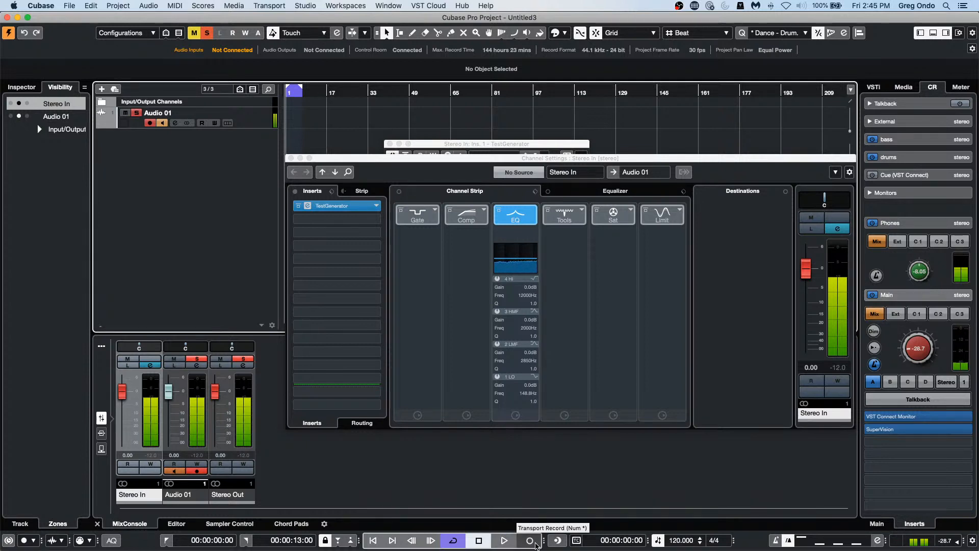
{"action": "left_click", "coordinate": [534, 544]}
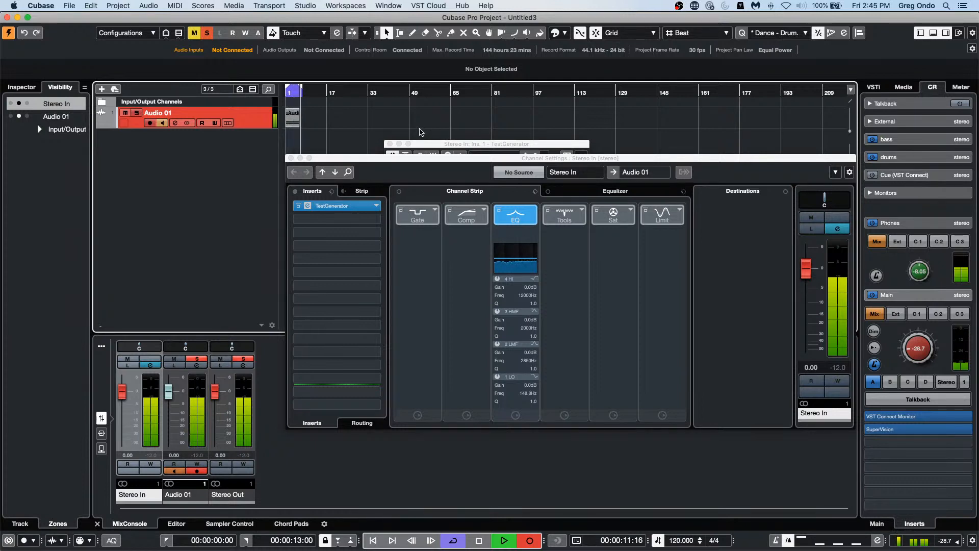
{"action": "key", "text": "space"}
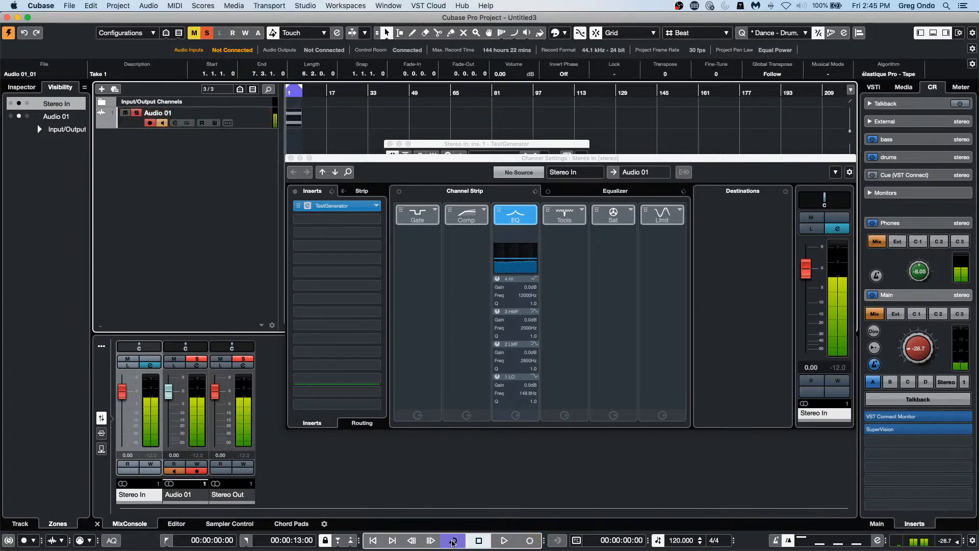
Turn off cycle mode, close the Stereo In channel settings, and deactivate the TestGenerator insert
{"action": "left_click", "coordinate": [453, 540]}
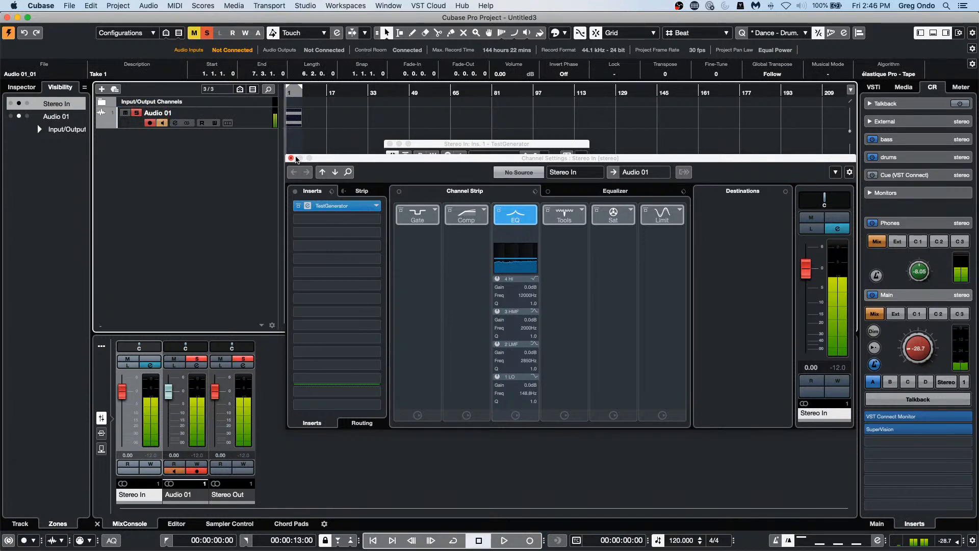
{"action": "left_click", "coordinate": [291, 158]}
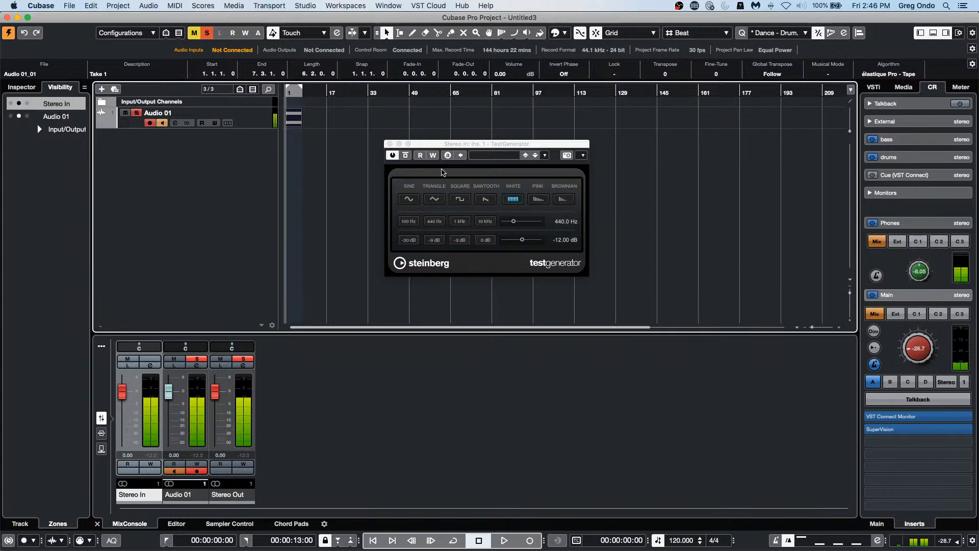
{"action": "left_click", "coordinate": [393, 156]}
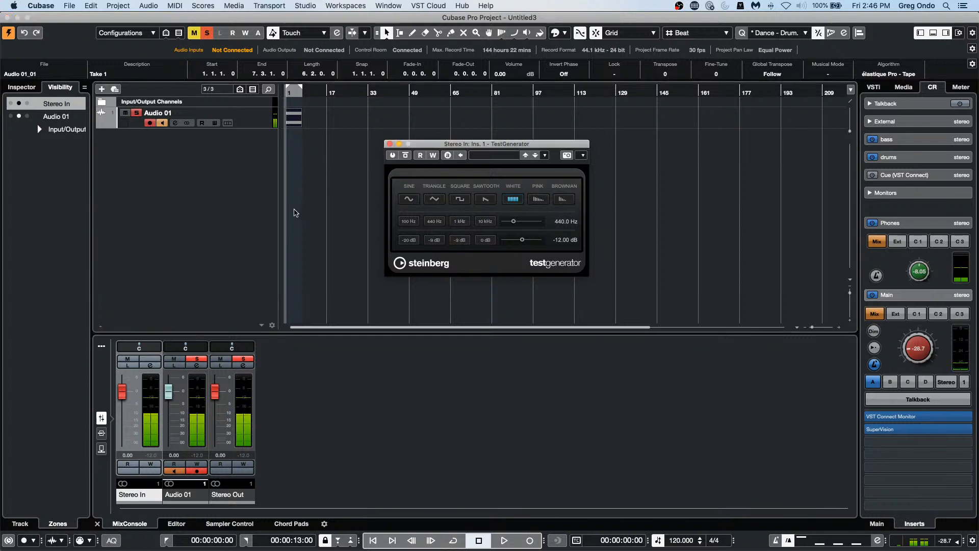
In the Control Room audio connections, assign UR24C Mix L to the left channel of the Yamaha HS7 monitor
{"action": "key", "text": "F4"}
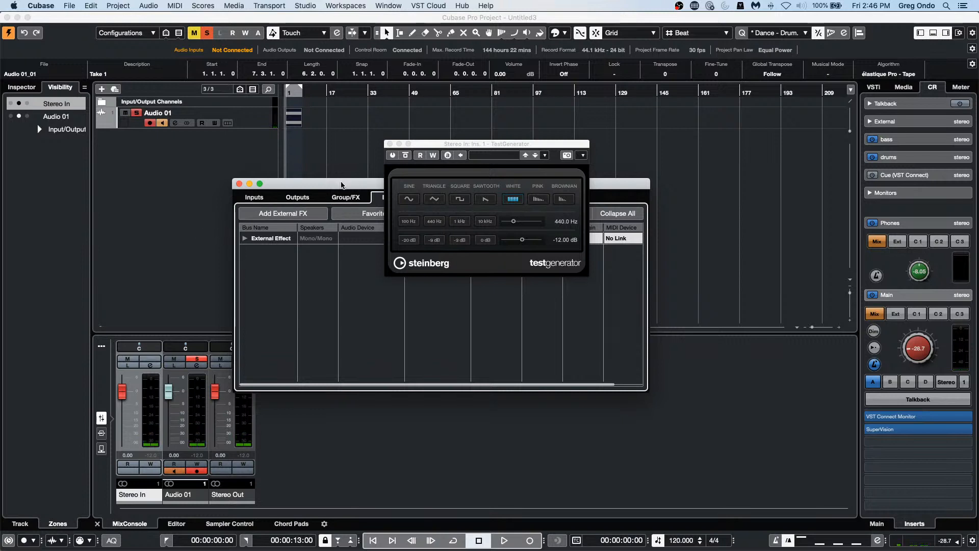
{"action": "left_click_drag", "start_coordinate": [355, 180], "coordinate": [334, 276]}
{"action": "left_click", "coordinate": [286, 294]}
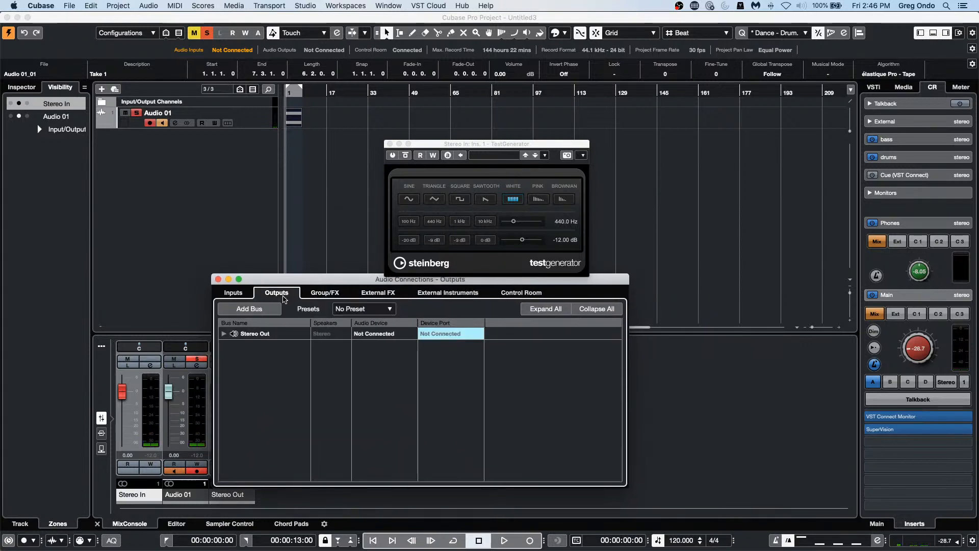
{"action": "left_click", "coordinate": [377, 289]}
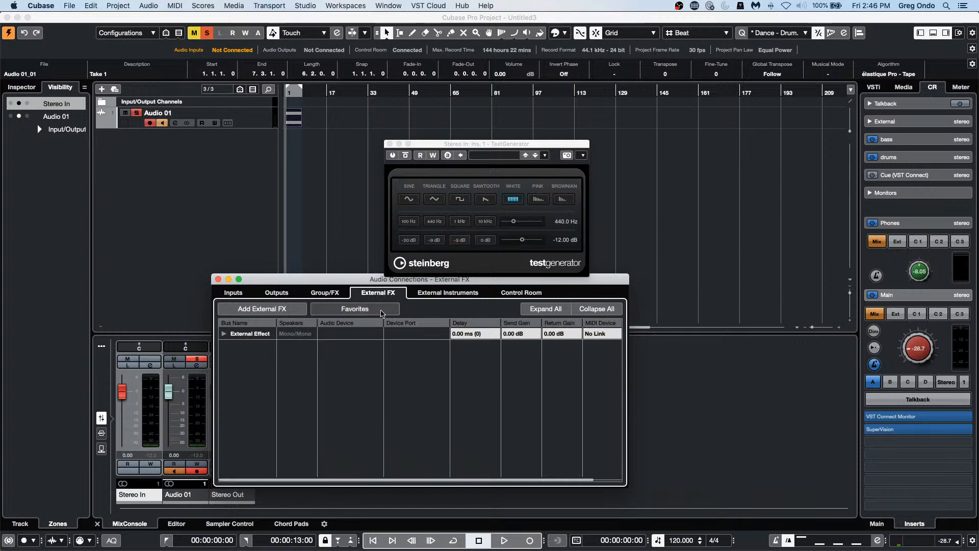
{"action": "left_click", "coordinate": [224, 334]}
{"action": "left_click", "coordinate": [224, 334]}
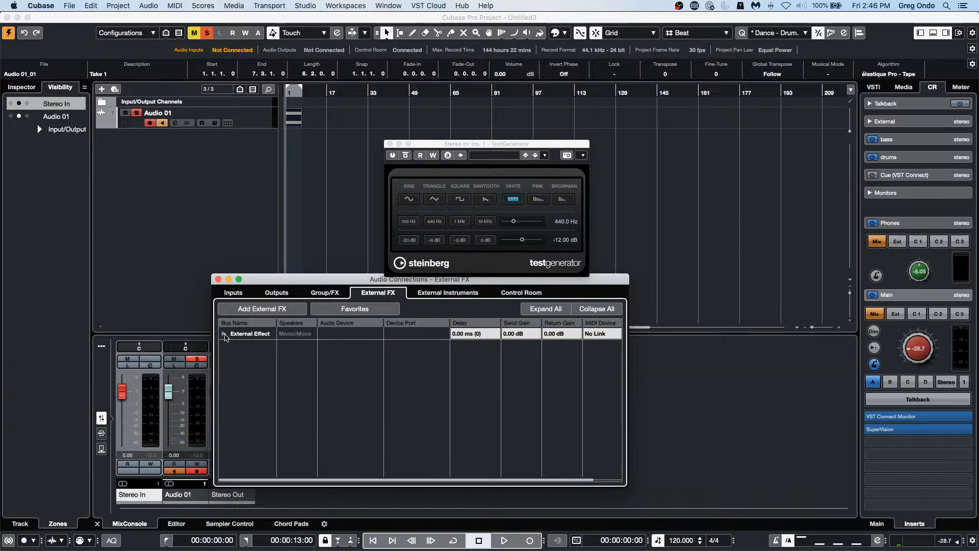
{"action": "left_click", "coordinate": [522, 294]}
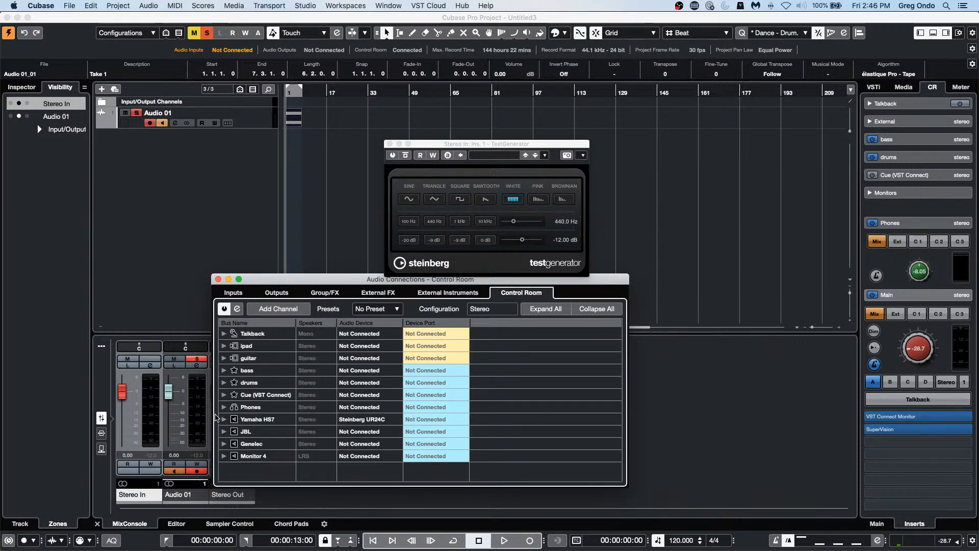
{"action": "left_click", "coordinate": [224, 420]}
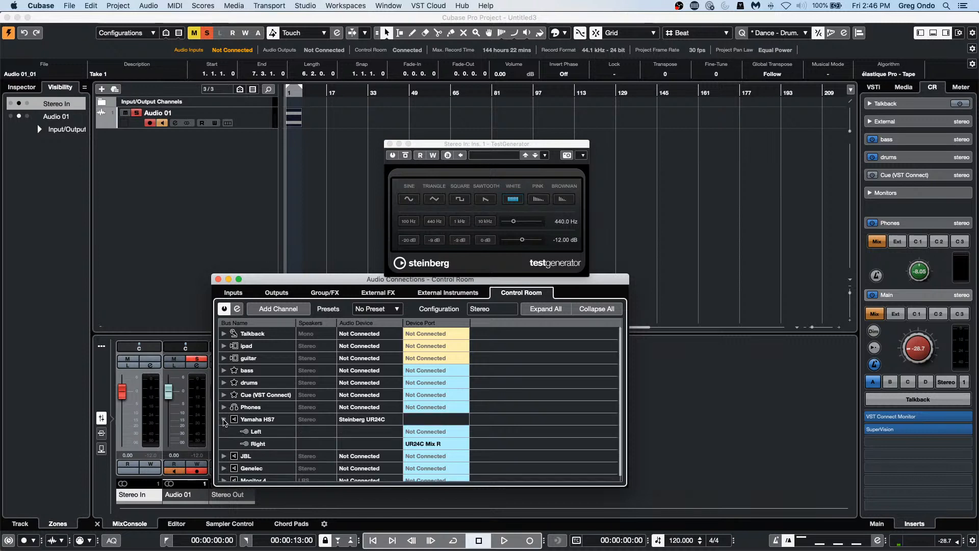
{"action": "left_click", "coordinate": [433, 434]}
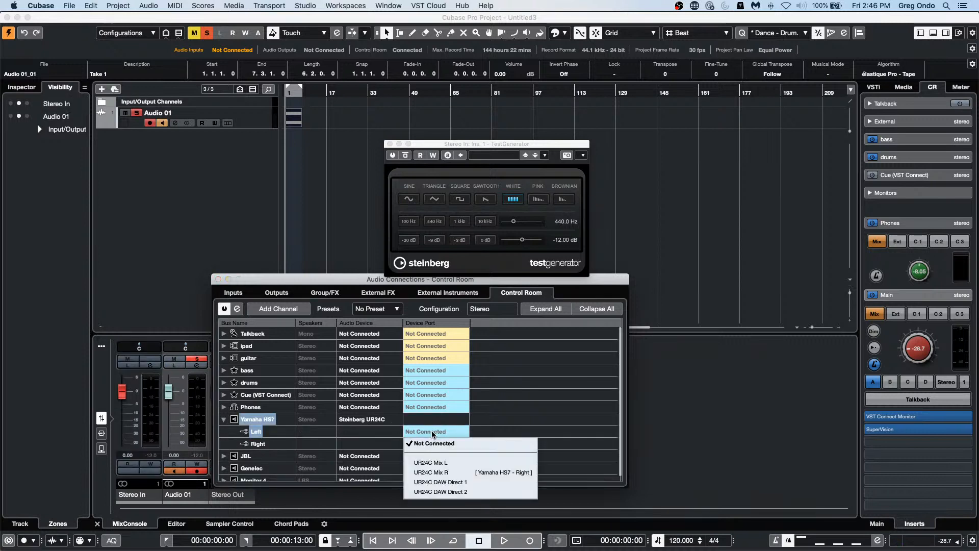
{"action": "left_click", "coordinate": [441, 465]}
{"action": "key", "text": "F4"}
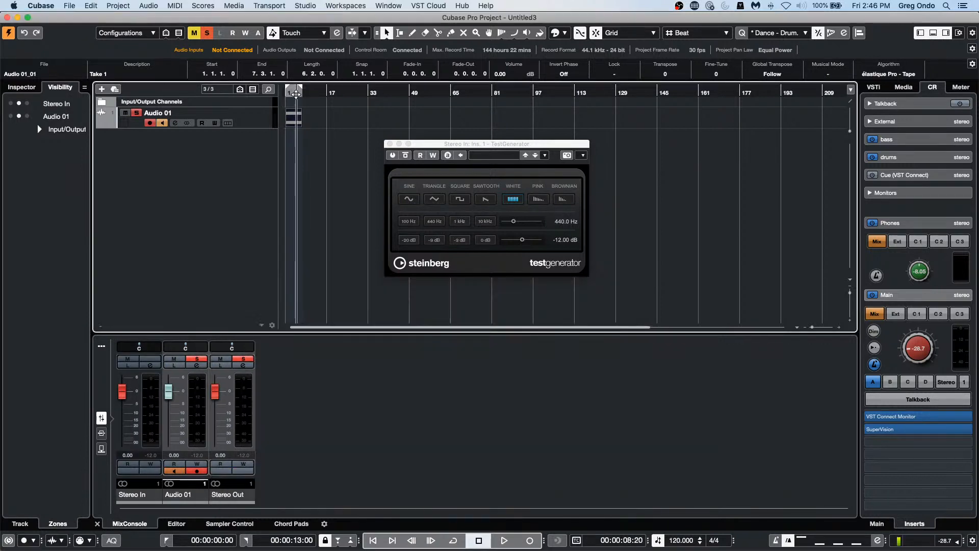
During playback of the recorded noise, close the TestGenerator window and add SuperVision to the Control Room's third insert slot
{"action": "key", "text": "space"}
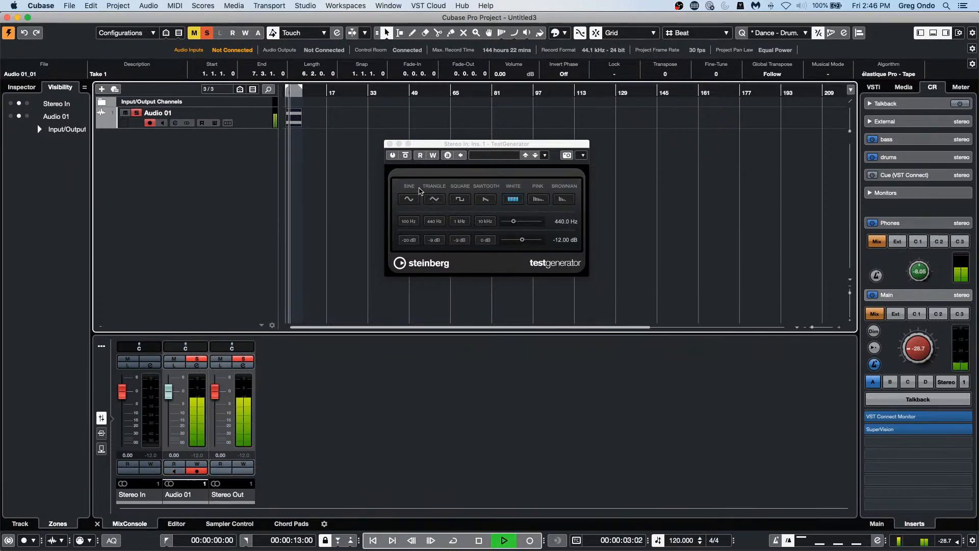
{"action": "left_click", "coordinate": [390, 144]}
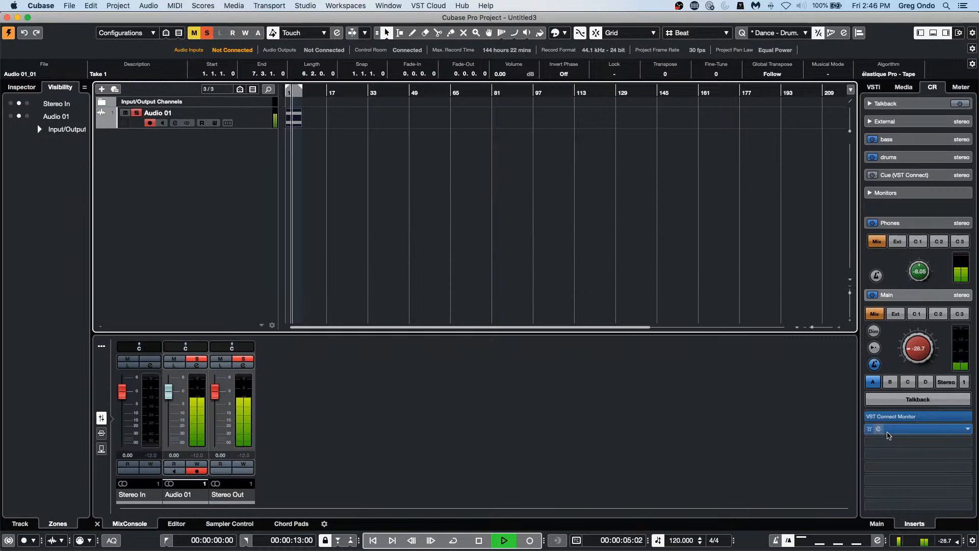
{"action": "left_click", "coordinate": [899, 445]}
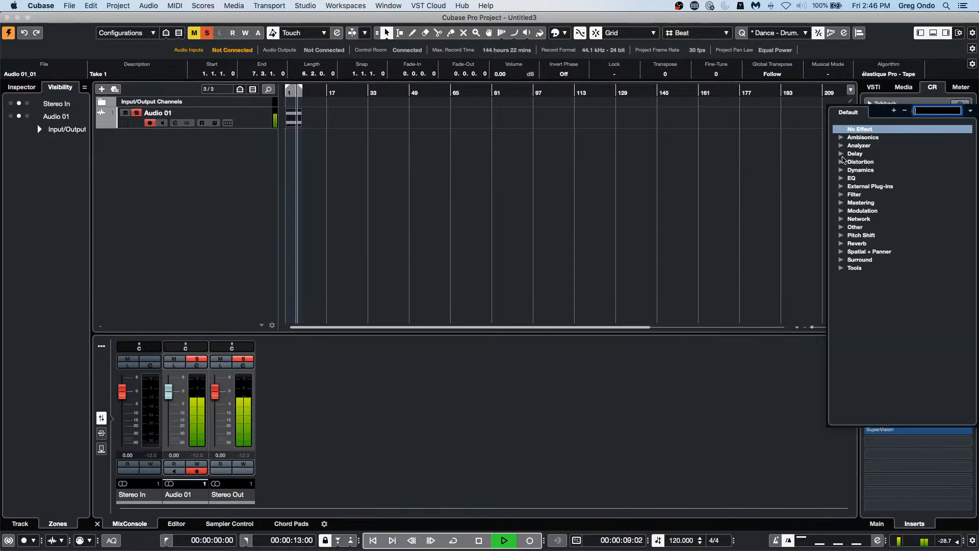
{"action": "left_click", "coordinate": [841, 146]}
{"action": "left_click", "coordinate": [861, 154]}
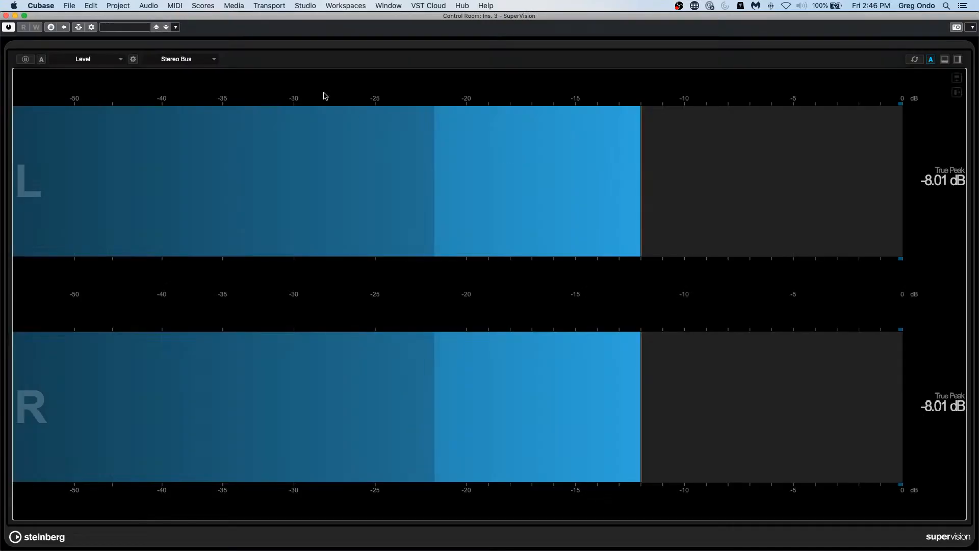
Set the SuperVision module to Phasescope and replay the noise take from the start, moving the meter window clear of the track
{"action": "left_click_drag", "start_coordinate": [103, 17], "coordinate": [369, 180]}
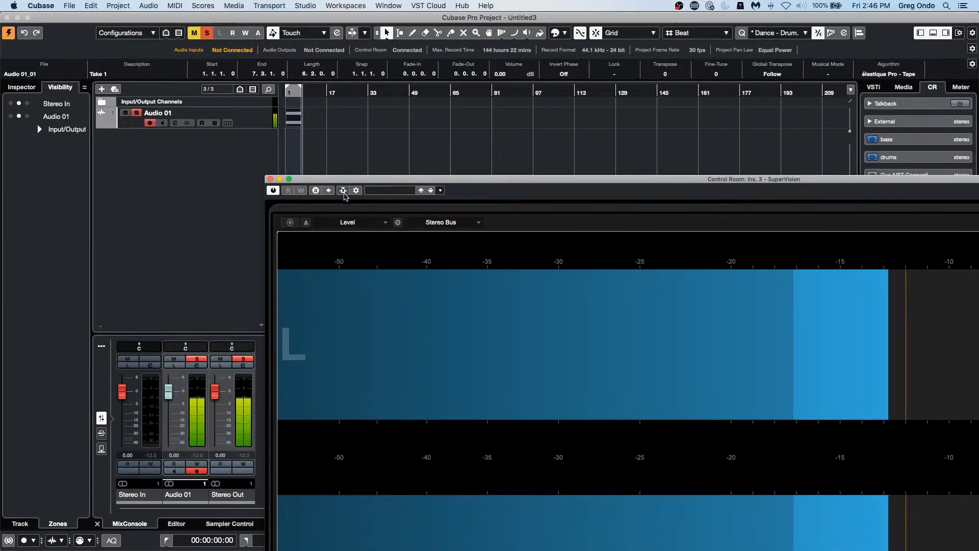
{"action": "left_click", "coordinate": [390, 190]}
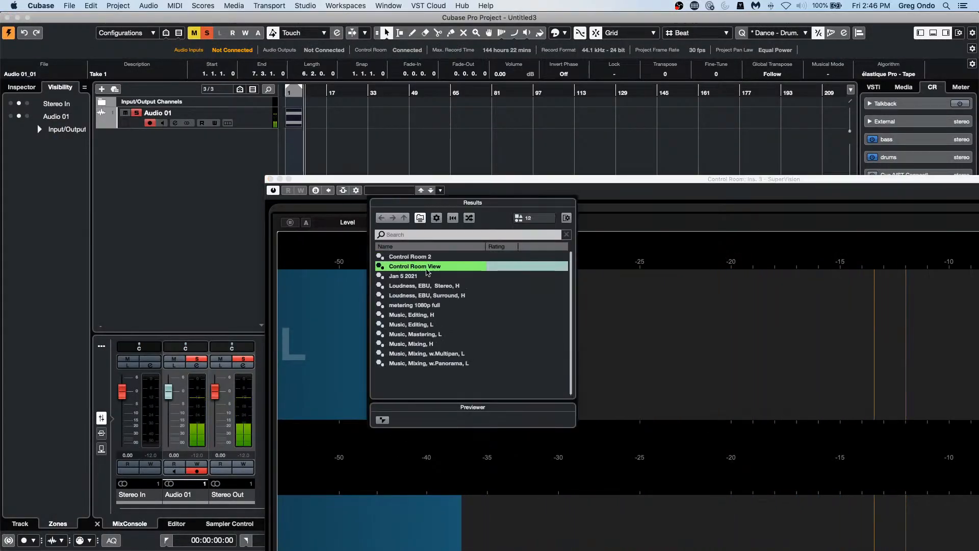
{"action": "left_click", "coordinate": [392, 235]}
{"action": "left_click", "coordinate": [348, 224]}
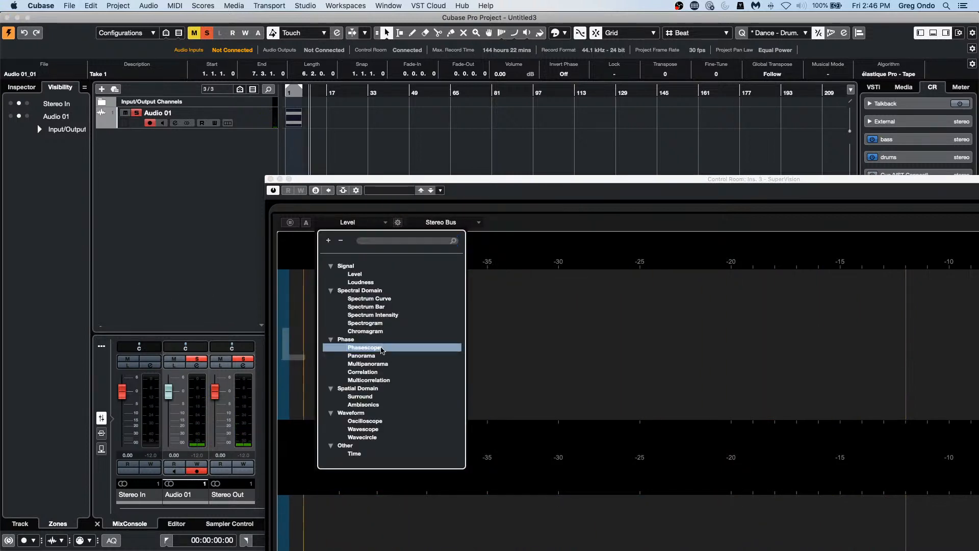
{"action": "left_click", "coordinate": [383, 347]}
{"action": "left_click", "coordinate": [287, 91]}
{"action": "key", "text": "space"}
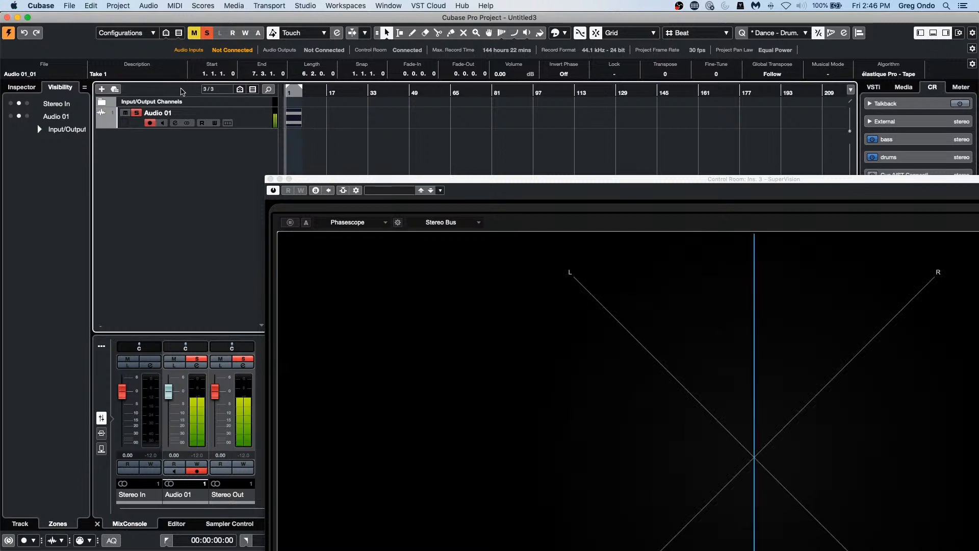
{"action": "left_click_drag", "start_coordinate": [373, 179], "coordinate": [321, 89]}
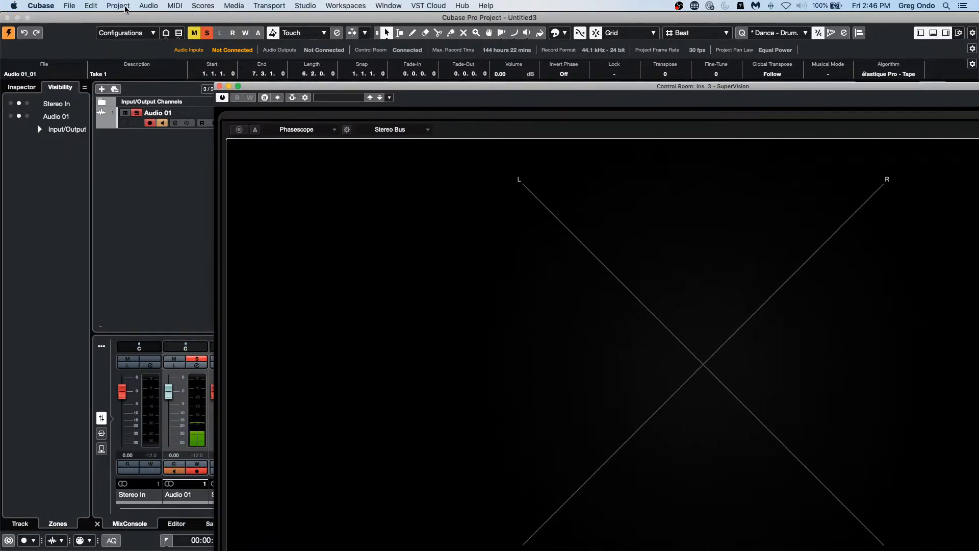
Open the recent project tempo detect jazz.cpr and activate it
{"action": "left_click", "coordinate": [39, 5]}
{"action": "mouse_move", "coordinate": [68, 5]}
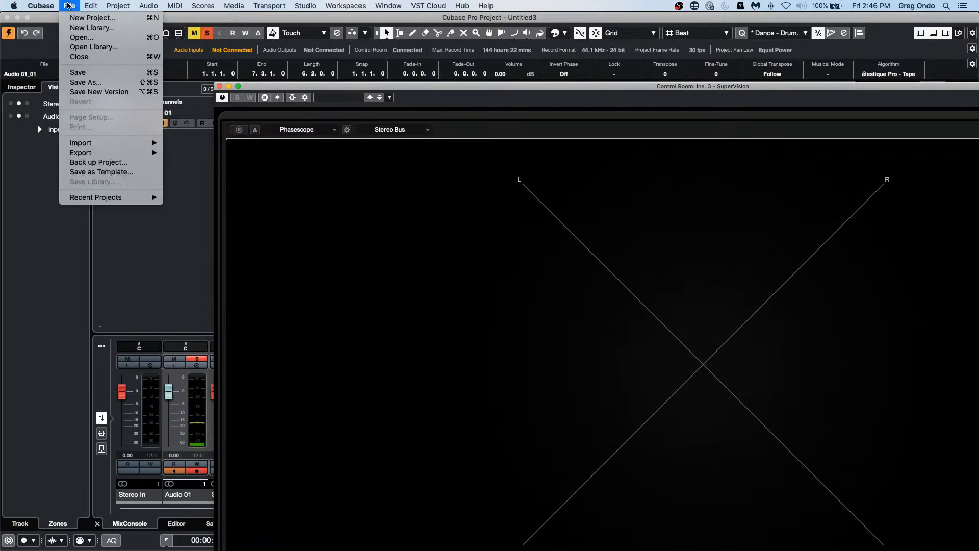
{"action": "mouse_move", "coordinate": [102, 198]}
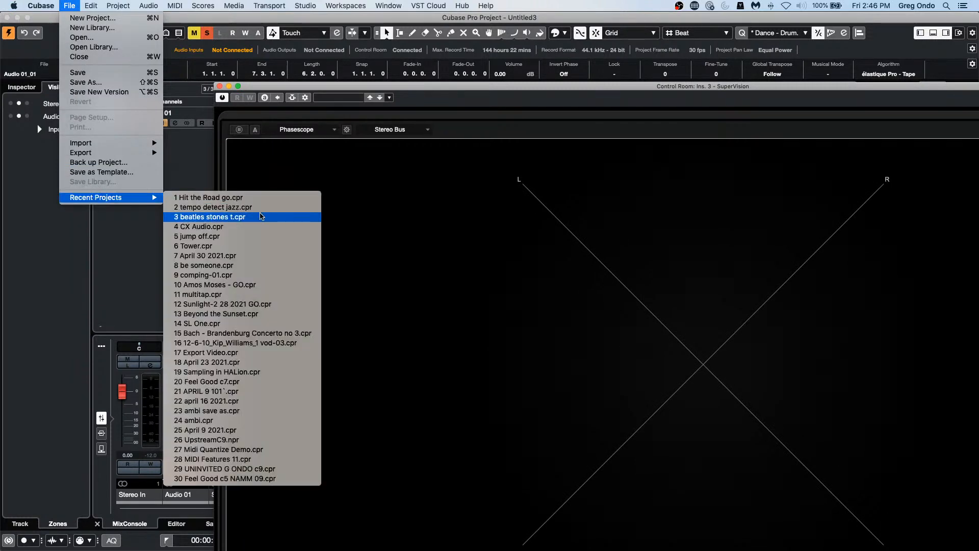
{"action": "left_click", "coordinate": [261, 207]}
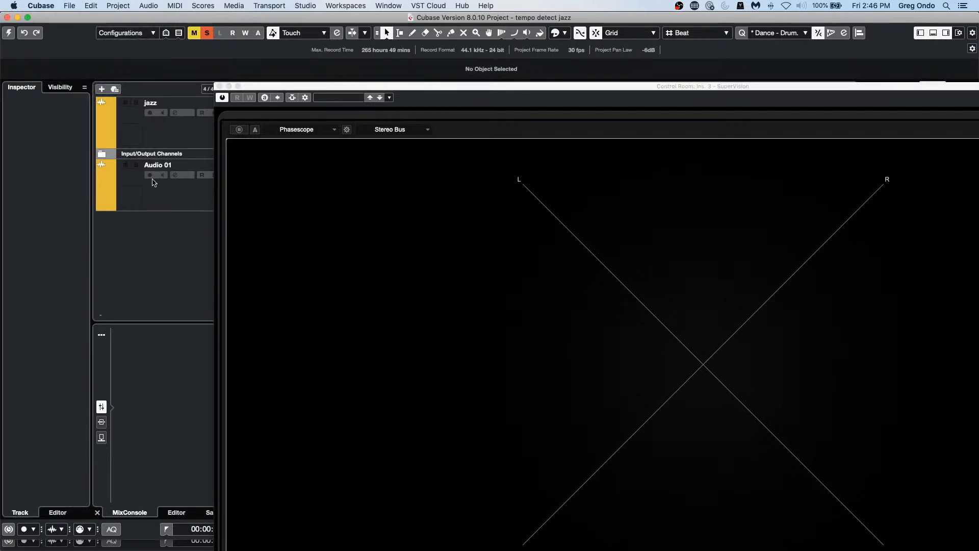
{"action": "left_click", "coordinate": [8, 33]}
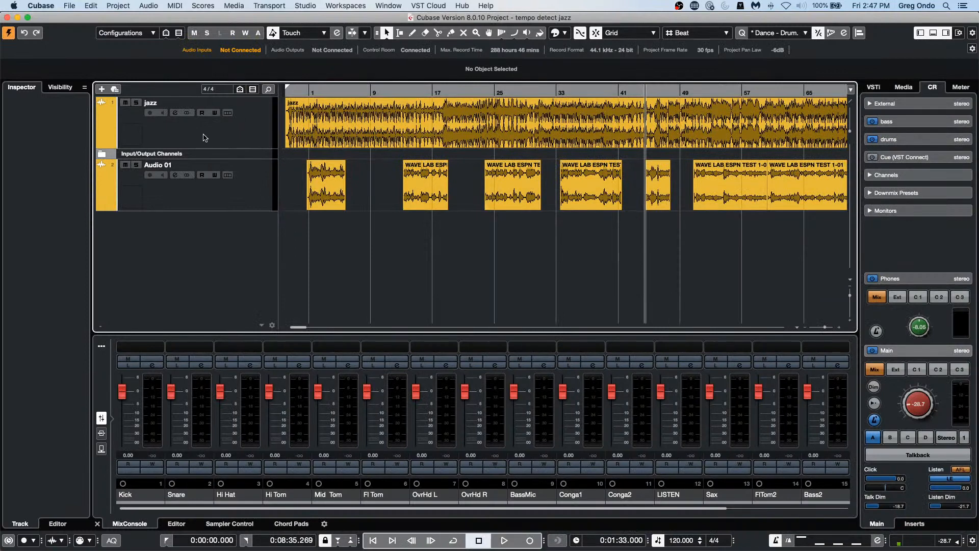
Revert the project to its previously saved version, using the Projects folder, and delete the files created since the last save
{"action": "left_click", "coordinate": [70, 6]}
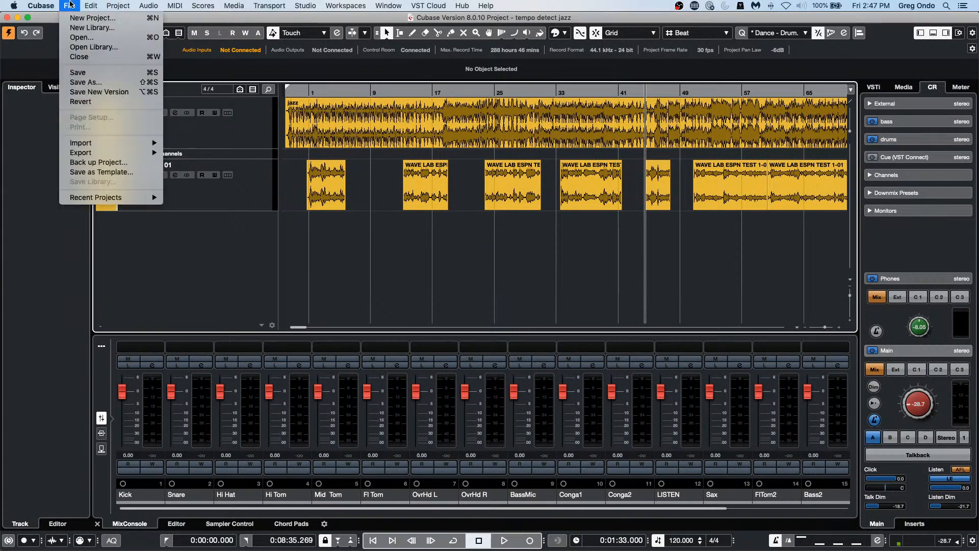
{"action": "left_click", "coordinate": [81, 101]}
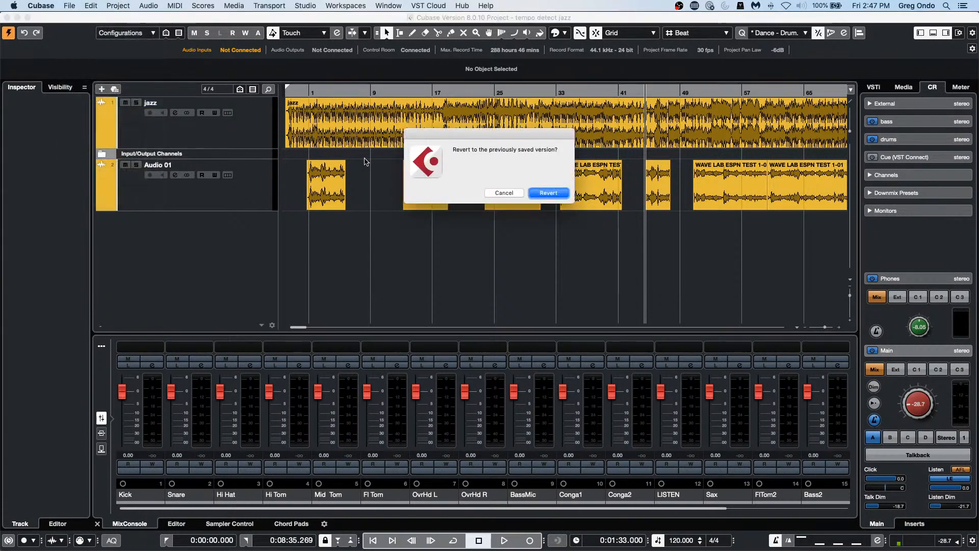
{"action": "left_click", "coordinate": [548, 193]}
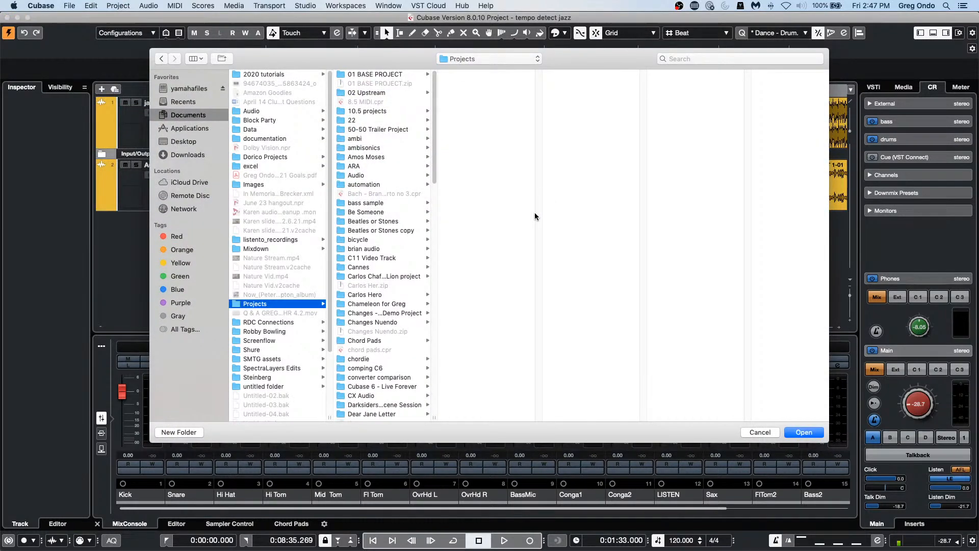
{"action": "left_click", "coordinate": [803, 432]}
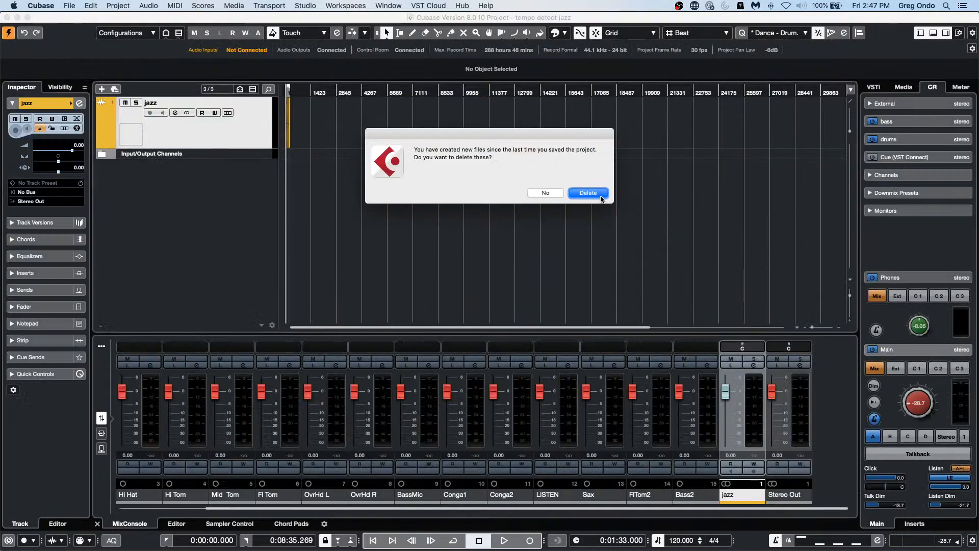
{"action": "left_click", "coordinate": [588, 192]}
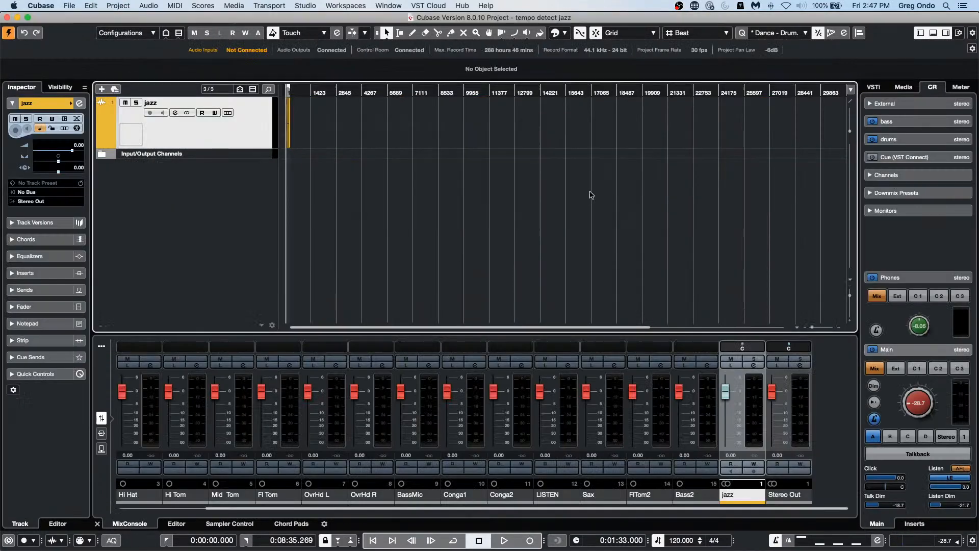
While the jazz track plays, set the Stereo Out bus's device port to Not Connected in the output audio connections
{"action": "key", "text": "space"}
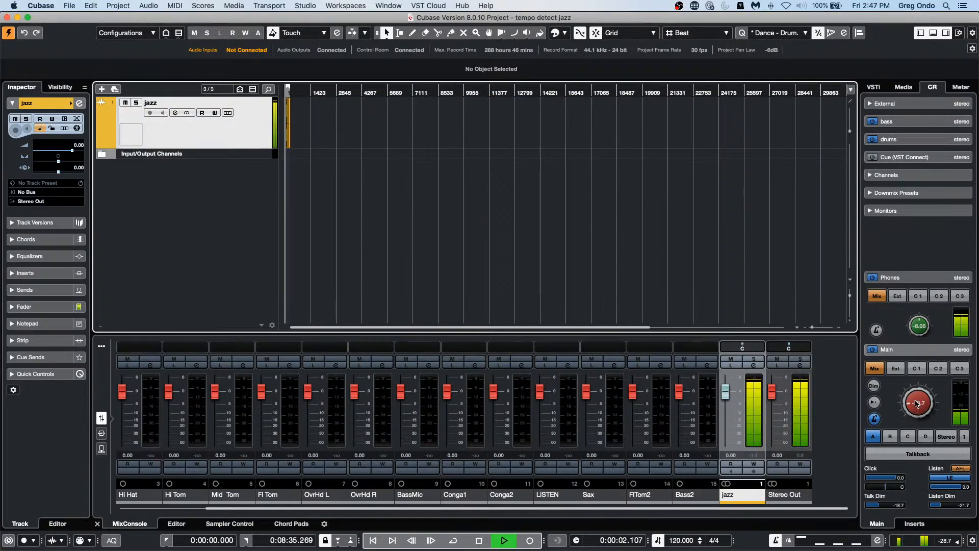
{"action": "key", "text": "F4"}
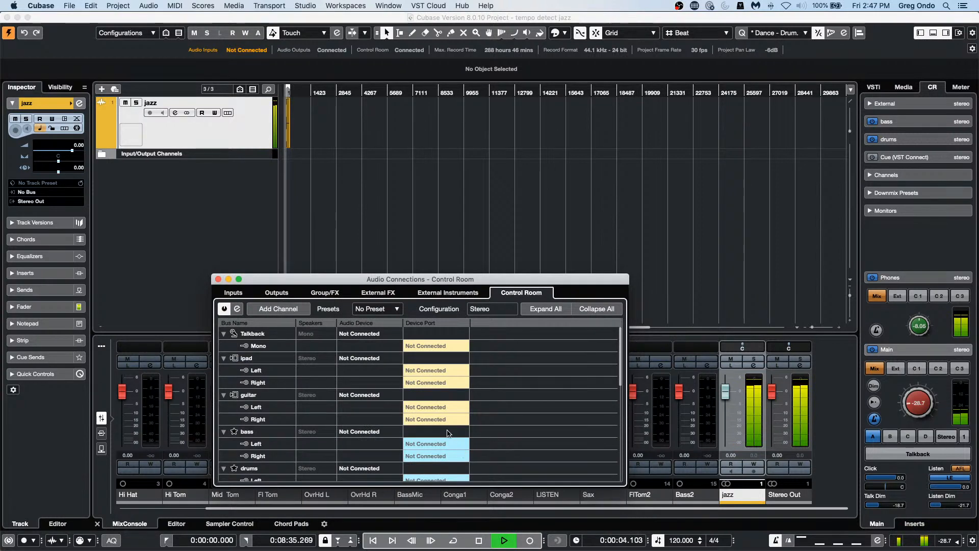
{"action": "scroll", "coordinate": [447, 433], "scroll_direction": "down", "scroll_amount": 5}
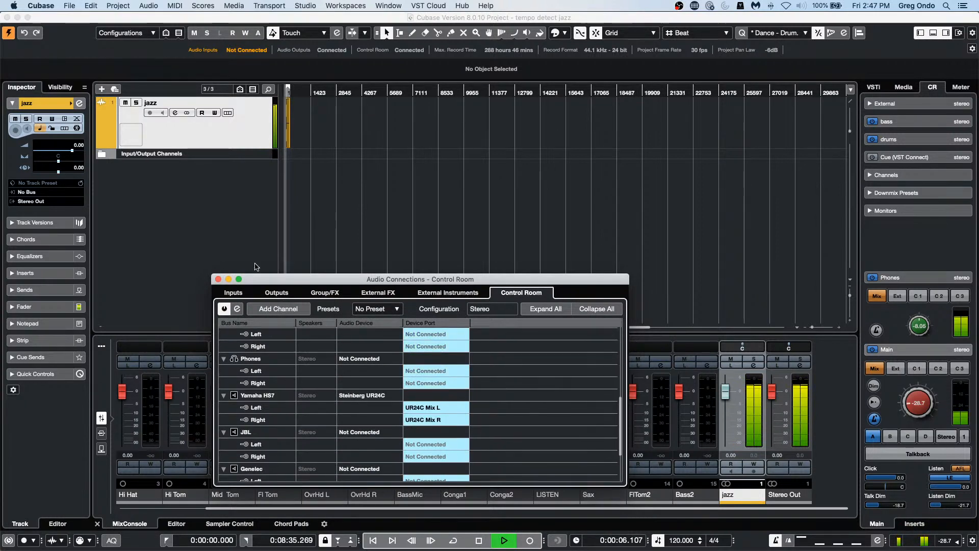
{"action": "left_click", "coordinate": [277, 292]}
{"action": "left_click", "coordinate": [438, 335]}
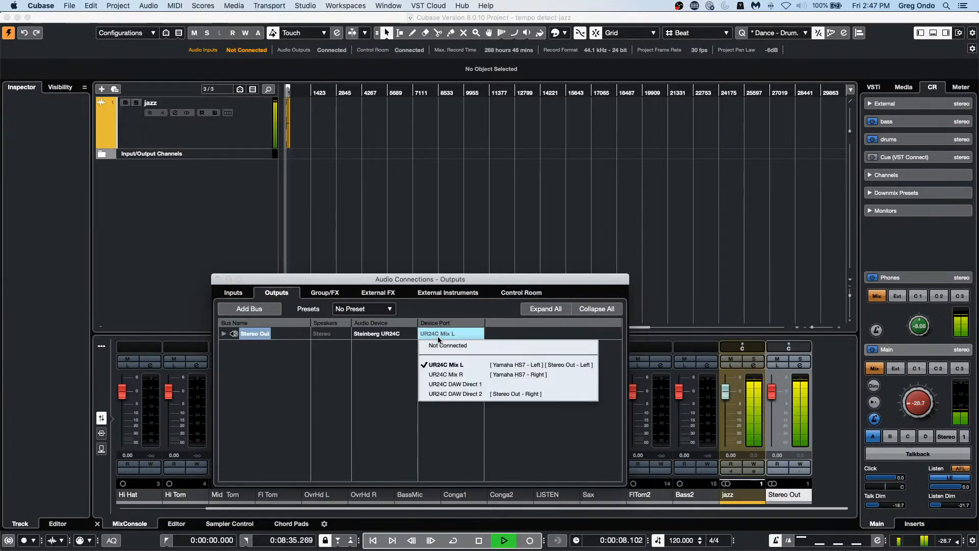
{"action": "left_click", "coordinate": [438, 345]}
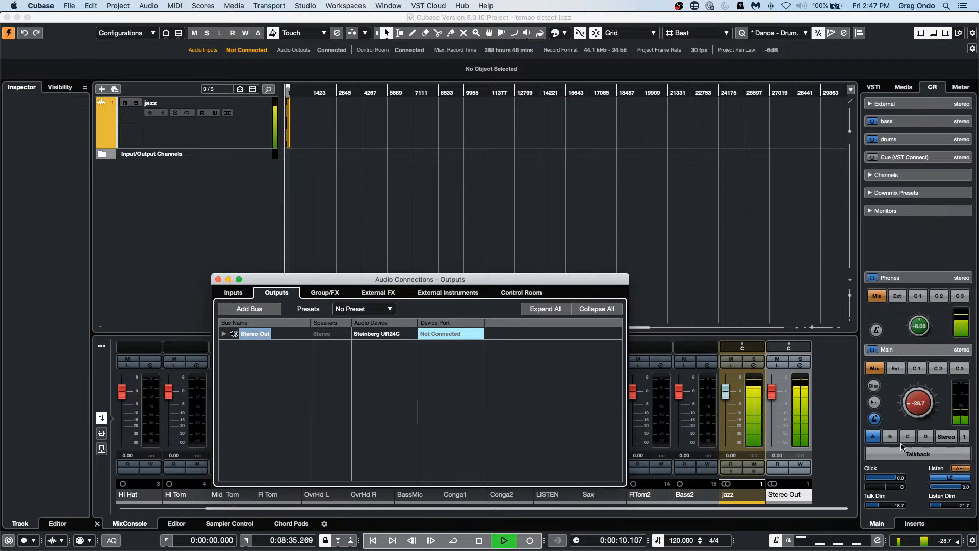
Raise the Control Room main level to about -9.76 dB and show the Phasescope of the third insert below the jazz track
{"action": "left_click_drag", "start_coordinate": [907, 406], "coordinate": [916, 385]}
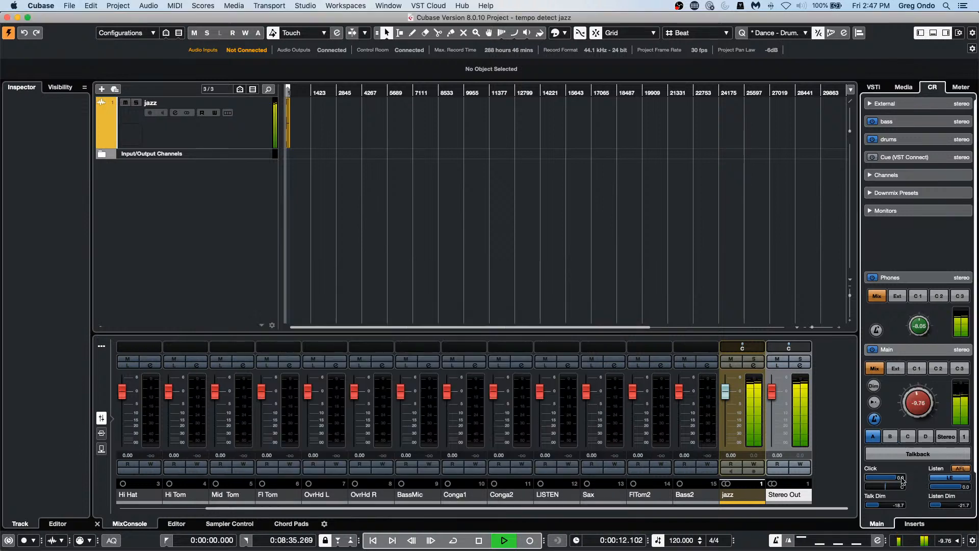
{"action": "left_click", "coordinate": [912, 523]}
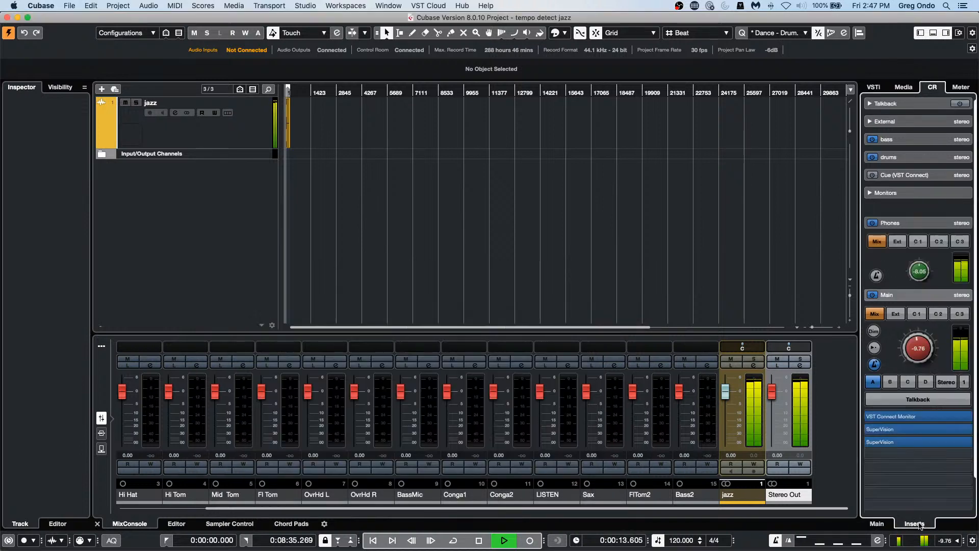
{"action": "left_click", "coordinate": [920, 440]}
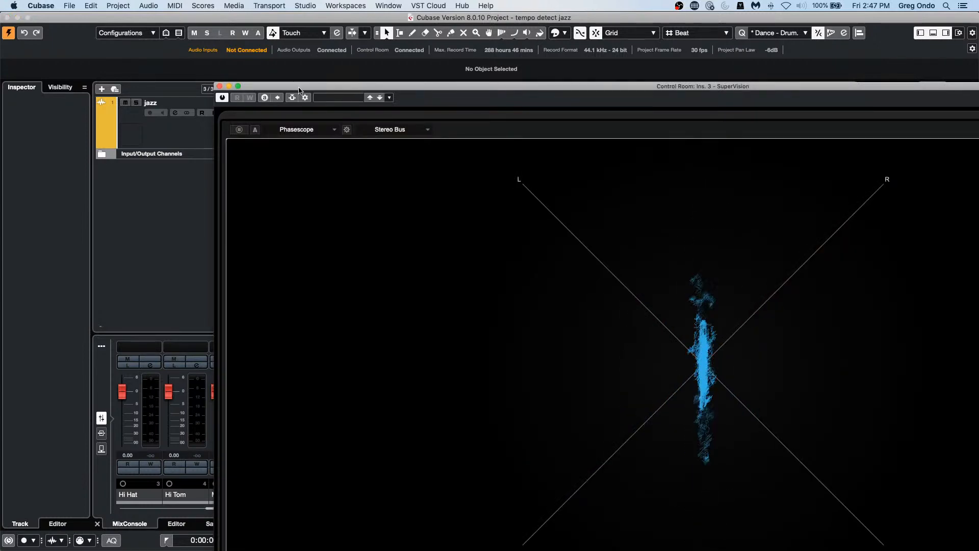
{"action": "left_click_drag", "start_coordinate": [300, 90], "coordinate": [174, 91]}
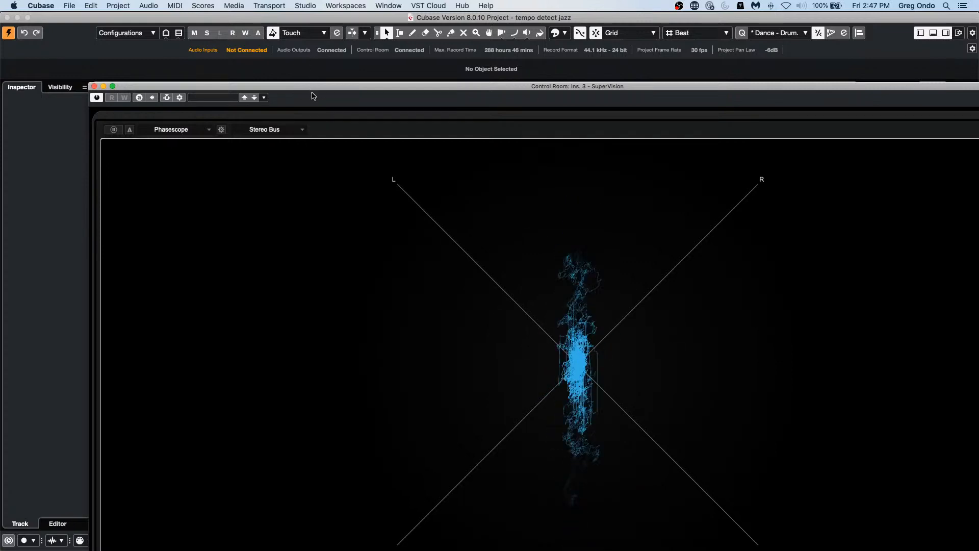
{"action": "left_click_drag", "start_coordinate": [340, 86], "coordinate": [310, 200]}
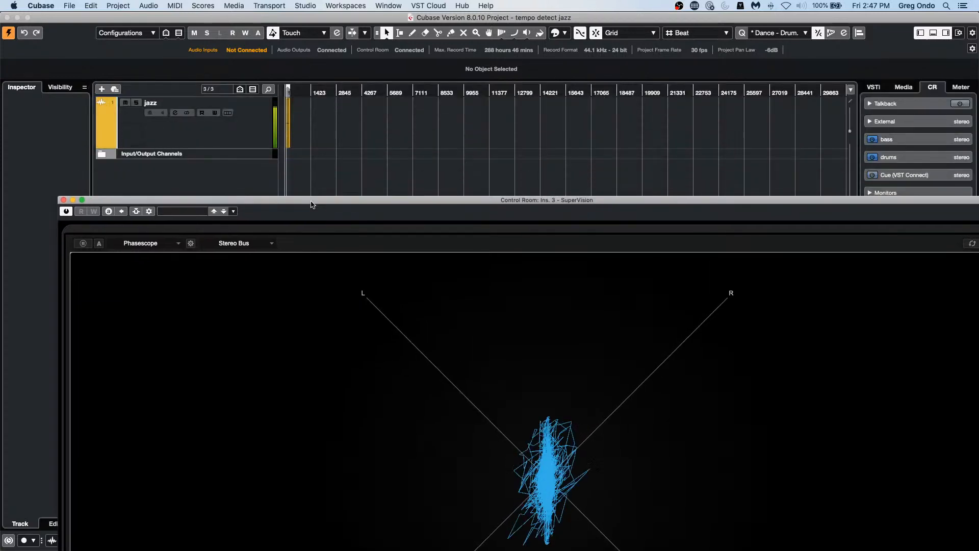
{"action": "left_click_drag", "start_coordinate": [314, 90], "coordinate": [252, 161]}
Split the selected jazz track from multi-channel to mono, keeping the source track, and move the Phasescope window clear of the new tracks
{"action": "left_click", "coordinate": [255, 136]}
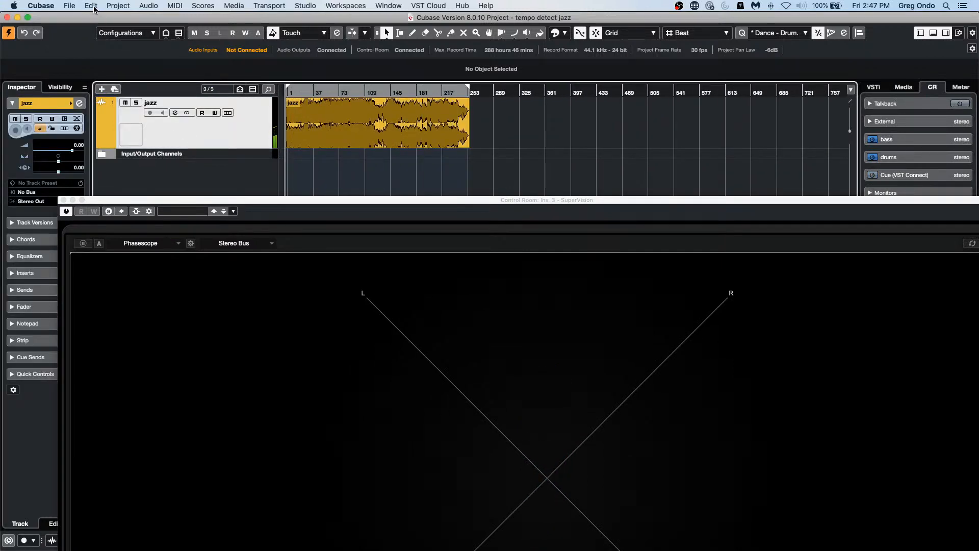
{"action": "left_click", "coordinate": [92, 6]}
{"action": "mouse_move", "coordinate": [122, 90]}
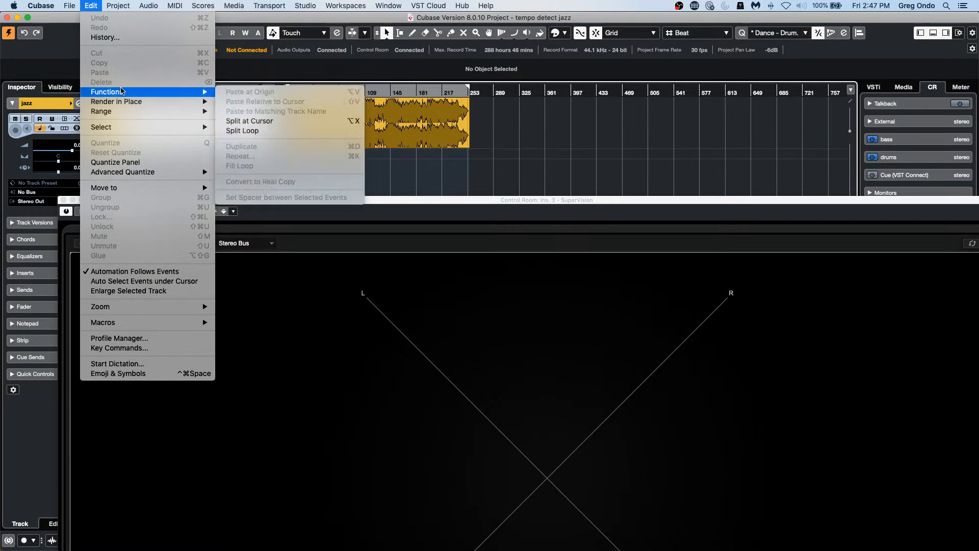
{"action": "mouse_move", "coordinate": [120, 5]}
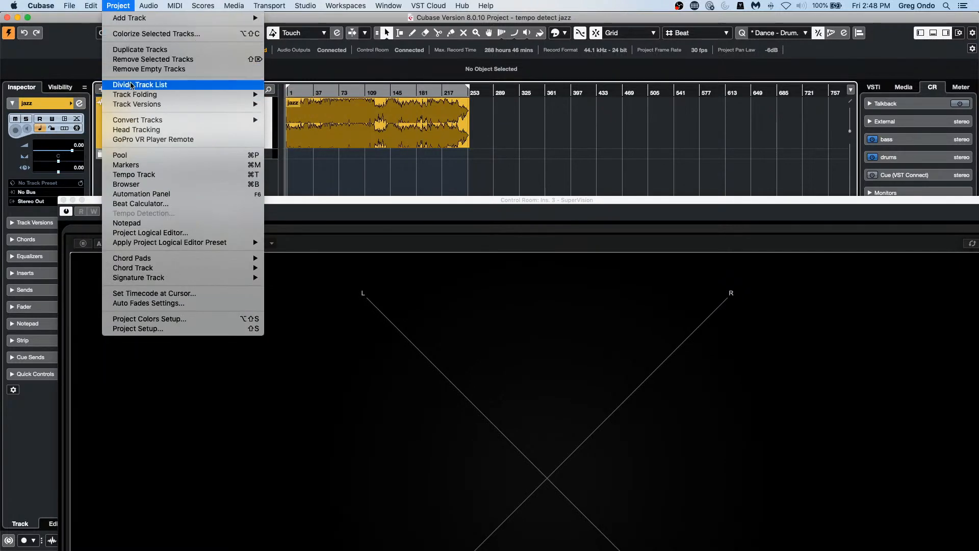
{"action": "mouse_move", "coordinate": [142, 120]}
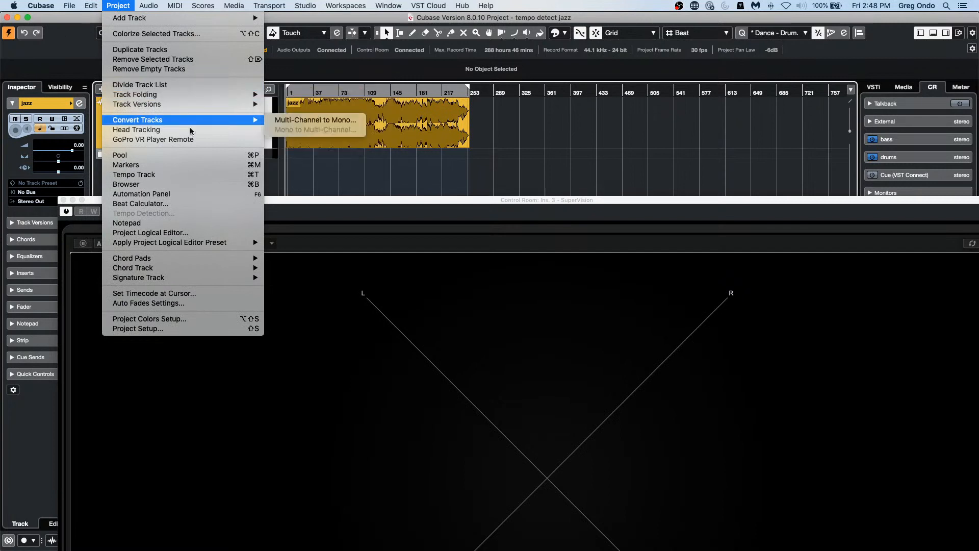
{"action": "left_click", "coordinate": [317, 125]}
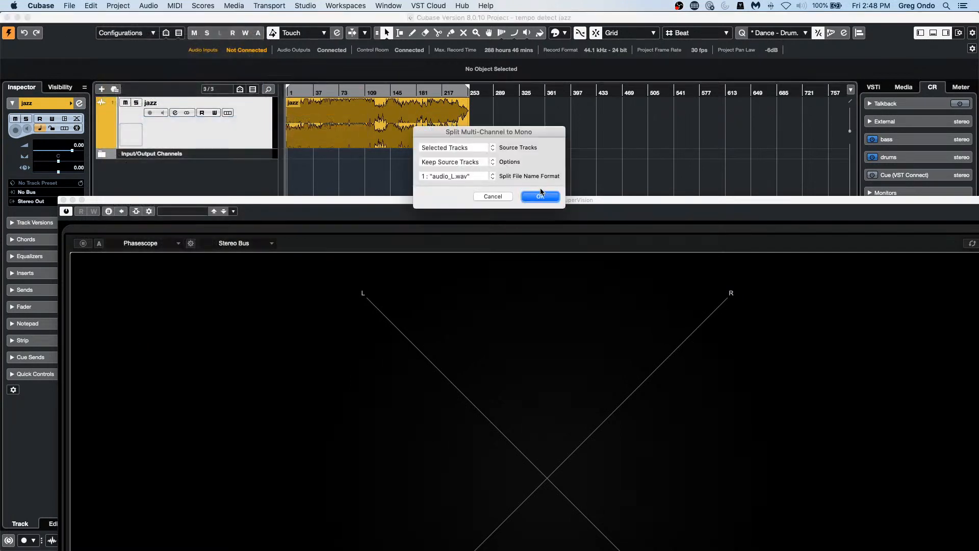
{"action": "left_click", "coordinate": [540, 197]}
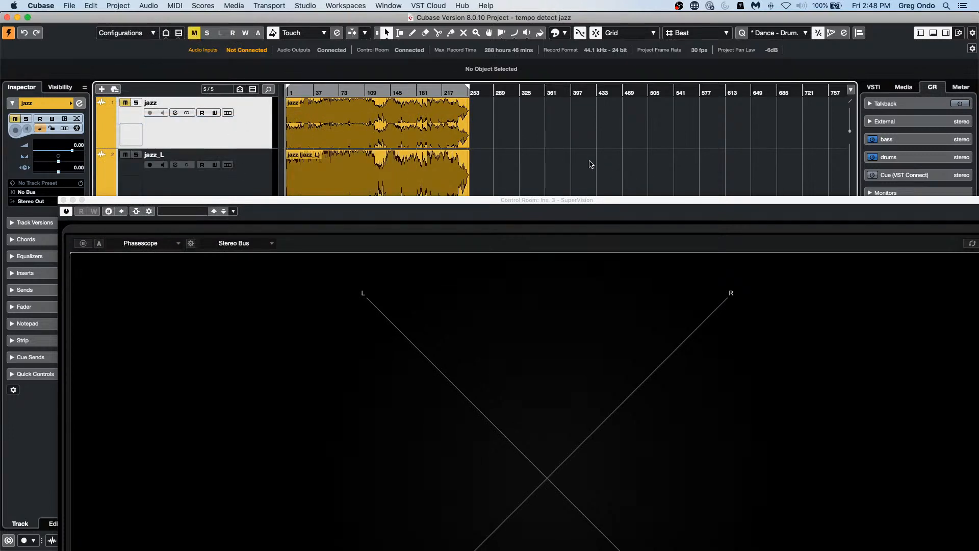
{"action": "left_click_drag", "start_coordinate": [416, 200], "coordinate": [397, 291]}
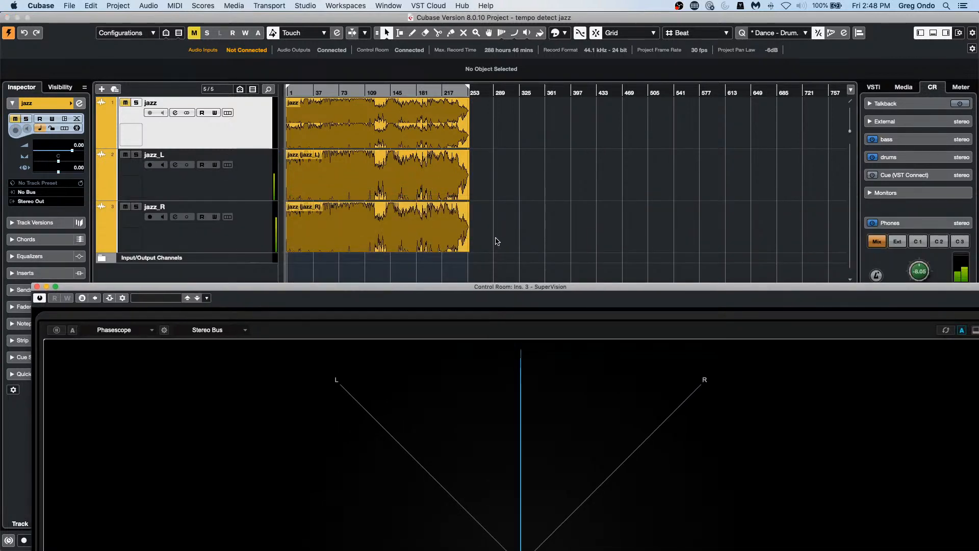
Start playback with the jazz_R event selected and move the Phasescope window clear of the track list
{"action": "key", "text": "space"}
{"action": "mouse_move", "coordinate": [516, 289]}
{"action": "left_mouse_down"}
{"action": "mouse_move", "coordinate": [482, 113]}
{"action": "mouse_move", "coordinate": [500, 295]}
{"action": "left_mouse_up"}
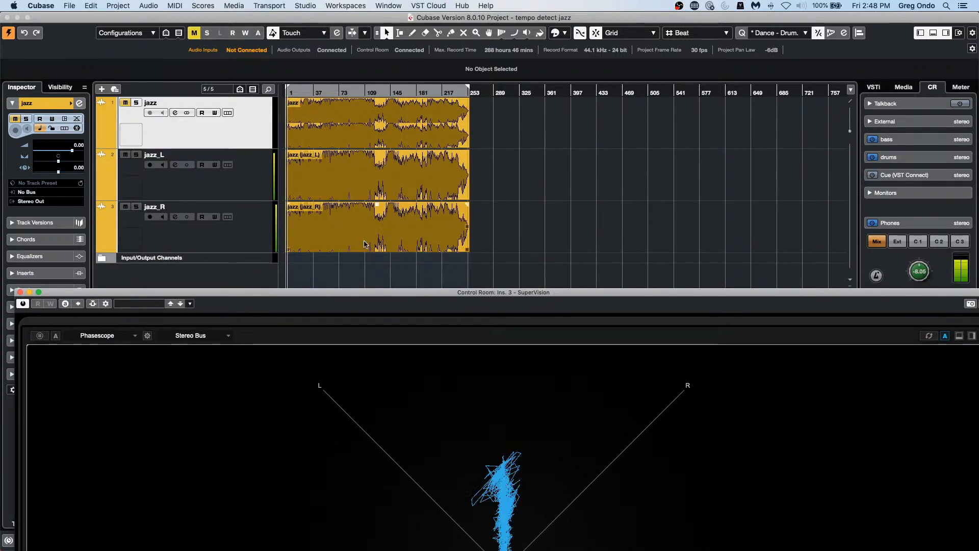
{"action": "left_click", "coordinate": [418, 224]}
{"action": "left_click", "coordinate": [211, 6]}
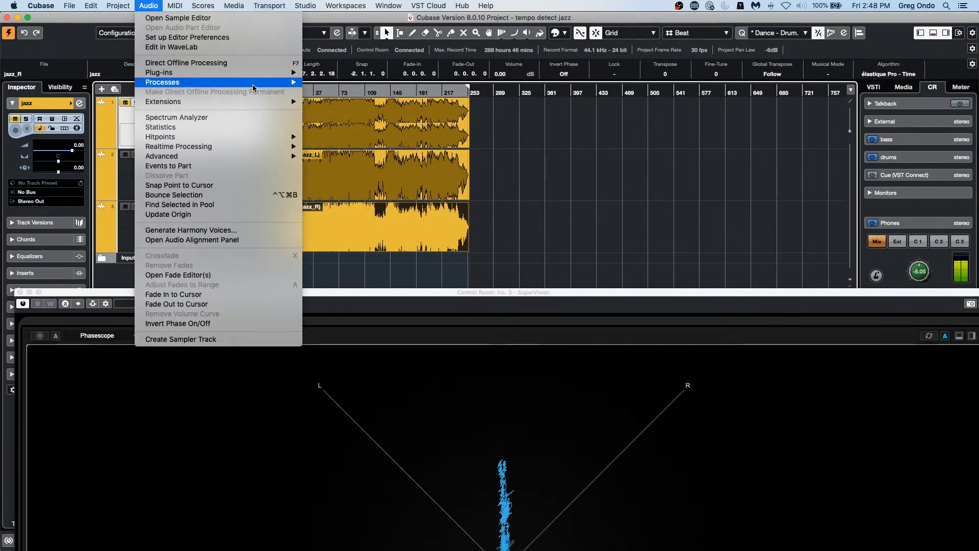
{"action": "mouse_move", "coordinate": [252, 84]}
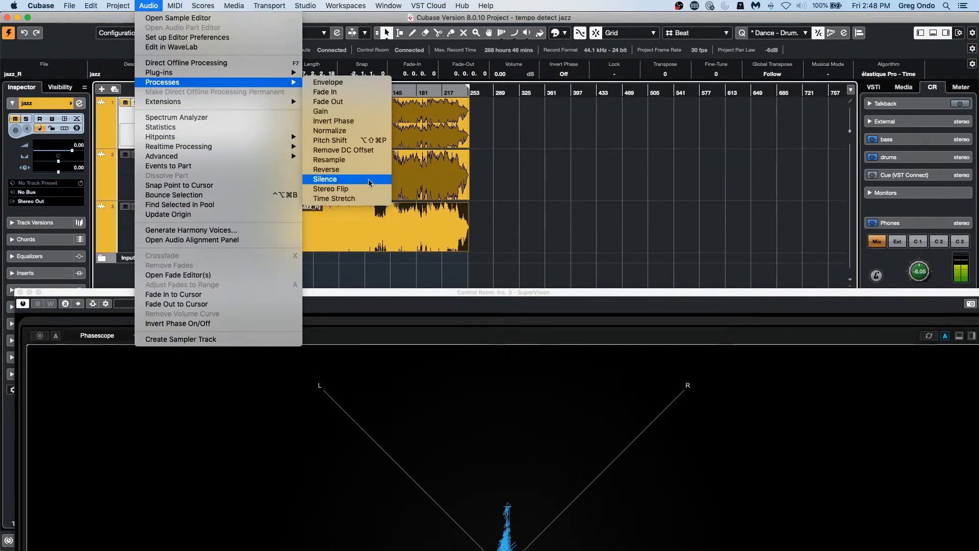
{"action": "left_click", "coordinate": [378, 199]}
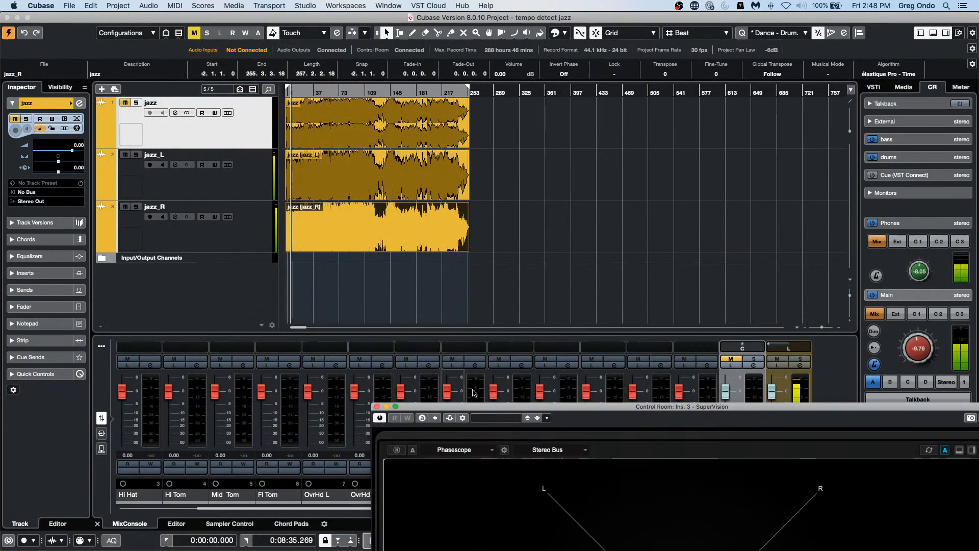
{"action": "left_click_drag", "start_coordinate": [590, 407], "coordinate": [665, 70]}
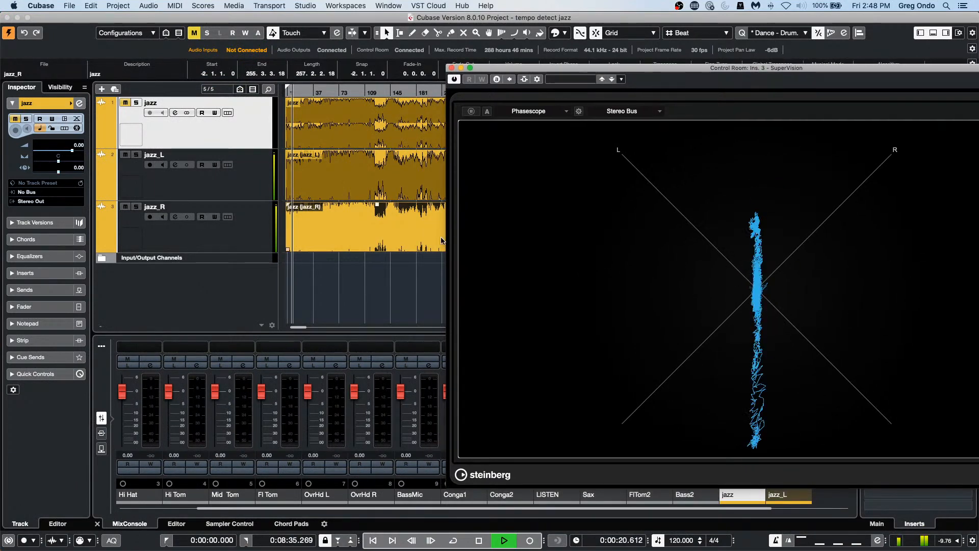
Apply the Invert Phase process to the selected jazz_R event while the tracks play
{"action": "left_click", "coordinate": [149, 6]}
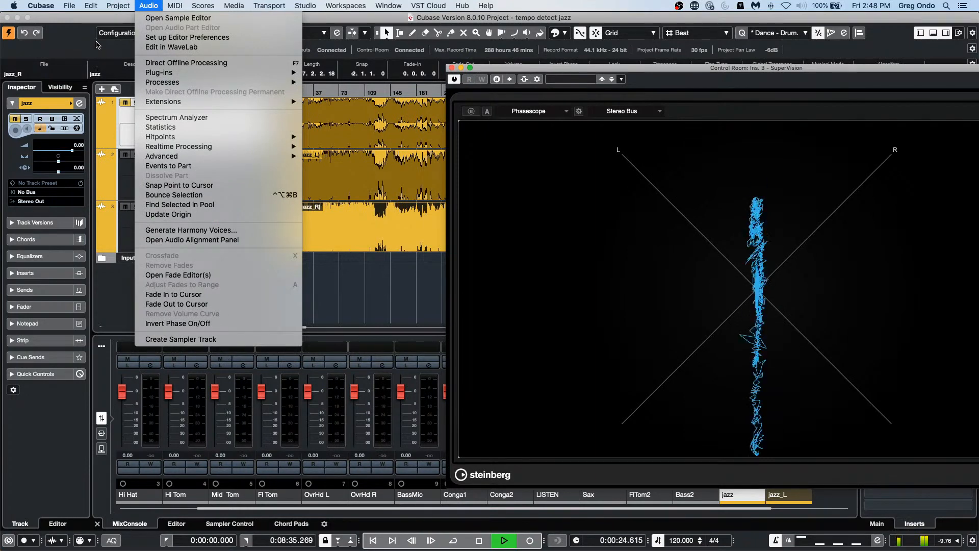
{"action": "mouse_move", "coordinate": [124, 7]}
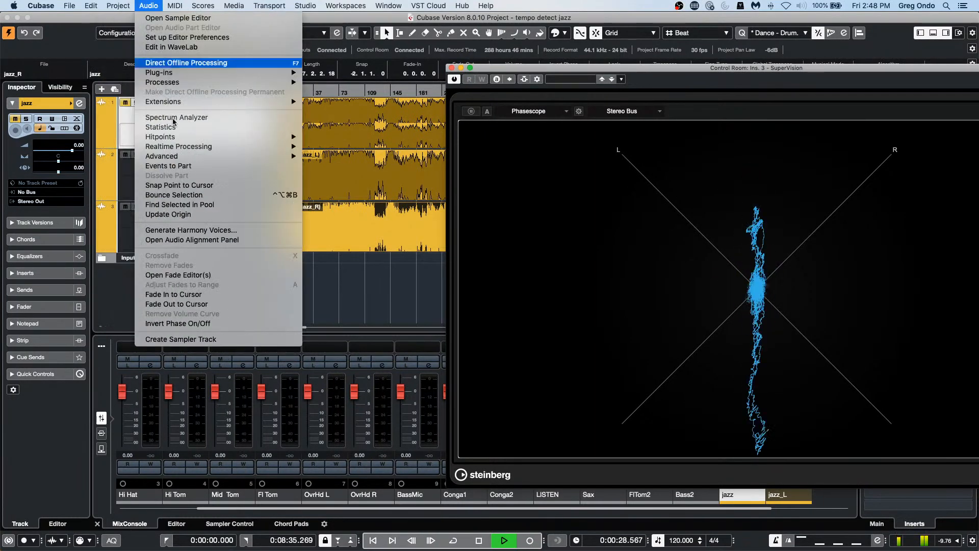
{"action": "mouse_move", "coordinate": [195, 101]}
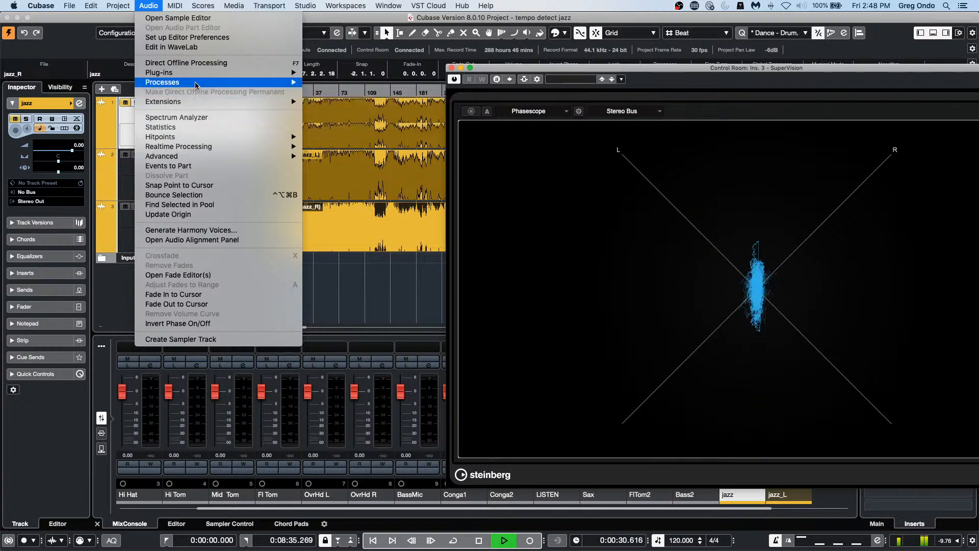
{"action": "mouse_move", "coordinate": [197, 83]}
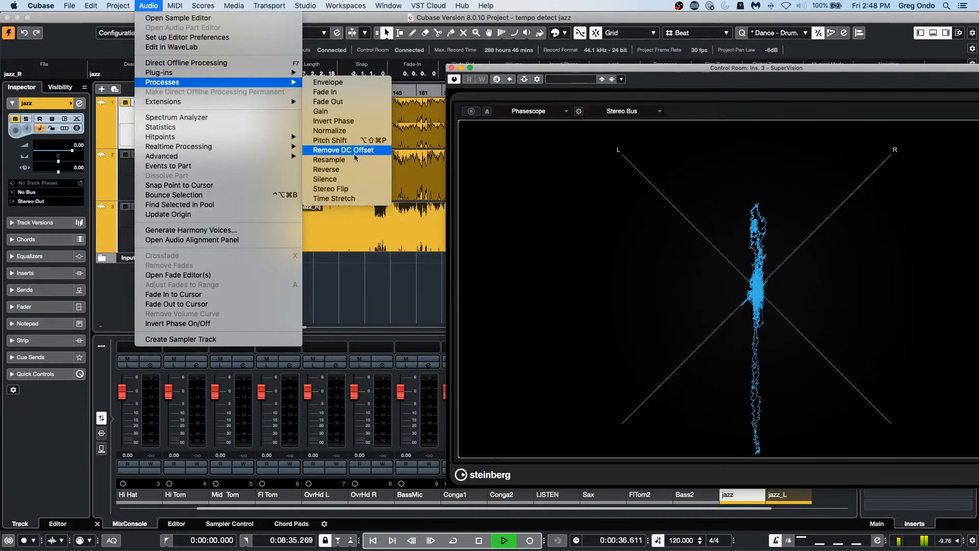
{"action": "left_click", "coordinate": [357, 122]}
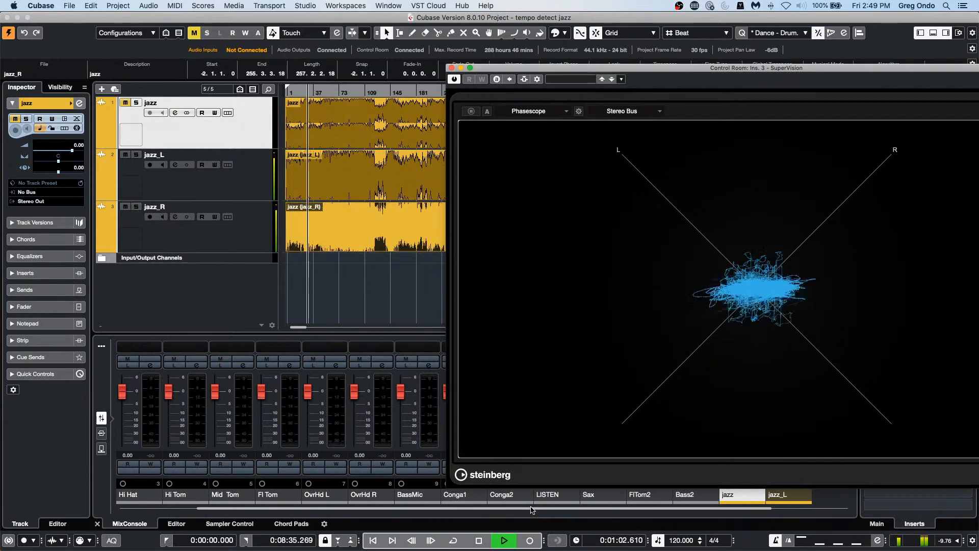
Stop playback, close the SuperVision window and compare the jazz_L and jazz_R waveforms up close around bar 32
{"action": "key", "text": "space"}
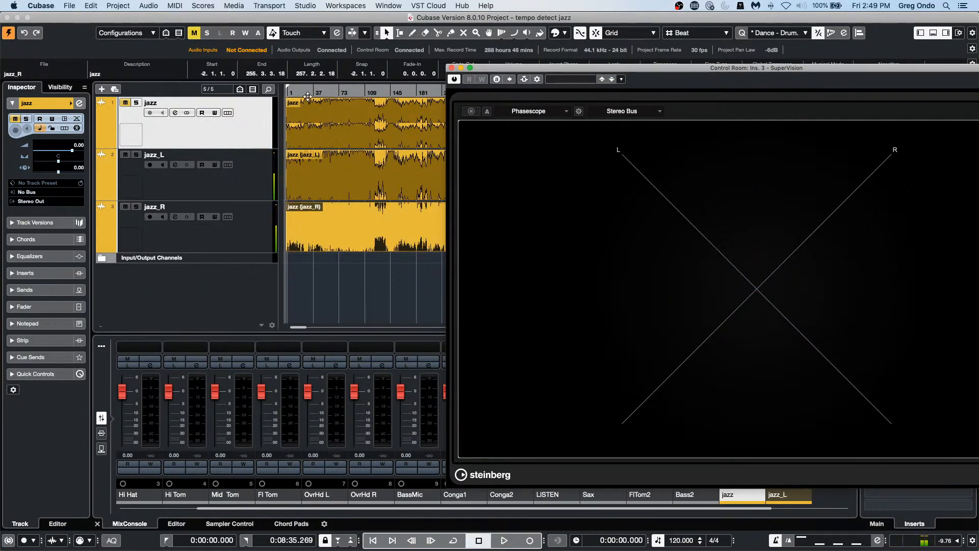
{"action": "left_click_drag", "start_coordinate": [310, 93], "coordinate": [332, 175]}
{"action": "left_click", "coordinate": [341, 94]}
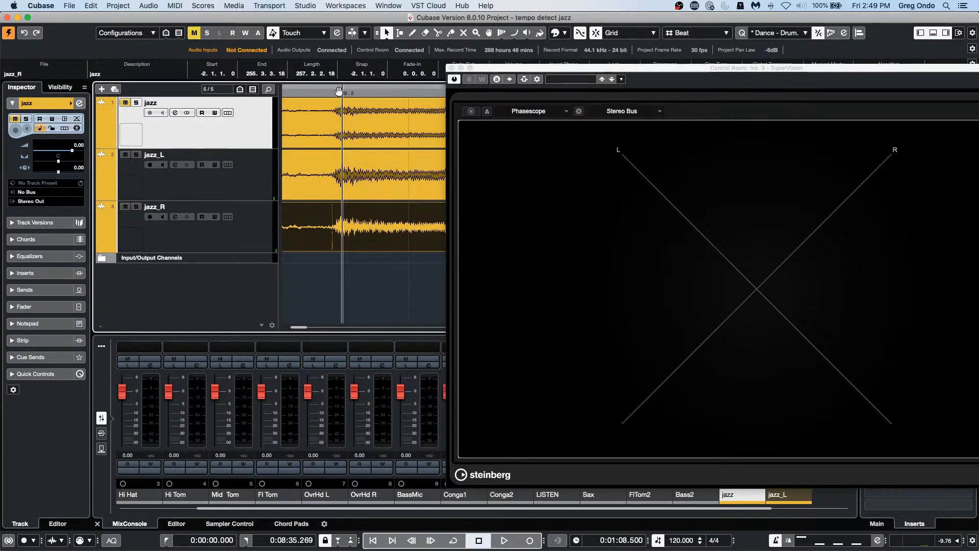
{"action": "left_click_drag", "start_coordinate": [365, 93], "coordinate": [309, 141]}
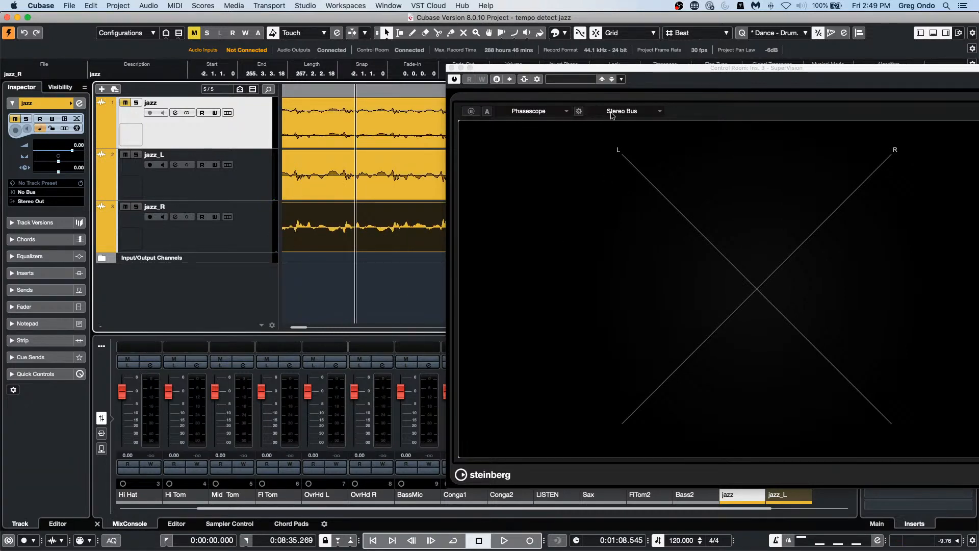
{"action": "left_click", "coordinate": [451, 68]}
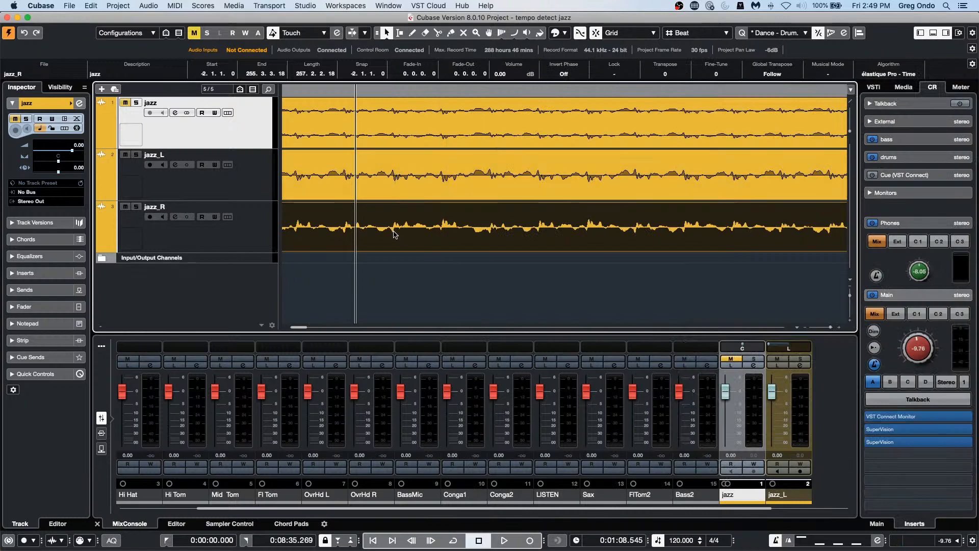
{"action": "left_click", "coordinate": [377, 86]}
{"action": "left_click_drag", "start_coordinate": [377, 85], "coordinate": [379, 27]}
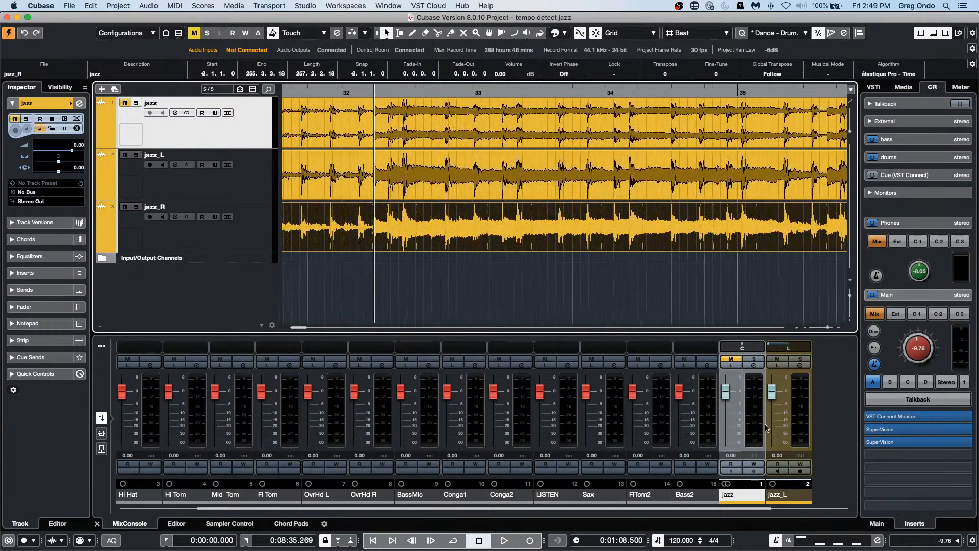
Resume playback and reopen SuperVision from the third Control Room insert, with its whole window in view
{"action": "key", "text": "space"}
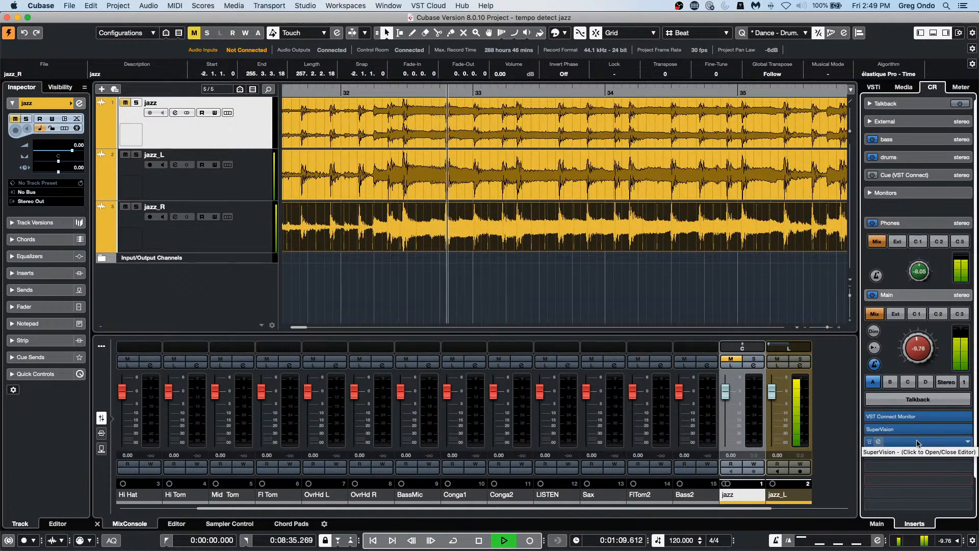
{"action": "left_click", "coordinate": [918, 442]}
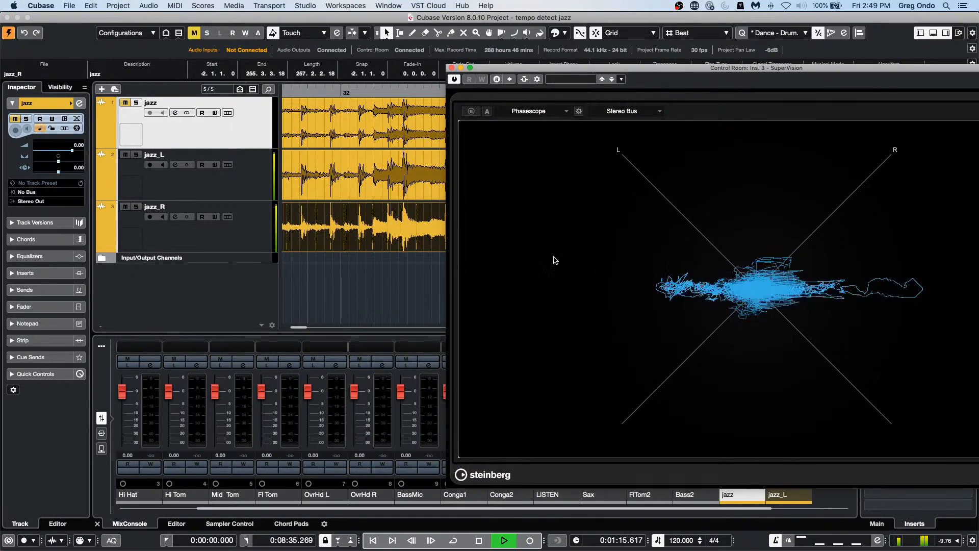
{"action": "double_click", "coordinate": [620, 70]}
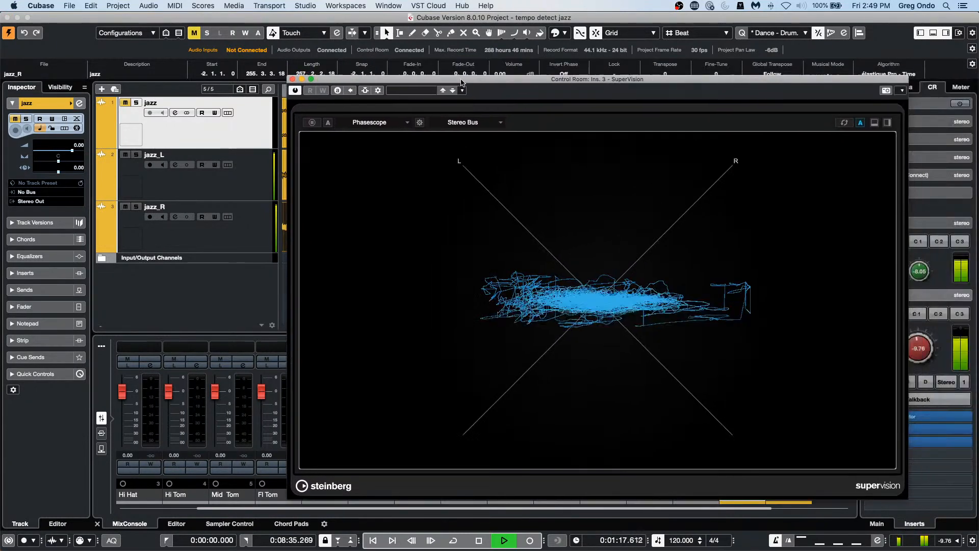
Add a second module below the Phasescope, set it to Multicorrelation, and examine the correlation across the low and high frequency bands
{"action": "left_click", "coordinate": [867, 123]}
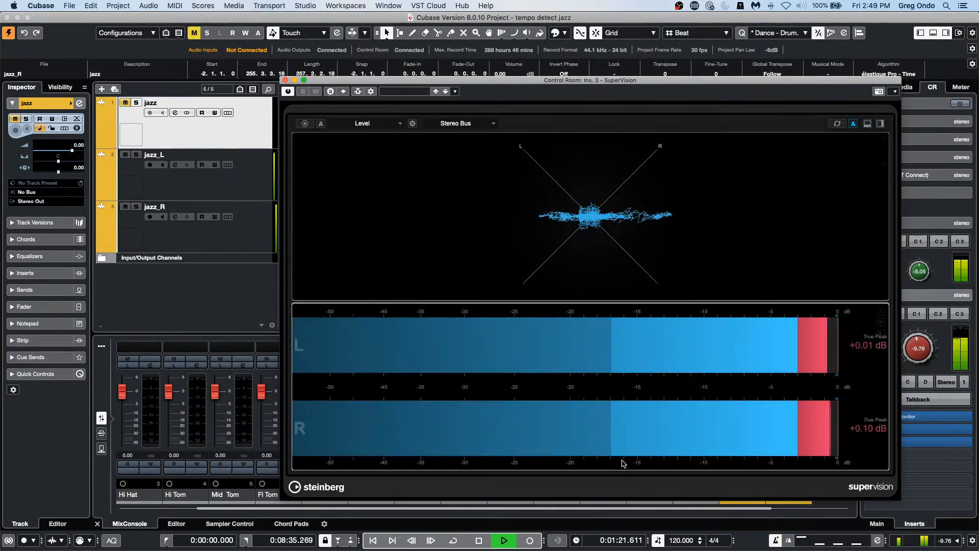
{"action": "left_click", "coordinate": [359, 124]}
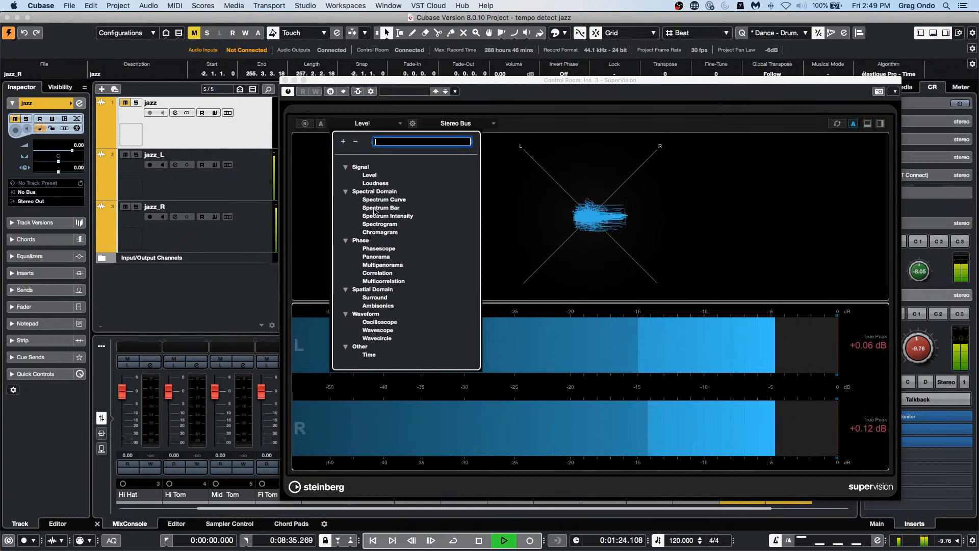
{"action": "left_click", "coordinate": [408, 282]}
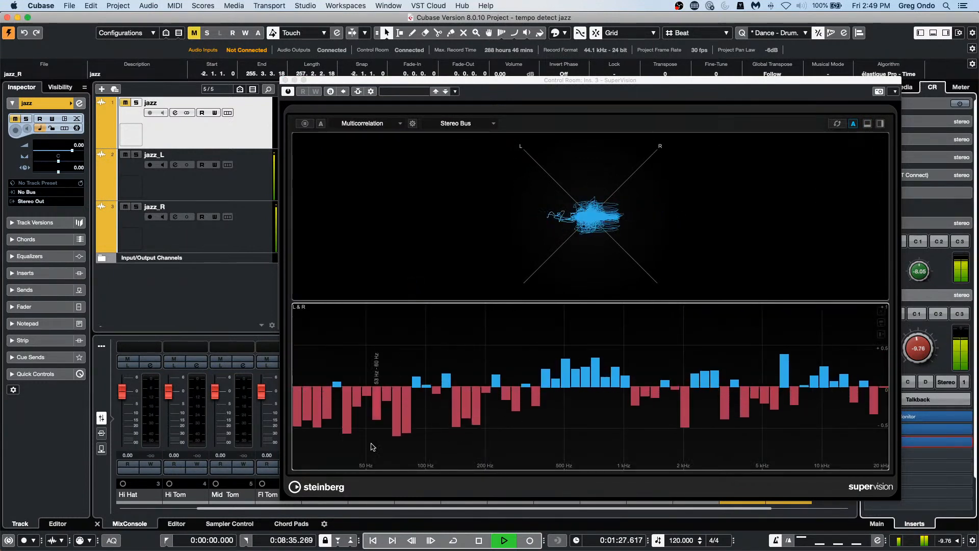
{"action": "mouse_move", "coordinate": [336, 380]}
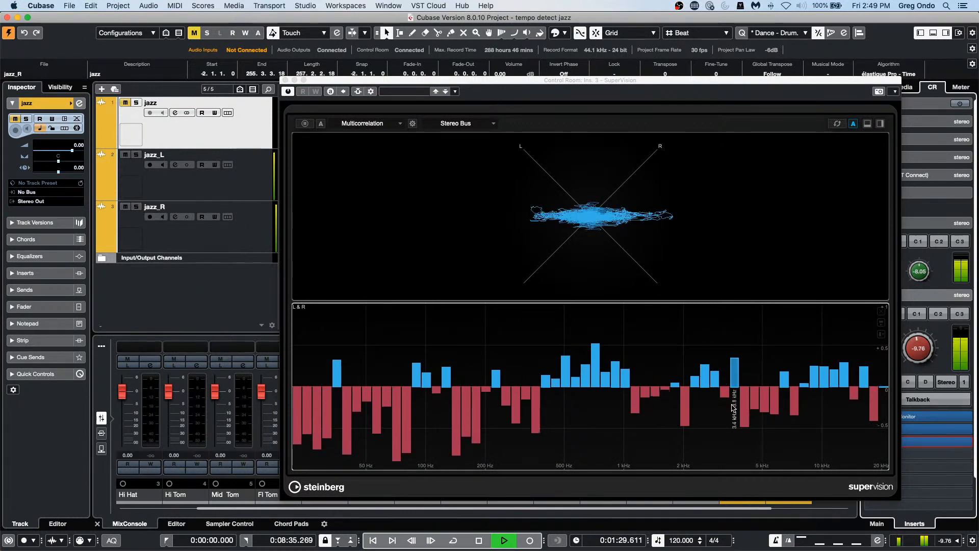
{"action": "mouse_move", "coordinate": [787, 404]}
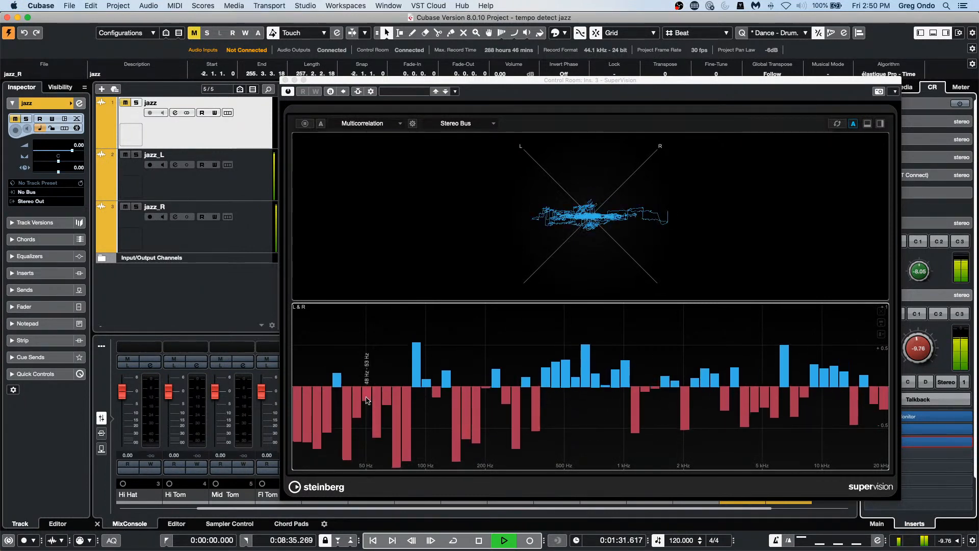
{"action": "mouse_move", "coordinate": [341, 405]}
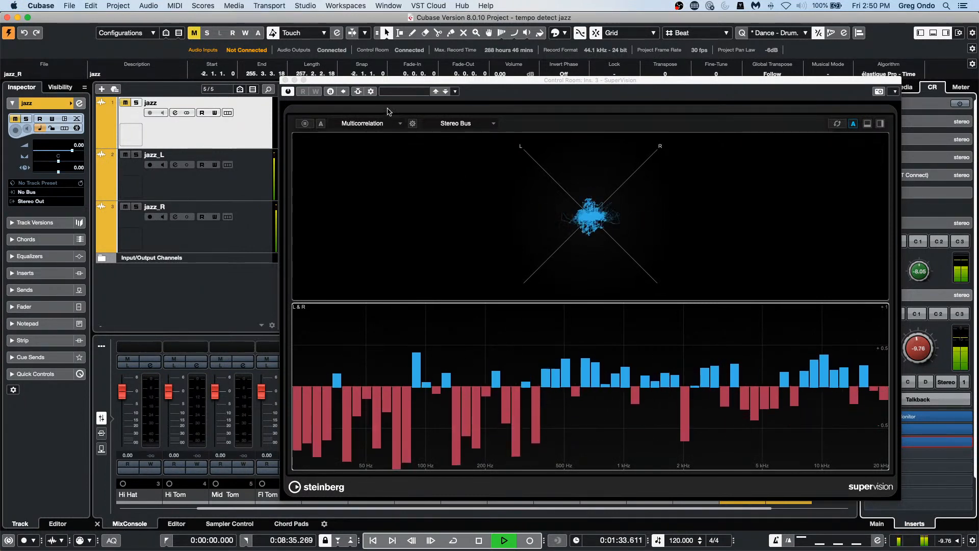
Move the SuperVision window clear of the track list and deselect the jazz_R event
{"action": "left_click_drag", "start_coordinate": [396, 85], "coordinate": [473, 84]}
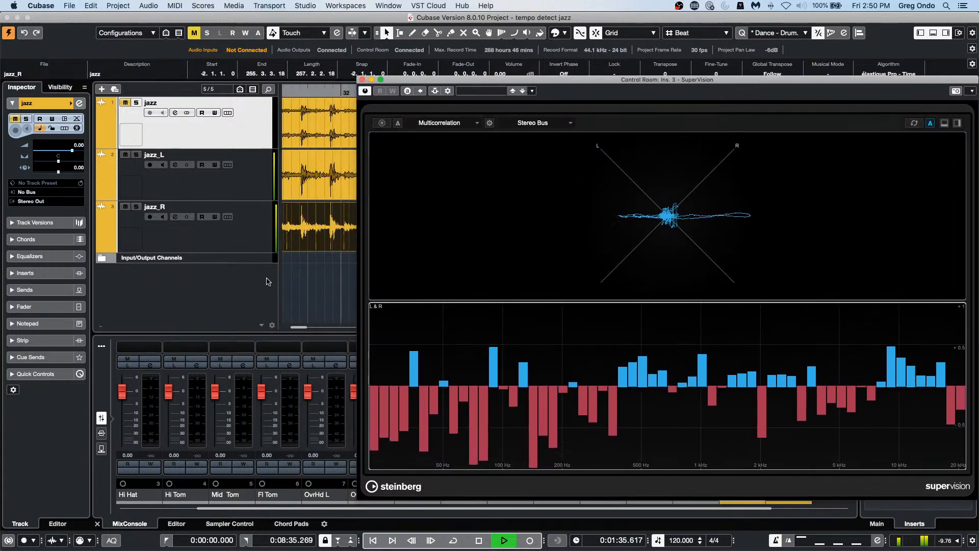
{"action": "left_click", "coordinate": [300, 274]}
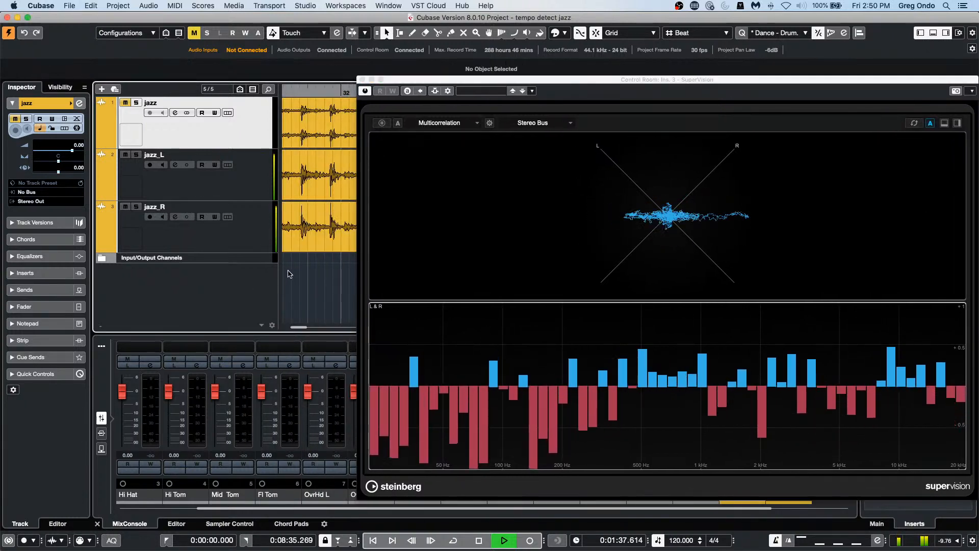
{"action": "mouse_move", "coordinate": [448, 323]}
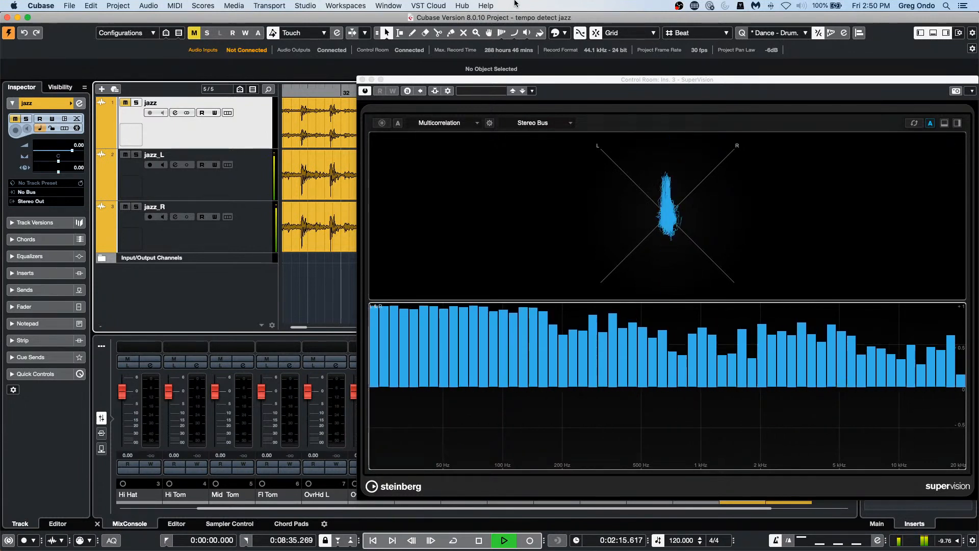
Stop playback and close the SuperVision window
{"action": "key", "text": "space"}
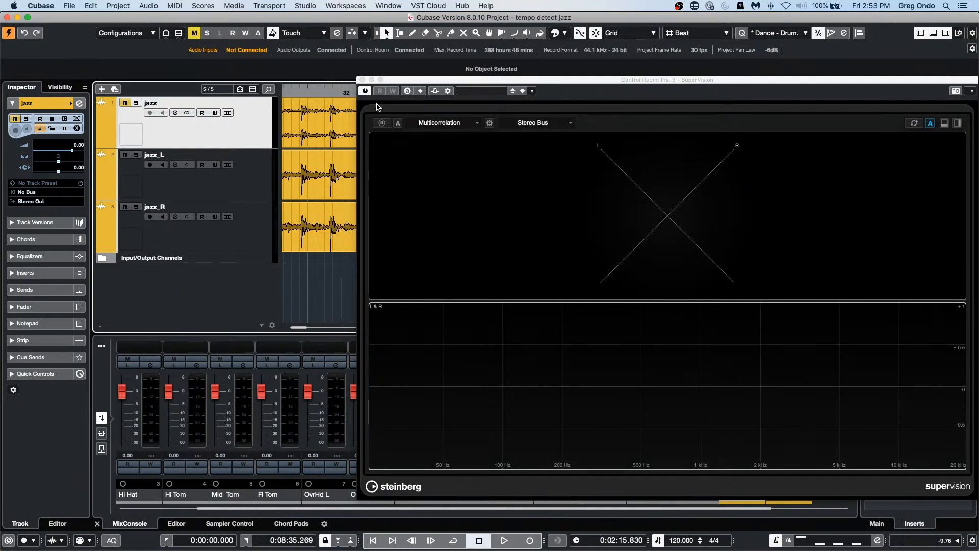
{"action": "left_click", "coordinate": [366, 81]}
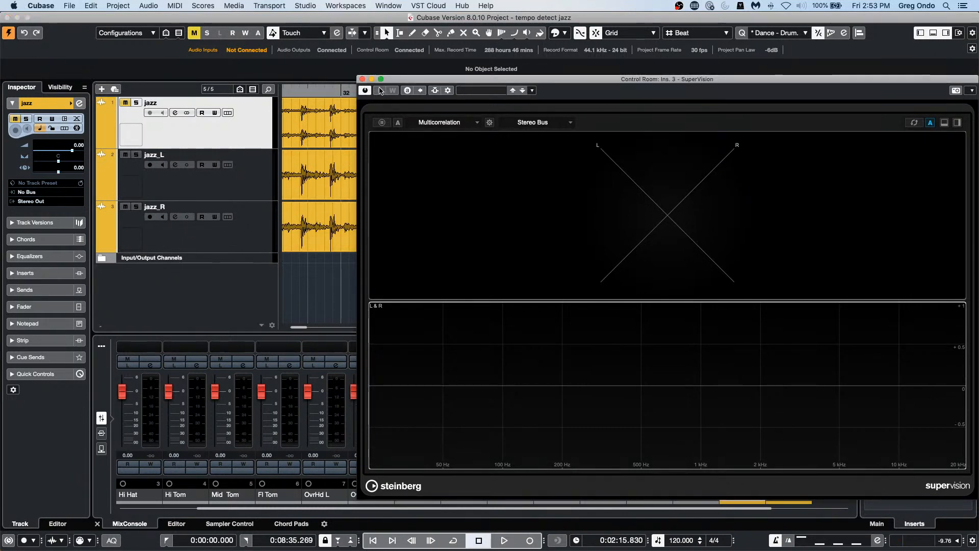
{"action": "left_click", "coordinate": [363, 79]}
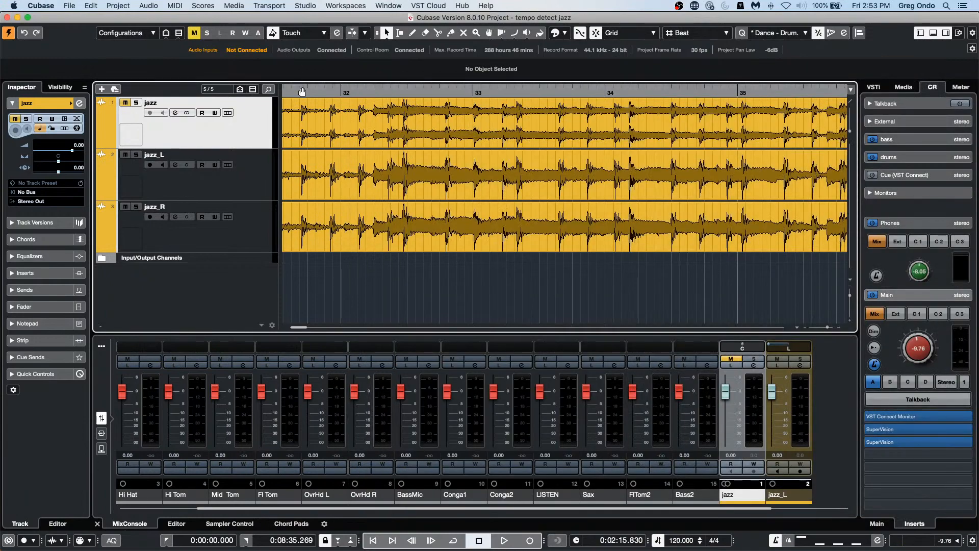
Play the tracks from the start and lower the jazz_L channel fader to about -8.44 dB in the MixConsole
{"action": "left_click_drag", "start_coordinate": [302, 92], "coordinate": [234, 47]}
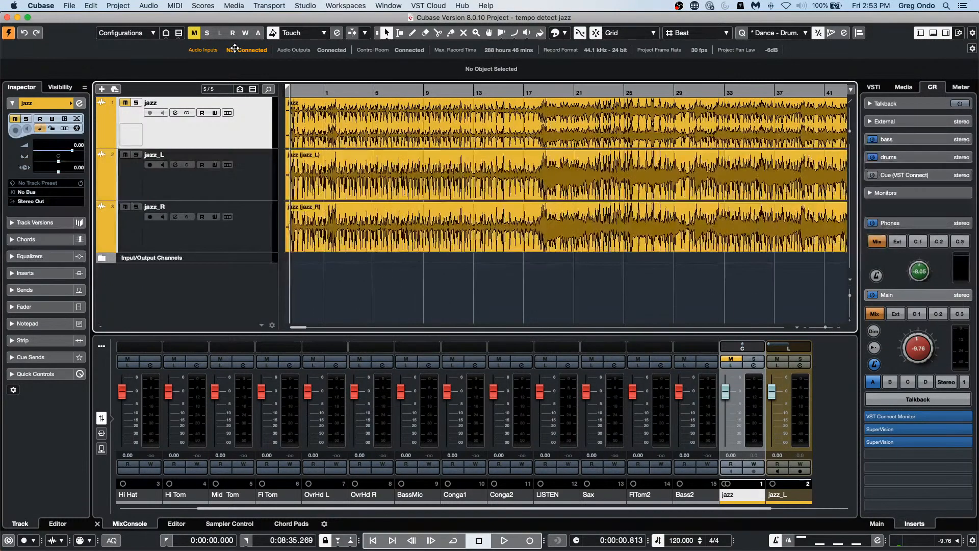
{"action": "key", "text": "space"}
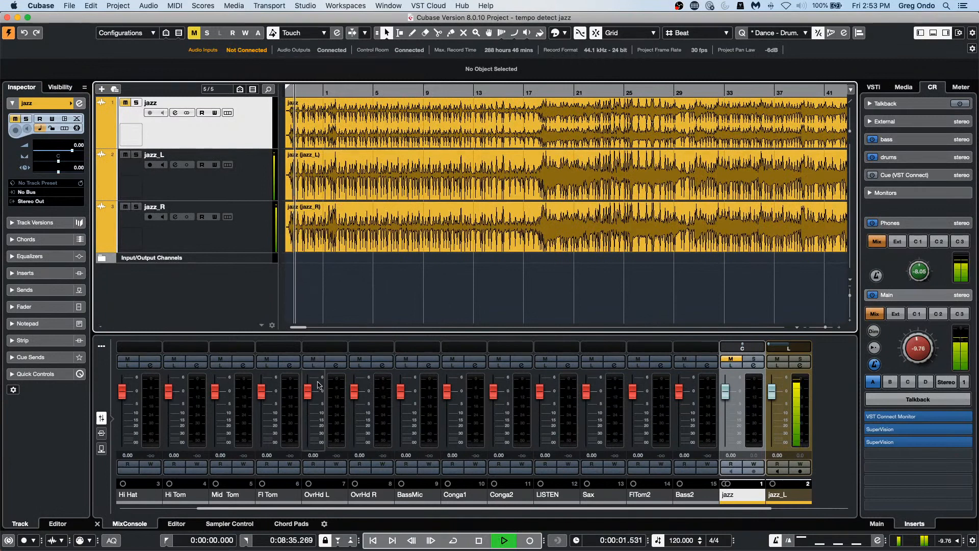
{"action": "left_click", "coordinate": [468, 508]}
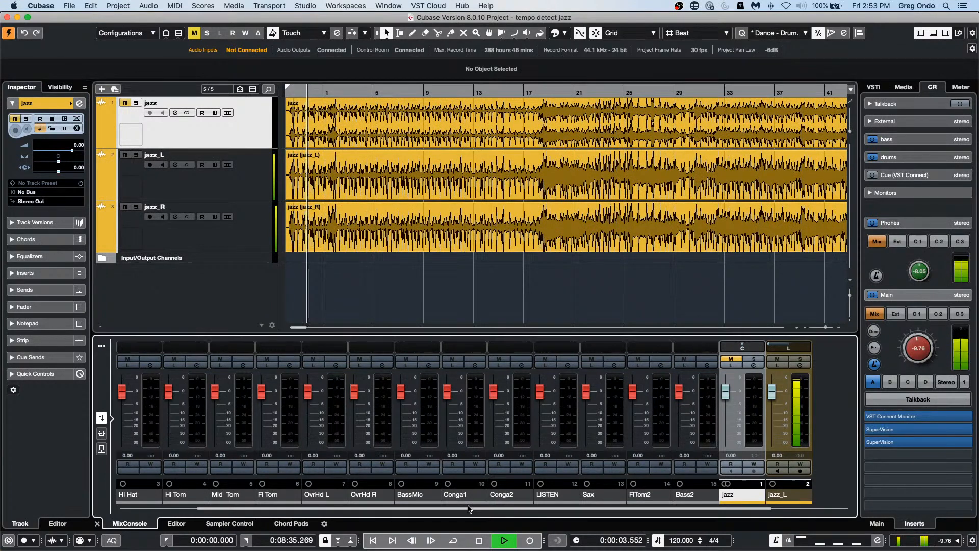
{"action": "scroll", "coordinate": [496, 507], "scroll_direction": "right", "scroll_amount": 2}
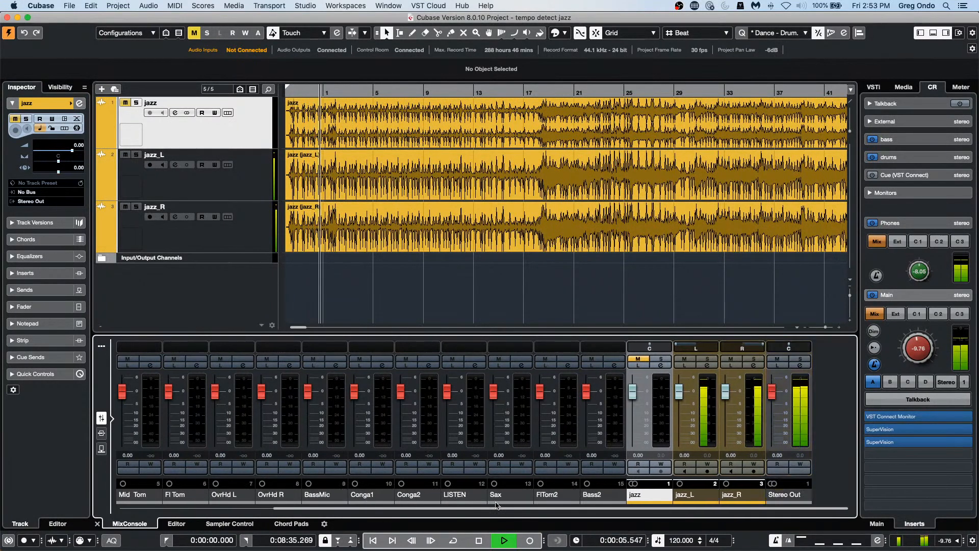
{"action": "left_click_drag", "start_coordinate": [682, 393], "coordinate": [683, 412]}
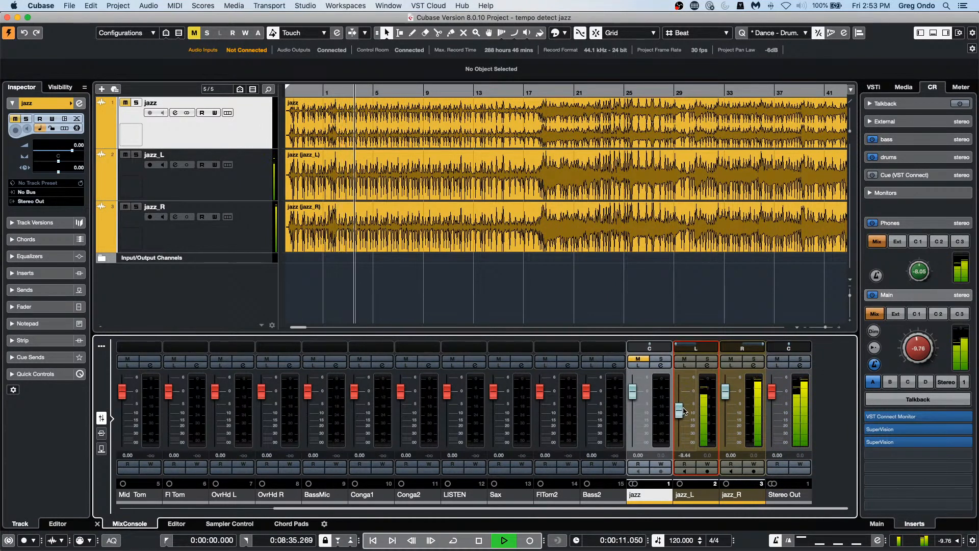
Open the jazz_L channel settings and load the Brickwall limiter into the channel strip's limiter slot
{"action": "left_click", "coordinate": [706, 365]}
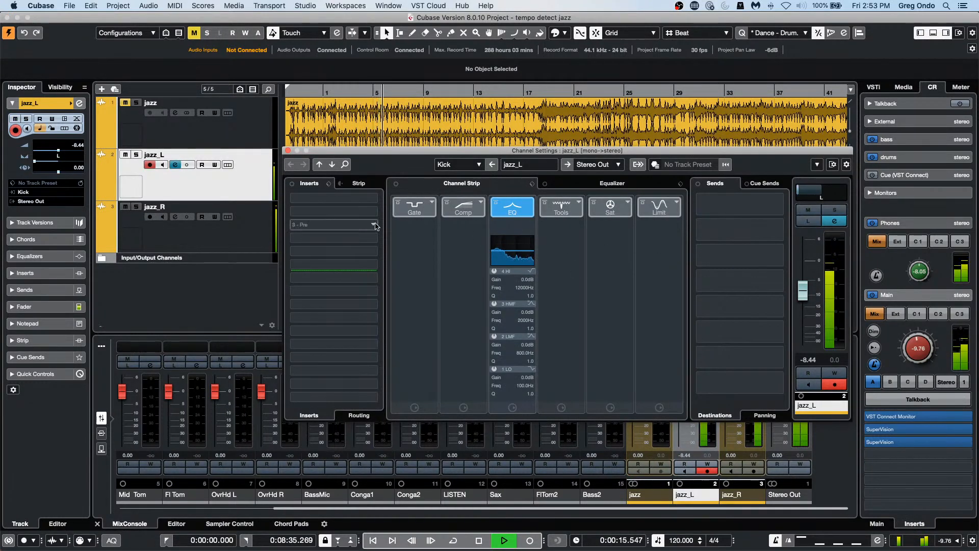
{"action": "left_click", "coordinate": [673, 206]}
{"action": "left_click", "coordinate": [698, 224]}
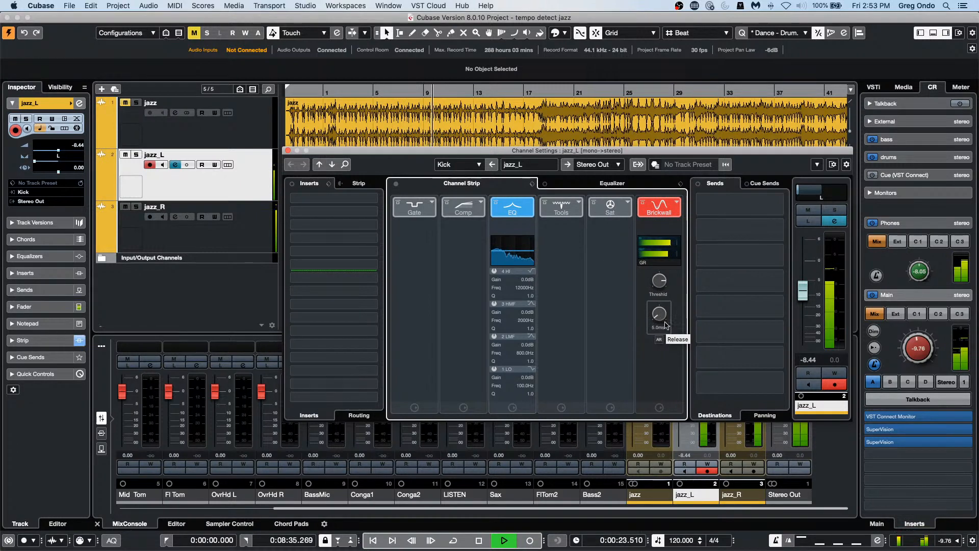
{"action": "right_click", "coordinate": [828, 306]}
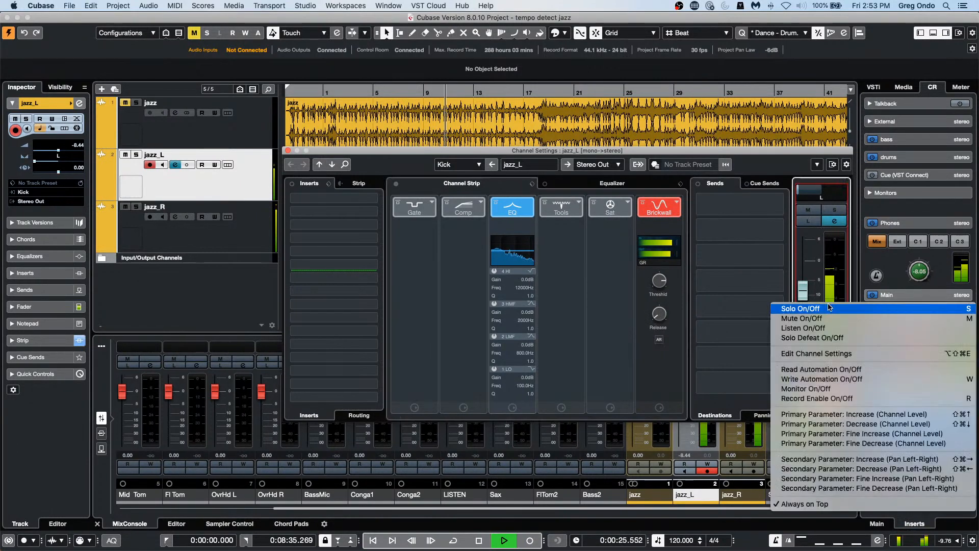
{"action": "left_click", "coordinate": [840, 252]}
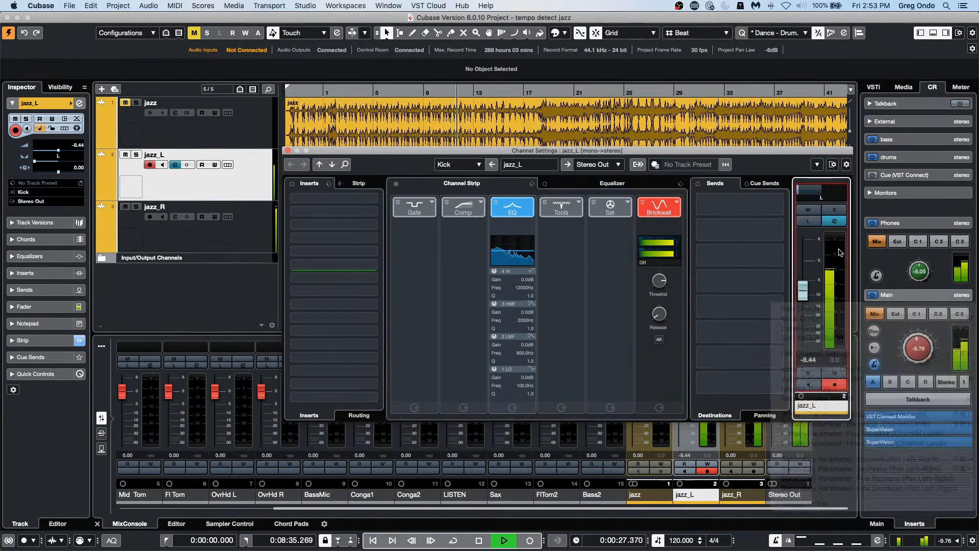
{"action": "right_click", "coordinate": [835, 252]}
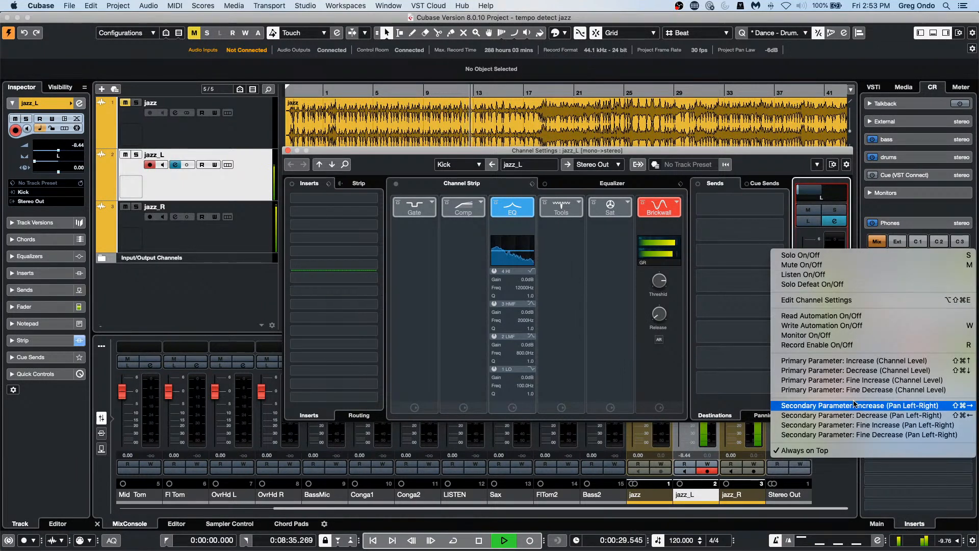
{"action": "left_click", "coordinate": [745, 352]}
Raise the threshold and release of jazz_L's Brickwall limiter and stop playback
{"action": "mouse_move", "coordinate": [666, 284]}
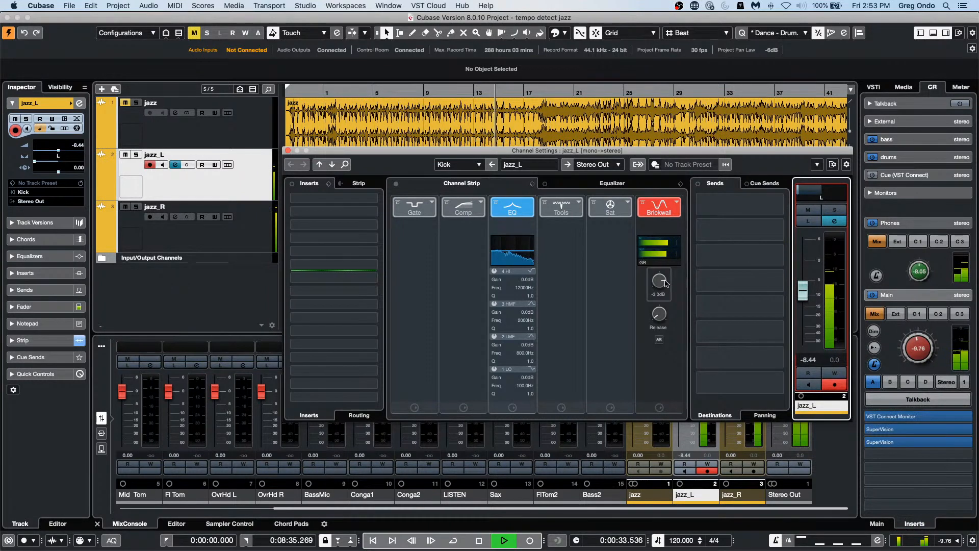
{"action": "left_click_drag", "start_coordinate": [665, 283], "coordinate": [665, 267]}
{"action": "left_click_drag", "start_coordinate": [664, 317], "coordinate": [664, 287]}
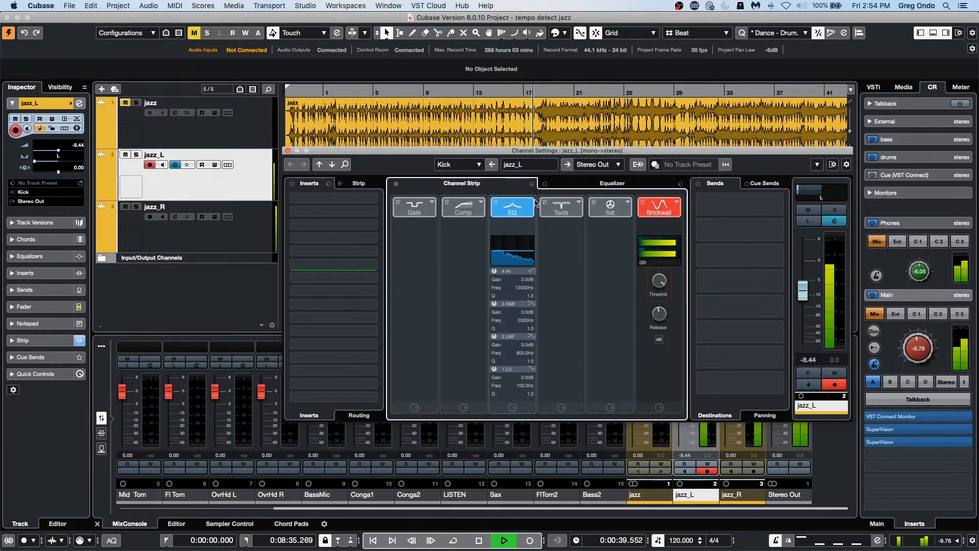
{"action": "key", "text": "space"}
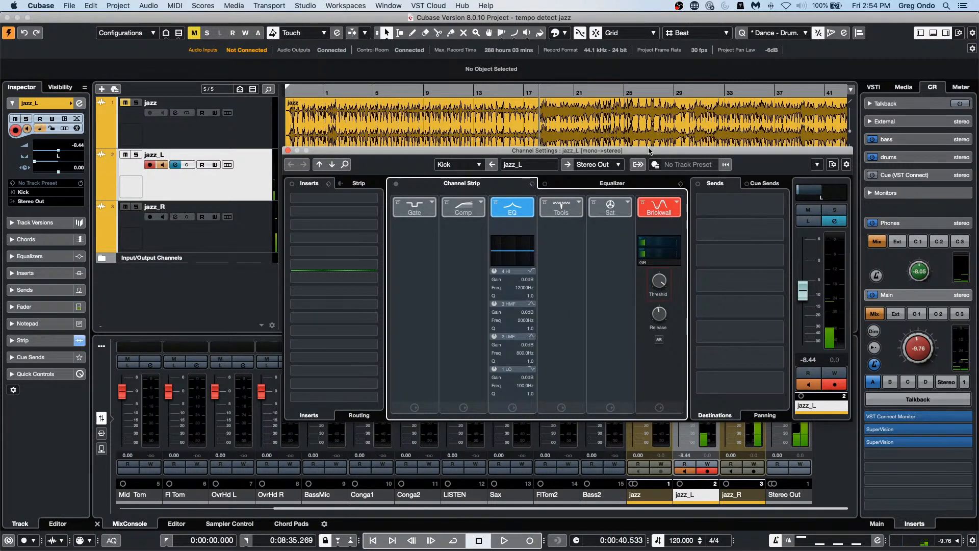
Load the TestGenerator plug-in into the first insert slot of the jazz_L channel
{"action": "left_click_drag", "start_coordinate": [649, 151], "coordinate": [498, 167]}
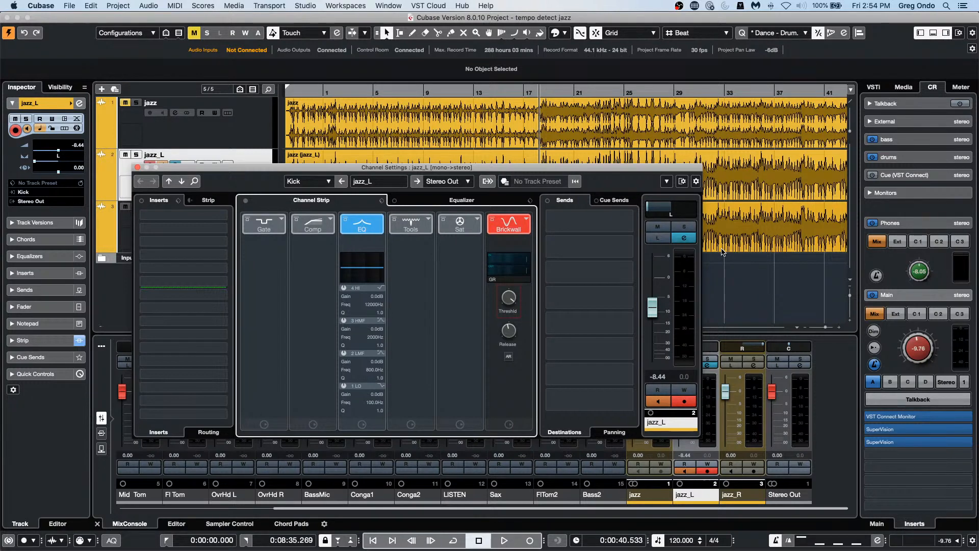
{"action": "left_click", "coordinate": [189, 214]}
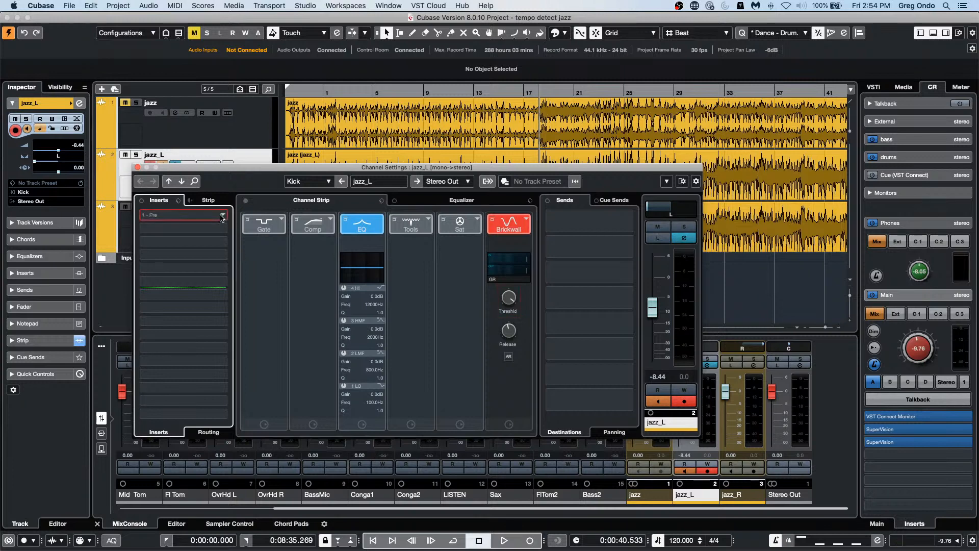
{"action": "left_click", "coordinate": [154, 373]}
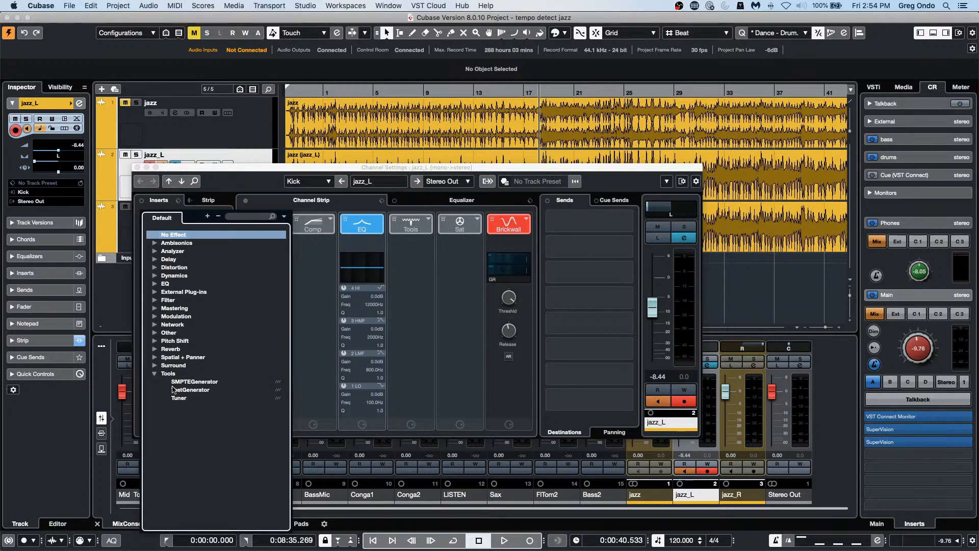
{"action": "left_click", "coordinate": [198, 390]}
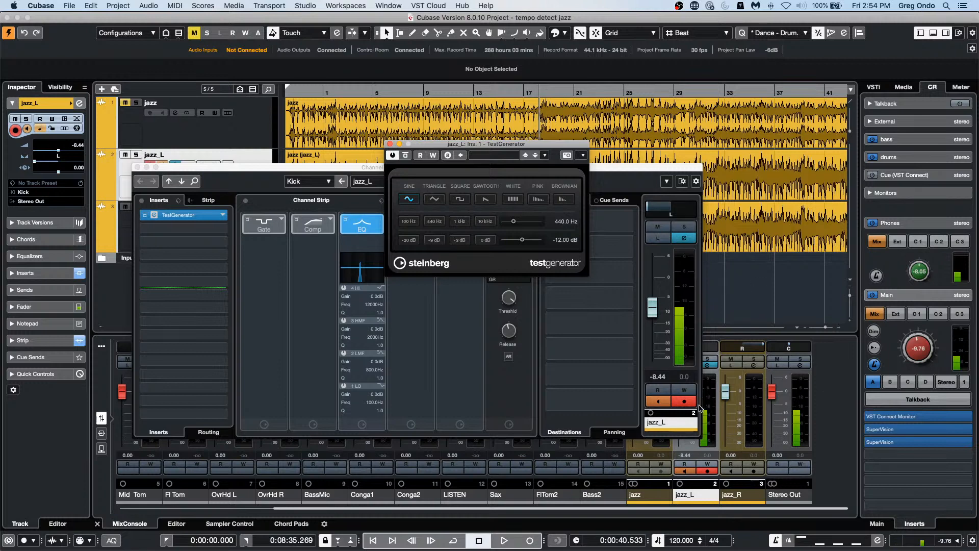
Deactivate the TestGenerator insert on jazz_L and close the channel settings window
{"action": "left_click", "coordinate": [645, 179]}
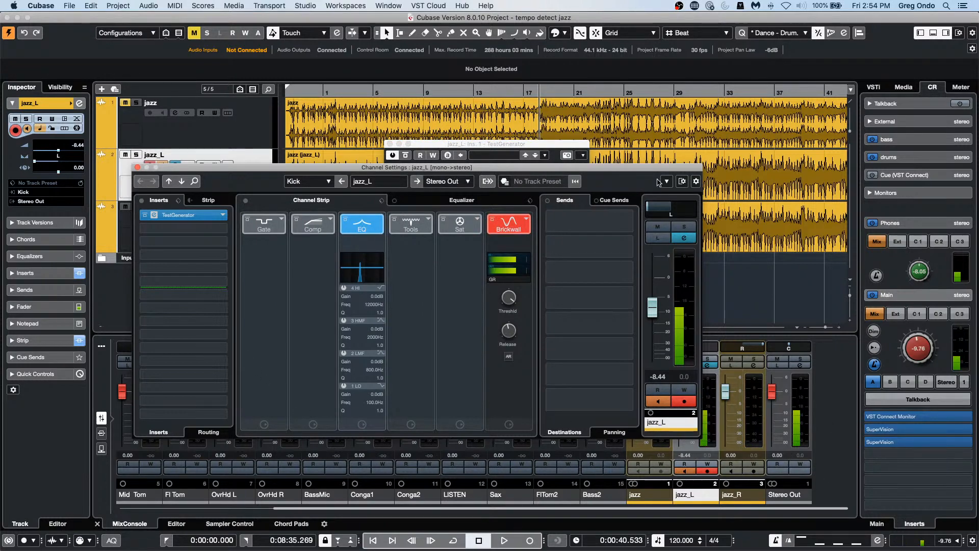
{"action": "left_click_drag", "start_coordinate": [663, 170], "coordinate": [494, 165]}
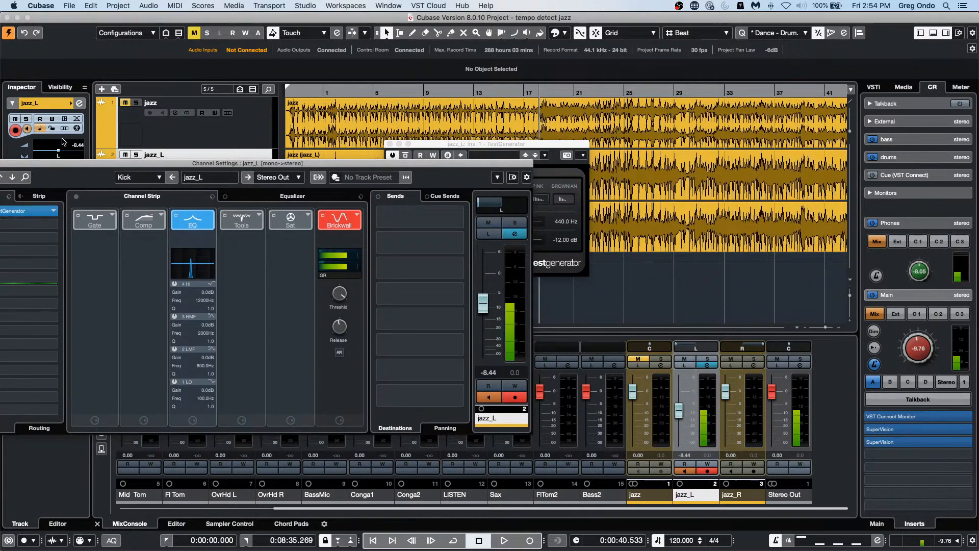
{"action": "left_click_drag", "start_coordinate": [56, 163], "coordinate": [159, 156]}
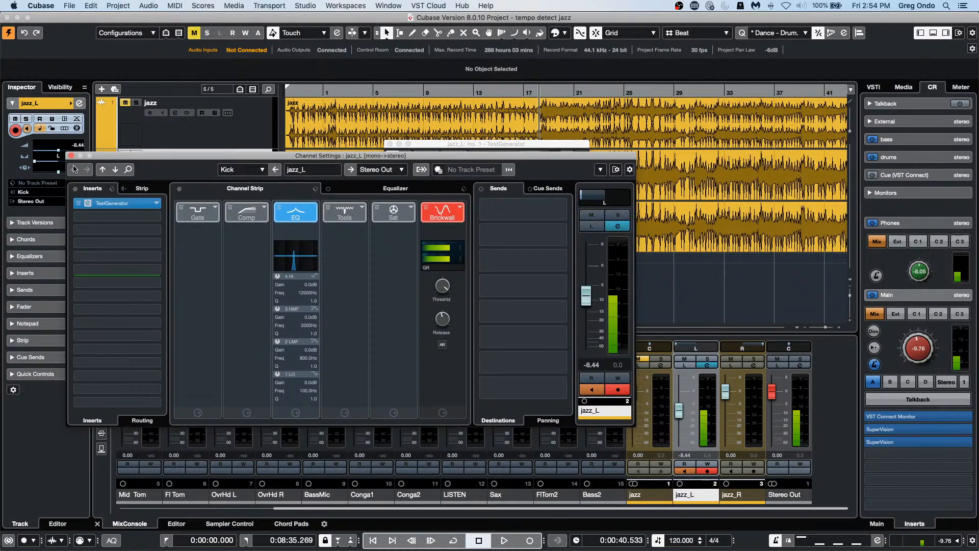
{"action": "left_click", "coordinate": [100, 204]}
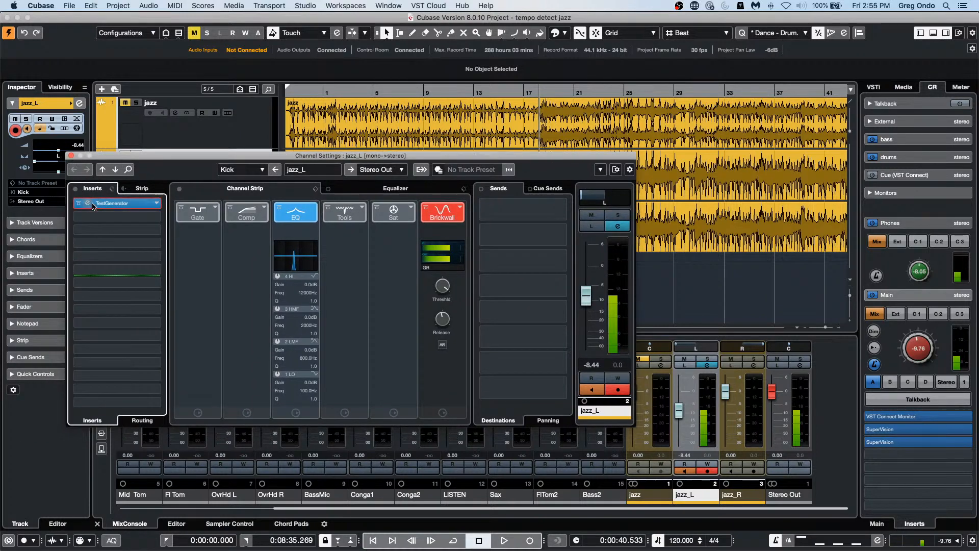
{"action": "left_click", "coordinate": [100, 204]}
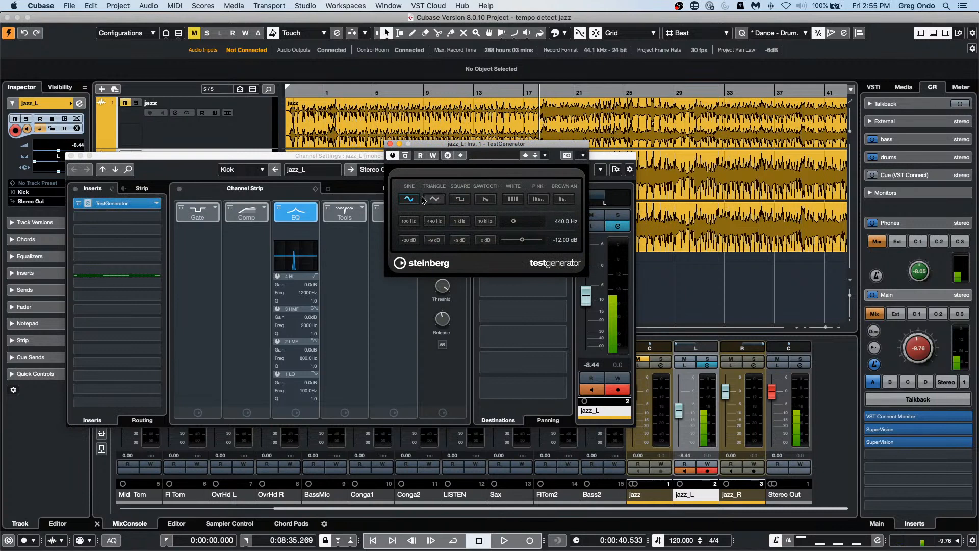
{"action": "left_click", "coordinate": [392, 155]}
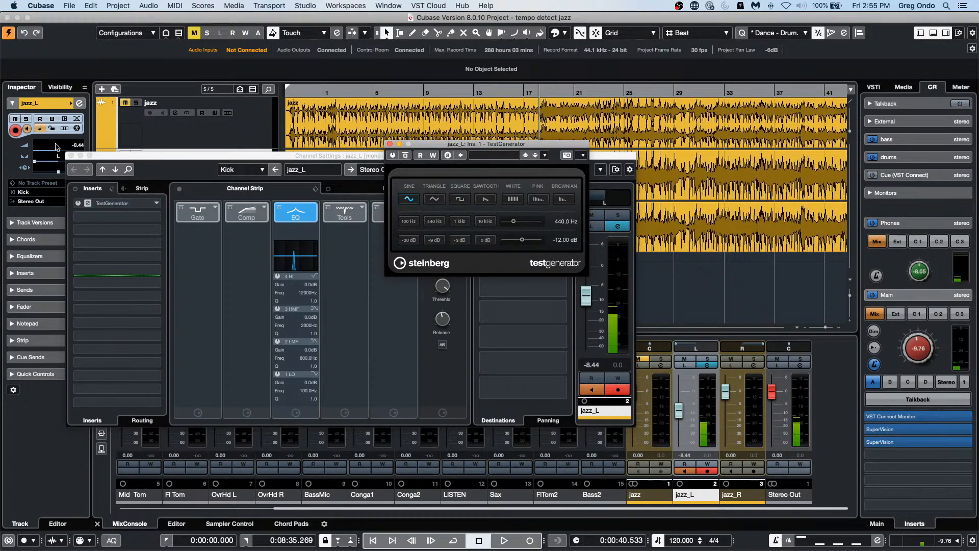
{"action": "left_click", "coordinate": [72, 155]}
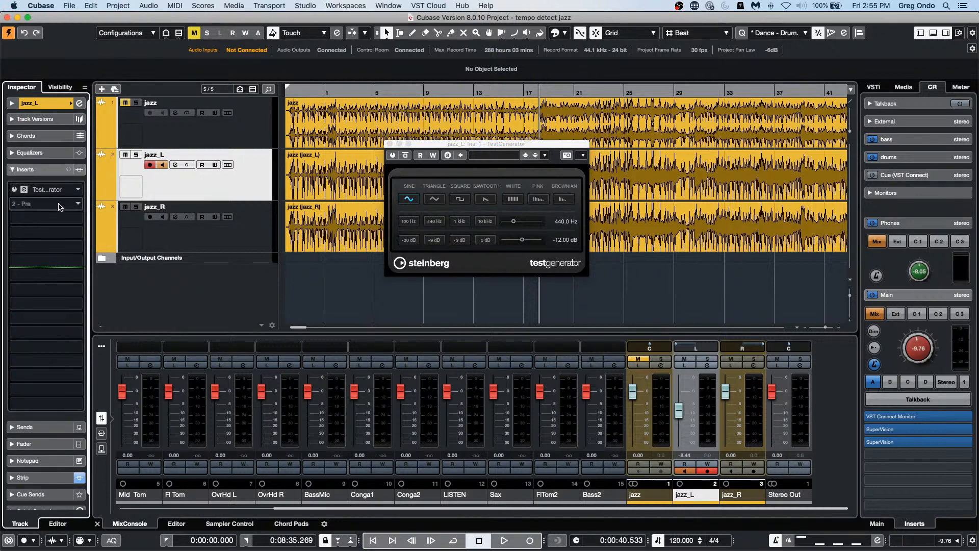
Load the delay plug-ins ModMachine and PingPongDelay into jazz_L's second and third insert slots
{"action": "left_click", "coordinate": [75, 204]}
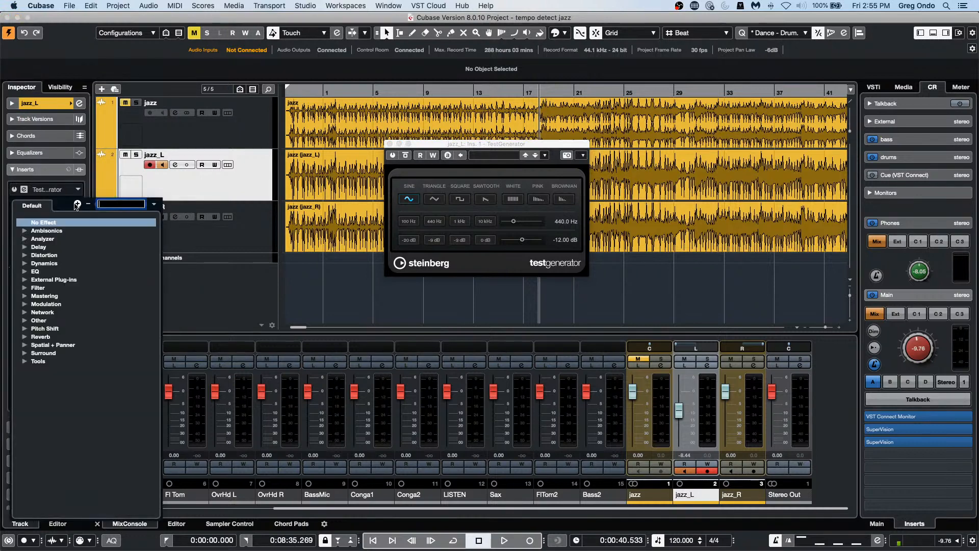
{"action": "left_click", "coordinate": [24, 247]}
{"action": "left_click", "coordinate": [68, 255]}
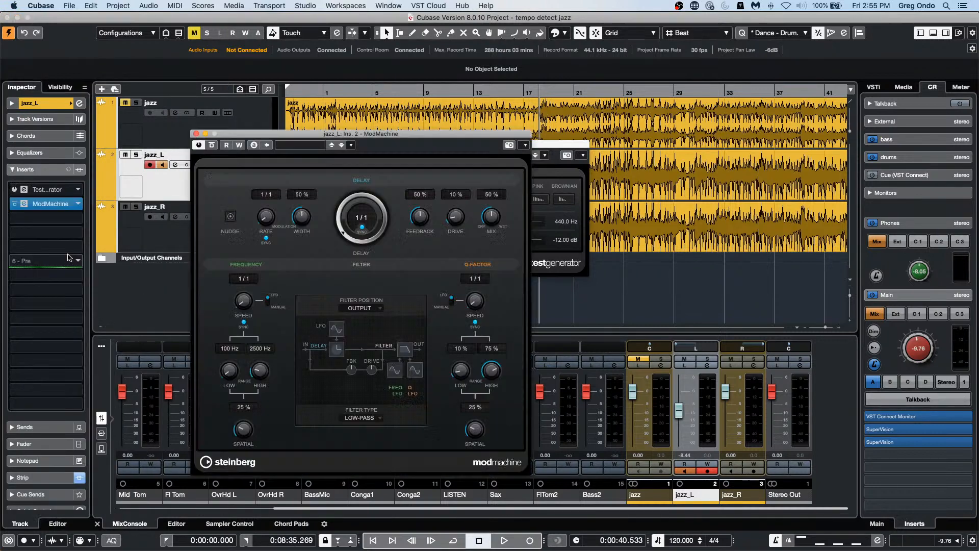
{"action": "left_click", "coordinate": [75, 218]}
{"action": "left_click", "coordinate": [24, 261]}
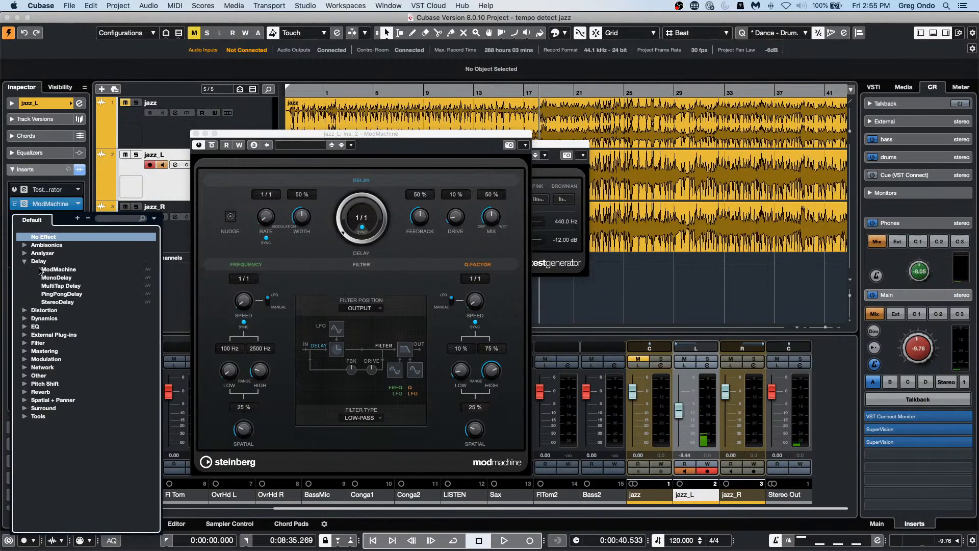
{"action": "left_click", "coordinate": [65, 296]}
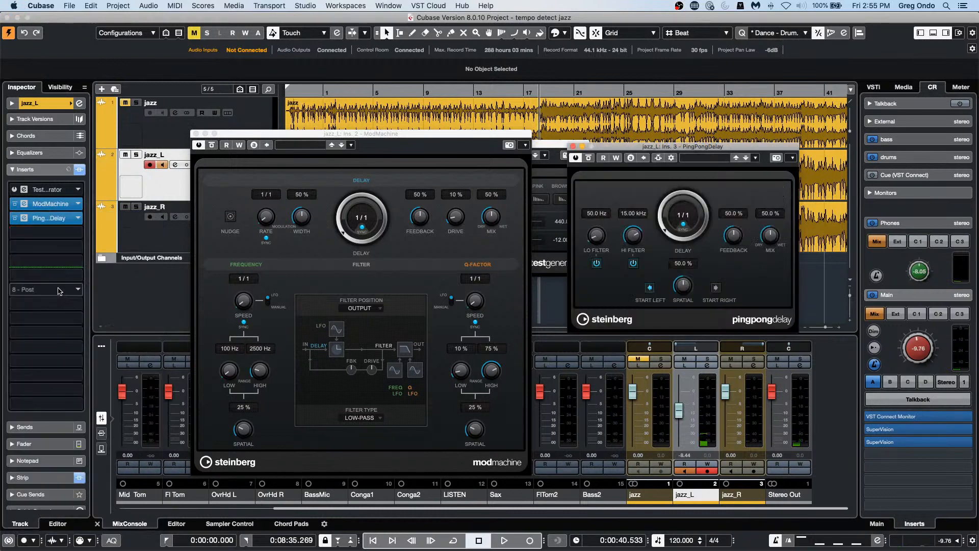
Load the CurveEQ plug-in into jazz_L's fourth insert slot
{"action": "left_click", "coordinate": [74, 232]}
{"action": "left_click", "coordinate": [24, 300]}
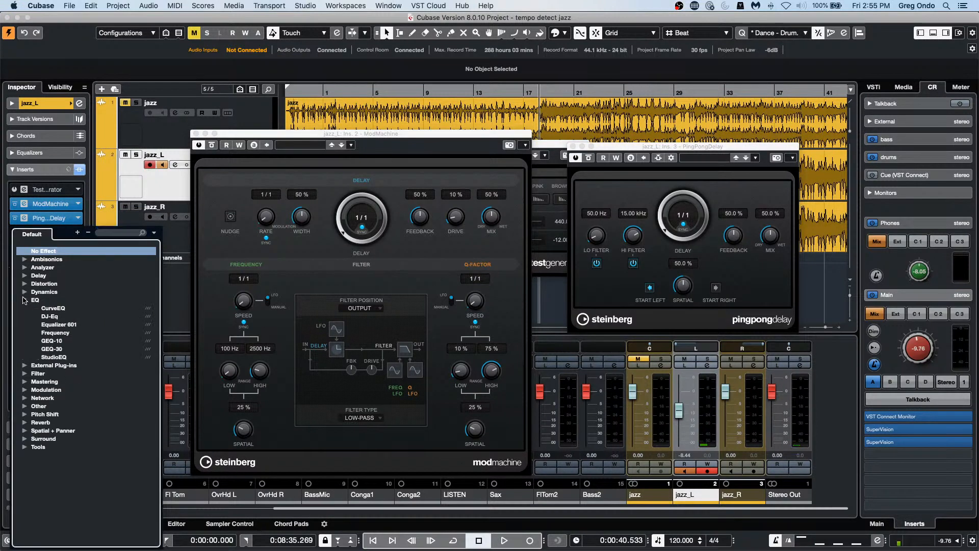
{"action": "left_click", "coordinate": [51, 307]}
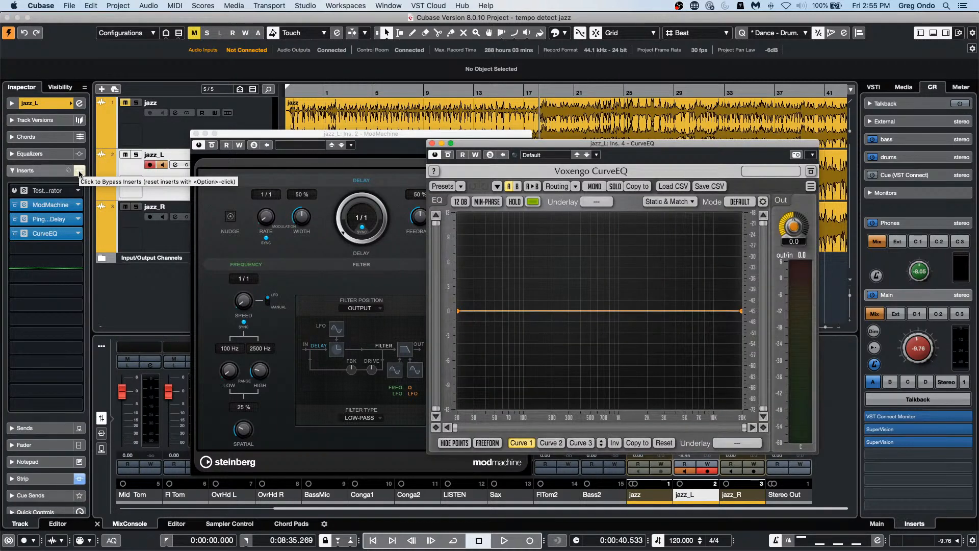
Bypass and re-enable all inserts on jazz_L, and request a reset of the insert rack but cancel it
{"action": "left_click", "coordinate": [79, 172]}
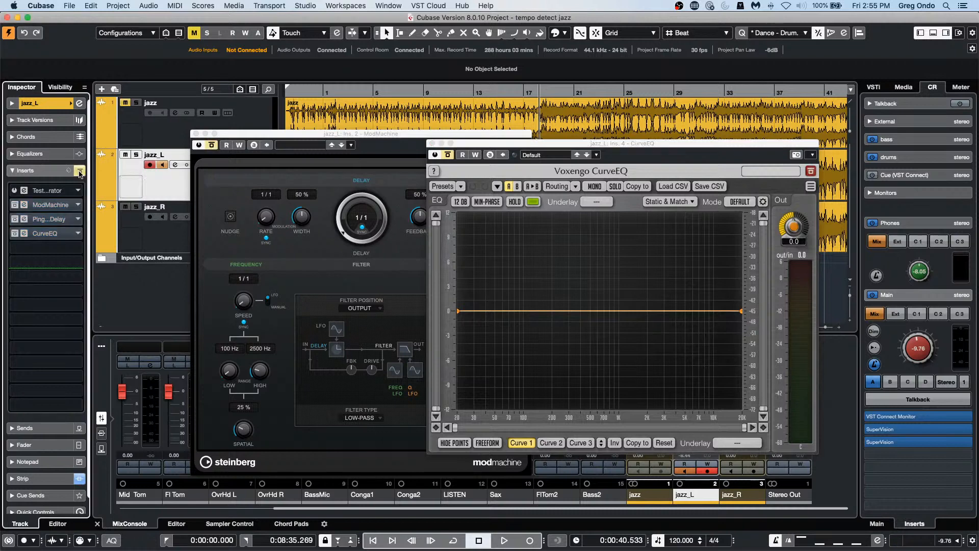
{"action": "left_click", "coordinate": [79, 173]}
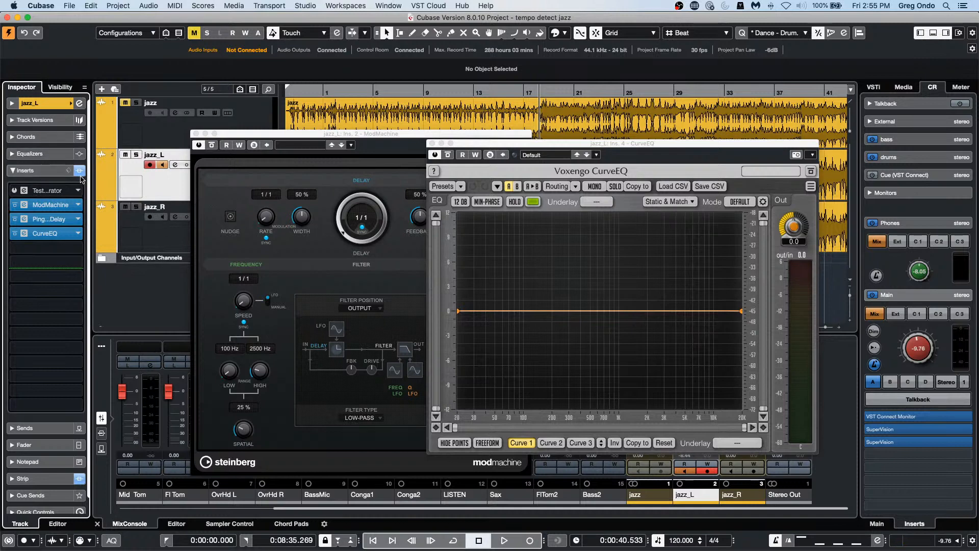
{"action": "left_click", "coordinate": [80, 174], "text": "alt"}
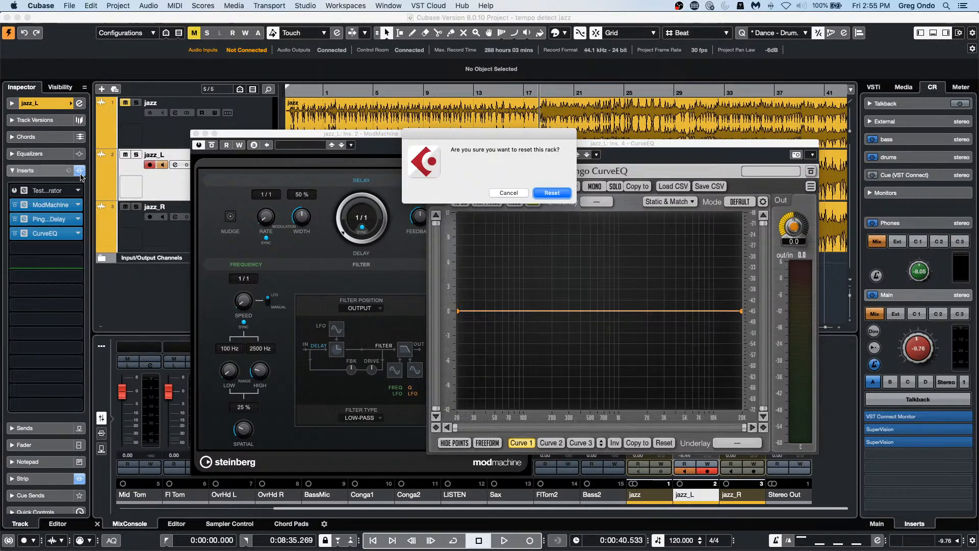
{"action": "left_click", "coordinate": [508, 193]}
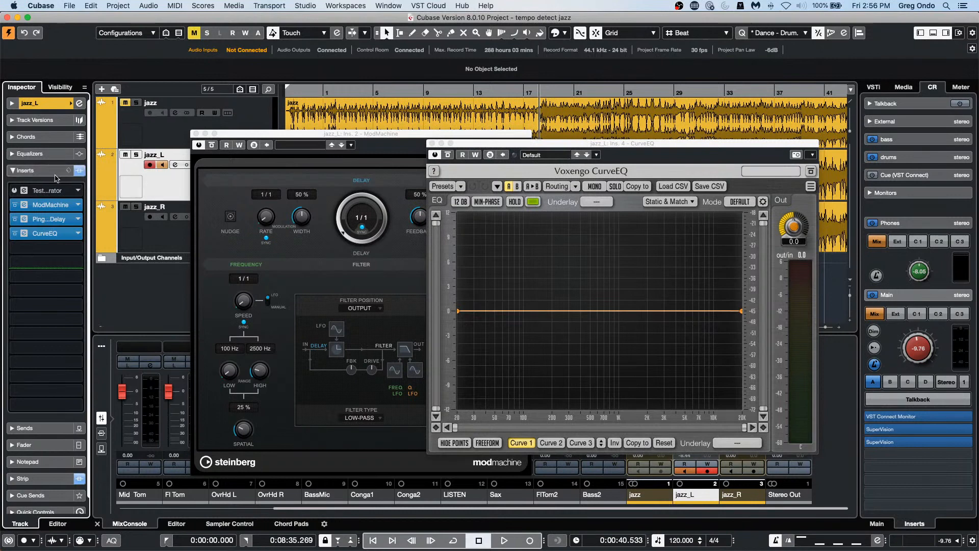
{"action": "left_click", "coordinate": [80, 194]}
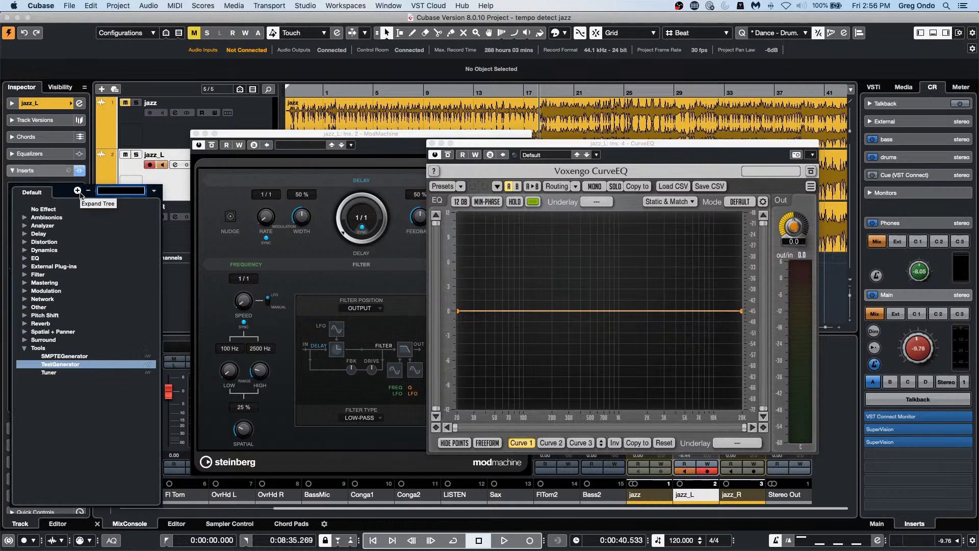
{"action": "left_click", "coordinate": [79, 193]}
{"action": "left_click", "coordinate": [79, 193]}
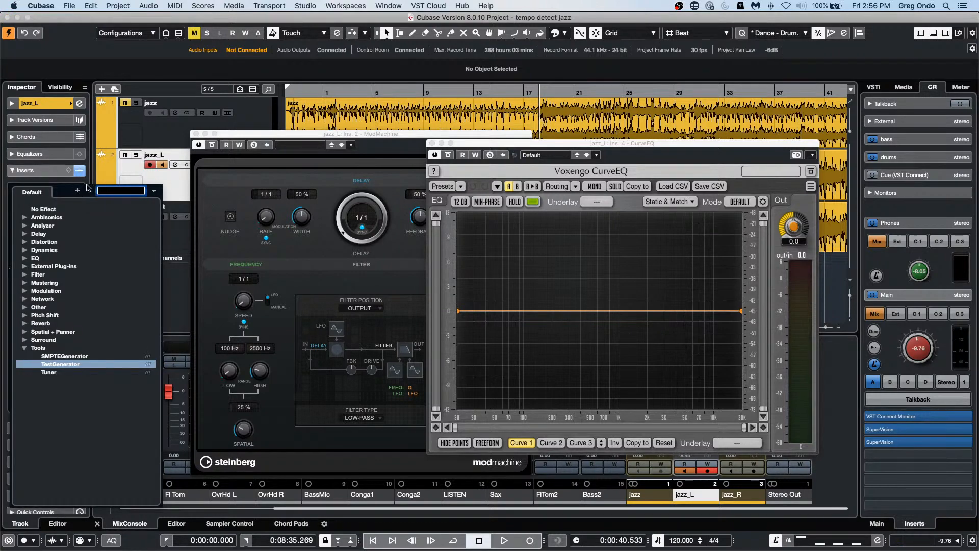
{"action": "left_click", "coordinate": [710, 190]}
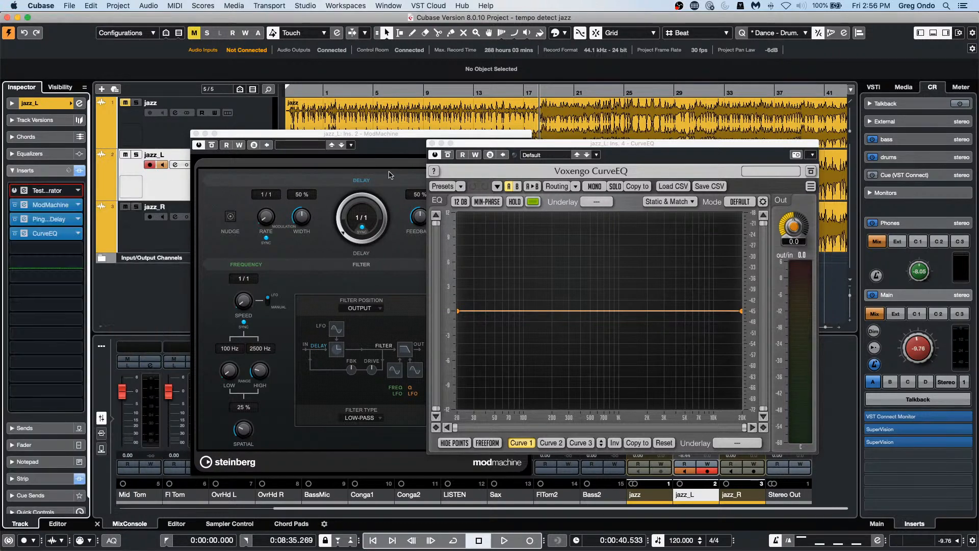
Close the CurveEQ, ModMachine, PingPongDelay and TestGenerator plug-in windows
{"action": "left_click", "coordinate": [432, 143]}
{"action": "left_click", "coordinate": [197, 133]}
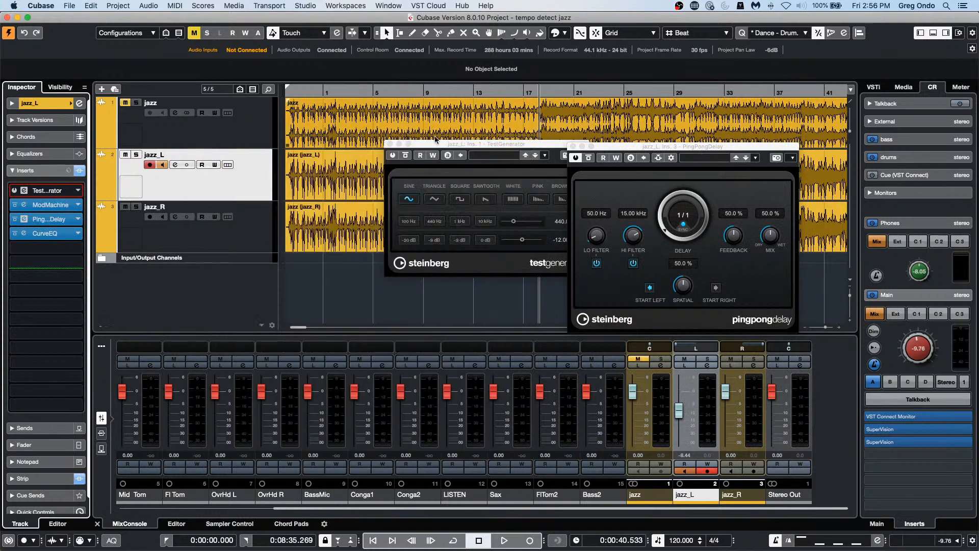
{"action": "left_click", "coordinate": [573, 147]}
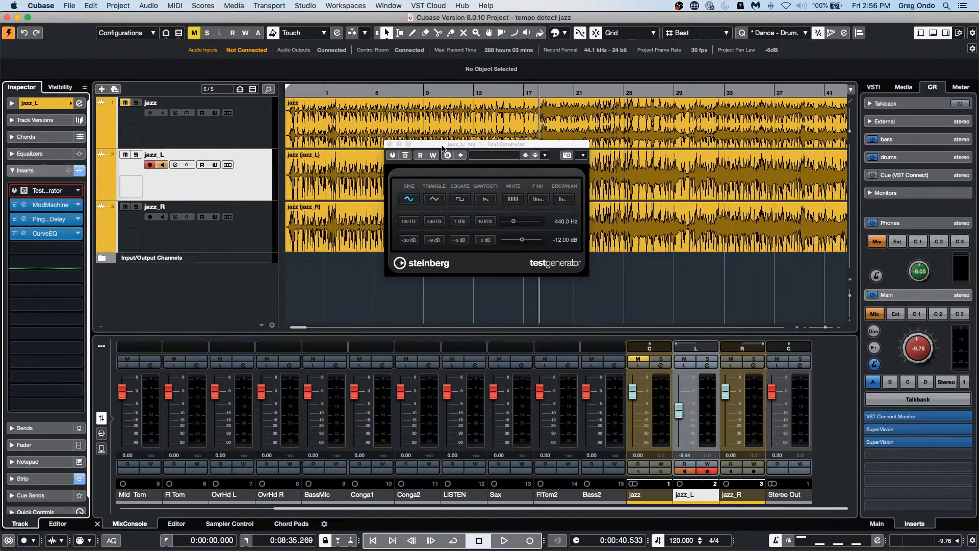
{"action": "left_click", "coordinate": [389, 144]}
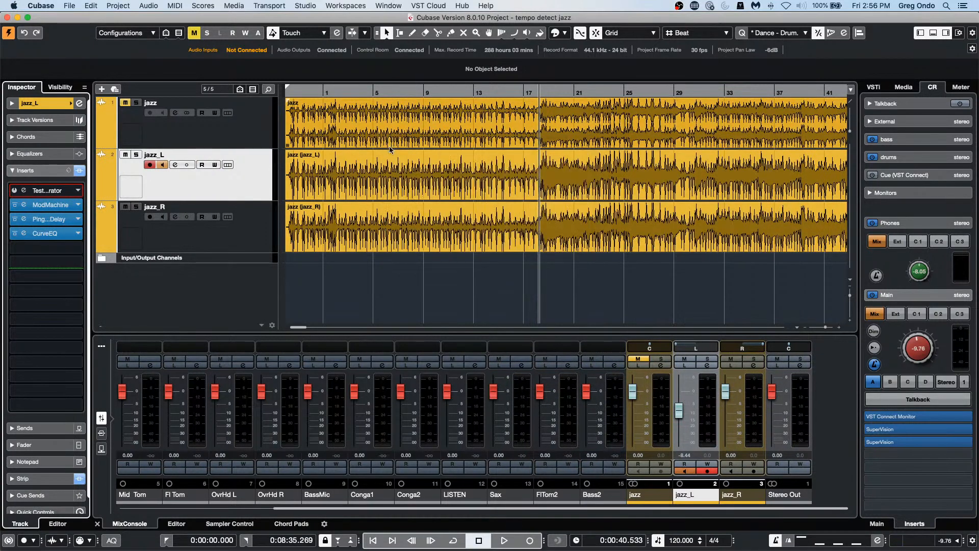
Show the insert racks in the lower-zone mixer, and bypass and re-enable all inserts on jazz_L there
{"action": "left_click", "coordinate": [102, 436]}
{"action": "left_click", "coordinate": [101, 433]}
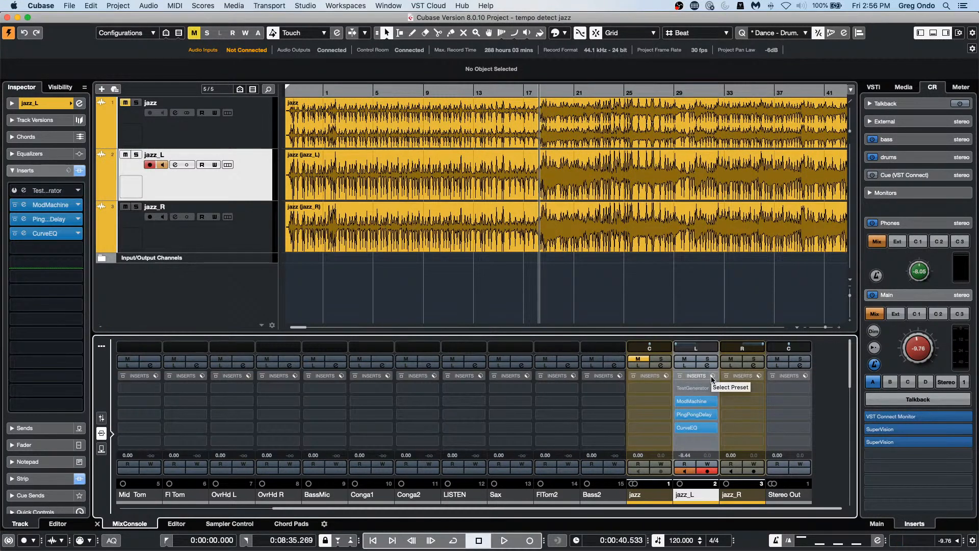
{"action": "left_click", "coordinate": [679, 378]}
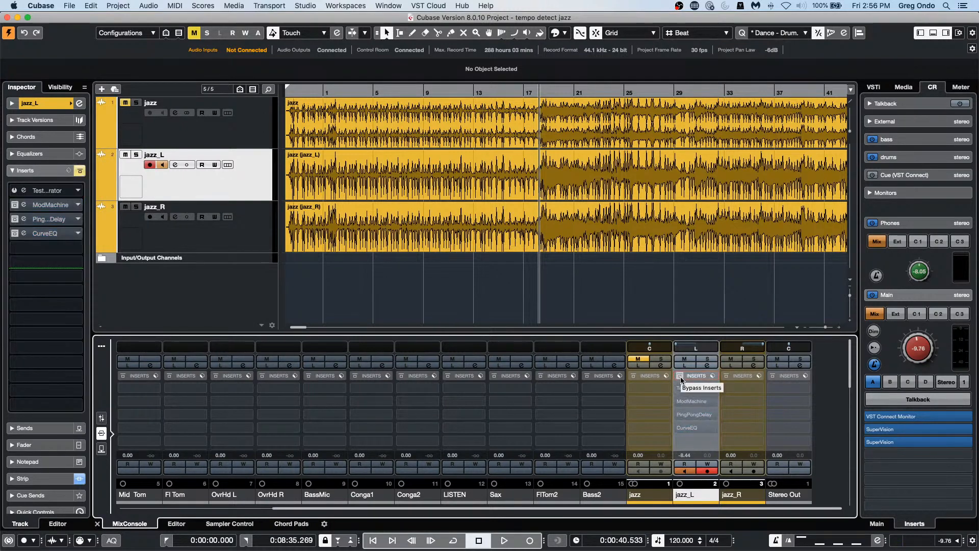
{"action": "left_click", "coordinate": [681, 378]}
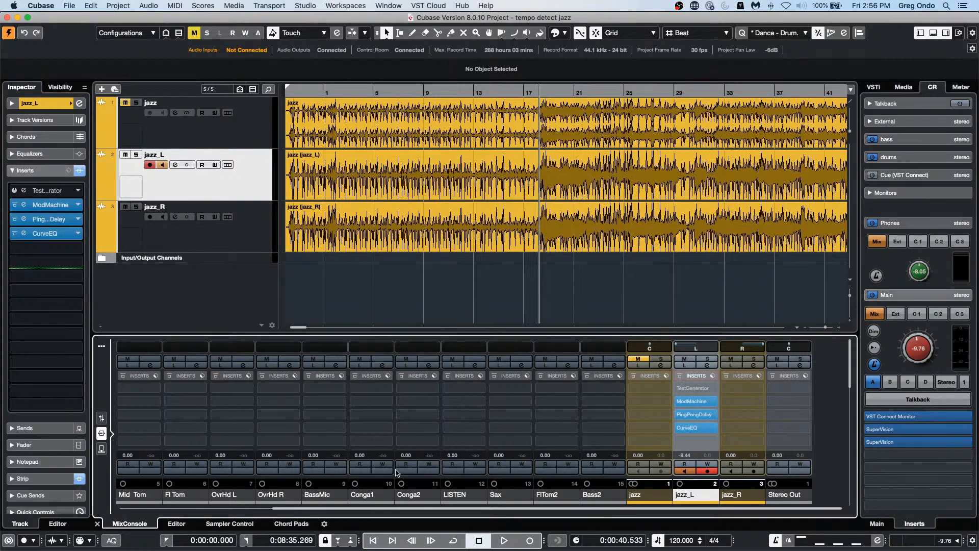
Open the mixer as a separate MixConsole window and expand the Inserts rack with the jazz channels in view
{"action": "left_click", "coordinate": [102, 346]}
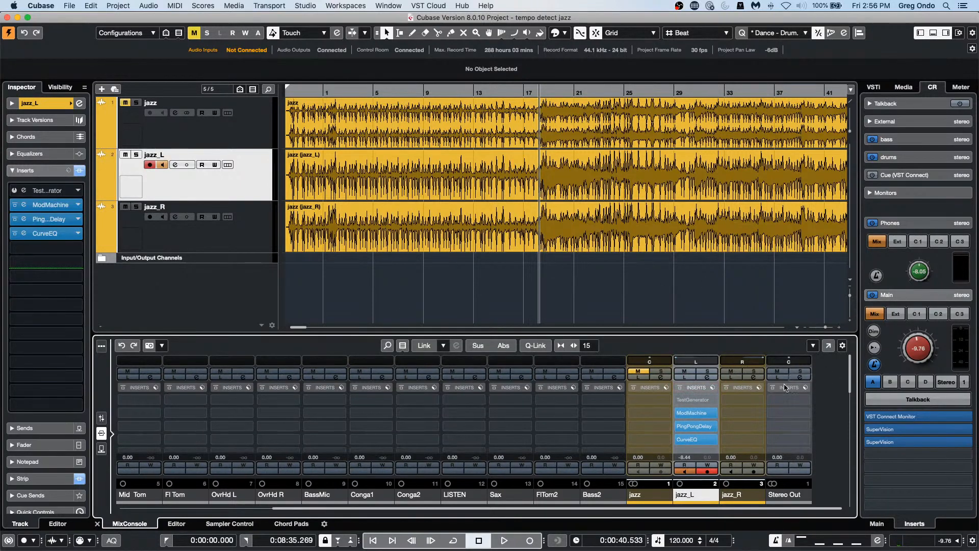
{"action": "left_click", "coordinate": [828, 346]}
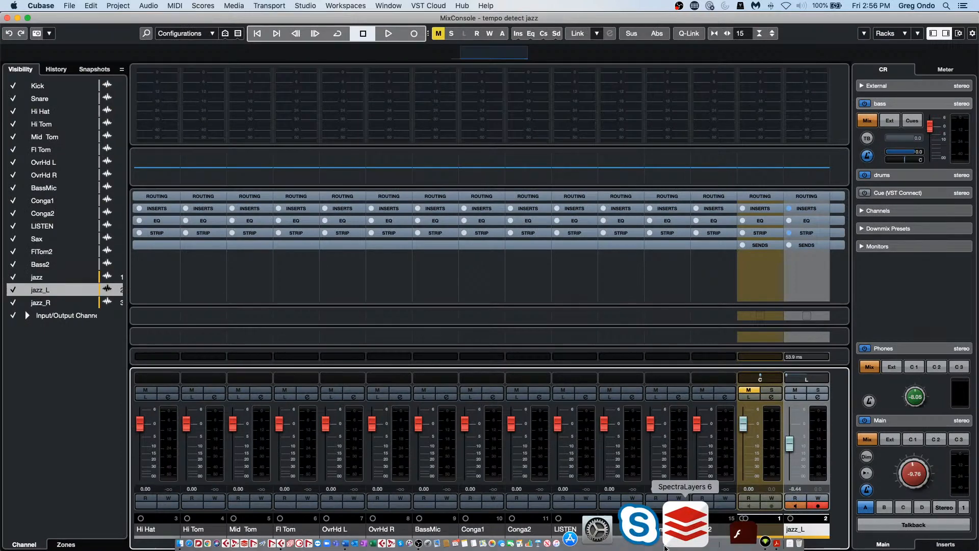
{"action": "left_click_drag", "start_coordinate": [627, 544], "coordinate": [711, 544]}
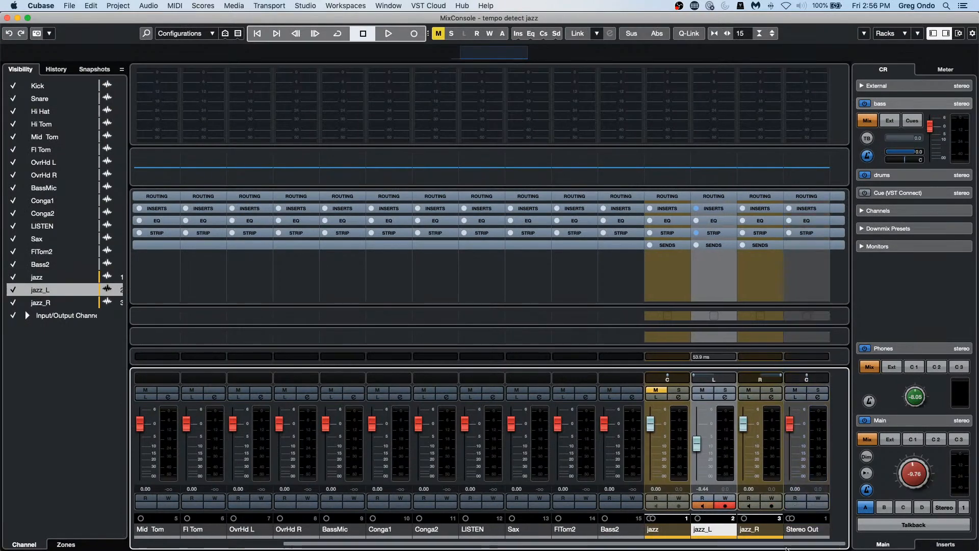
{"action": "left_click", "coordinate": [722, 209]}
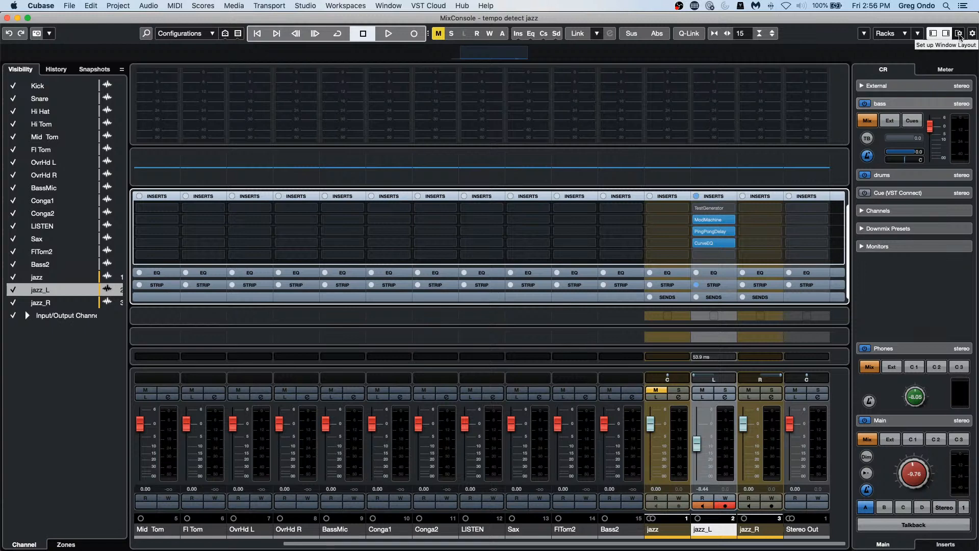
{"action": "left_click", "coordinate": [958, 34]}
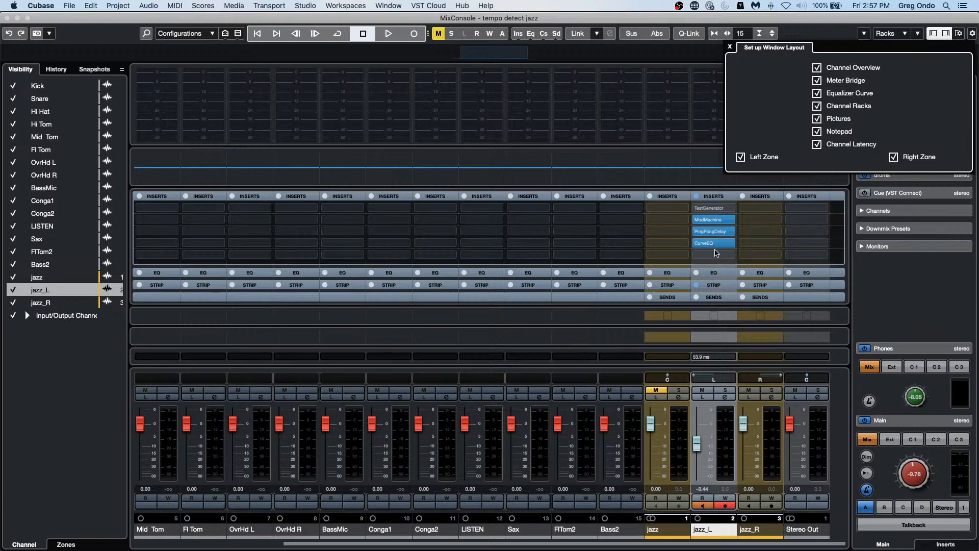
{"action": "left_click", "coordinate": [714, 254]}
Load the MultibandCompressor plug-in into jazz_L's fifth insert slot and close its plug-in window
{"action": "left_click", "coordinate": [714, 254]}
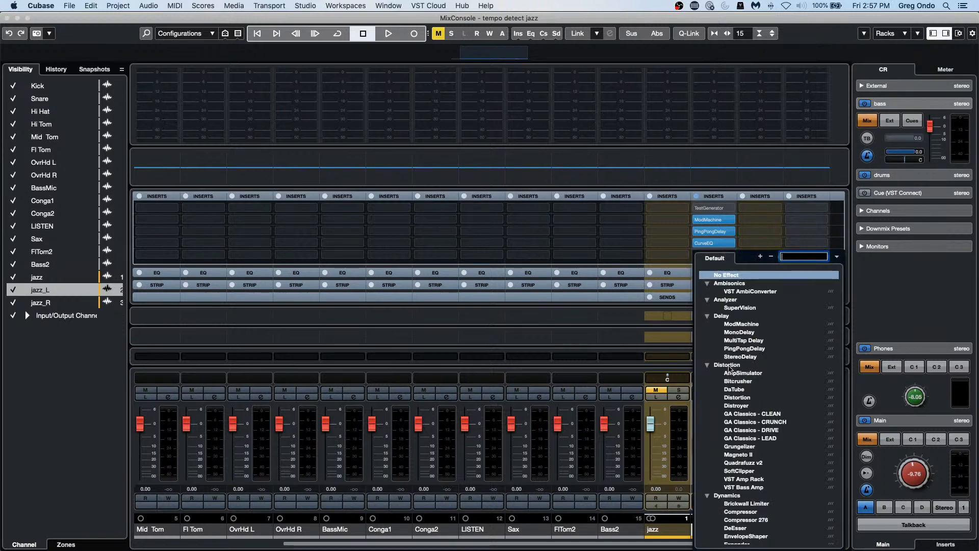
{"action": "scroll", "coordinate": [750, 442], "scroll_direction": "down", "scroll_amount": 1}
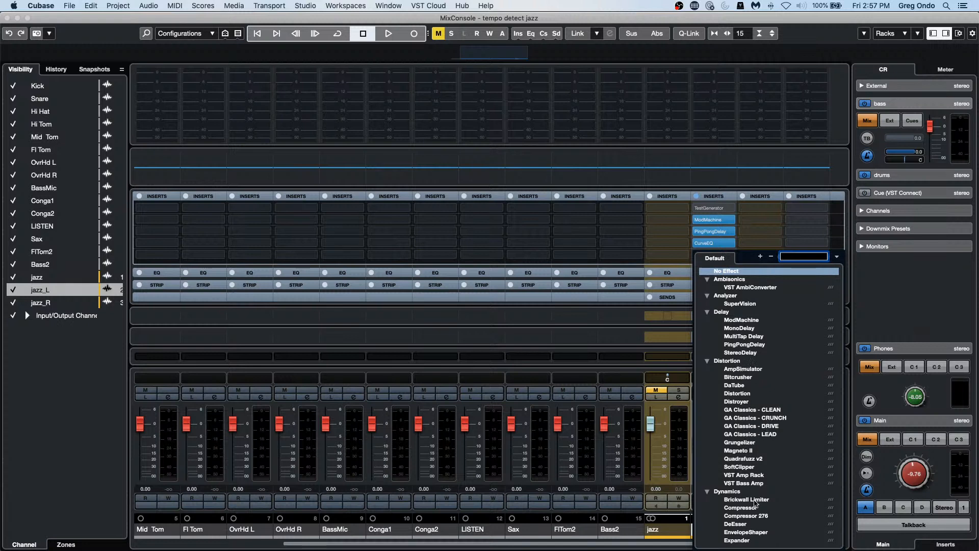
{"action": "scroll", "coordinate": [755, 509], "scroll_direction": "down", "scroll_amount": 5}
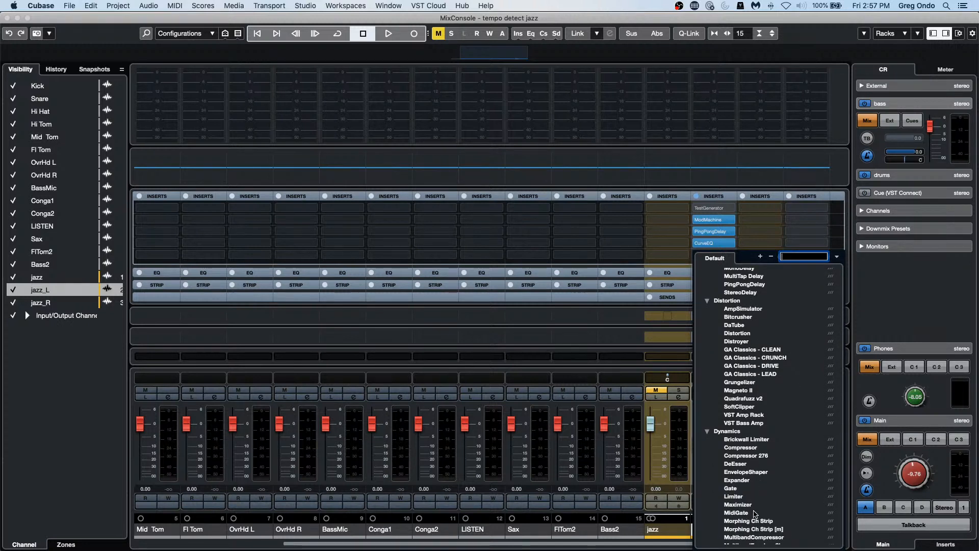
{"action": "scroll", "coordinate": [729, 433], "scroll_direction": "down", "scroll_amount": 3}
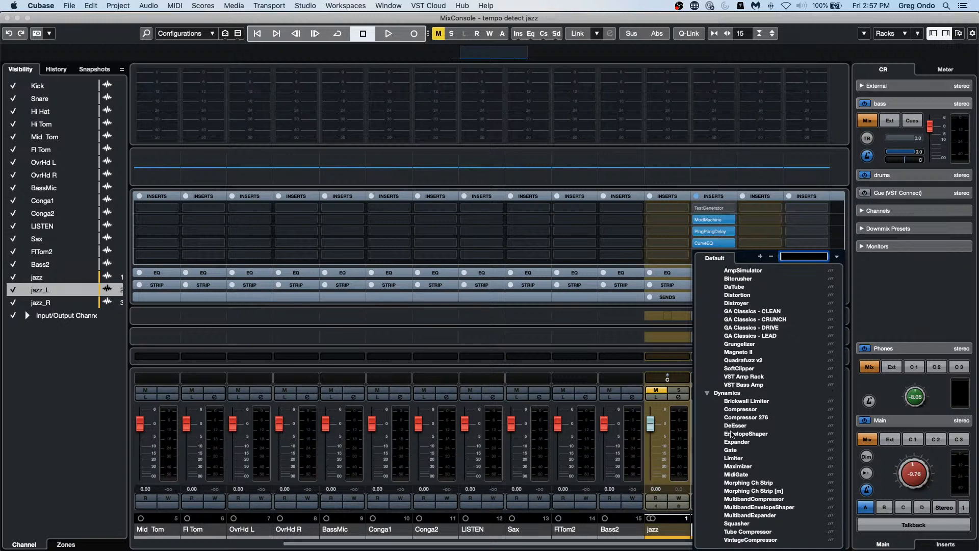
{"action": "left_click", "coordinate": [747, 499]}
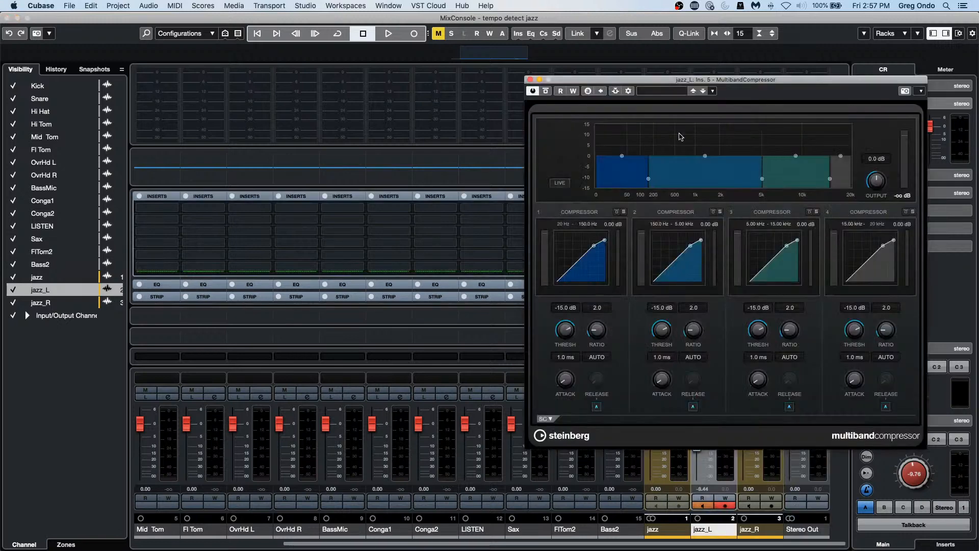
{"action": "left_click", "coordinate": [529, 80]}
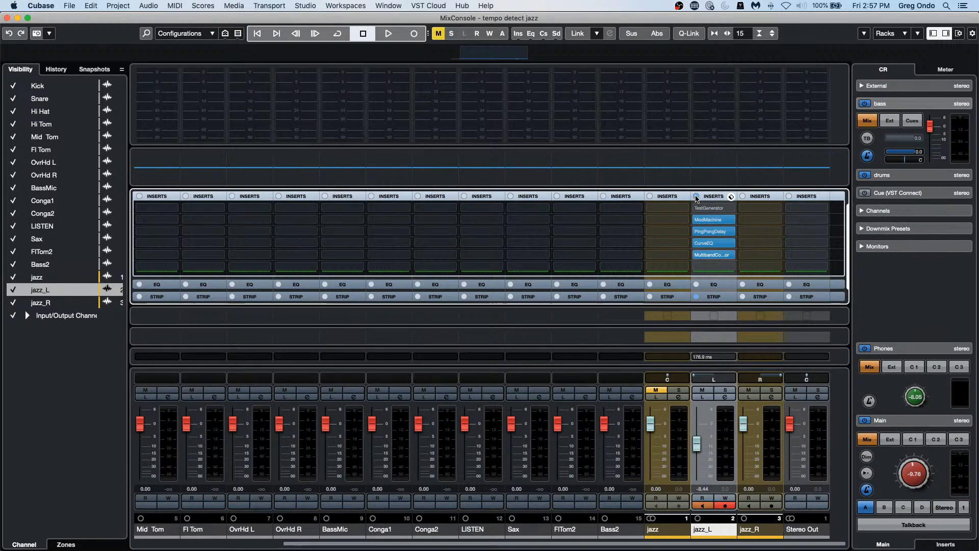
Toggle the bypass of jazz_L's whole Inserts rack on and off in the MixConsole, leaving the inserts enabled
{"action": "left_click", "coordinate": [696, 197]}
{"action": "left_click", "coordinate": [695, 197]}
{"action": "left_click", "coordinate": [696, 197]}
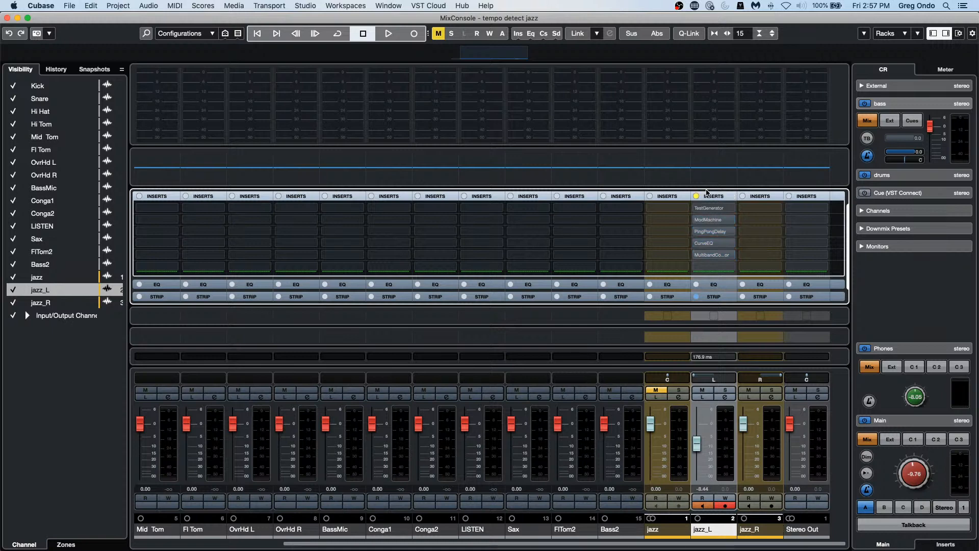
{"action": "left_click", "coordinate": [697, 197]}
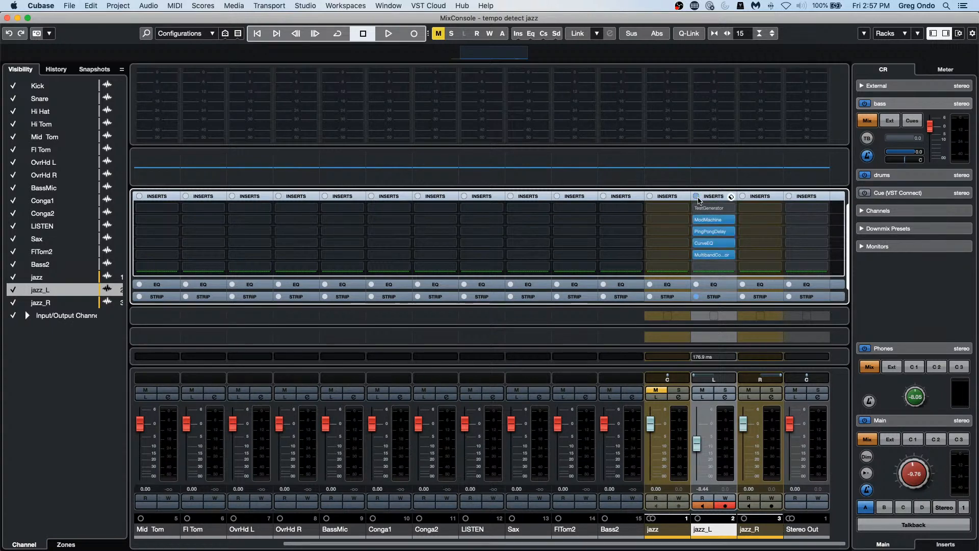
{"action": "left_click", "coordinate": [696, 197]}
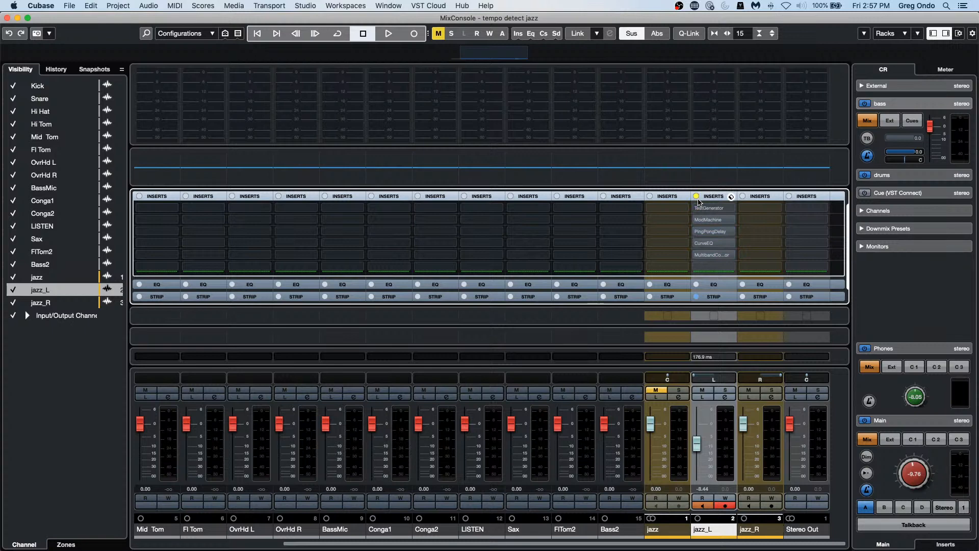
{"action": "left_click", "coordinate": [697, 198]}
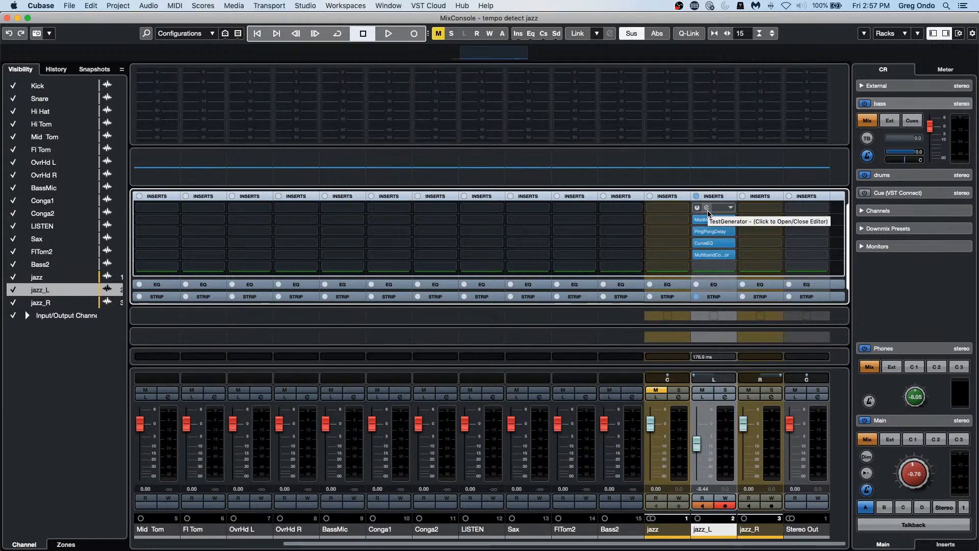
Inspect the context commands available for jazz_L's TestGenerator insert and dismiss them
{"action": "left_click", "coordinate": [697, 206]}
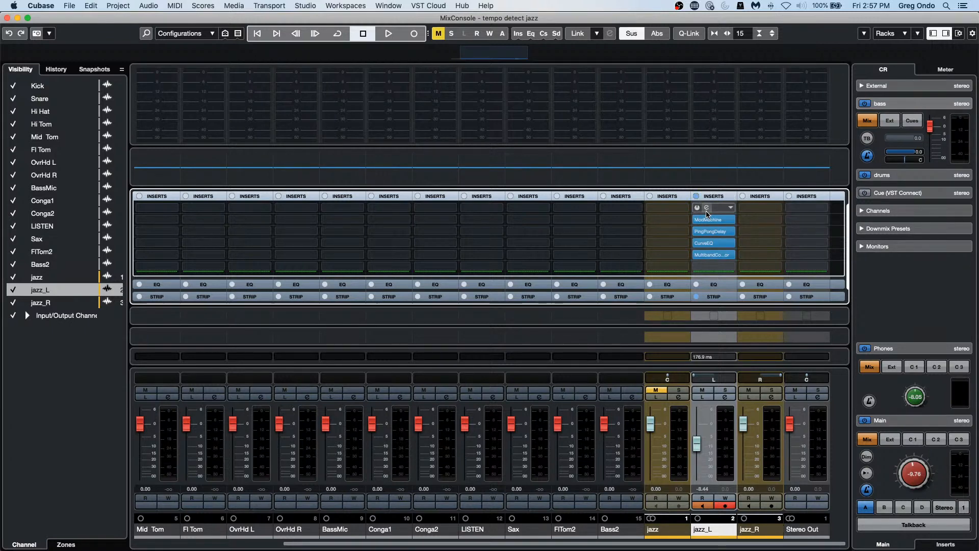
{"action": "right_click", "coordinate": [707, 212]}
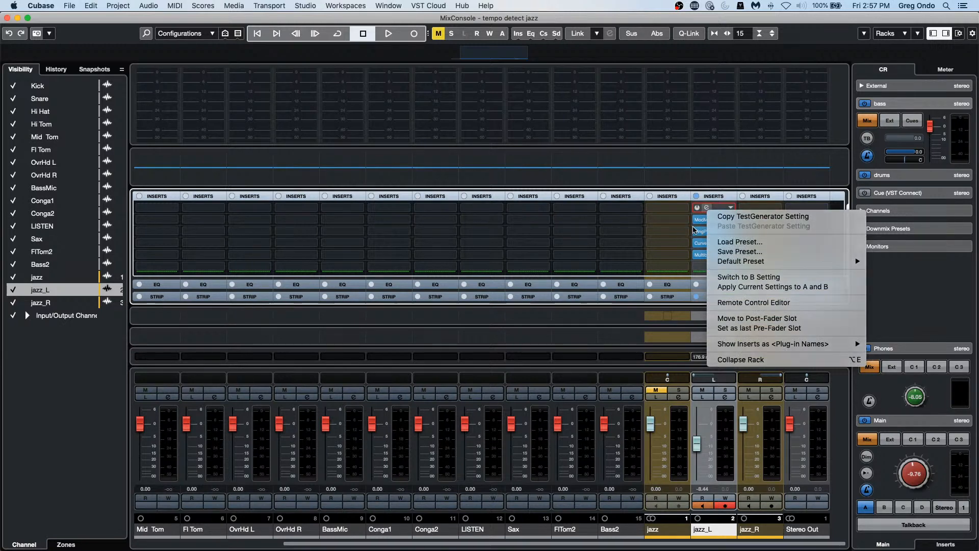
{"action": "left_click", "coordinate": [694, 223]}
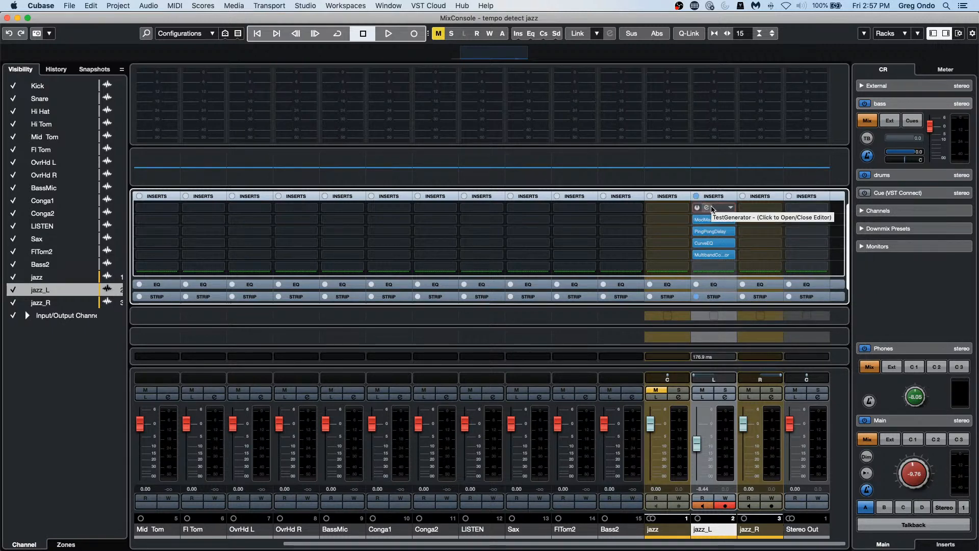
Repeatedly bypass and re-enable jazz_L's Inserts rack, also trying a modified toggle to test its effect on the deactivated TestGenerator
{"action": "left_click", "coordinate": [696, 197]}
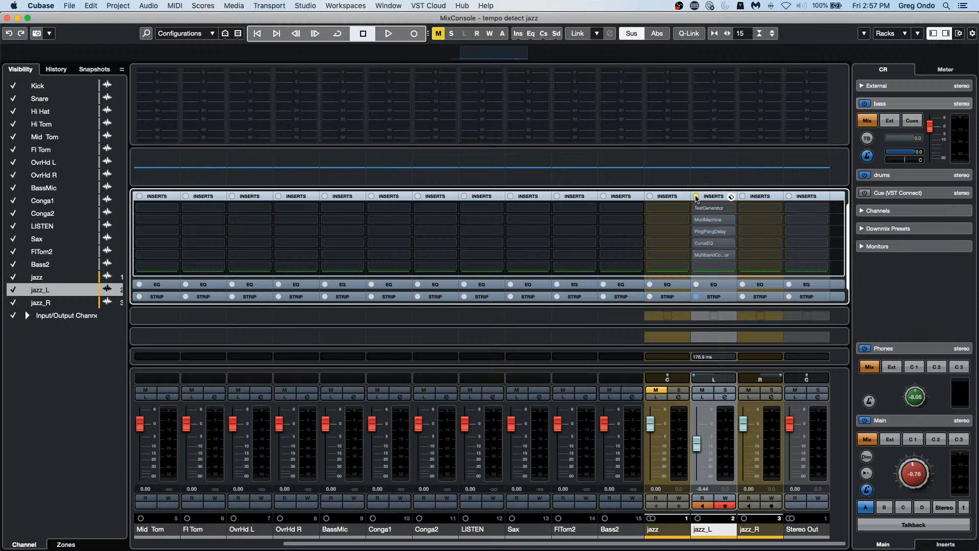
{"action": "left_click", "coordinate": [696, 197]}
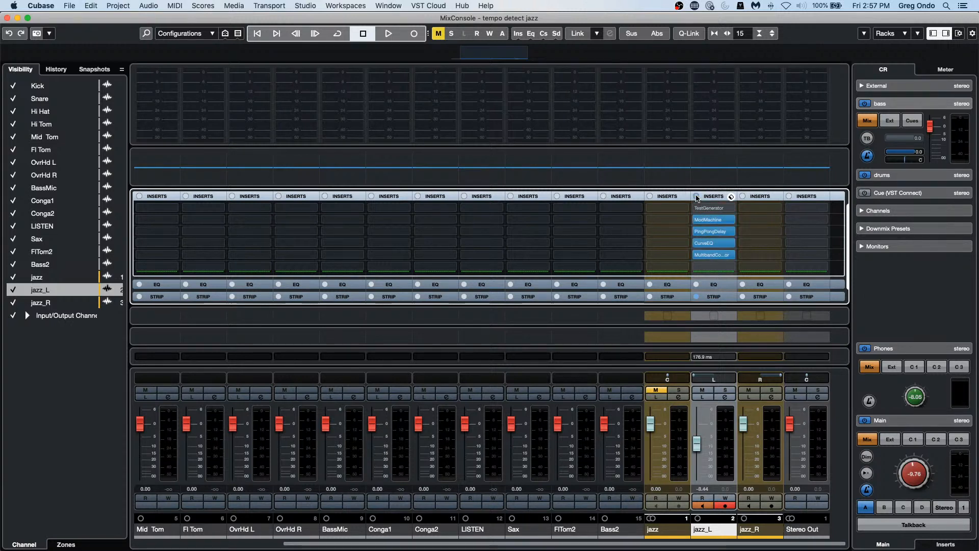
{"action": "left_click", "coordinate": [696, 196]}
{"action": "left_click", "coordinate": [697, 196]}
{"action": "left_click", "coordinate": [697, 197]}
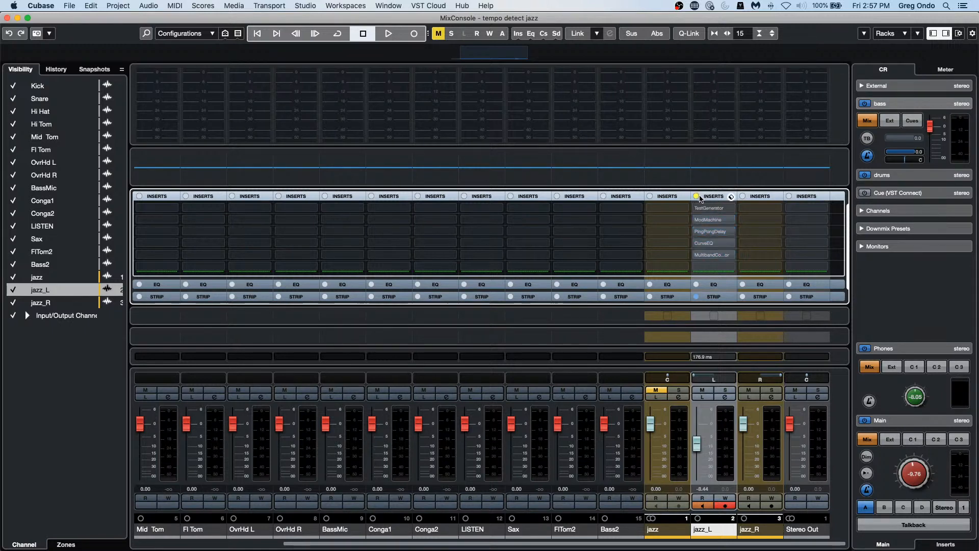
{"action": "left_click", "coordinate": [698, 197]}
{"action": "left_click", "coordinate": [698, 197], "text": "alt+shift"}
{"action": "left_click", "coordinate": [697, 197], "text": "alt+shift"}
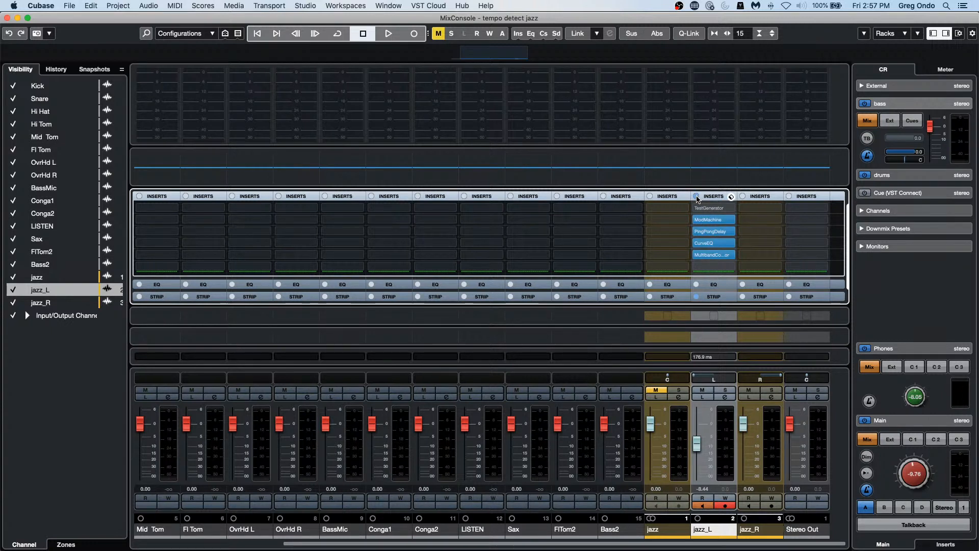
{"action": "left_click", "coordinate": [697, 197]}
{"action": "left_click", "coordinate": [697, 197]}
Bypass jazz_L's inserts with the rack's Bypass command, re-enable them, and inspect the context commands of the ModMachine insert
{"action": "right_click", "coordinate": [697, 198]}
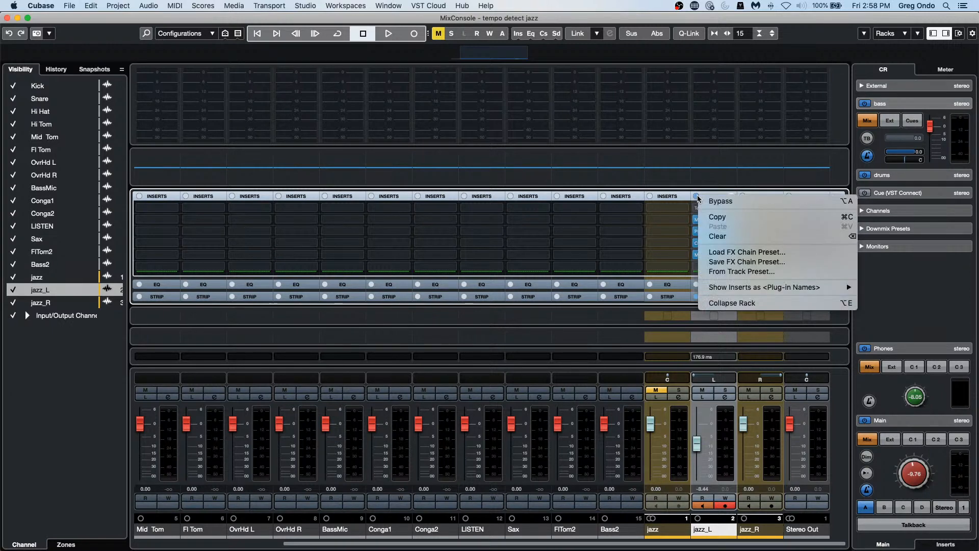
{"action": "left_click", "coordinate": [712, 202]}
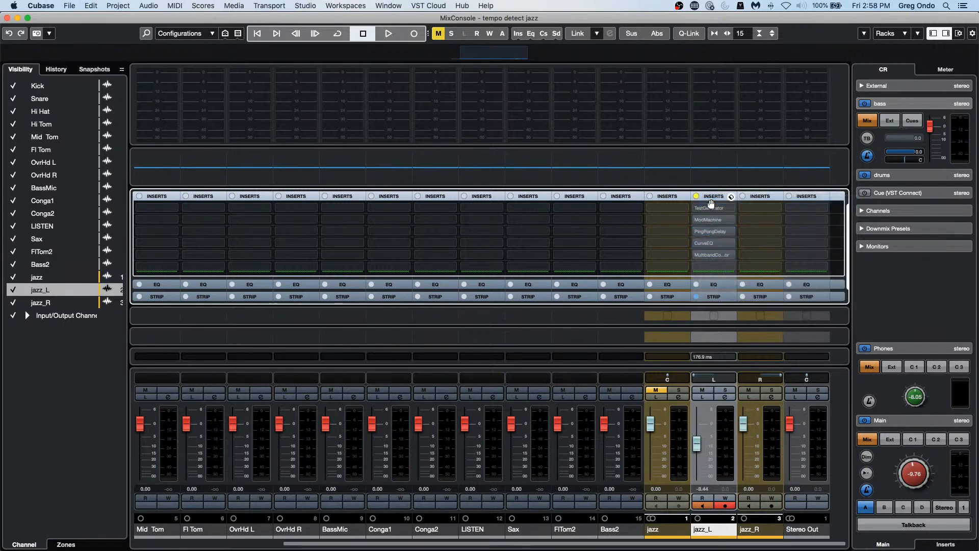
{"action": "left_click", "coordinate": [697, 197]}
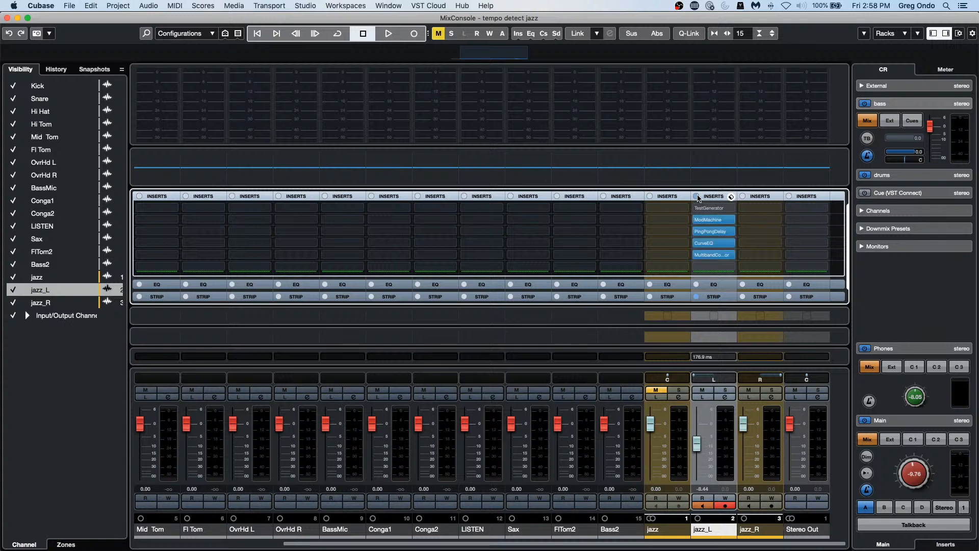
{"action": "right_click", "coordinate": [703, 220]}
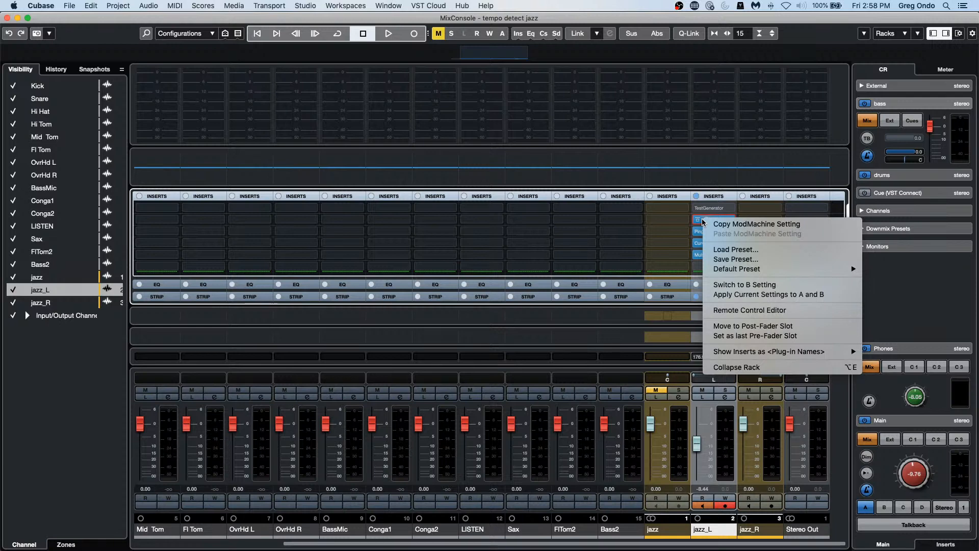
{"action": "left_click", "coordinate": [702, 221]}
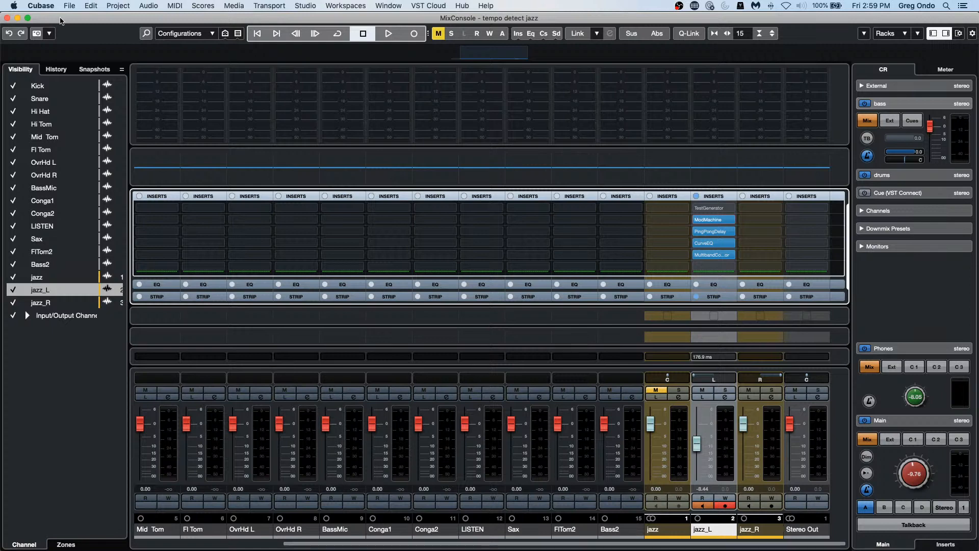
Close the MixConsole window, revert the project to its saved version, and delete the files created since the last save
{"action": "left_click", "coordinate": [7, 18]}
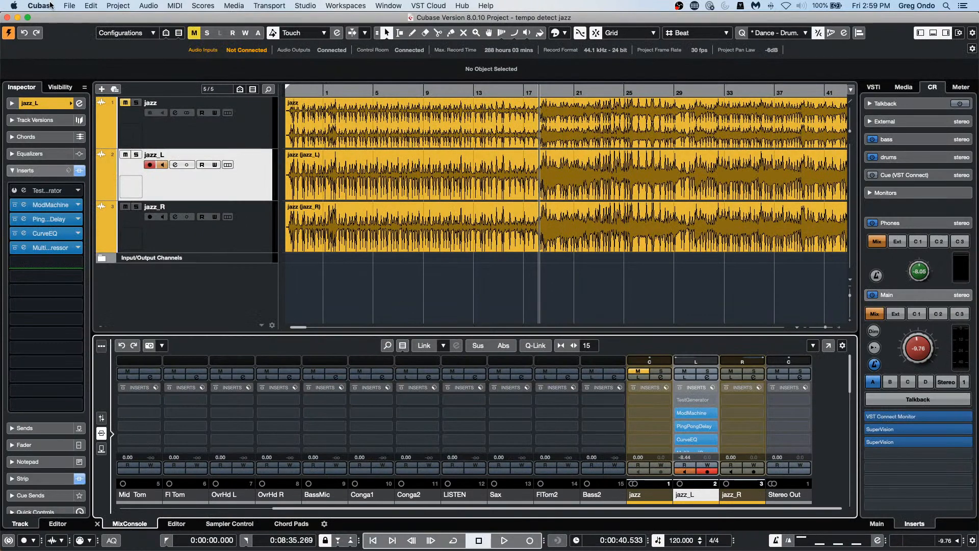
{"action": "left_click", "coordinate": [70, 5]}
{"action": "mouse_move", "coordinate": [94, 199]}
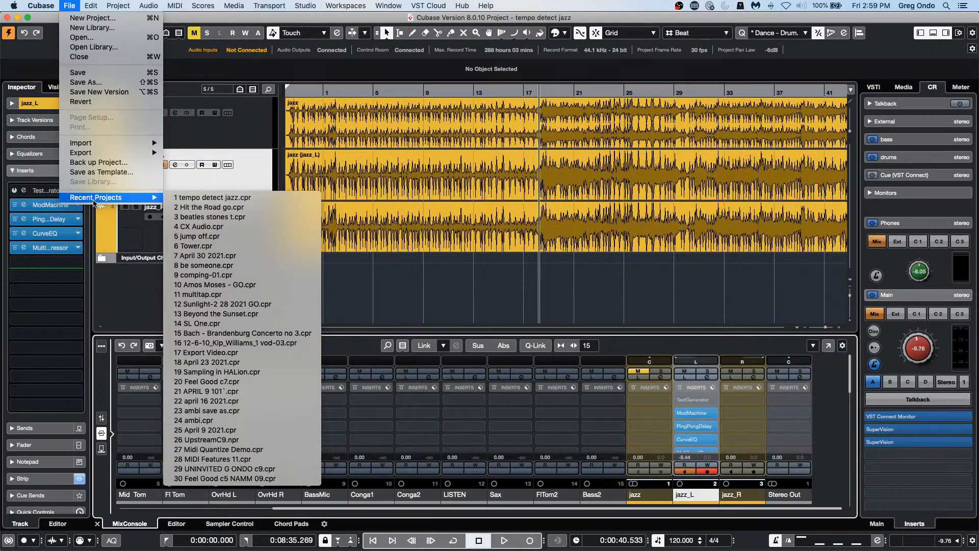
{"action": "left_click", "coordinate": [128, 103]}
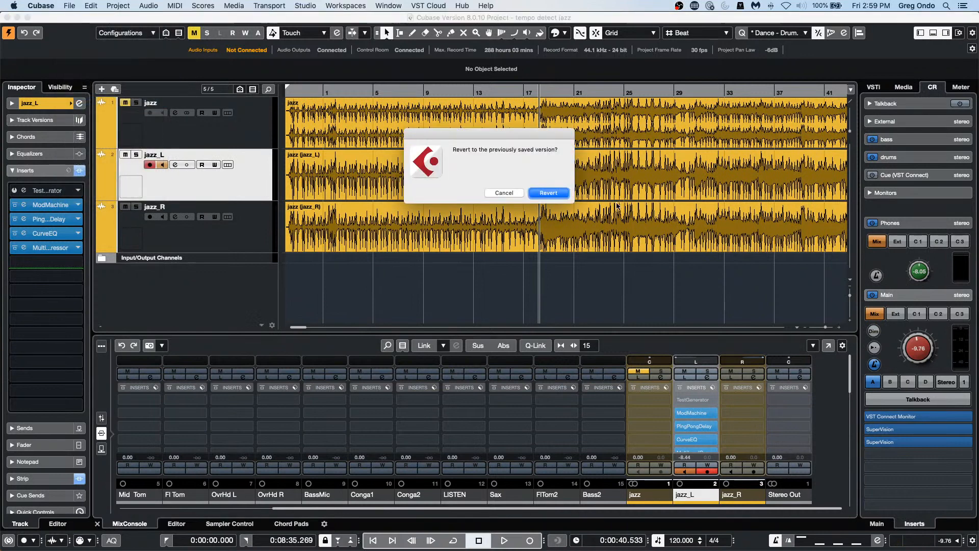
{"action": "left_click", "coordinate": [544, 192]}
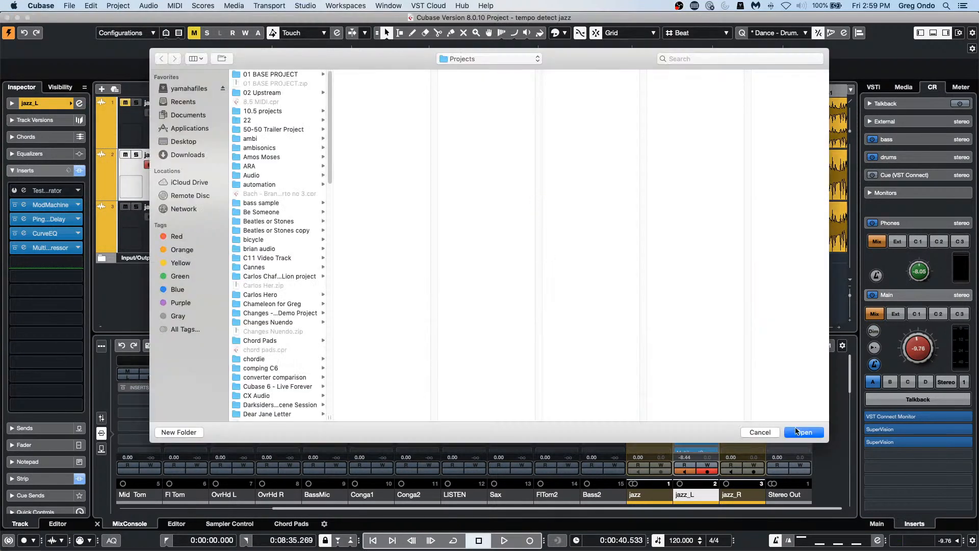
{"action": "left_click", "coordinate": [809, 433]}
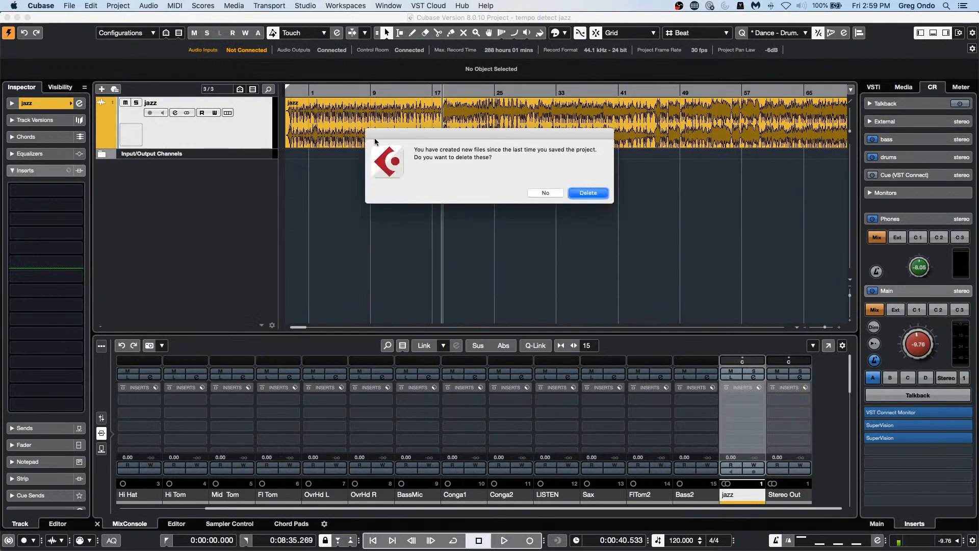
{"action": "left_click", "coordinate": [594, 194]}
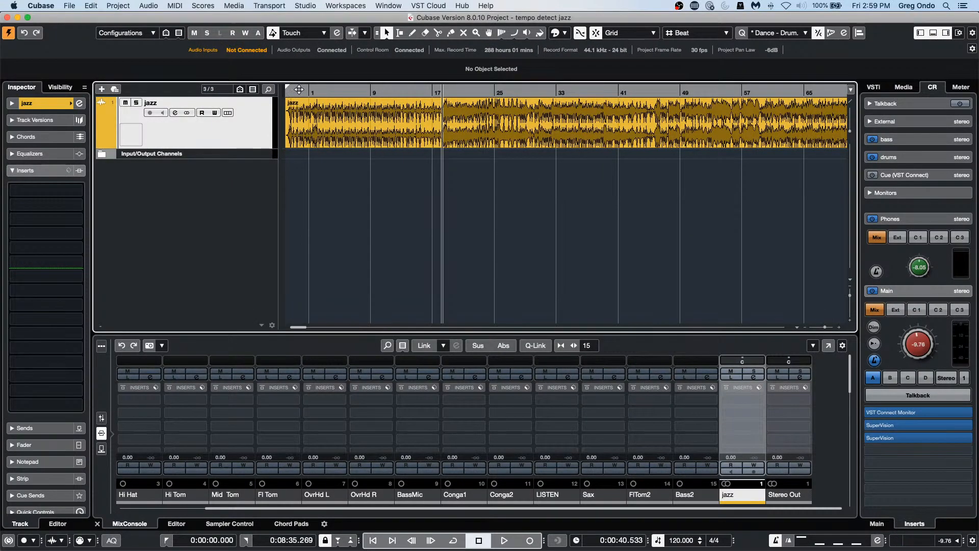
Play the project from near bar 1 and select the jazz audio event
{"action": "left_click_drag", "start_coordinate": [299, 89], "coordinate": [214, 89]}
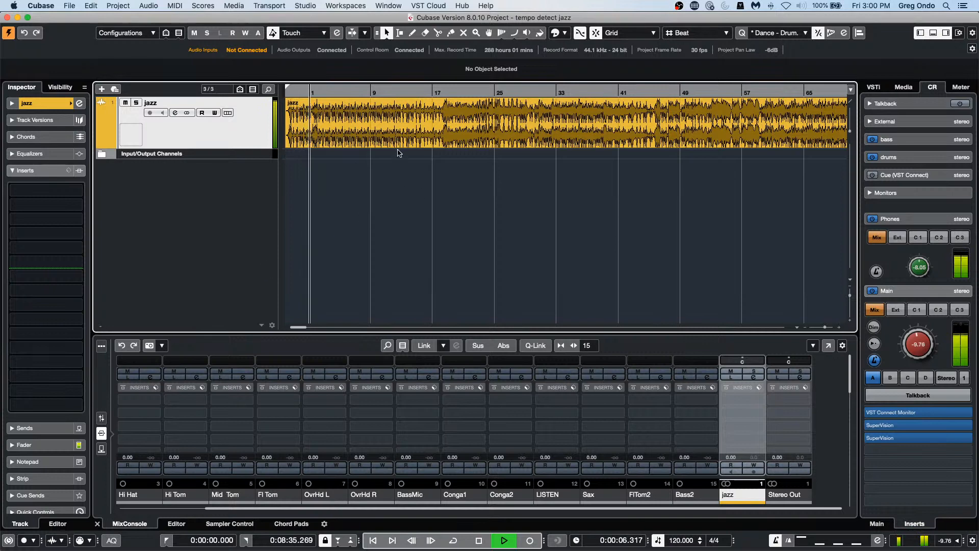
{"action": "left_click", "coordinate": [383, 113]}
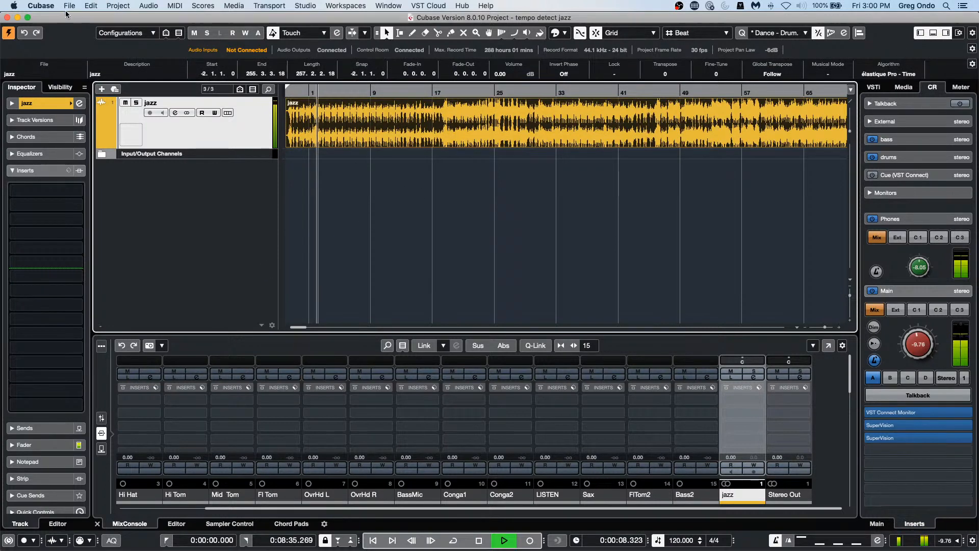
Set Stereo Out's audio device to Not Connected in Audio Connections and raise the Control Room main level to -3.62
{"action": "left_click", "coordinate": [91, 5]}
{"action": "mouse_move", "coordinate": [113, 189]}
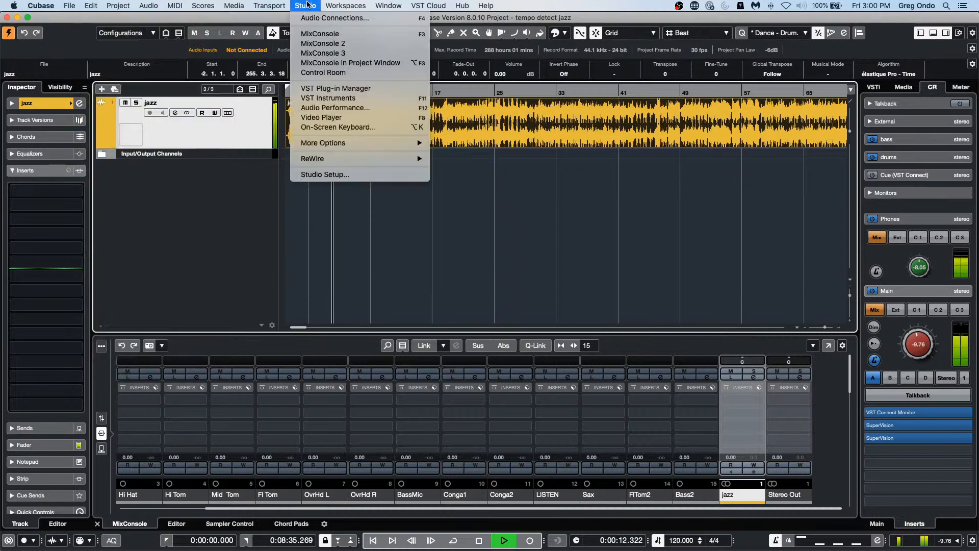
{"action": "left_click", "coordinate": [314, 19]}
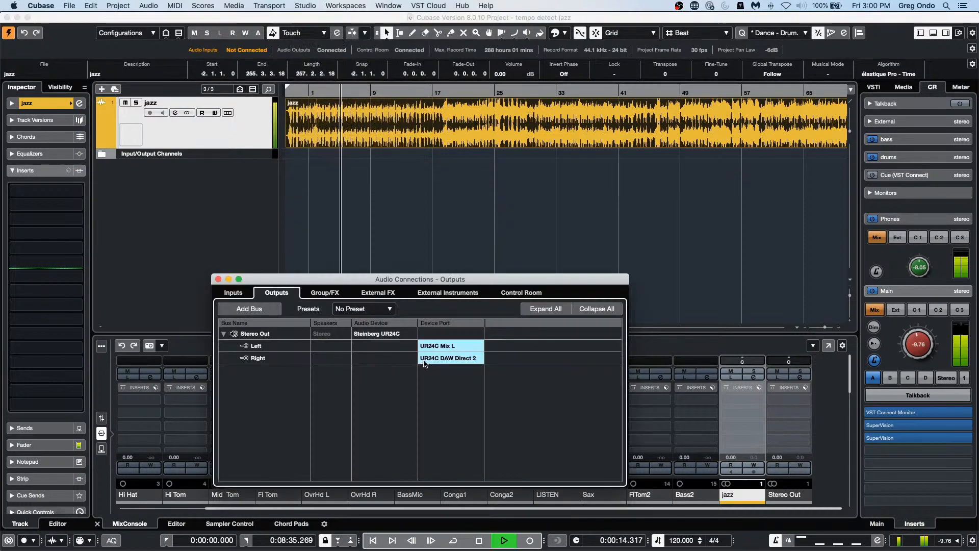
{"action": "left_click", "coordinate": [383, 334]}
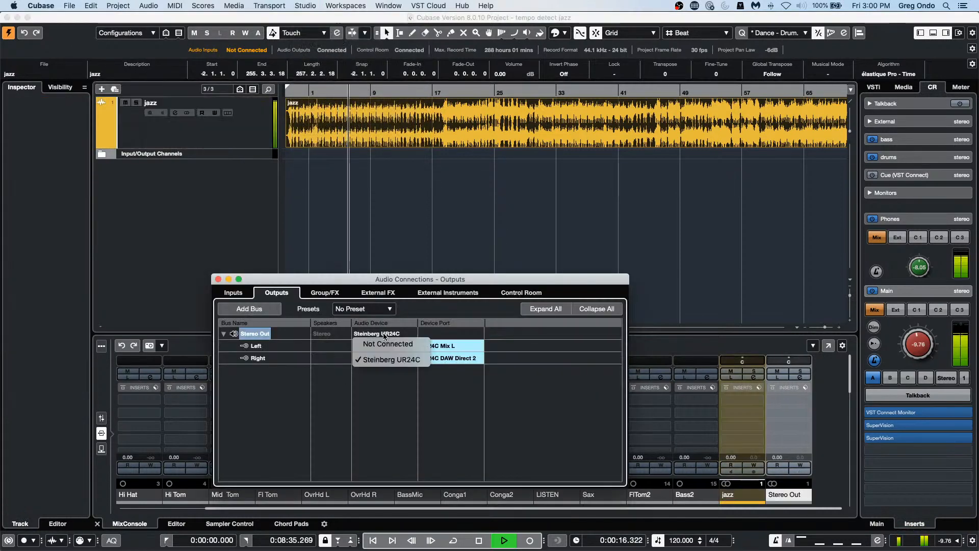
{"action": "left_click", "coordinate": [380, 341]}
{"action": "left_click_drag", "start_coordinate": [921, 351], "coordinate": [923, 335]}
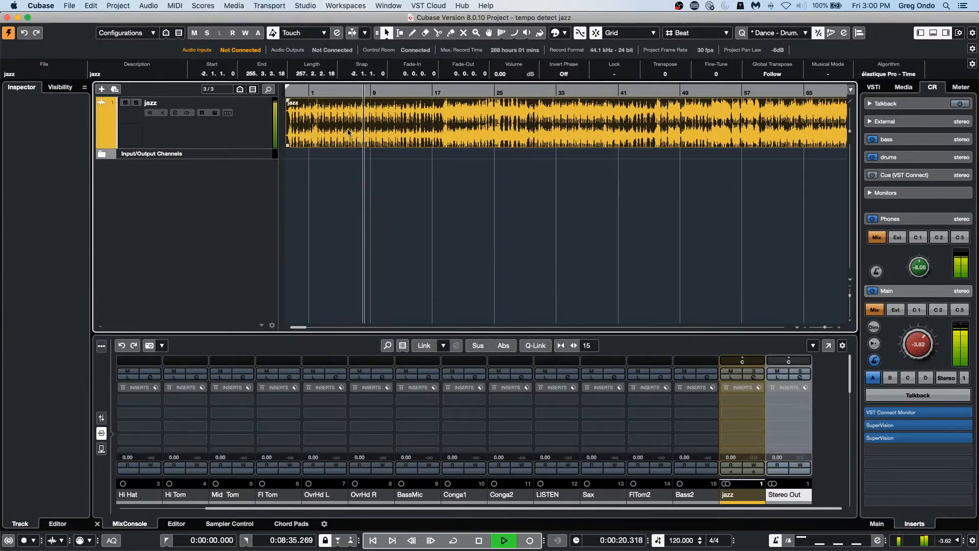
Analyze the jazz event with Tempo Detection, apply Offbeat Correction, and close the detection panel
{"action": "left_click", "coordinate": [149, 5]}
{"action": "mouse_move", "coordinate": [117, 7]}
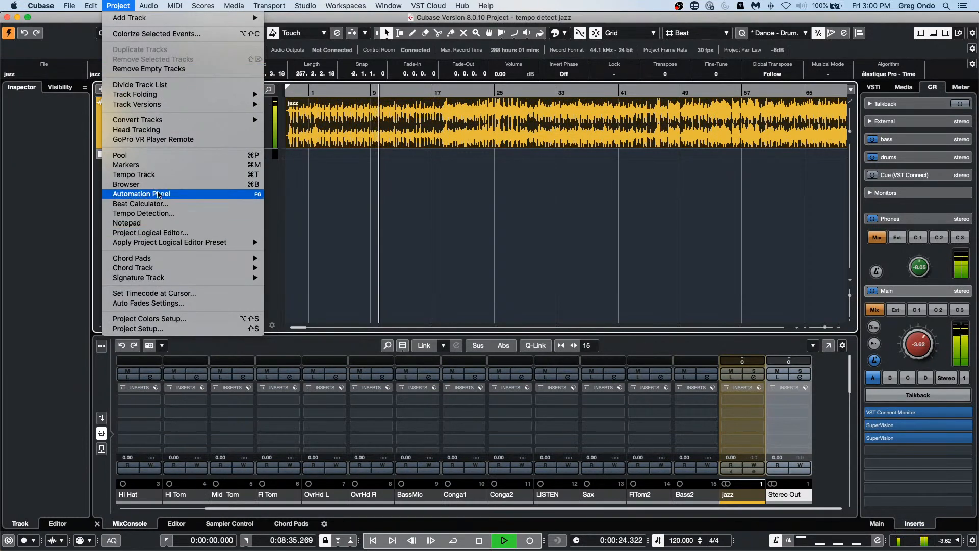
{"action": "left_click", "coordinate": [137, 214]}
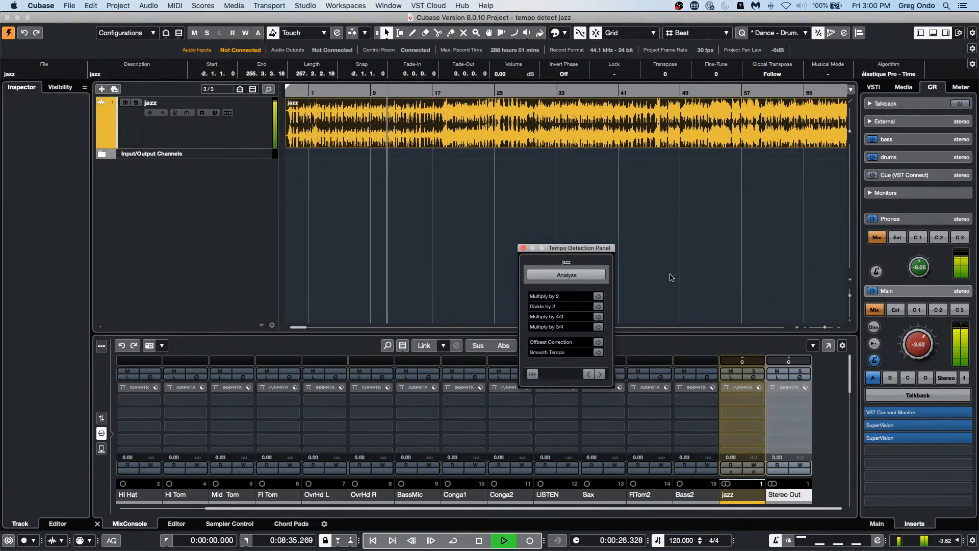
{"action": "left_click", "coordinate": [564, 276]}
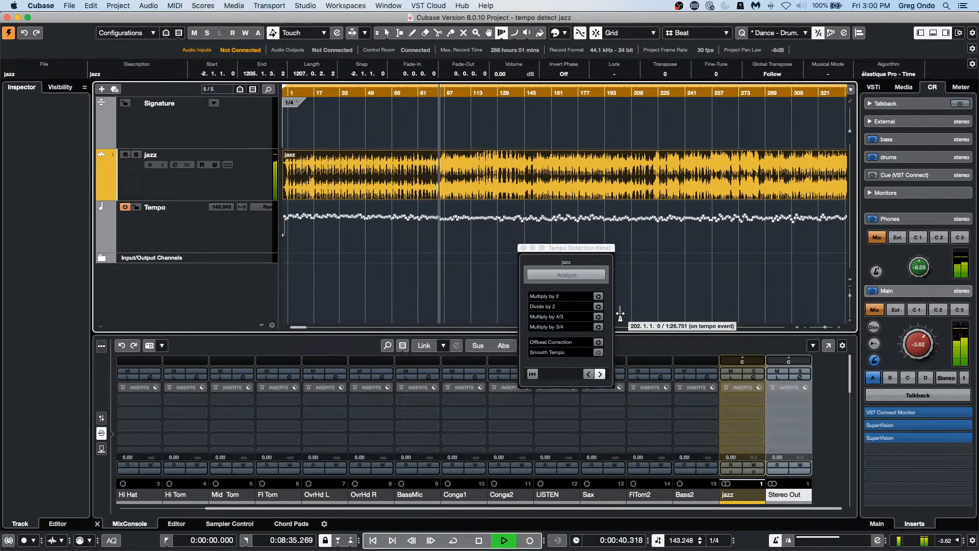
{"action": "left_click", "coordinate": [598, 344]}
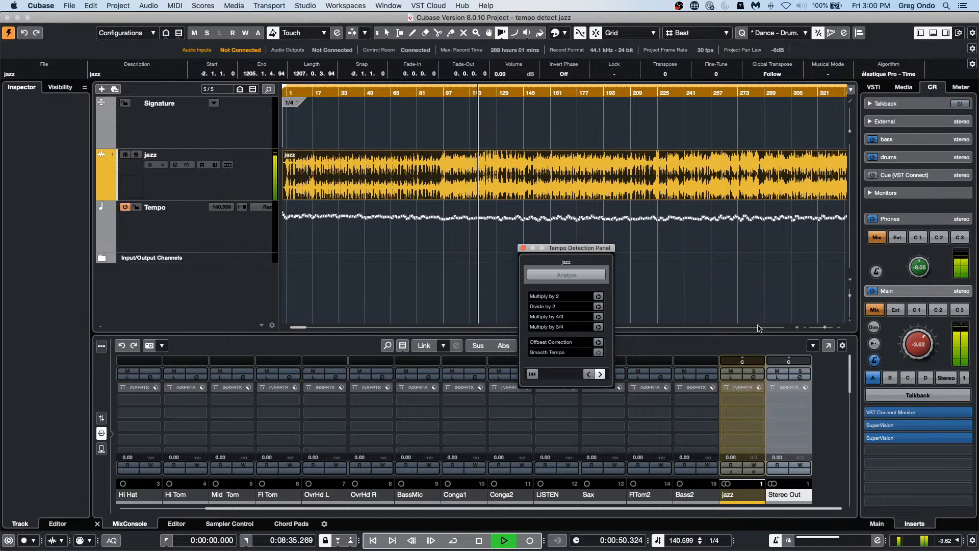
{"action": "left_click", "coordinate": [524, 247]}
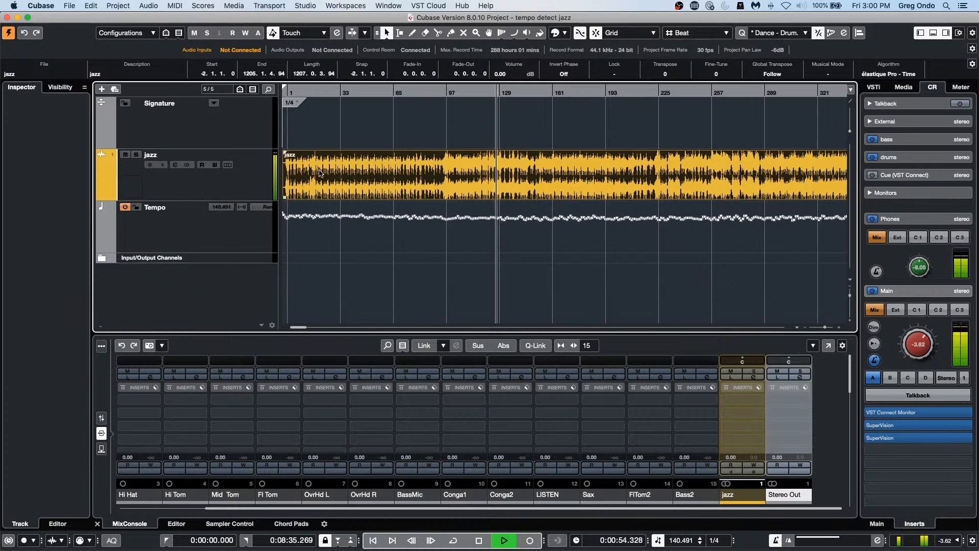
Apply Set Definition From Tempo to the jazz event and accept its options
{"action": "left_click", "coordinate": [147, 5]}
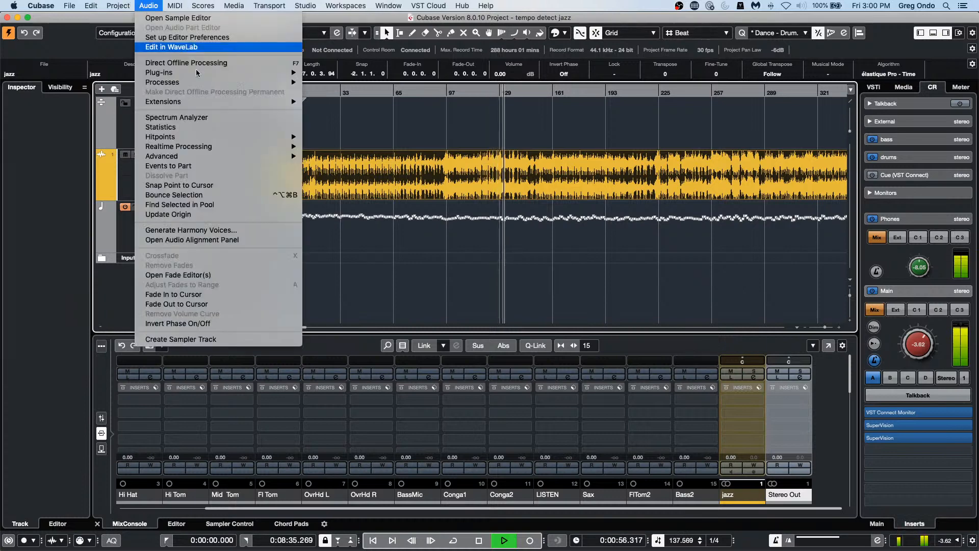
{"action": "mouse_move", "coordinate": [226, 156]}
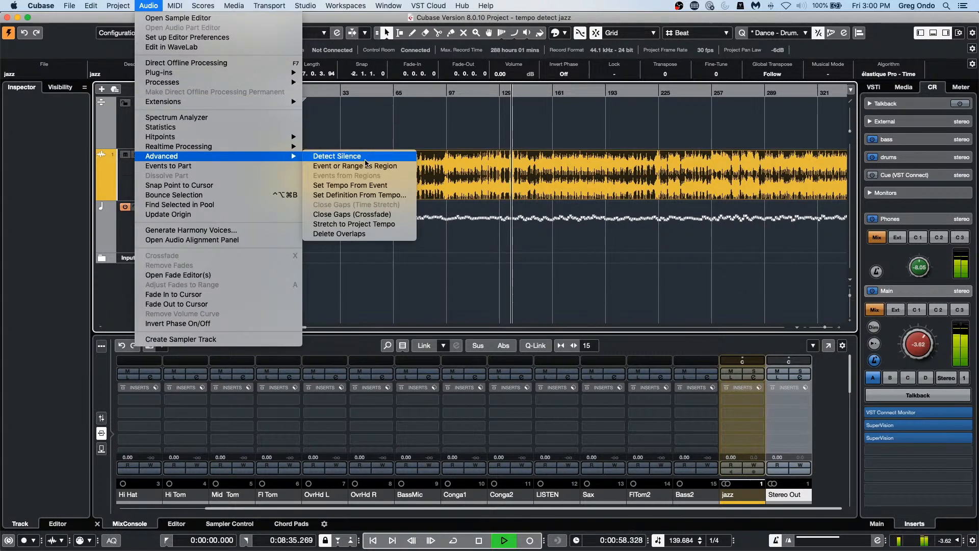
{"action": "left_click", "coordinate": [370, 195]}
{"action": "left_click", "coordinate": [554, 258]}
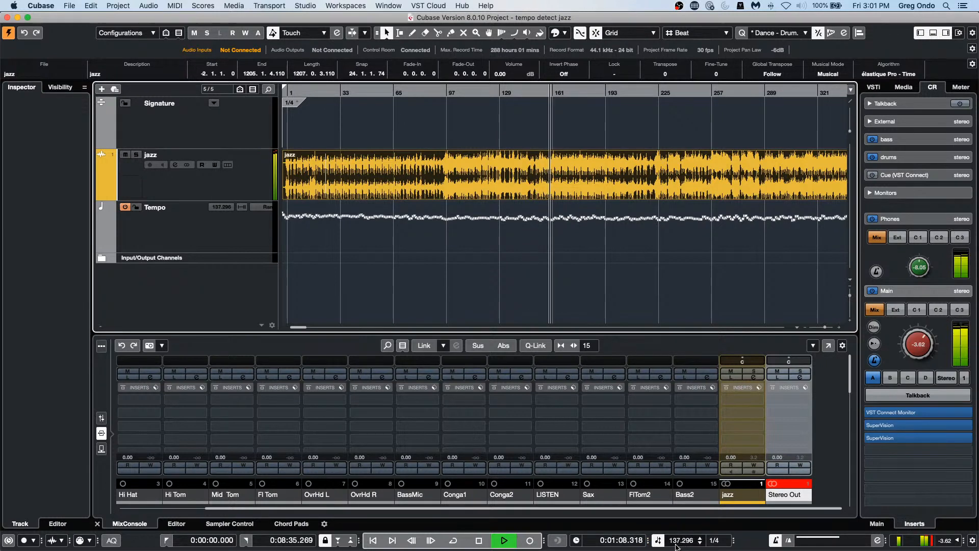
Deactivate the tempo track, set the fixed tempo to 144 BPM, and reactivate the tempo track
{"action": "left_click", "coordinate": [659, 540]}
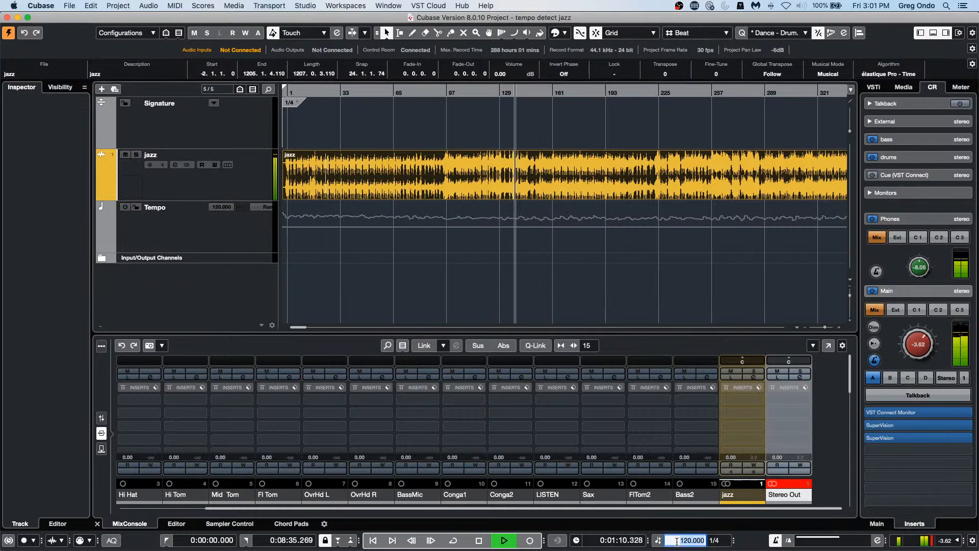
{"action": "double_click", "coordinate": [677, 542]}
{"action": "type", "text": "144"}
{"action": "key", "text": "Return"}
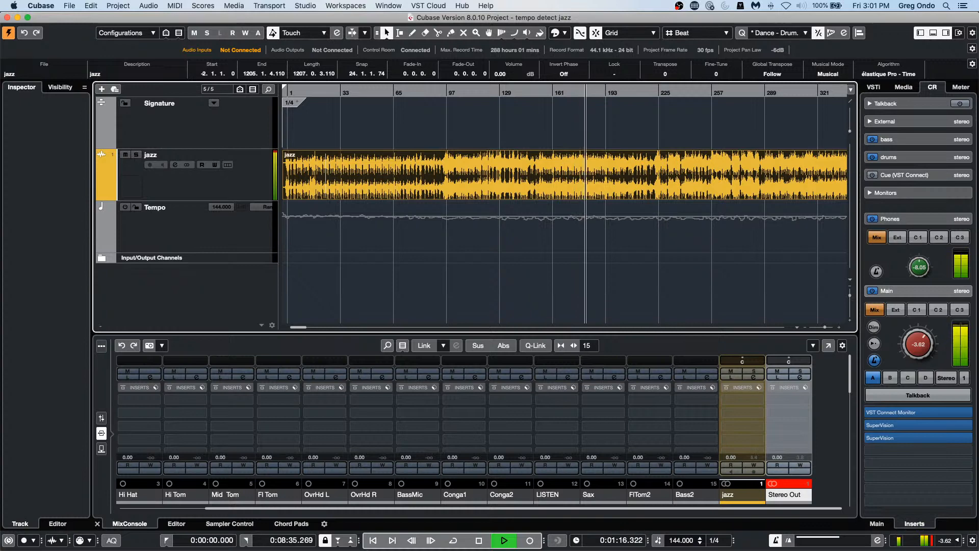
{"action": "left_click", "coordinate": [657, 540]}
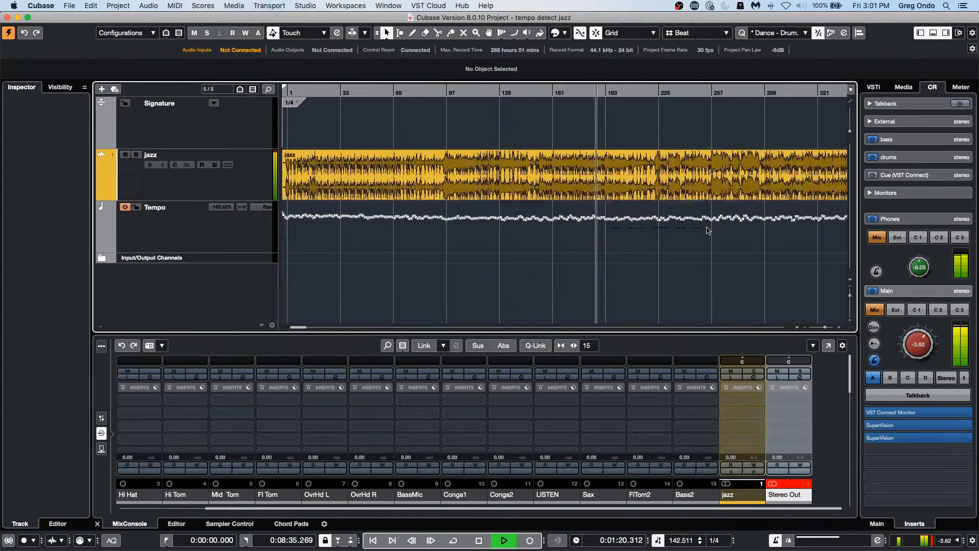
Select the tempo points between about bars 197 and 257, scale them down so the first is 128.382 BPM, and stop playback
{"action": "left_click_drag", "start_coordinate": [612, 225], "coordinate": [709, 179]}
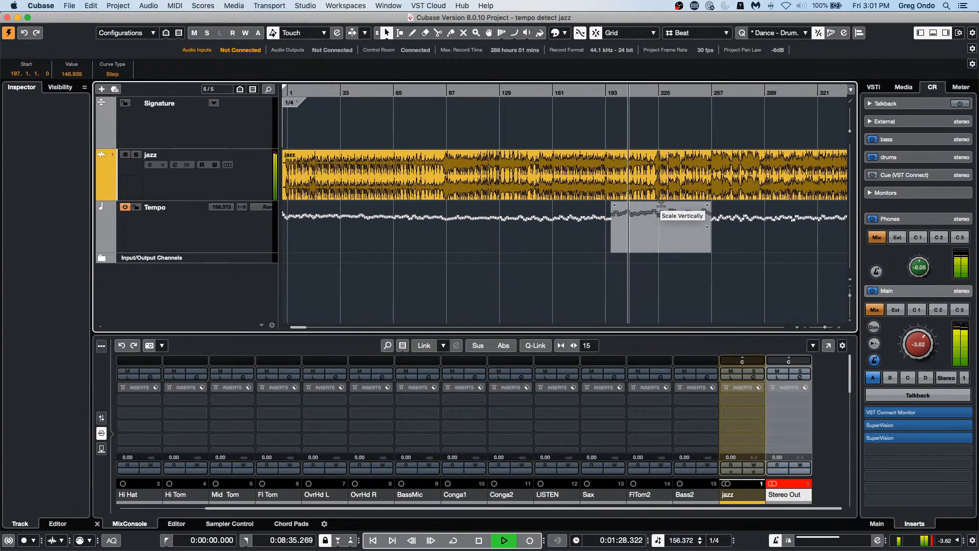
{"action": "left_click_drag", "start_coordinate": [661, 204], "coordinate": [660, 218]}
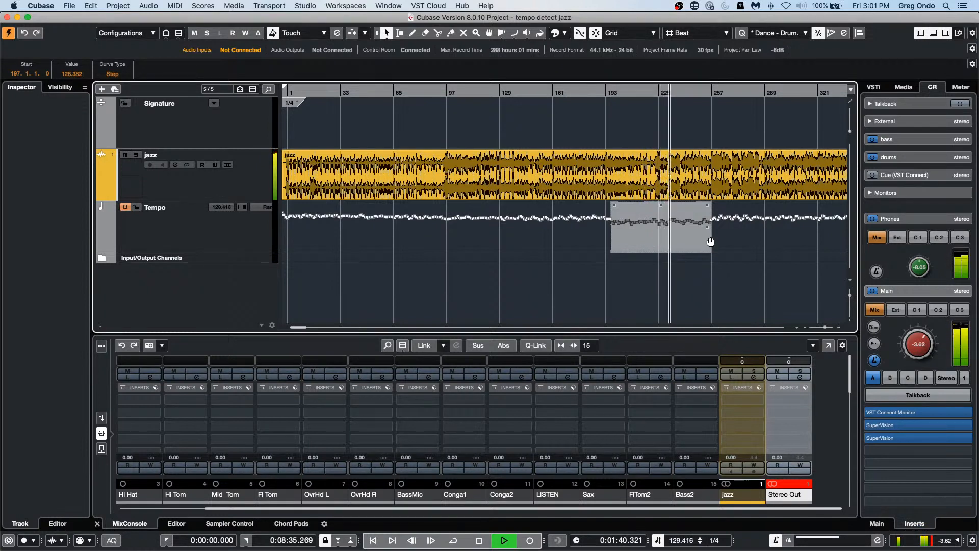
{"action": "key", "text": "space"}
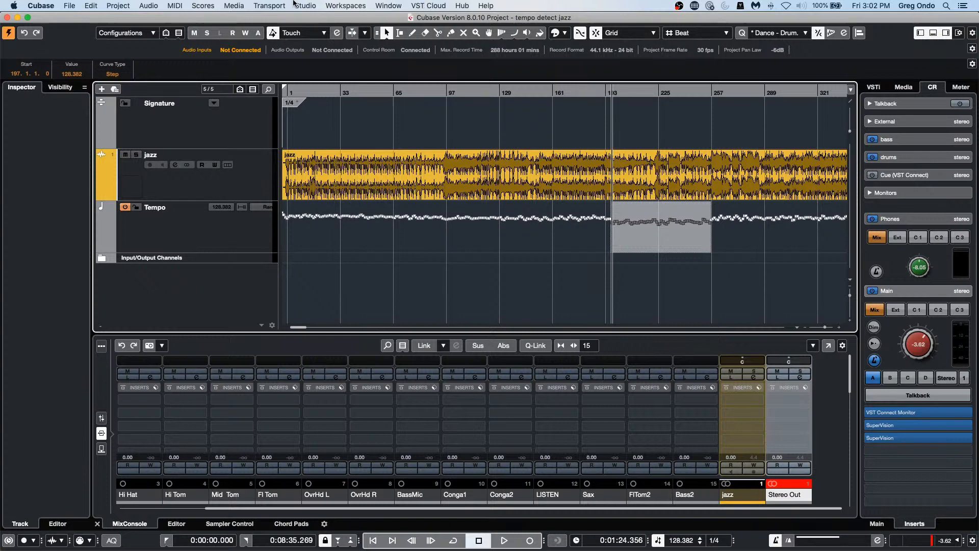
Move the playhead near the project start and zoom out to show the entire jazz event
{"action": "left_click", "coordinate": [119, 5]}
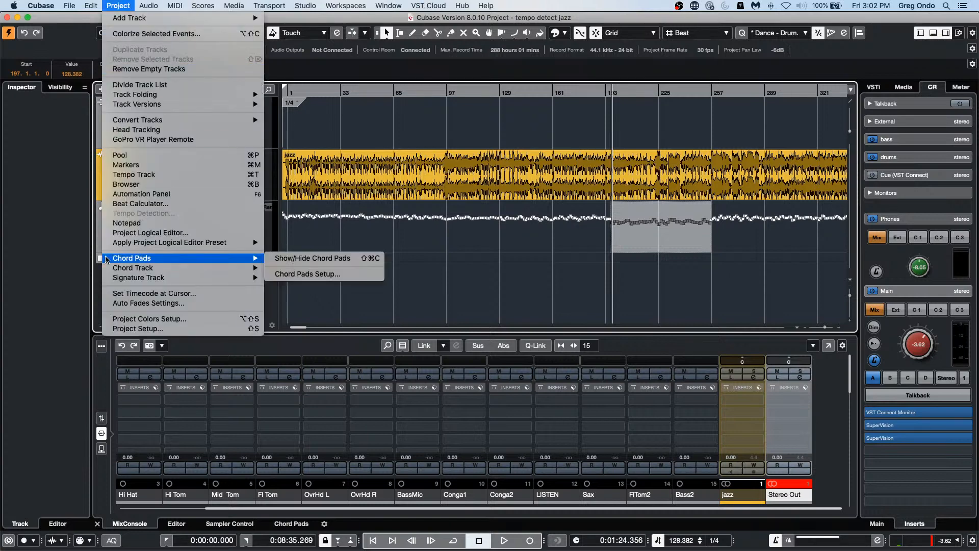
{"action": "left_click", "coordinate": [601, 215]}
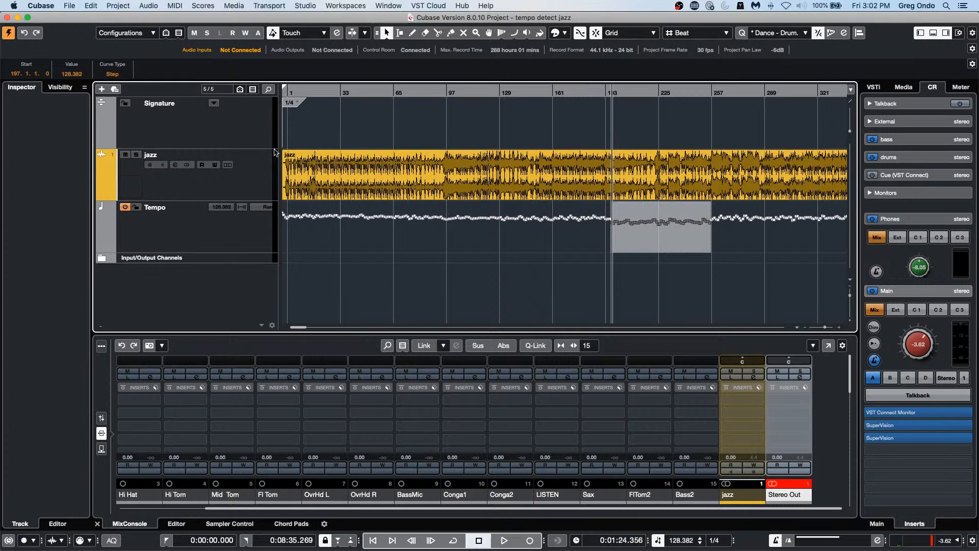
{"action": "left_click", "coordinate": [322, 92]}
{"action": "left_click_drag", "start_coordinate": [323, 70], "coordinate": [328, 50]}
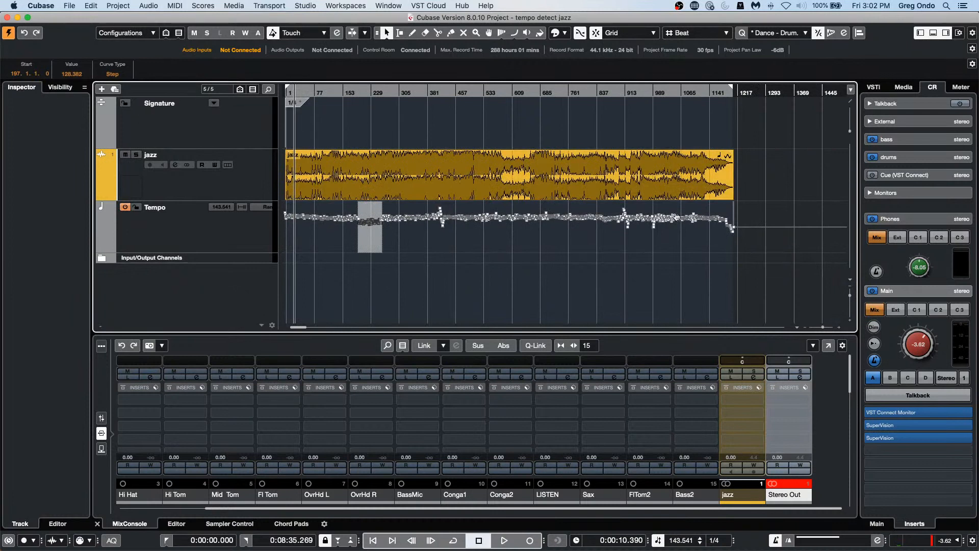
Show the Media browser and look through the audio processing and range editing commands
{"action": "left_click", "coordinate": [902, 87]}
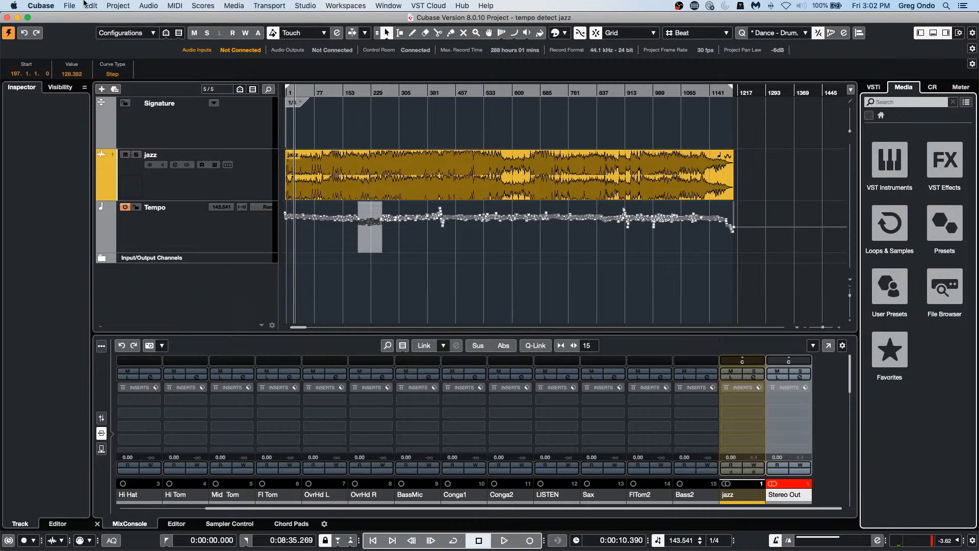
{"action": "left_click", "coordinate": [110, 5]}
{"action": "mouse_move", "coordinate": [149, 6]}
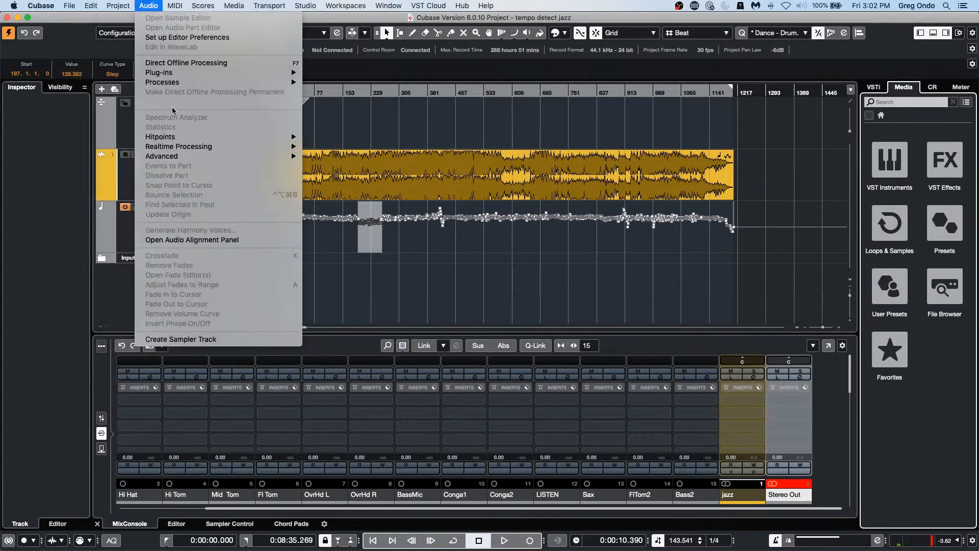
{"action": "mouse_move", "coordinate": [90, 6]}
{"action": "mouse_move", "coordinate": [118, 110]}
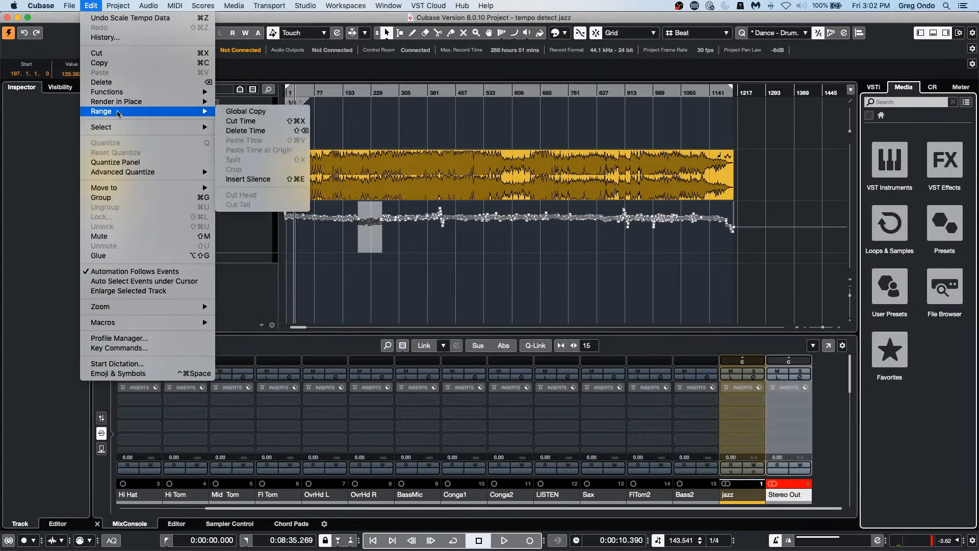
{"action": "left_click", "coordinate": [414, 194]}
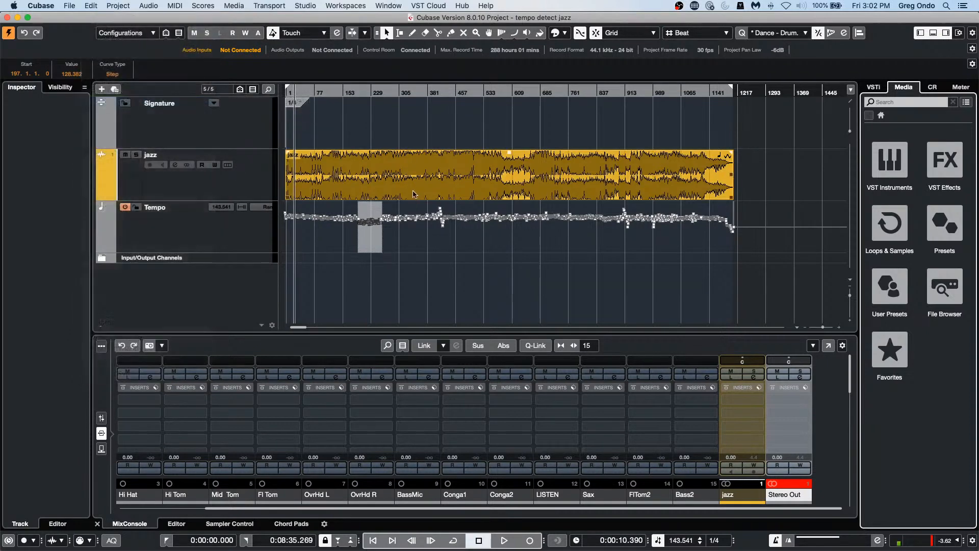
Select the jazz audio event and open its Render in Place settings
{"action": "left_click", "coordinate": [181, 194]}
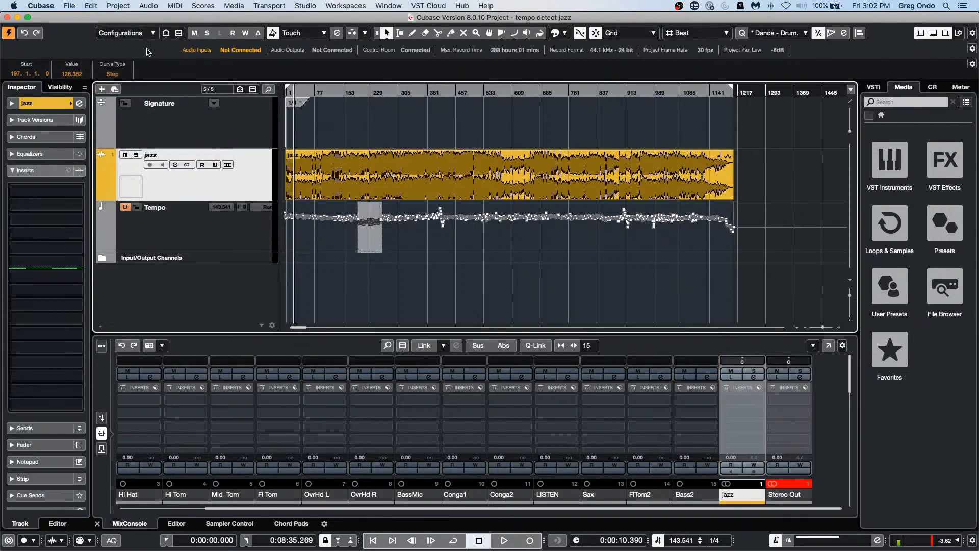
{"action": "left_click", "coordinate": [118, 7]}
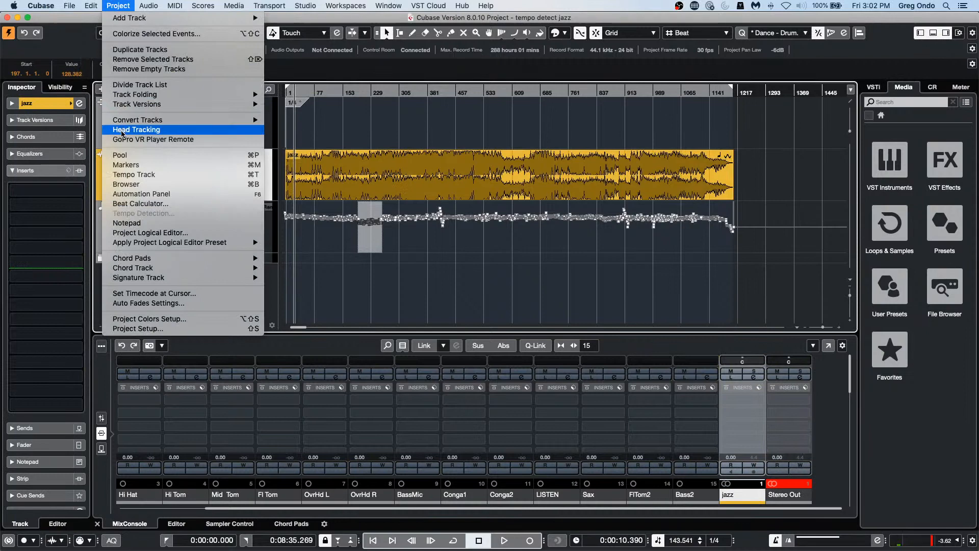
{"action": "mouse_move", "coordinate": [130, 108]}
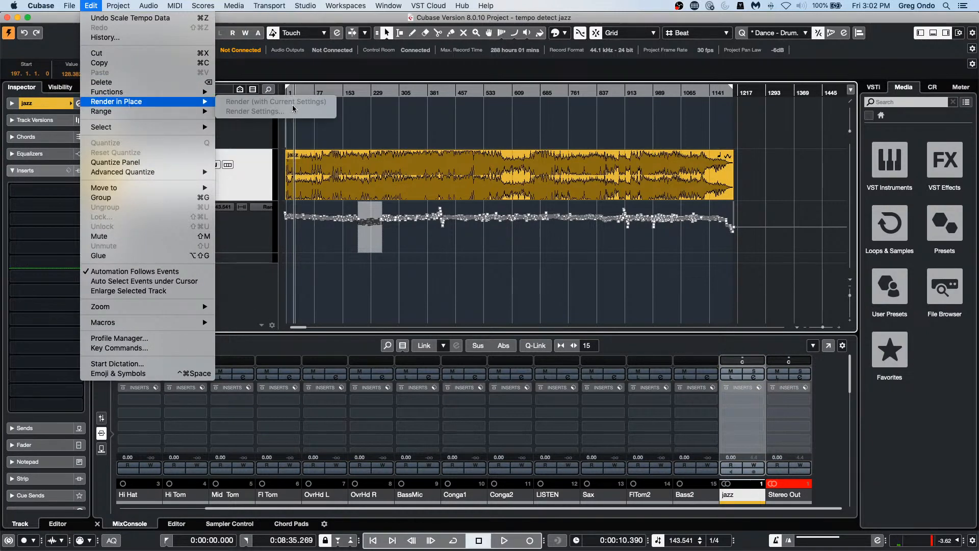
{"action": "left_click", "coordinate": [498, 198]}
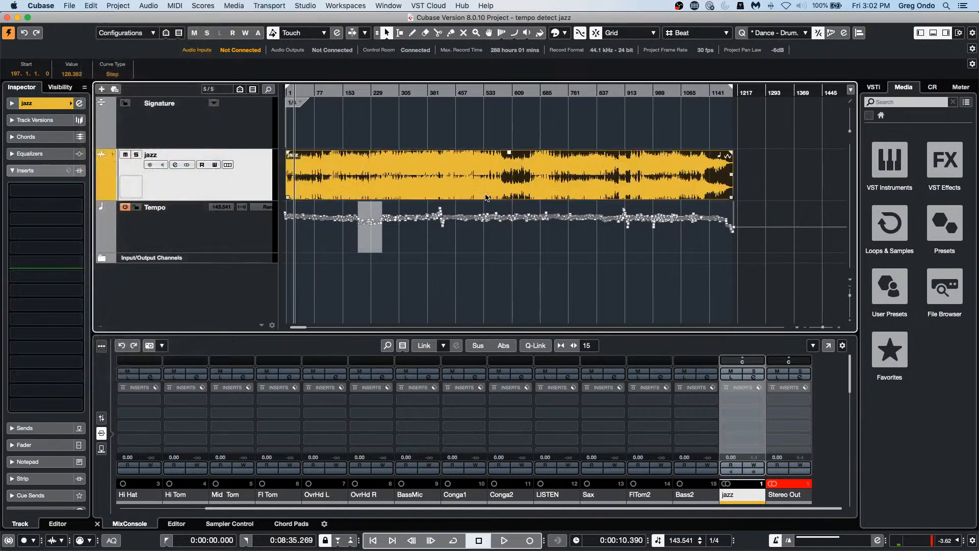
{"action": "left_click", "coordinate": [119, 7]}
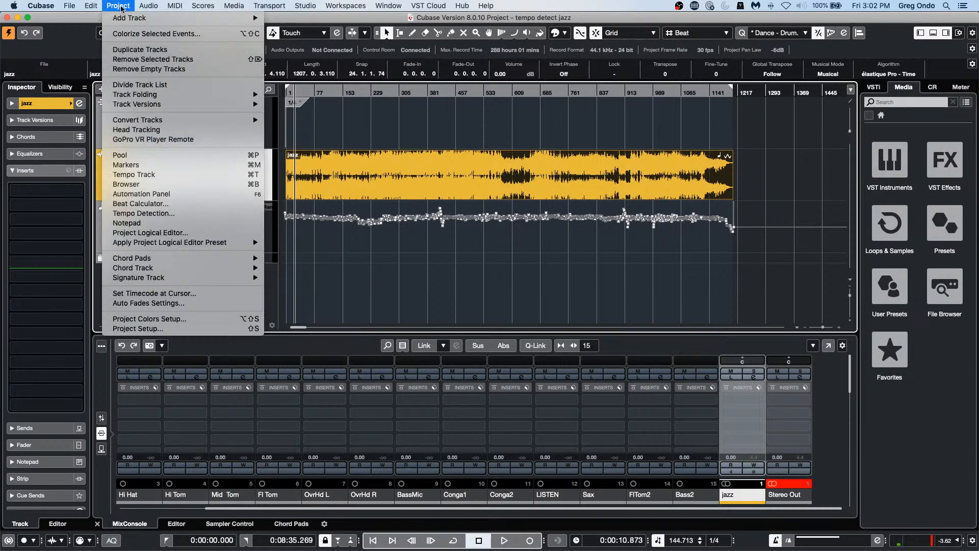
{"action": "mouse_move", "coordinate": [126, 105]}
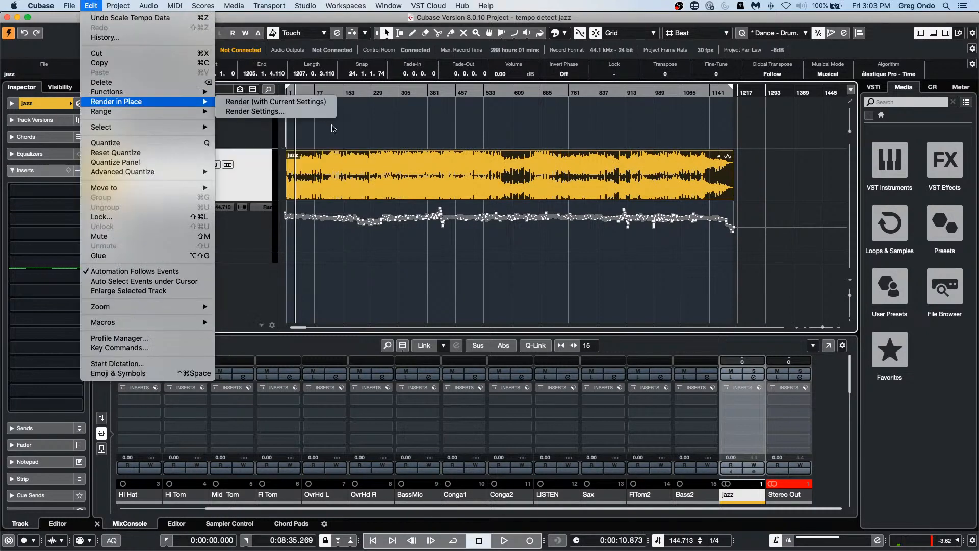
{"action": "left_click", "coordinate": [285, 111]}
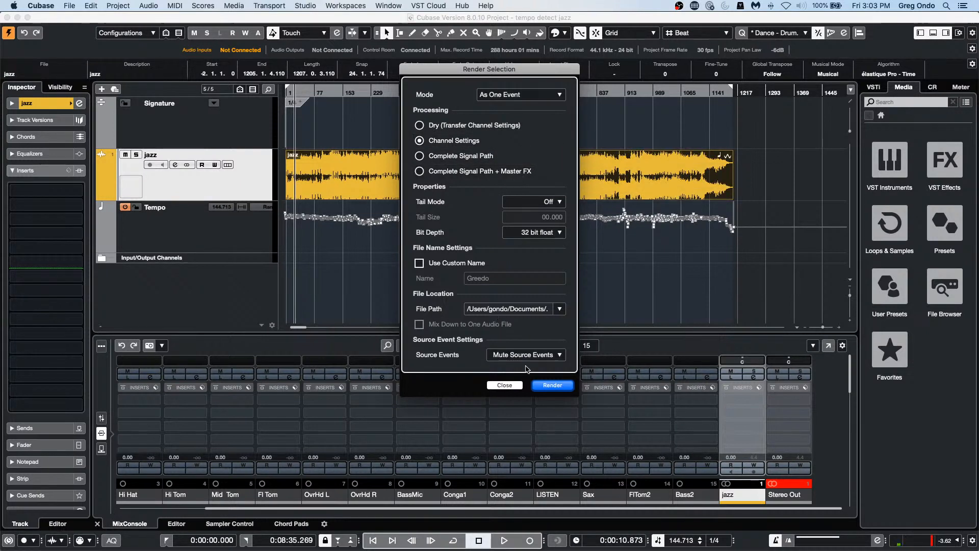
Check the source event options for rendering and close the render settings without rendering
{"action": "left_click", "coordinate": [527, 359]}
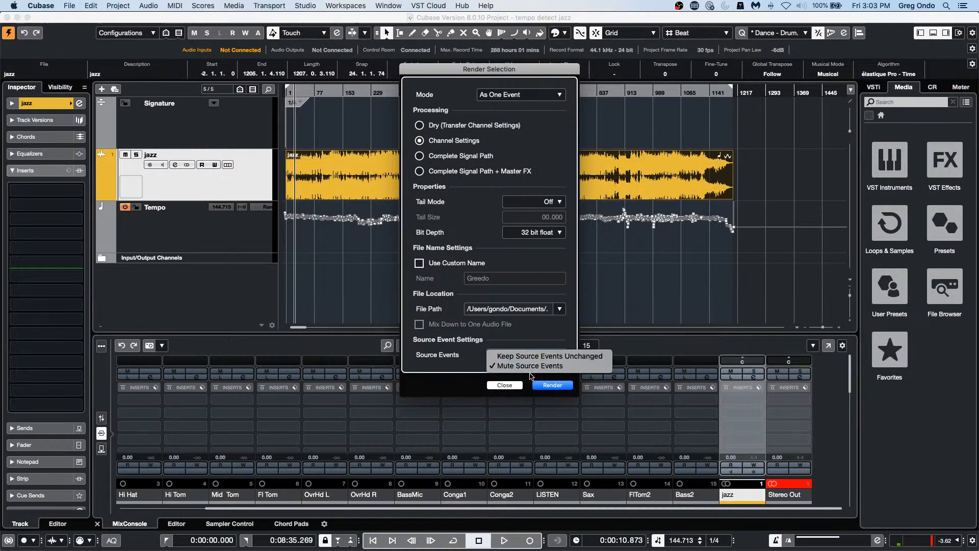
{"action": "left_click", "coordinate": [529, 337]}
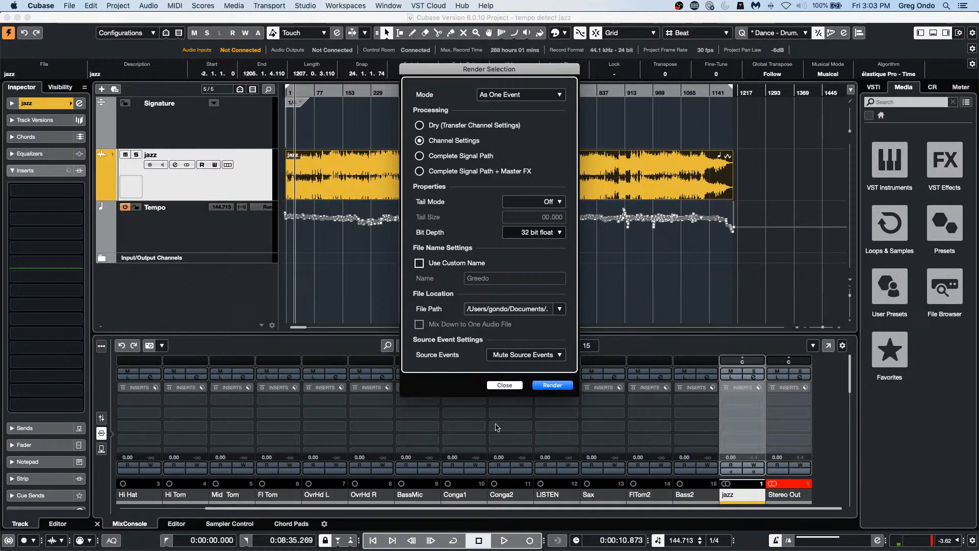
{"action": "left_click", "coordinate": [507, 386]}
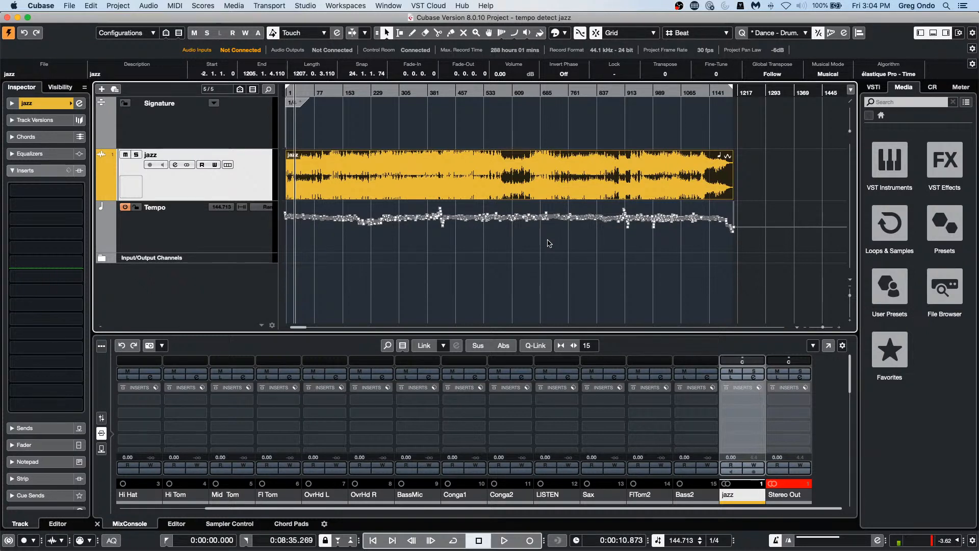
Switch to Zoom and start the April Club Cubase Meetup with video and computer audio, in full screen
{"action": "left_click", "coordinate": [404, 540]}
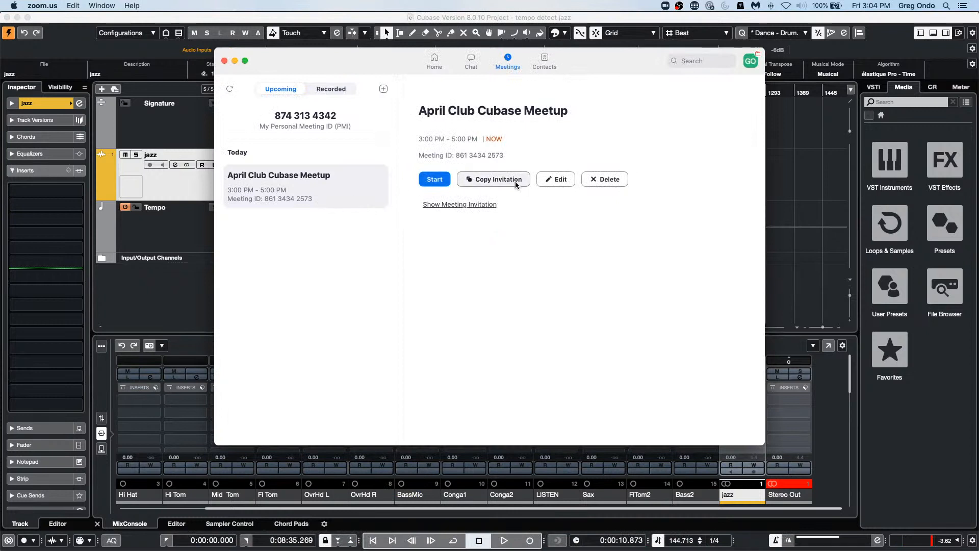
{"action": "left_click", "coordinate": [441, 182]}
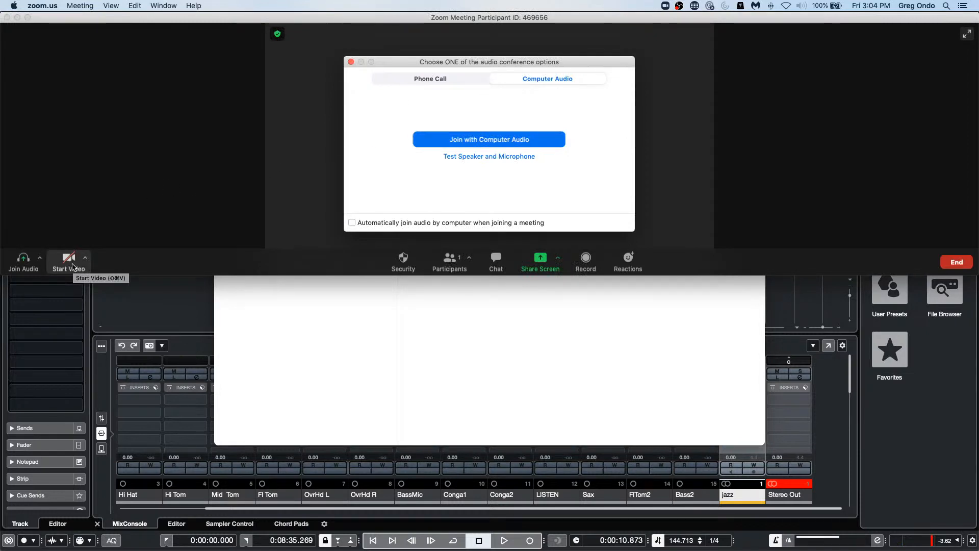
{"action": "left_click", "coordinate": [72, 266]}
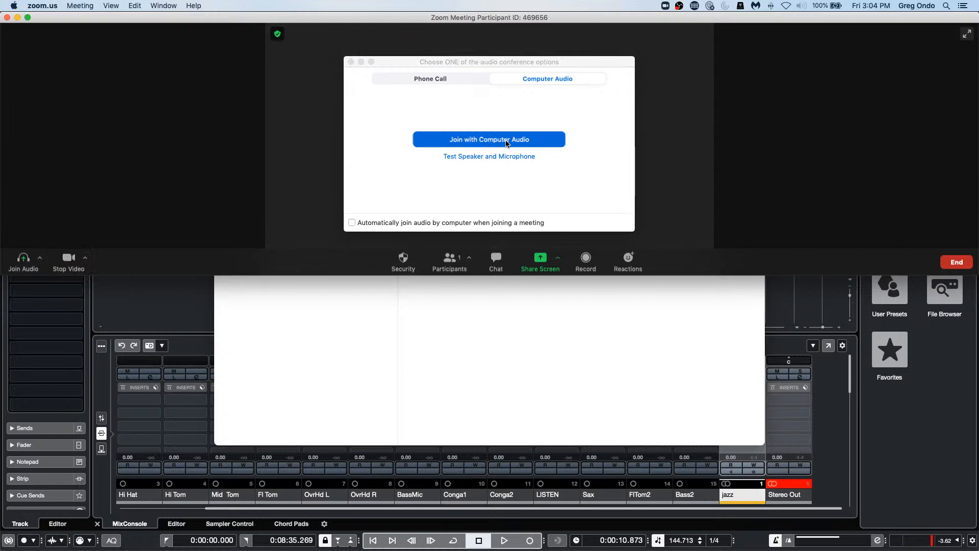
{"action": "left_click", "coordinate": [506, 143]}
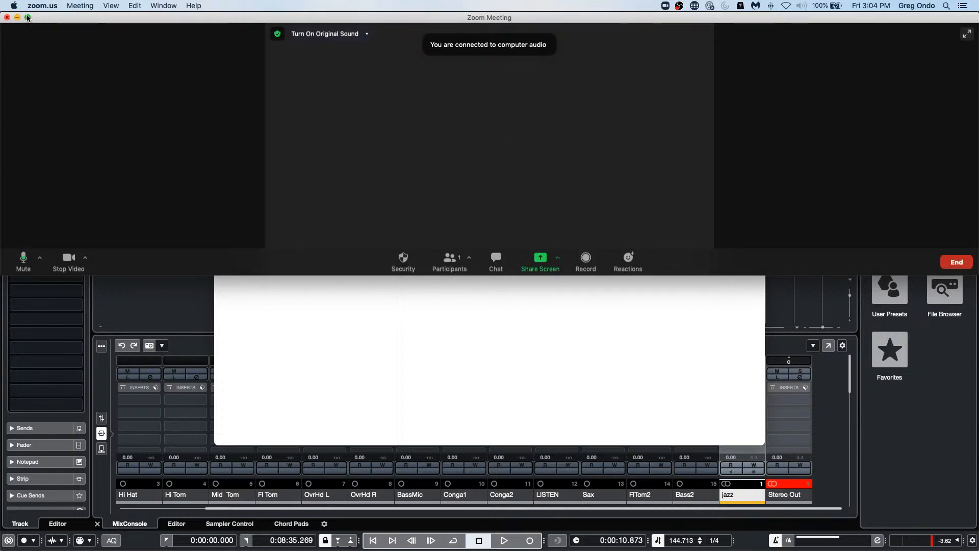
{"action": "left_click", "coordinate": [28, 18]}
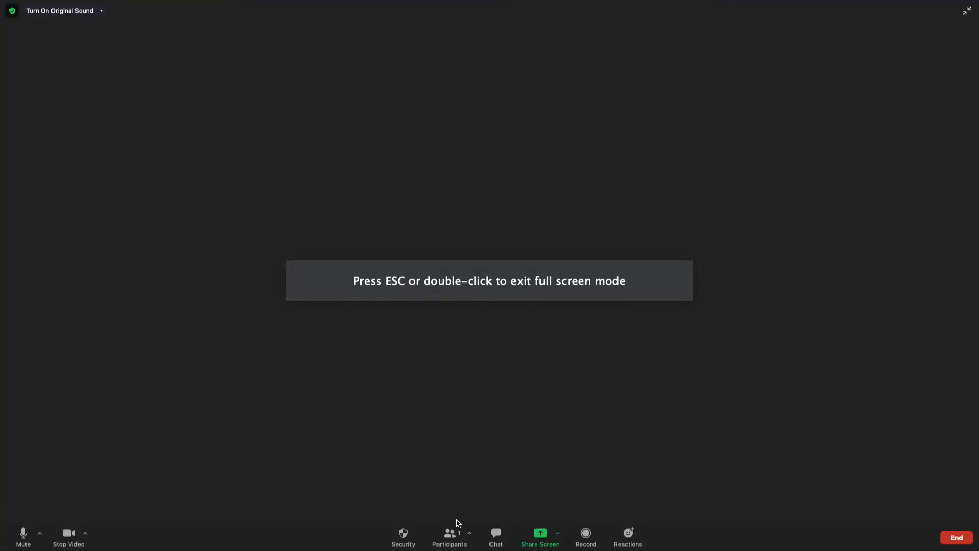
Show the meeting's participants list and admit the person in the waiting room
{"action": "left_click", "coordinate": [468, 535]}
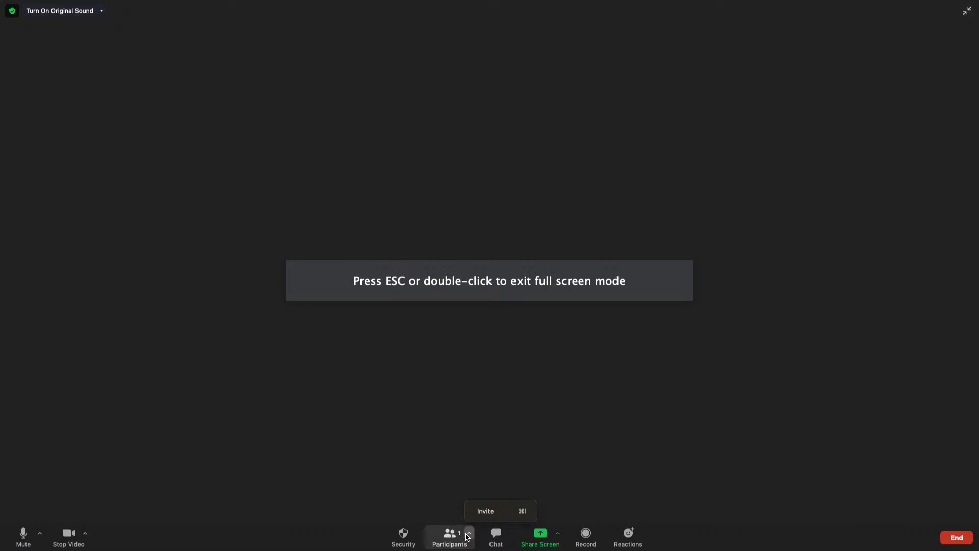
{"action": "left_click", "coordinate": [451, 534]}
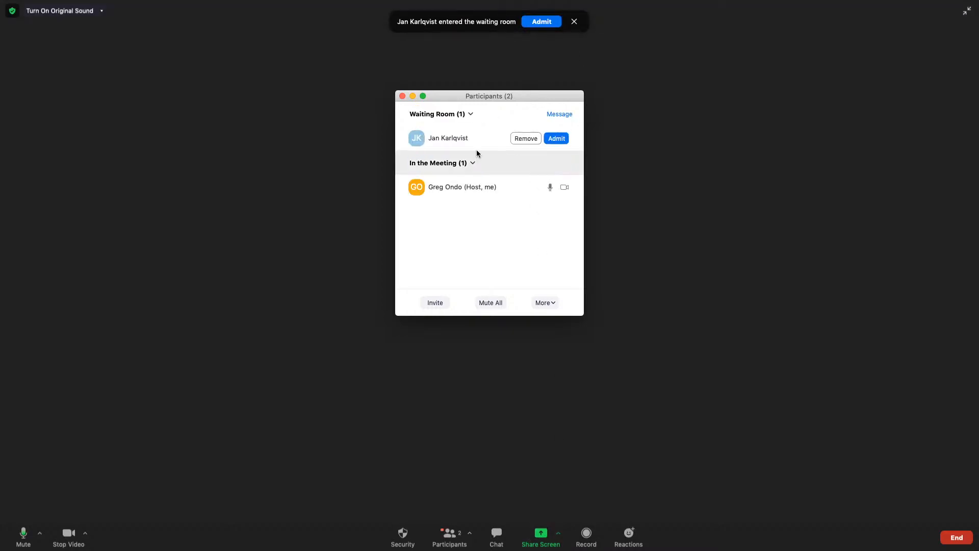
{"action": "left_click", "coordinate": [549, 140]}
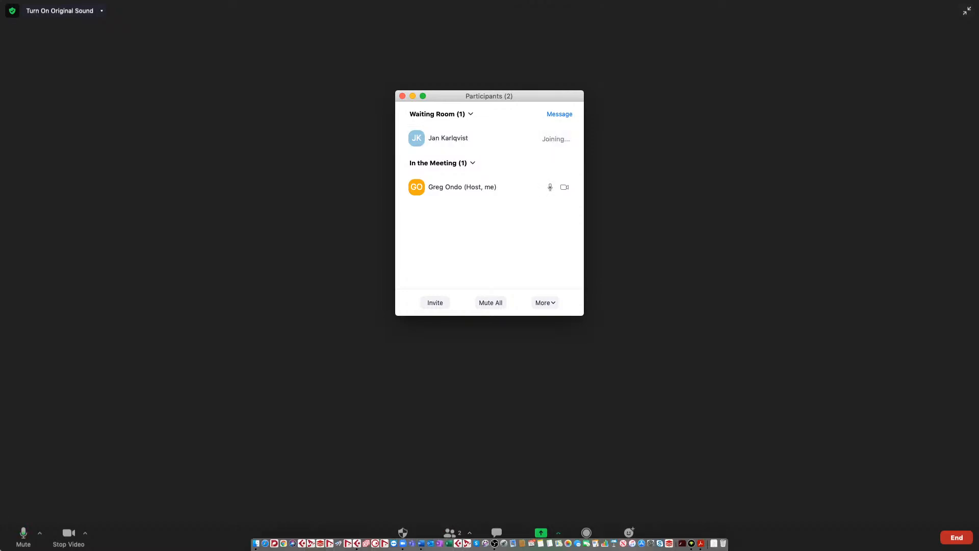
Switch to Cubase, return to Zoom, and bring the Zoom Meeting window to the front
{"action": "key", "text": "super+Tab"}
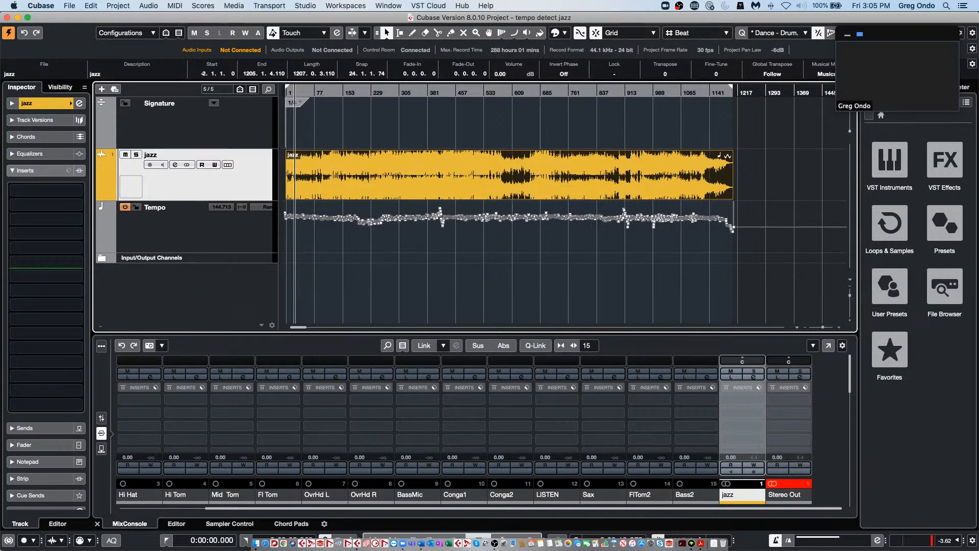
{"action": "key", "text": "super+Tab"}
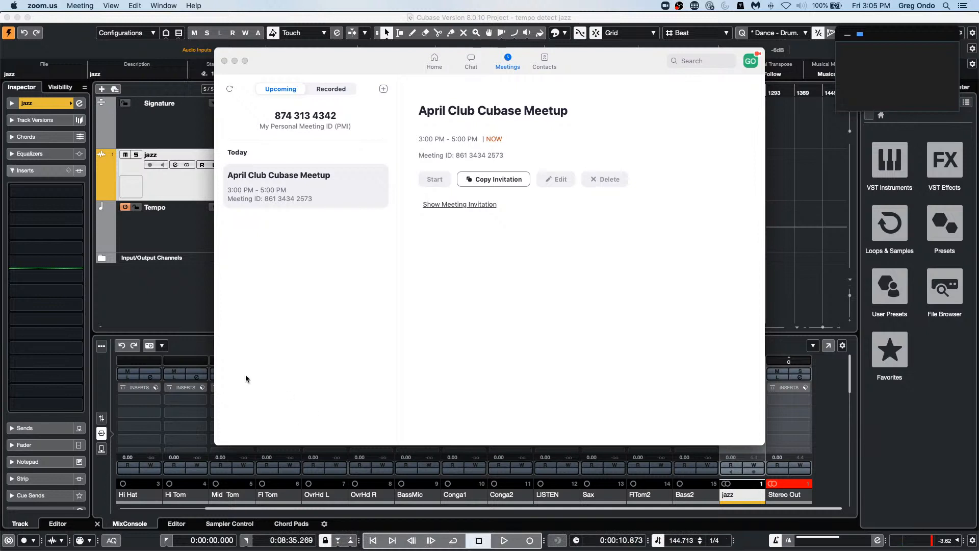
{"action": "left_click", "coordinate": [153, 6]}
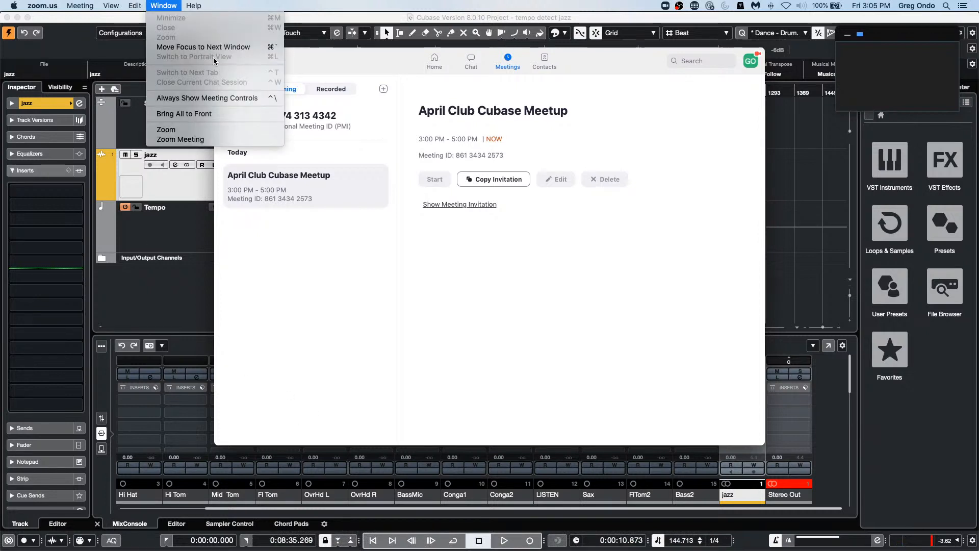
{"action": "left_click", "coordinate": [204, 140]}
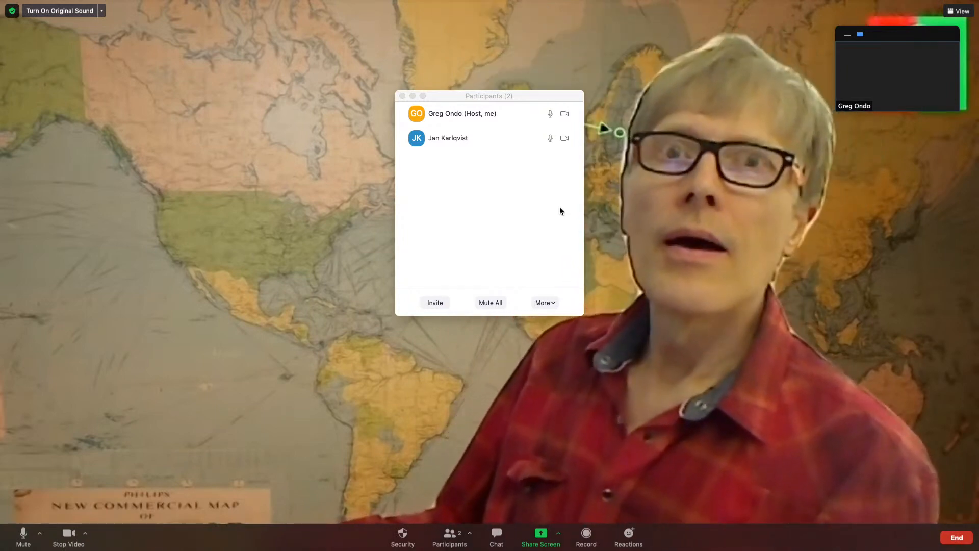
Switch to Cubase to view the jazz project and go back to the Zoom meeting
{"action": "mouse_move", "coordinate": [240, 550]}
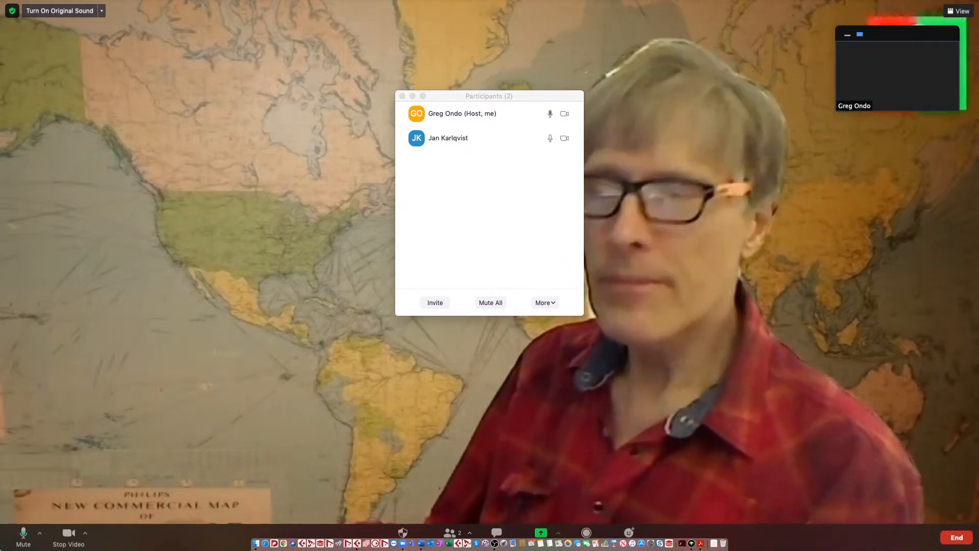
{"action": "key", "text": "super+Tab"}
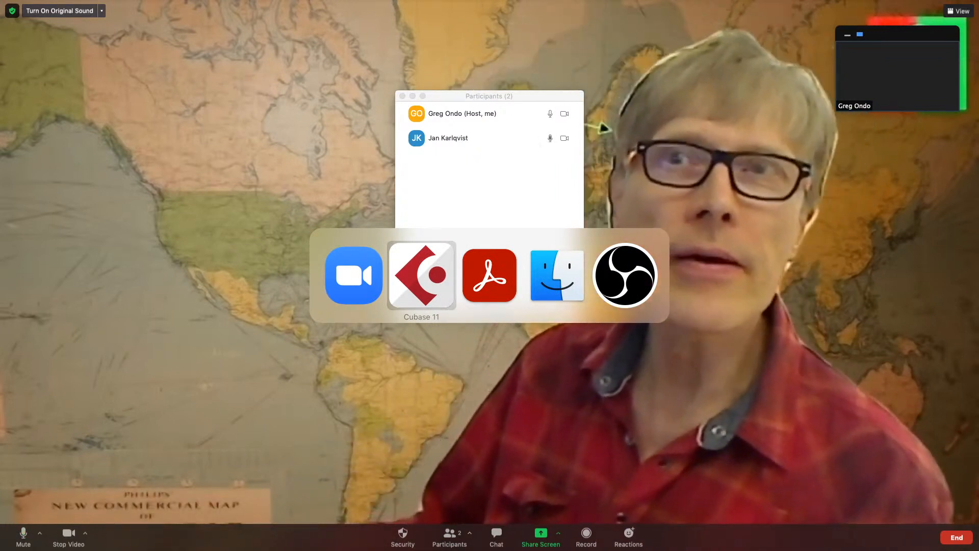
{"action": "key", "text": "super+Tab"}
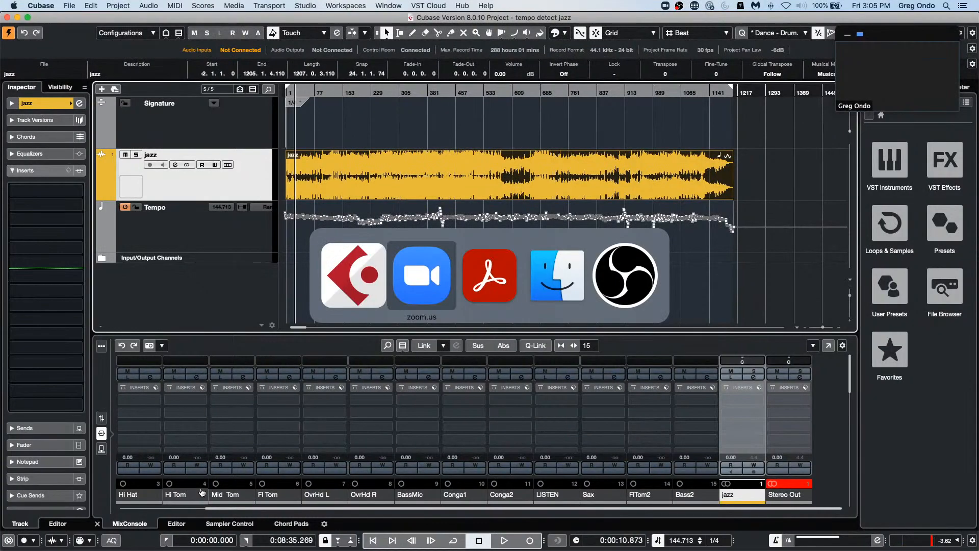
{"action": "key", "text": "super+Tab"}
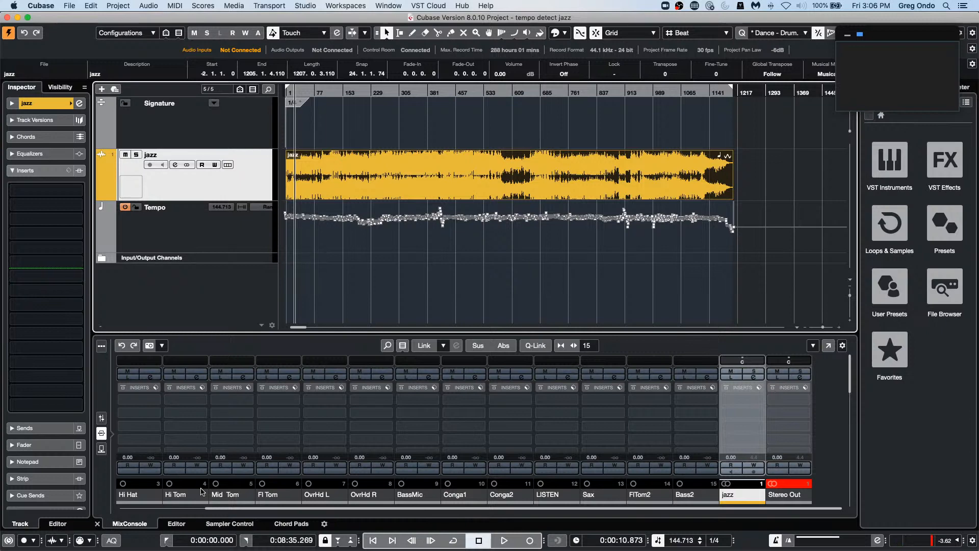
Bring the Zoom Meeting window back to the front and admit the new participant from the waiting room
{"action": "key", "text": "super+Tab"}
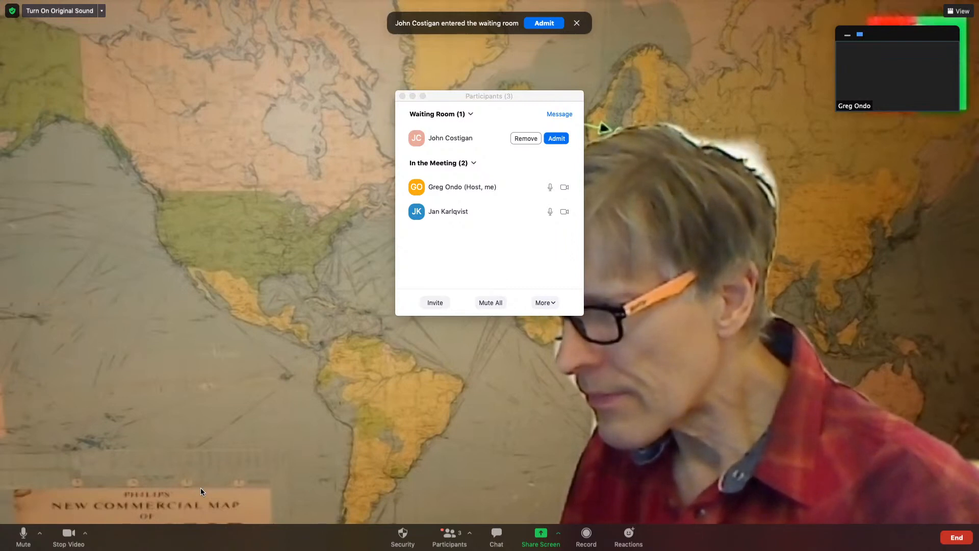
{"action": "key", "text": "super+Tab"}
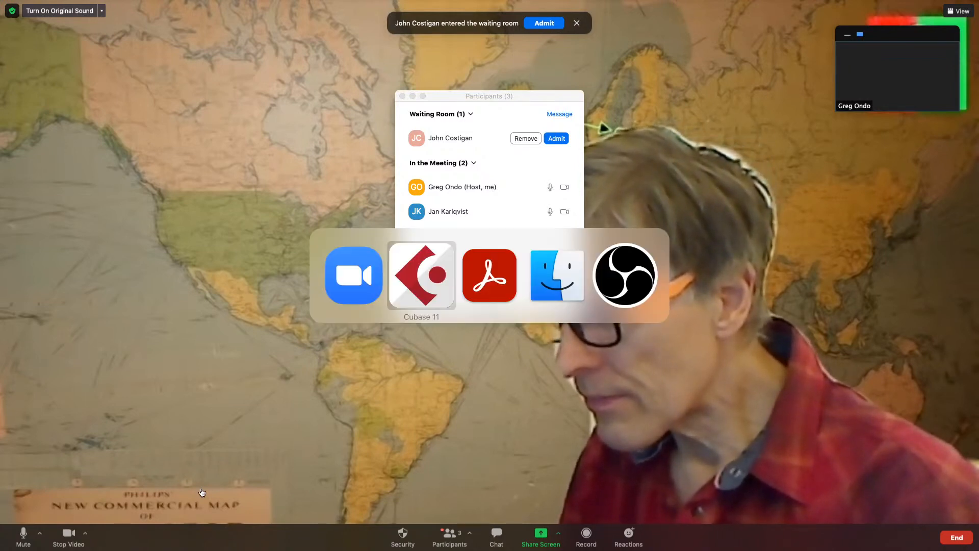
{"action": "key", "text": "super+Tab"}
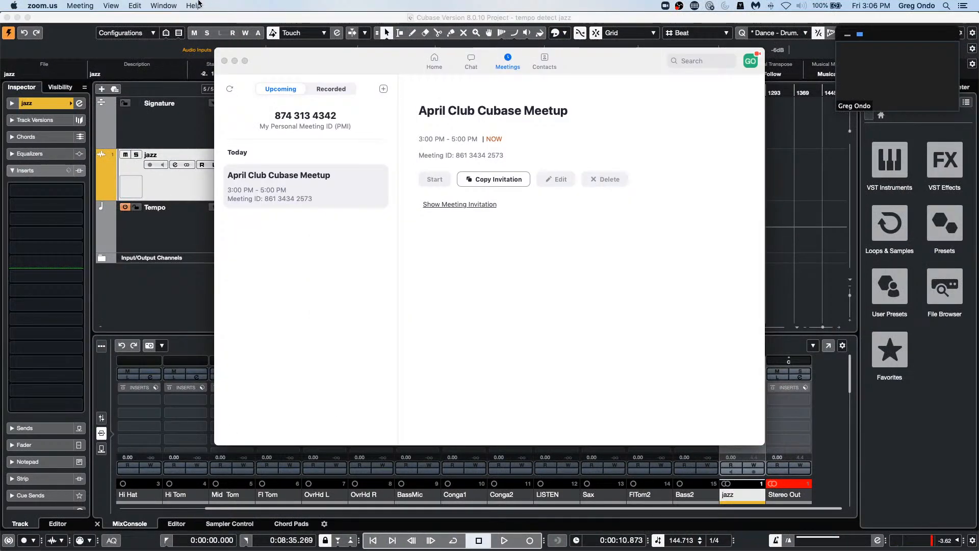
{"action": "left_click", "coordinate": [164, 6]}
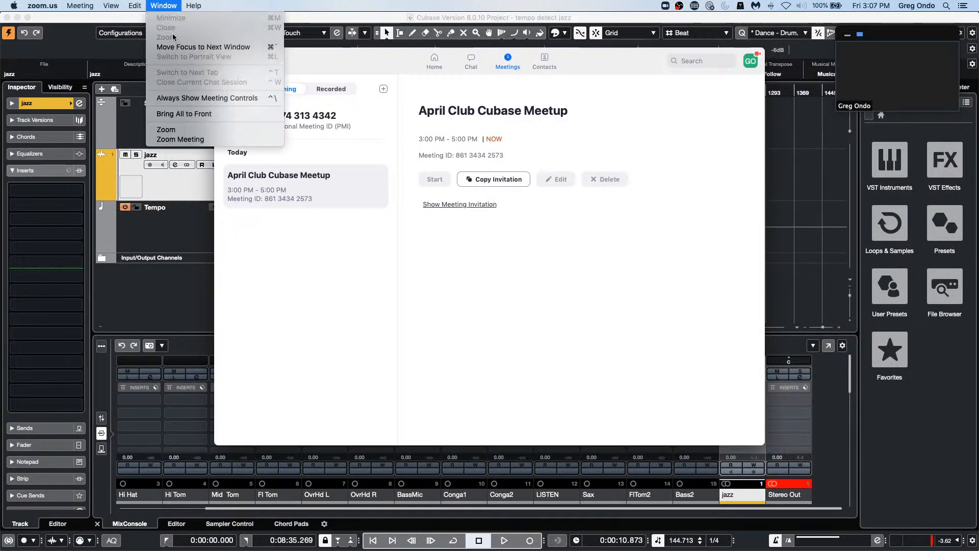
{"action": "left_click", "coordinate": [198, 139]}
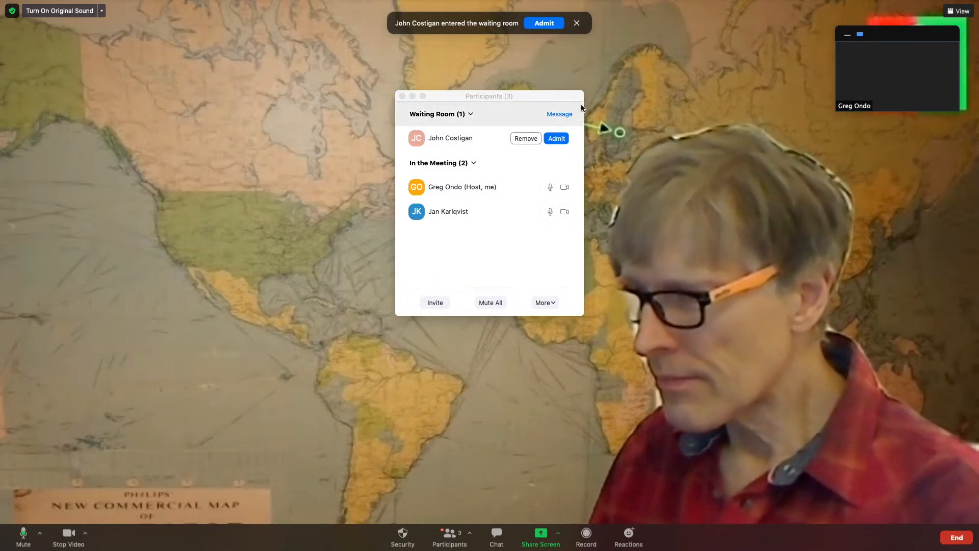
{"action": "left_click", "coordinate": [548, 23]}
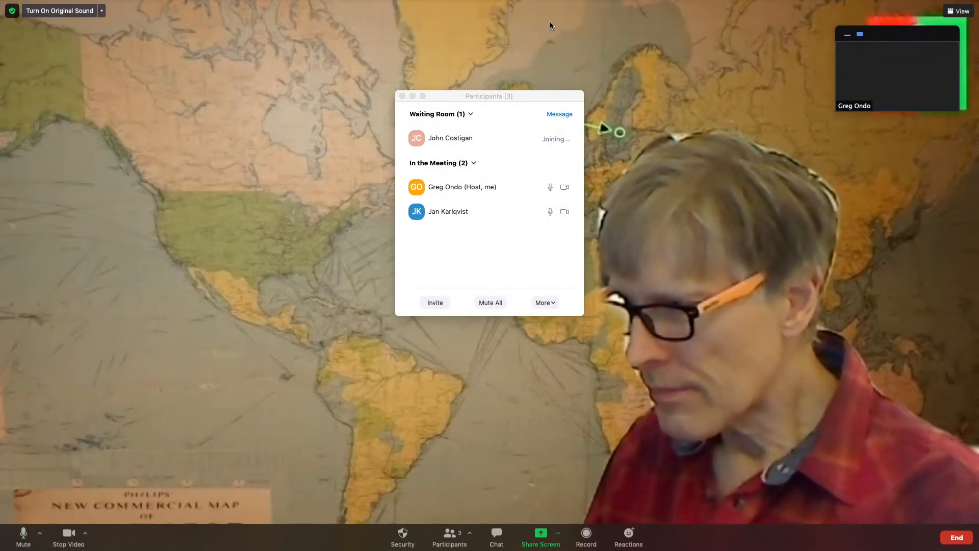